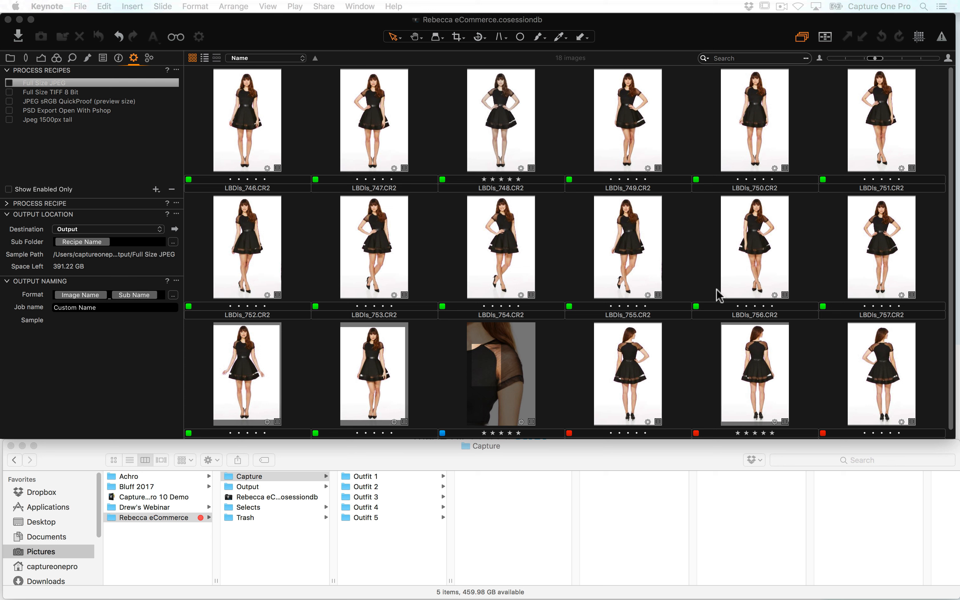
Show the session's library in Capture One and browse the images of the third, fourth and fifth outfit favorites
left_click(672, 39)
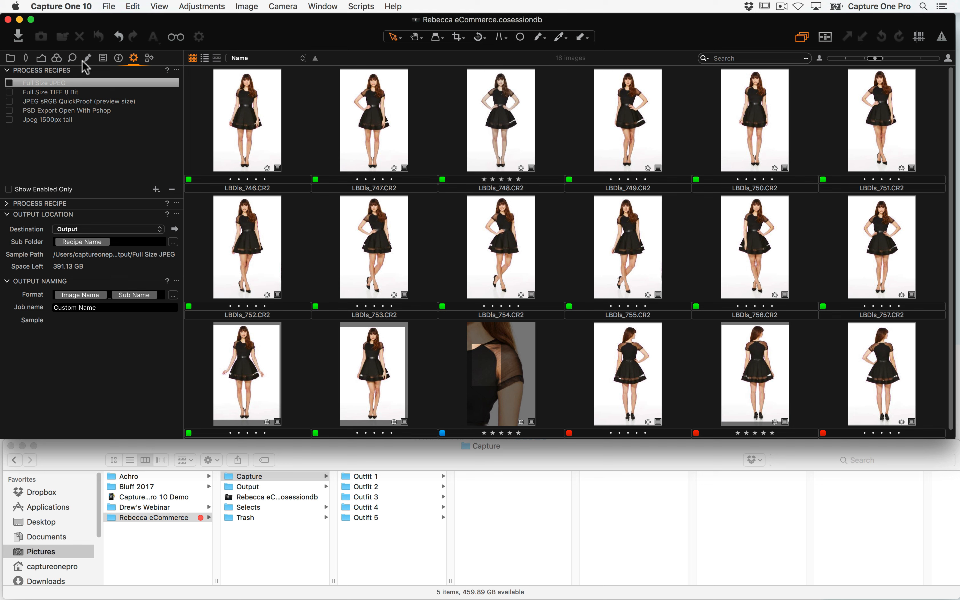
left_click(10, 58)
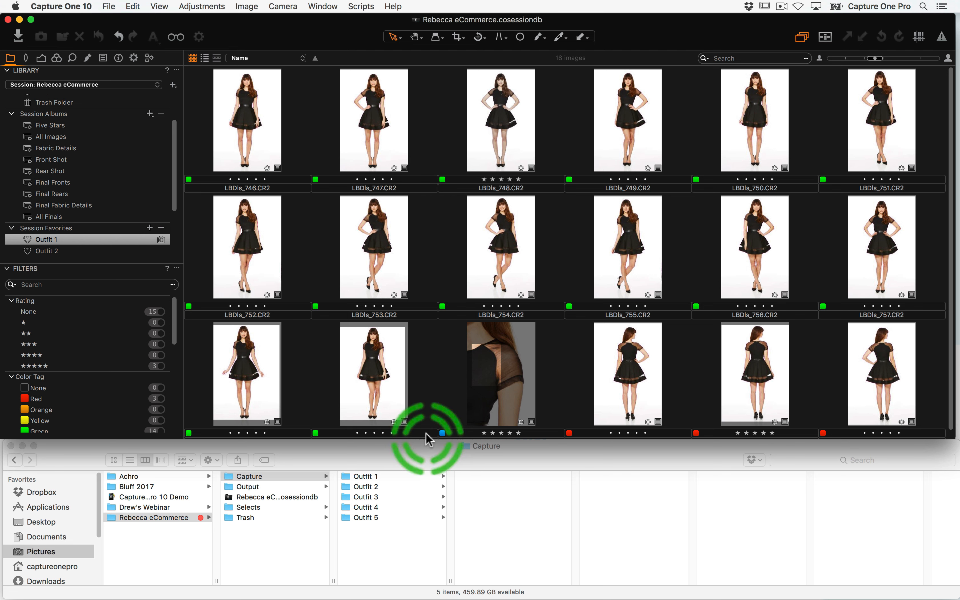
left_click(427, 452)
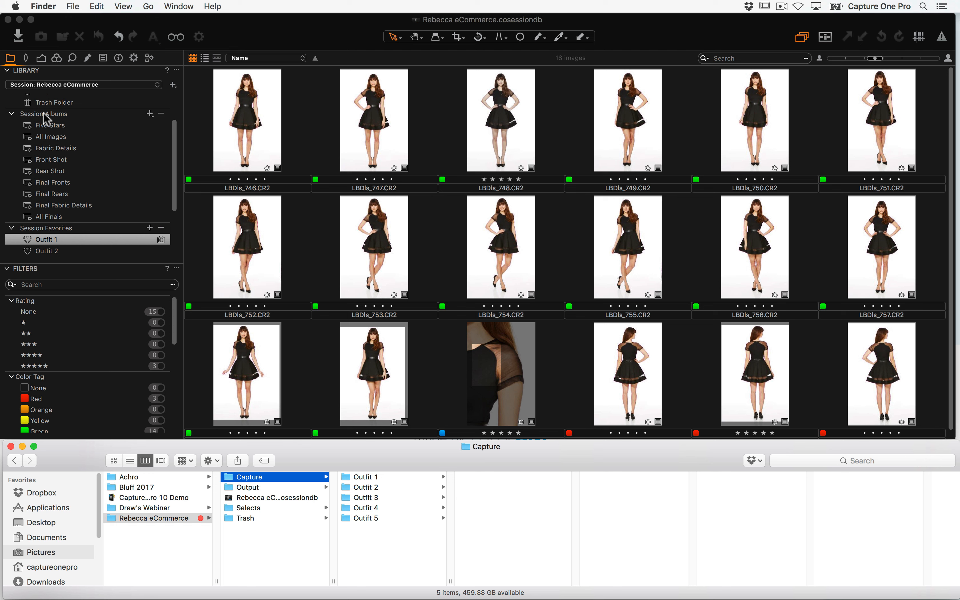
scroll(98, 176, "down", 2)
scroll(98, 176, "down", 5)
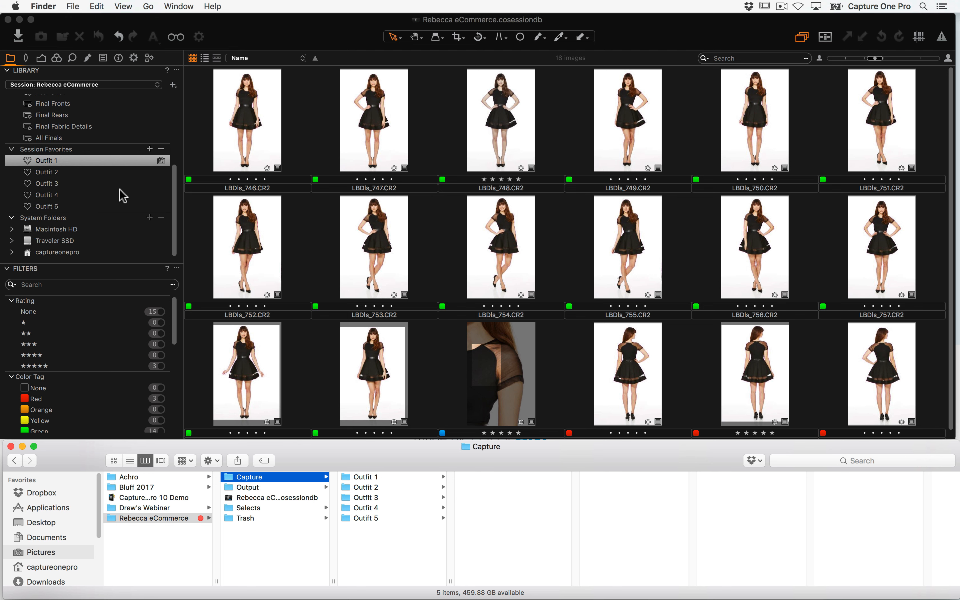
left_click(66, 174)
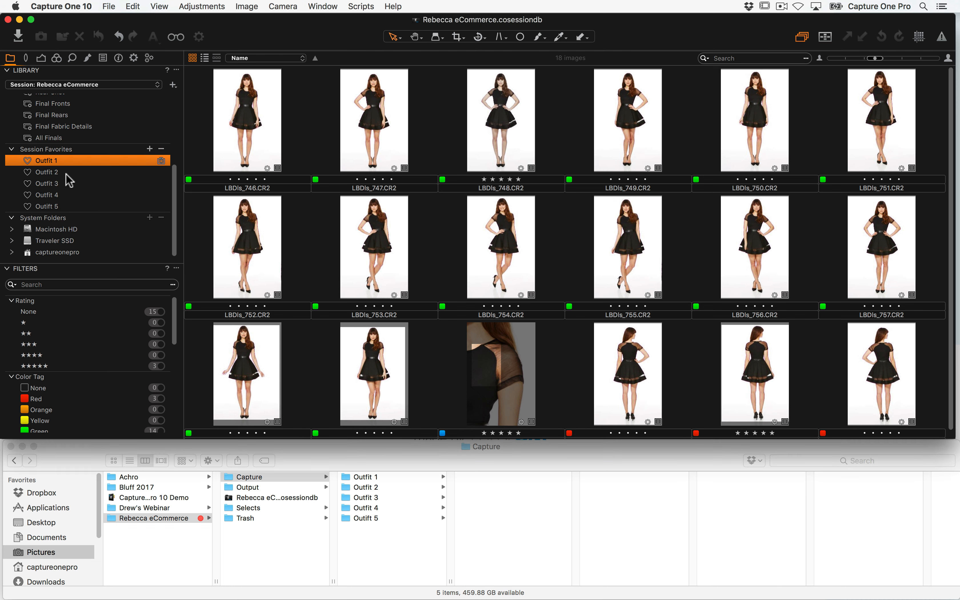
left_click(66, 183)
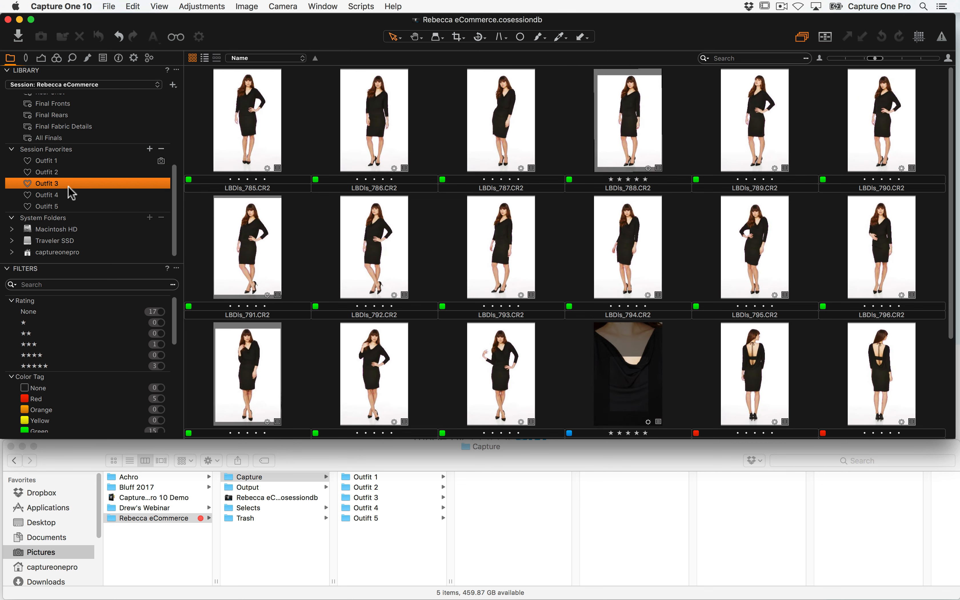
left_click(73, 195)
left_click(70, 206)
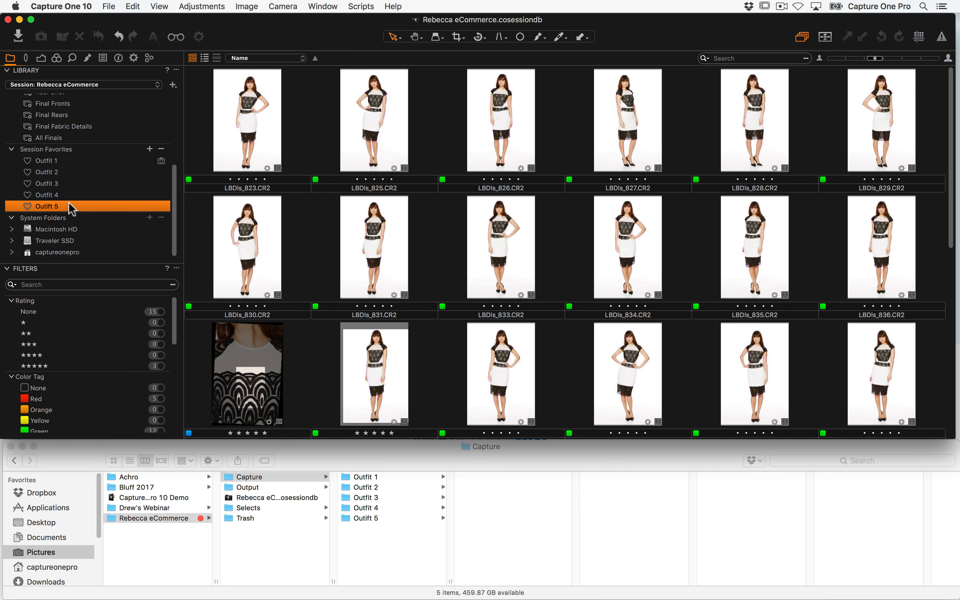
Switch to Finder and view the contents of each of the five outfit folders inside the session's Capture folder
left_click(374, 477)
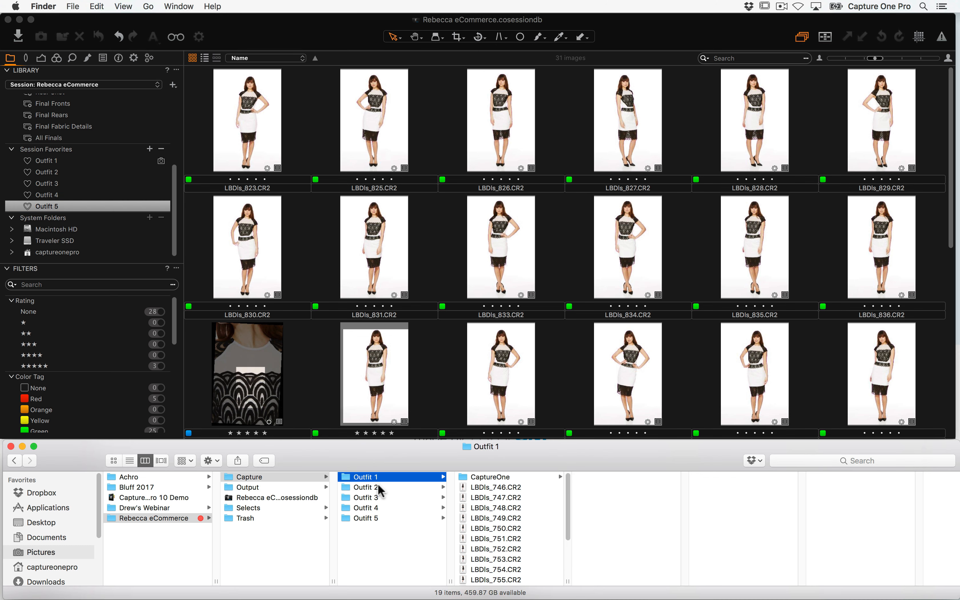
left_click(377, 488)
left_click(379, 496)
left_click(383, 508)
left_click(385, 517)
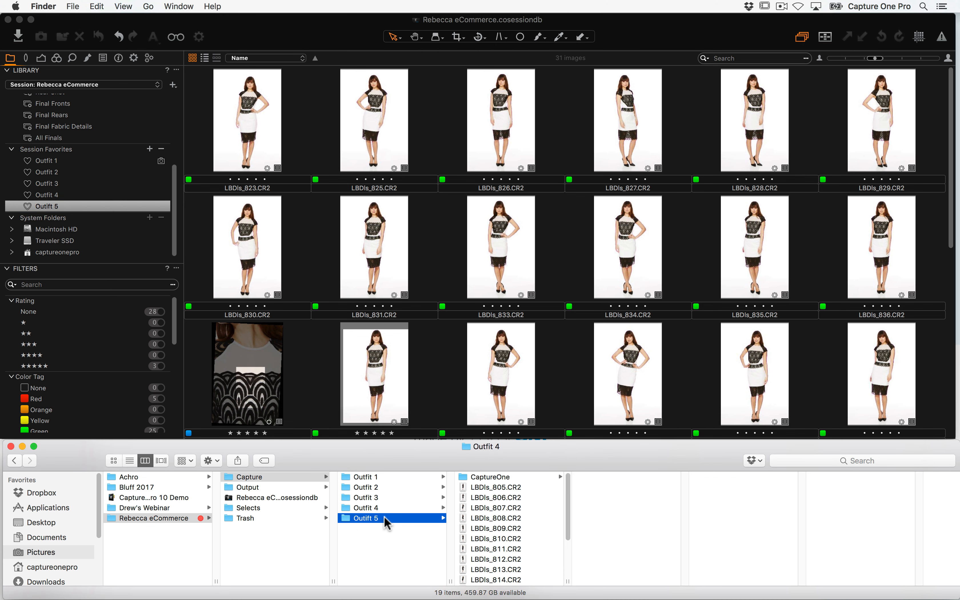
Return to Capture One and review the images in the Outfit 1, Outfit 2 and Outfit 3 session favorites
left_click(75, 164)
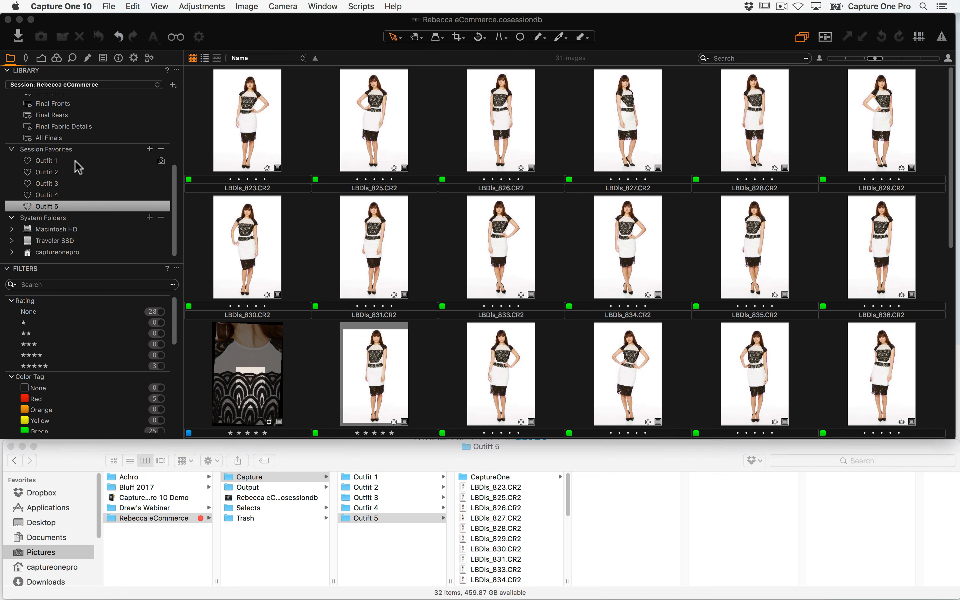
left_click(60, 160)
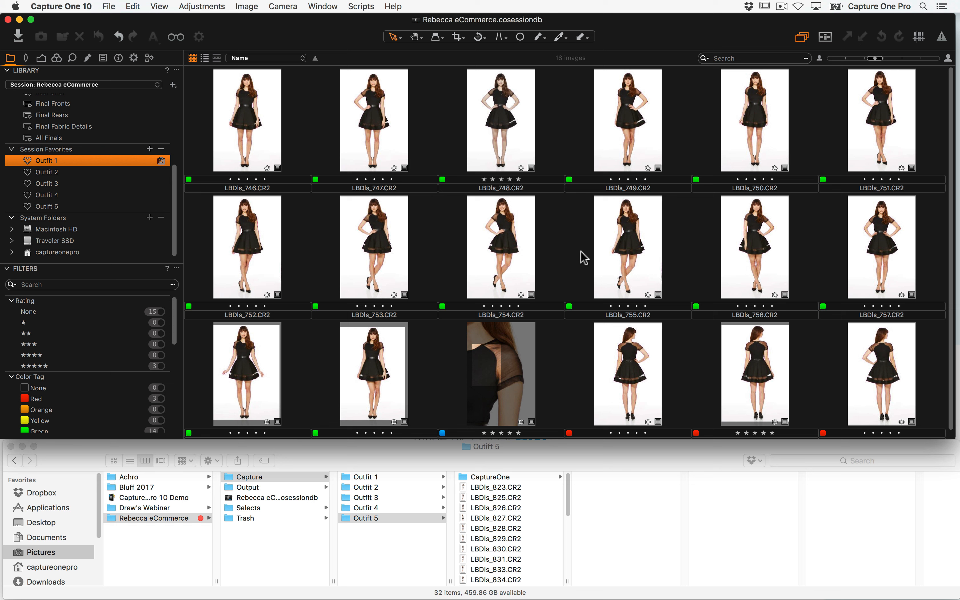
scroll(581, 256, "down", 1)
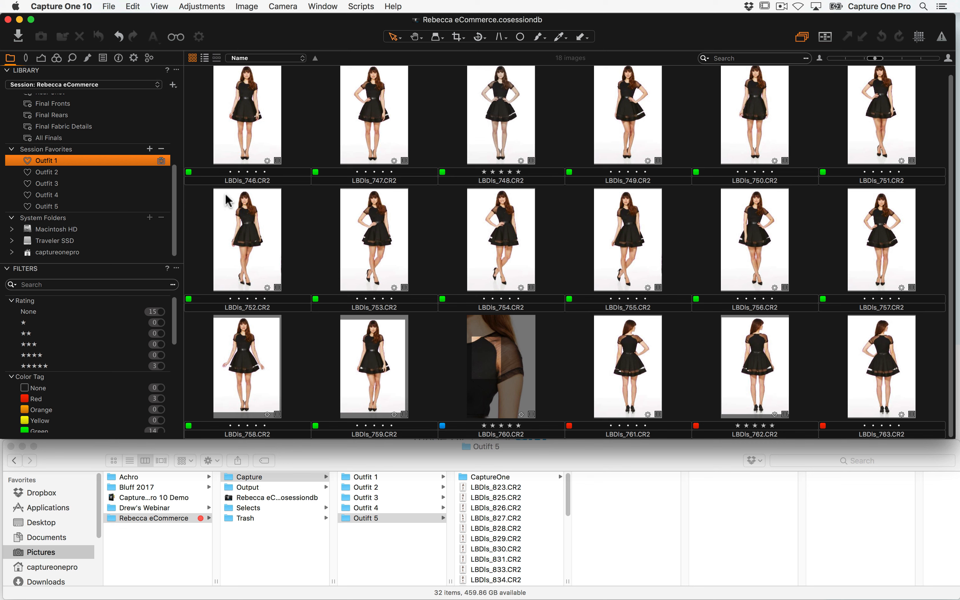
left_click(78, 172)
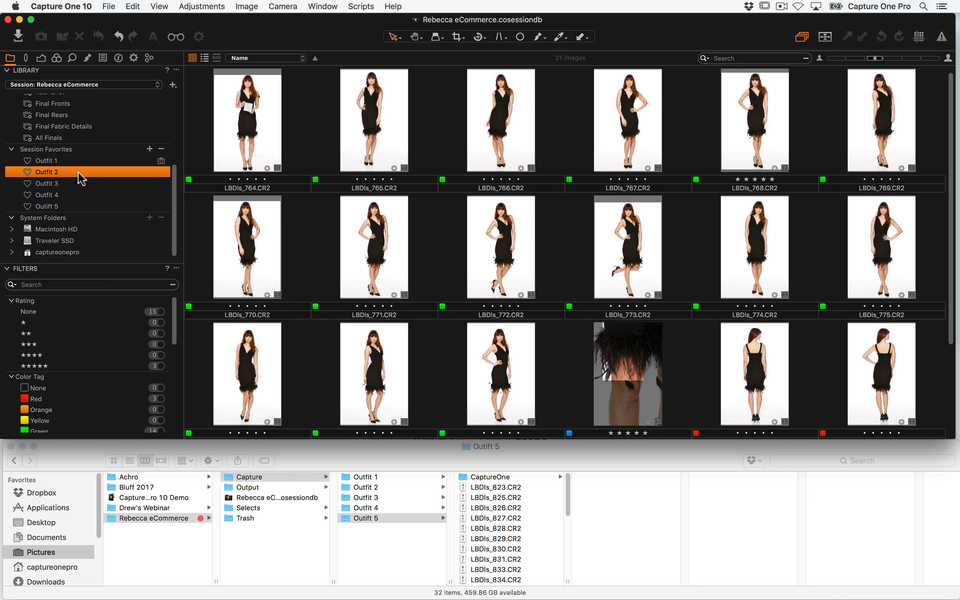
scroll(470, 220, "down", 5)
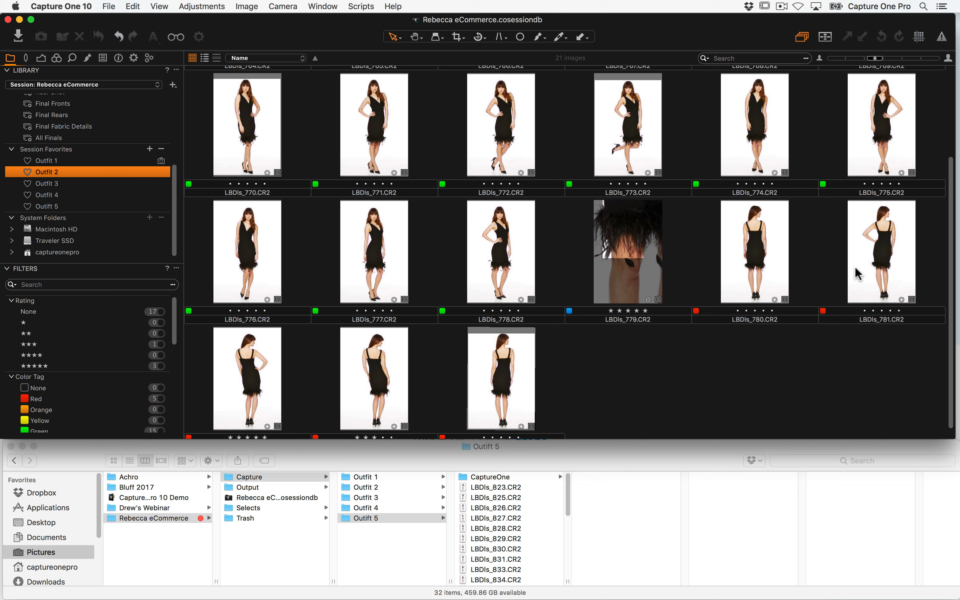
left_click(64, 183)
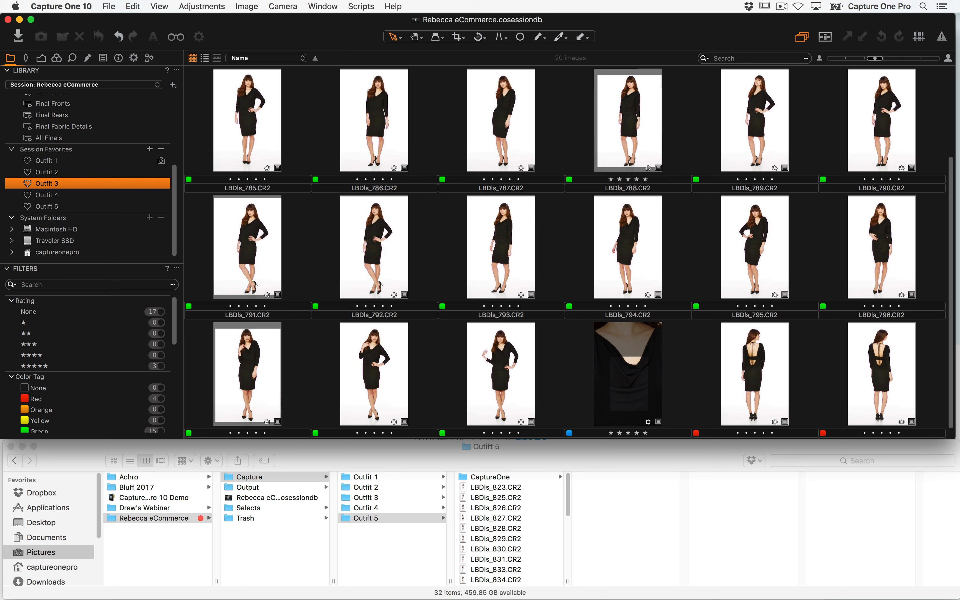
Review the images in the Fabric Details, Front Shot and Rear Shot smart albums
left_click_drag(175, 186, 166, 131)
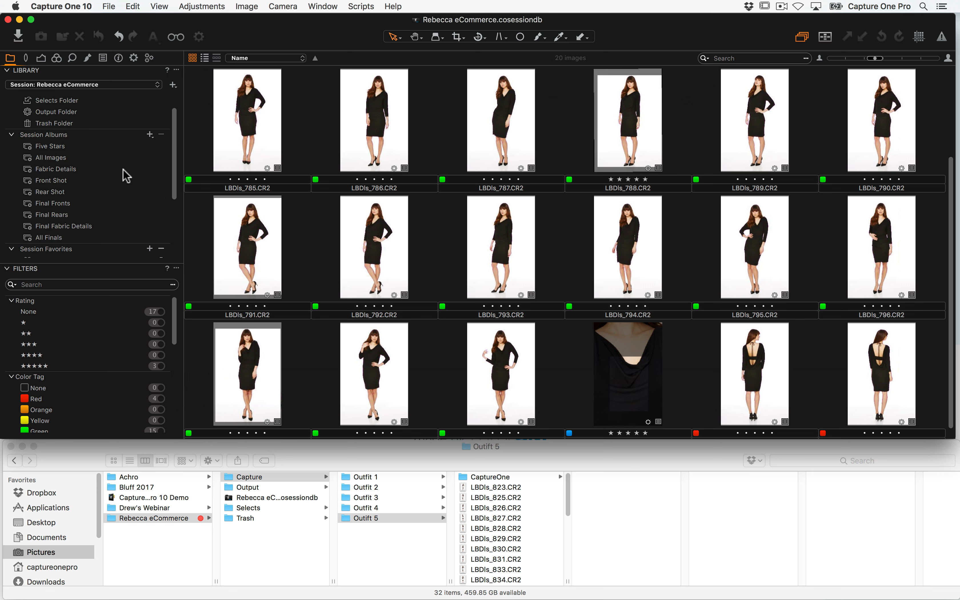
scroll(176, 159, "down", 1)
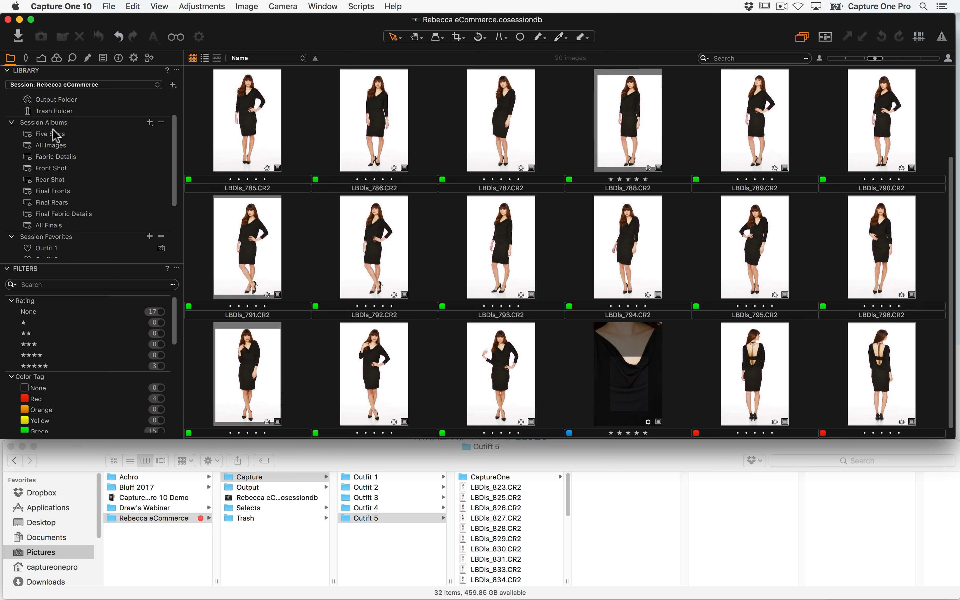
left_click(66, 159)
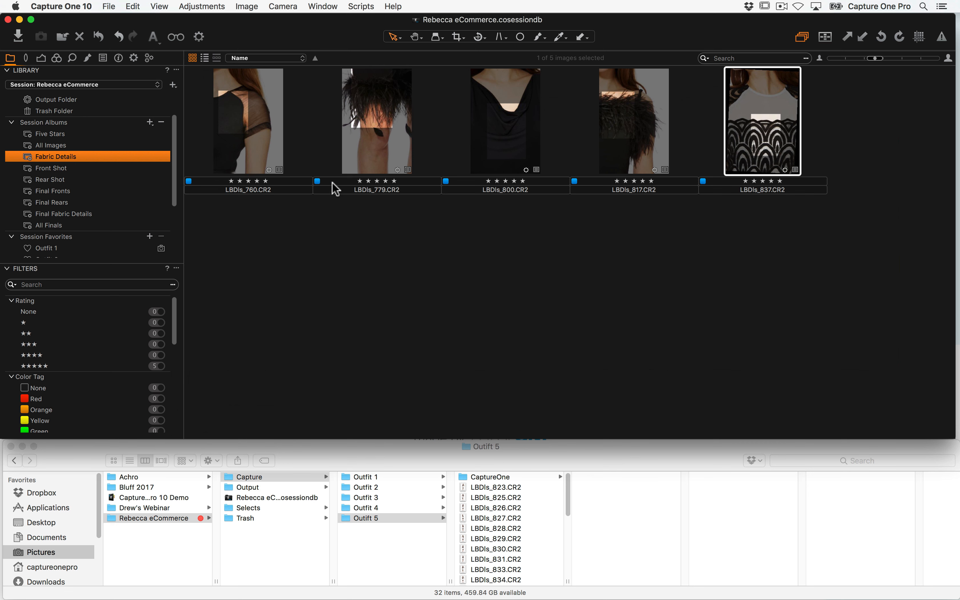
left_click(78, 168)
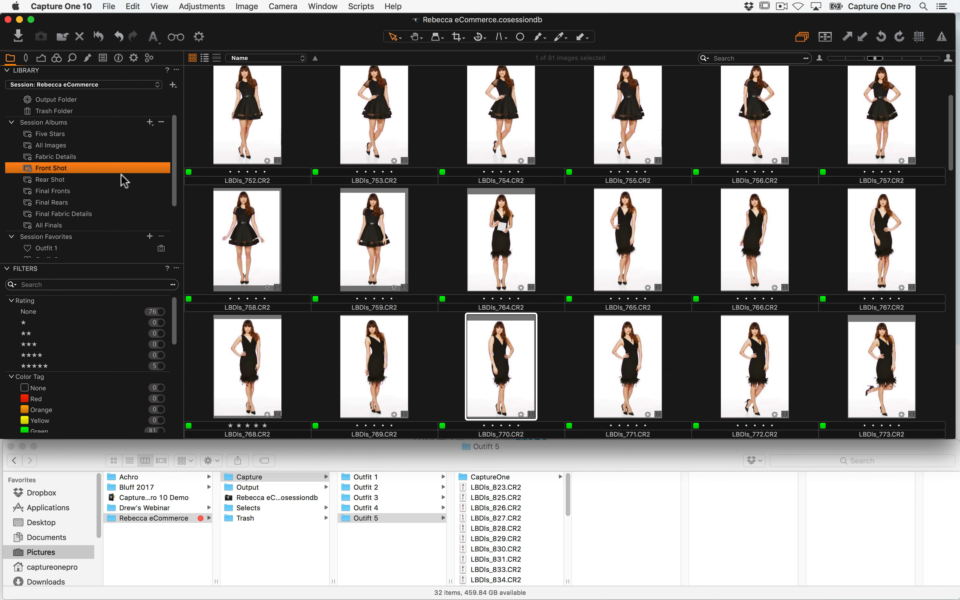
scroll(368, 242, "down", 15)
scroll(356, 239, "down", 10)
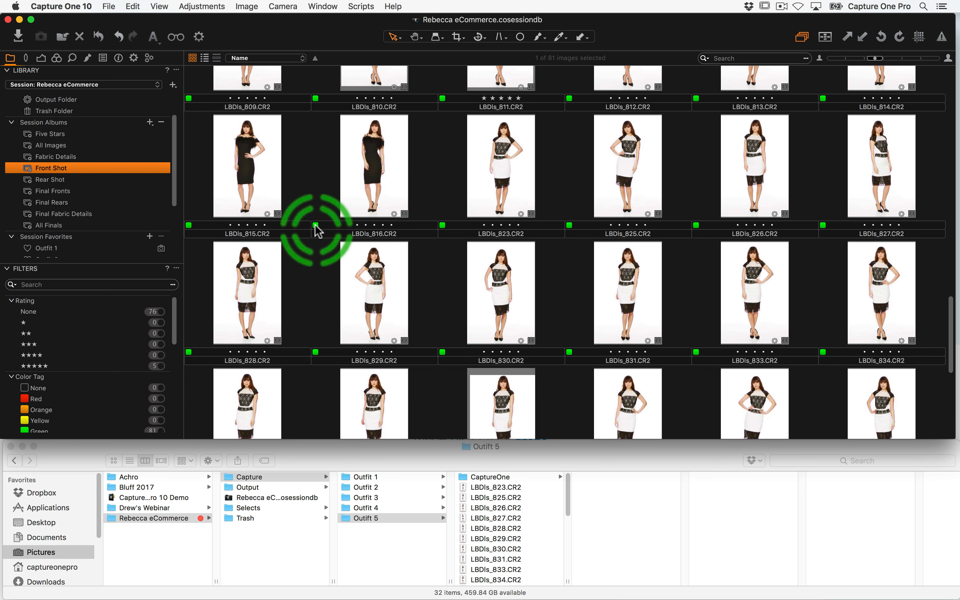
left_click(50, 180)
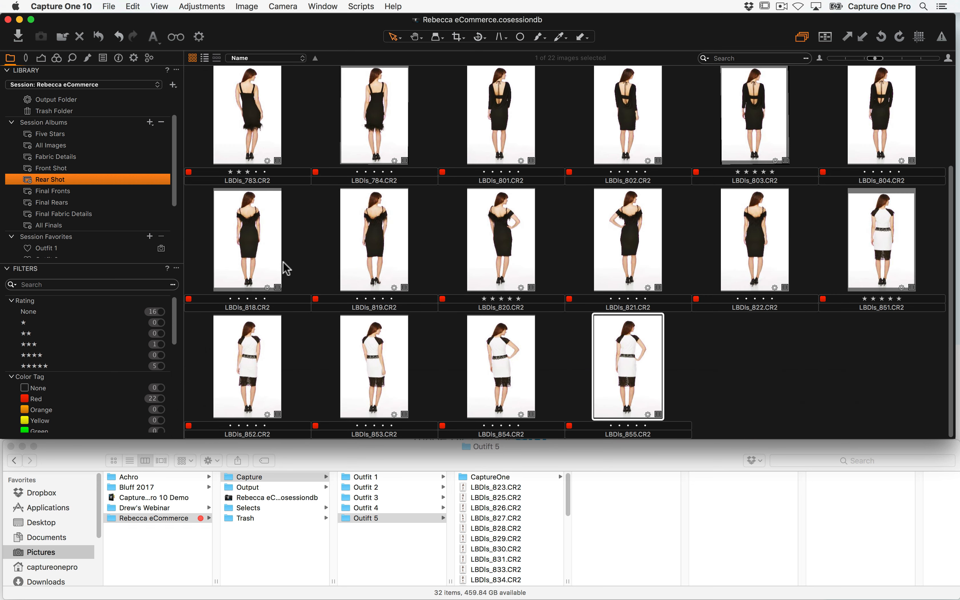
Review the selected images in the Final Fronts, Final Rears, Final Fabric Details and All Finals smart albums
left_click(59, 191)
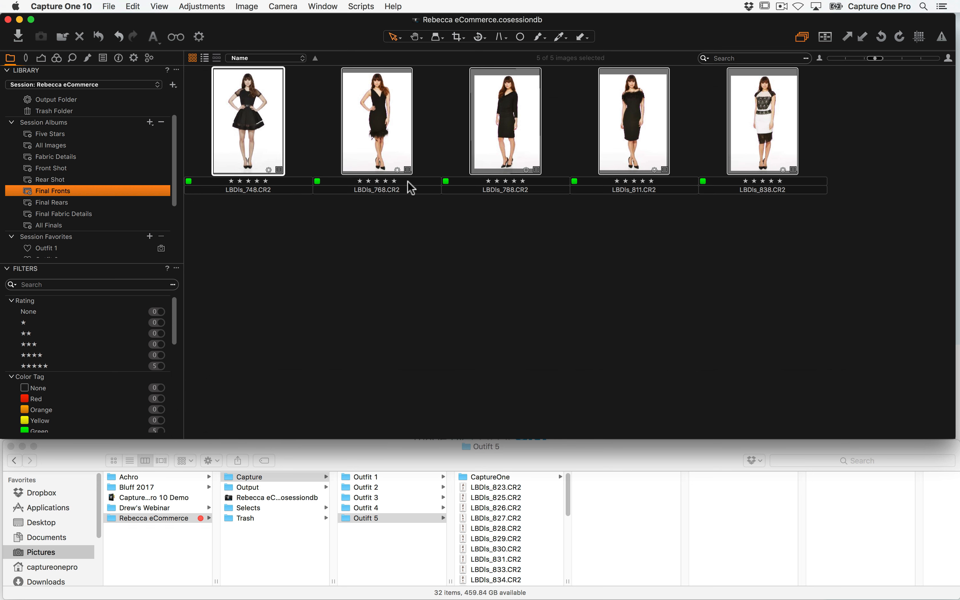
left_click(95, 203)
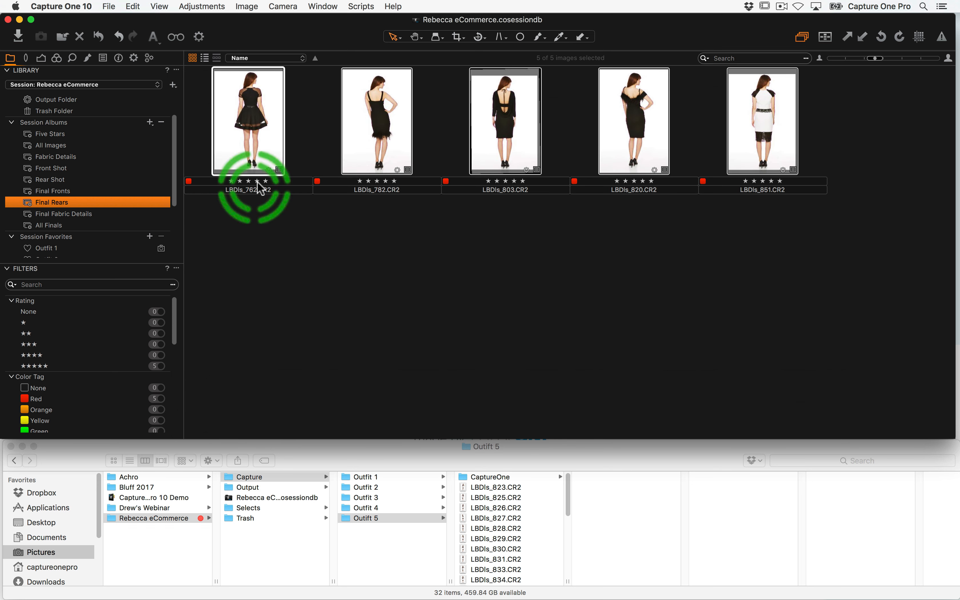
left_click(77, 215)
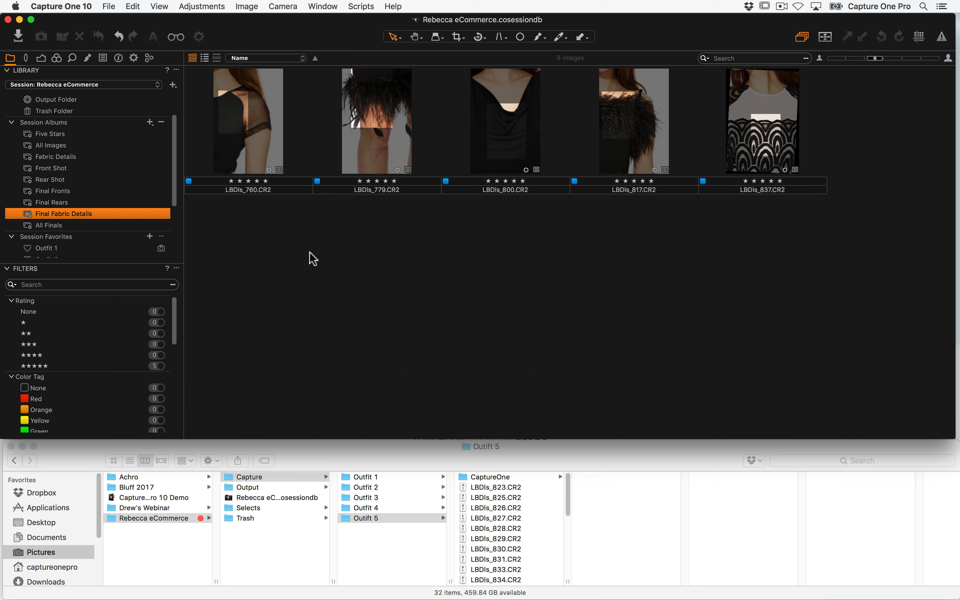
left_click(57, 226)
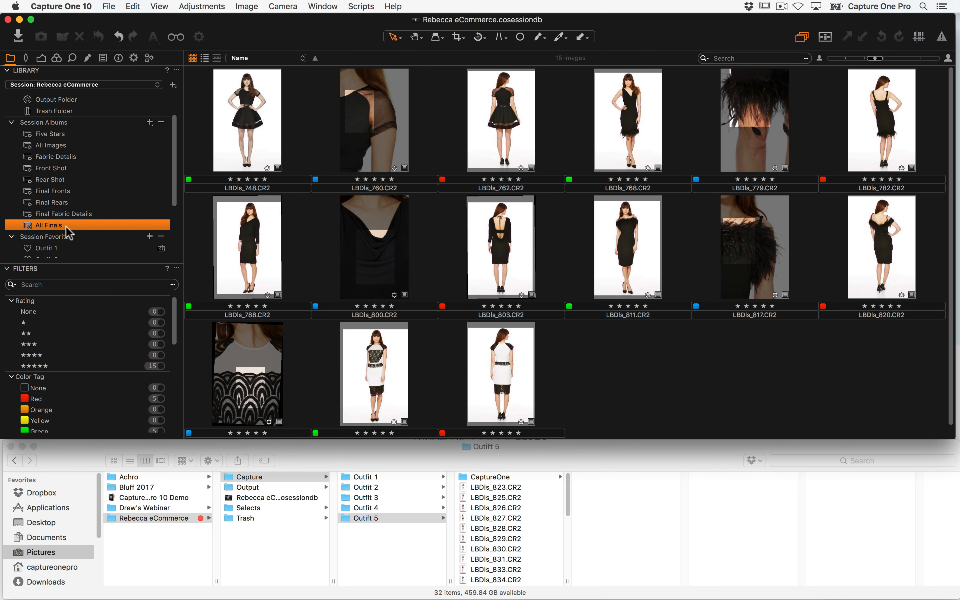
scroll(623, 349, "down", 1)
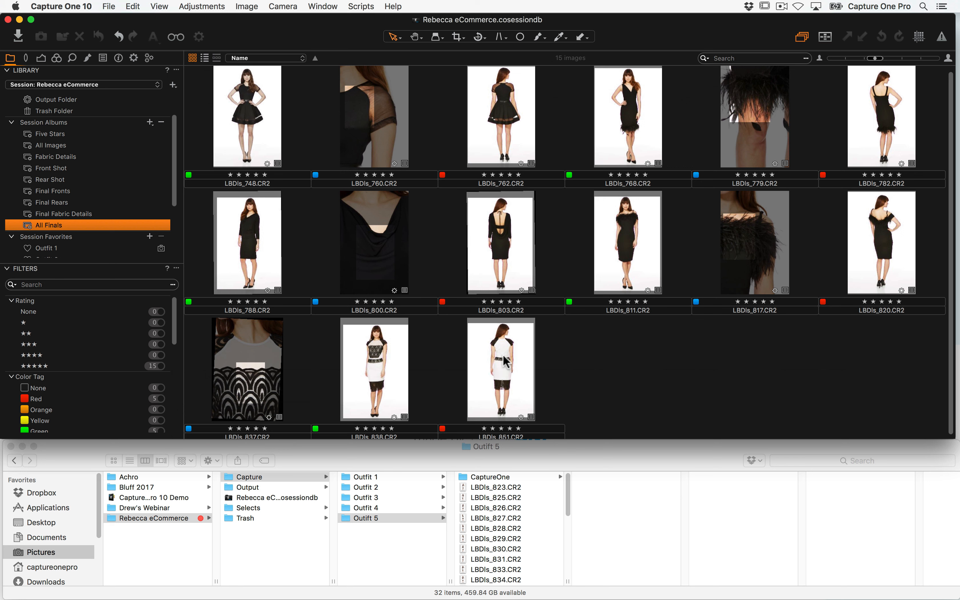
Examine the color tag and rating rules of the Final Fronts smart album, and cancel the editing
left_click(150, 122)
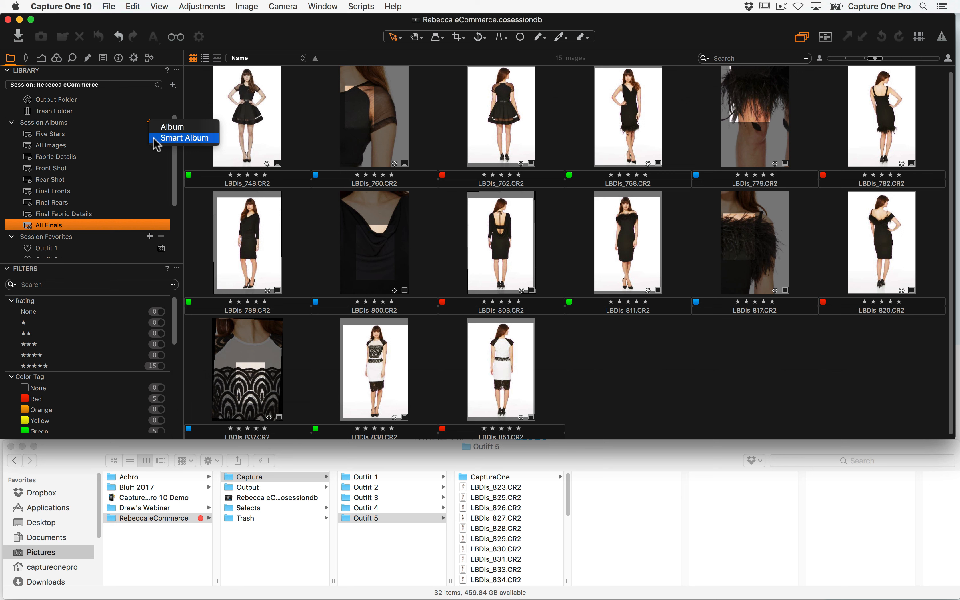
left_click(120, 127)
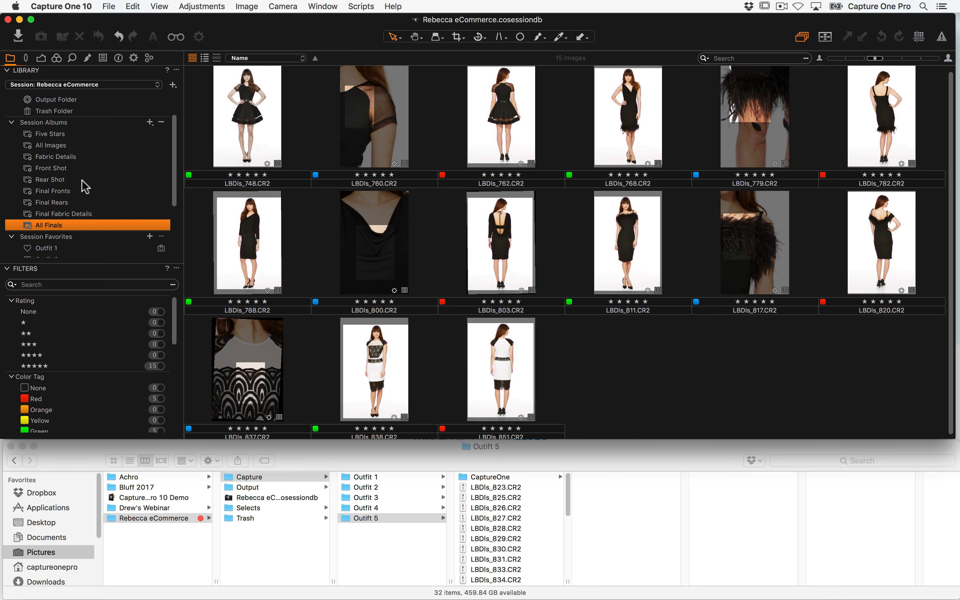
left_click(68, 192)
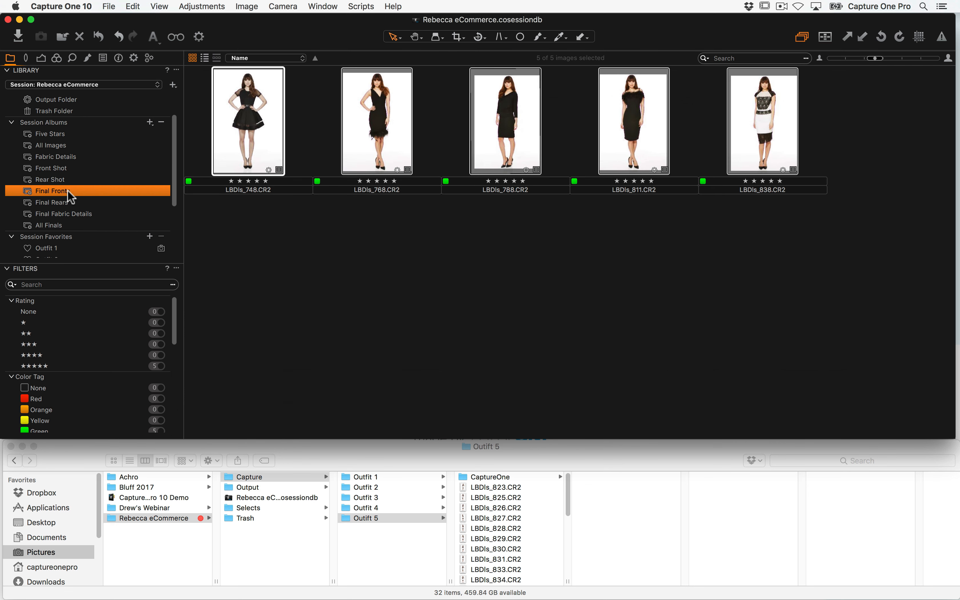
right_click(65, 191)
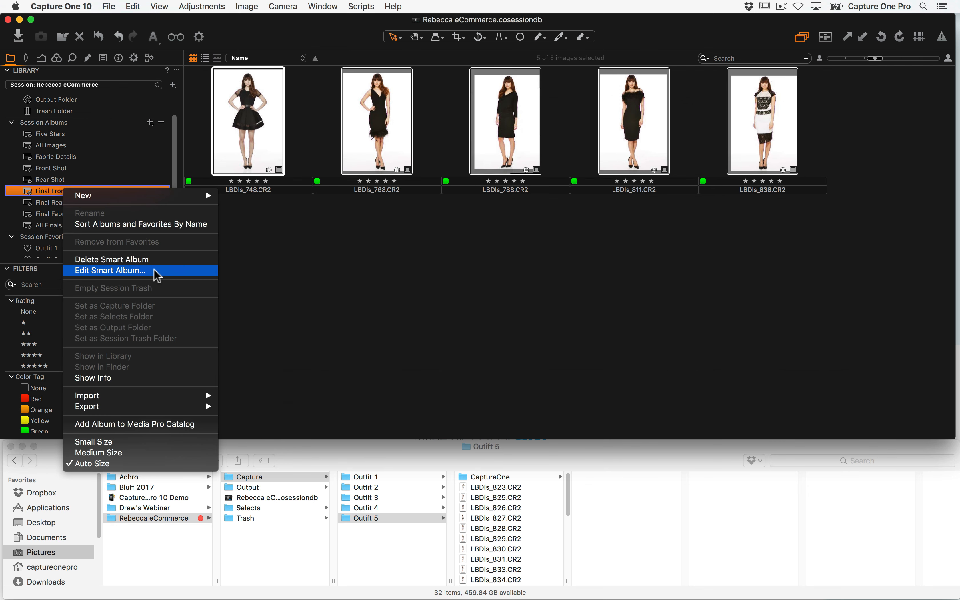
left_click(161, 270)
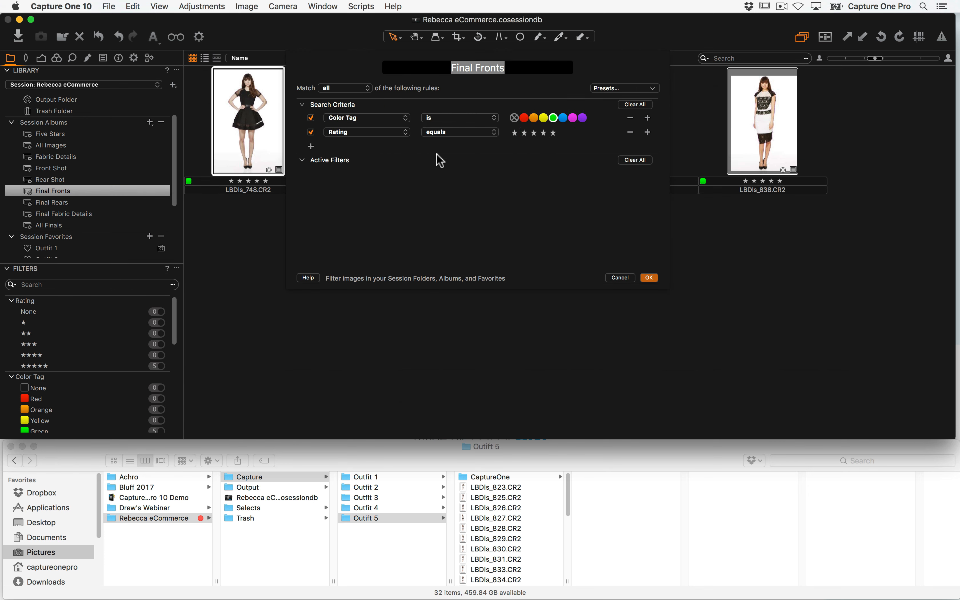
left_click(554, 134)
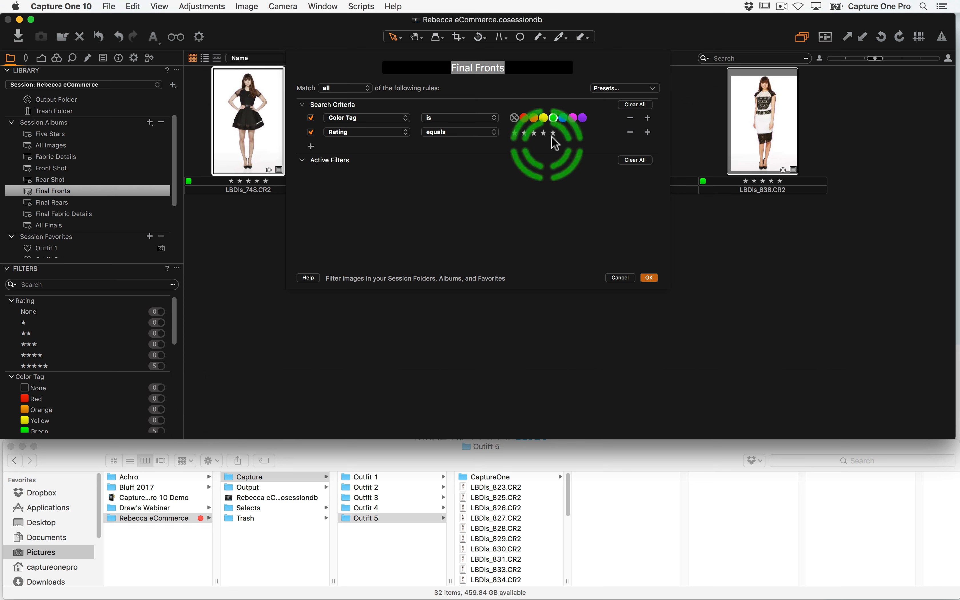
left_click(618, 279)
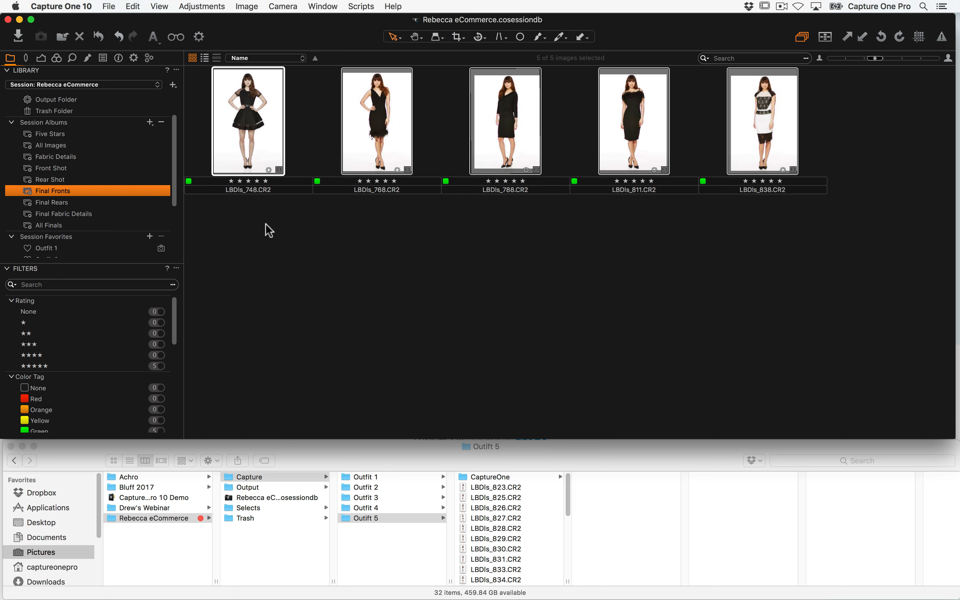
Display the All Finals smart album and bring up the process recipes and output settings
left_click(82, 226)
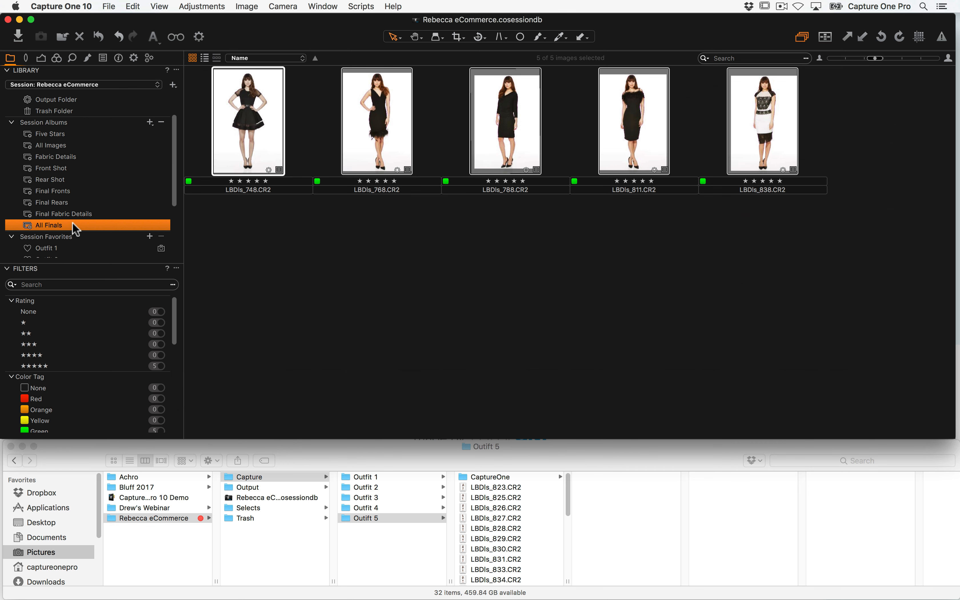
left_click(134, 58)
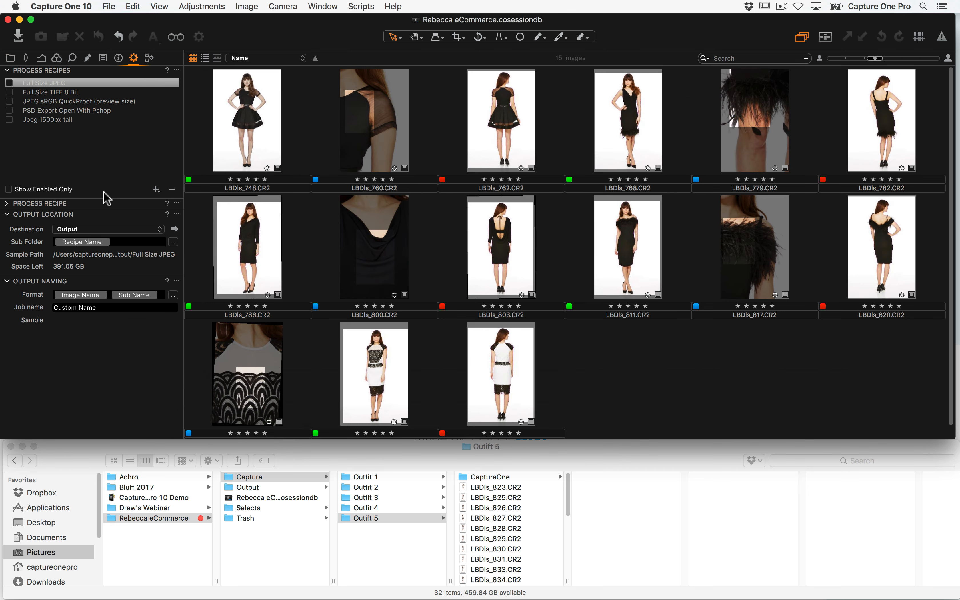
Expand the settings of the Full Size JPEG process recipe and select all images in the album
left_click(7, 203)
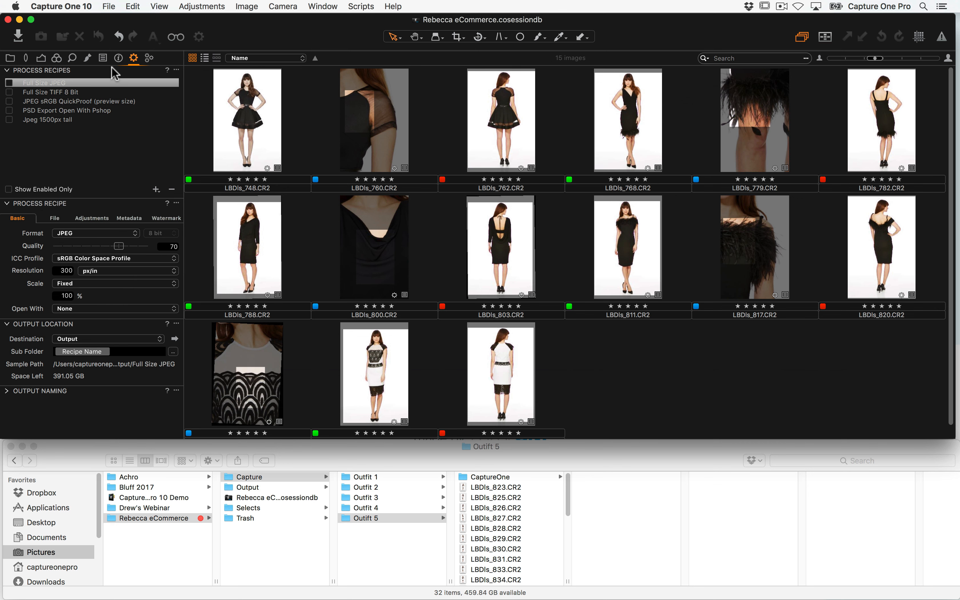
left_click(133, 60)
key("super+a")
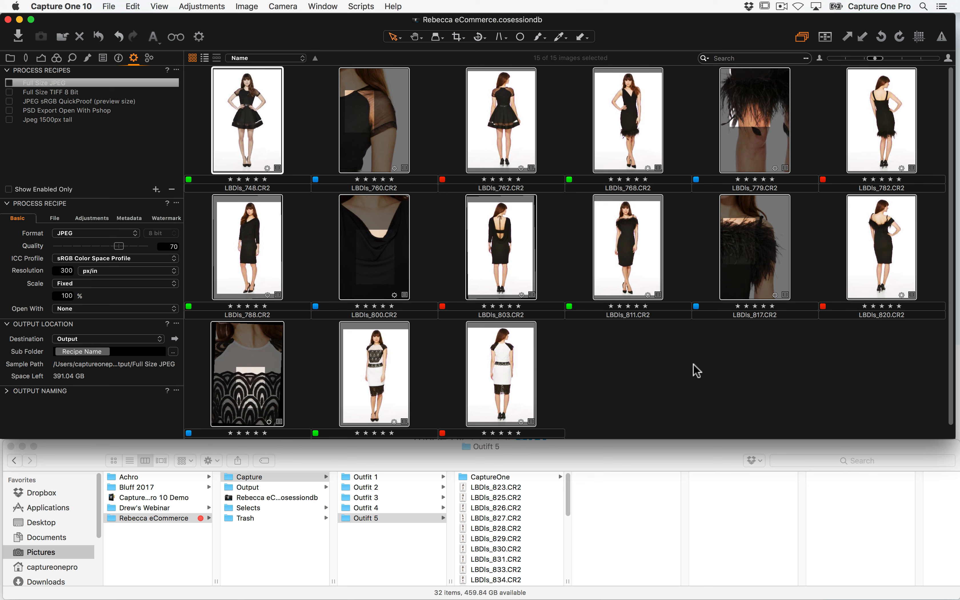
Examine the location, naming and format options for exporting the selected images as variants, and cancel the export
left_click(112, 6)
mouse_move(259, 490)
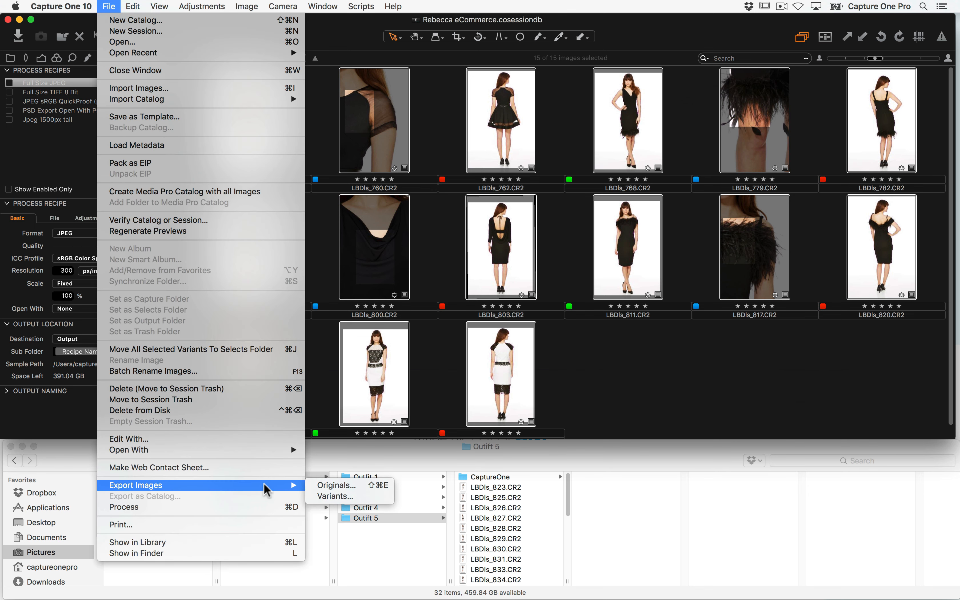
left_click(379, 498)
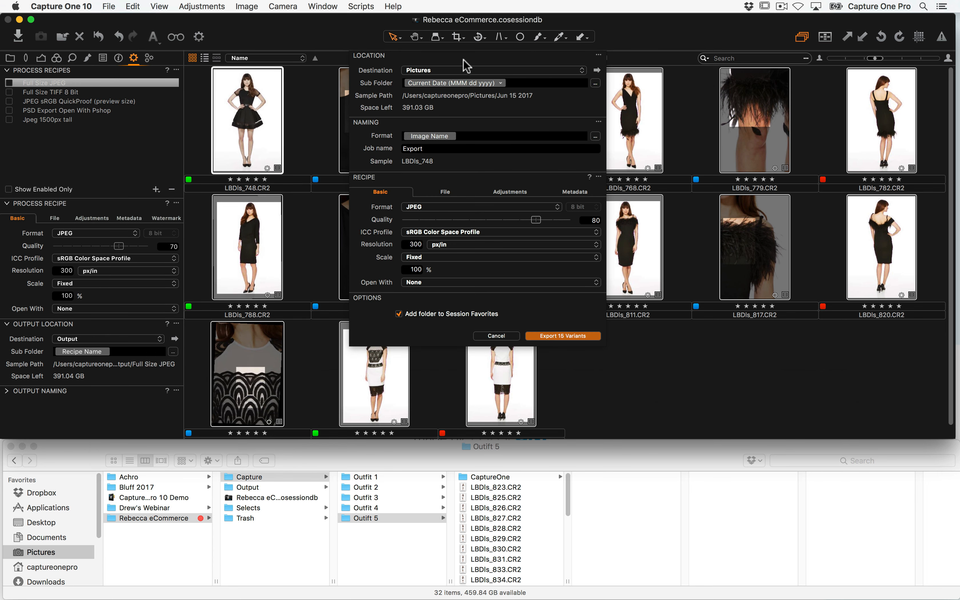
left_click(416, 207)
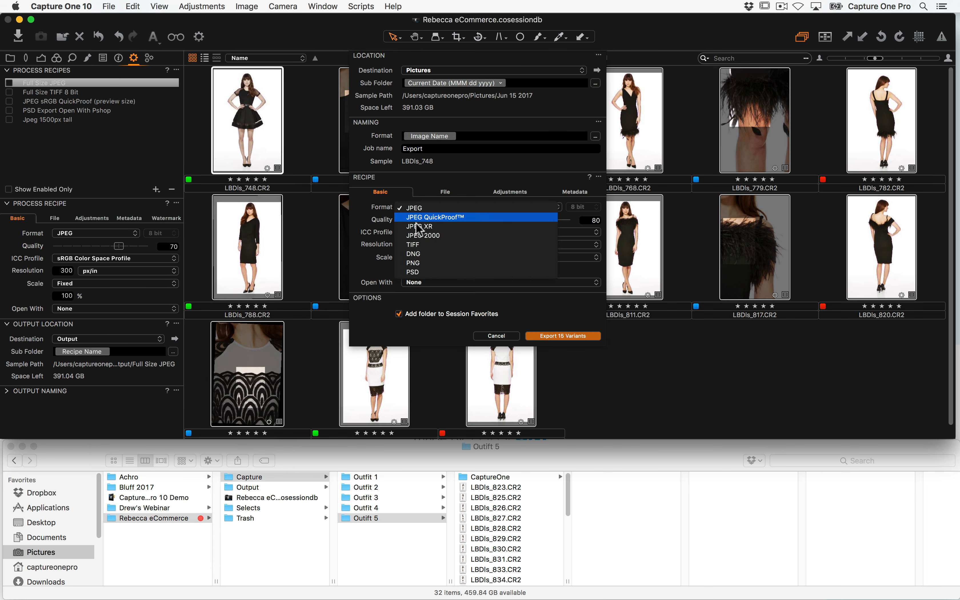
left_click(603, 80)
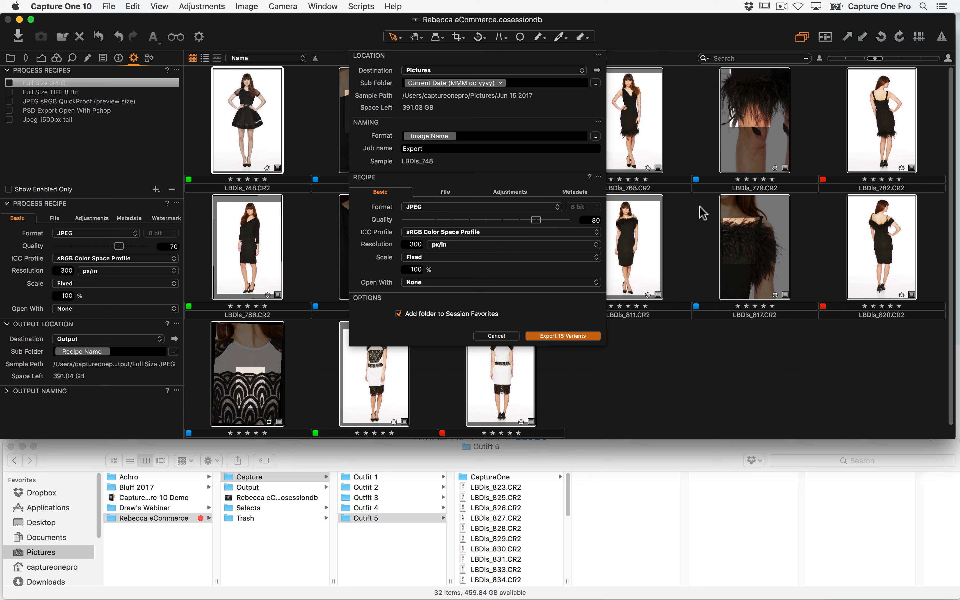
left_click(496, 336)
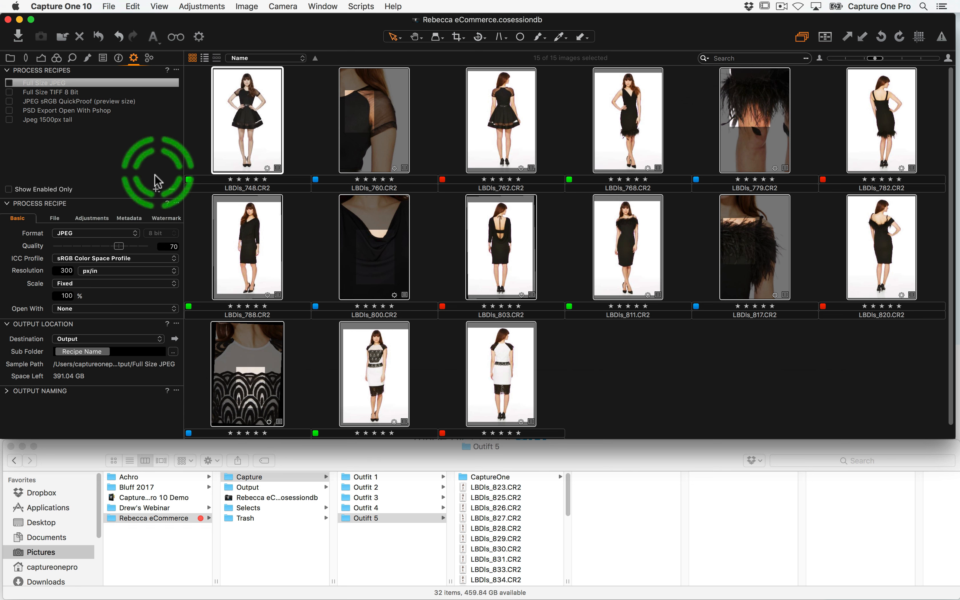
Add a new process recipe and open the rear shot LBDIs_762.CR2 in the viewer
left_click(155, 190)
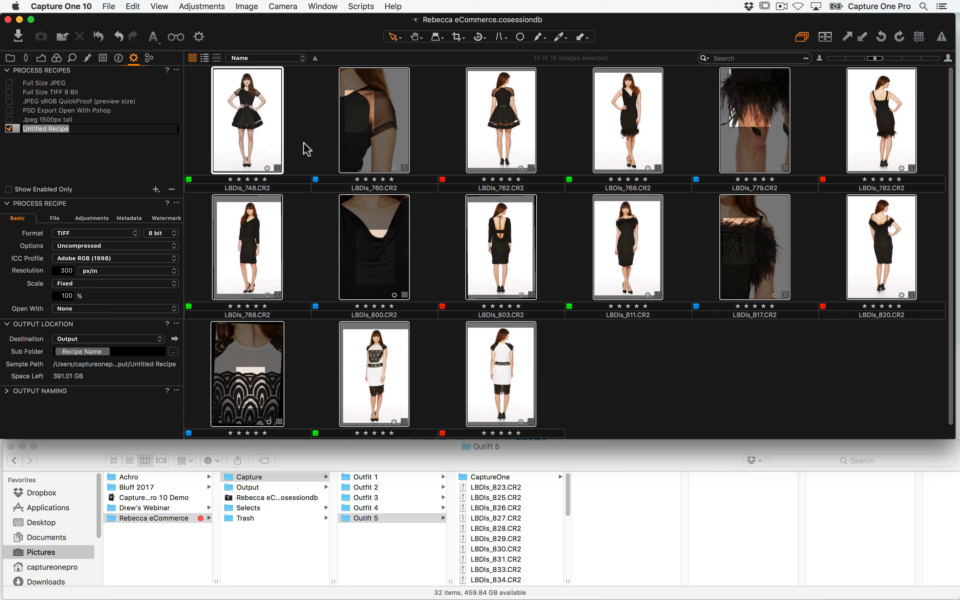
key("Return")
left_click(493, 143)
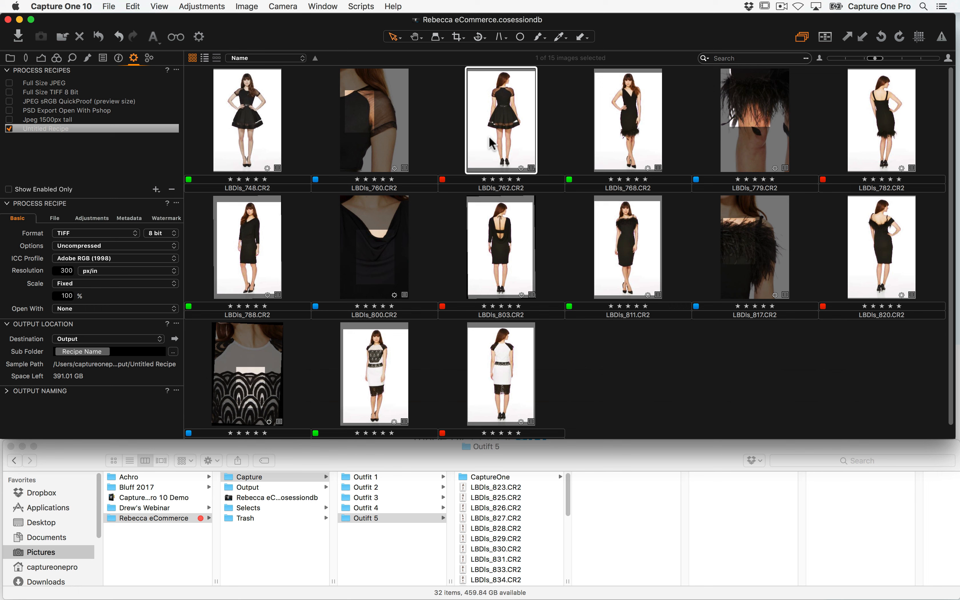
double_click(492, 144)
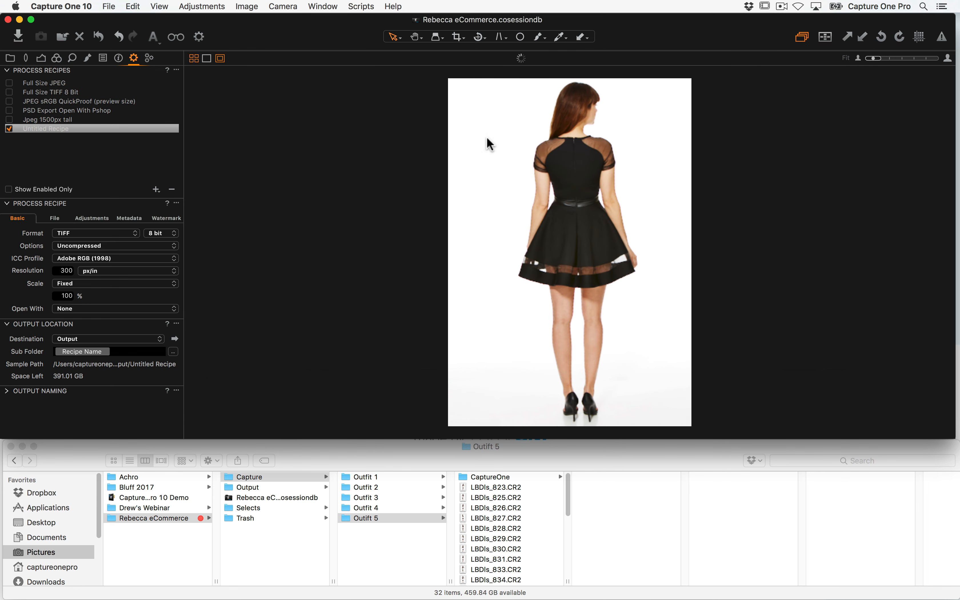
Delete the Jpeg 1500px tall process recipe
double_click(47, 130)
left_click(60, 120)
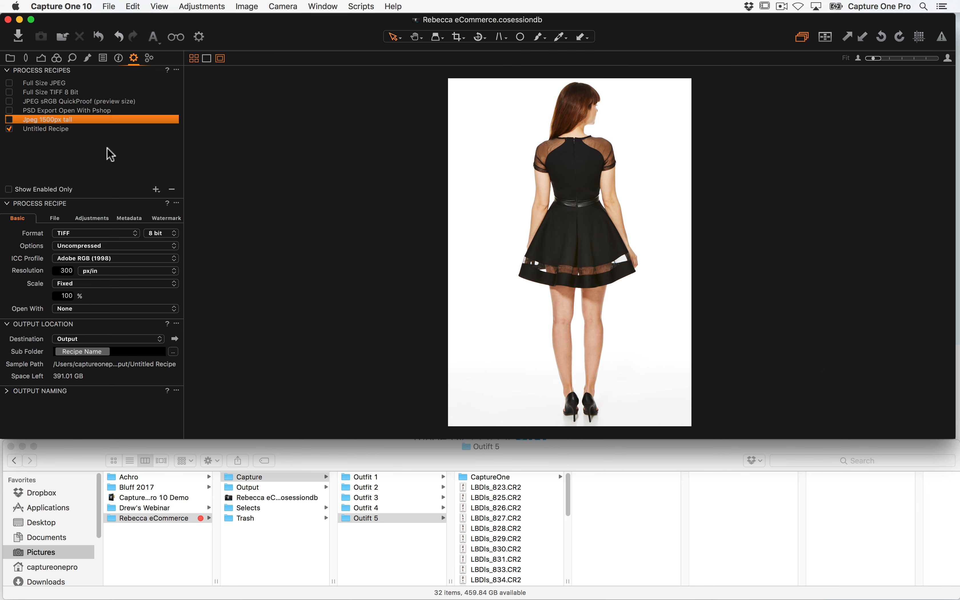
left_click(170, 189)
Rename the untitled process recipe as "Jpeg 1350 x 712 px"
double_click(56, 119)
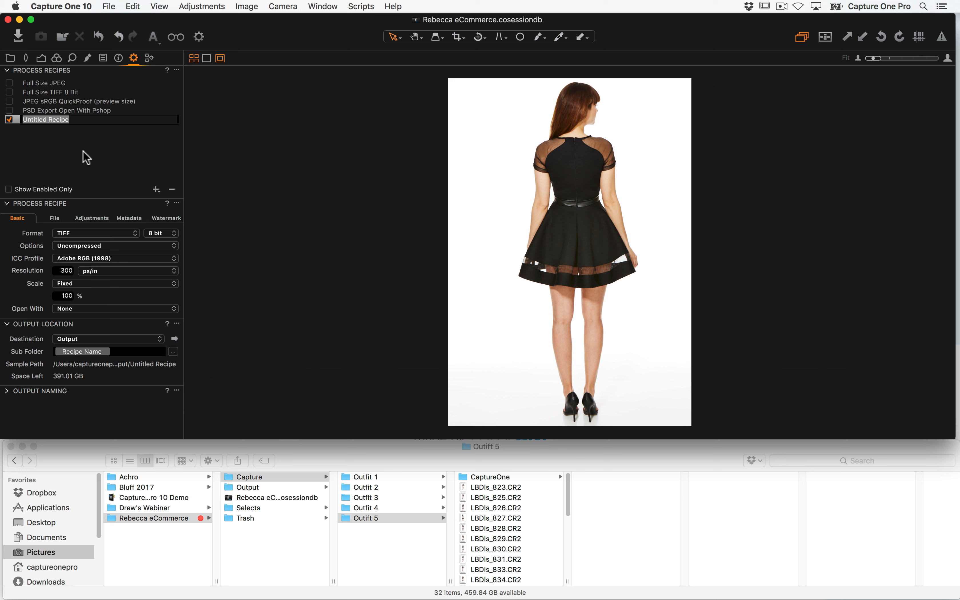
type("Jpeg 1350 x 712 px")
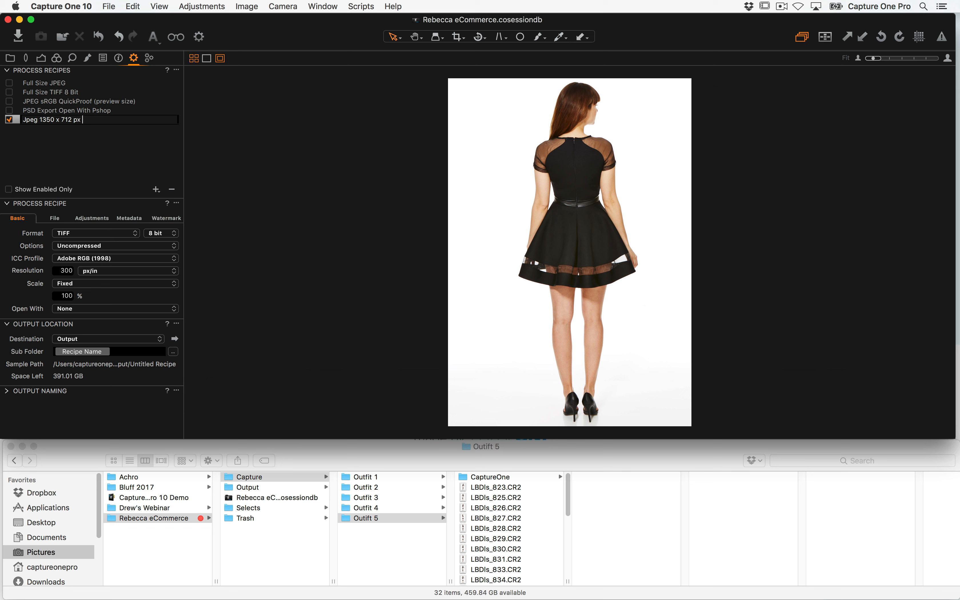
key("Return")
left_click(28, 131)
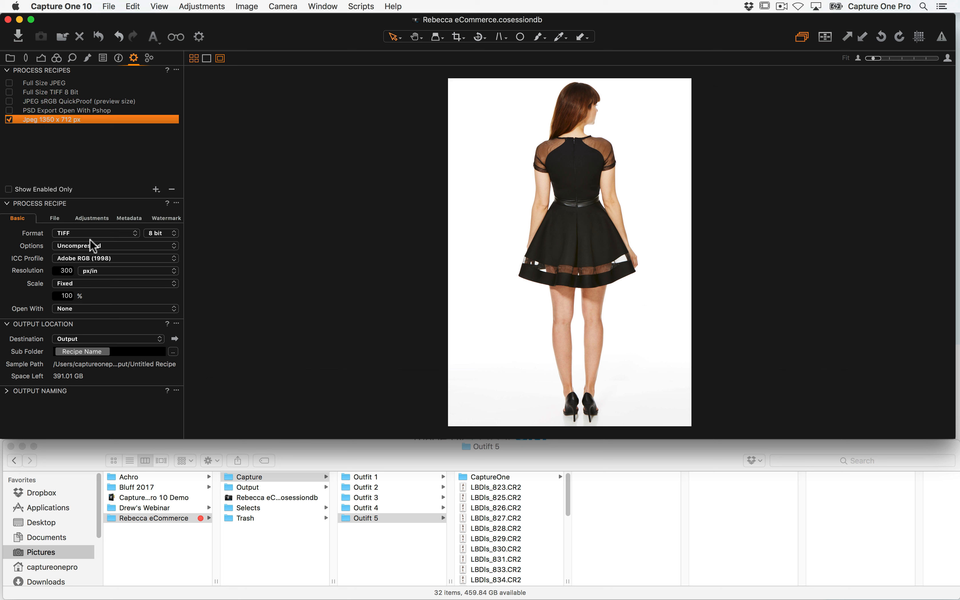
Set the new recipe's format to JPEG and its ICC profile to sRGB Color Space Profile
left_click(95, 233)
left_click(71, 196)
left_click(103, 258)
left_click(108, 280)
Scale the recipe by Dimensions to 1350 x 712 px and set the JPEG quality to 80
left_click(75, 283)
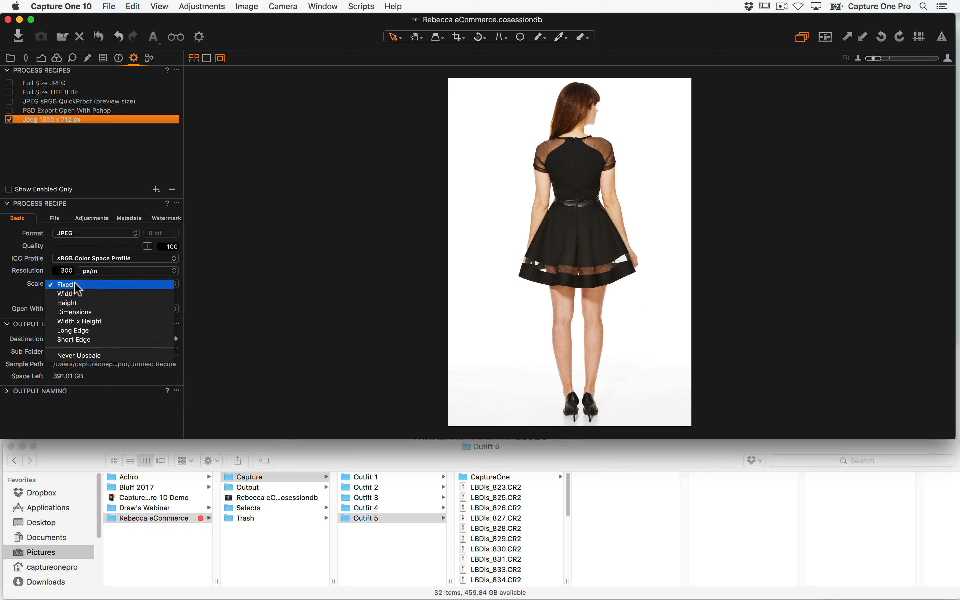
left_click(104, 312)
left_click(139, 296)
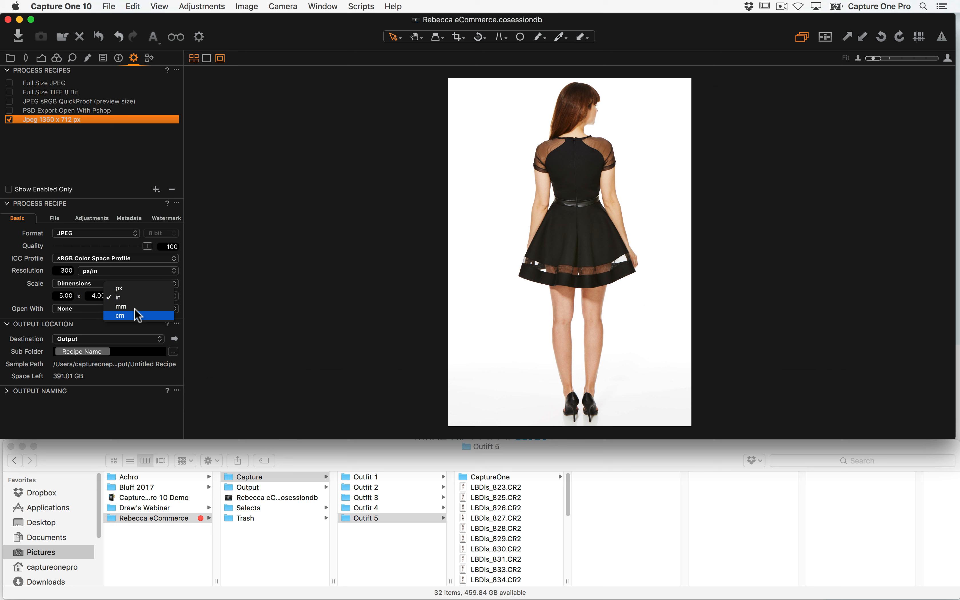
left_click(135, 288)
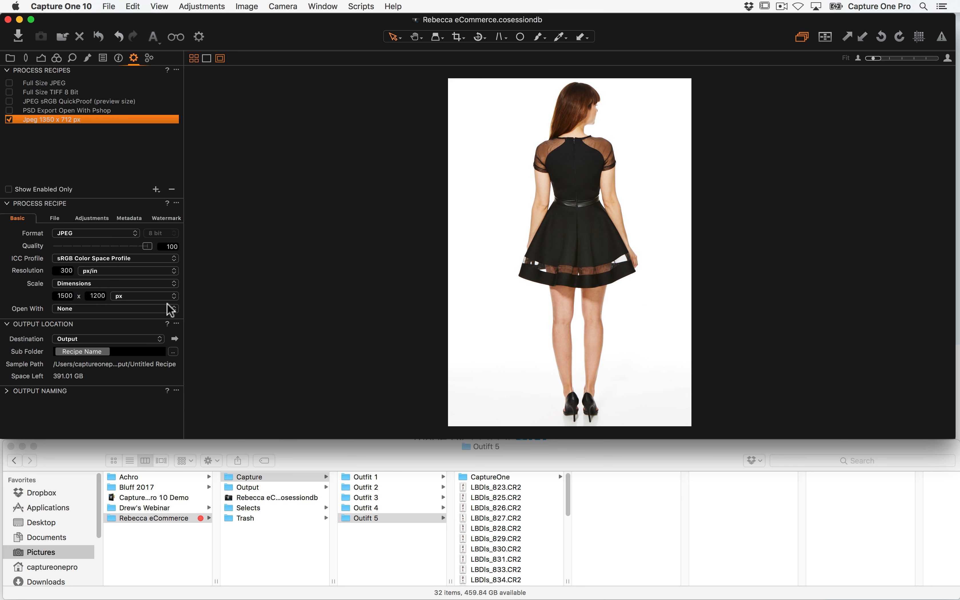
double_click(71, 296)
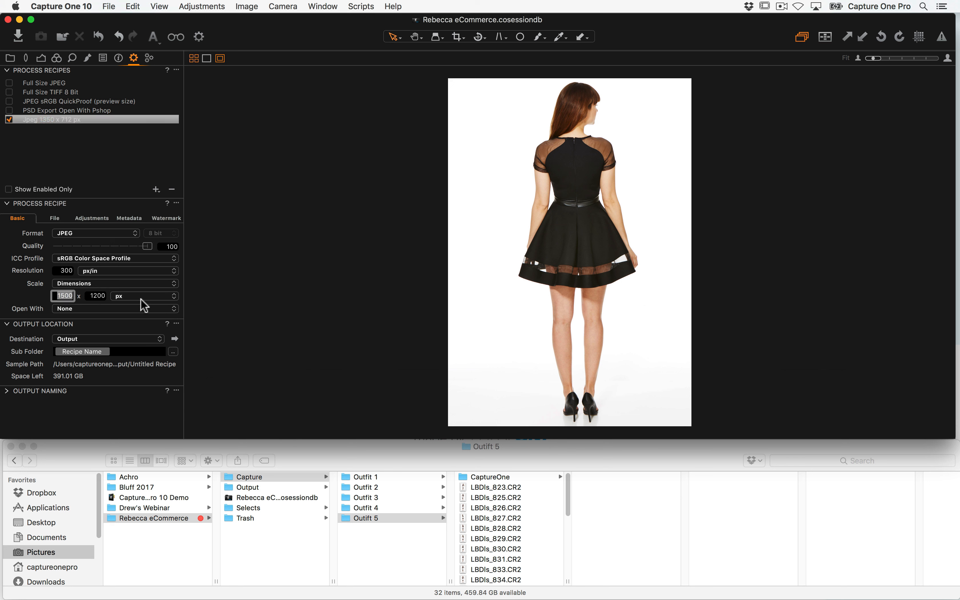
type("1")
key("Tab")
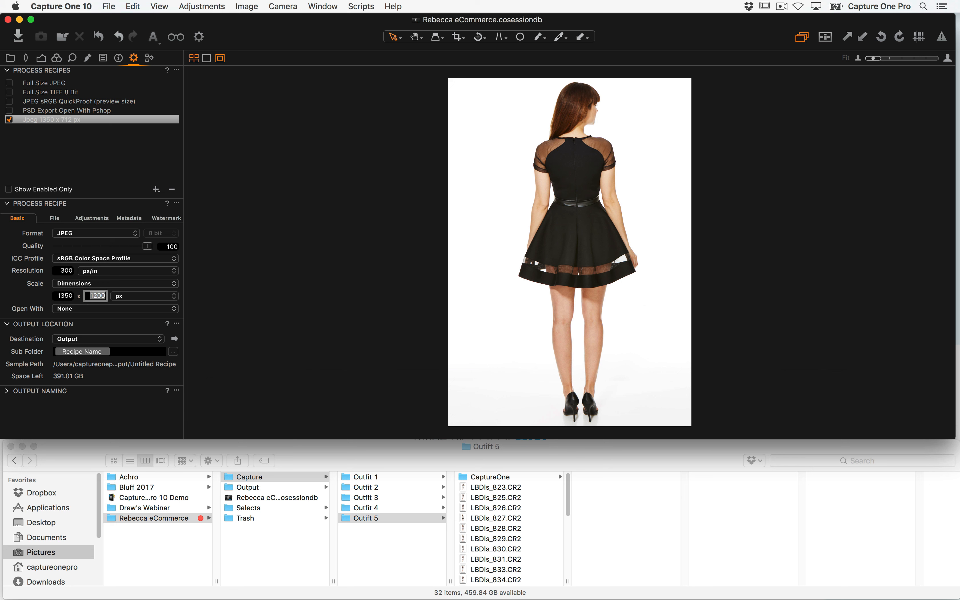
key("Tab")
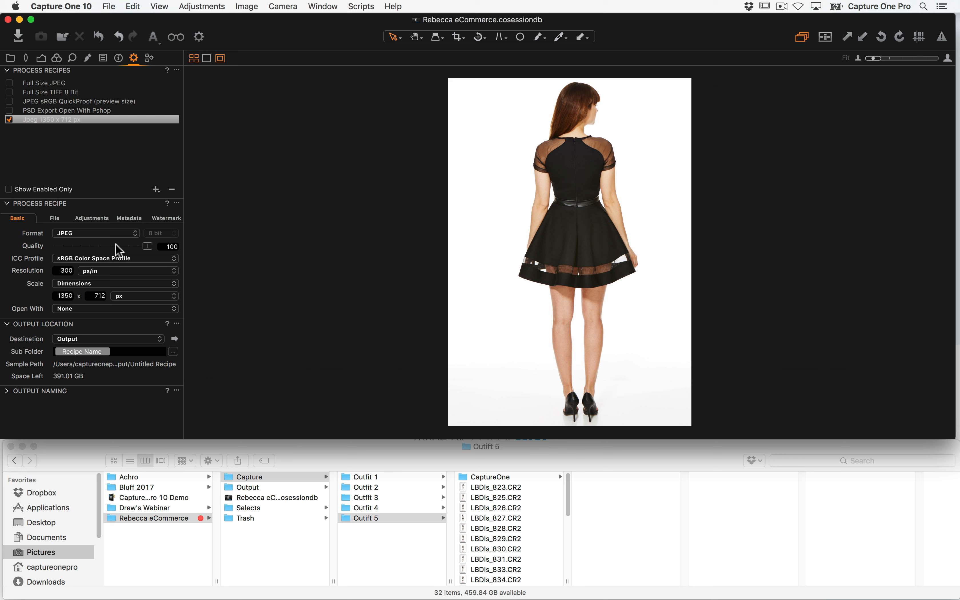
left_click_drag(148, 246, 127, 247)
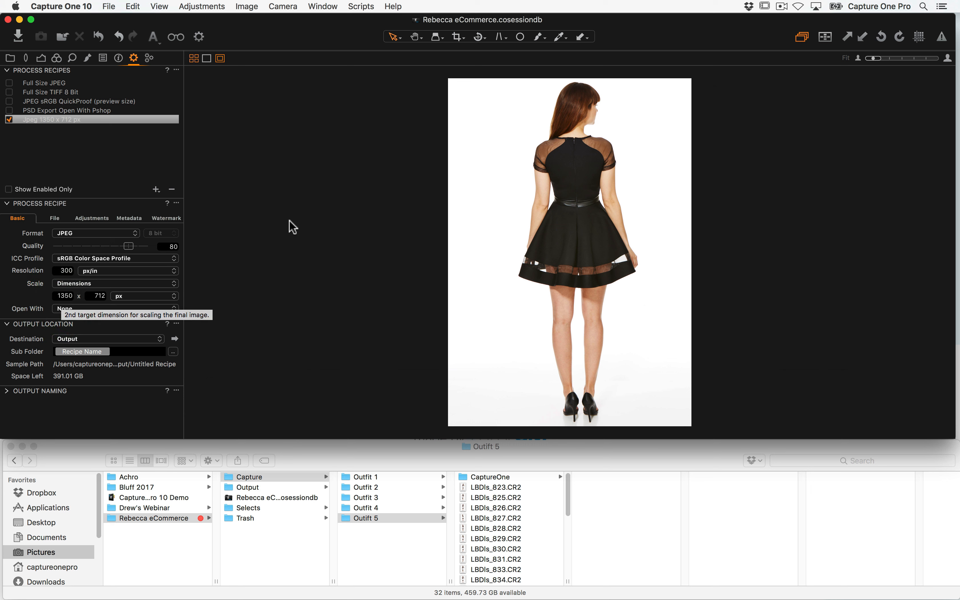
Enlarge the window and crop the rear shot with an unconstrained ratio, bringing its upper-left corner inward to an output of 712 x 1337 px
left_click(457, 40)
left_click(459, 44)
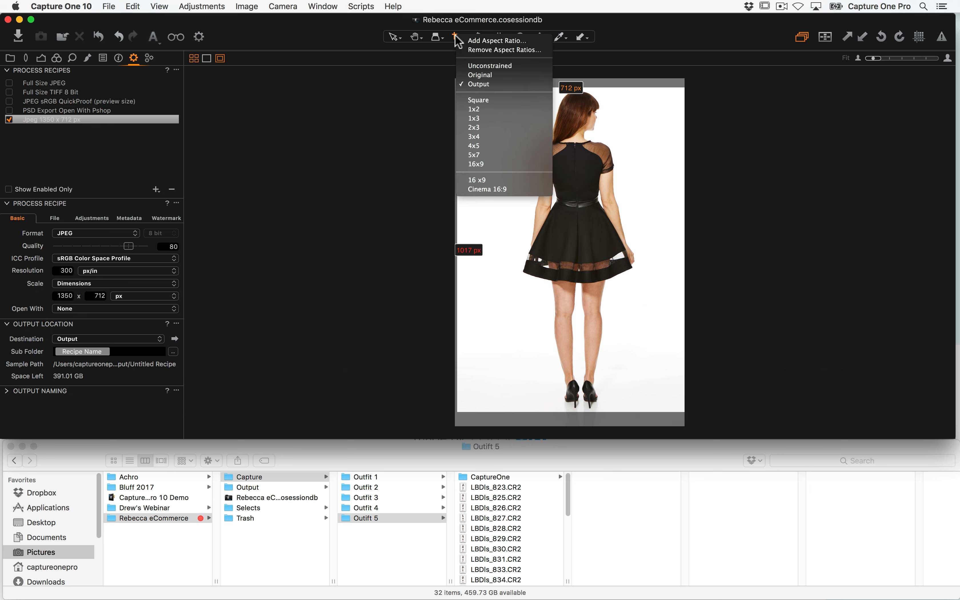
left_click(461, 75)
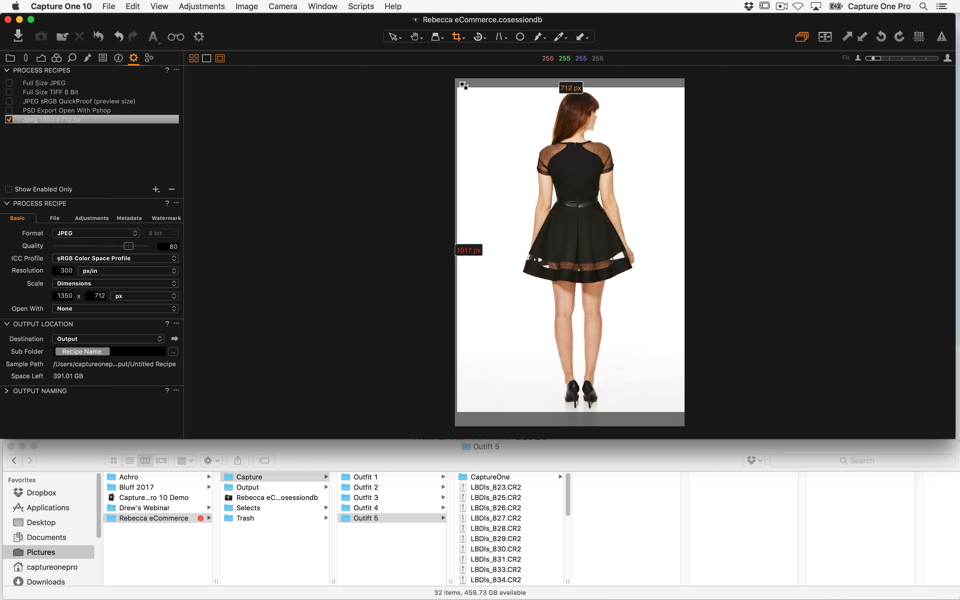
mouse_move(461, 86)
left_mouse_down()
mouse_move(517, 122)
mouse_move(480, 84)
mouse_move(518, 171)
mouse_move(486, 289)
mouse_move(613, 156)
mouse_move(528, 84)
mouse_move(464, 81)
mouse_move(468, 94)
mouse_move(465, 85)
left_mouse_up()
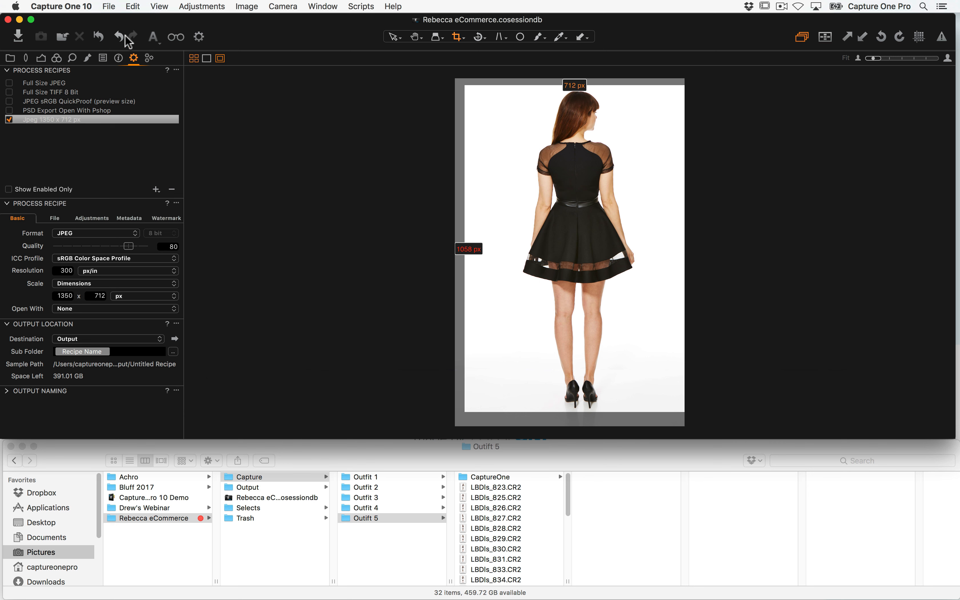
left_click(31, 19)
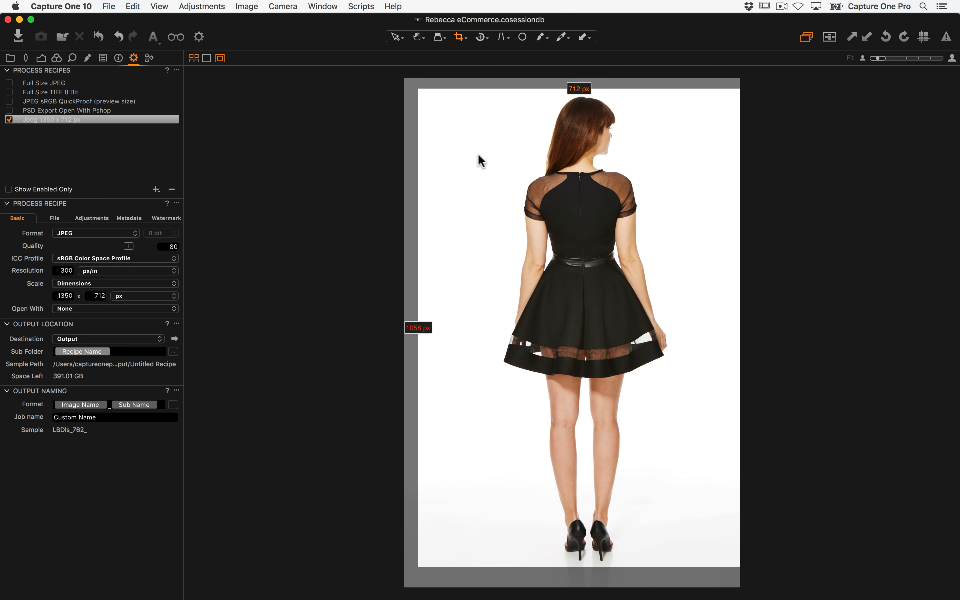
left_click_drag(422, 92, 485, 119)
left_click(585, 163)
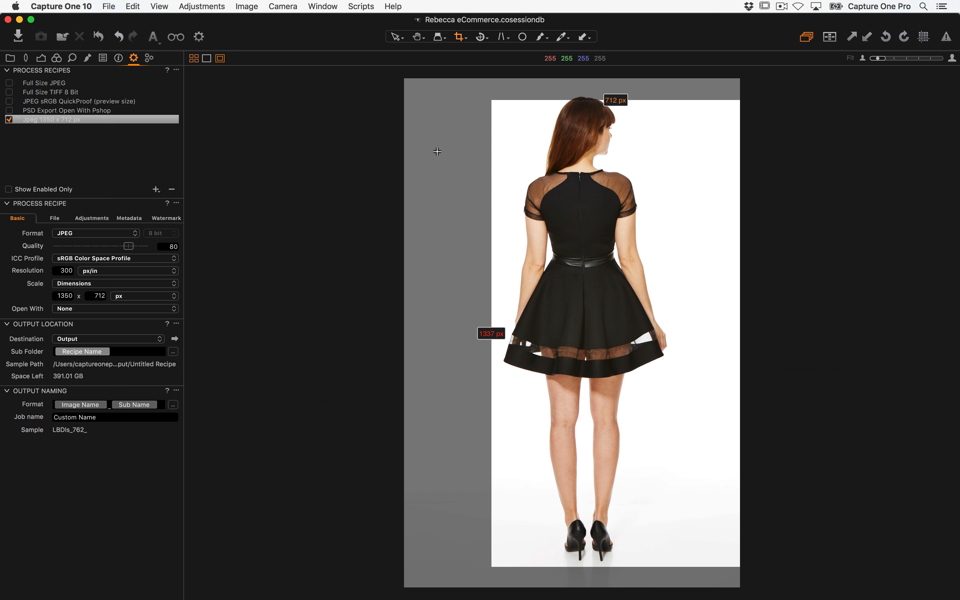
Constrain the crop to the Output aspect ratio and frame the full figure centrally at 712 x 1350 px
left_click(461, 38)
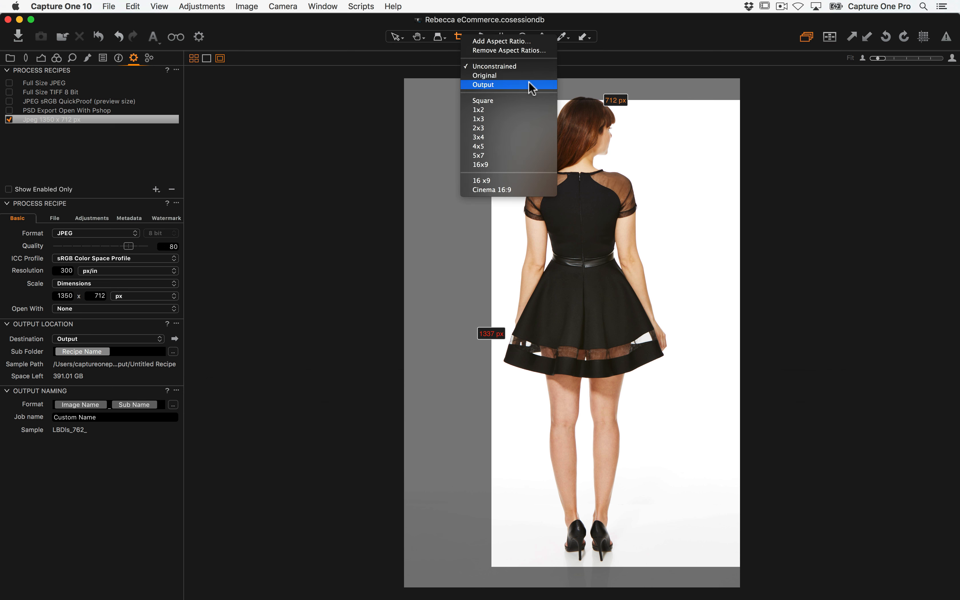
left_click(487, 86)
left_click_drag(491, 100, 438, 88)
left_click_drag(568, 155, 543, 157)
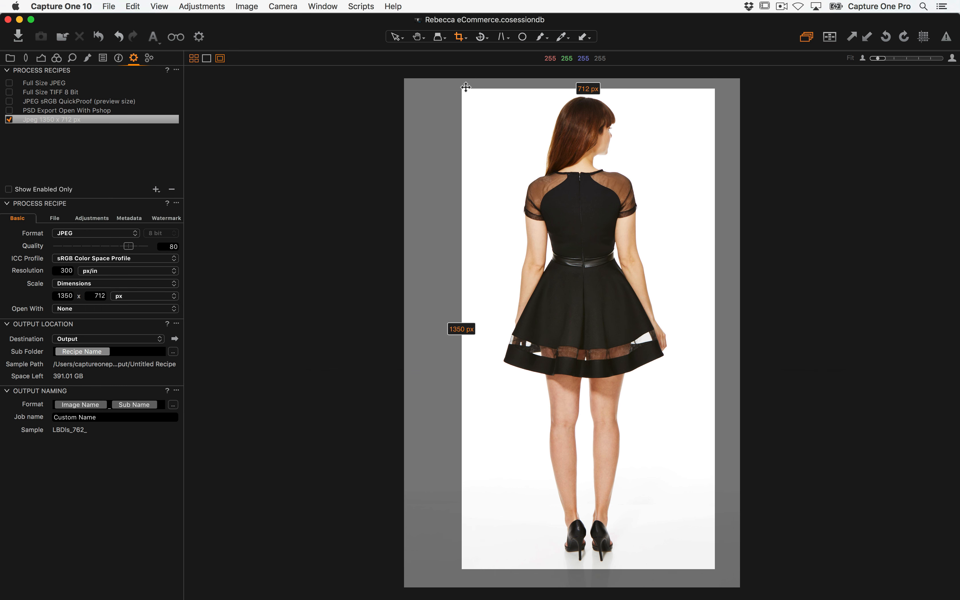
left_click_drag(462, 89, 466, 95)
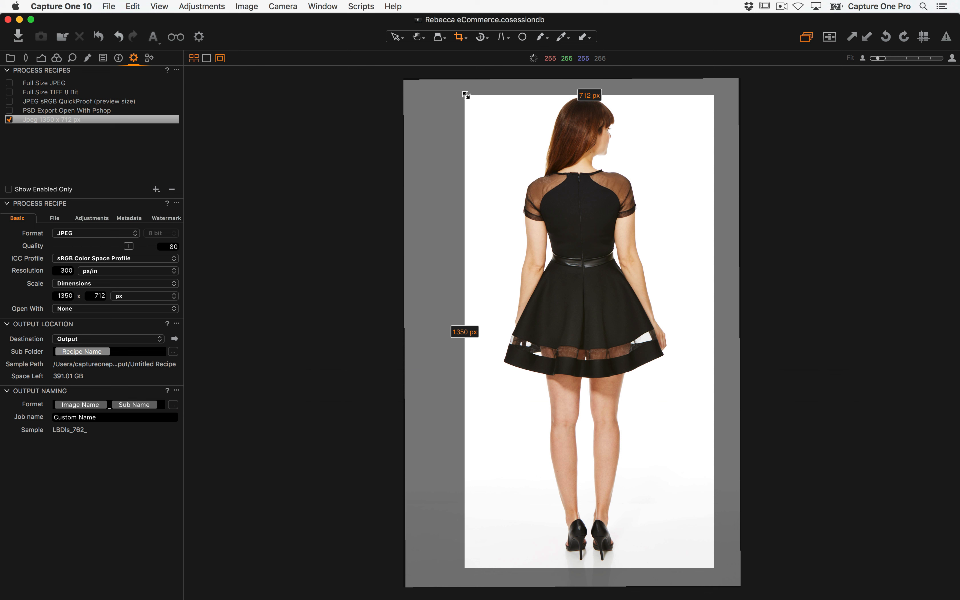
key("super+z")
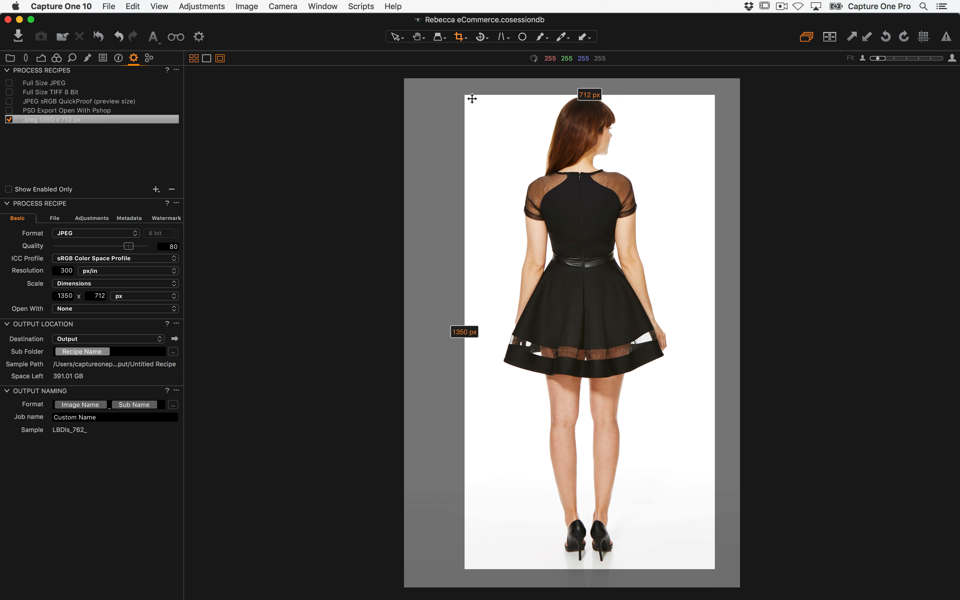
mouse_move(465, 95)
left_mouse_down()
mouse_move(578, 205)
mouse_move(507, 328)
mouse_move(480, 246)
mouse_move(414, 116)
mouse_move(578, 252)
mouse_move(432, 99)
mouse_move(553, 241)
mouse_move(451, 82)
left_mouse_up()
left_click_drag(559, 188, 563, 191)
type("V")
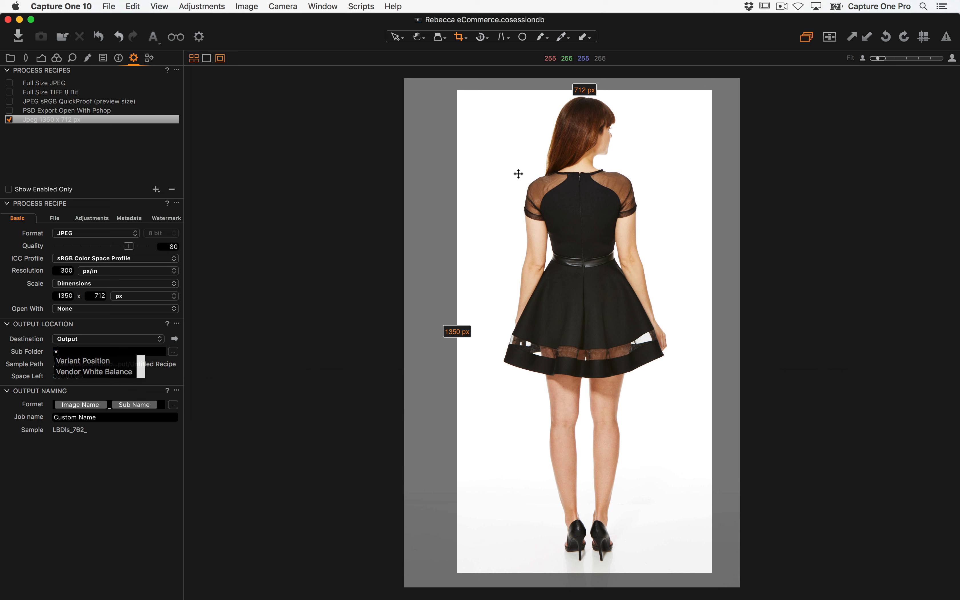
key("Escape")
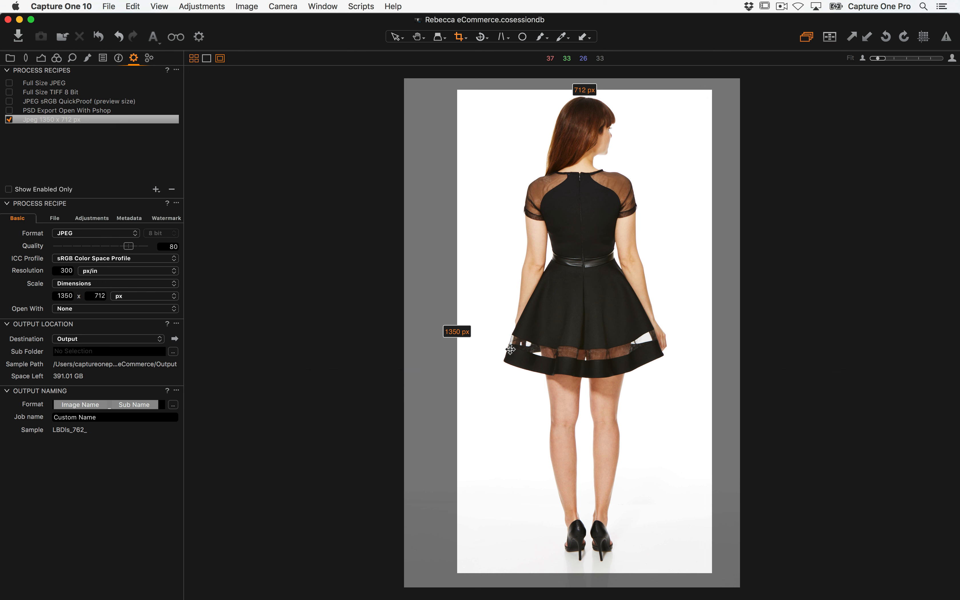
Inspect the dress at 100% magnification, panning over its details, and return to the full view of the cropped image
left_click(951, 58)
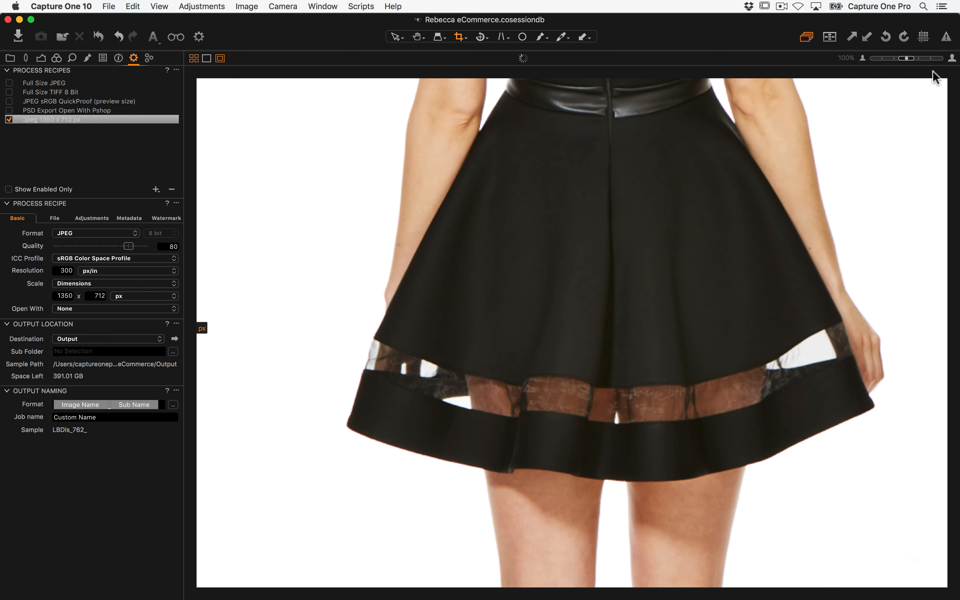
type("h")
mouse_move(670, 132)
left_mouse_down()
mouse_move(629, 364)
mouse_move(617, 340)
left_mouse_up()
key("super+z")
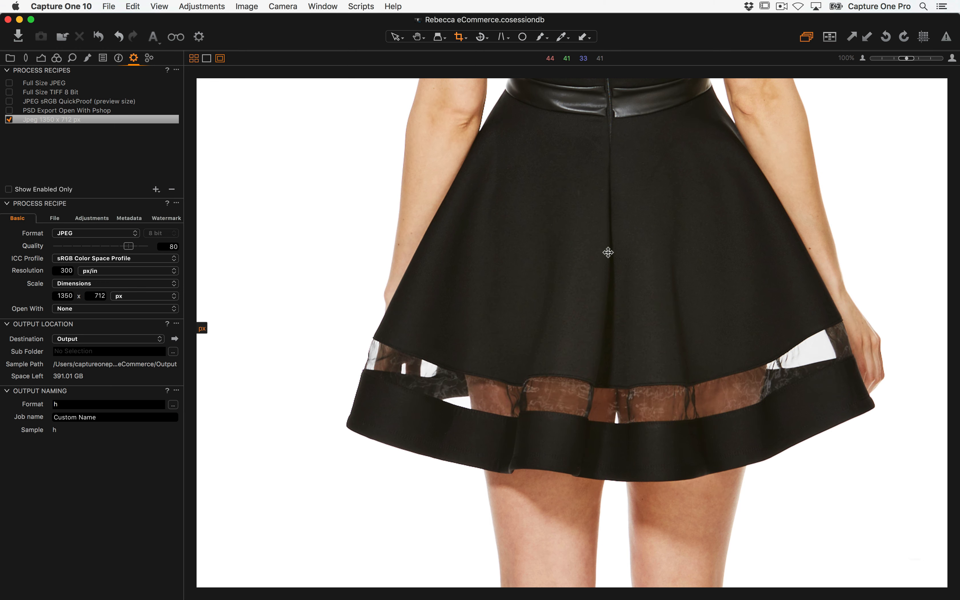
left_click(417, 36)
left_click_drag(603, 108, 566, 334)
left_click_drag(600, 217, 567, 256)
double_click(590, 285)
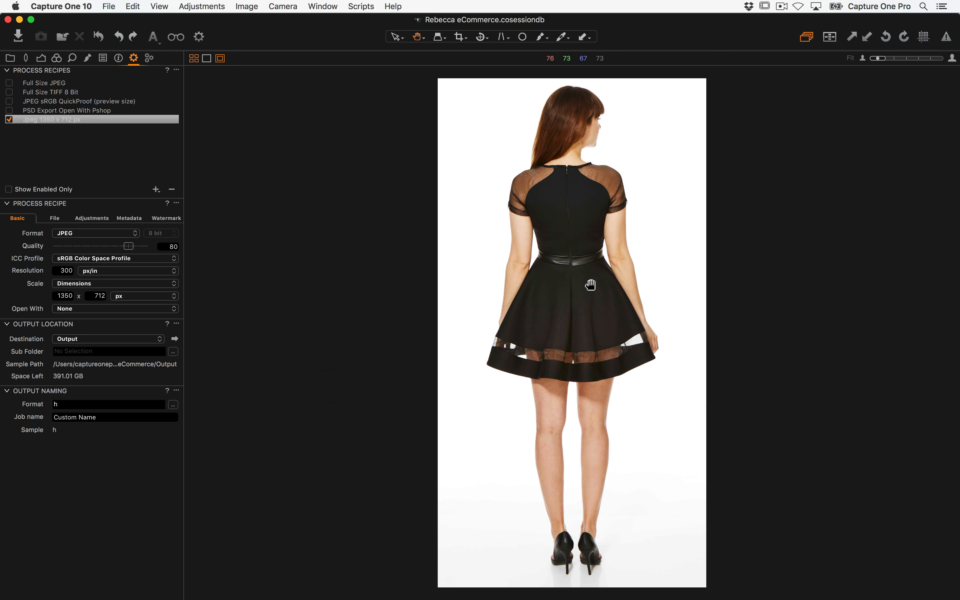
View the rear shot at 100%, turn on recipe proofing and lower the recipe's JPEG quality to 64
double_click(575, 142)
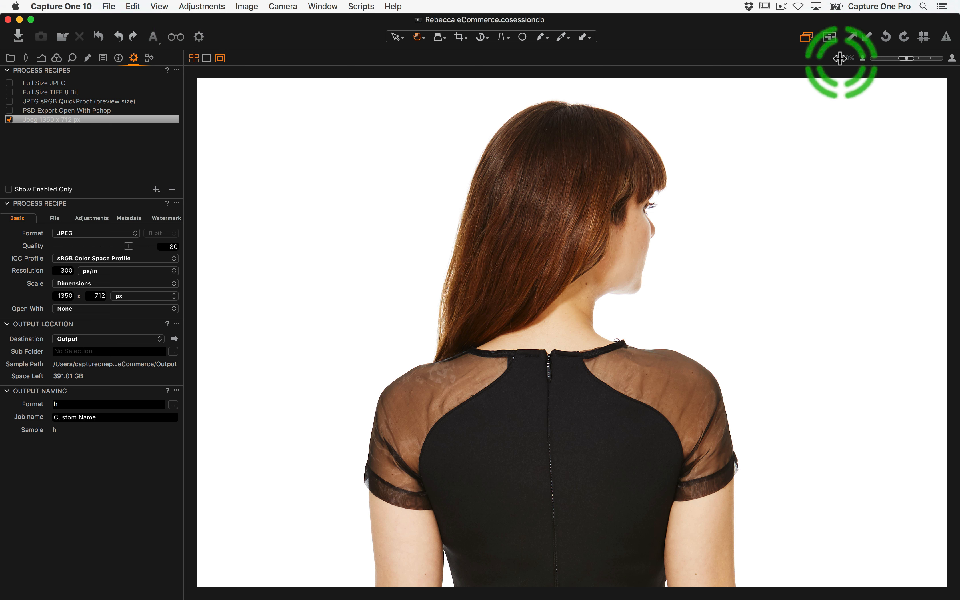
left_click(176, 38)
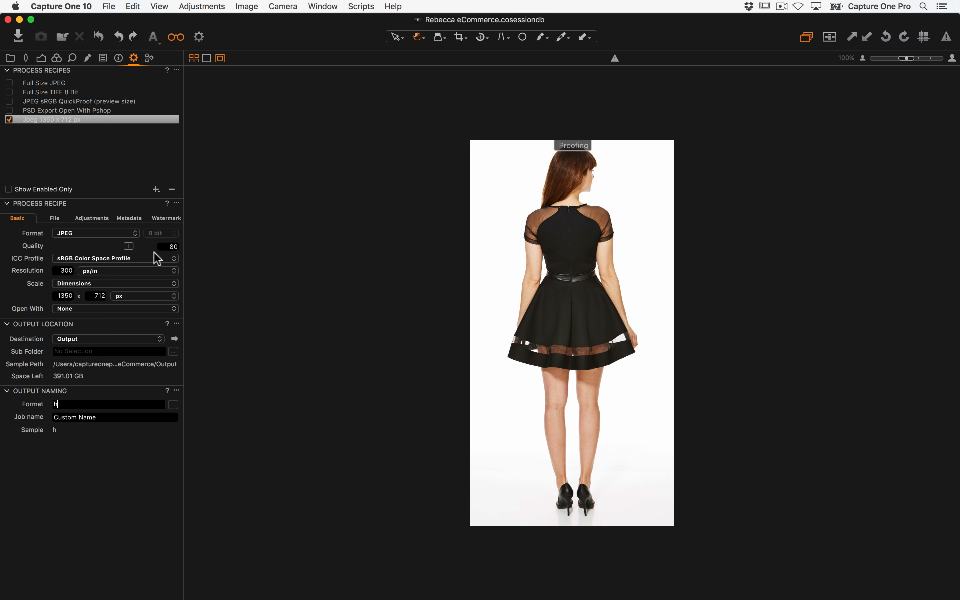
mouse_move(128, 246)
left_mouse_down()
mouse_move(98, 247)
mouse_move(115, 246)
left_mouse_up()
Add the Process Summary tool to the output tools and set the JPEG quality to 60
right_click(130, 58)
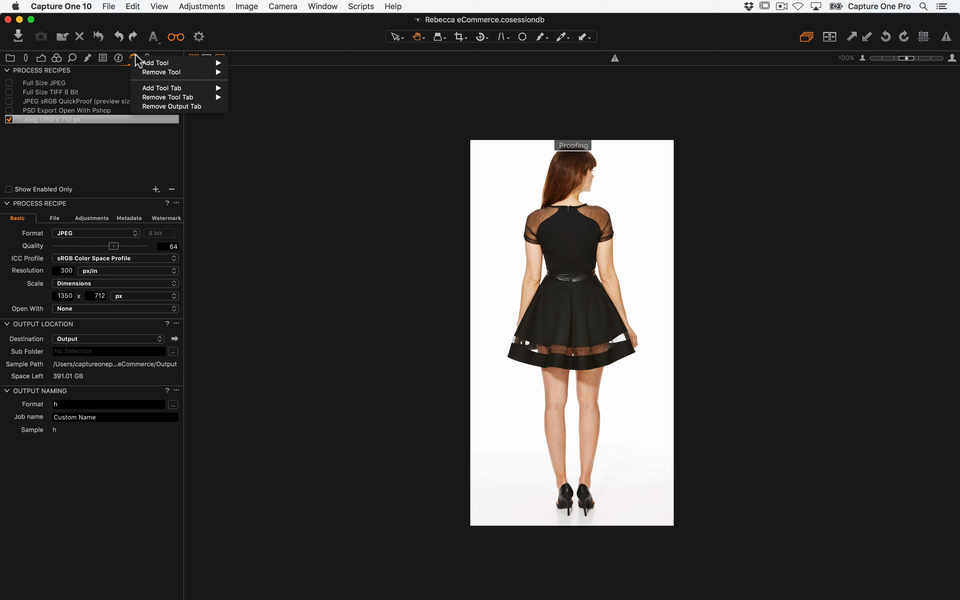
mouse_move(146, 65)
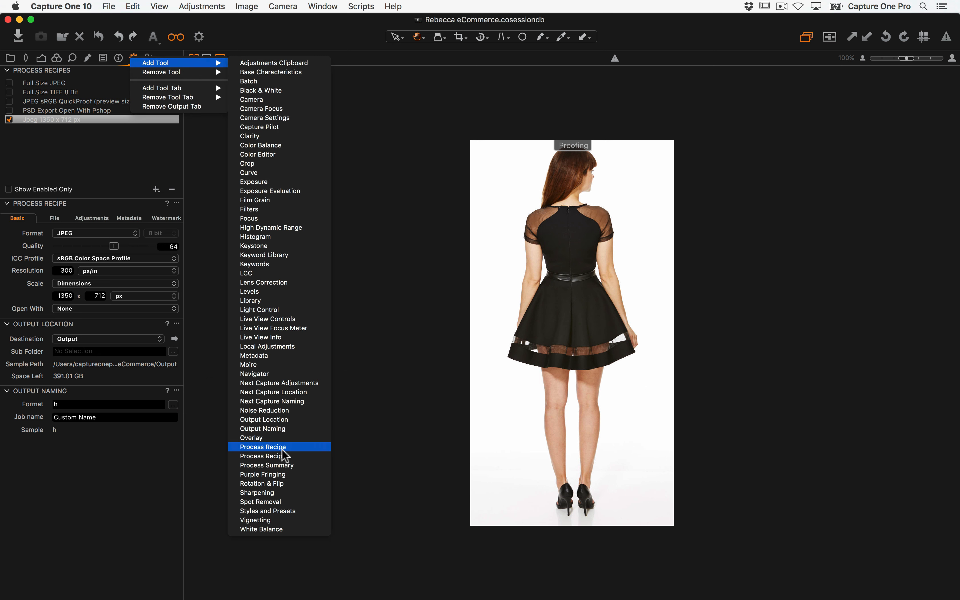
left_click(280, 465)
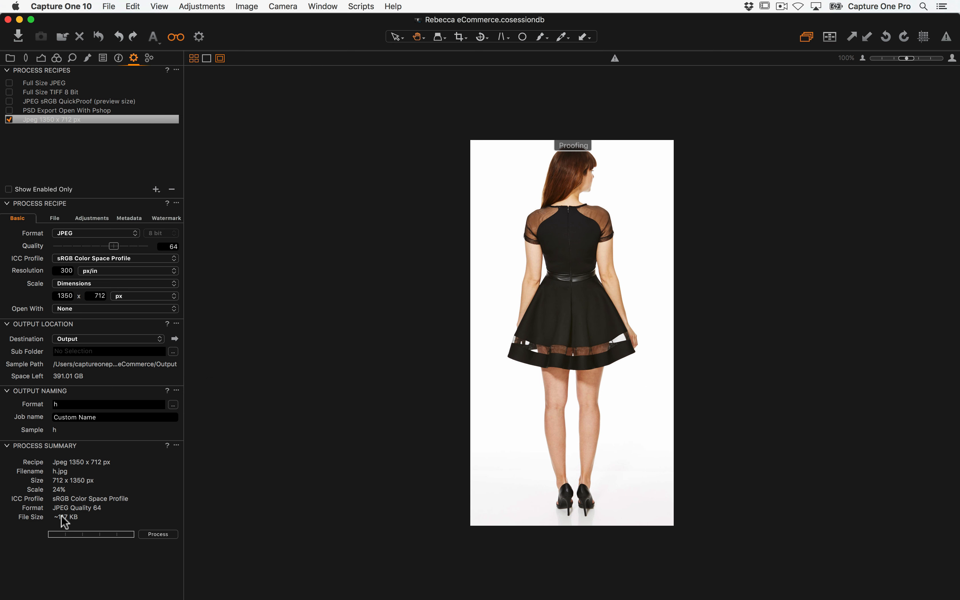
mouse_move(110, 248)
left_mouse_down()
mouse_move(86, 246)
mouse_move(135, 247)
mouse_move(110, 247)
left_mouse_up()
Apply Output Sharpening for Screen to the recipe, trying an amount of 170 and reducing it slightly
left_click(93, 218)
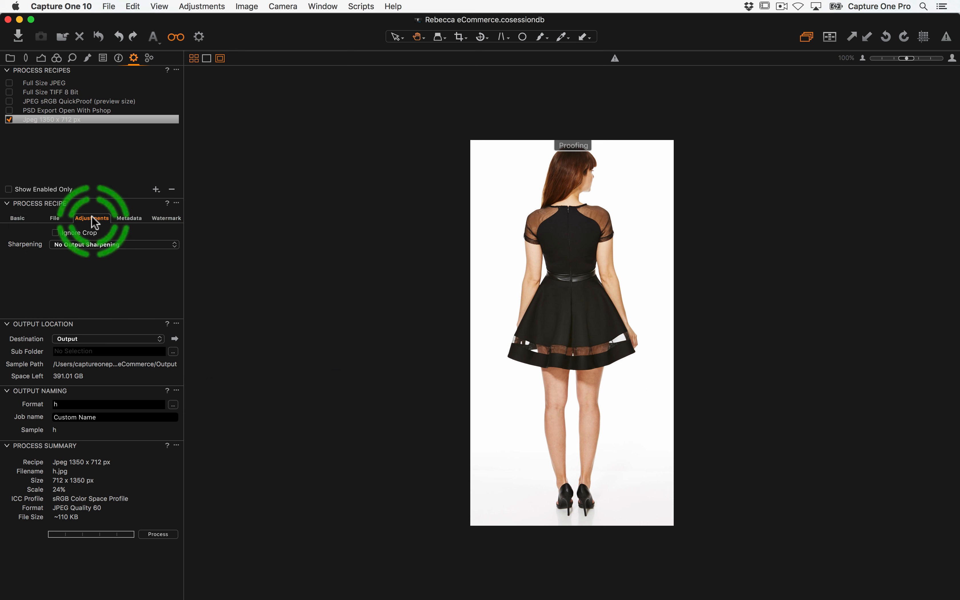
left_click(94, 248)
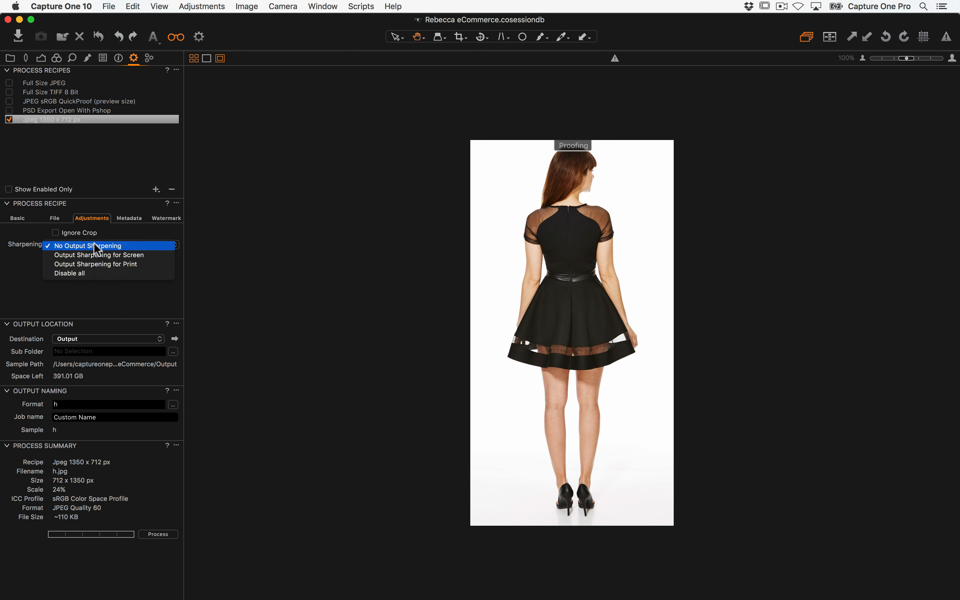
left_click(100, 257)
left_click_drag(60, 258, 69, 258)
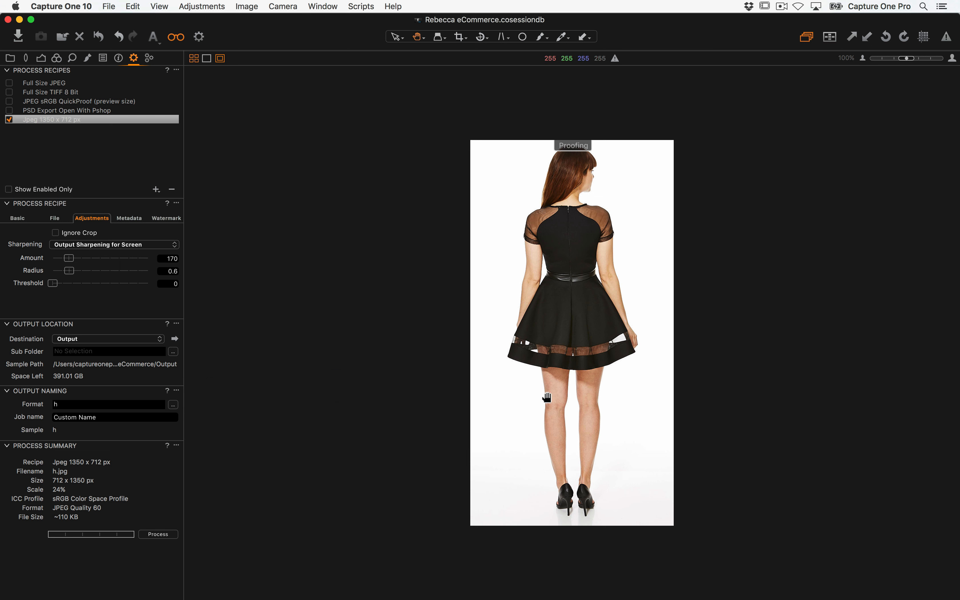
left_click_drag(70, 258, 64, 259)
left_click(18, 218)
Replace the placeholder text in the output naming format with the Image Name token
left_click(122, 407)
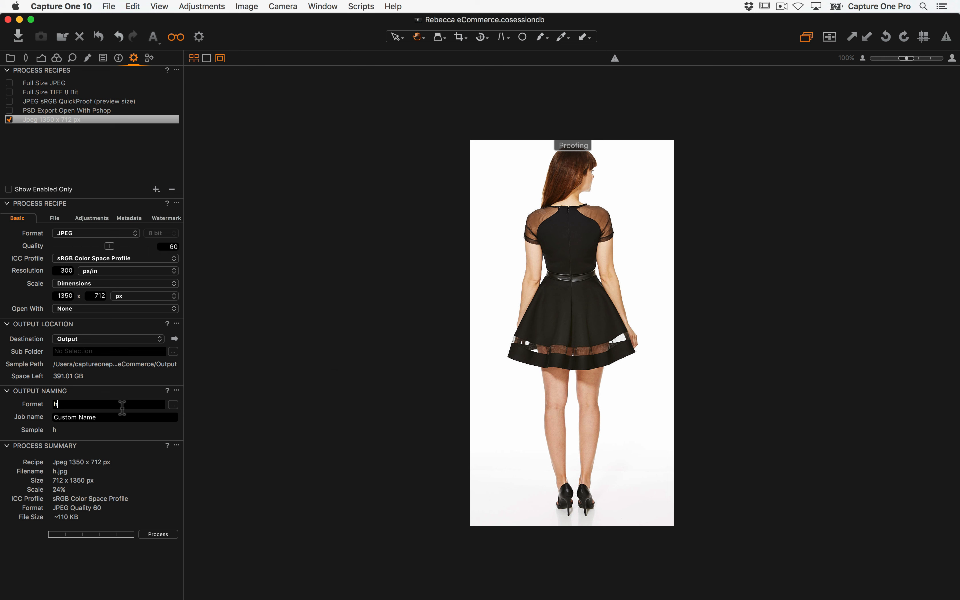
key("BackSpace")
type("ima")
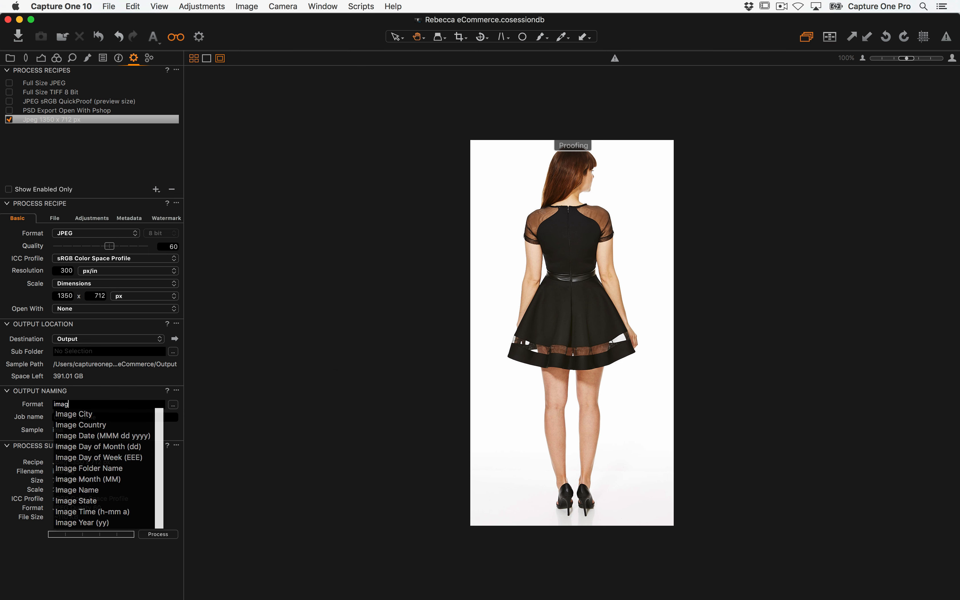
type("g")
key("Down")
key("Down")
key("Down")
key("Down")
key("Down")
key("Down")
key("Down")
key("Down")
key("Return")
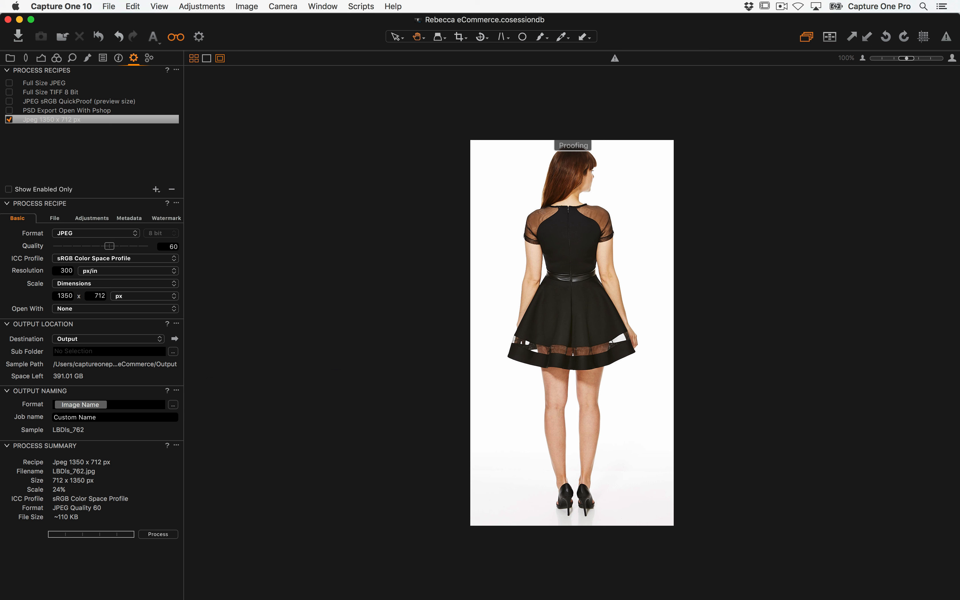
key("Tab")
Turn off recipe proofing and undo the stray character entered as the job name
left_click(177, 38)
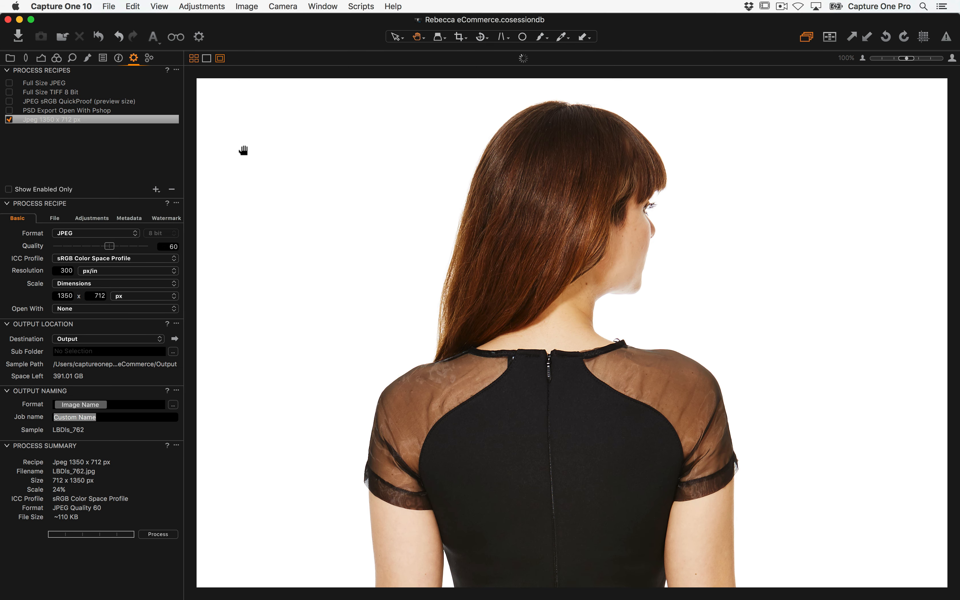
type("S")
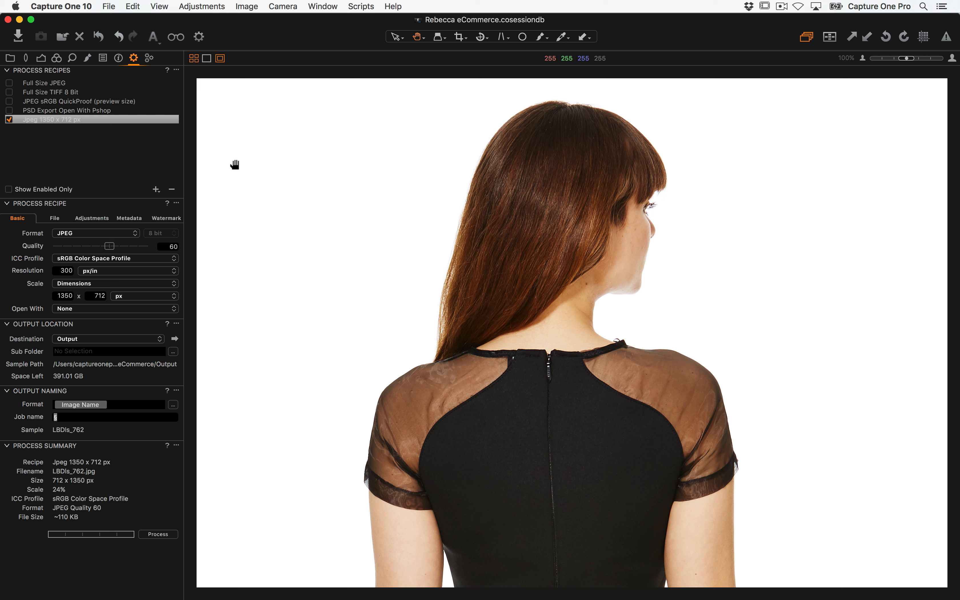
key("super+z")
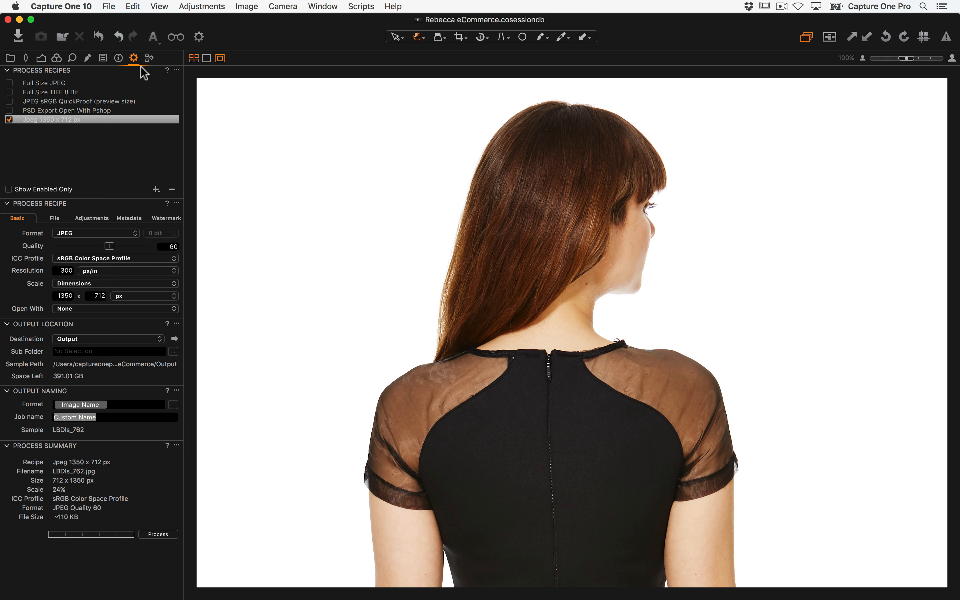
key("BackSpace")
Show all the final images as thumbnails and review the full metadata of front shot LBDIs_748, down to its IPTC fields
left_click(154, 491)
key("alt+super+v")
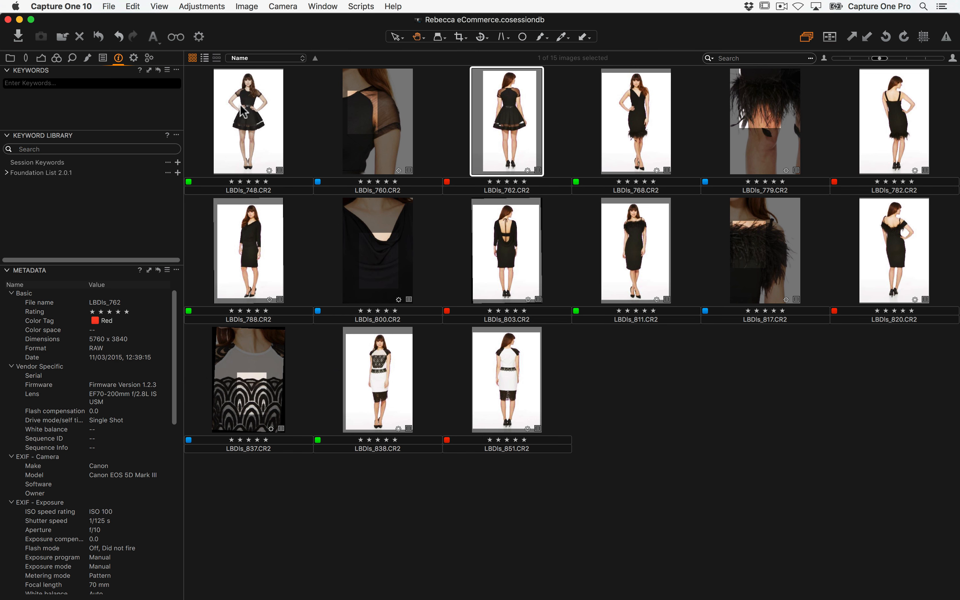
left_click(243, 109)
left_click_drag(174, 312, 167, 539)
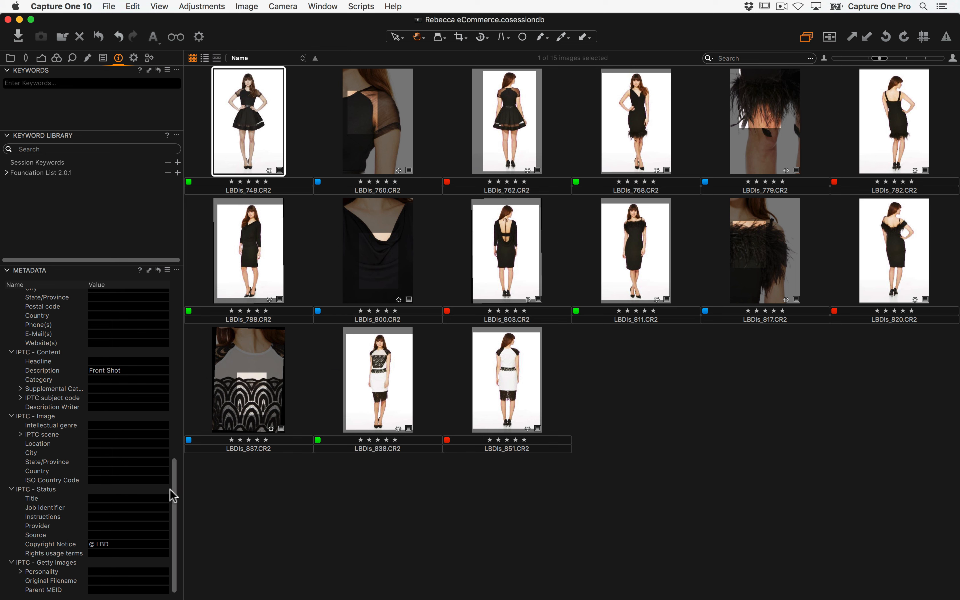
left_click_drag(177, 493, 172, 231)
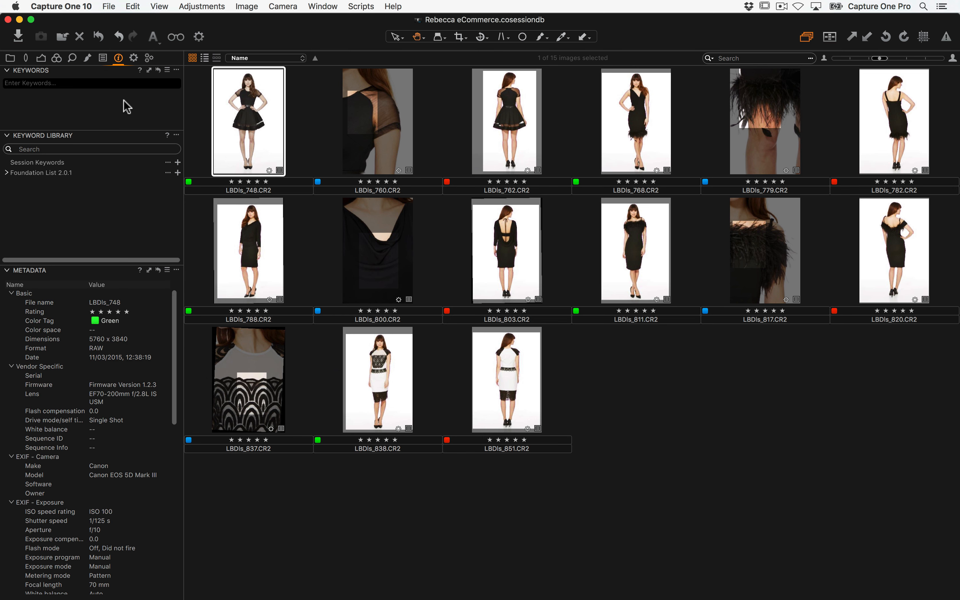
Create a new process recipe named Color Tag and disable the Jpeg 1350 x 712 px recipe
left_click(134, 58)
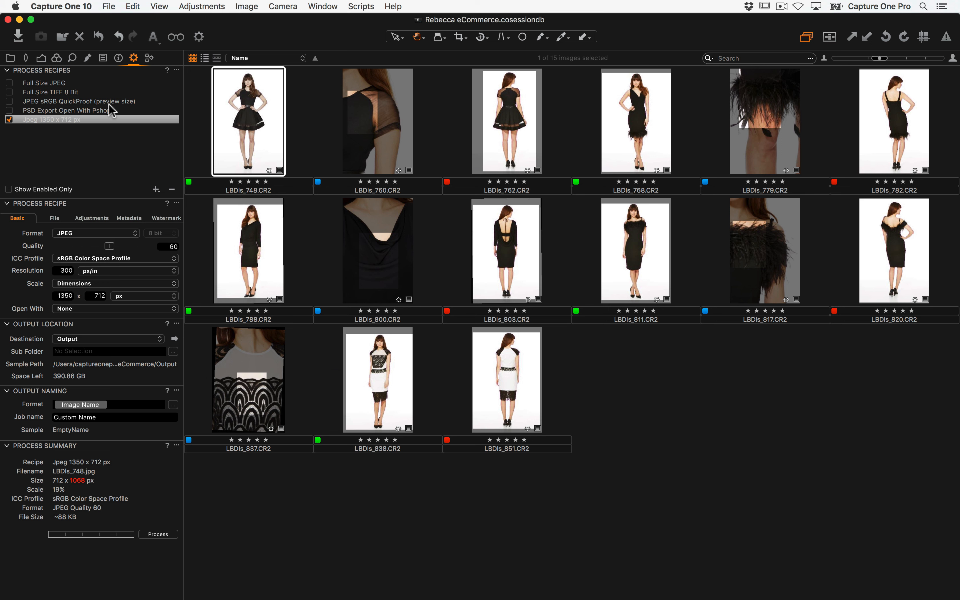
left_click(156, 189)
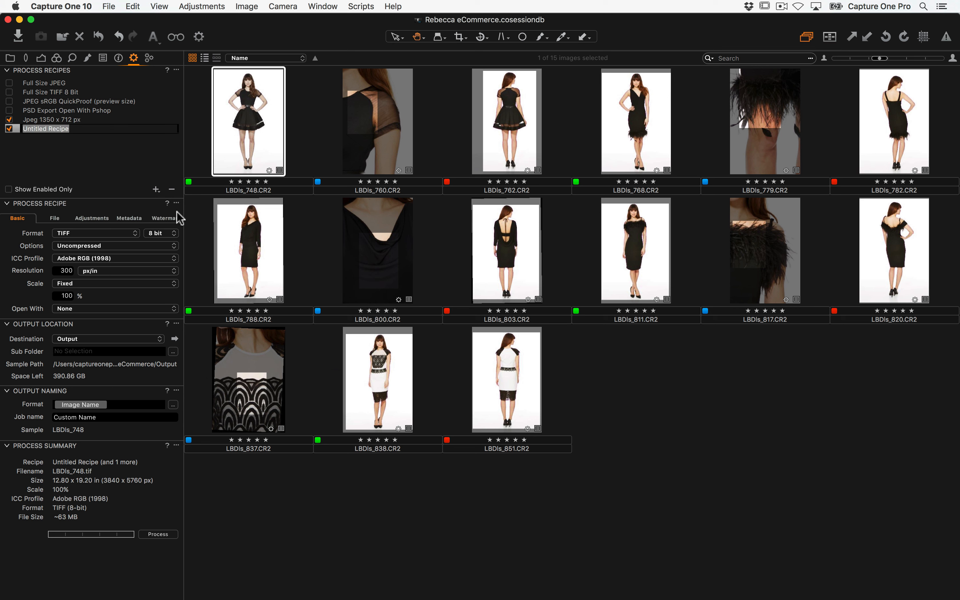
left_click(9, 119)
double_click(69, 129)
type("Color Tag")
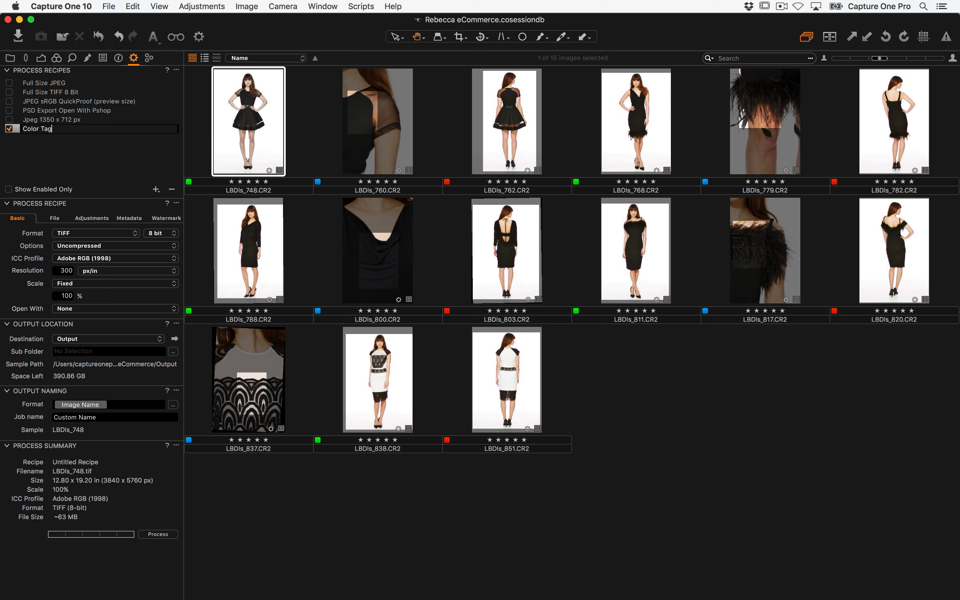
key("Return")
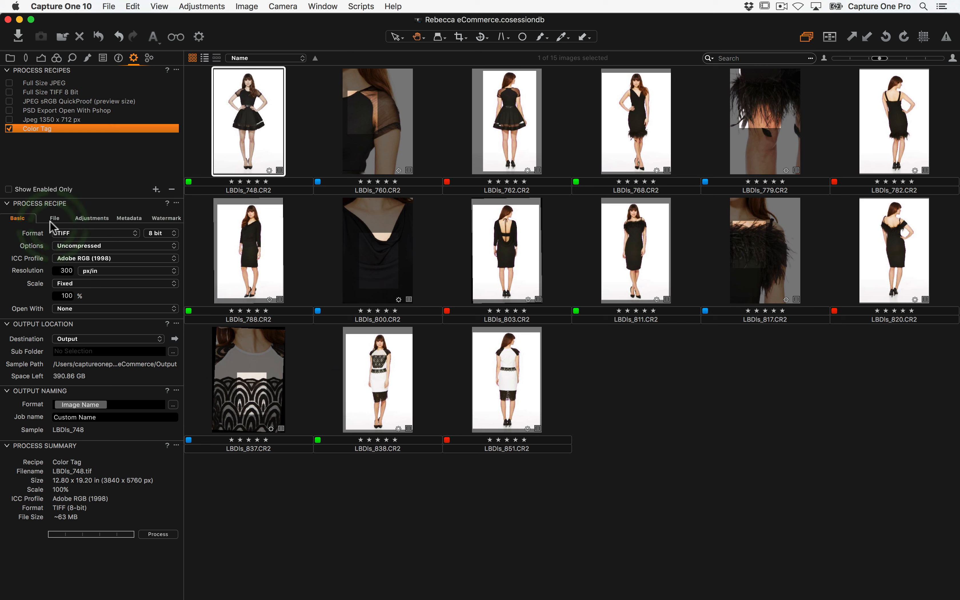
Set the Color Tag recipe's format to JPEG QuickProof and show its file settings
left_click(65, 233)
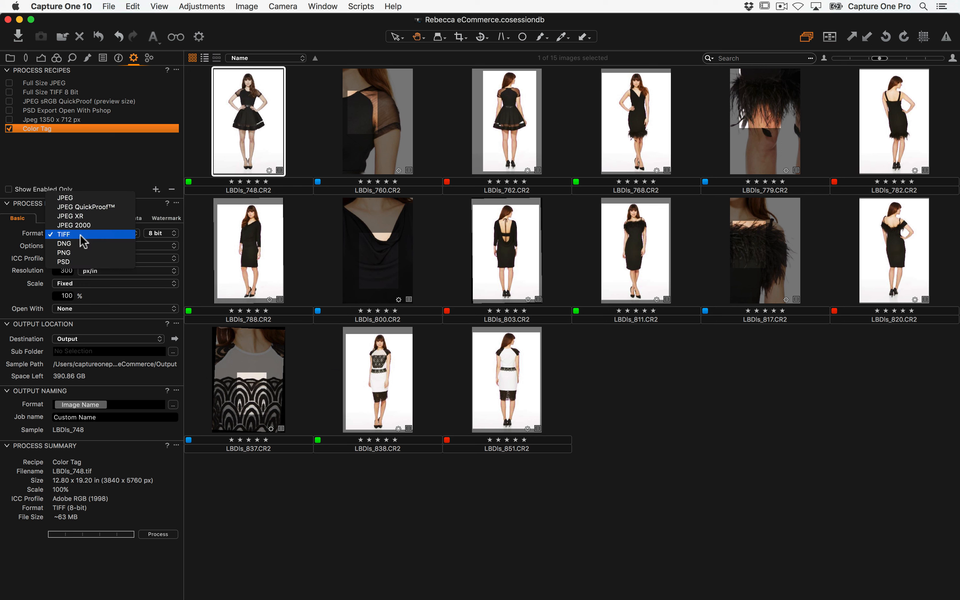
left_click(115, 209)
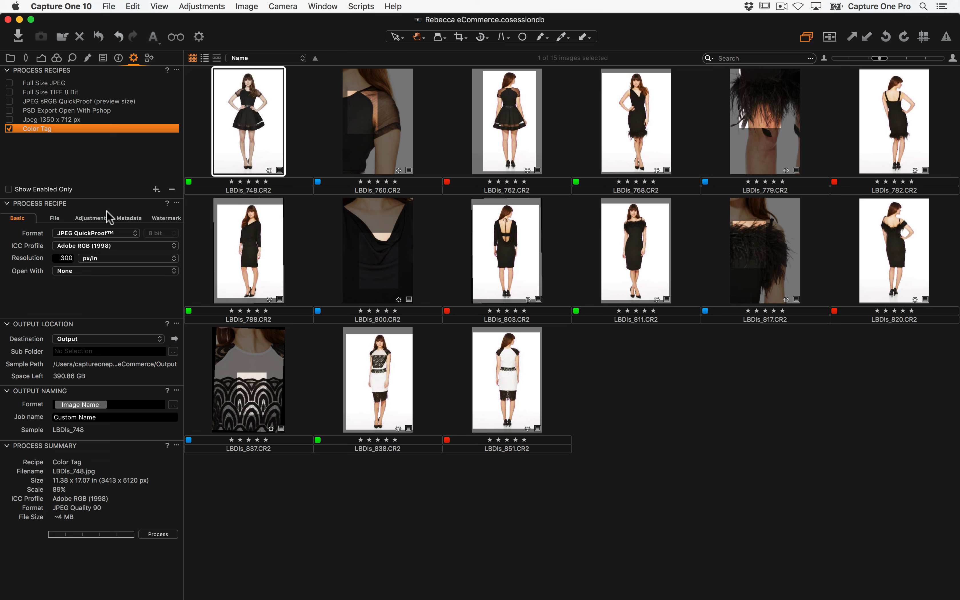
left_click(56, 220)
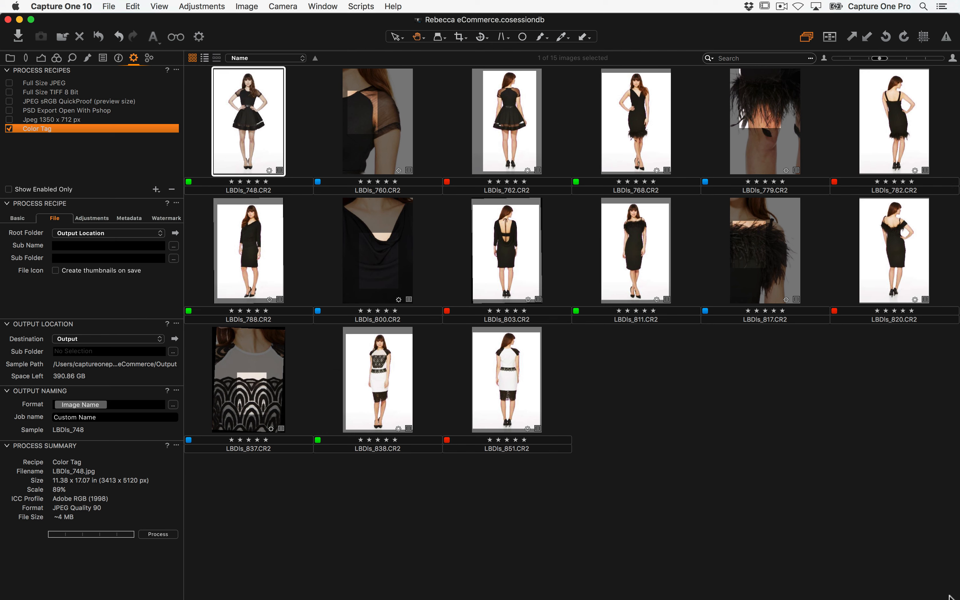
Shorten the Capture One window and select the session's Output folder in the Finder window beneath it
left_click_drag(951, 594, 956, 439)
left_click(256, 492)
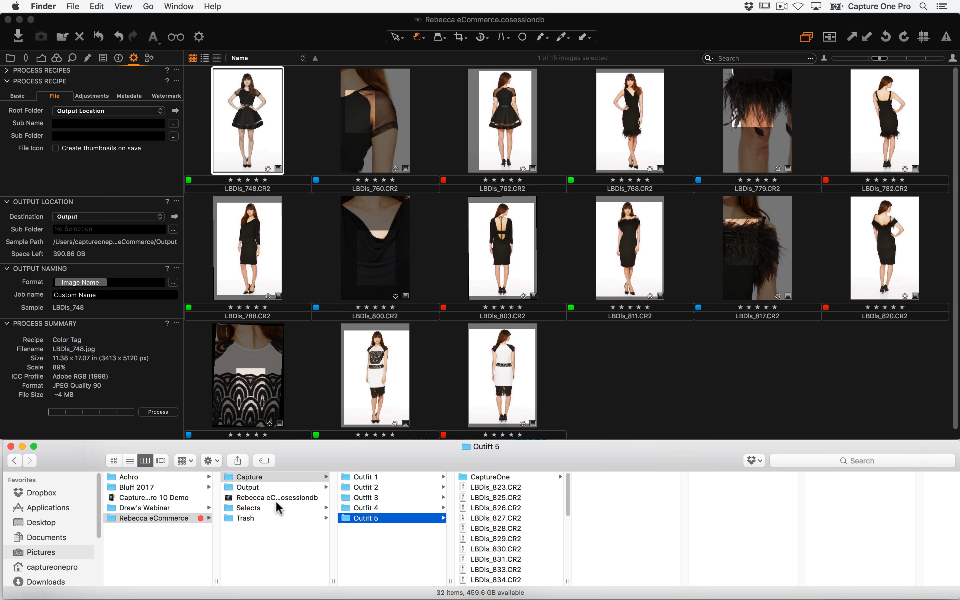
left_click(250, 489)
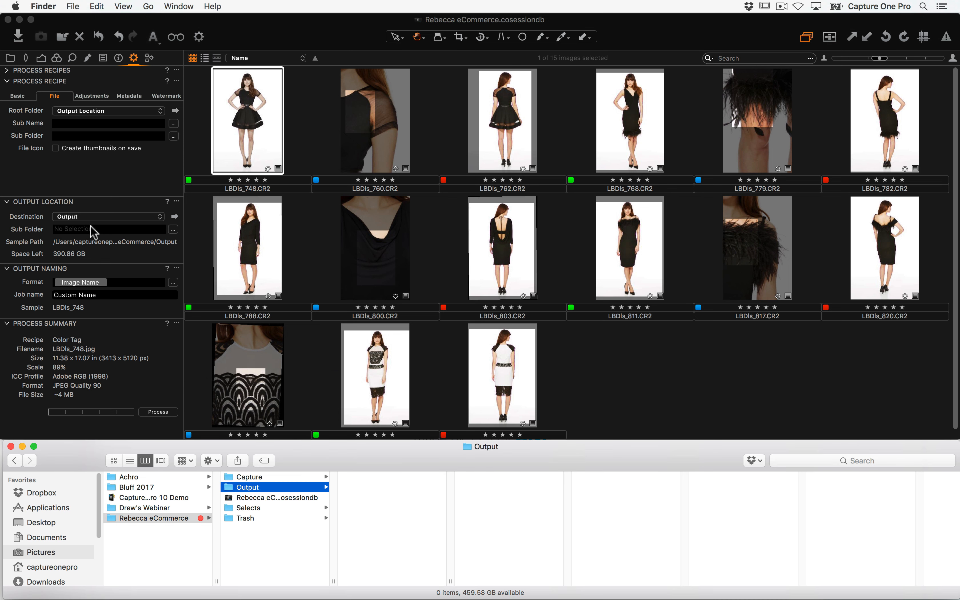
Remove the Process Summary tool and enlarge the window slightly so the recipe, output location and naming settings all fit
left_click(7, 324)
left_click(8, 70)
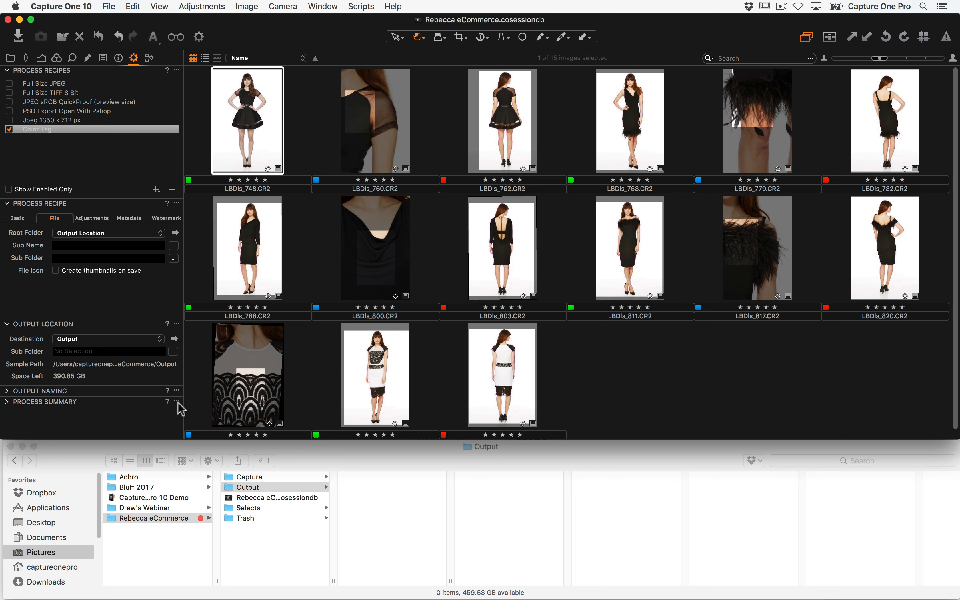
left_click(14, 391)
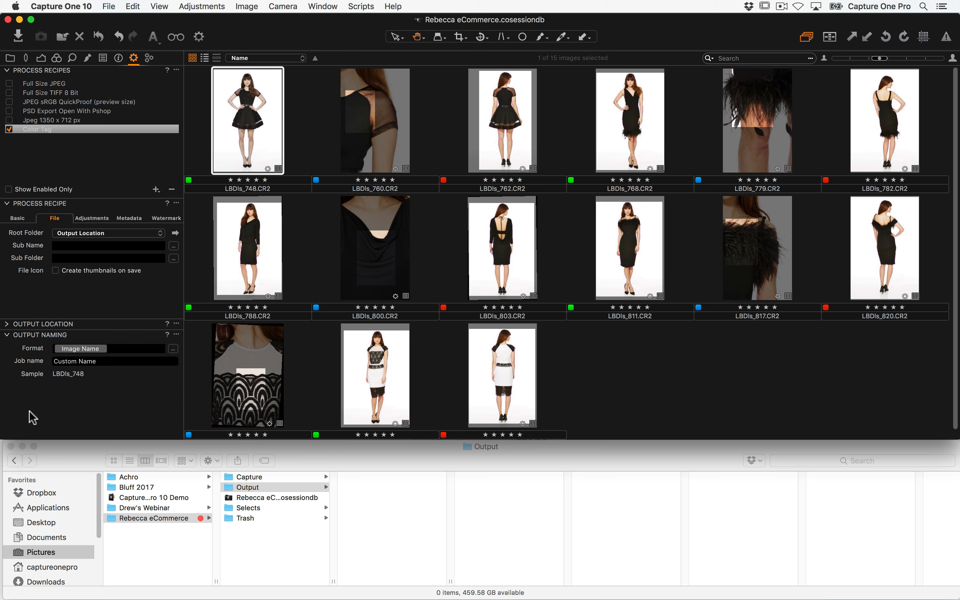
left_click(9, 325)
left_click(8, 205)
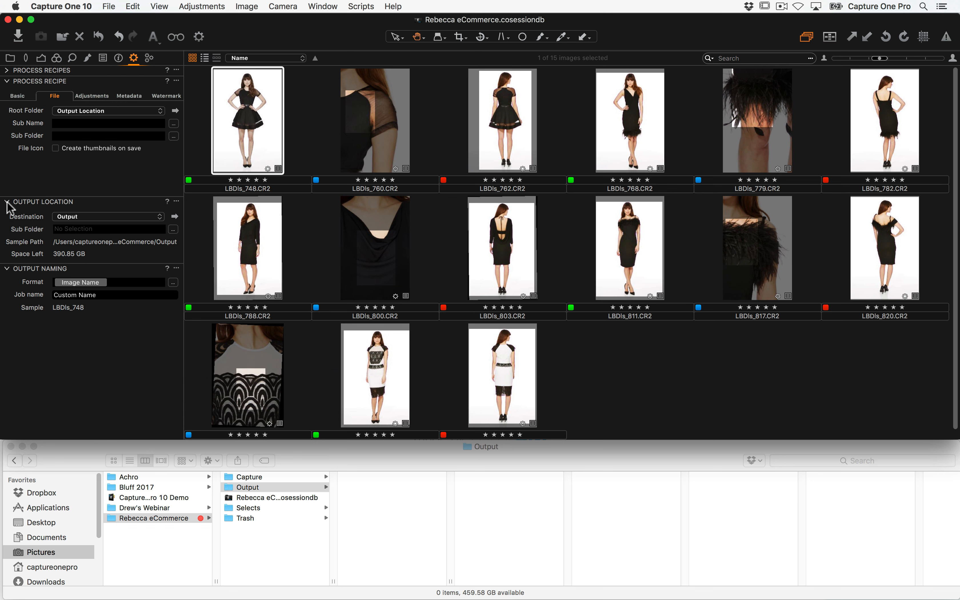
left_click(6, 71)
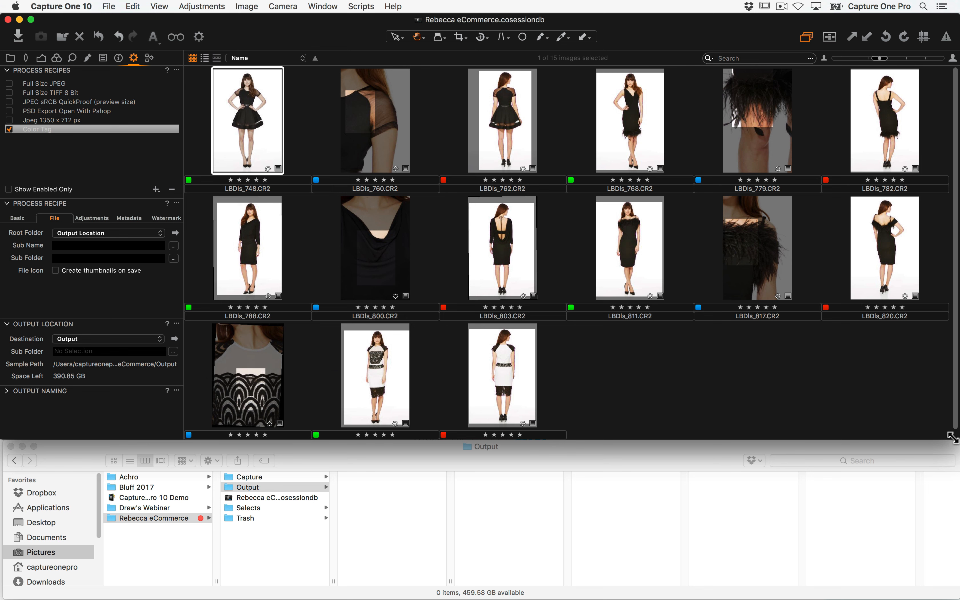
left_click_drag(952, 436, 949, 444)
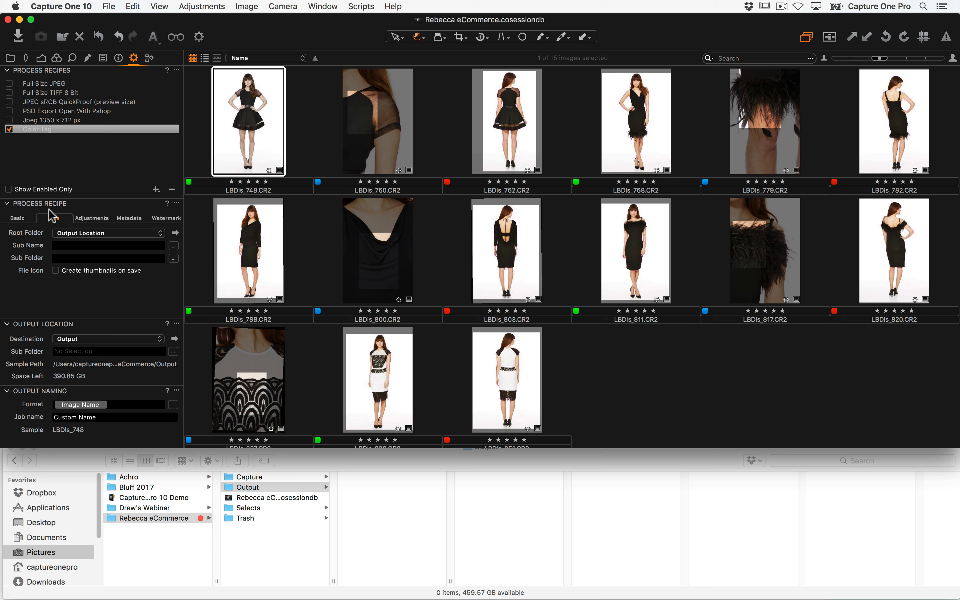
Reveal the output destination folder in Finder, return to Capture One and deselect the images
left_click(60, 219)
left_click(175, 339)
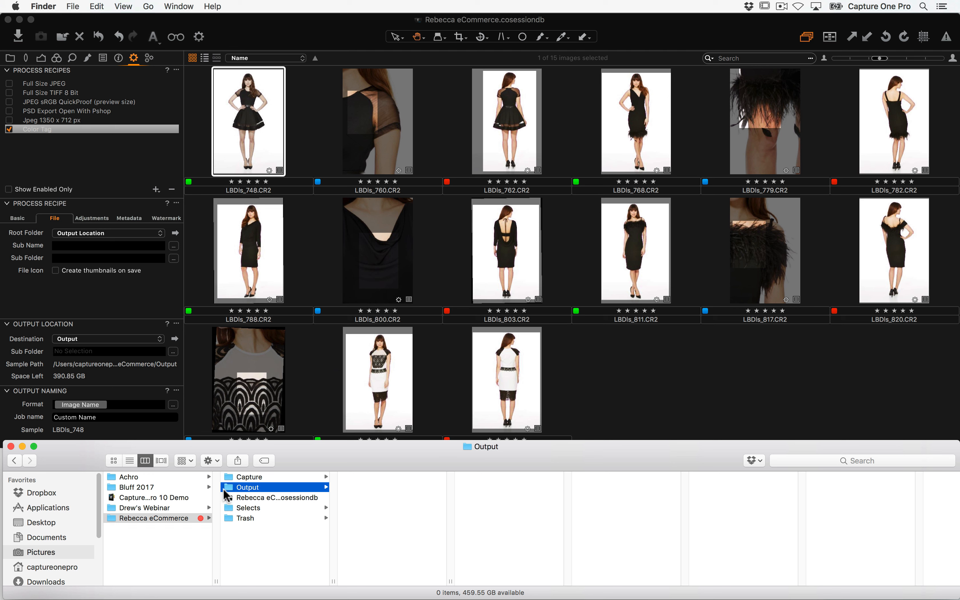
left_click(626, 406)
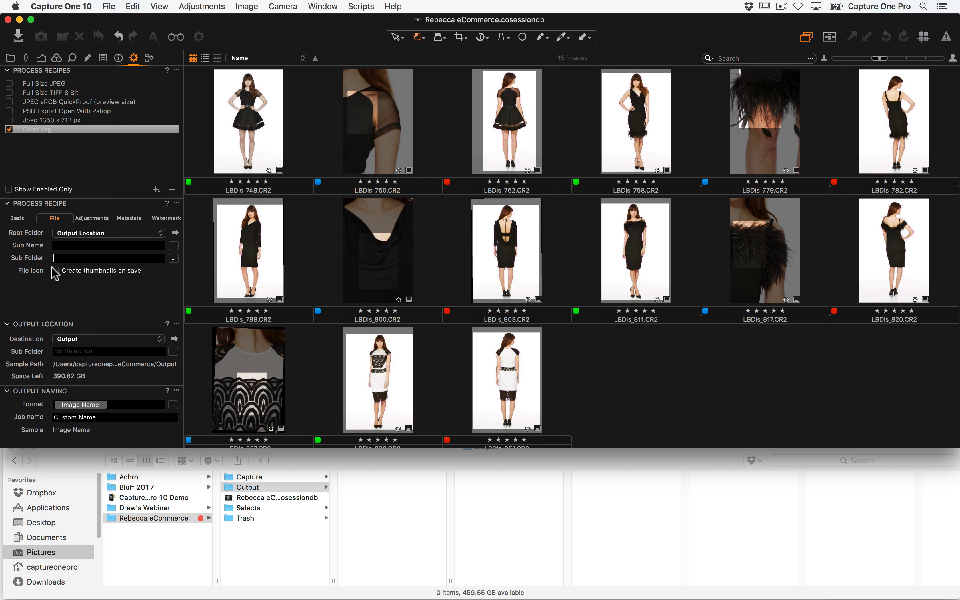
Review the session albums for the final fronts, rears and fabric details in the library
left_click(11, 58)
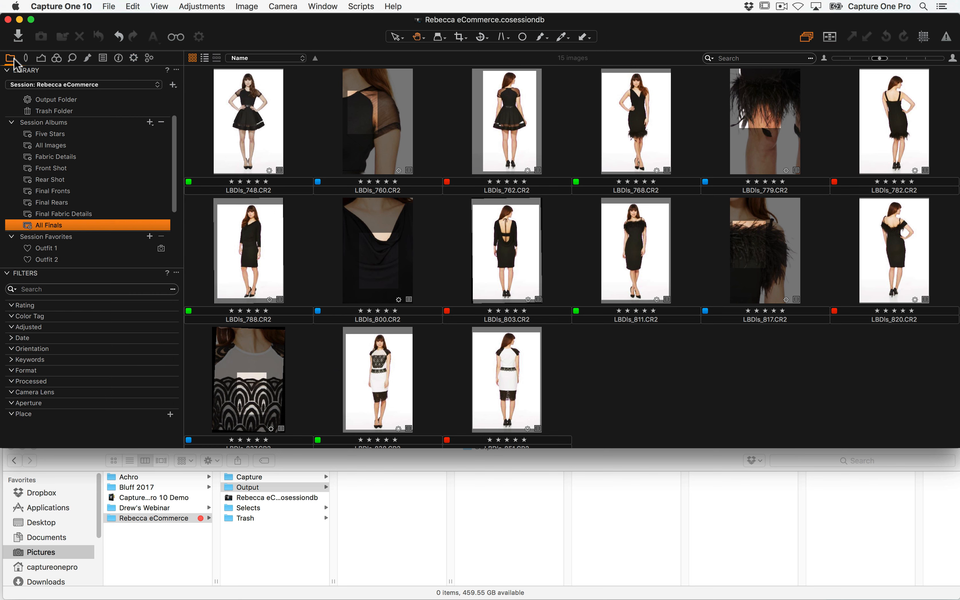
left_click_drag(79, 216, 507, 190)
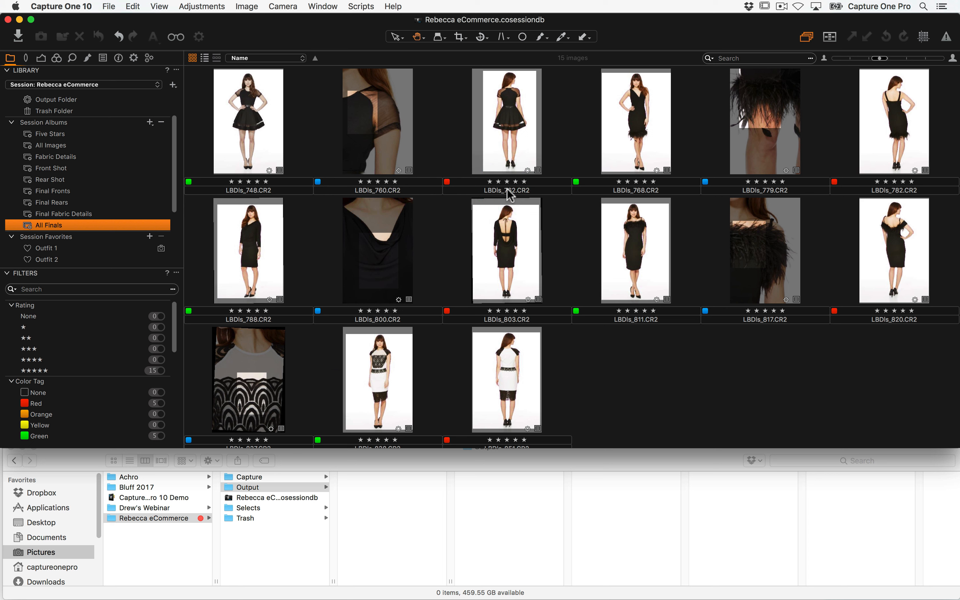
Open the sub folder tokens for the Color Tag recipe and limit the token list to the Metadata - Basic group
left_click(133, 58)
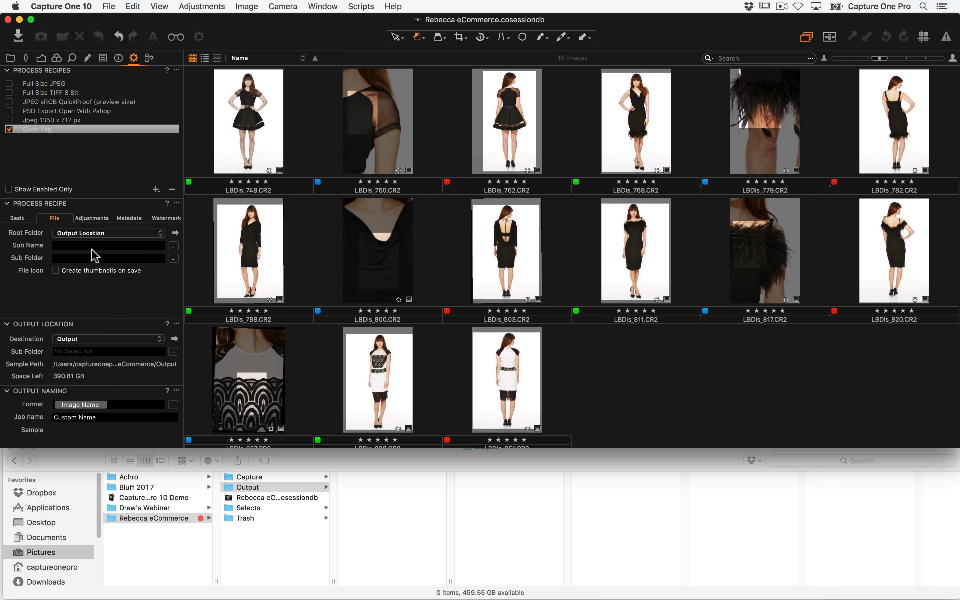
left_click(72, 258)
left_click(50, 128)
left_click(71, 258)
left_click(177, 259)
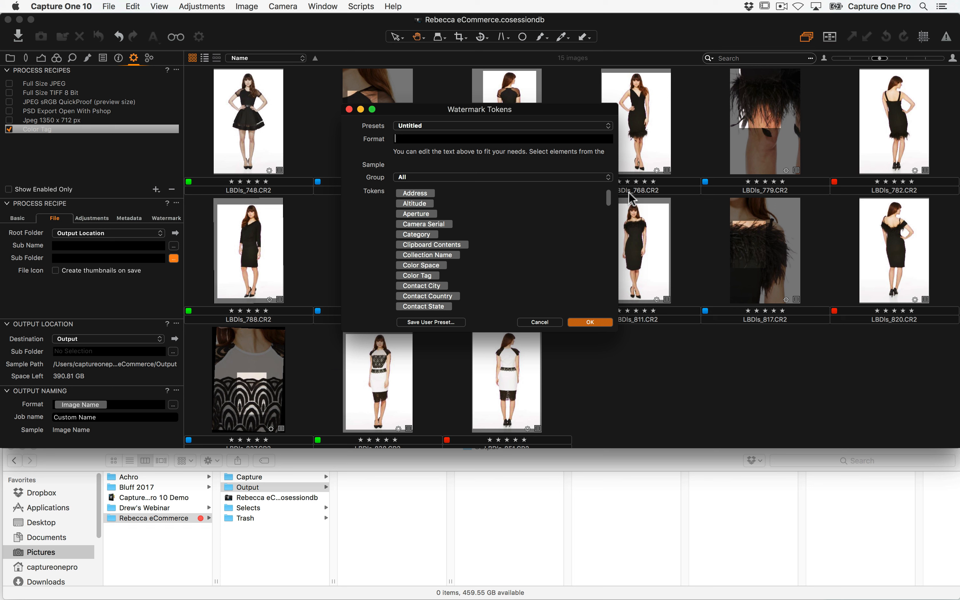
left_click_drag(608, 199, 623, 177)
left_click(432, 178)
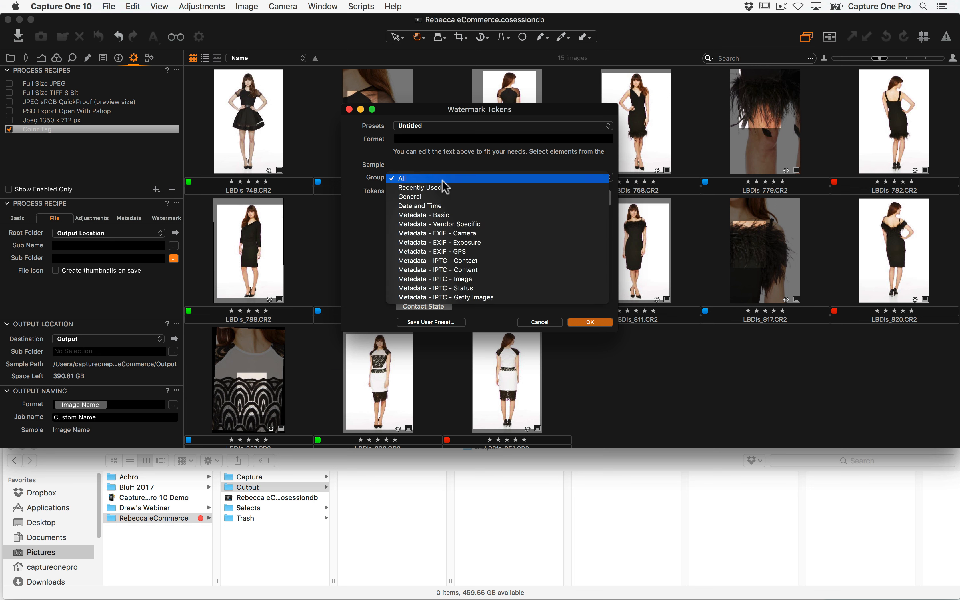
left_click(483, 216)
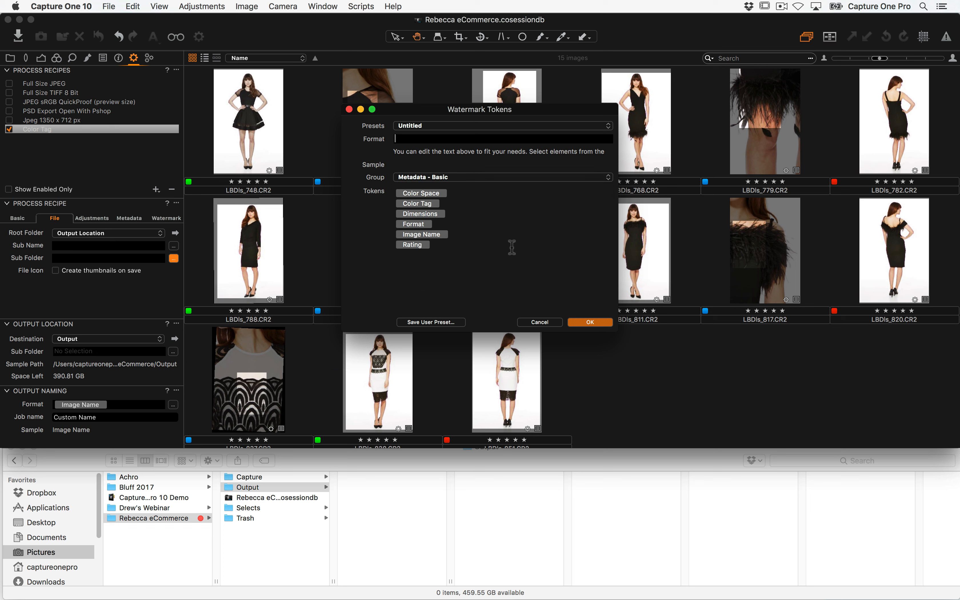
Add the Color Tag token to the recipe's sub folder format and accept it
left_click(472, 177)
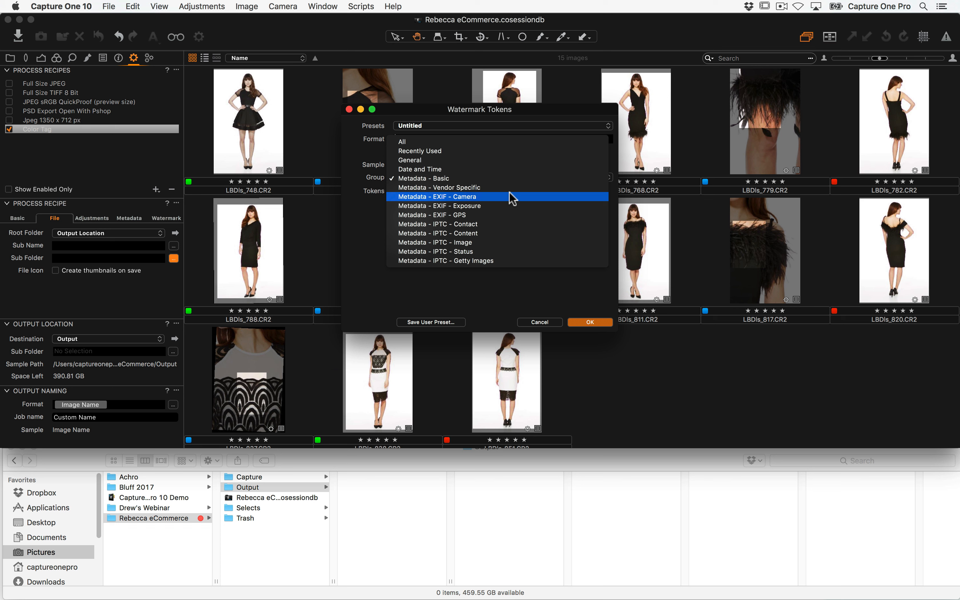
left_click(504, 179)
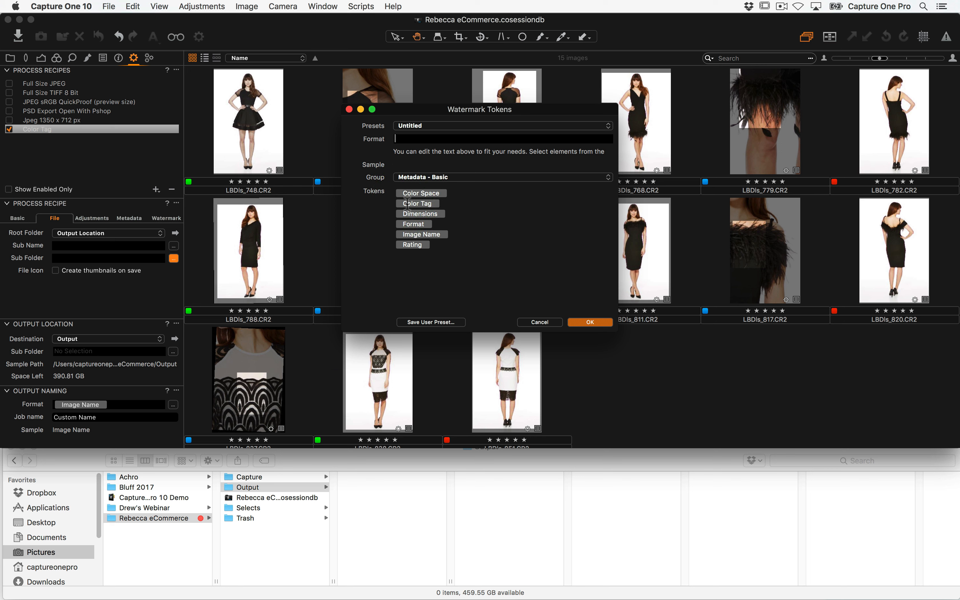
left_click_drag(409, 203, 430, 141)
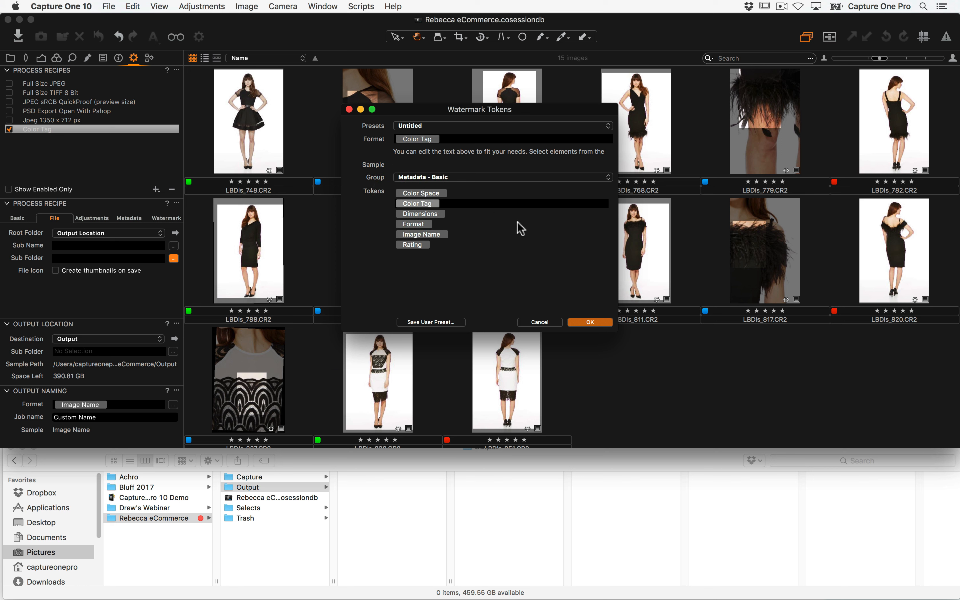
left_click(588, 323)
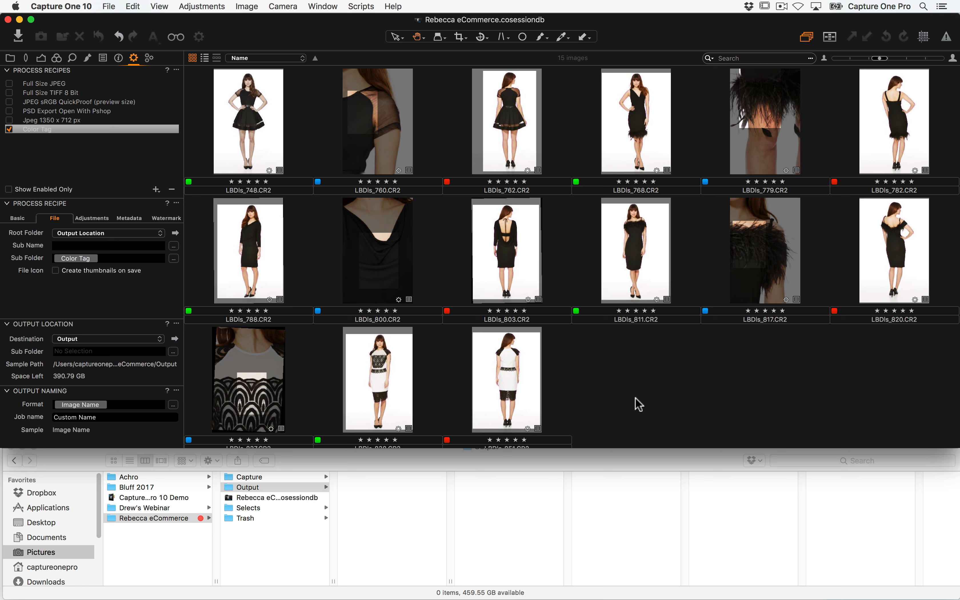
Select all images in the All Finals album and process them with the Color Tag recipe
key("super+a")
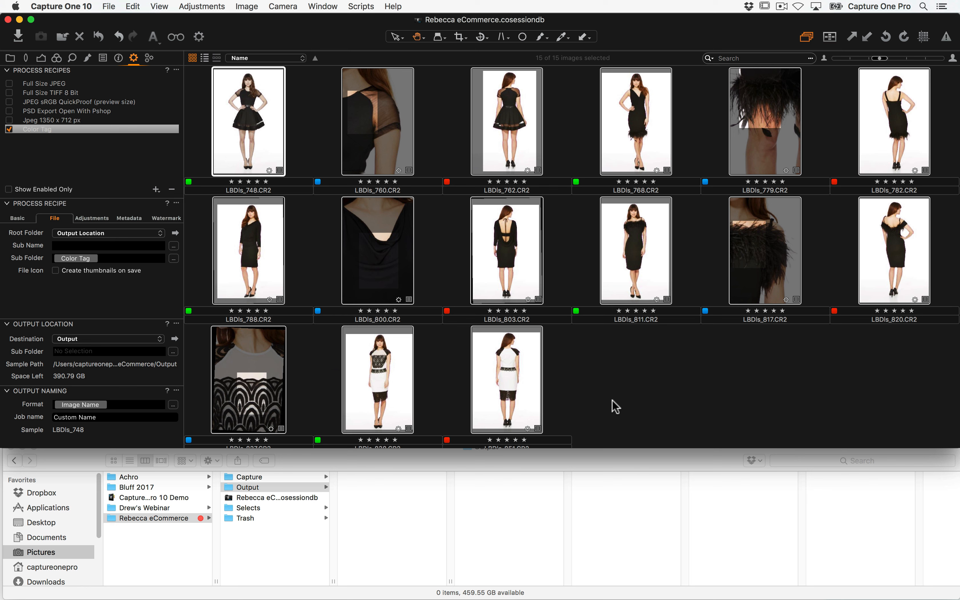
left_click(109, 6)
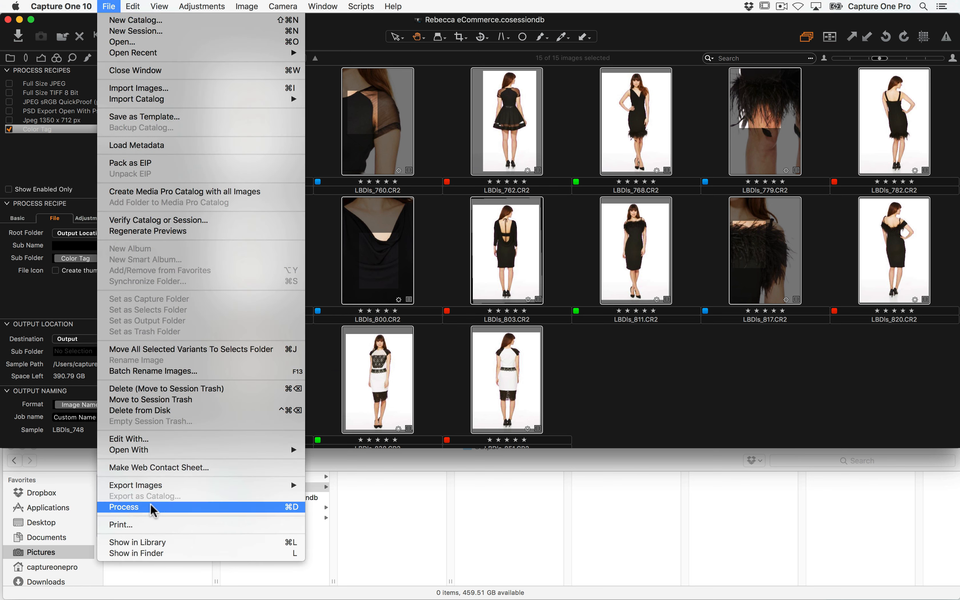
left_click(698, 397)
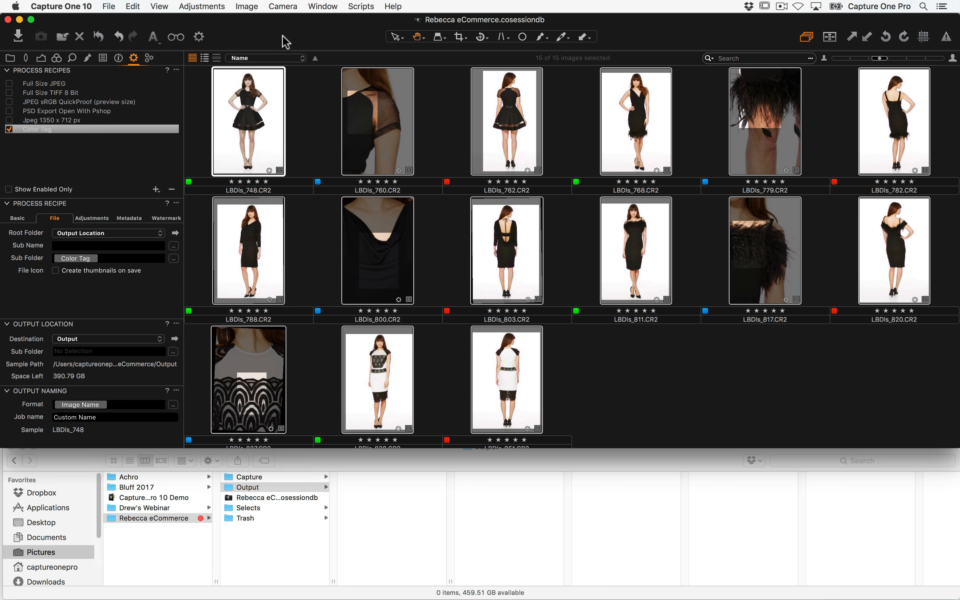
right_click(253, 36)
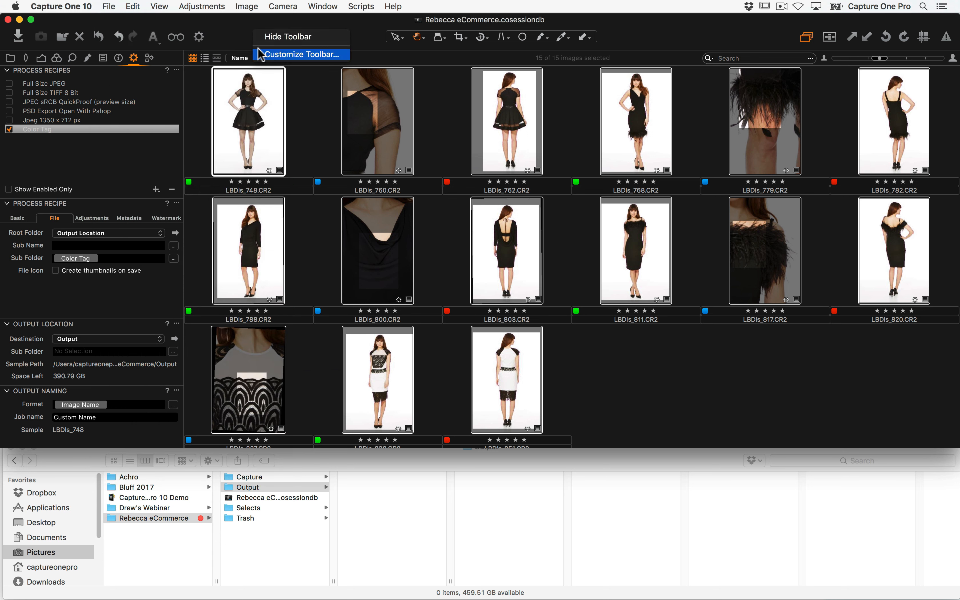
key("Escape")
left_click(199, 37)
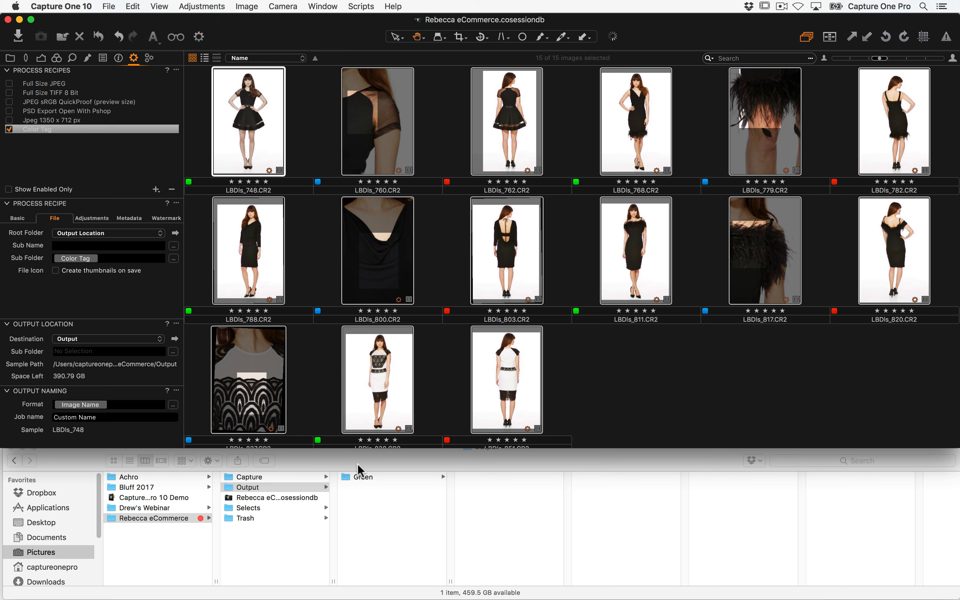
Examine the processed files in the Blue, Green and Red subfolders of the Output folder in Finder
left_click(254, 488)
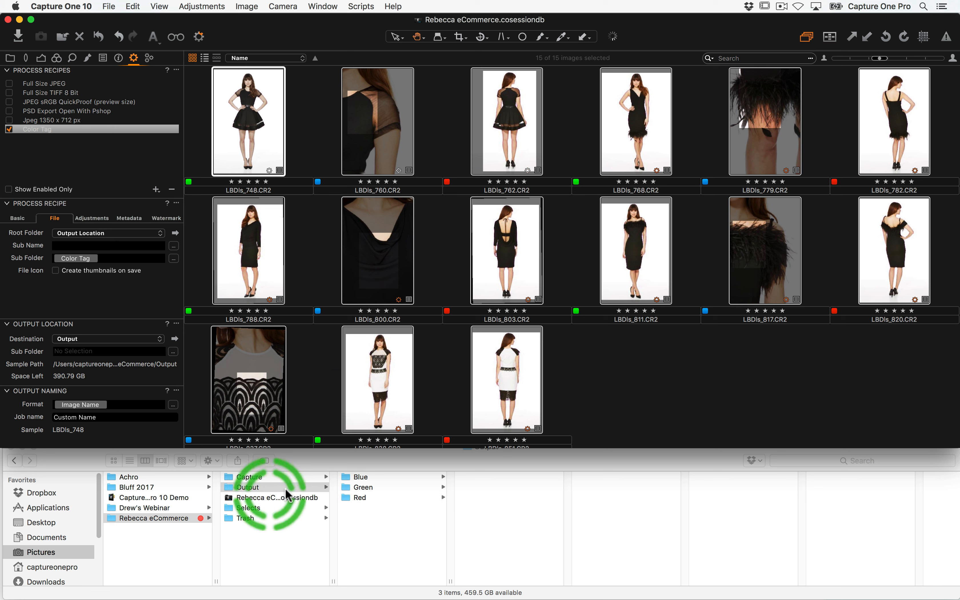
left_click(370, 480)
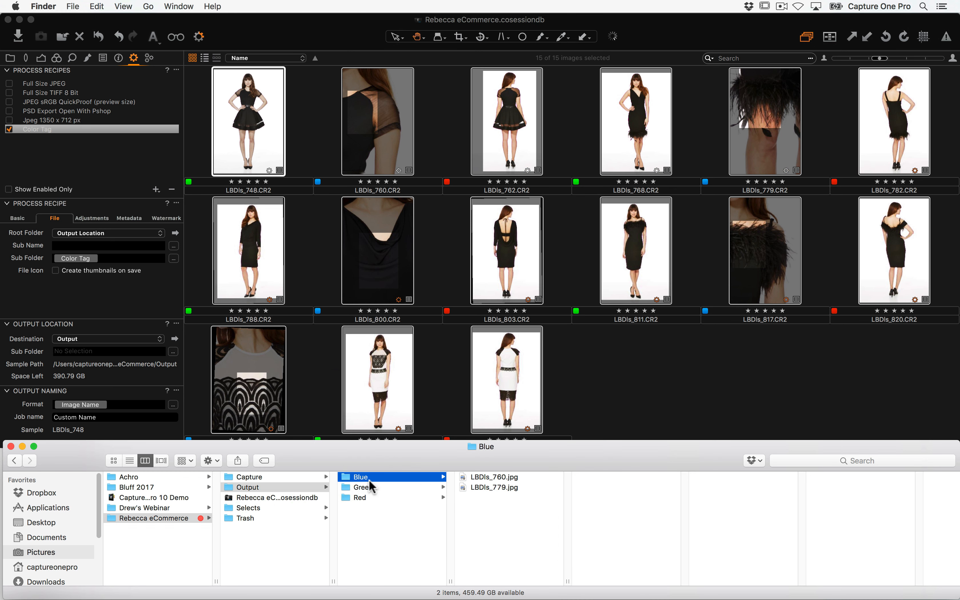
left_click(369, 487)
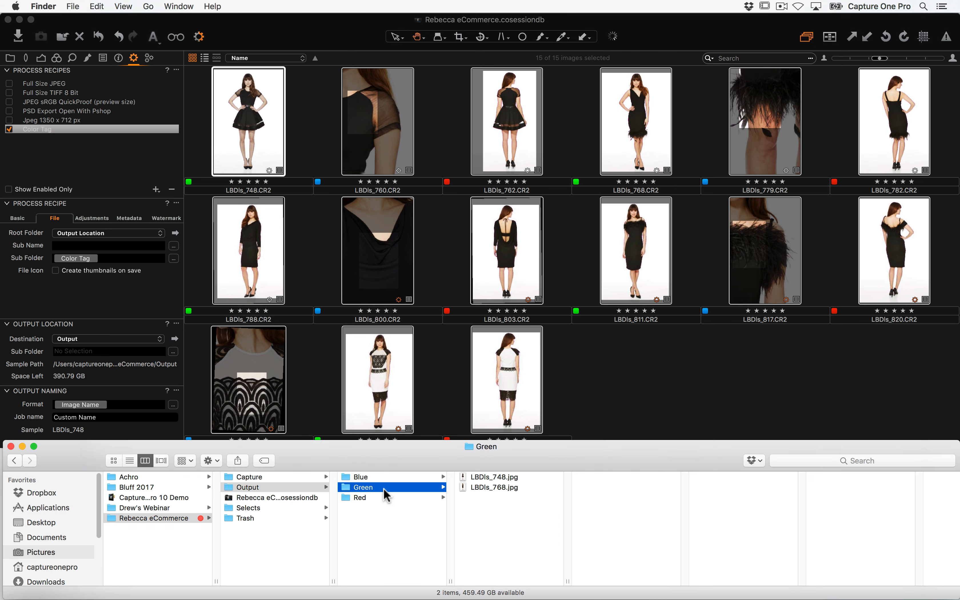
left_click(369, 498)
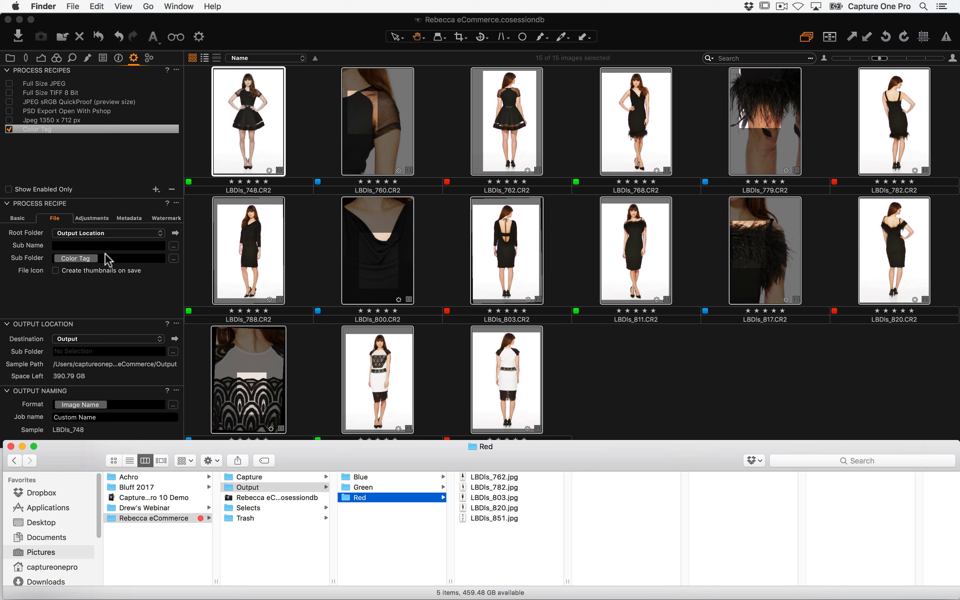
left_click(378, 234)
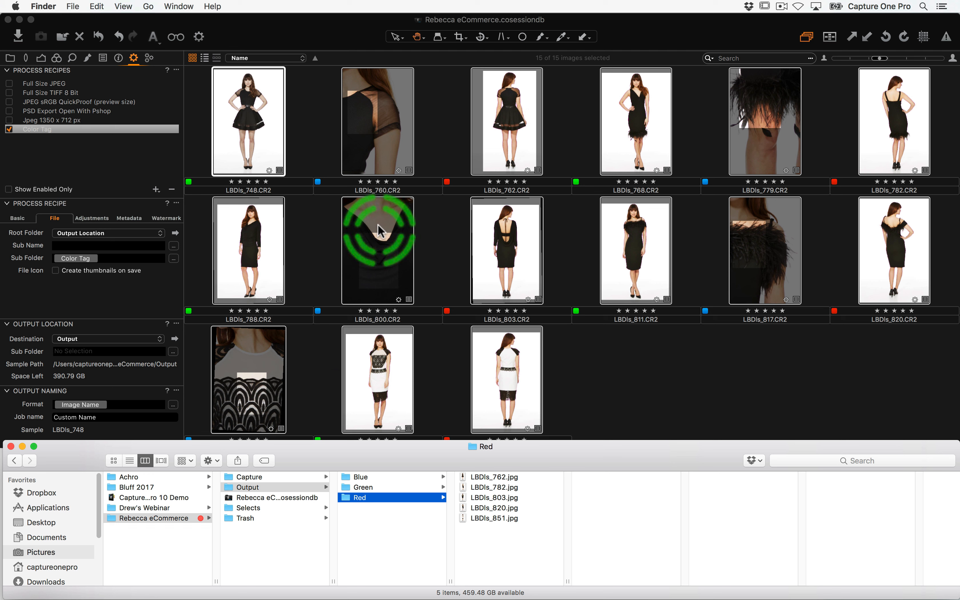
left_click(371, 496)
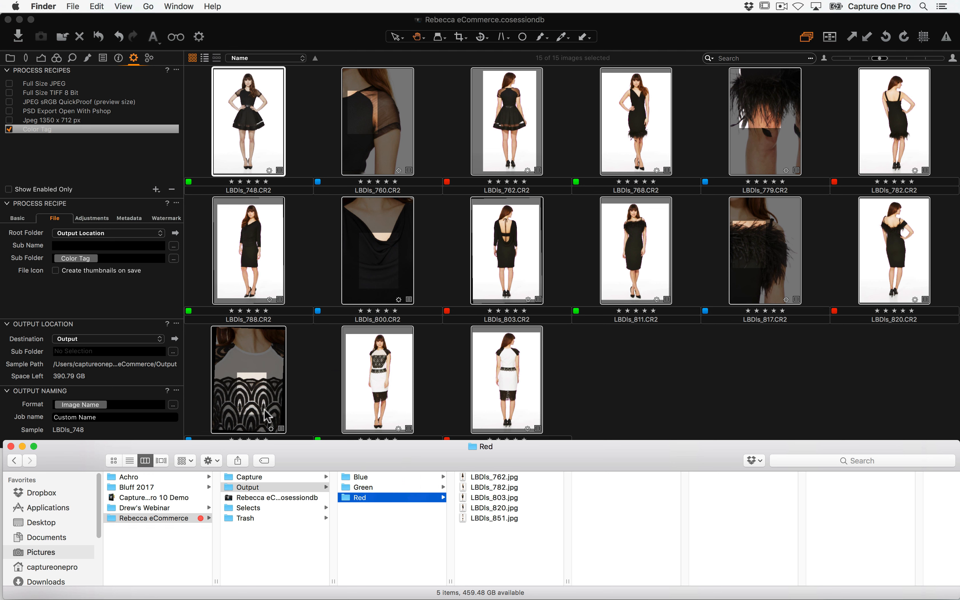
Delete all the color-named subfolders from the session's Output folder in Finder
left_click(36, 268)
left_click(394, 548)
key("super+a")
key("super+BackSpace")
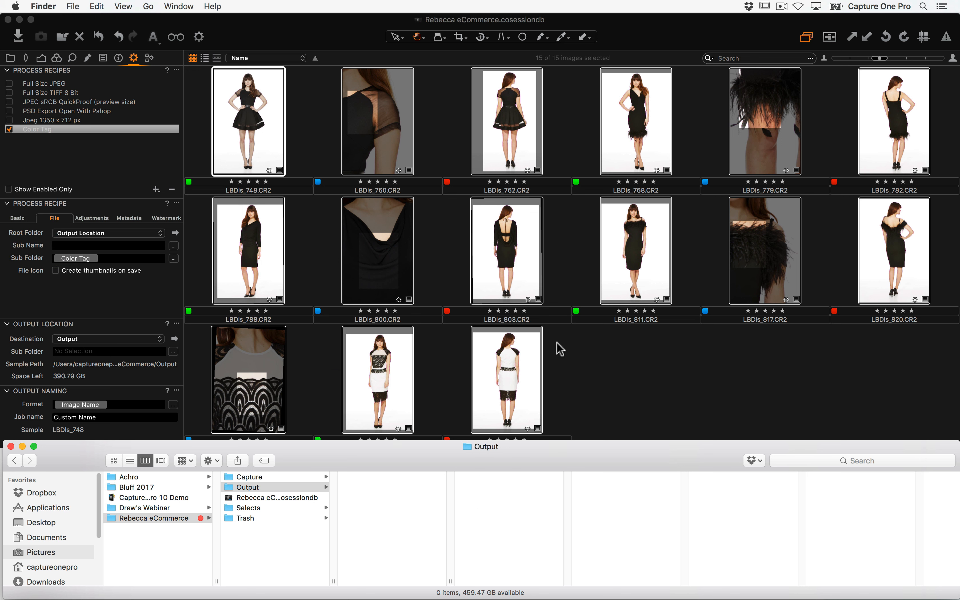
Return to Capture One, add a process recipe named Color Tag + Rating and disable the Color Tag recipe
left_click(108, 169)
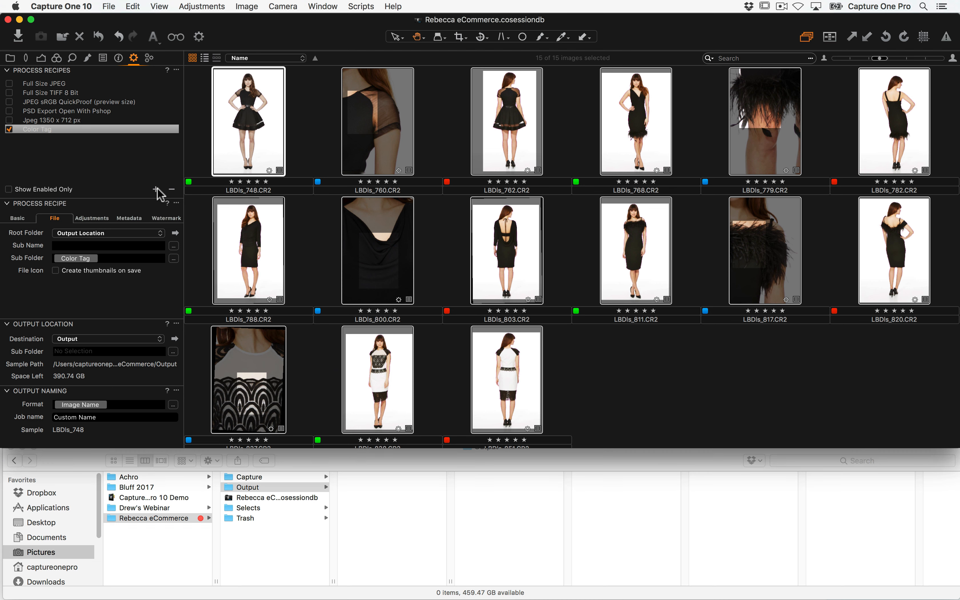
left_click(155, 189)
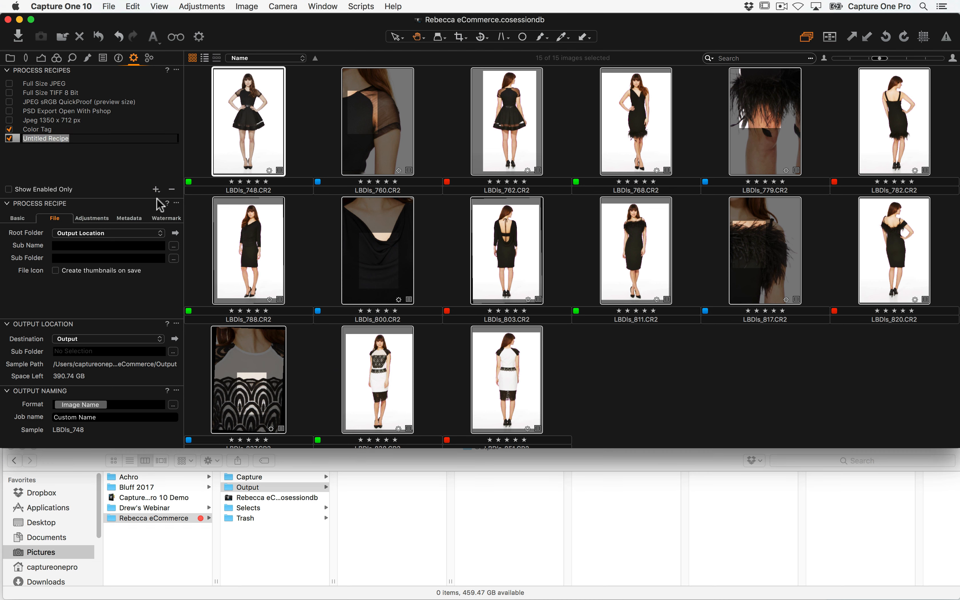
type("Color Tag + Rating")
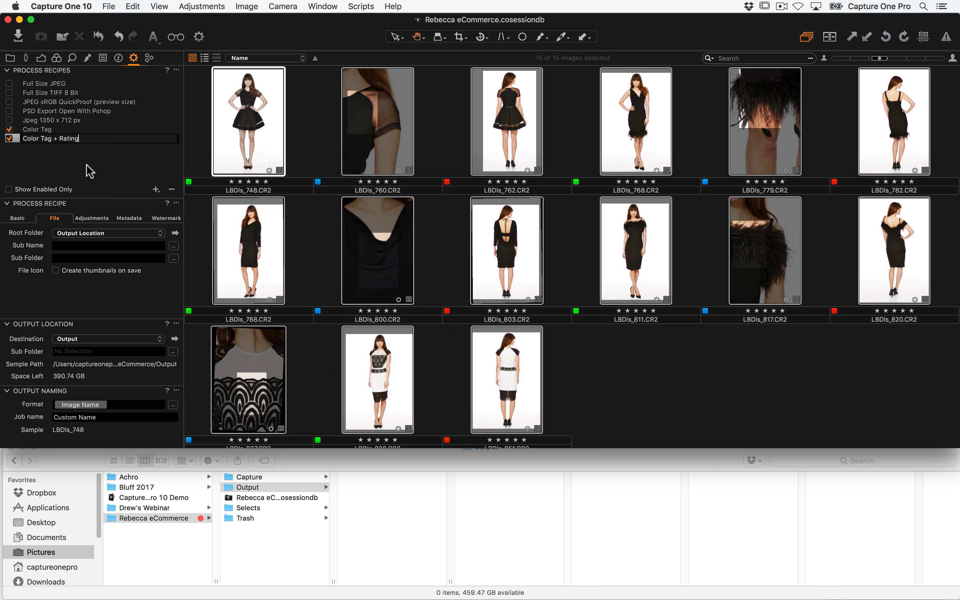
left_click(9, 129)
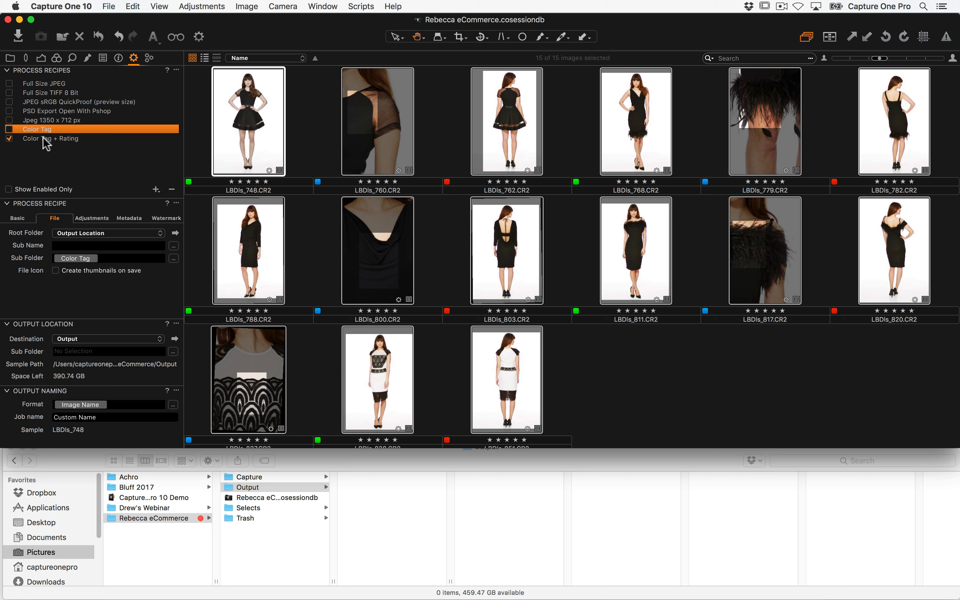
Set the Color Tag + Rating recipe's format to JPEG QuickProof and display its file settings
left_click(20, 219)
left_click(83, 231)
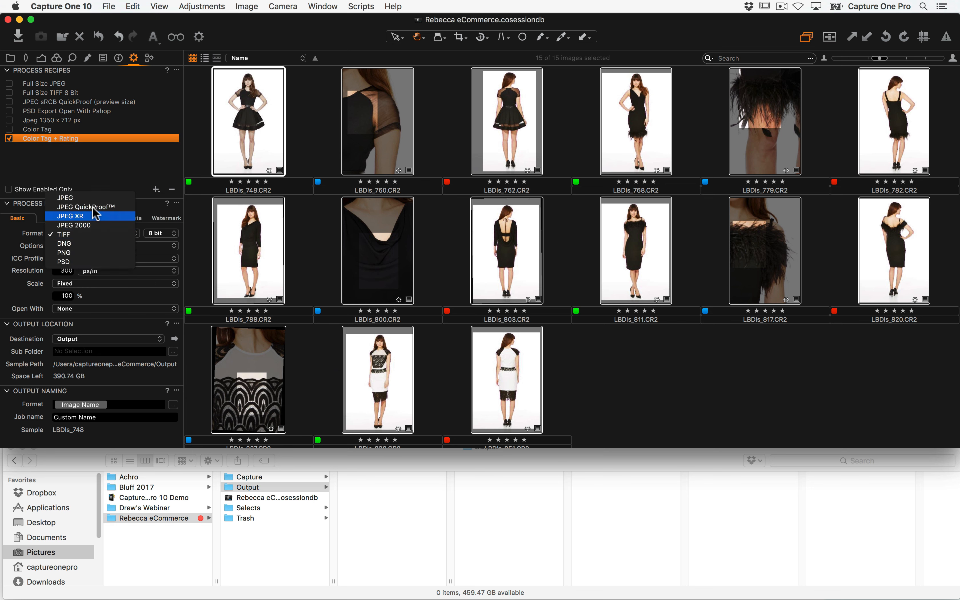
left_click(96, 208)
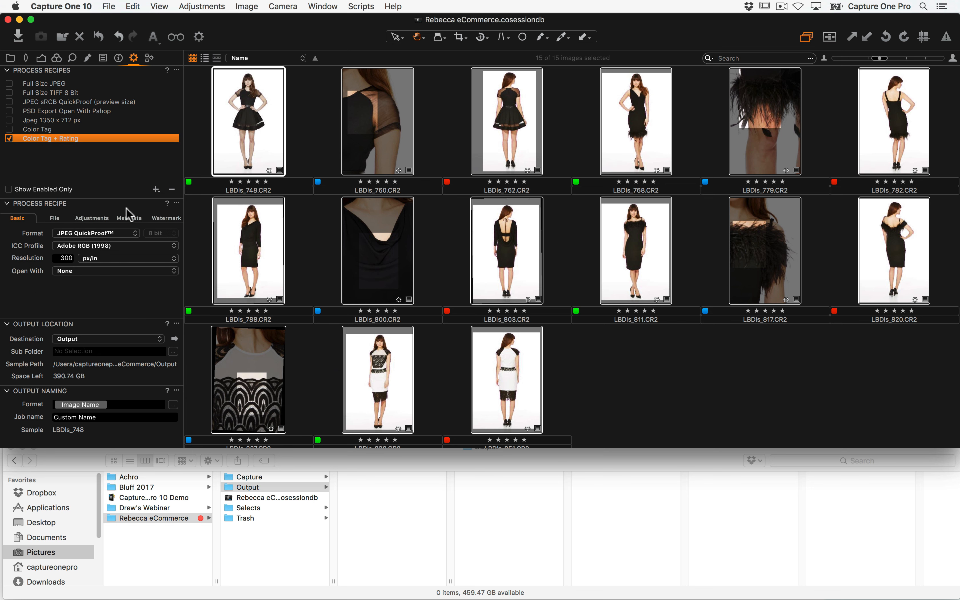
left_click(60, 220)
left_click(71, 258)
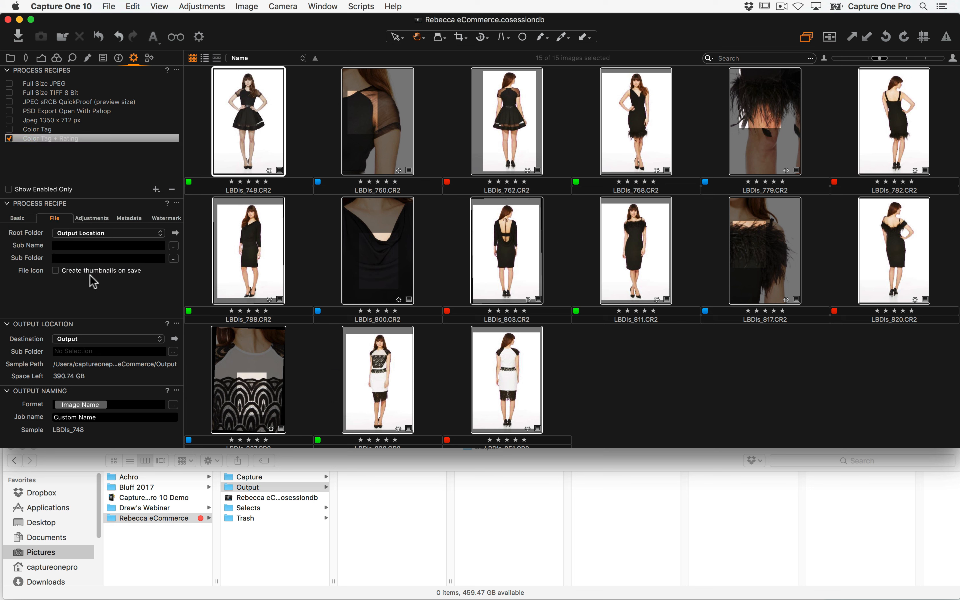
left_click(174, 258)
scroll(447, 240, "down", 5)
scroll(447, 240, "up", 5)
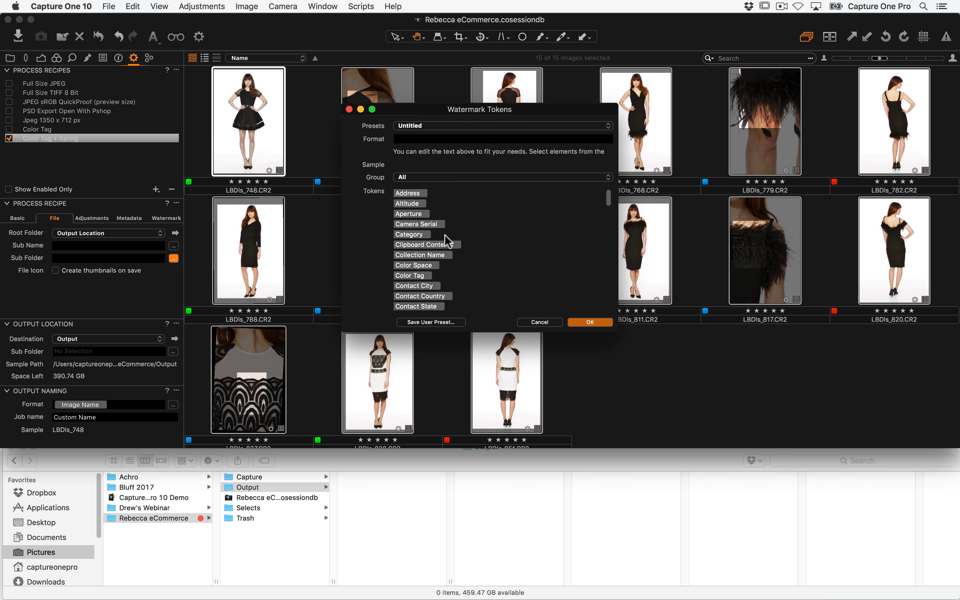
left_click(540, 321)
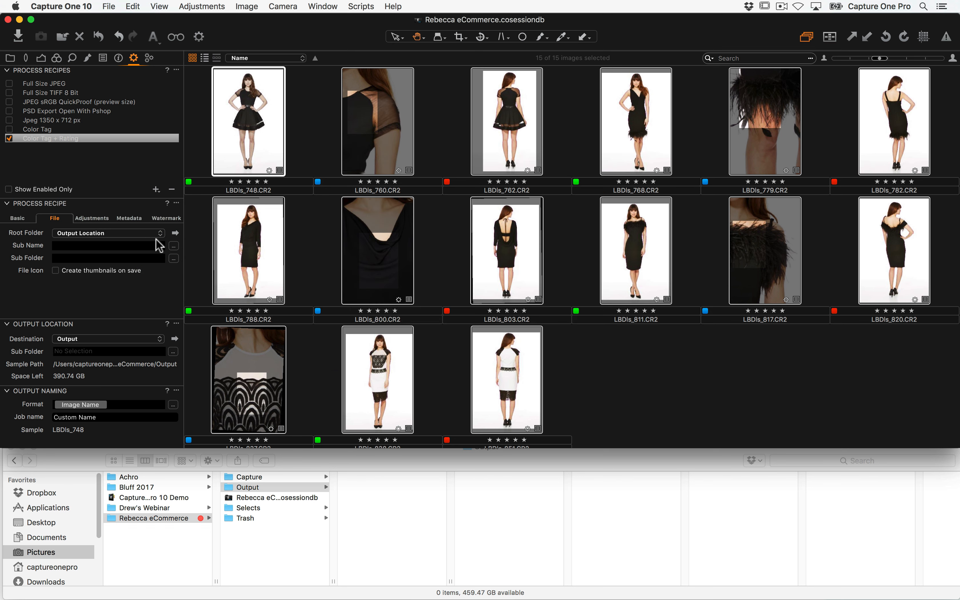
left_click(174, 259)
scroll(420, 227, "down", 3)
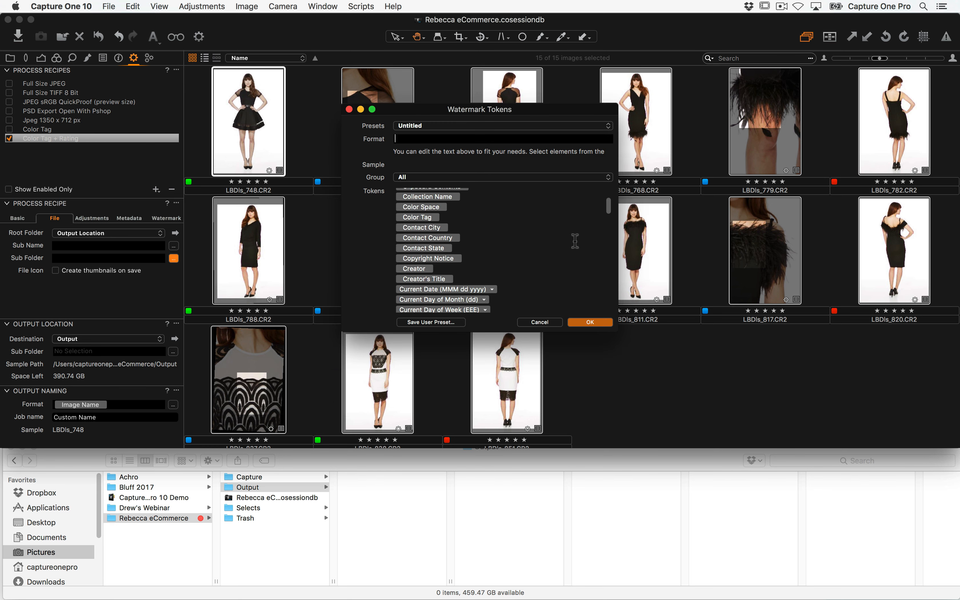
left_click(540, 323)
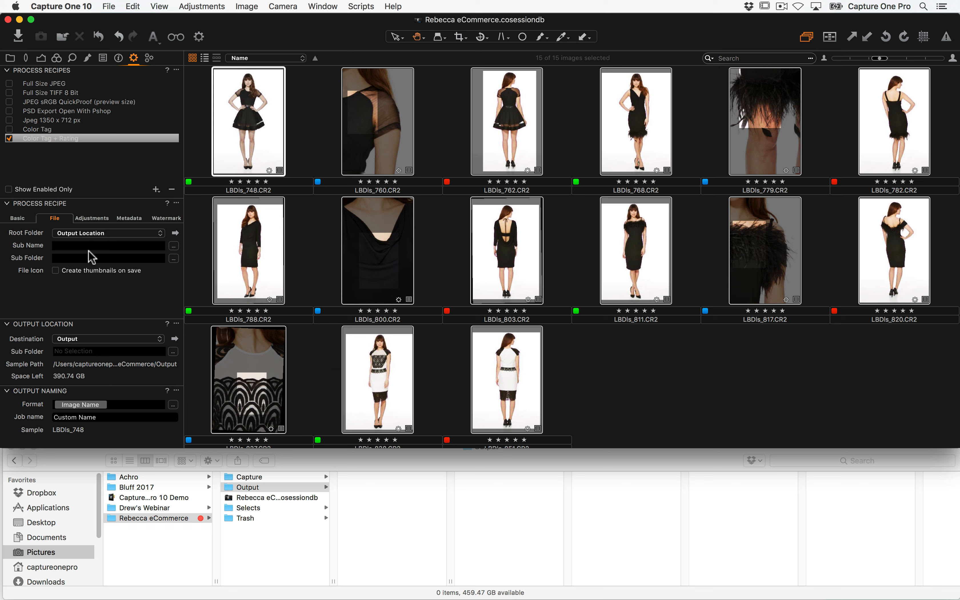
Enter the Color Tag and Rating tokens directly as the sub folder of the Color Tag + Rating recipe
left_click(128, 258)
type("colo")
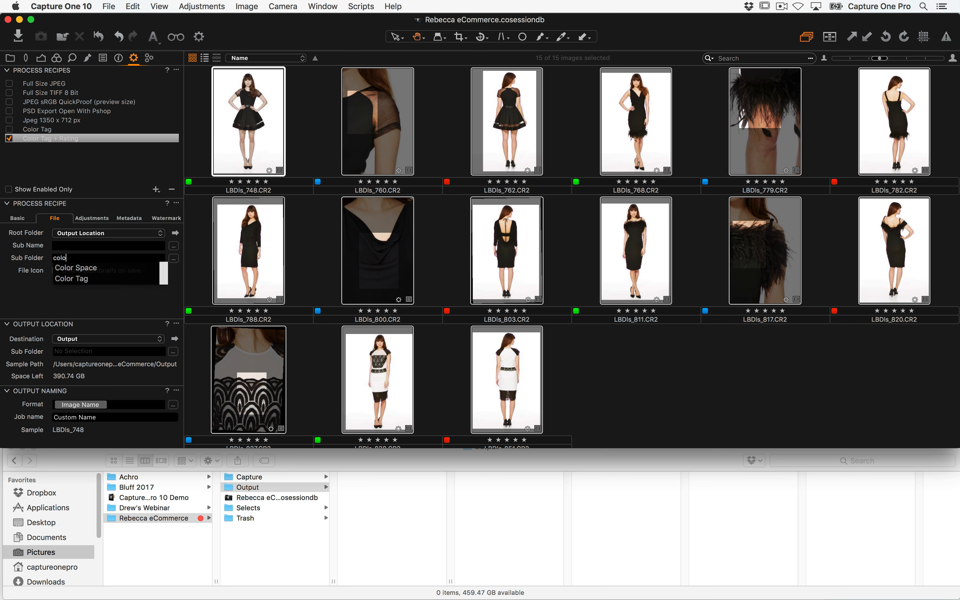
key("Down")
key("Down")
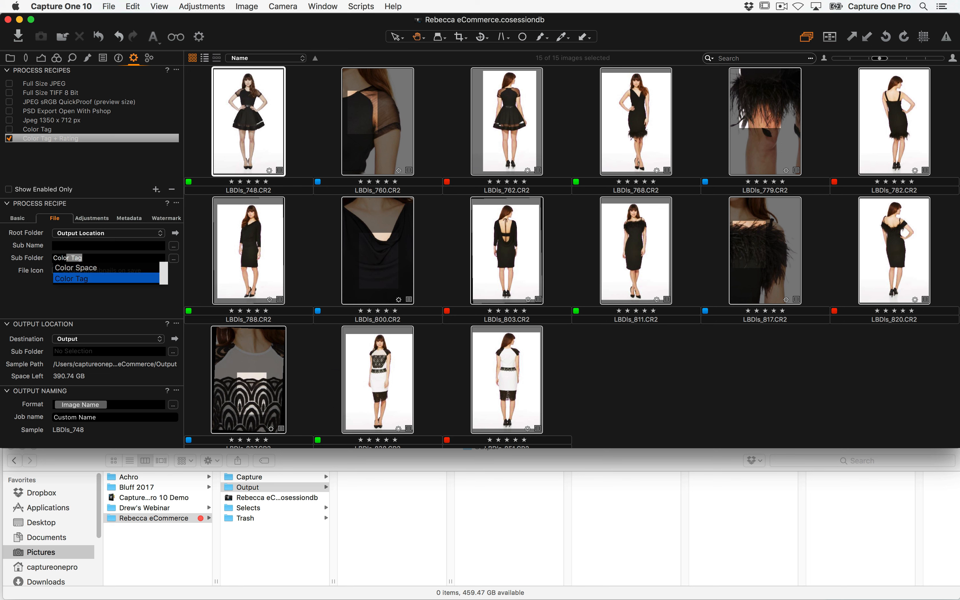
key("Return")
type("Ra")
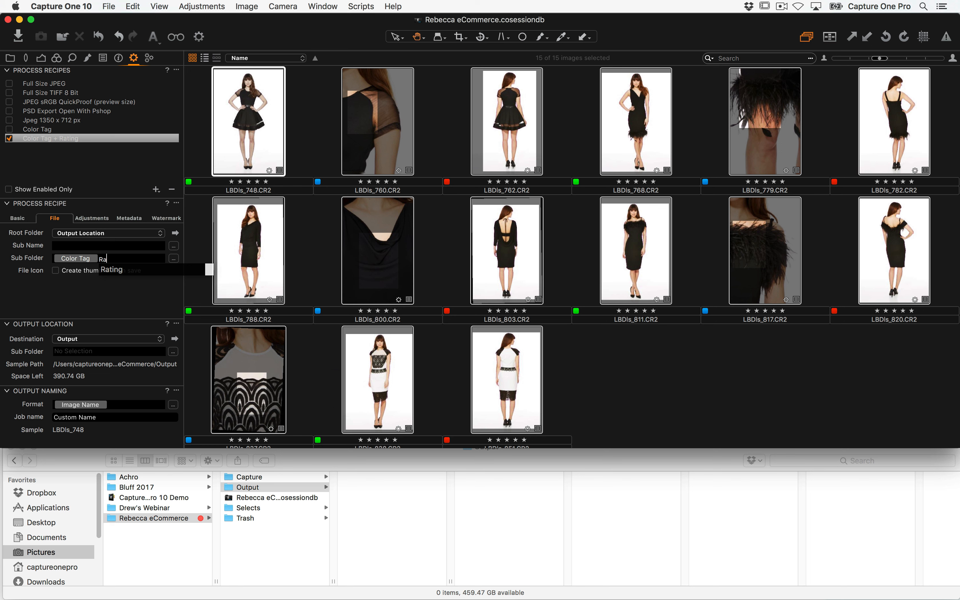
key("Down")
key("Return")
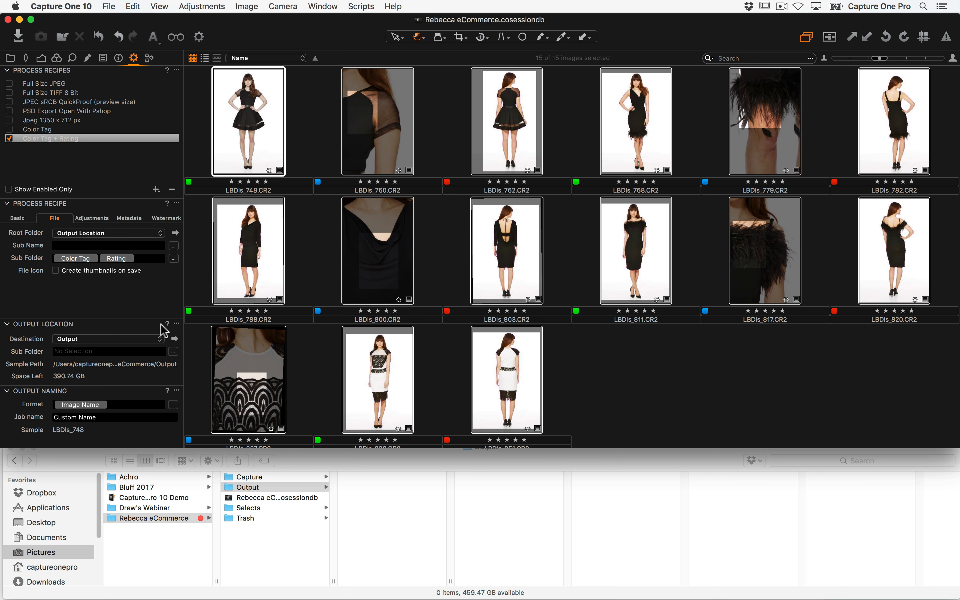
Separate the Color Tag and Rating tokens with a slash in the recipe's sub folder and process the selected images
type("/")
left_click(200, 38)
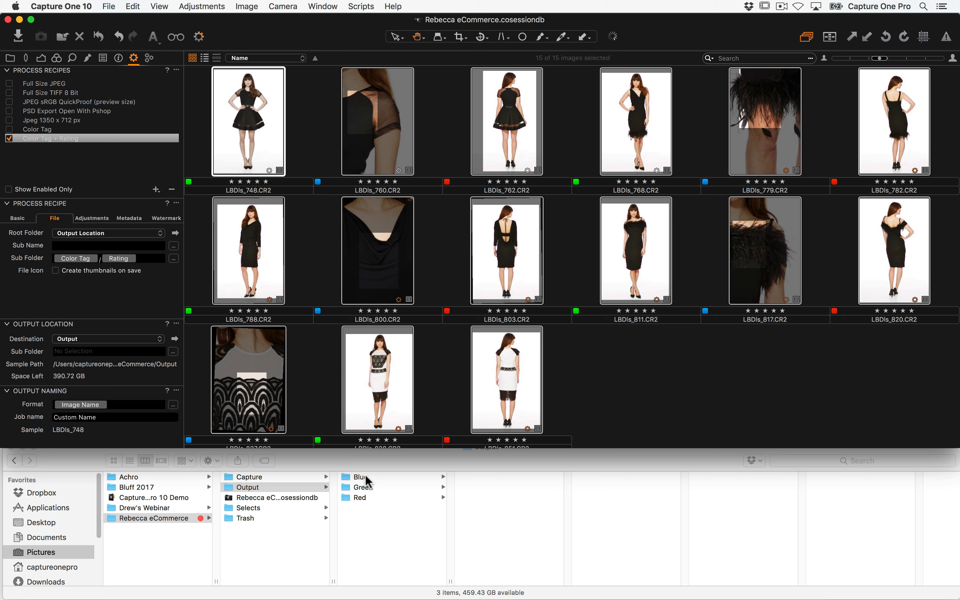
Check the rating subfolders inside the Blue, Green and Red output folders in Finder
left_click(362, 474)
left_click(368, 475)
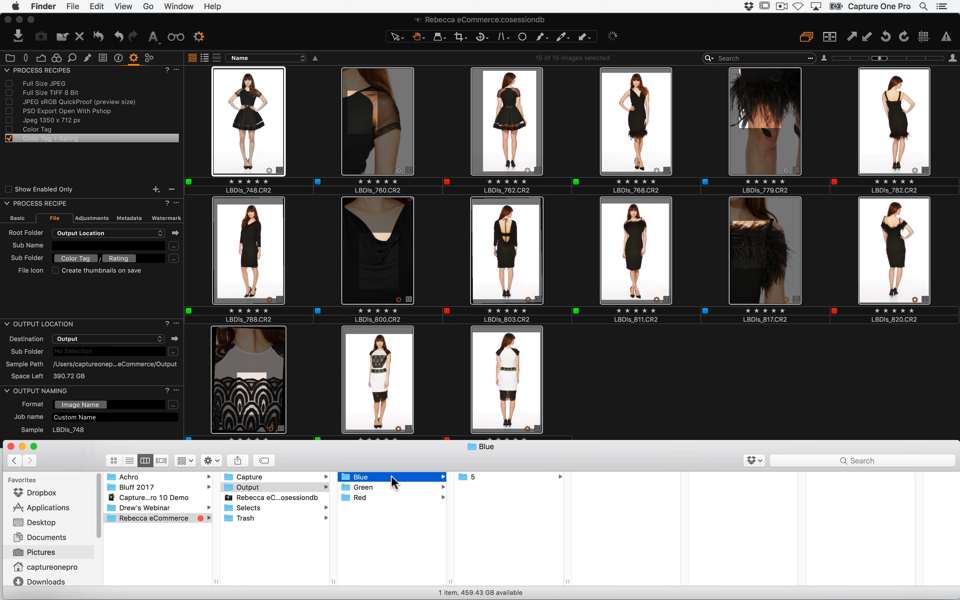
left_click(476, 479)
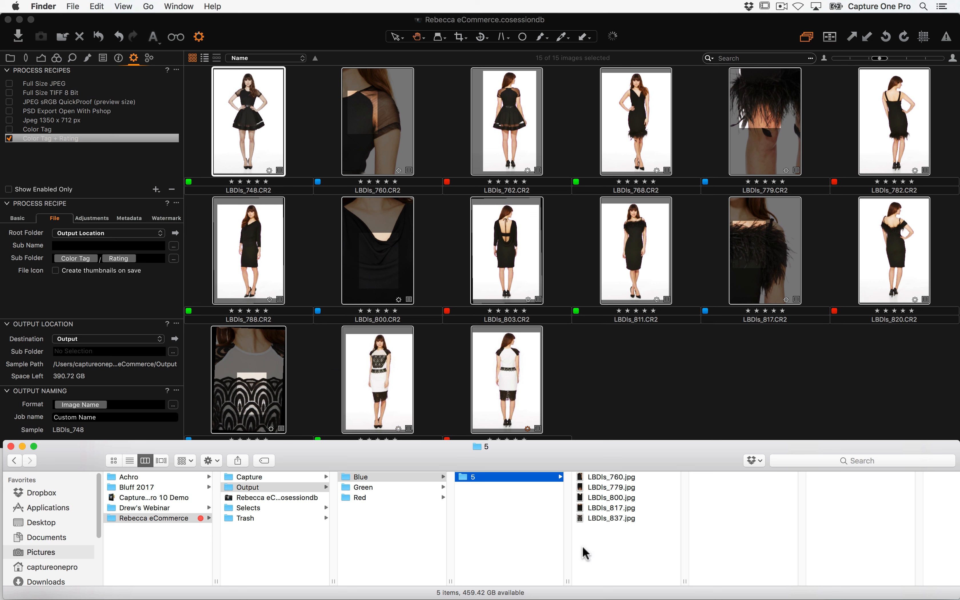
left_click(372, 485)
left_click(371, 497)
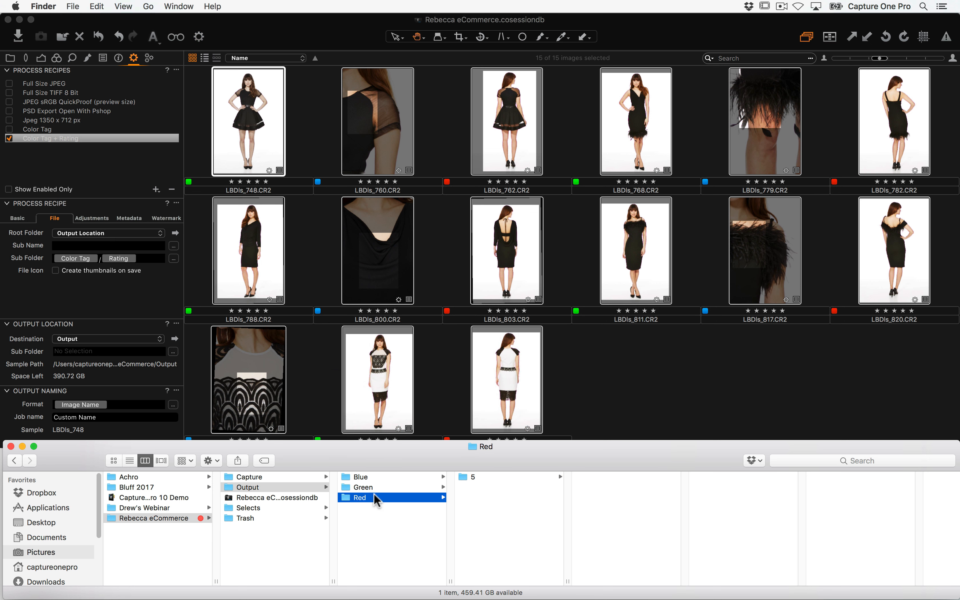
left_click(377, 475)
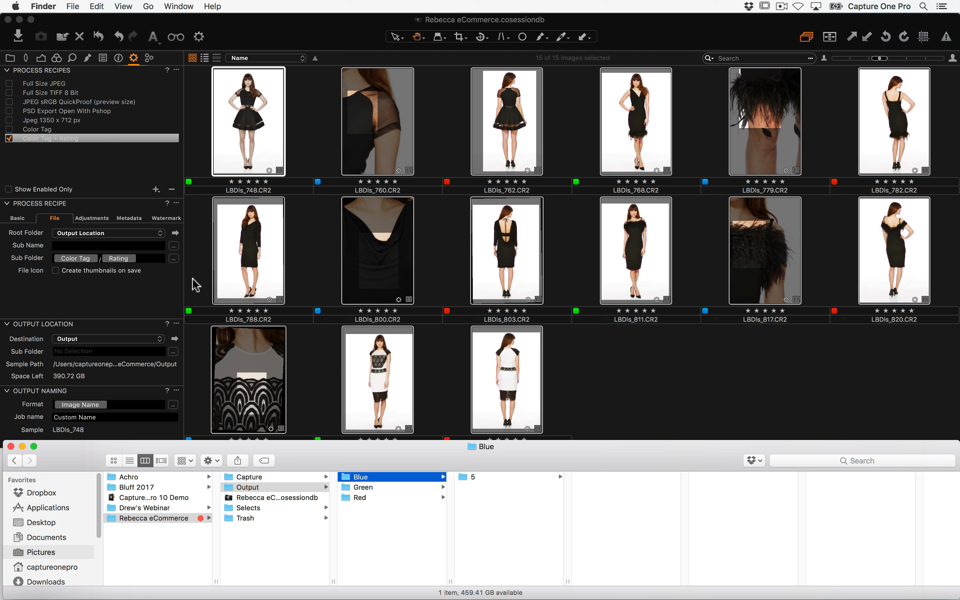
Return to Capture One and append the text Stars after the Rating token in the Color Tag + Rating recipe's sub folder
left_click(147, 260)
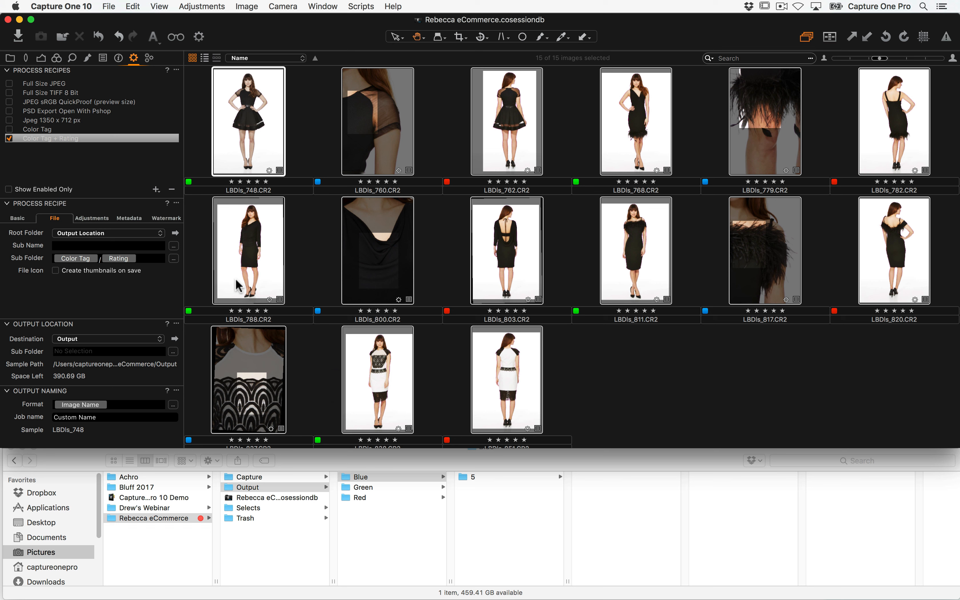
type("Stars")
Delete the Blue, Green and Red folders from the Output folder in Finder and close the extra Finder windows
left_click_drag(396, 537, 429, 467)
double_click(436, 474)
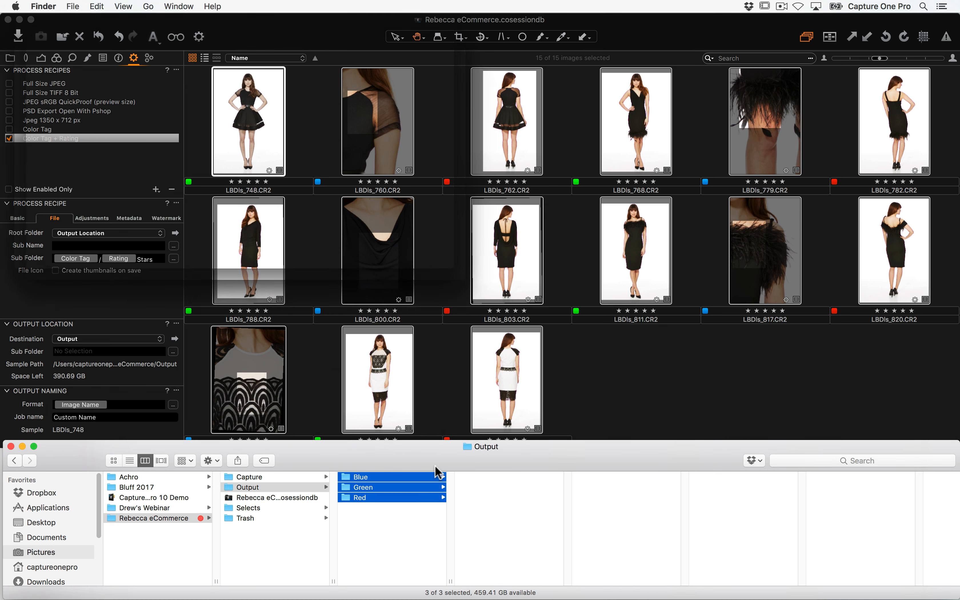
key("super+w")
key("super+w")
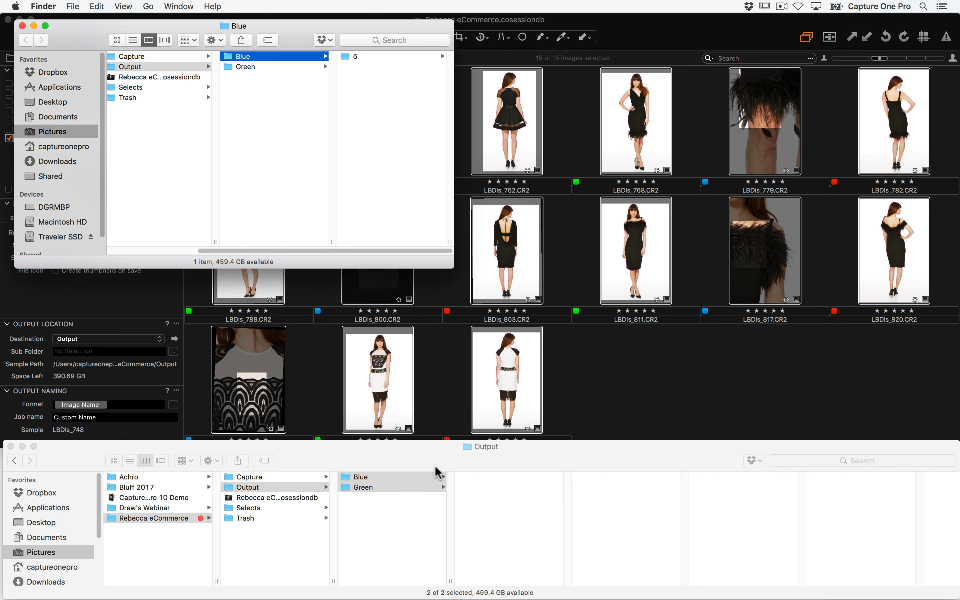
key("super+w")
key("super+BackSpace")
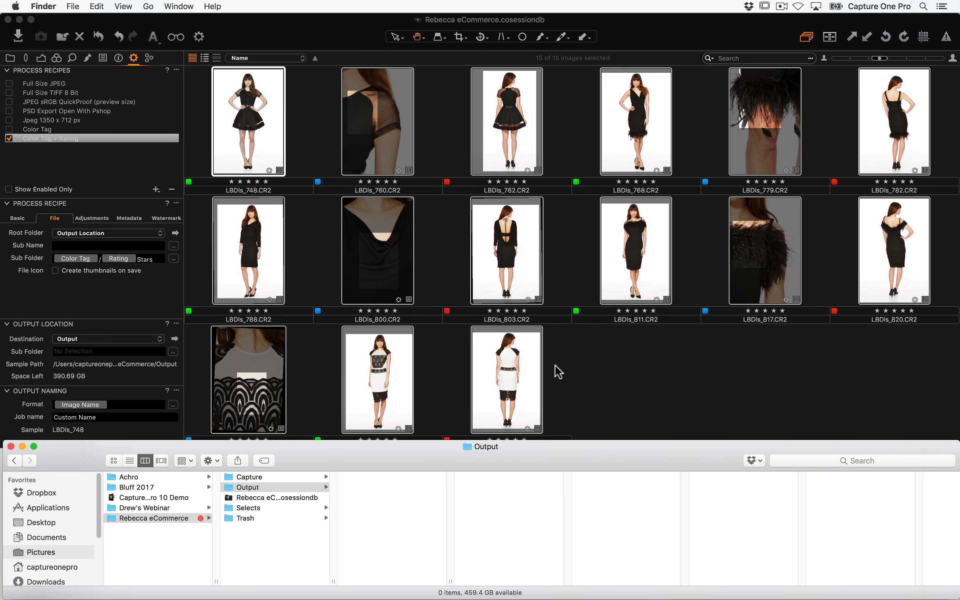
Process all the final images in Capture One and open the Blue folder's 5Stars subfolder in Finder
left_click(642, 381)
key("super+a")
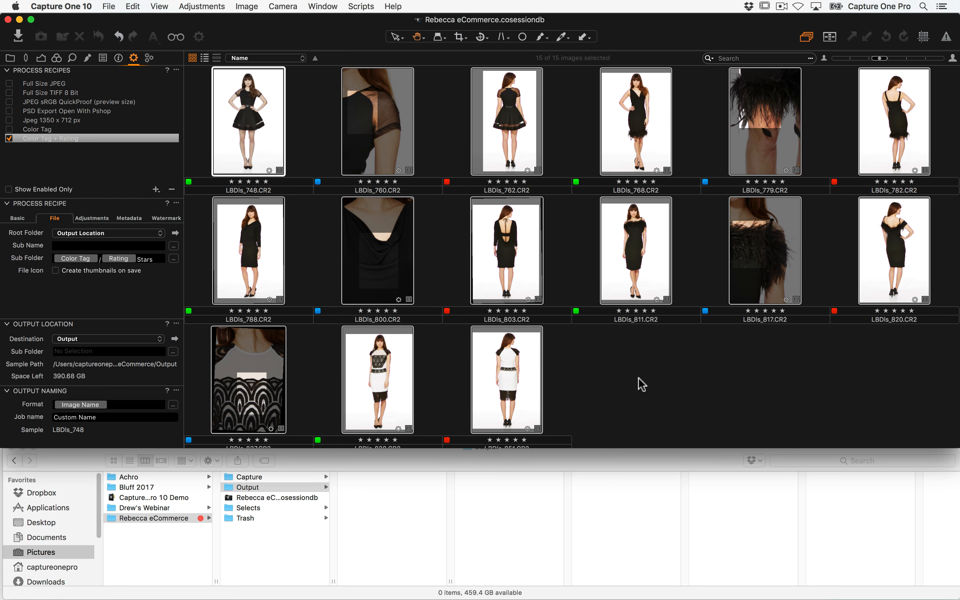
key("super+d")
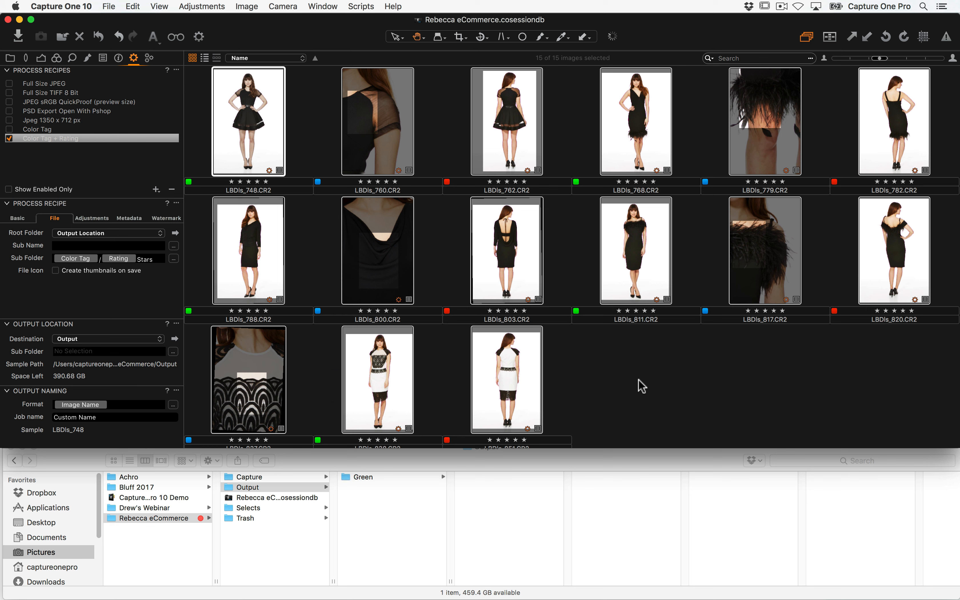
left_click(382, 475)
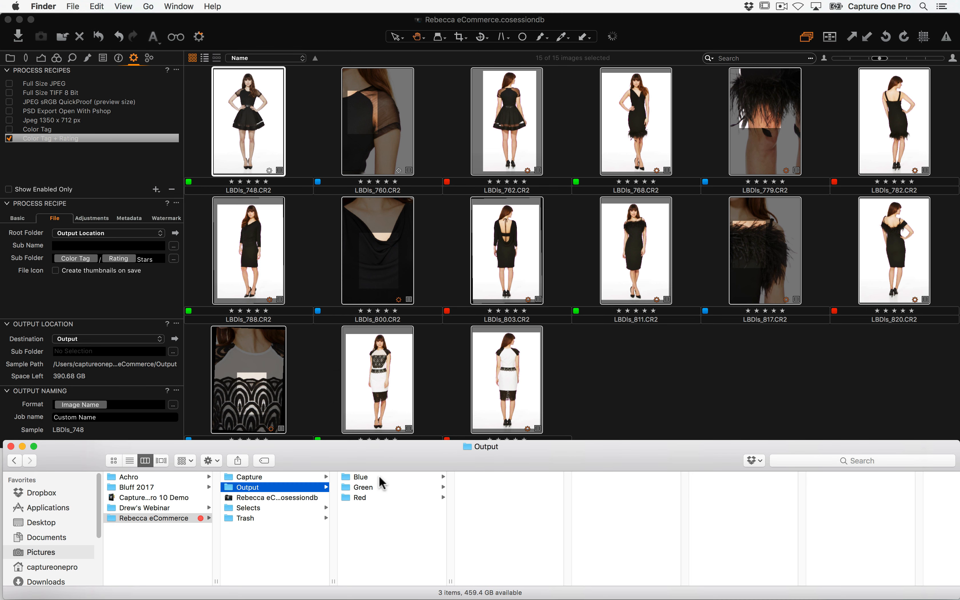
left_click(379, 476)
left_click(492, 476)
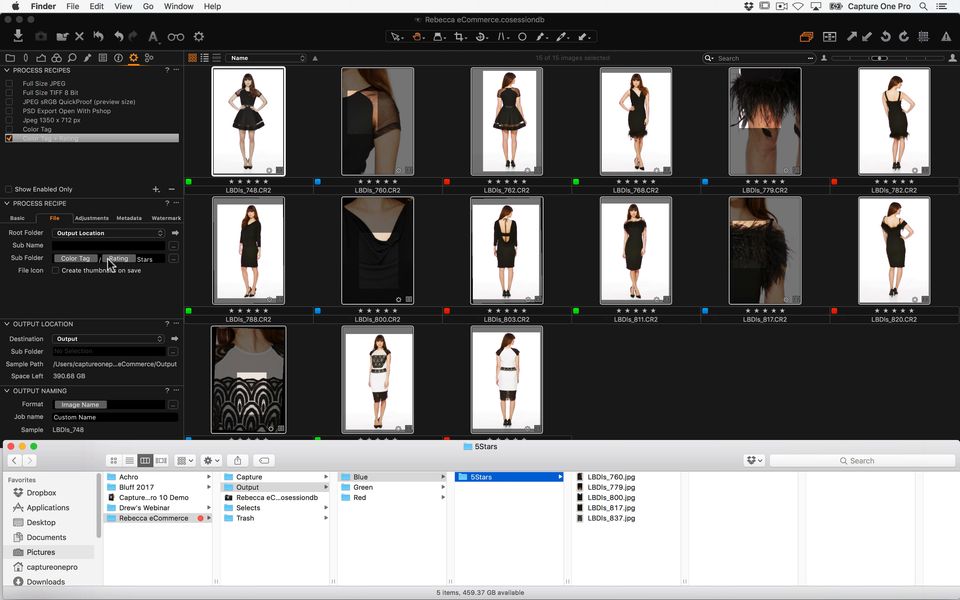
Return to Capture One and add a backslash after Stars in the Color Tag + Rating recipe's sub folder
left_click(143, 273)
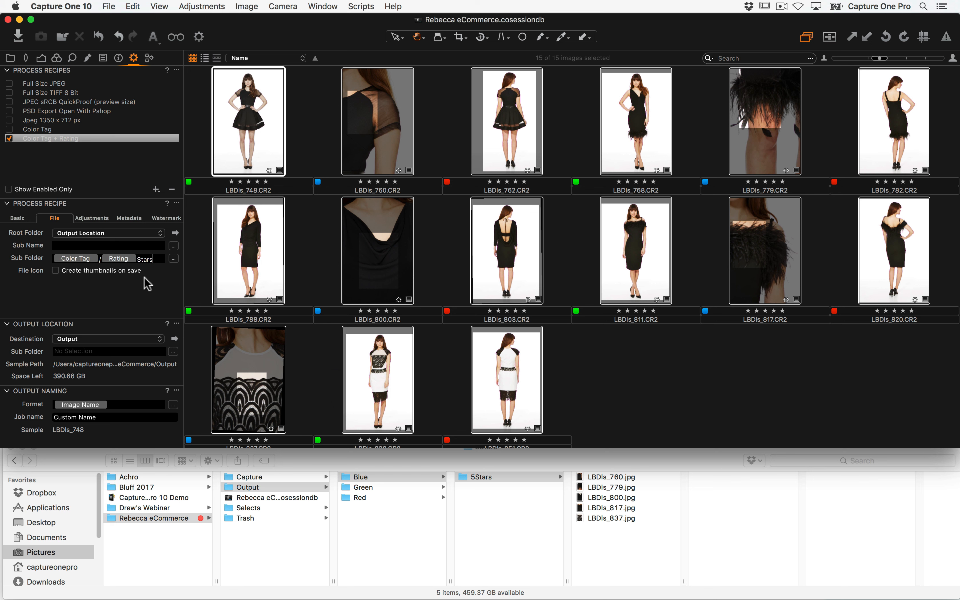
type("\\")
key("BackSpace")
type("\\")
Add a process recipe named Collection Name and disable the Color Tag + Rating recipe
left_click(156, 190)
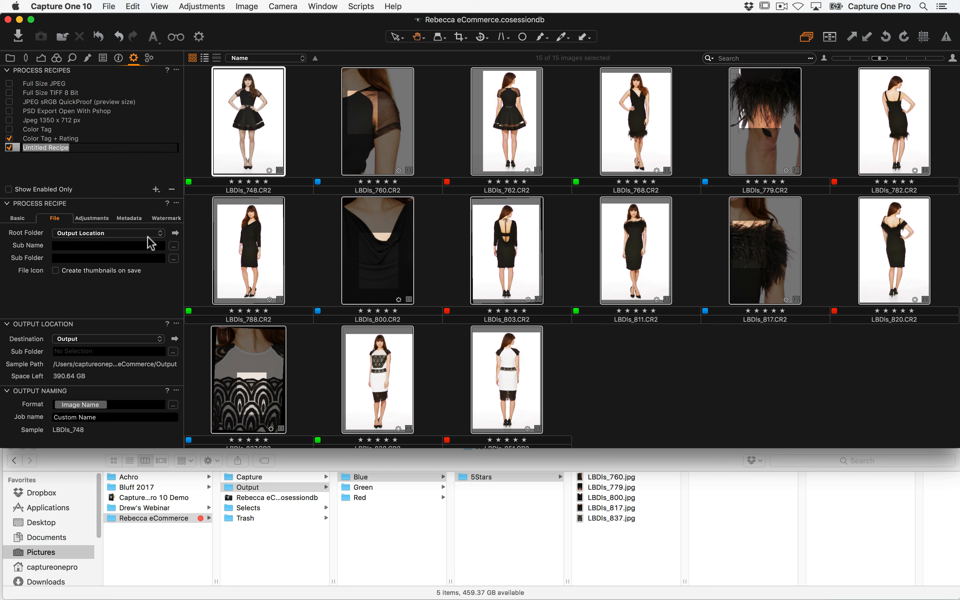
type("Collection Name")
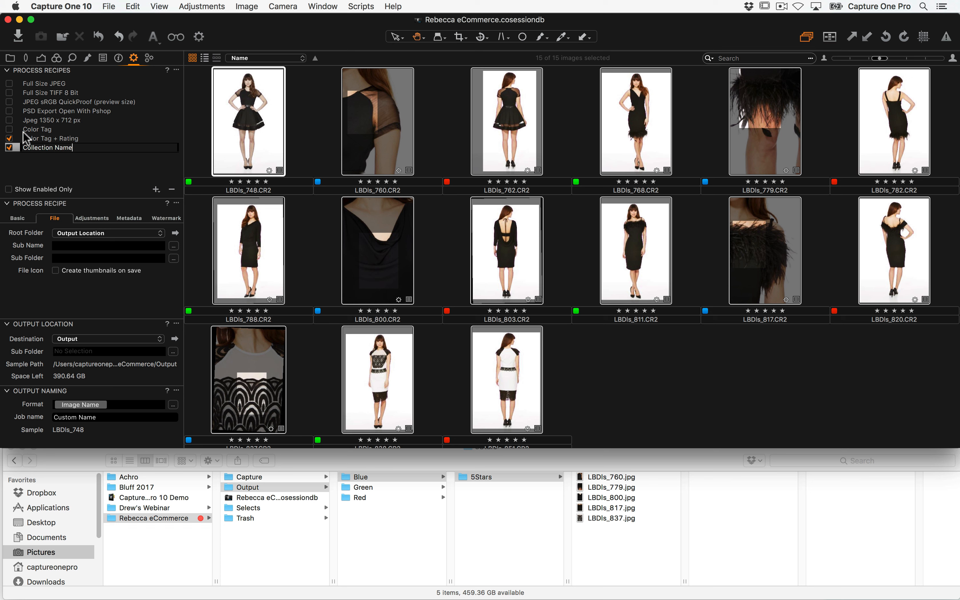
left_click(32, 147)
Set the Collection Name recipe's format to JPEG QuickProof
left_click(19, 219)
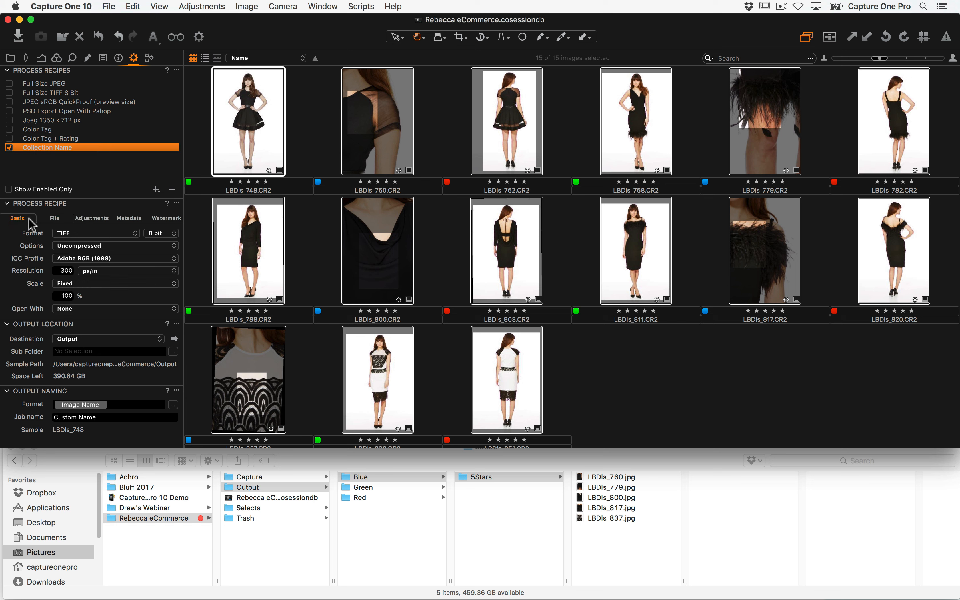
left_click(73, 234)
left_click(111, 204)
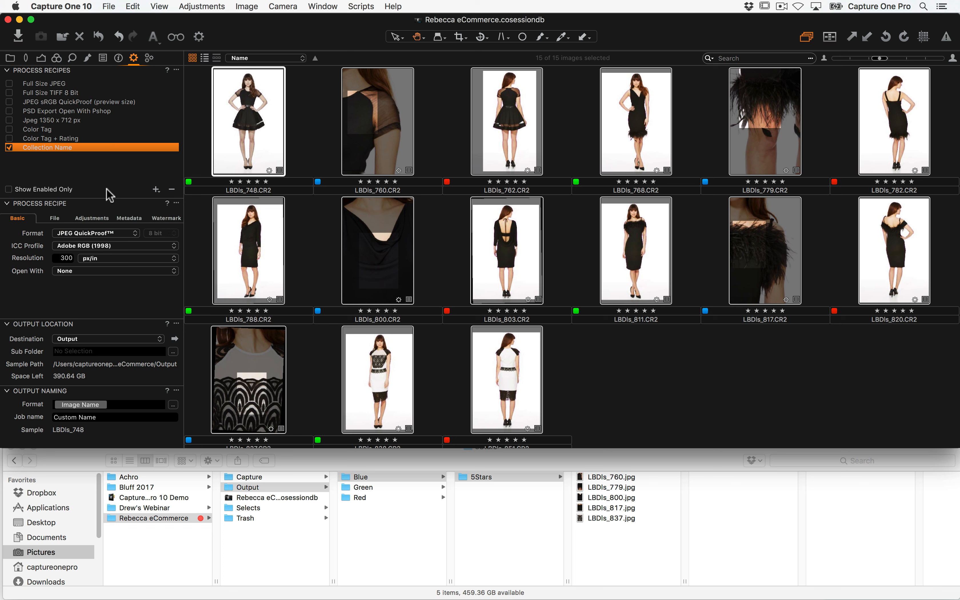
Display the images of the Final Fronts session album
left_click(12, 59)
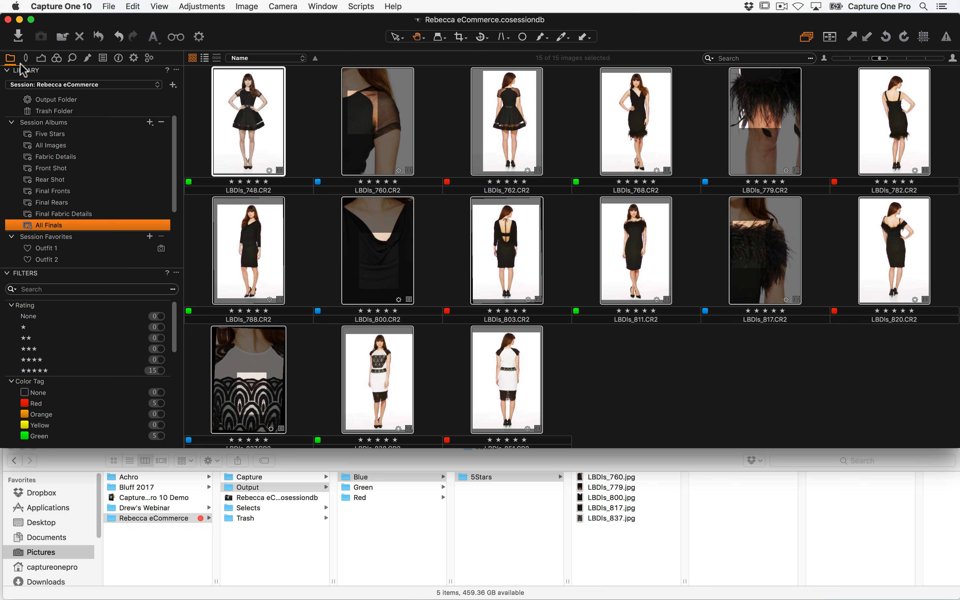
left_click(60, 191)
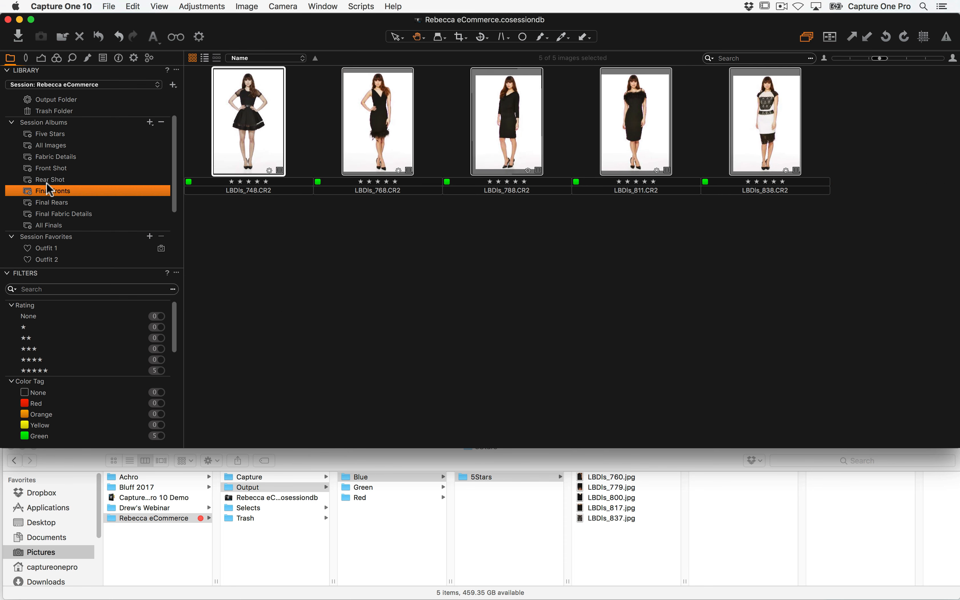
Clear the Output folder in Finder by deleting its Blue, Green and Red folders
left_click(397, 537)
left_click_drag(382, 543, 439, 436)
key("super+BackSpace")
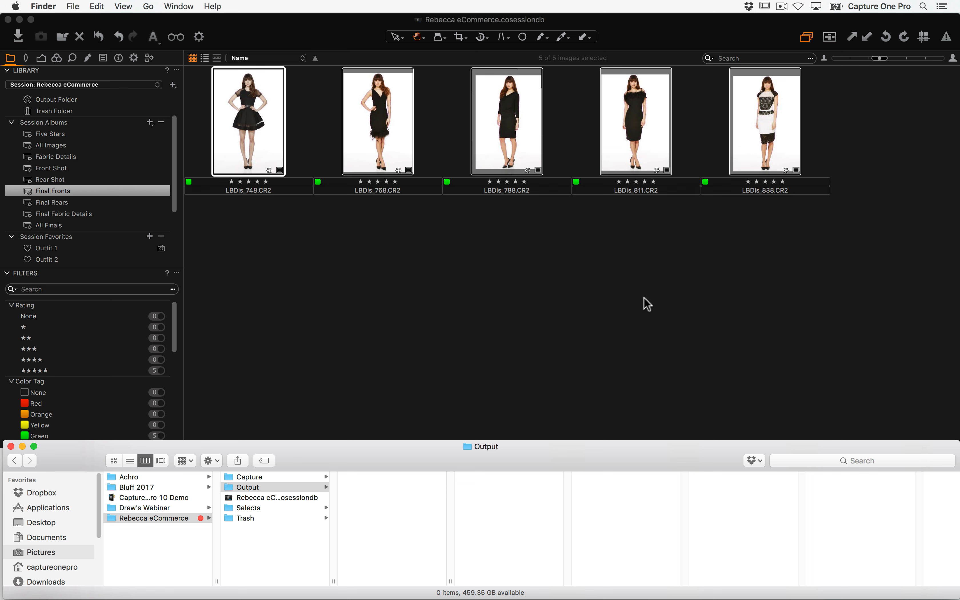
Return to Capture One and set the Collection Name recipe's sub folder to the Collection Name token
left_click(135, 60)
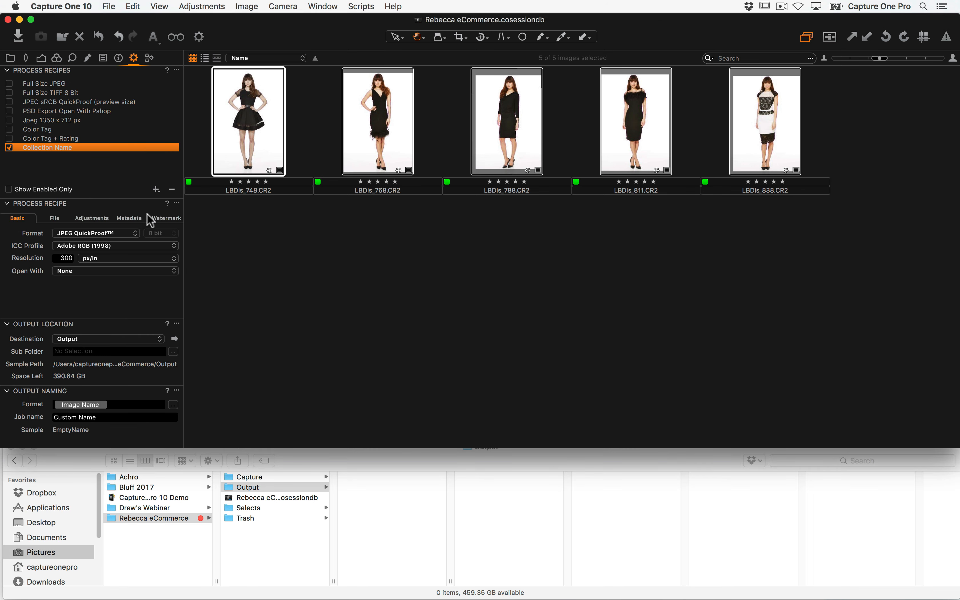
left_click(55, 220)
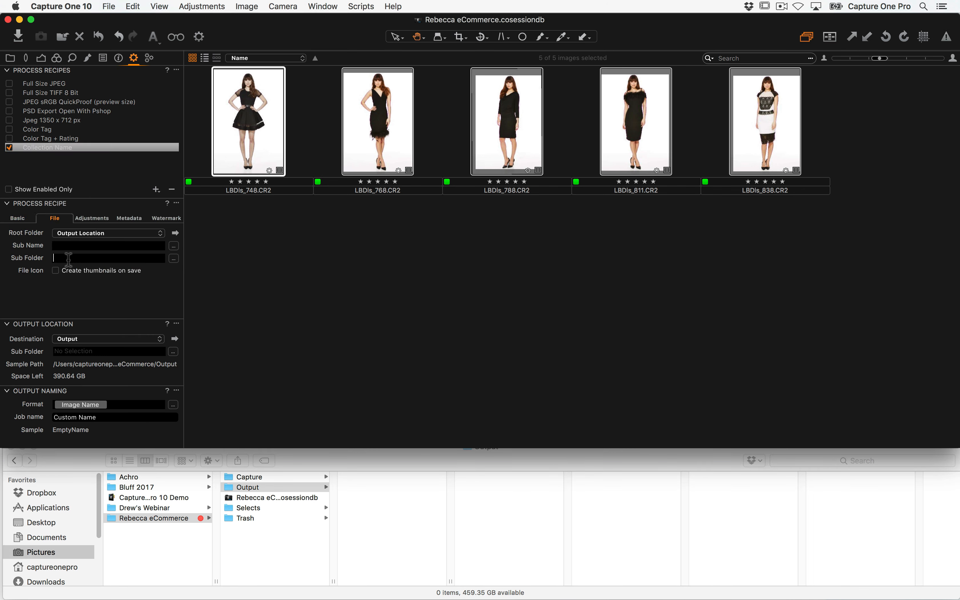
type("Coll")
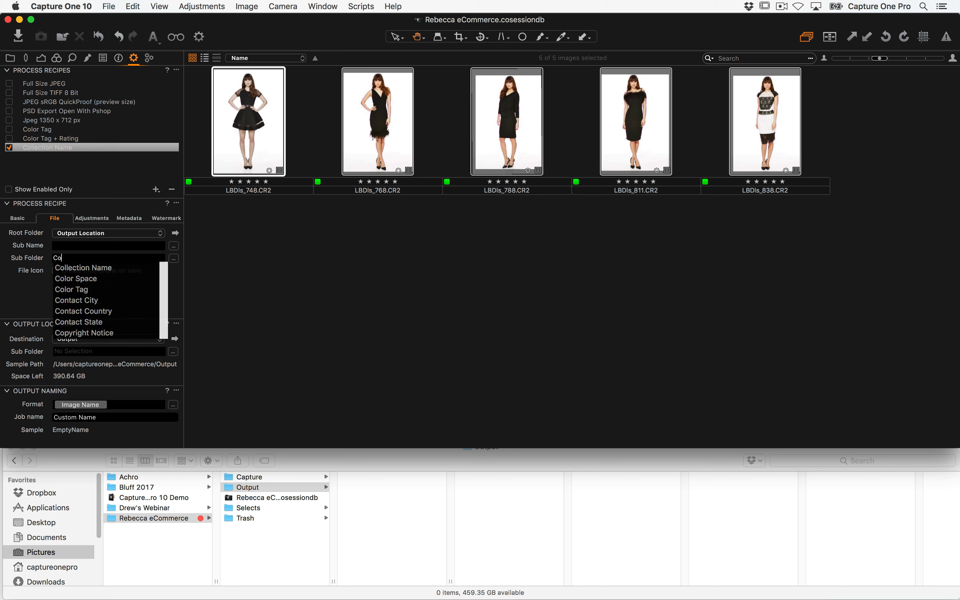
key("Down")
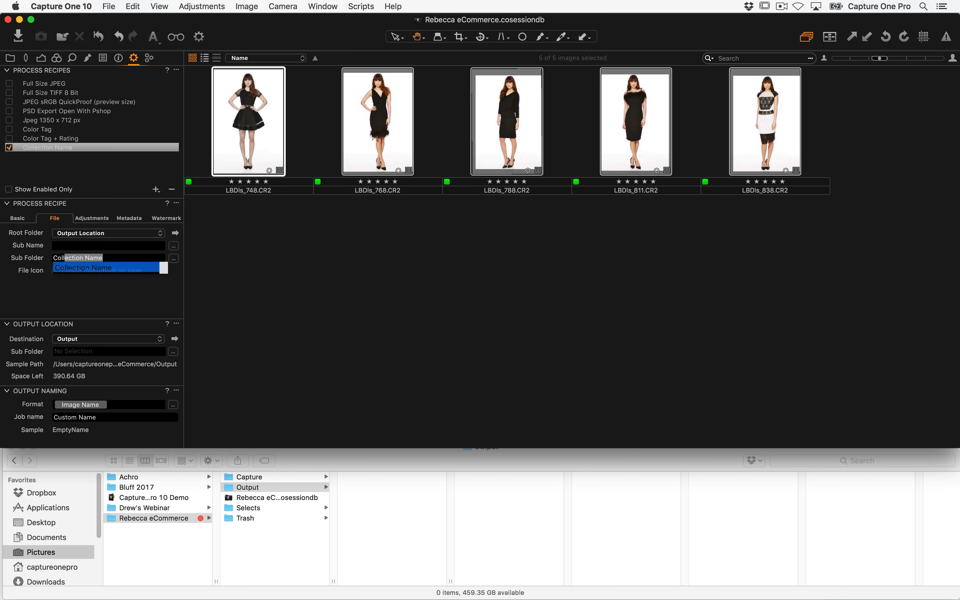
key("Return")
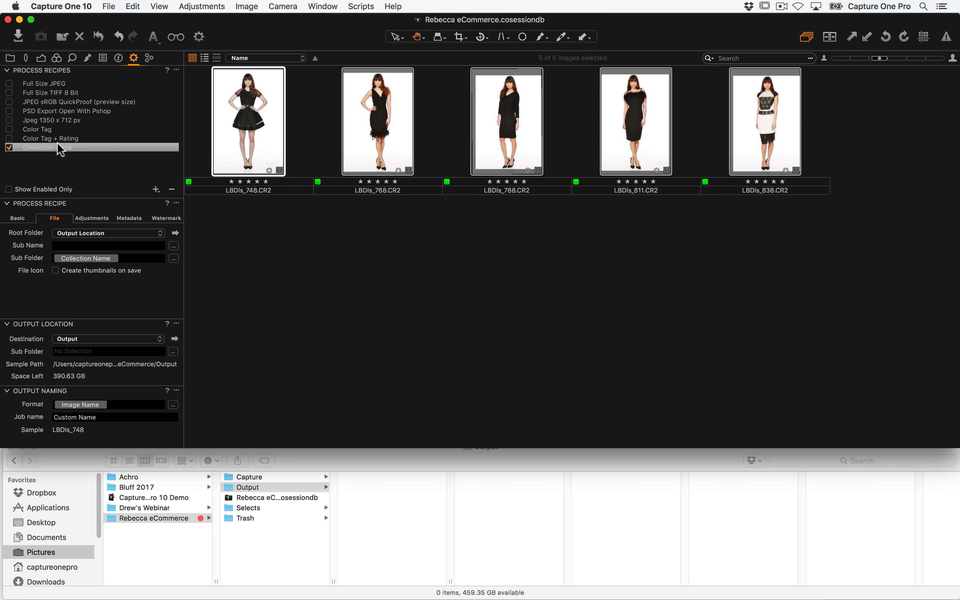
Process all the Final Fronts images and open their Final Fronts output folder in Finder
mouse_move(58, 147)
left_click(369, 294)
key("super+a")
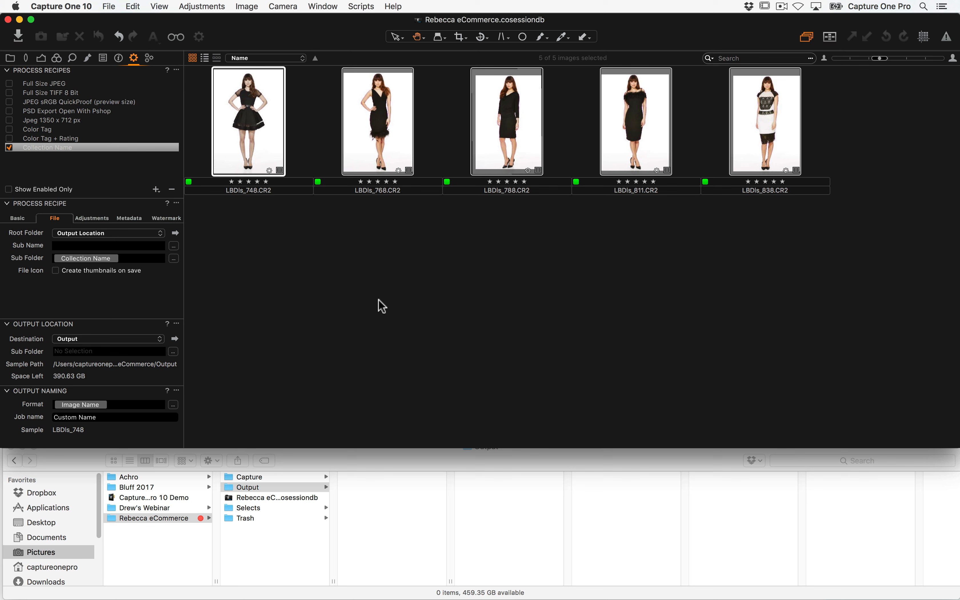
left_click(199, 37)
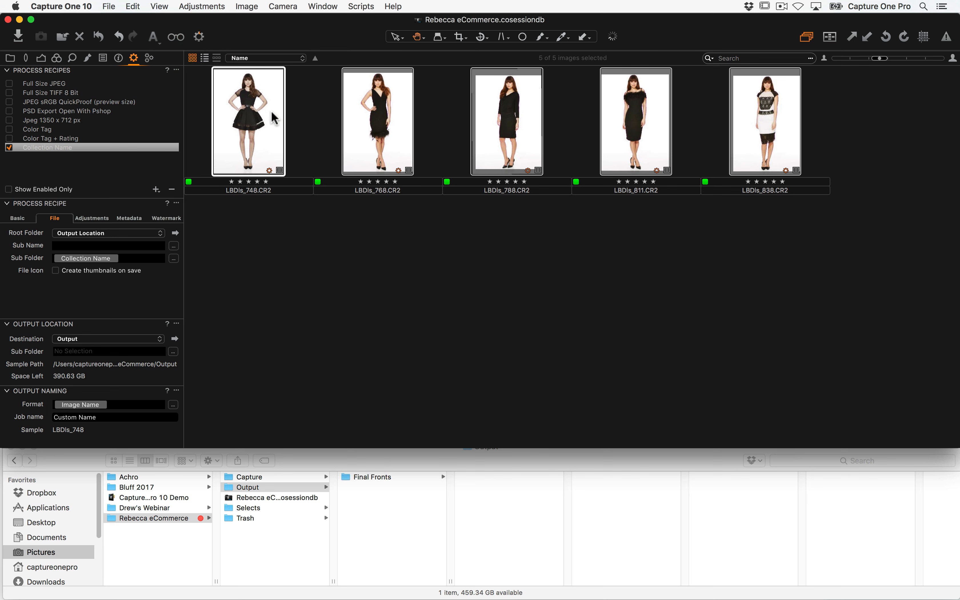
left_click(383, 478)
left_click(383, 478)
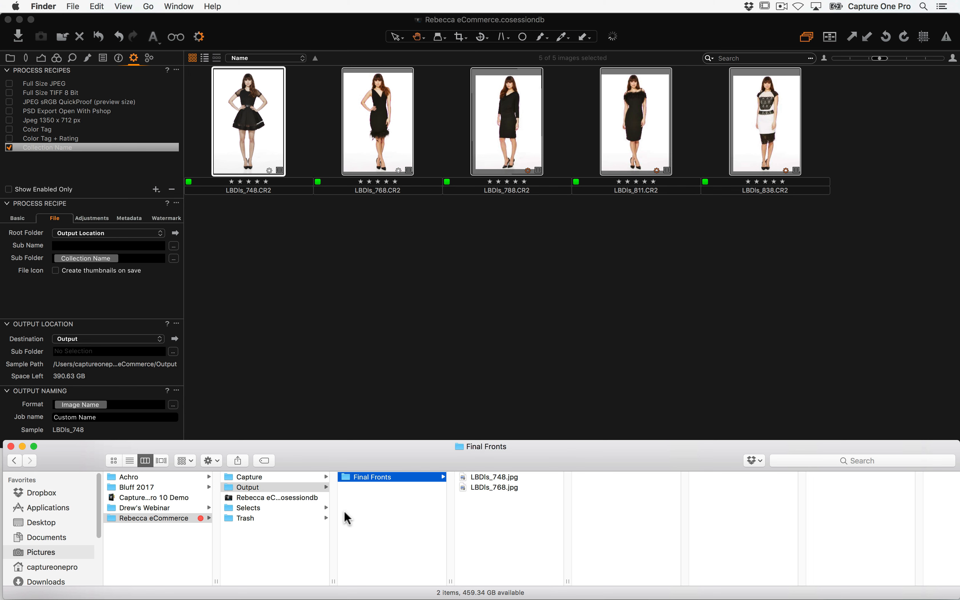
Return to Capture One, display the Final Rears album and process all its images
left_click(12, 58)
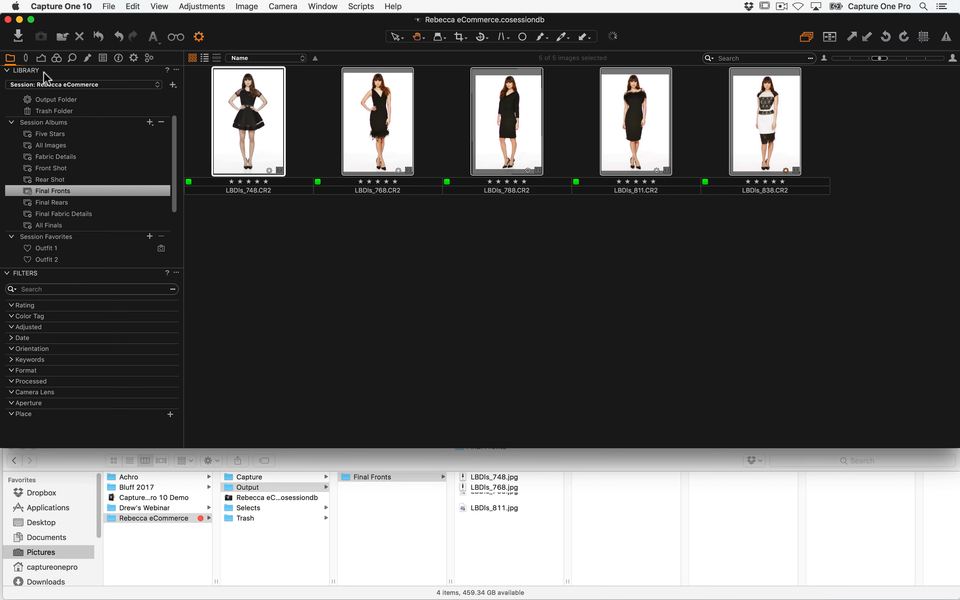
left_click(91, 205)
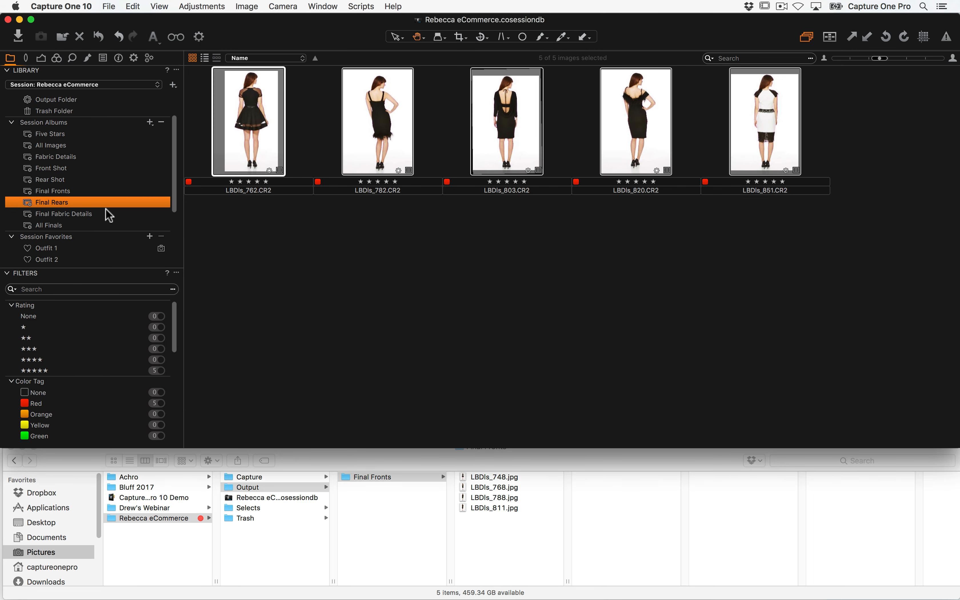
left_click(396, 282)
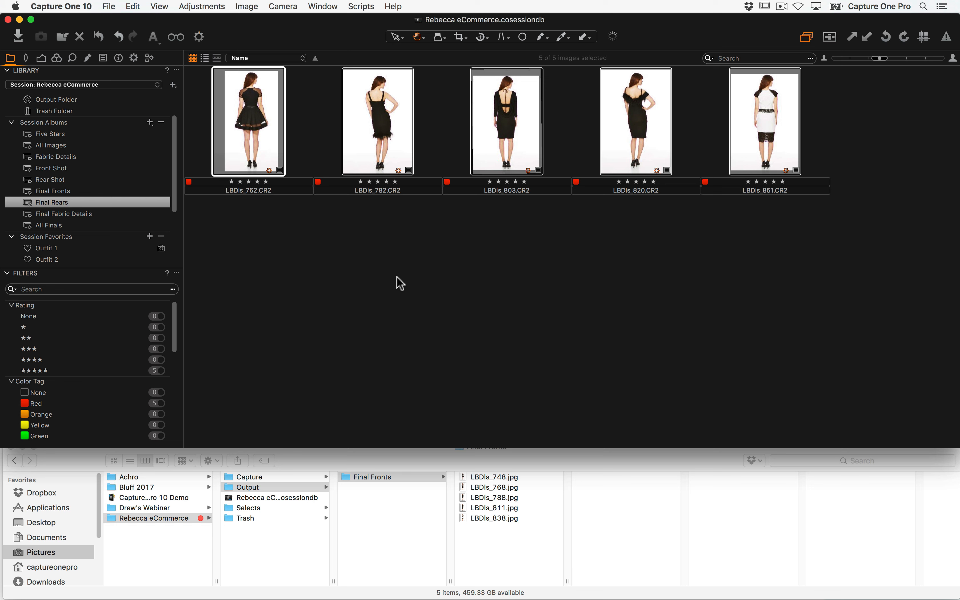
Process all the images of the Final Fabric Details album and open their output folder in Finder
left_click(103, 215)
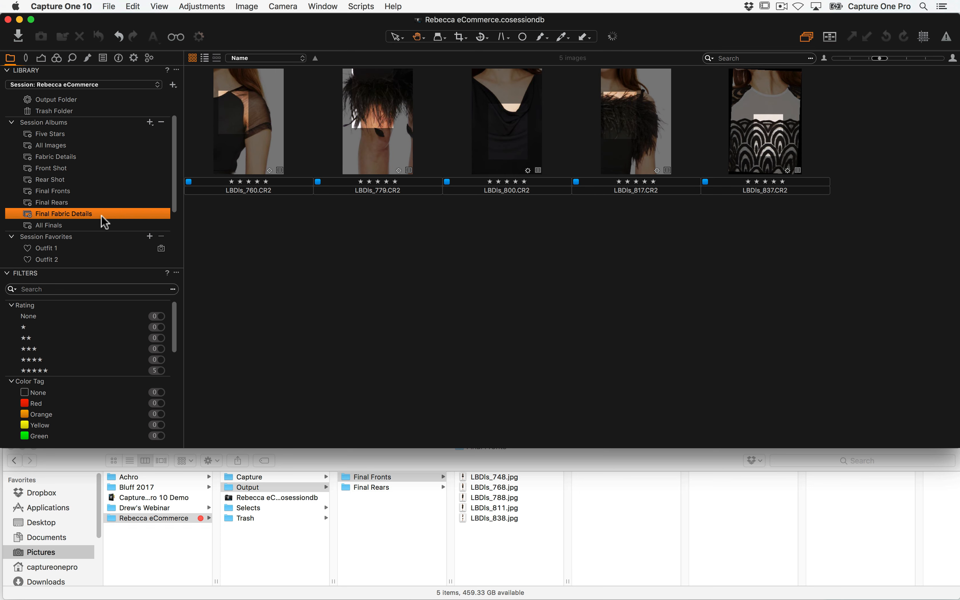
left_click(361, 286)
key("super+a")
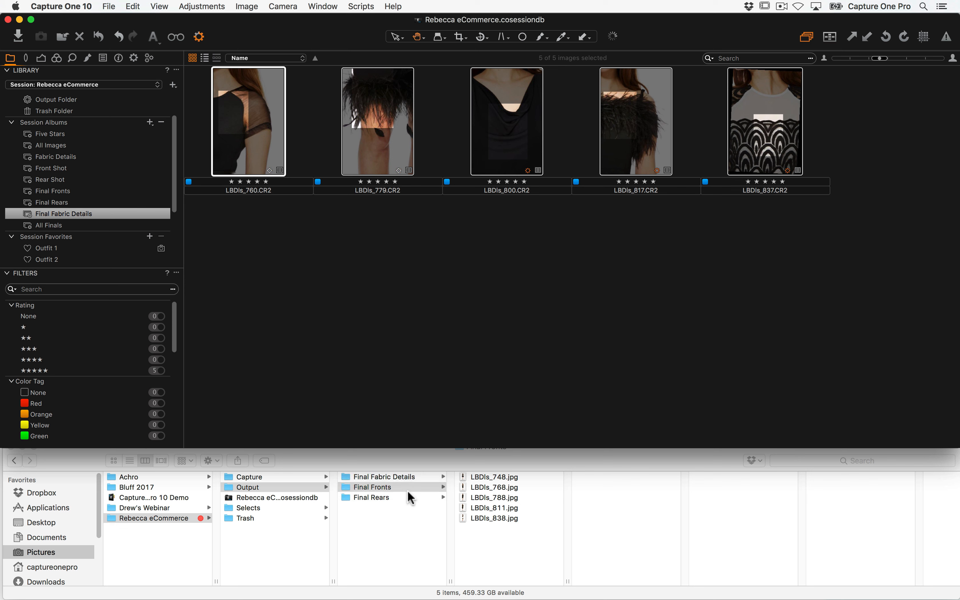
left_click(398, 477)
left_click(404, 478)
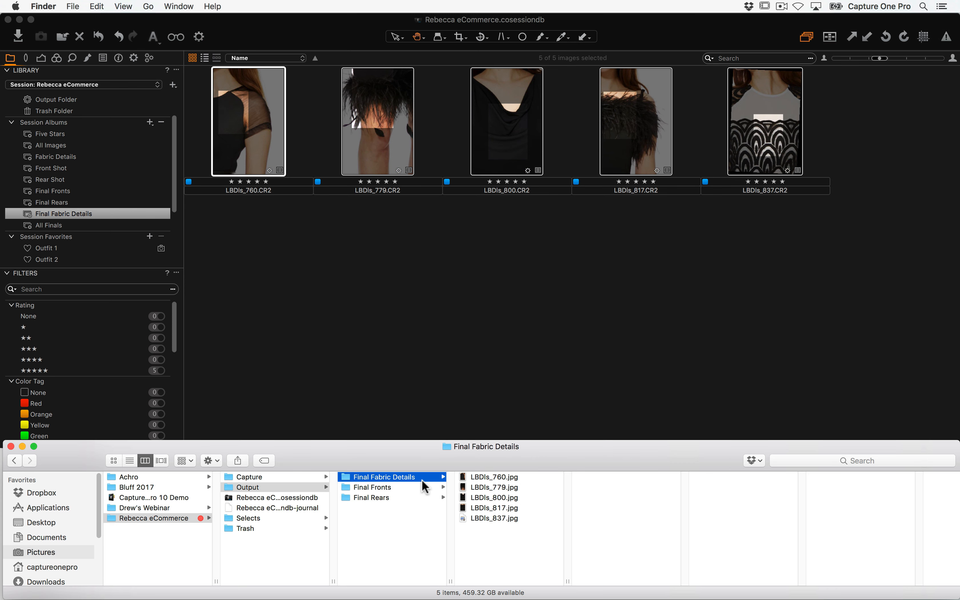
Check the Final Fronts and Final Rears output folders, and disable the Collection Name recipe in Capture One
left_click(416, 488)
left_click(391, 499)
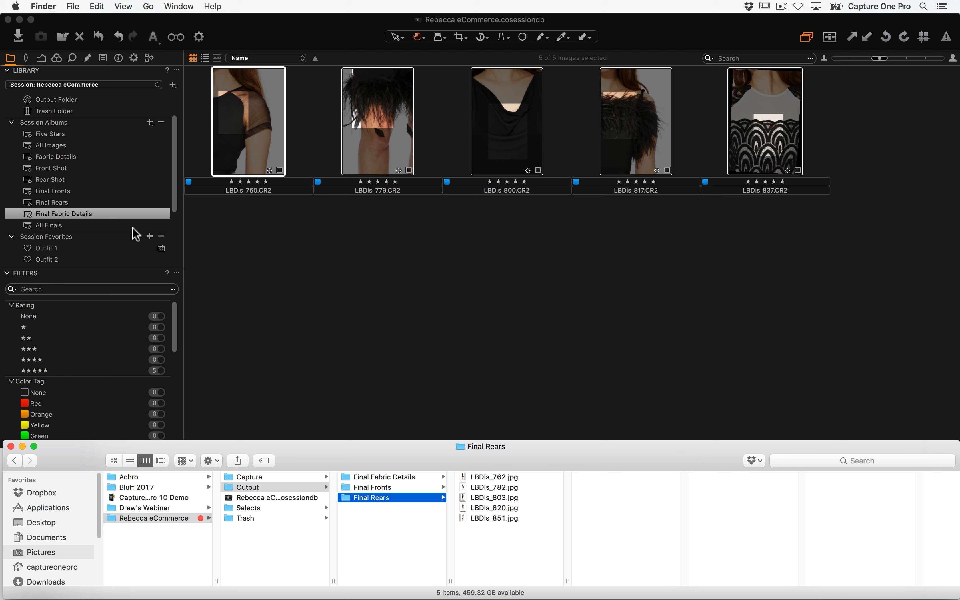
left_click(51, 191)
left_click(134, 58)
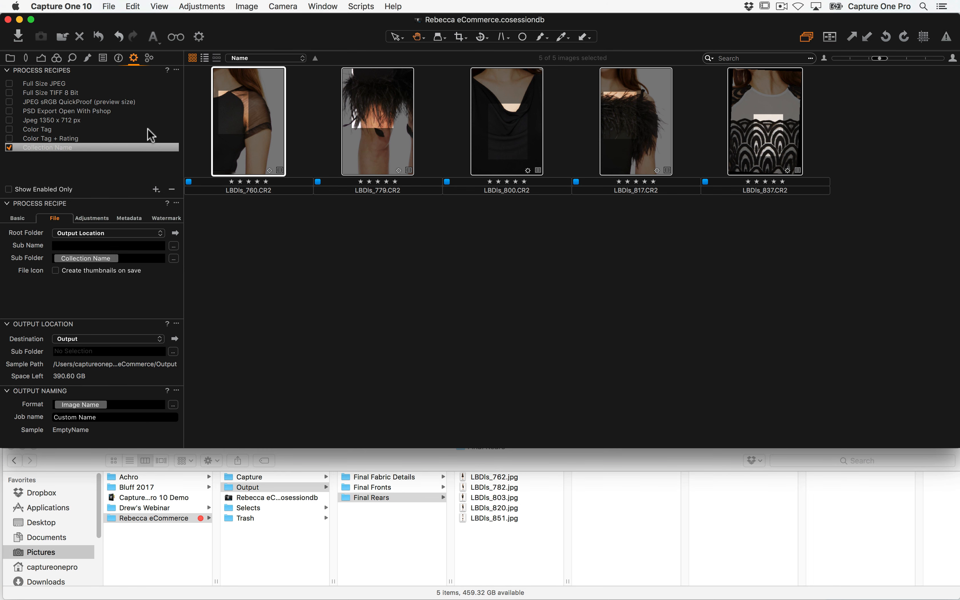
left_click(9, 147)
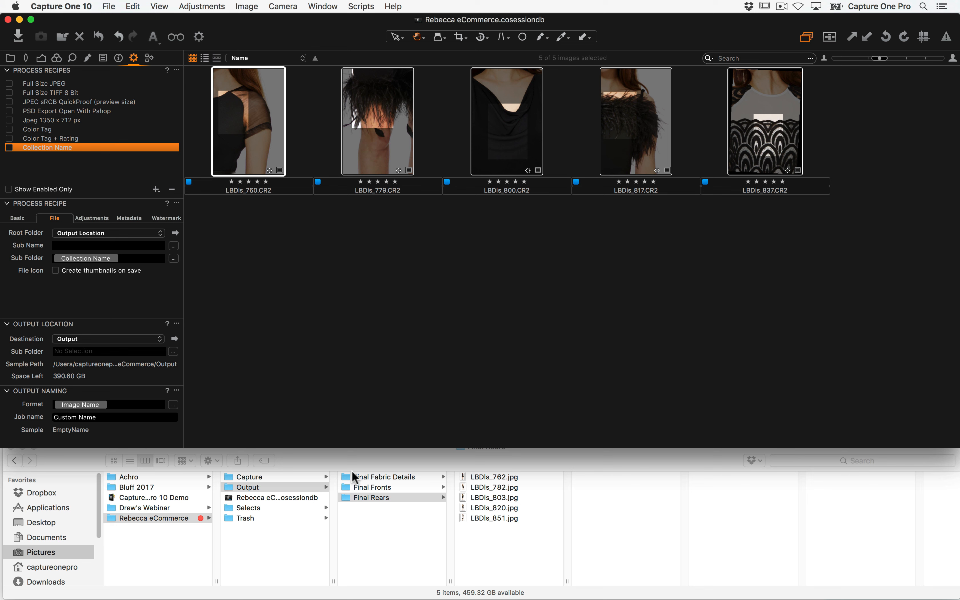
Switch to Finder, check the Capture folder and delete the Final Fabric Details, Final Fronts and Final Rears folders from Output
left_click(277, 486)
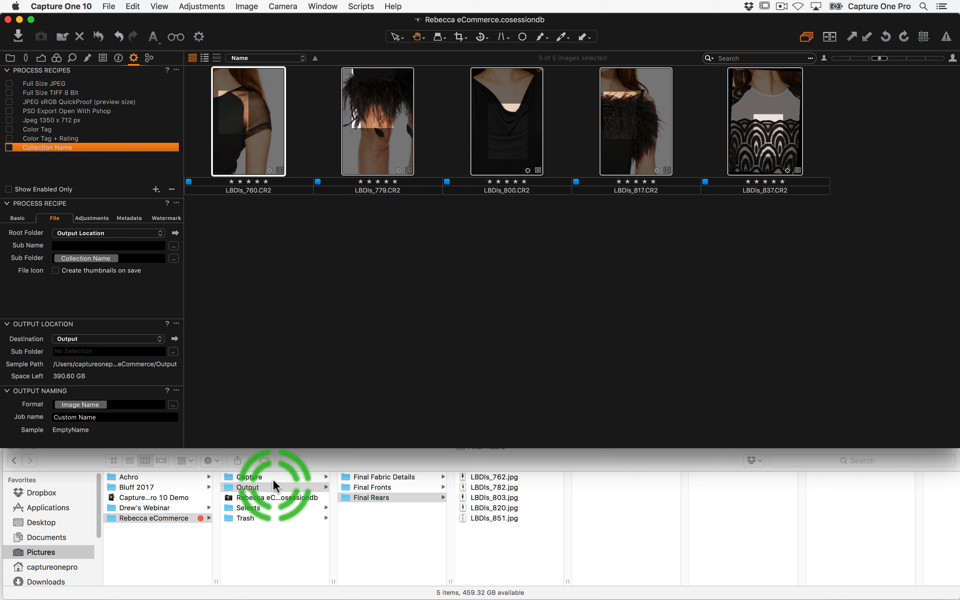
left_click(277, 477)
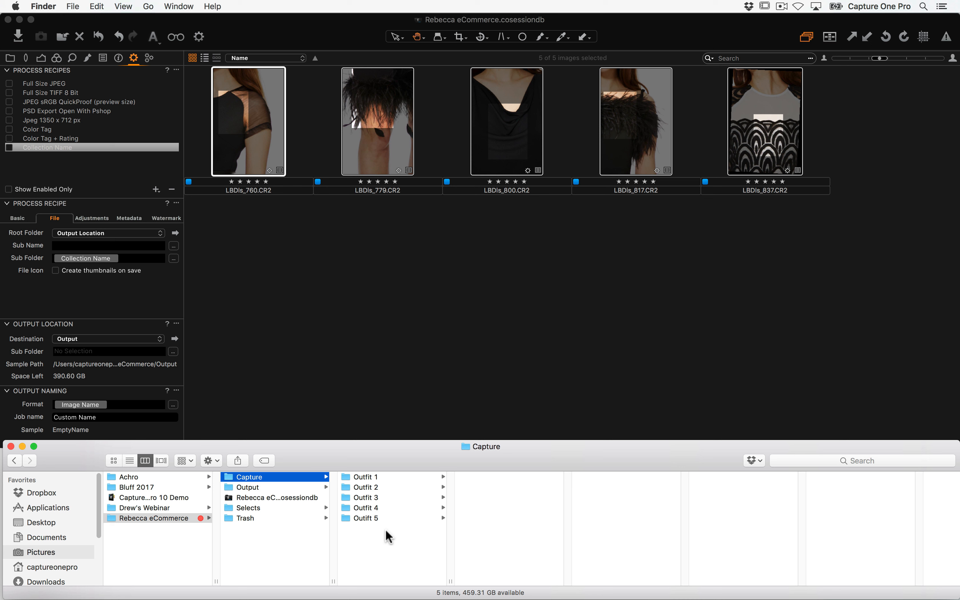
left_click(256, 487)
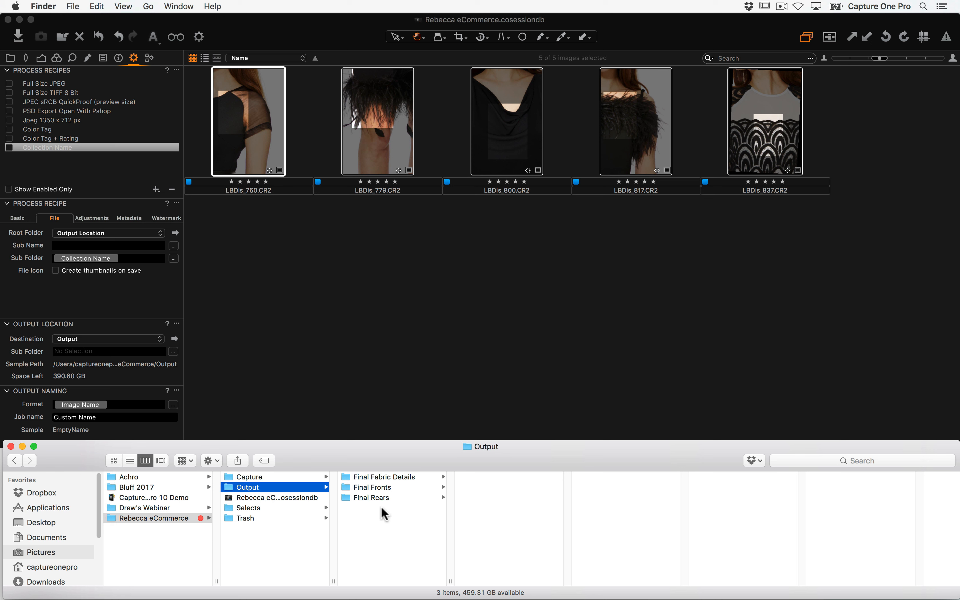
left_click(383, 478)
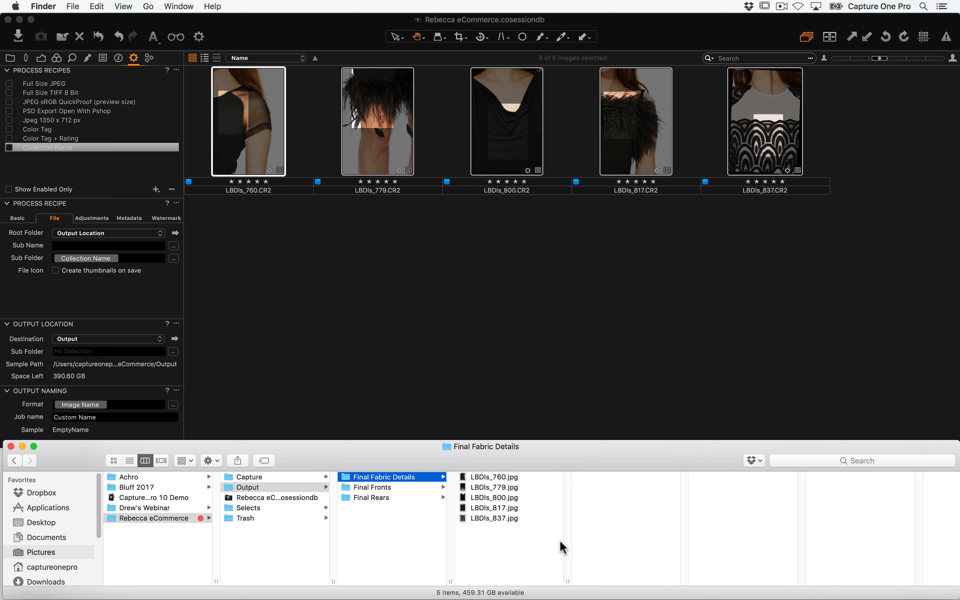
left_click_drag(405, 543, 371, 438)
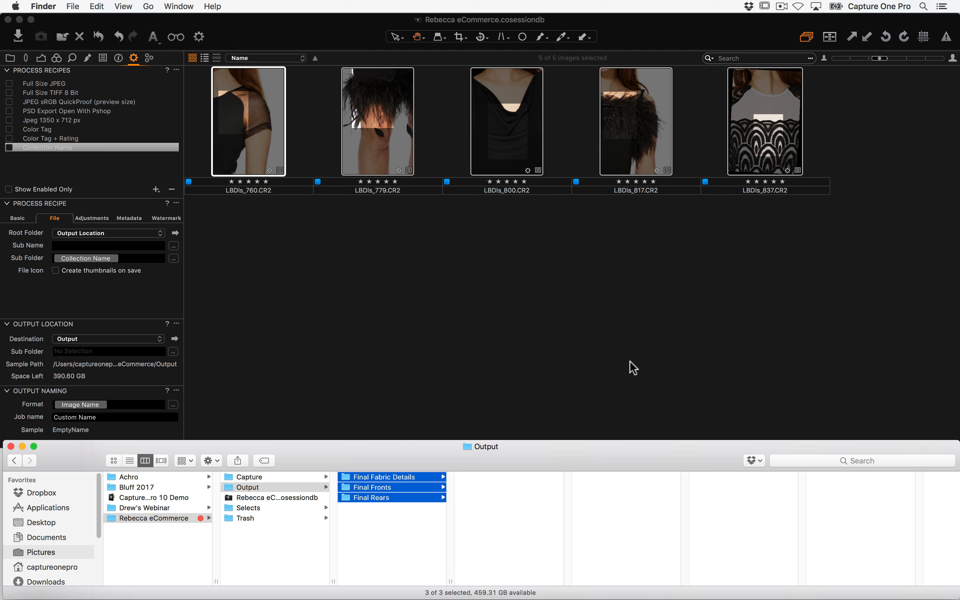
key("super+BackSpace")
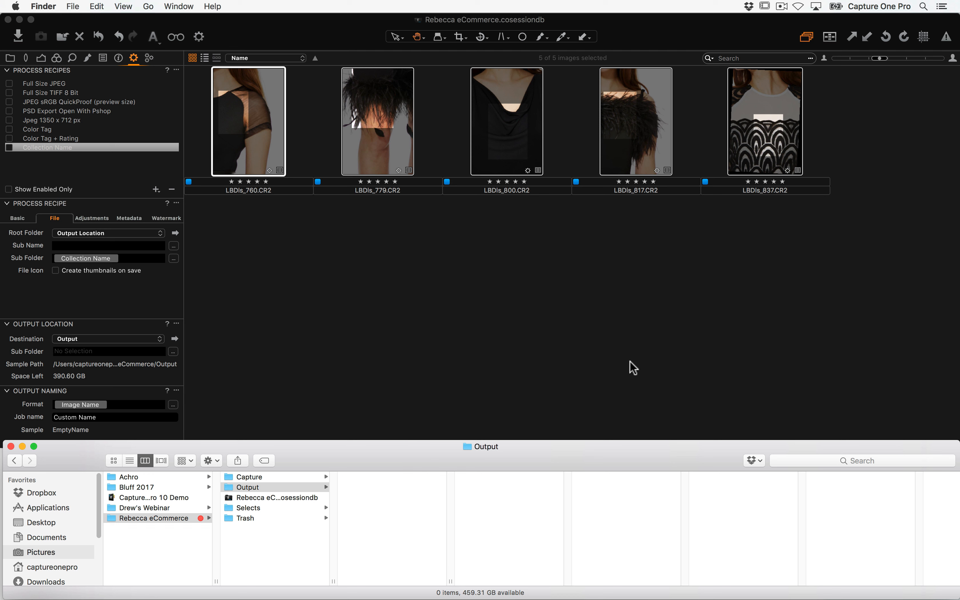
Return to Capture One and add a process recipe named Session Sub Path with the JPEG QuickProof format
left_click(148, 188)
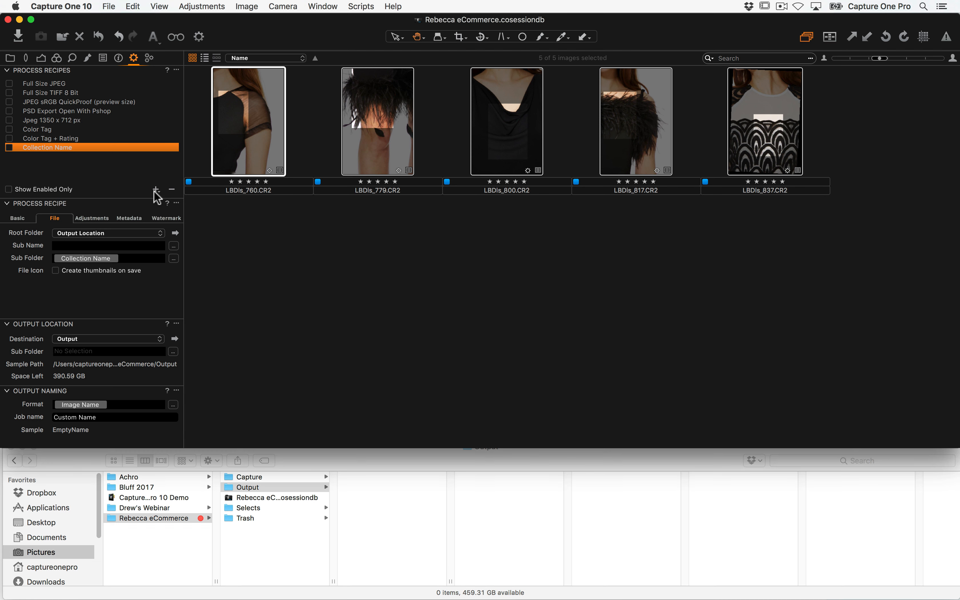
left_click(155, 190)
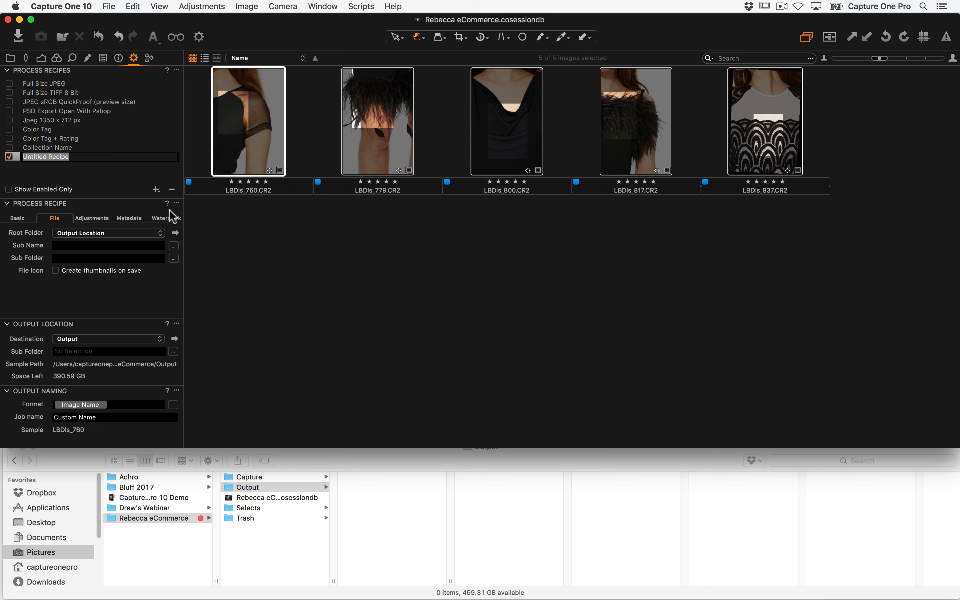
type("Session Sub Path")
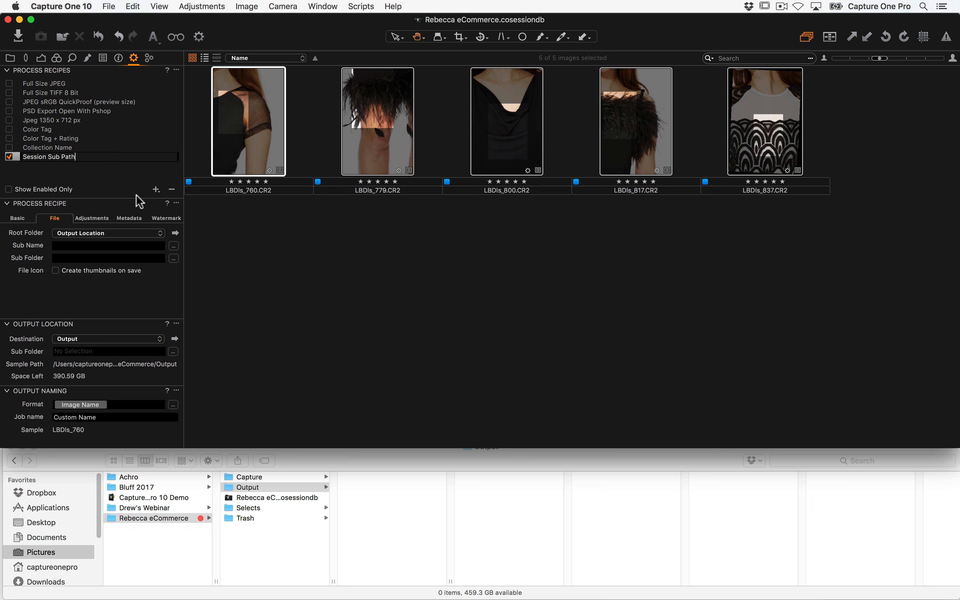
key("Return")
left_click(26, 220)
left_click(73, 234)
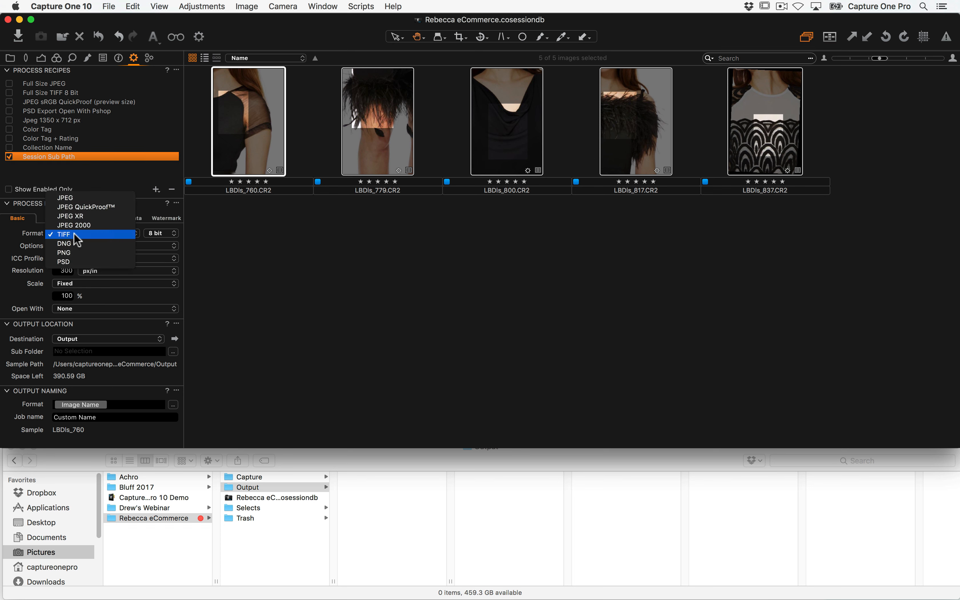
left_click(90, 207)
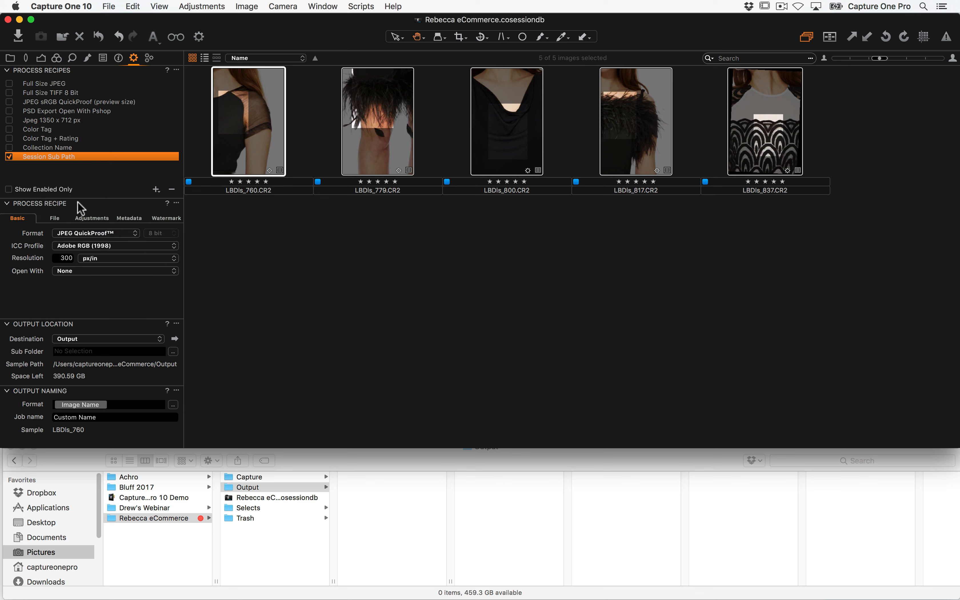
Set the Session Sub Path recipe's sub folder to the Session Sub Path token
left_click(54, 219)
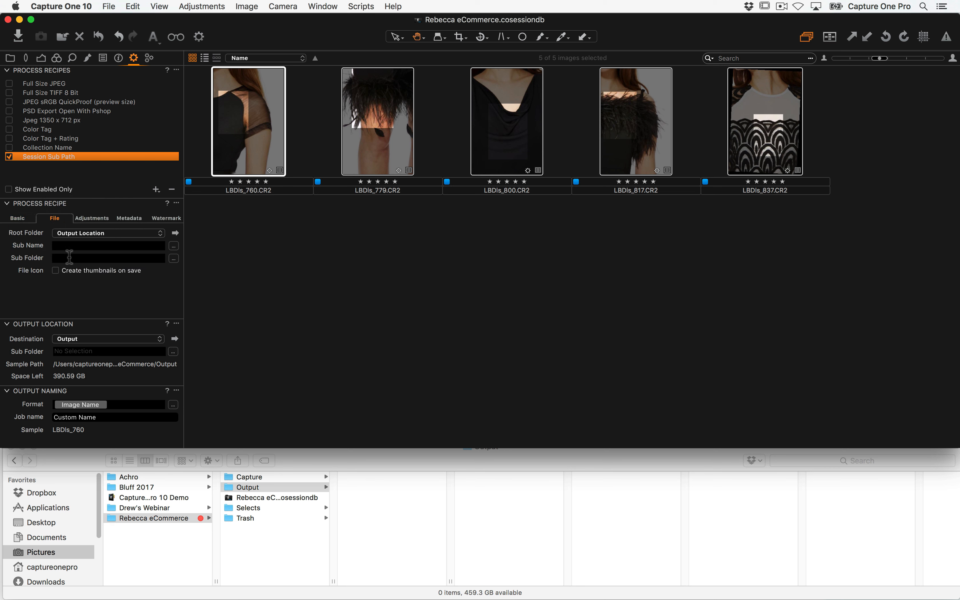
left_click(69, 257)
type("S")
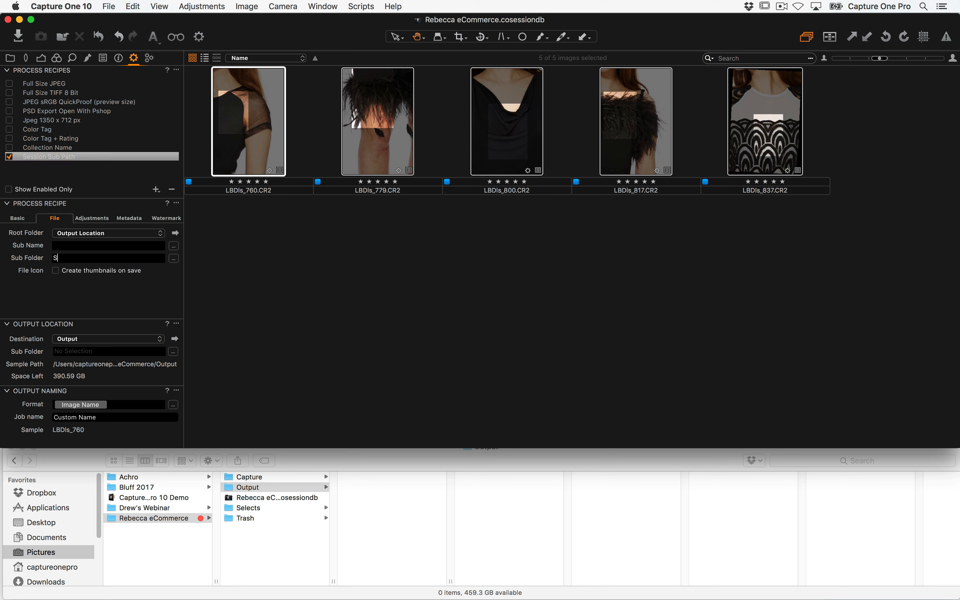
type("ess")
key("Down")
key("Down")
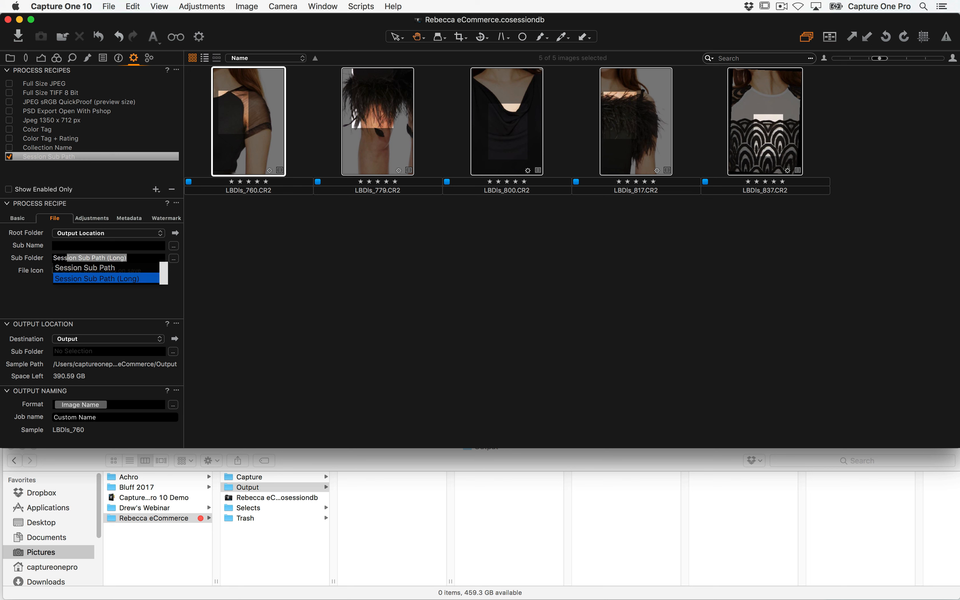
key("Up")
key("Return")
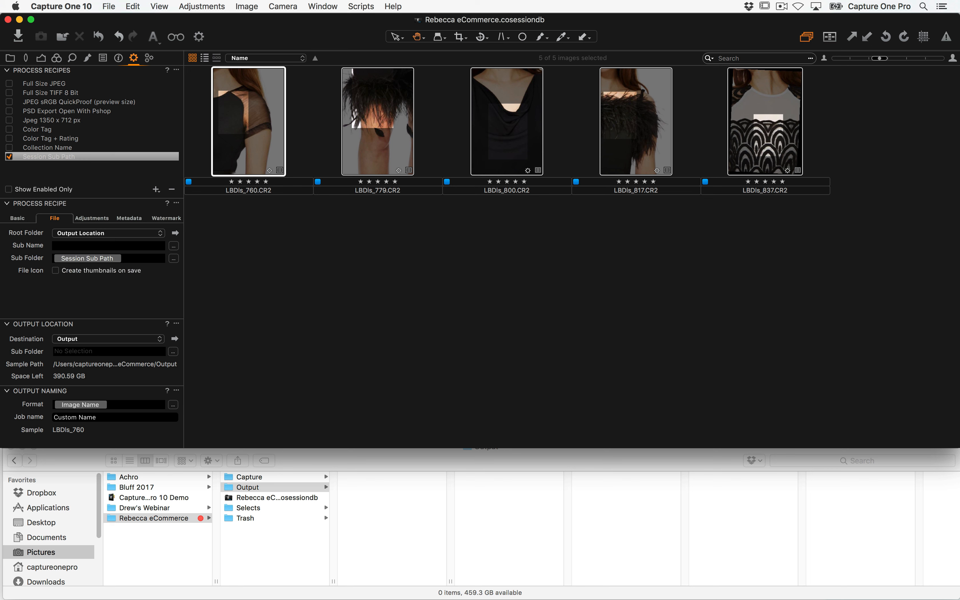
Switch to Finder and examine the Outfit 1 folder inside the session's Capture folder
left_click(290, 481)
left_click(288, 478)
left_click(380, 478)
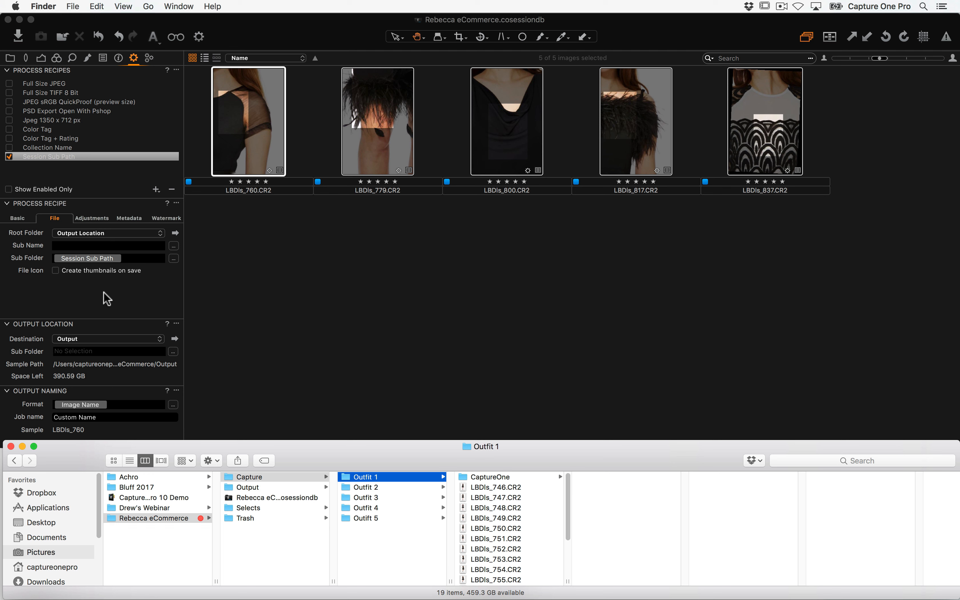
Return to Capture One, display the All Finals album and bring back the process recipe settings
left_click(108, 299)
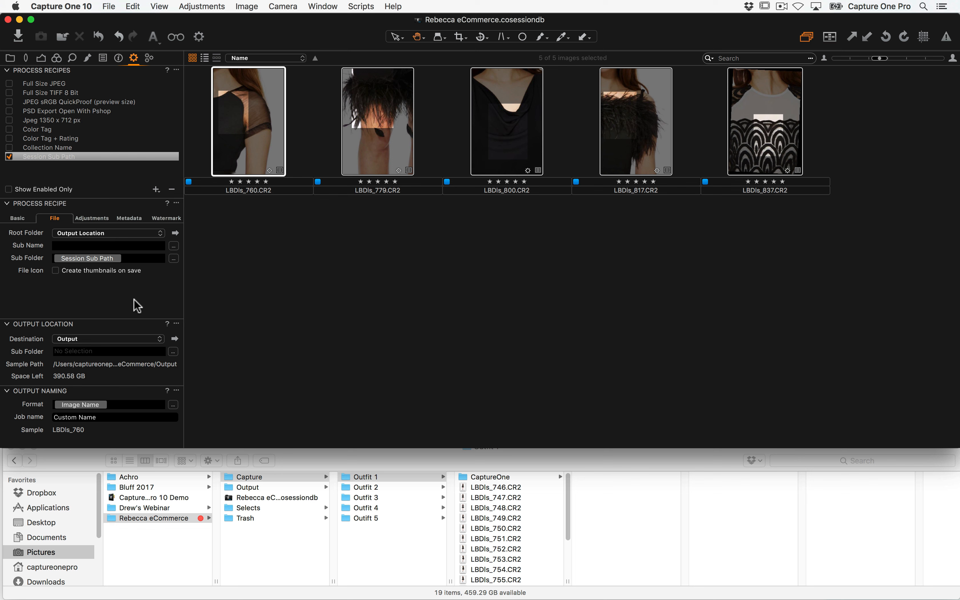
left_click(10, 58)
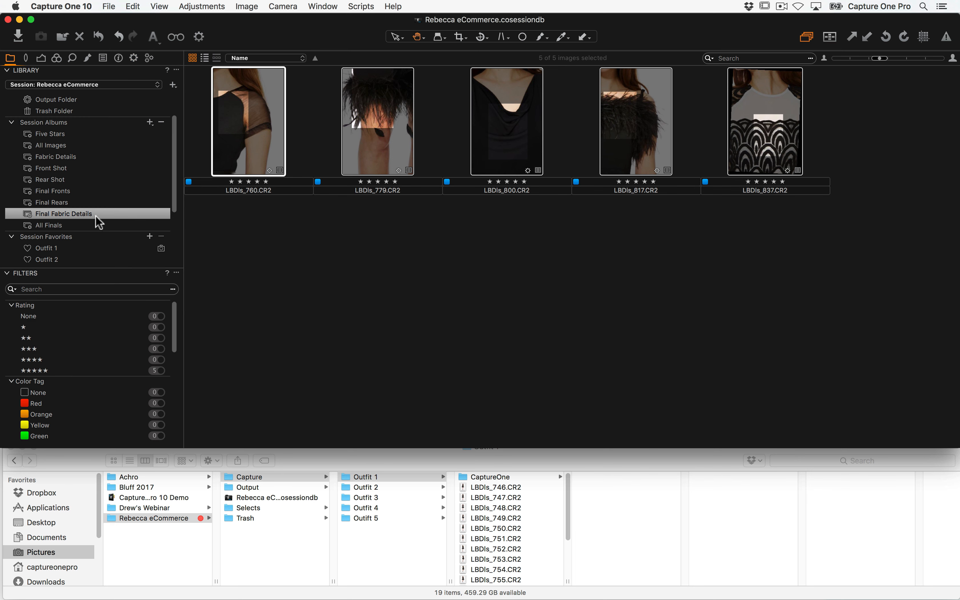
left_click(75, 225)
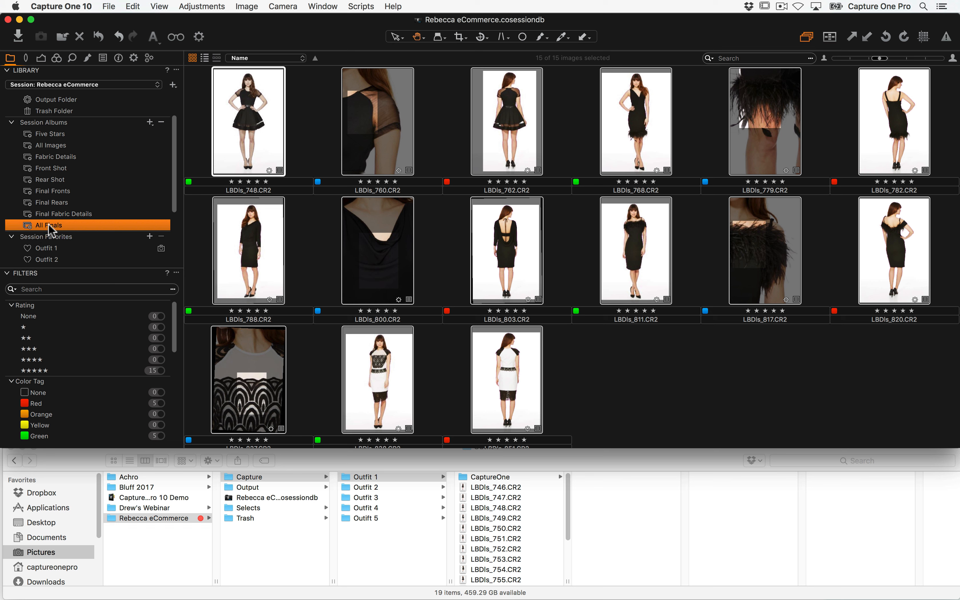
left_click(134, 59)
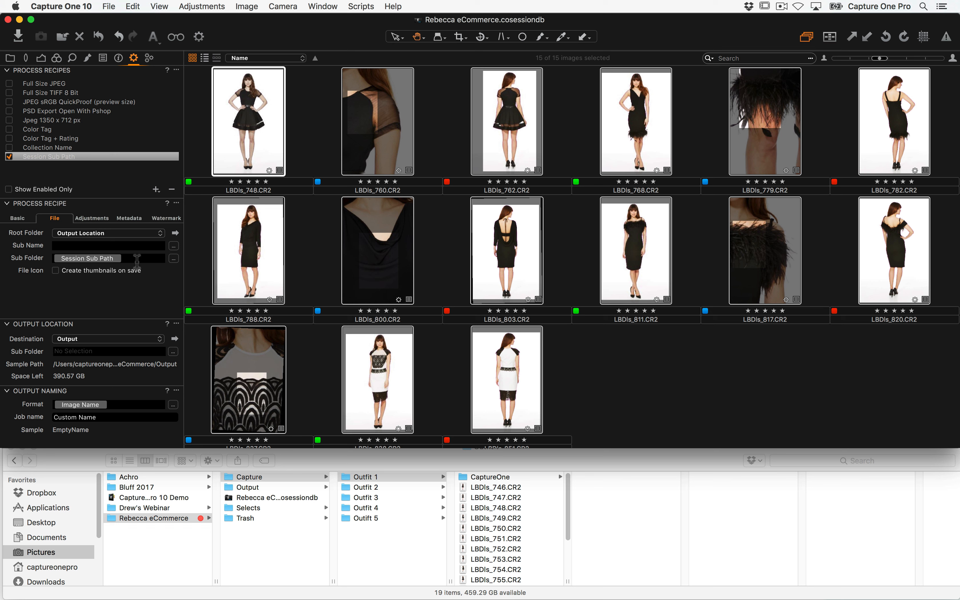
left_click(270, 486)
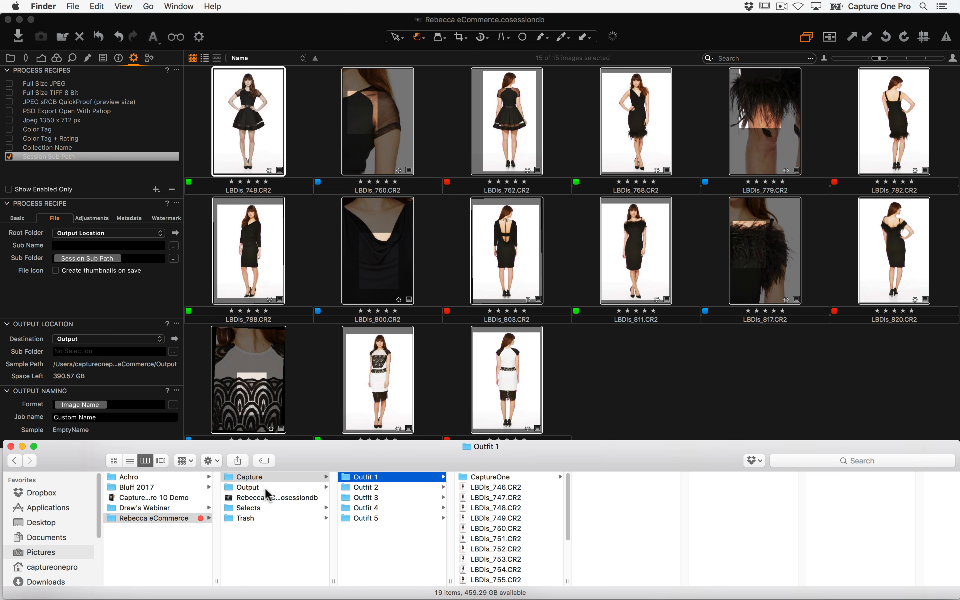
left_click(257, 487)
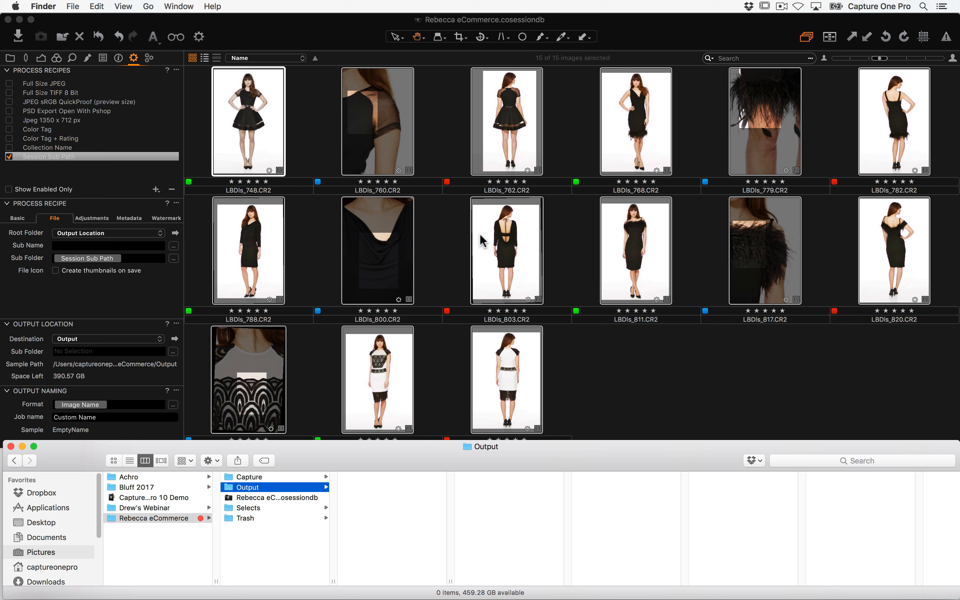
key("super+d")
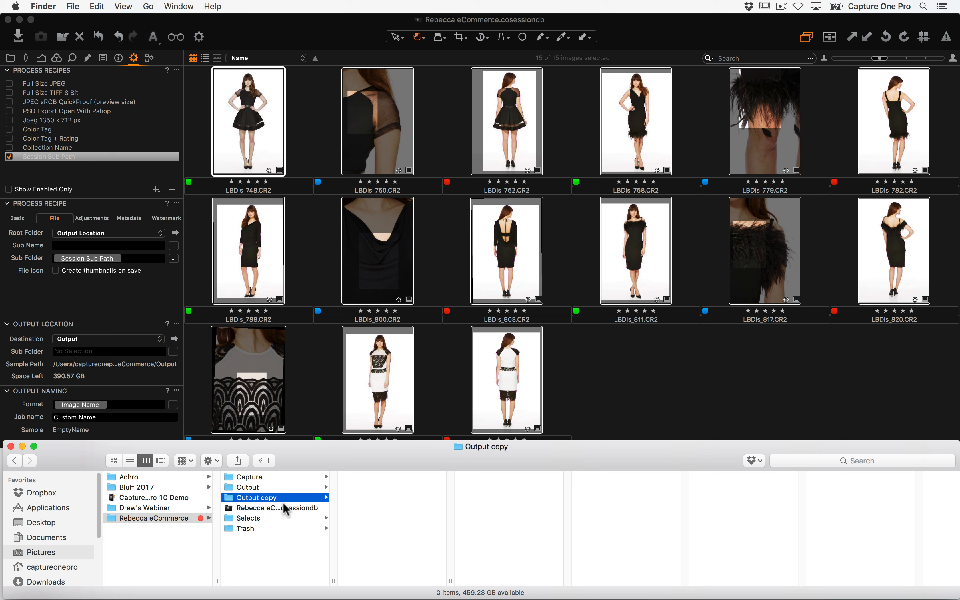
key("super+BackSpace")
Process all the All Finals images in Capture One and open the session's Output folder in Finder
left_click(714, 369)
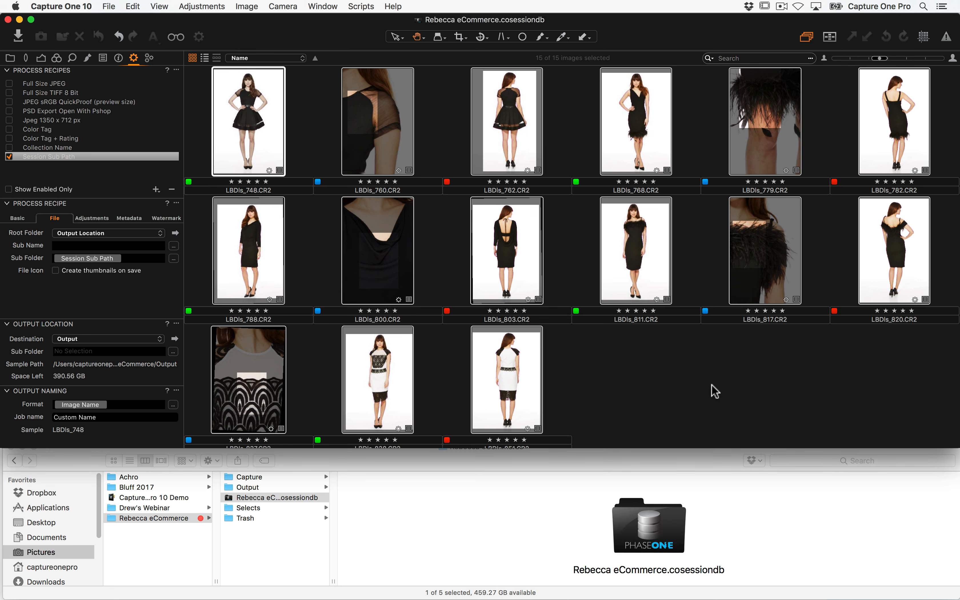
key("super+d")
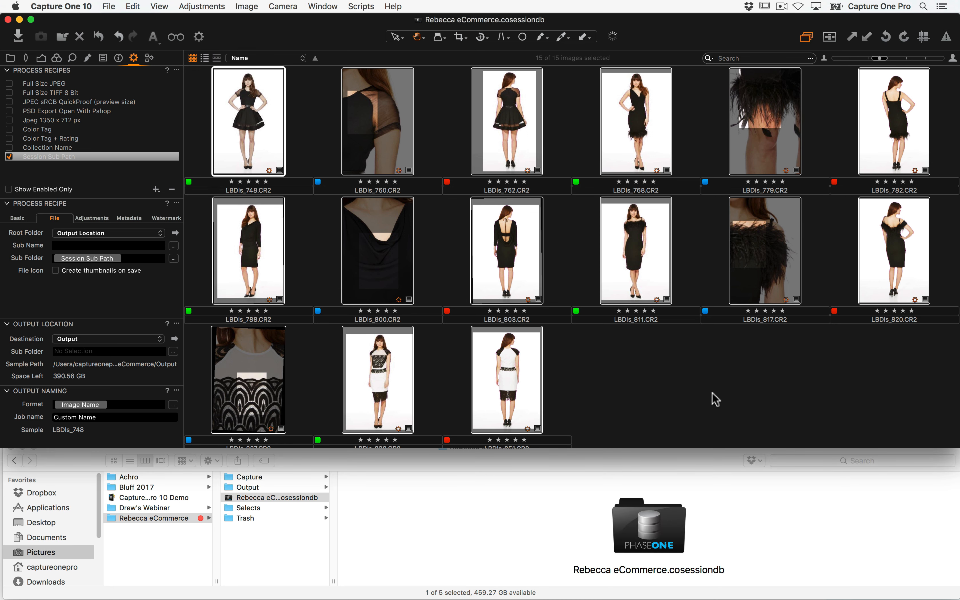
left_click(269, 485)
left_click(259, 487)
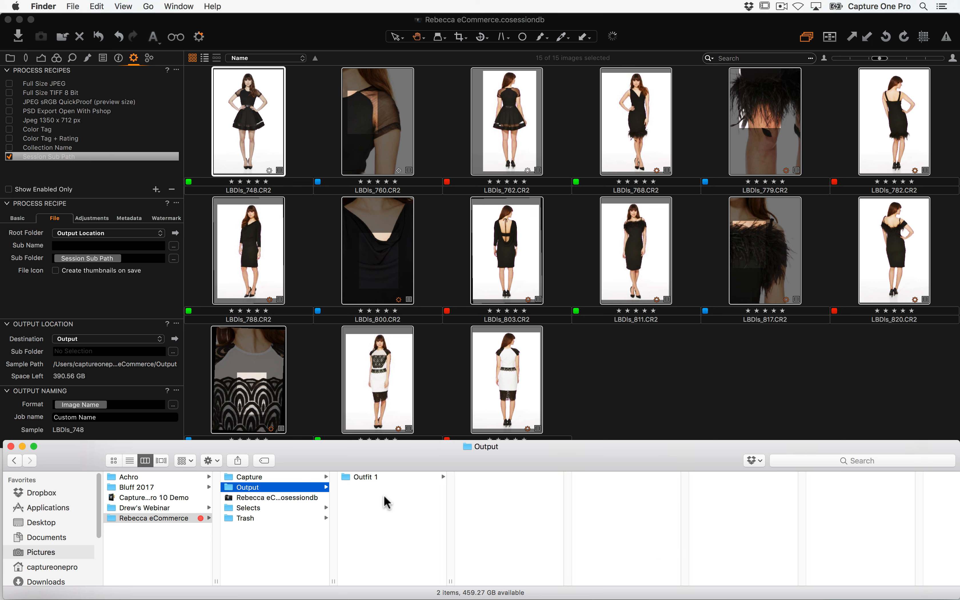
Examine the processed files in each of the five outfit folders inside Output
left_click(369, 478)
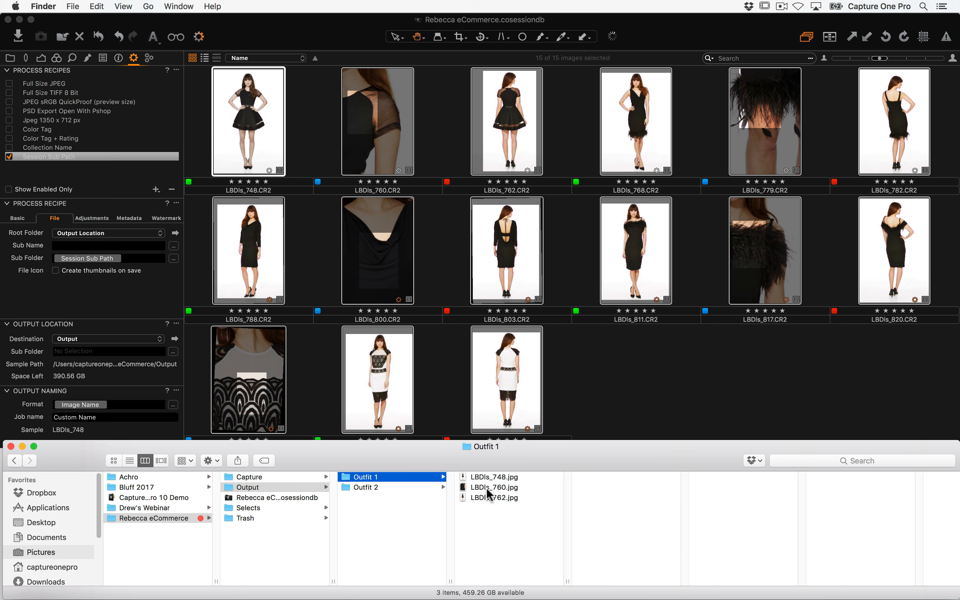
key("Down")
key("Down")
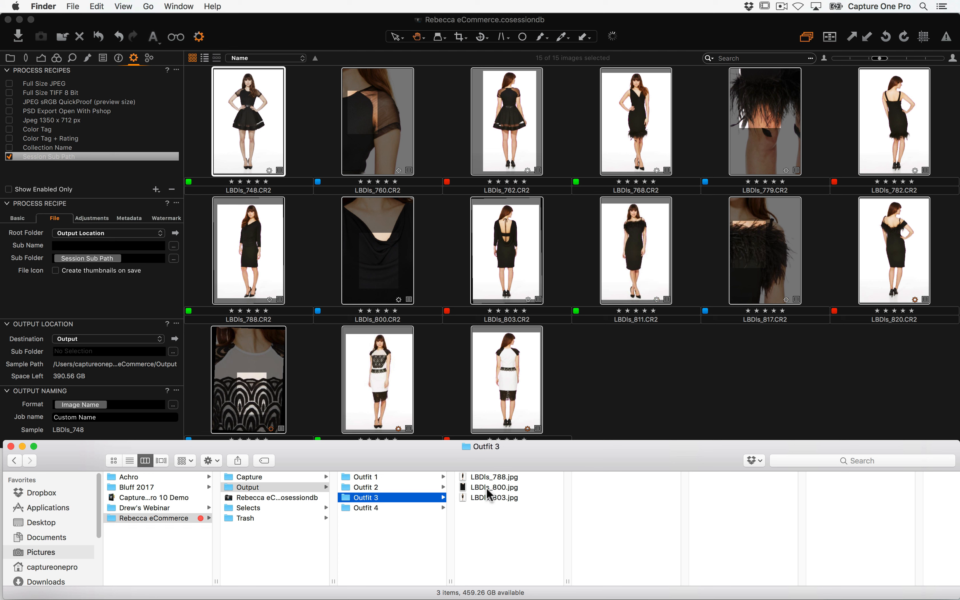
key("Down")
key("Down")
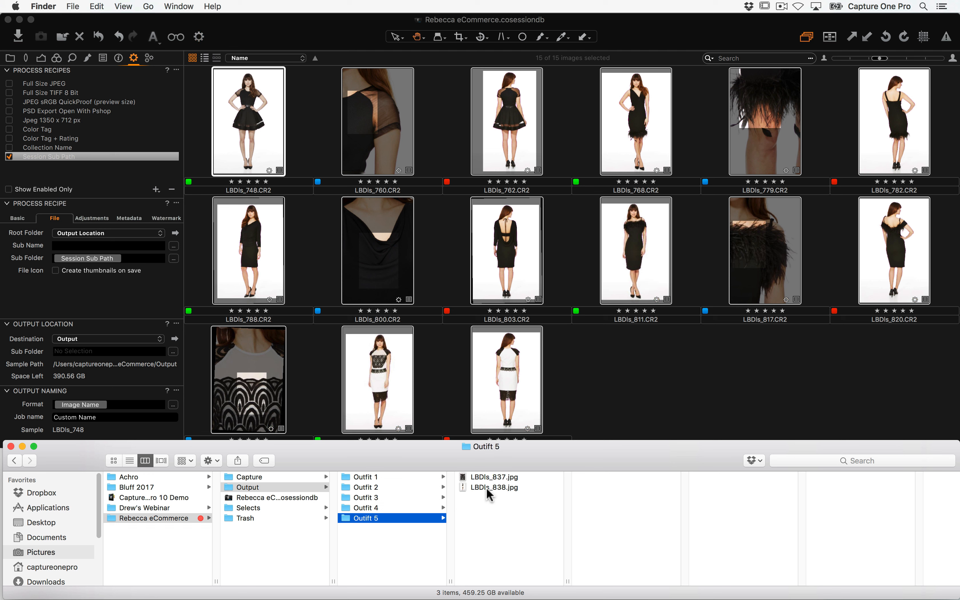
Return to Capture One, display the Outfit 1 favorite and filter its images to the Green color tag
left_click(137, 262)
left_click(10, 58)
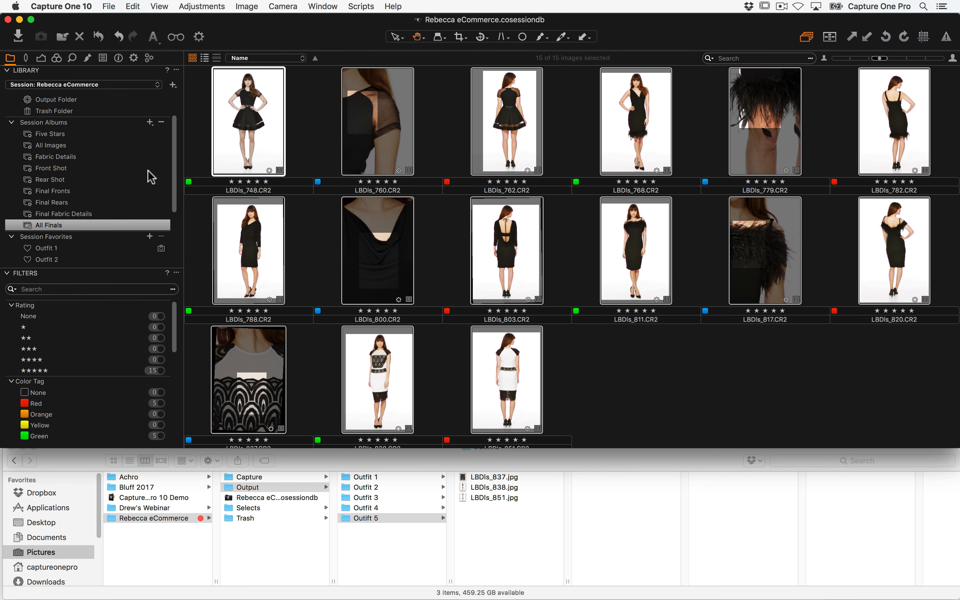
left_click(63, 250)
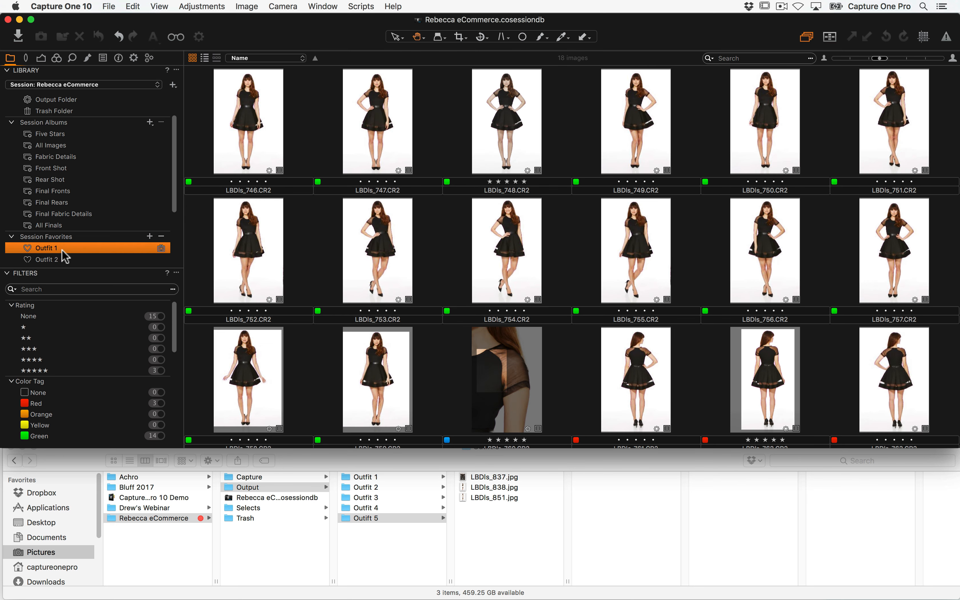
left_click(160, 436)
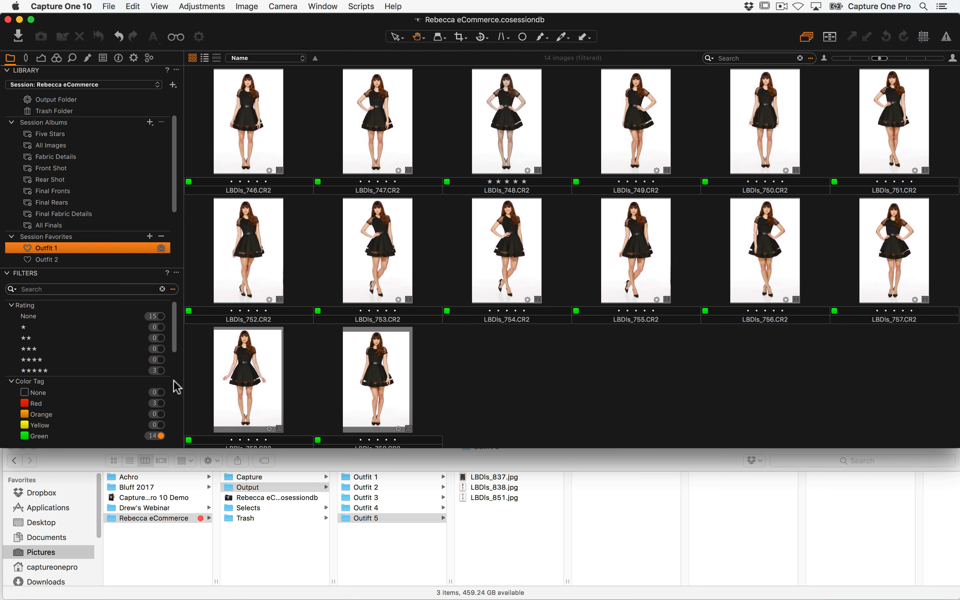
Filter the Outfit 1 favorite to its five-star images and remove the Green color tag filter
left_click(161, 370)
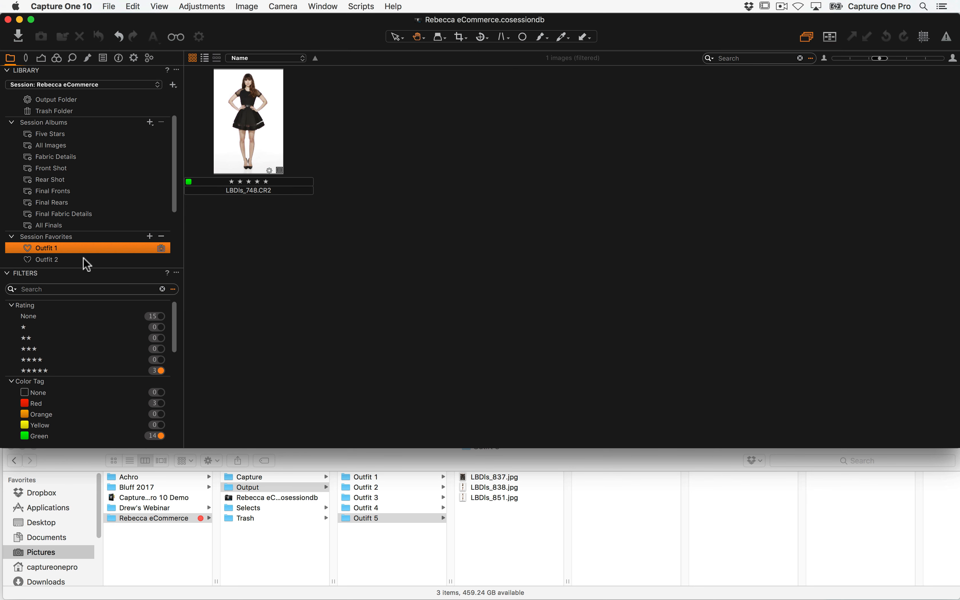
left_click(70, 260)
left_click(67, 245)
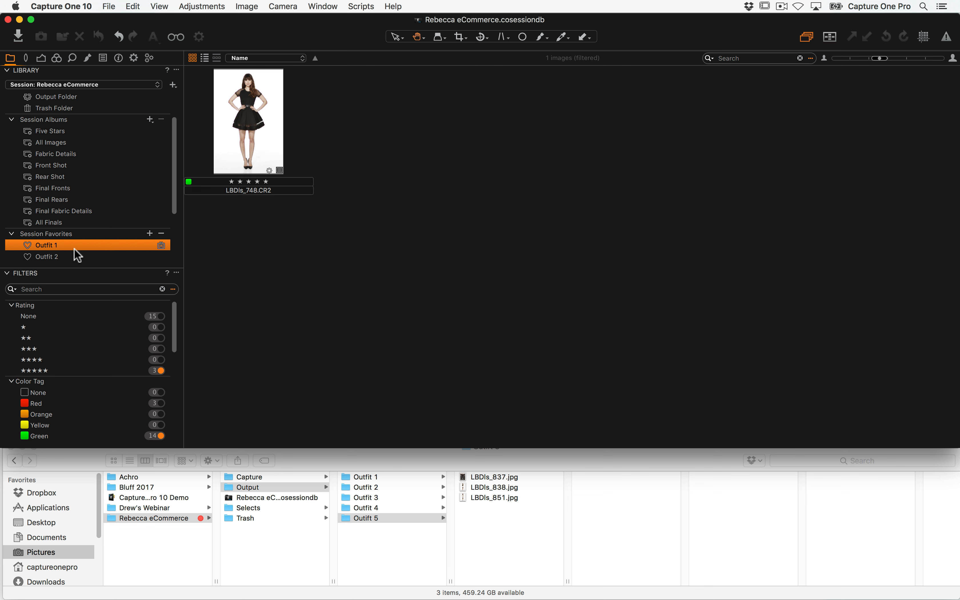
left_click(162, 289)
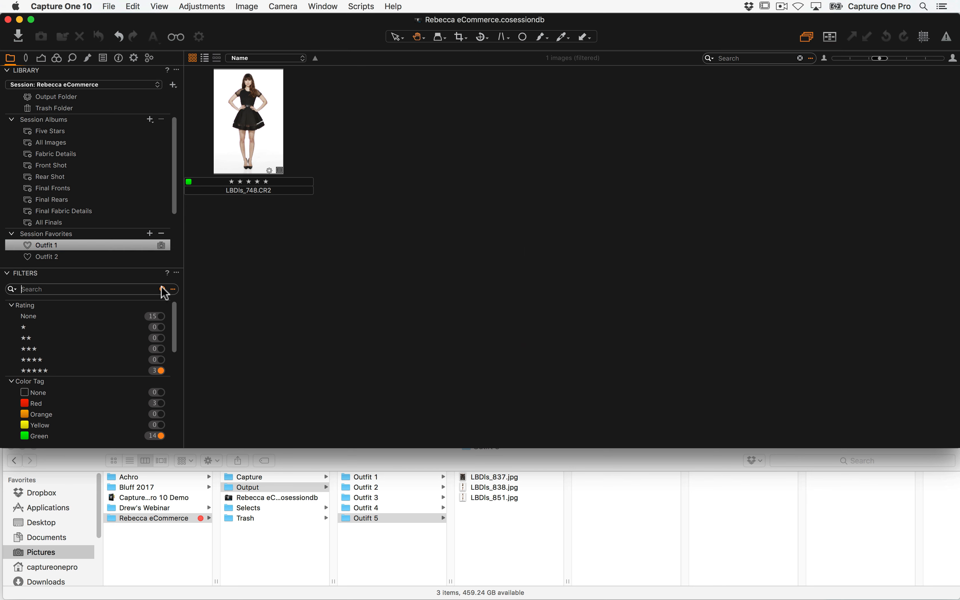
left_click(160, 370)
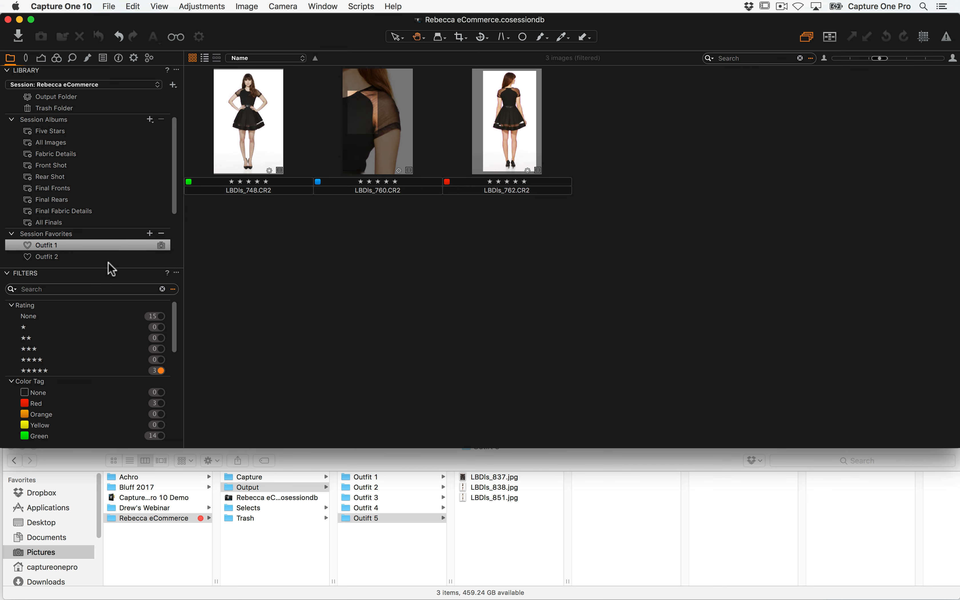
Display the Outfit 2 favorite, filter it to five-star images and clear the filter
left_click(70, 257)
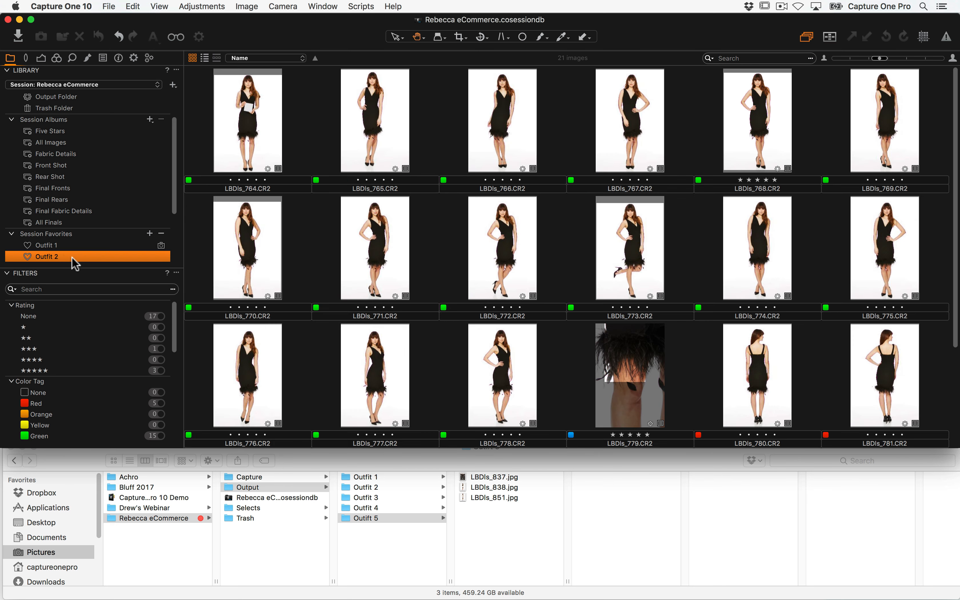
left_click(159, 371)
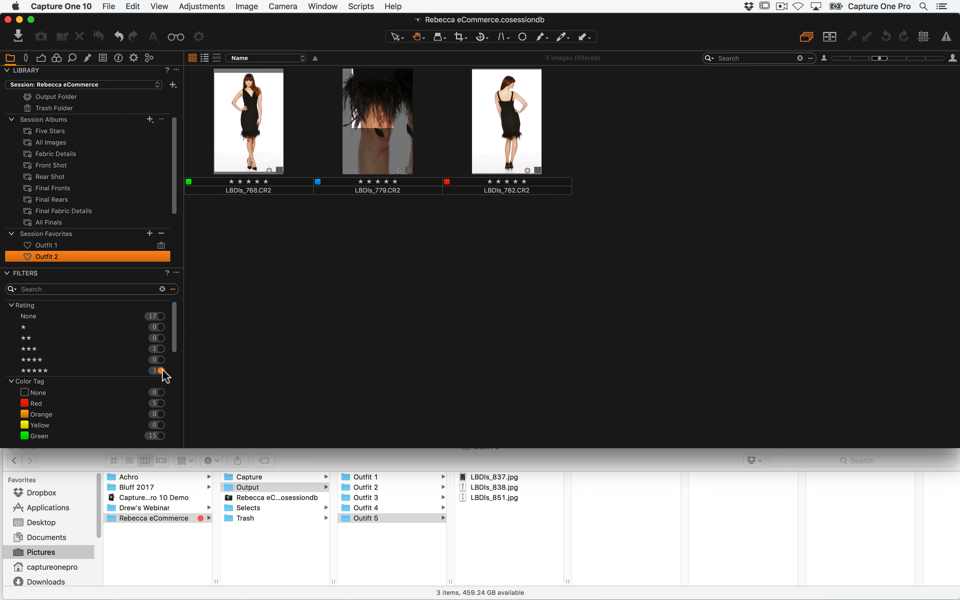
left_click(162, 289)
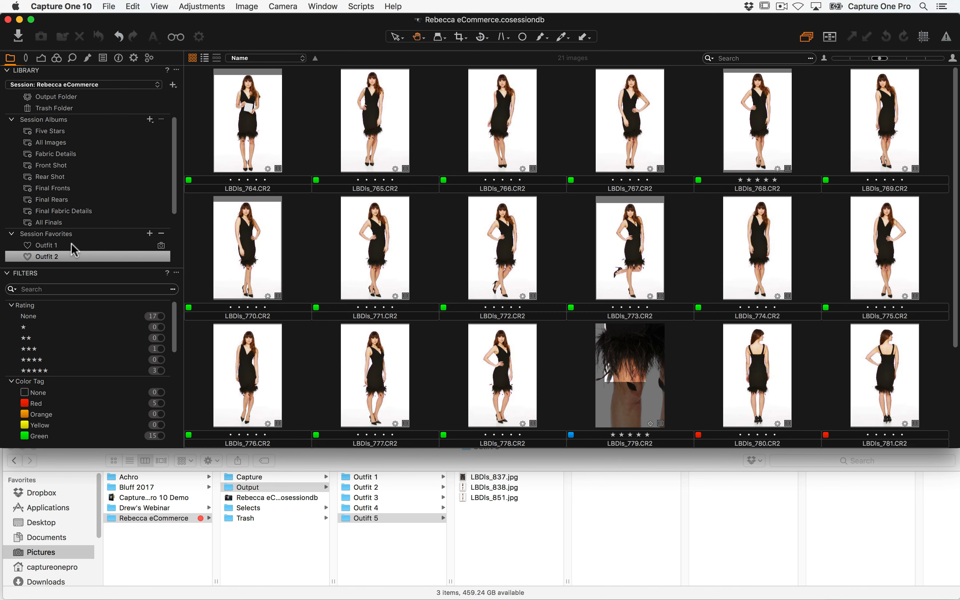
Display the All Finals album and bring back the process recipe settings
left_click(83, 221)
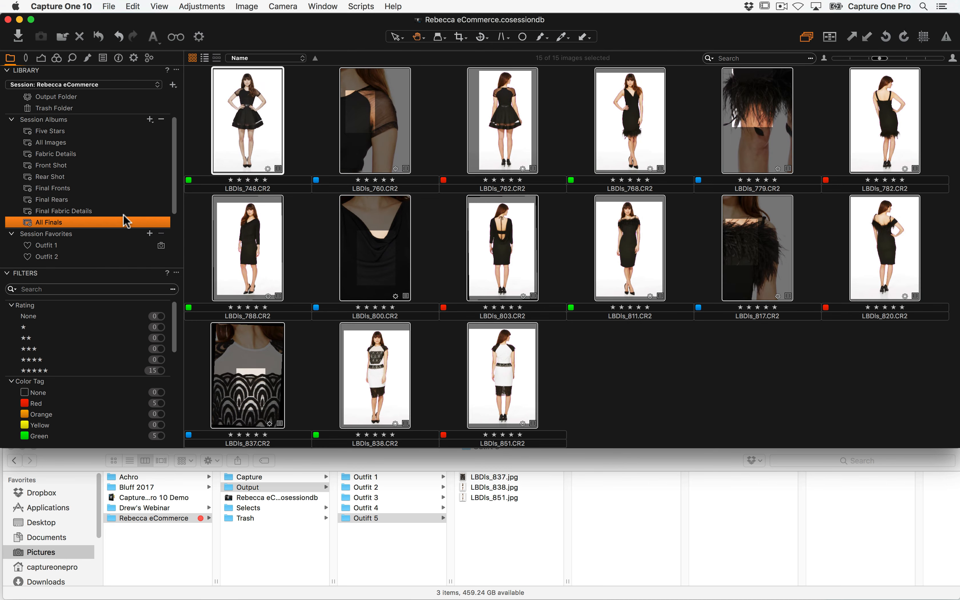
left_click(134, 58)
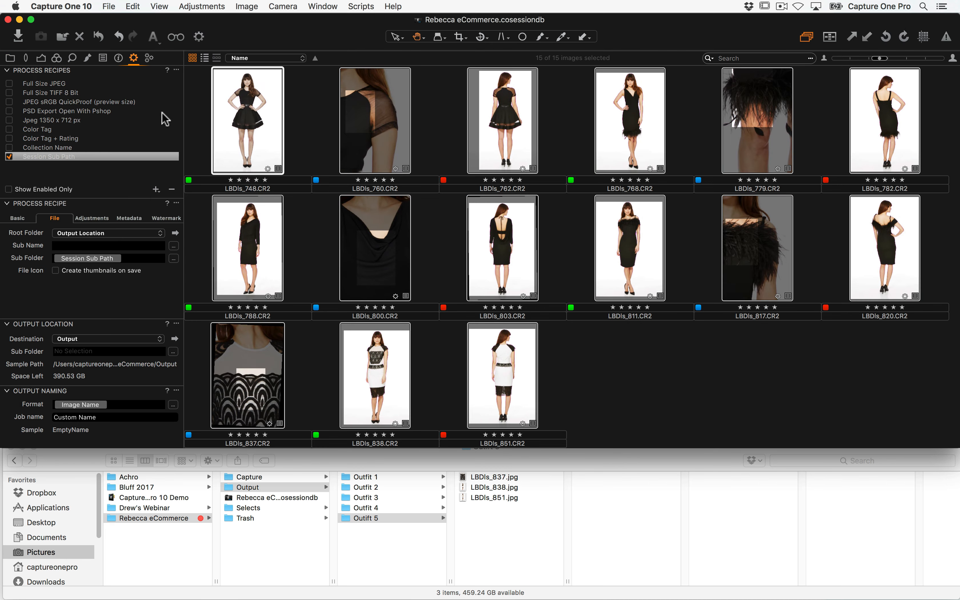
Compare the outfit subfolders inside the session's Capture and Output folders in Finder
left_click(285, 485)
left_click(323, 479)
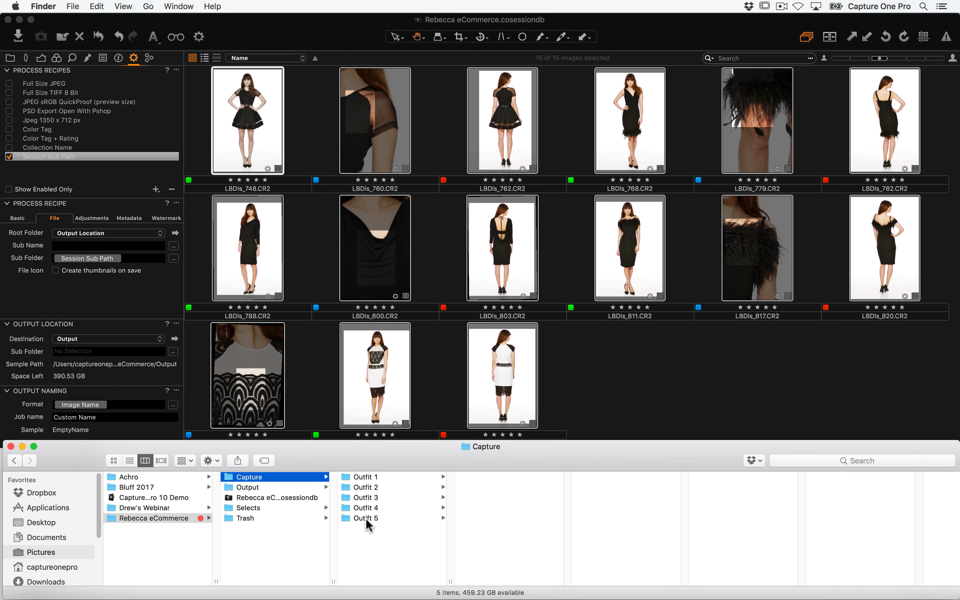
left_click(269, 488)
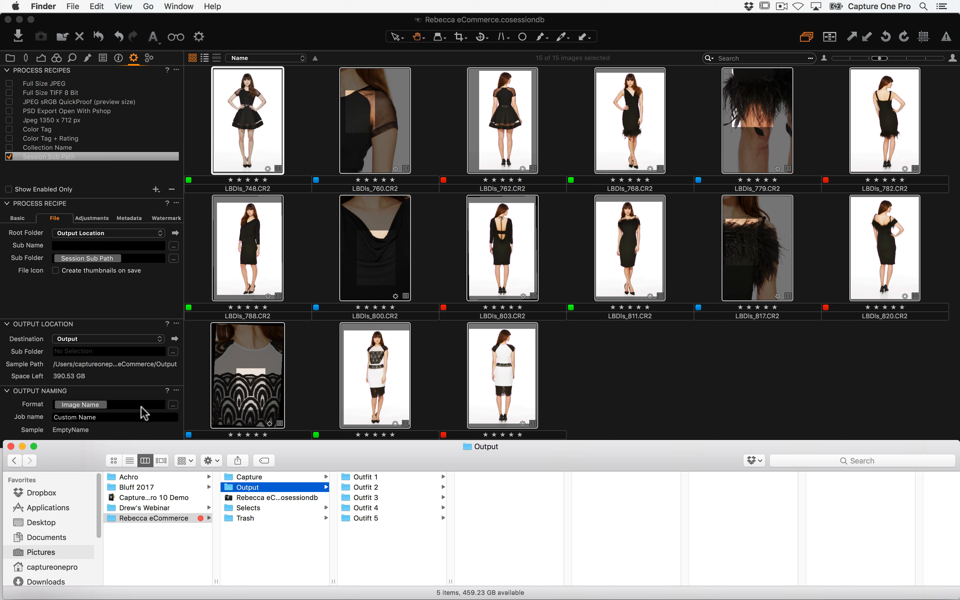
In Capture One, clear the recipe's sub folder, try the Session Sub Path (Long) token, and enter the Session Sub Path token again
left_click(135, 258)
key("BackSpace")
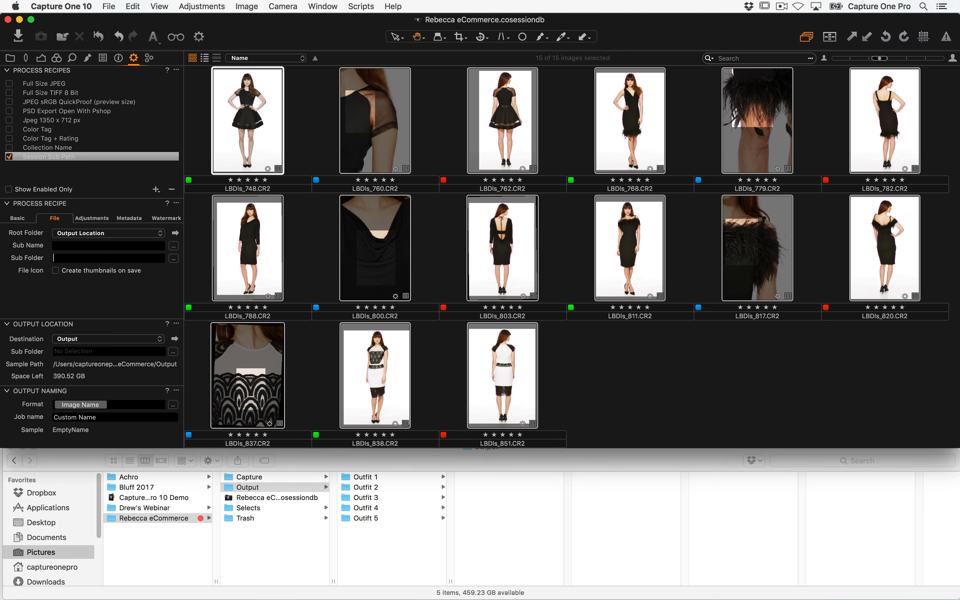
type("sess")
key("Down")
key("Down")
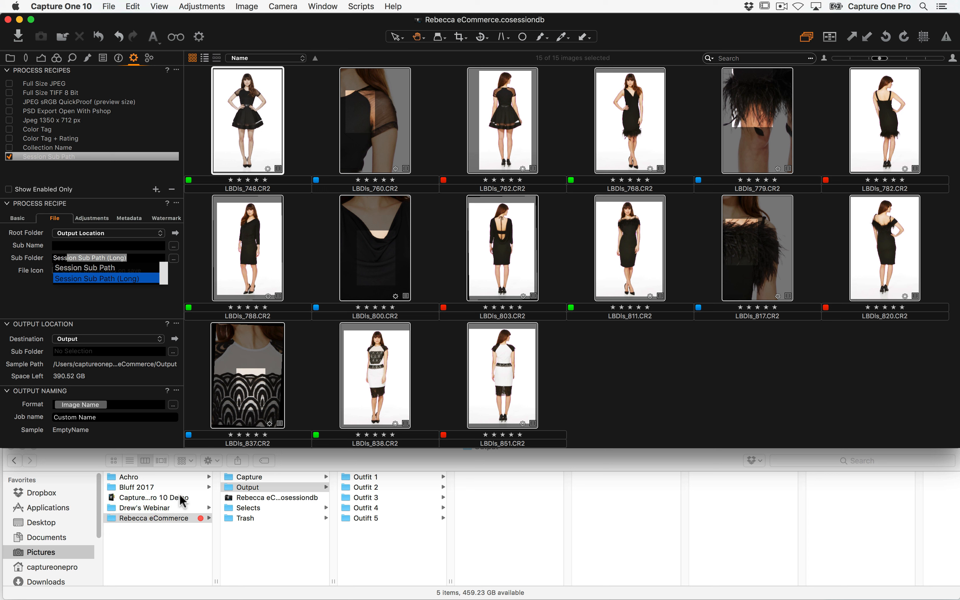
key("Escape")
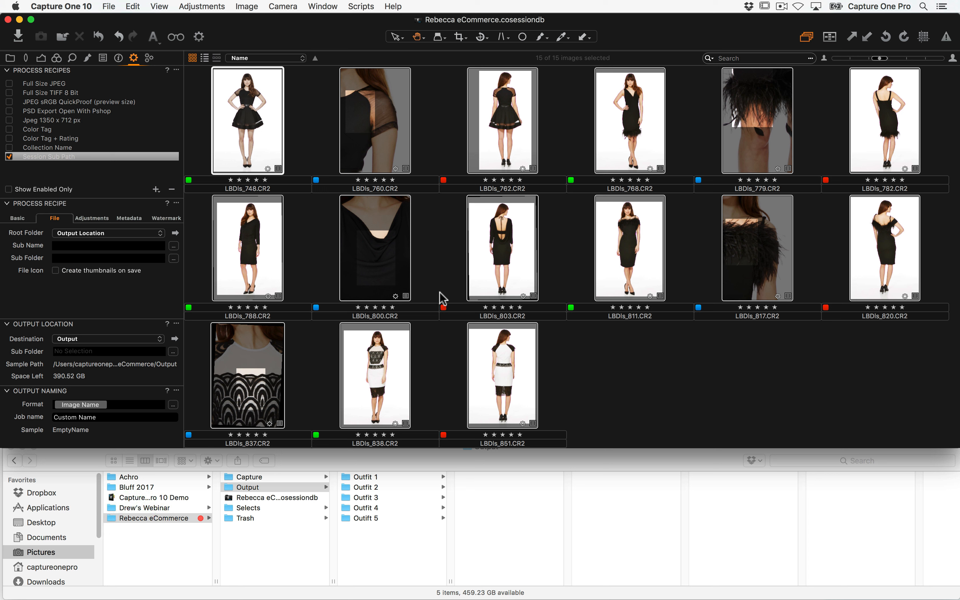
type("Ses")
key("Down")
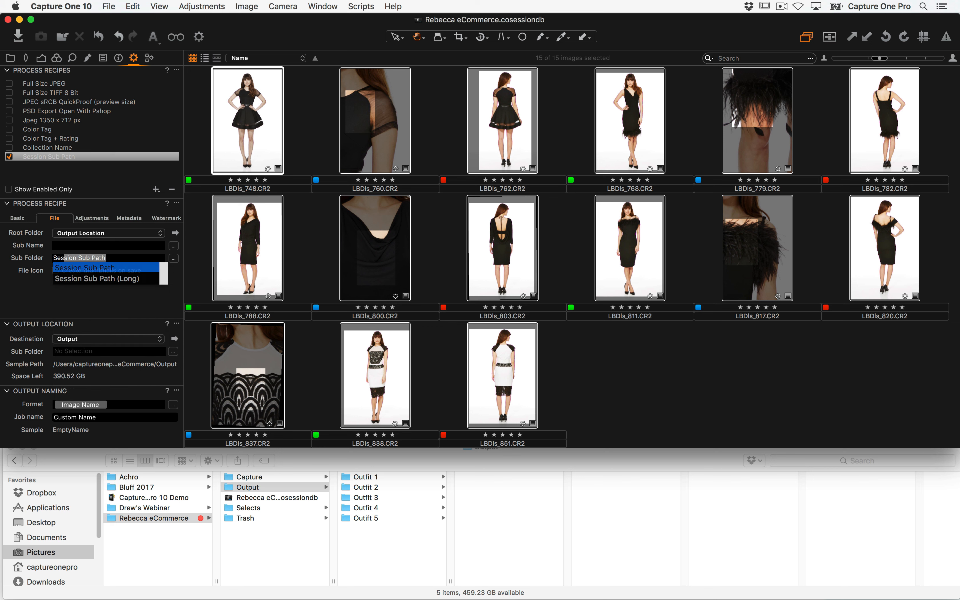
key("Return")
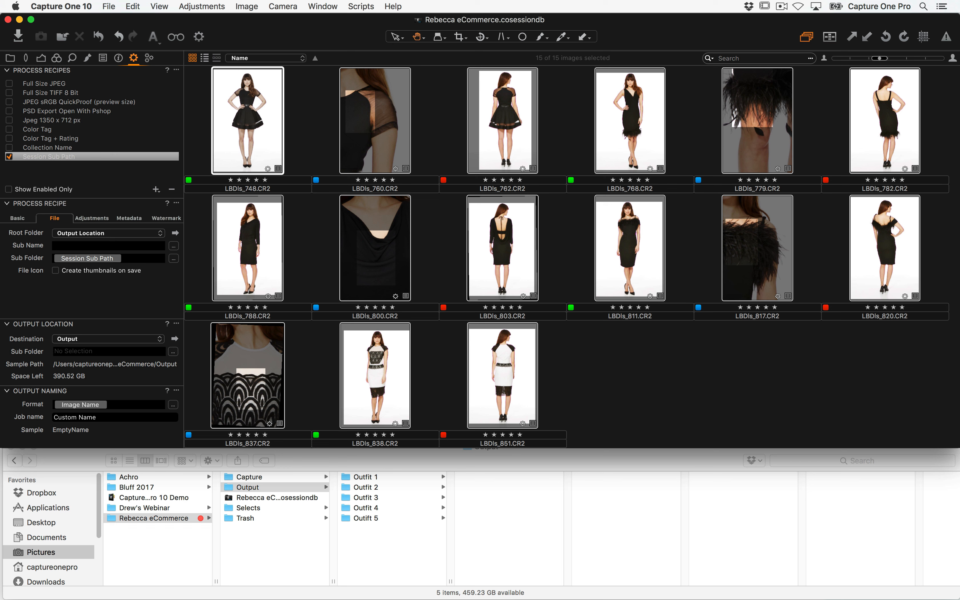
Switch to Finder and delete all five outfit folders from the session's Output folder
left_click(387, 559)
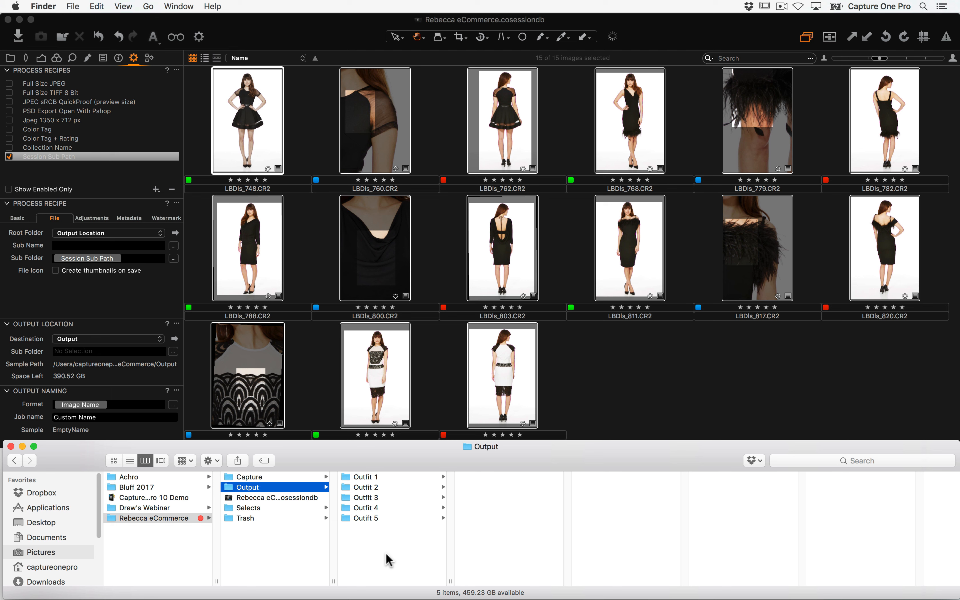
left_click_drag(387, 558, 377, 434)
key("super+BackSpace")
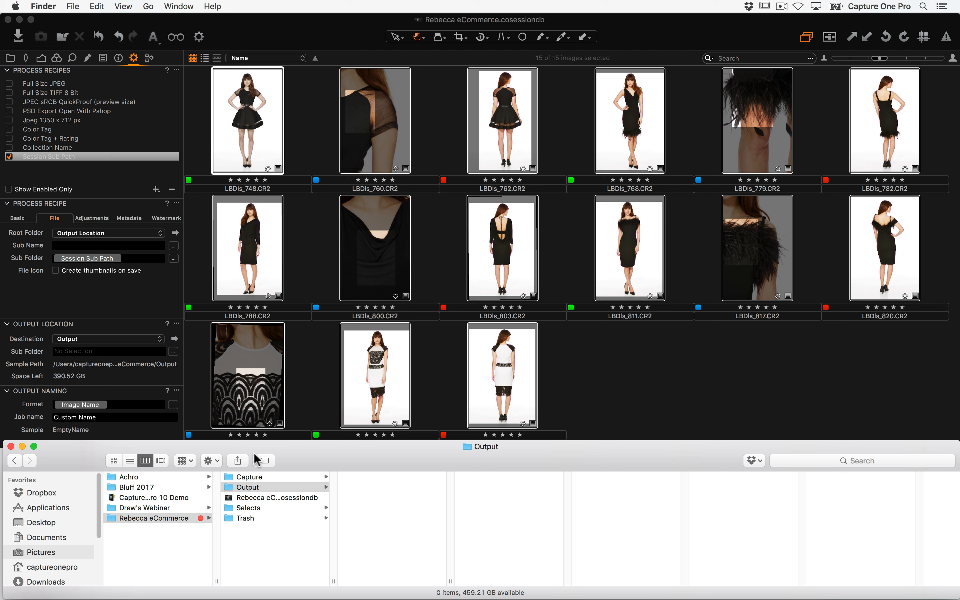
Examine the raw files in Capture's Outfit 1 folder, previewing LBDIs_746.CR2, and compare the Capture and Output folder structures
left_click(260, 476)
left_click(373, 476)
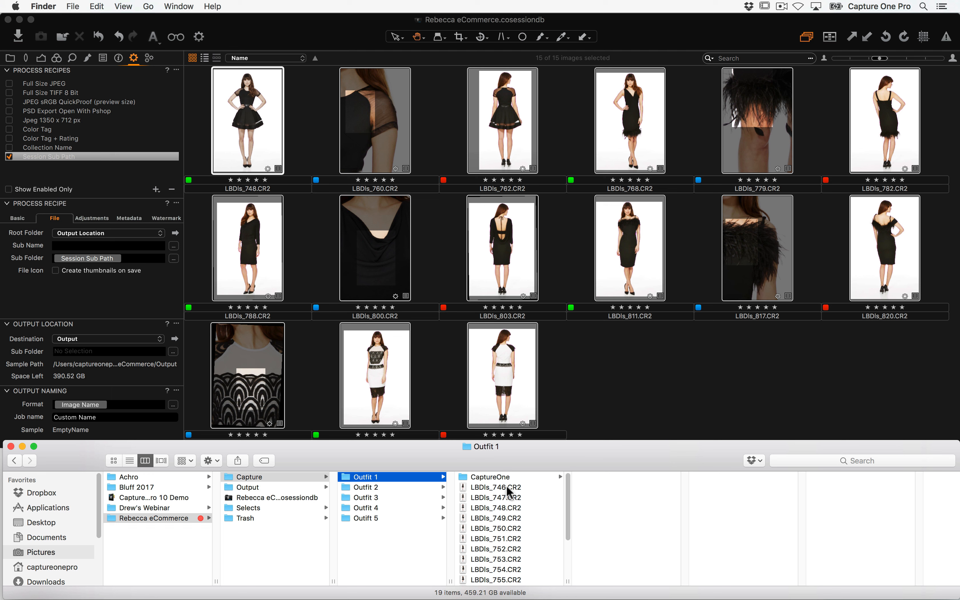
left_click(502, 492)
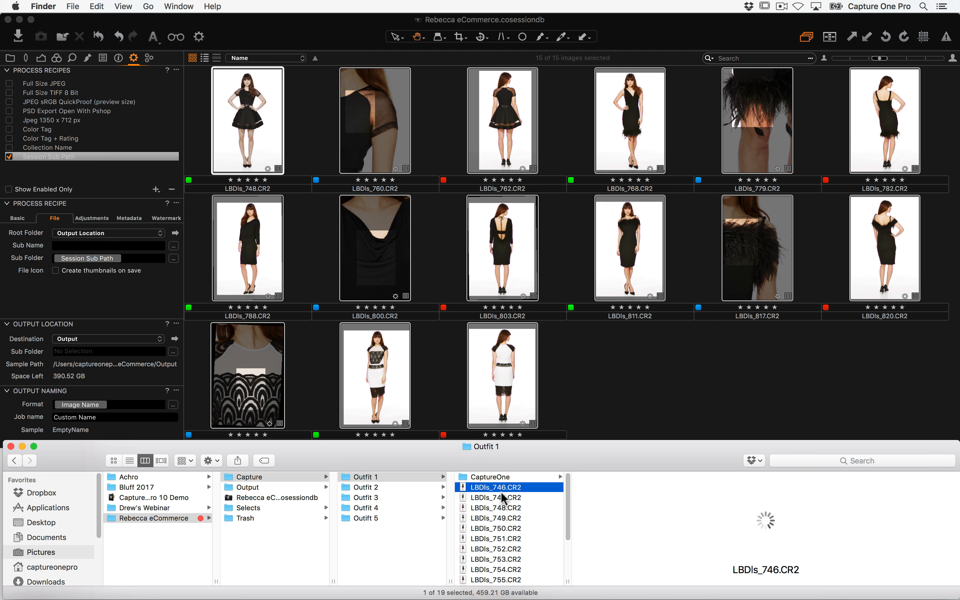
left_click(491, 488)
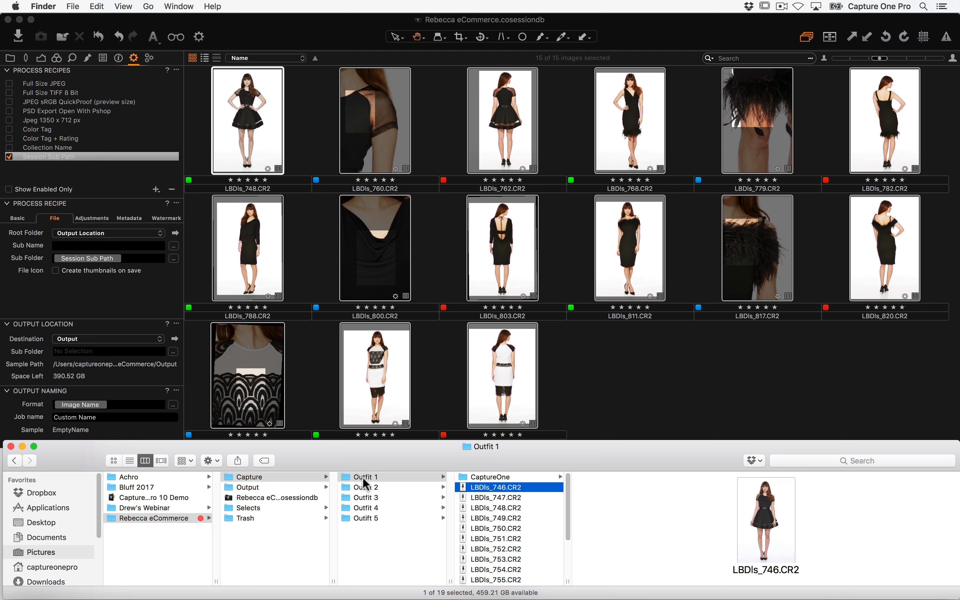
left_click(247, 488)
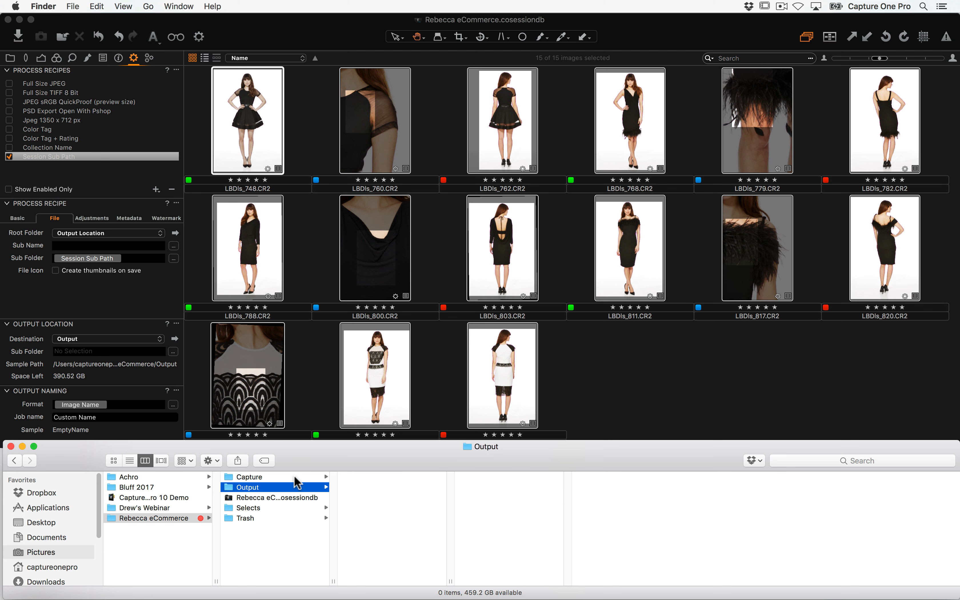
left_click(308, 476)
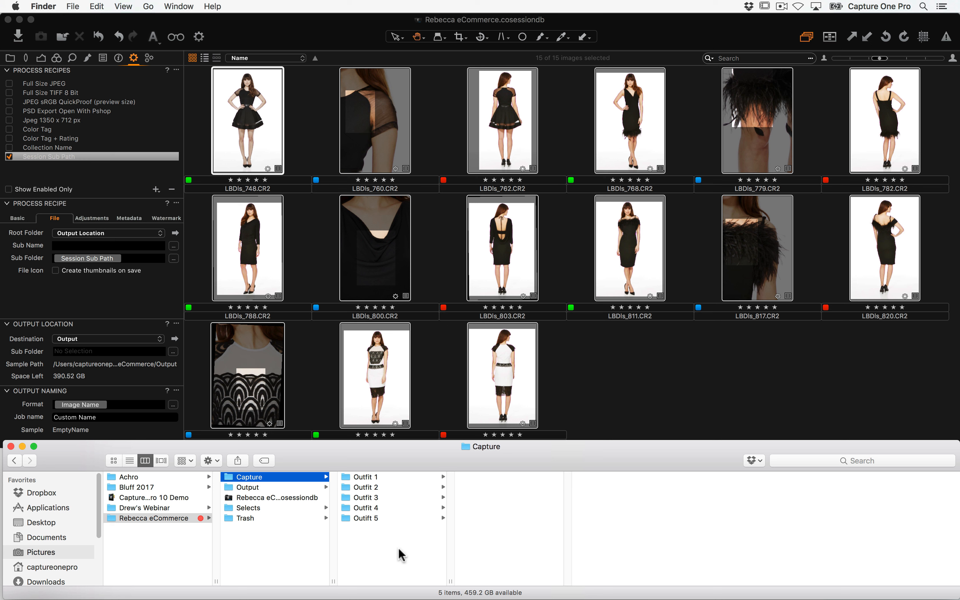
Return to Capture One, process all the All Finals images with the Session Sub Path recipe, and open the Output folder in Finder
left_click(654, 362)
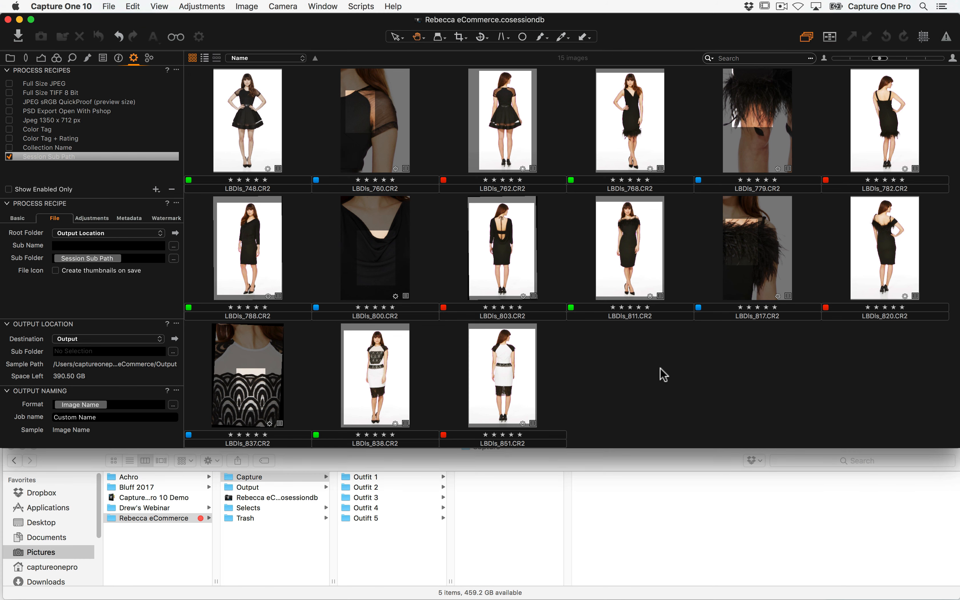
key("super+d")
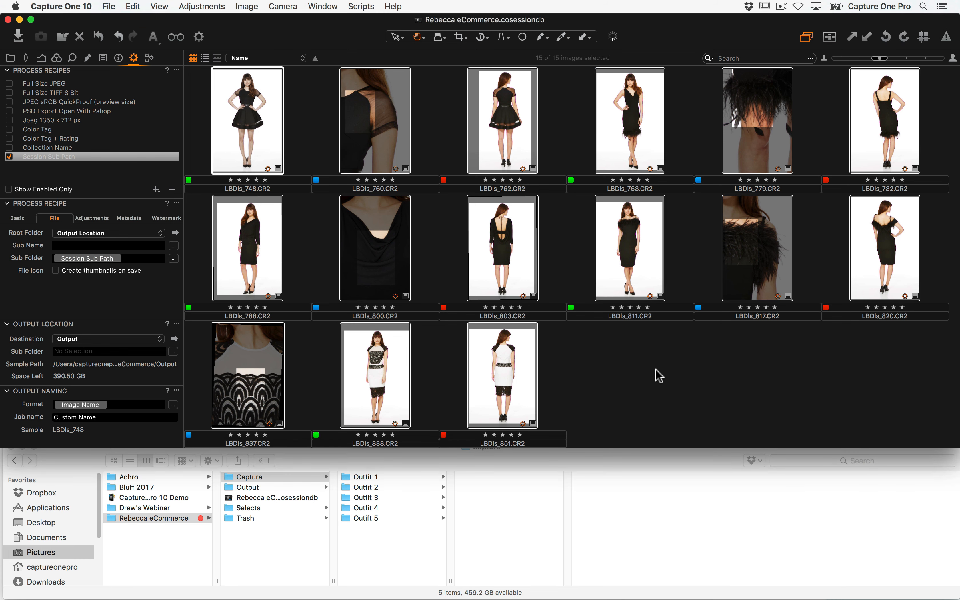
left_click(260, 486)
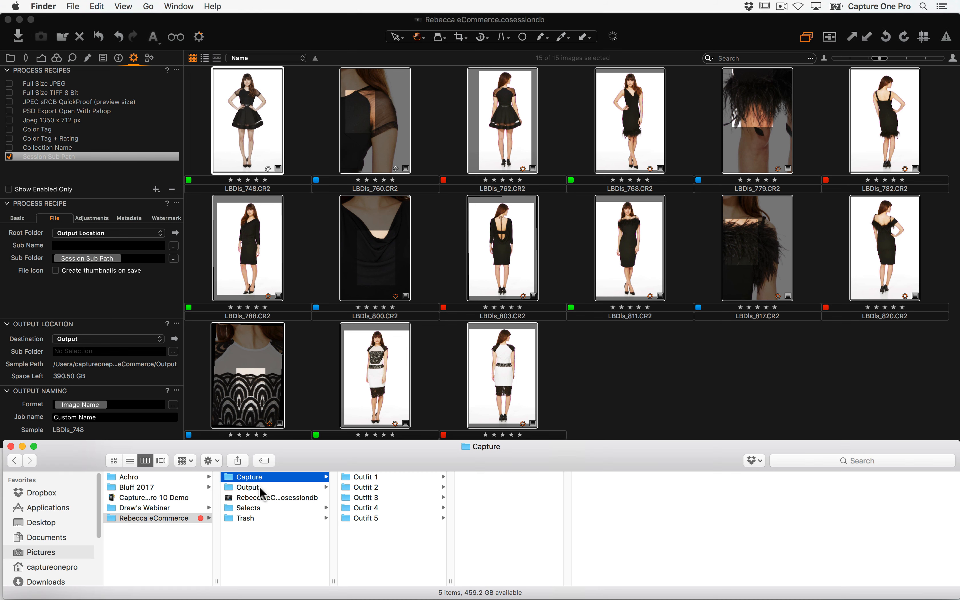
left_click(252, 485)
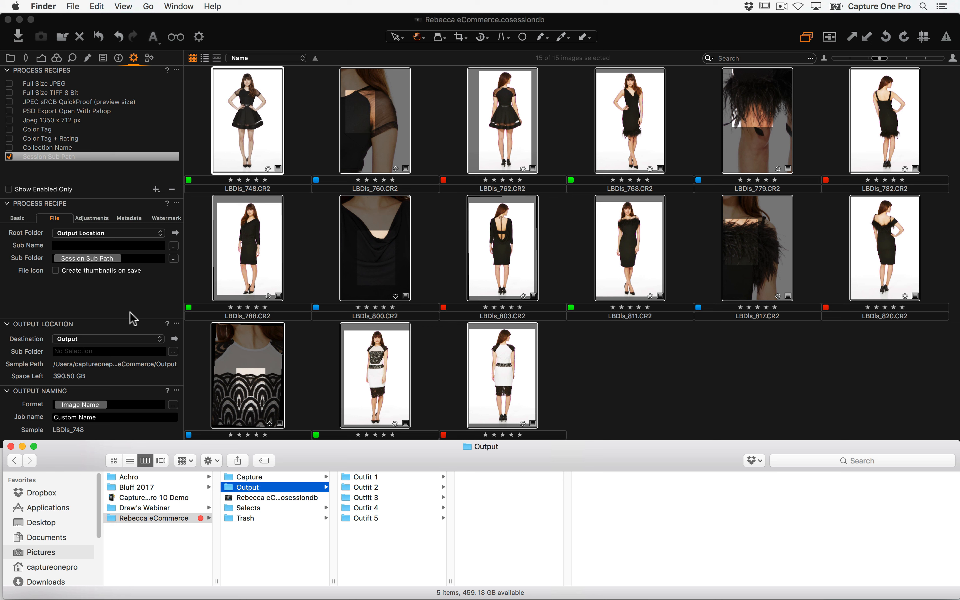
Delete the five newly processed outfit folders from Output, close their separate Finder windows, and return to Capture One
left_click_drag(400, 539, 406, 439)
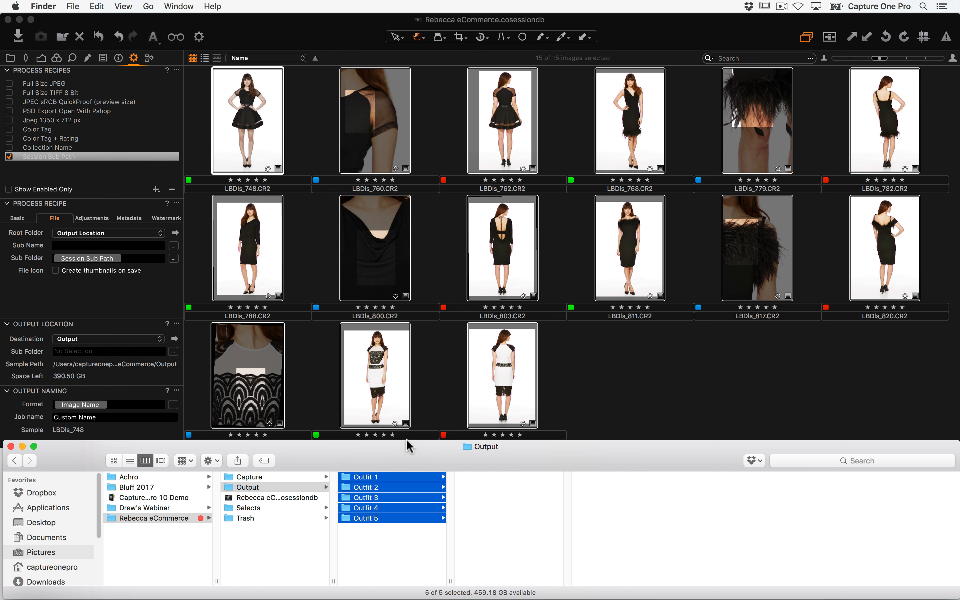
key("super+o")
key("super+BackSpace")
key("super+BackSpace")
key("super+BackSpace")
key("super+BackSpace")
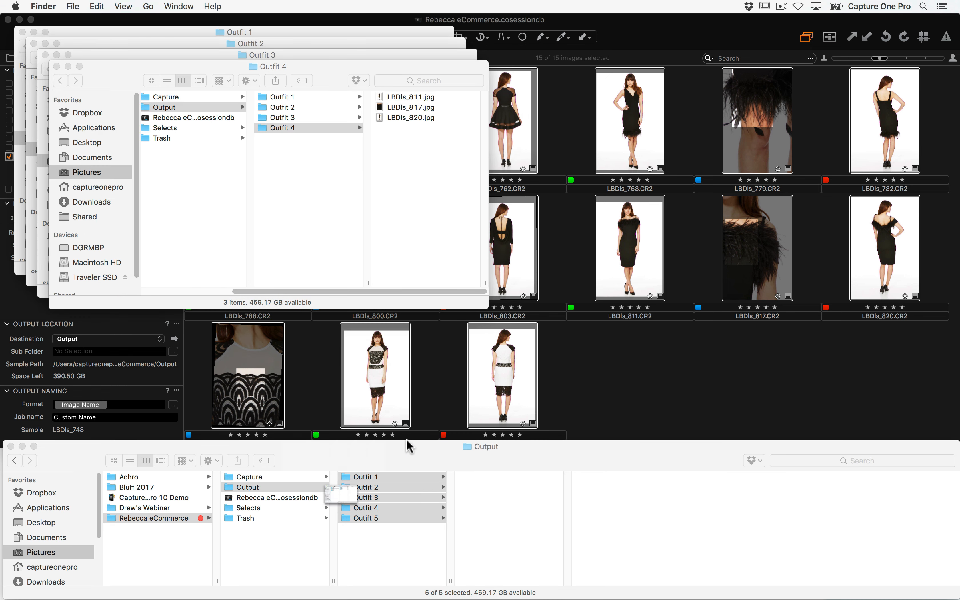
key("super+w")
key("super+BackSpace")
left_click(94, 173)
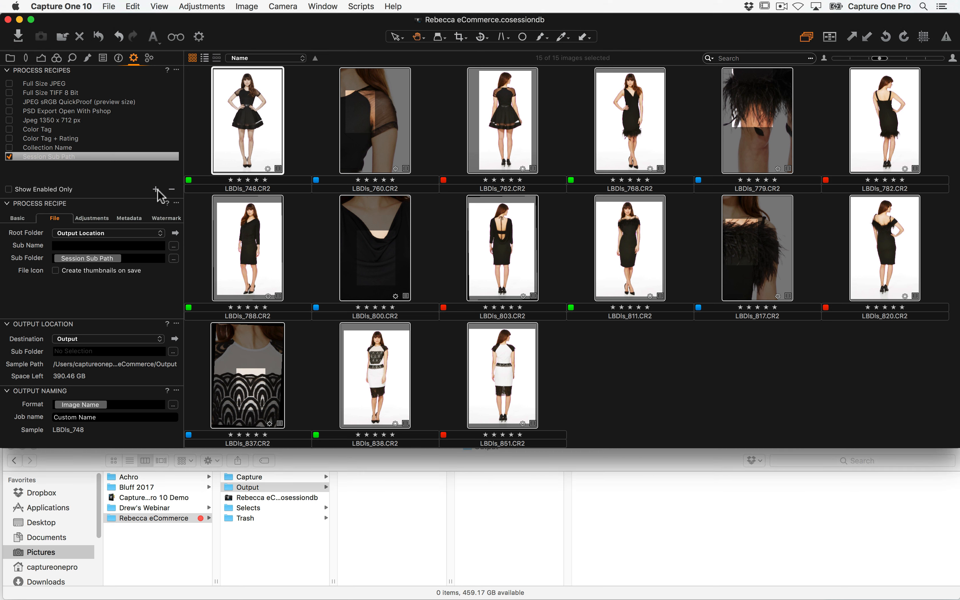
Create a process recipe named "Session Sub Path + Collection Name" and disable the Session Sub Path recipe
left_click(156, 189)
left_click(9, 157)
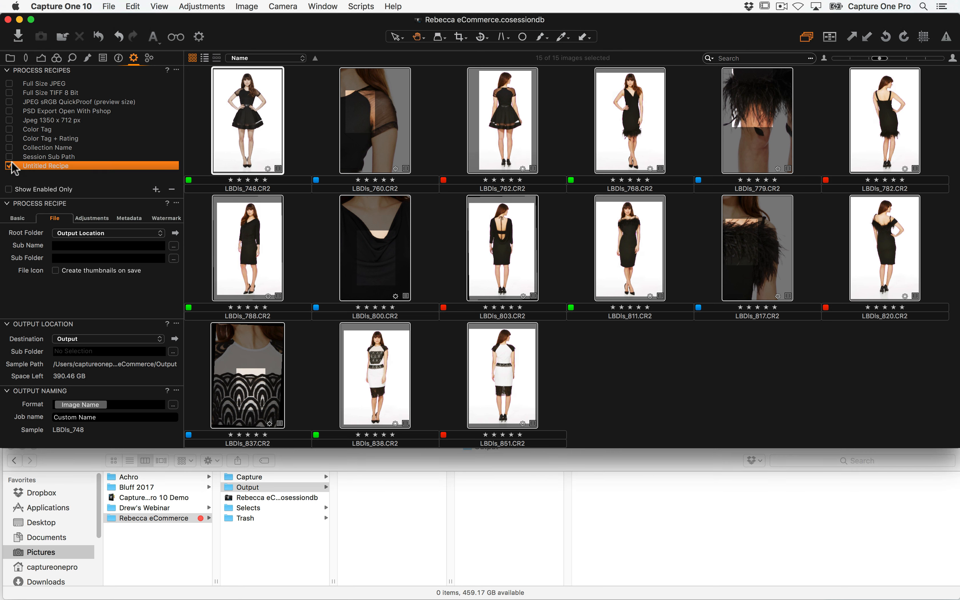
double_click(40, 166)
type("Sessio")
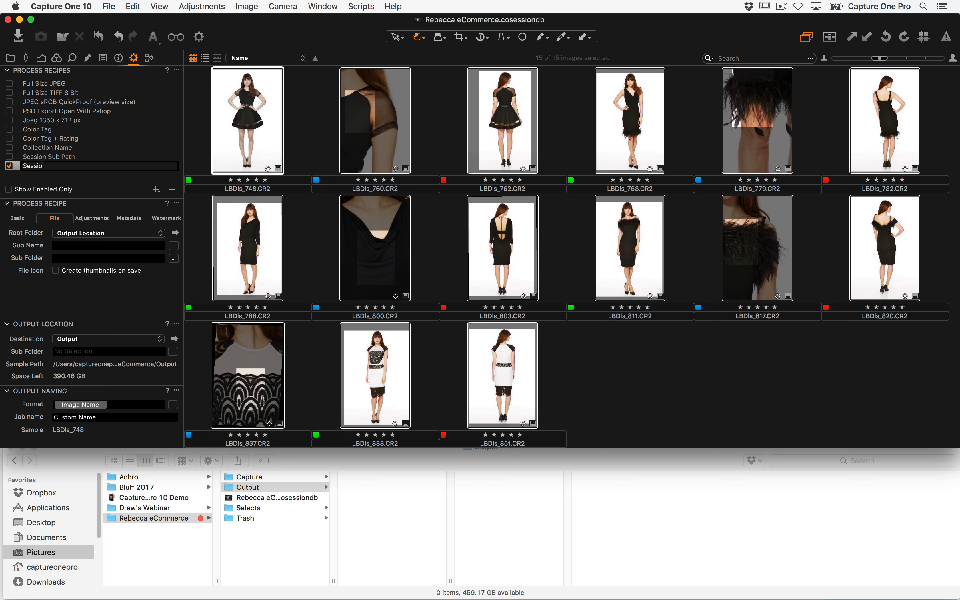
type("Sub Path + Collection Name")
key("Return")
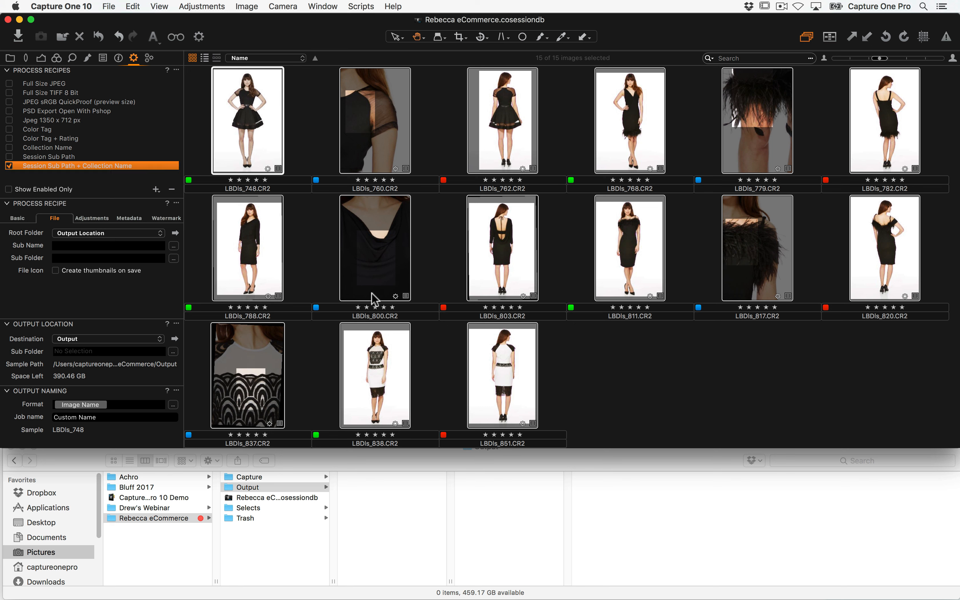
Set the Session Sub Path + Collection Name recipe's sub folder to the Session Sub Path and Collection Name tokens, separated by a slash
left_click(74, 257)
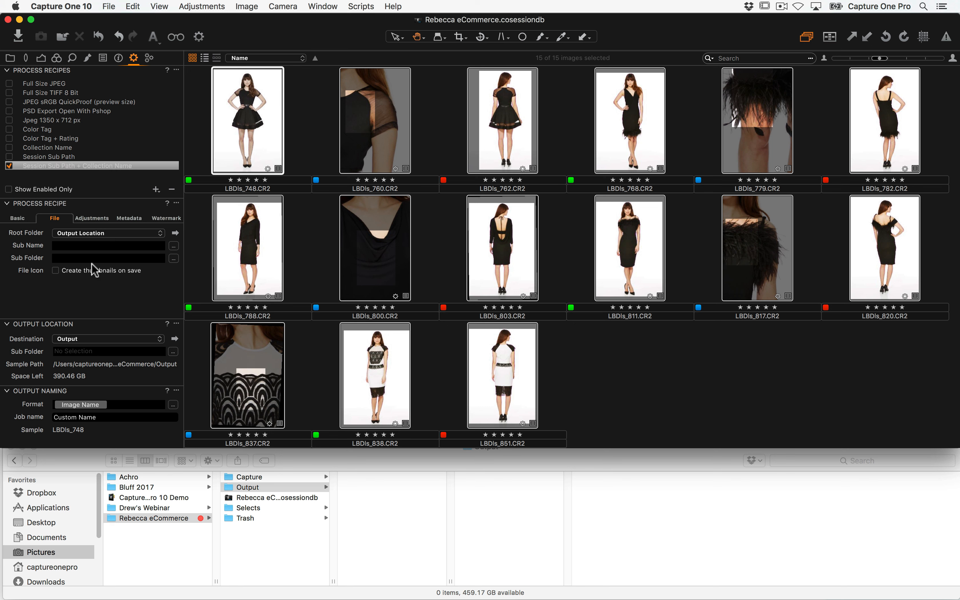
type("Ses")
key("Down")
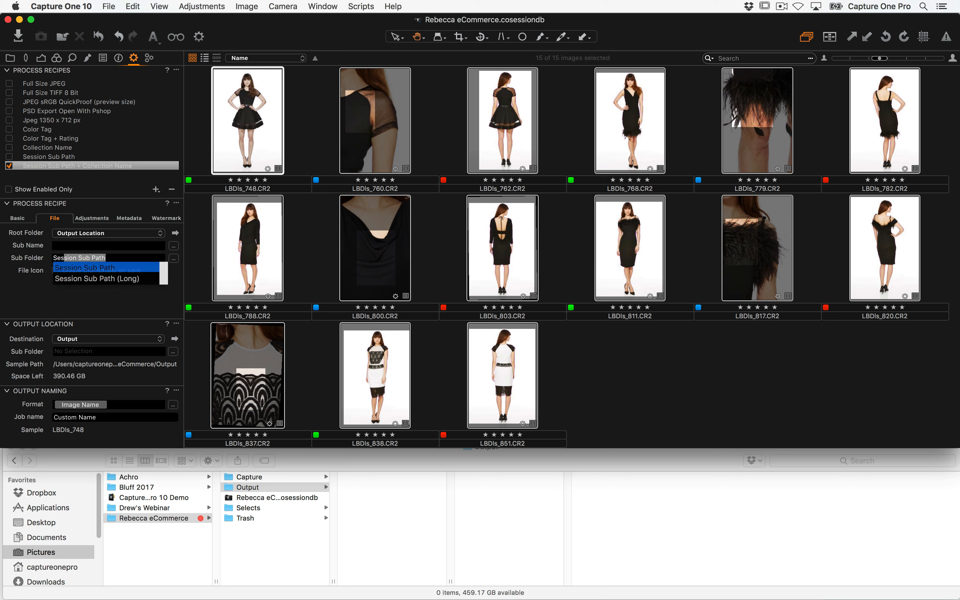
key("Return")
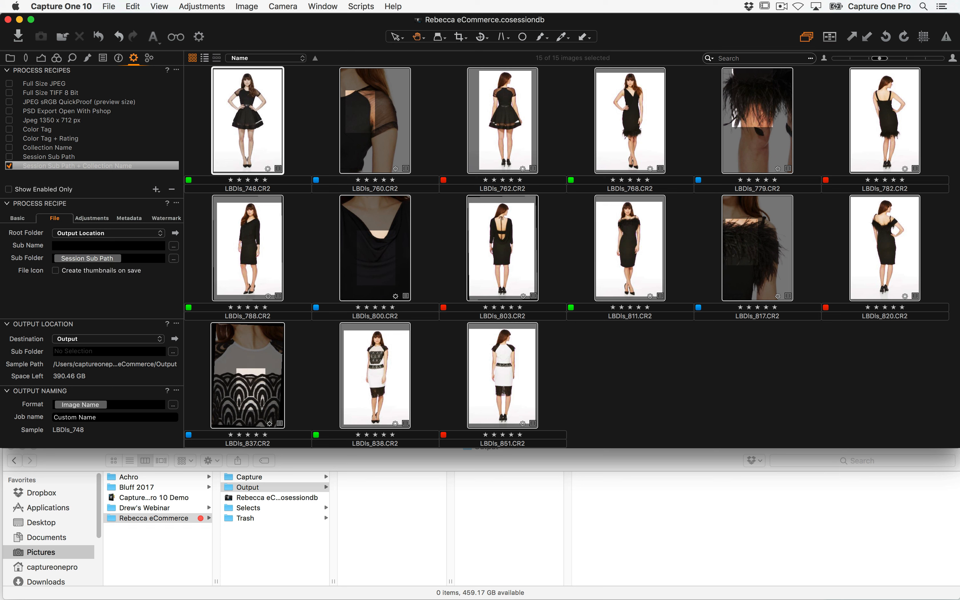
type("/Coll")
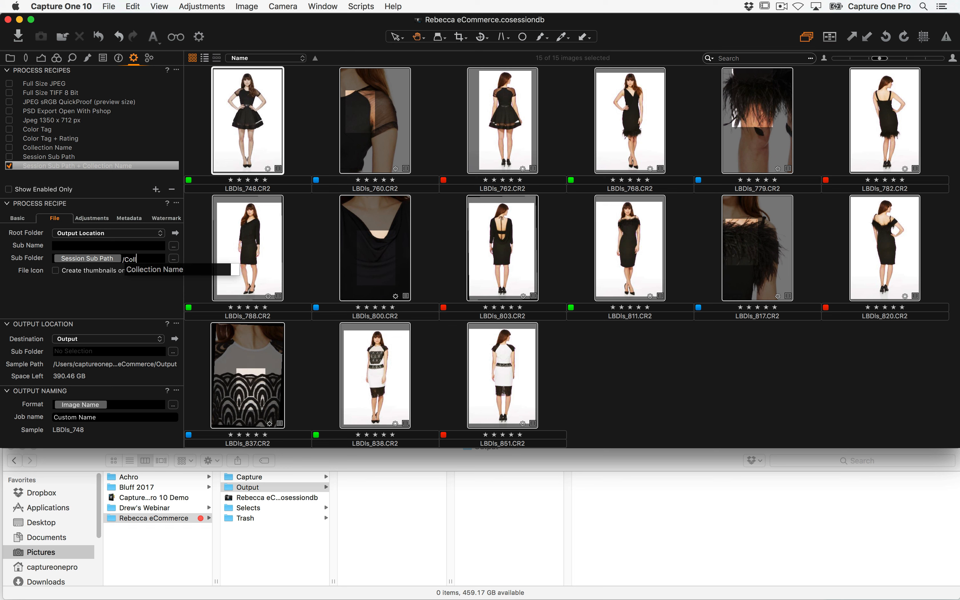
key("Down")
key("Return")
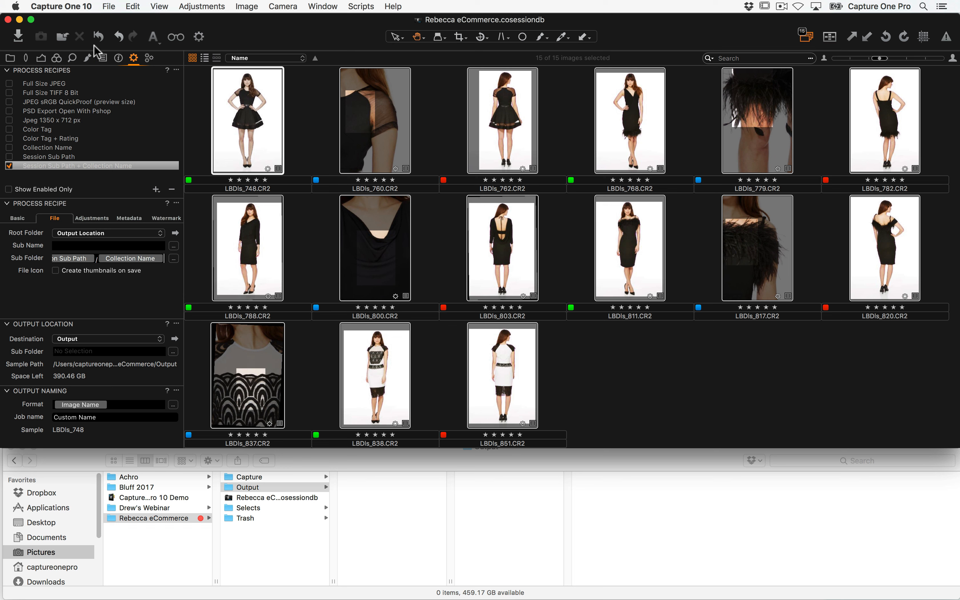
Process all images in the Final Fronts album with the Session Sub Path + Collection Name recipe
left_click(10, 58)
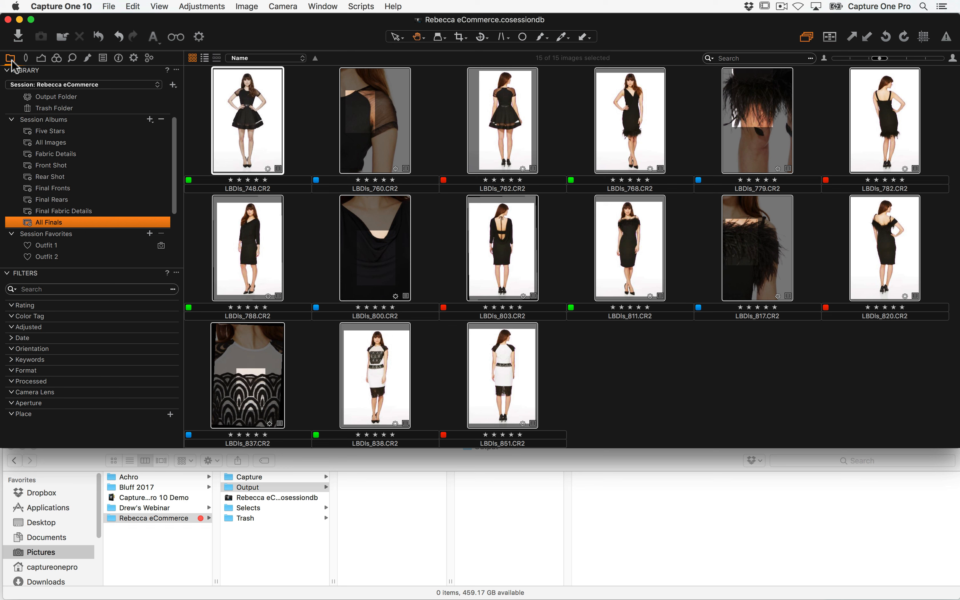
left_click(68, 187)
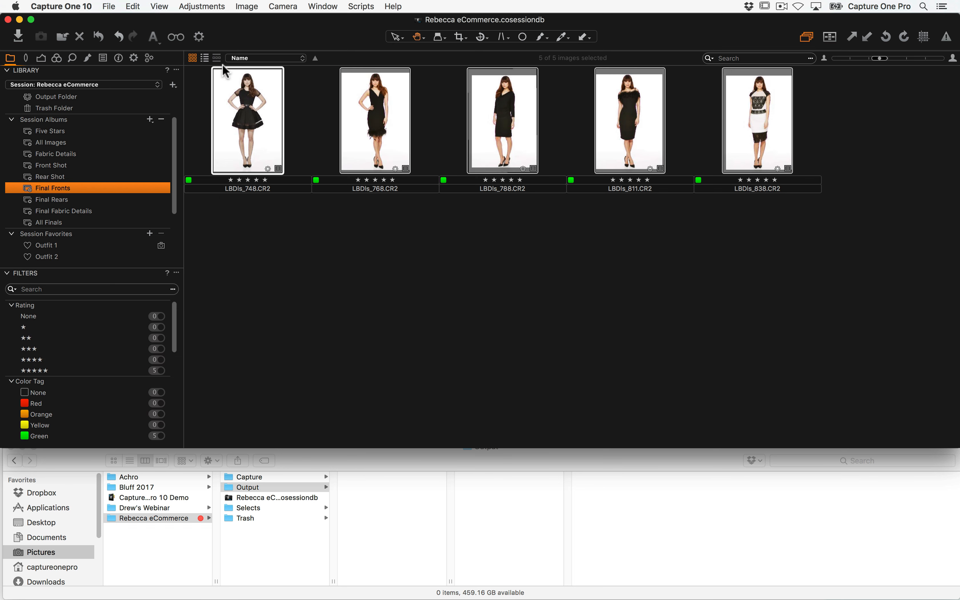
left_click(136, 59)
left_click(385, 256)
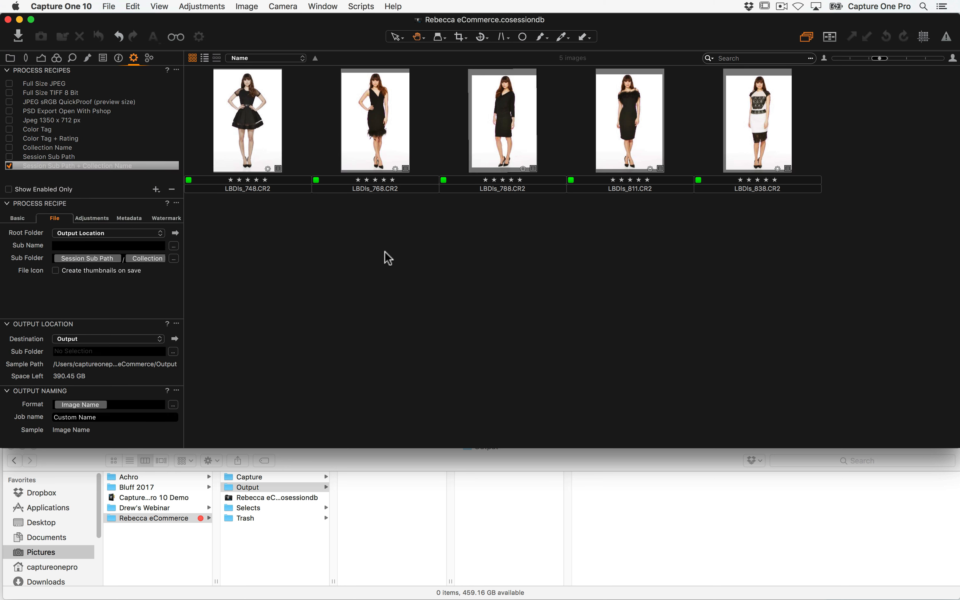
key("super+a")
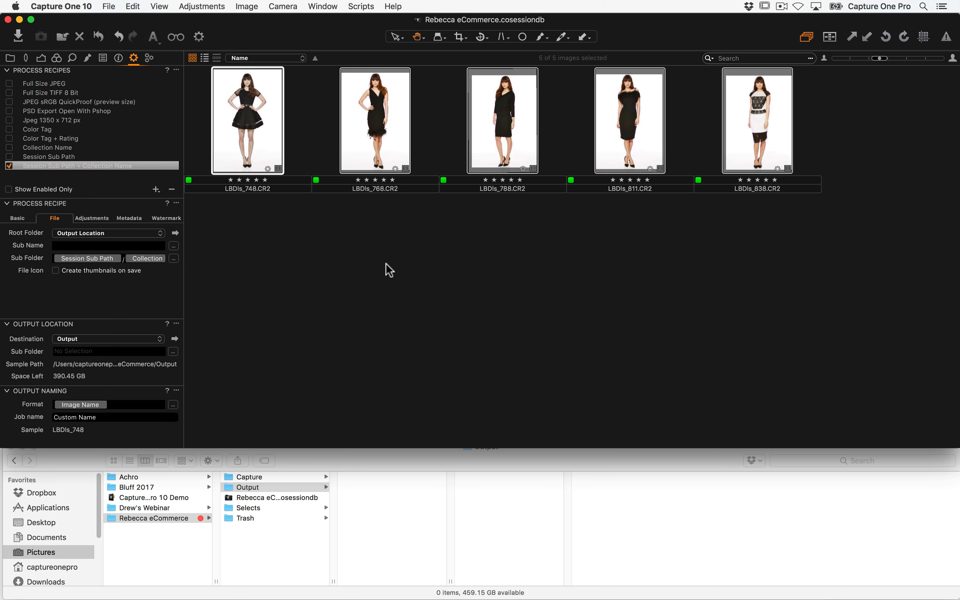
key("super+d")
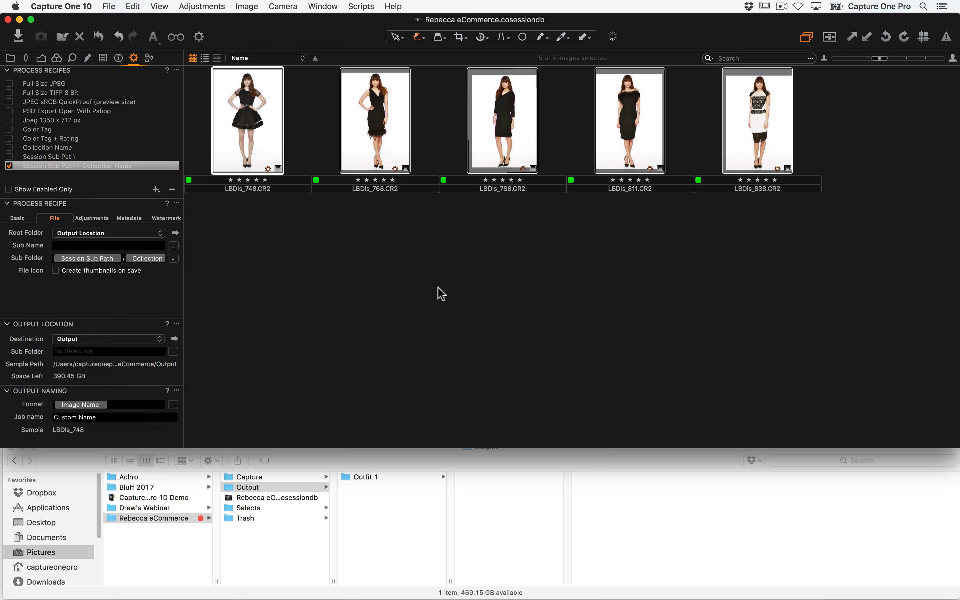
Switch to Finder and check the sub folders of Outfit 1, Outfit 2 and Outfit 3 inside Output
left_click(374, 475)
left_click(388, 478)
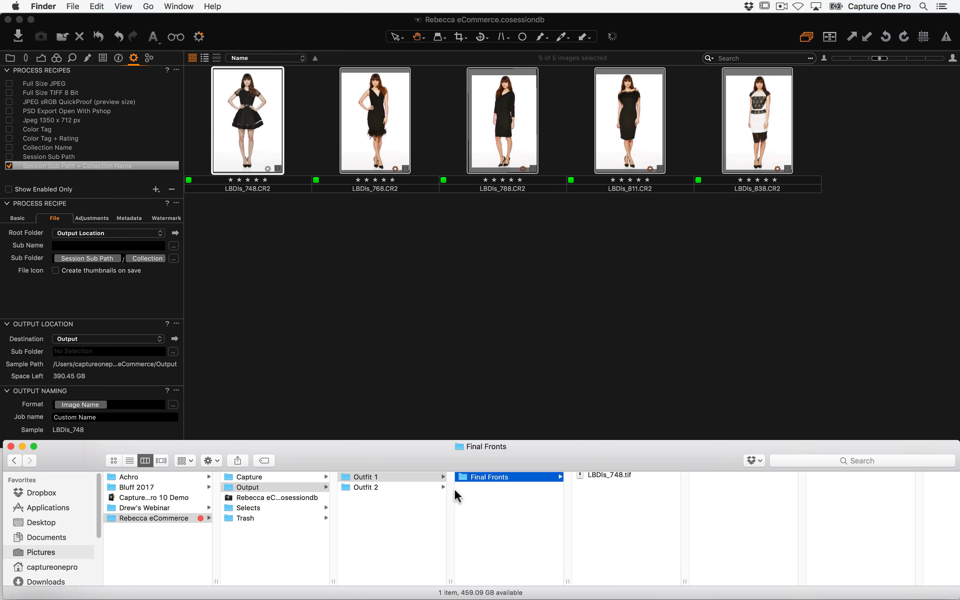
left_click(396, 488)
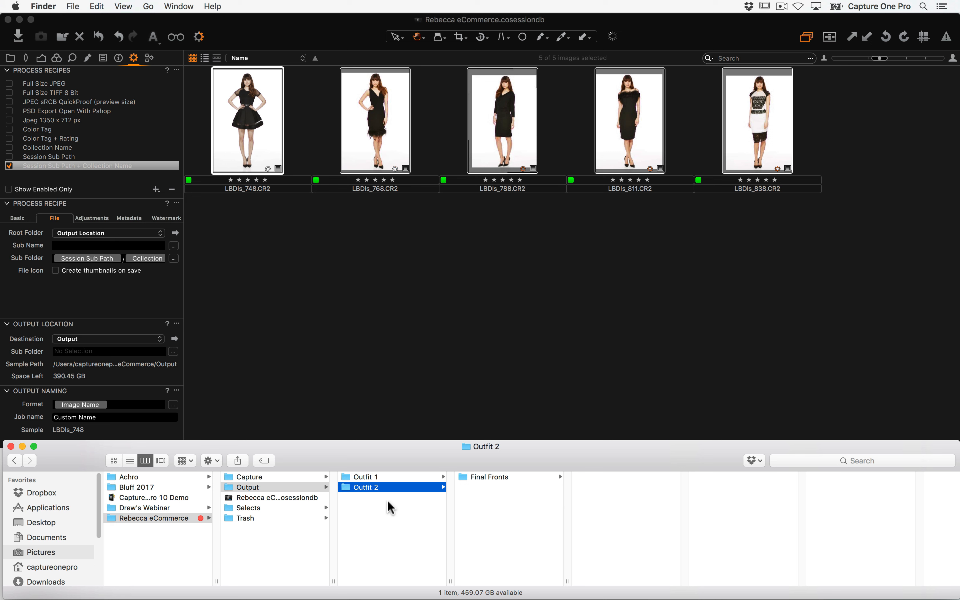
left_click(374, 498)
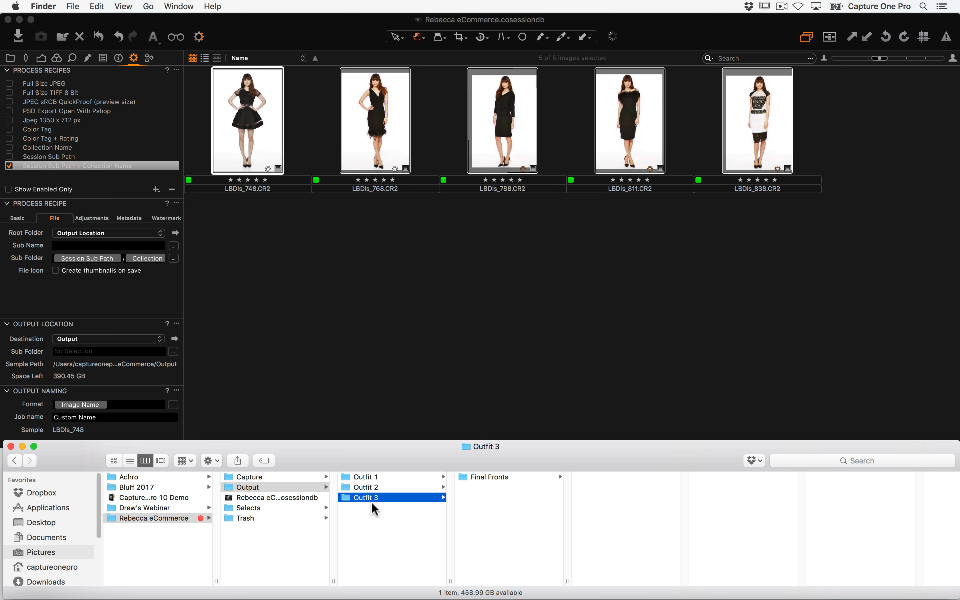
Return to Capture One, process all images in the Final Rears and Final Fabric Details albums, and show the process recipes again
left_click(10, 59)
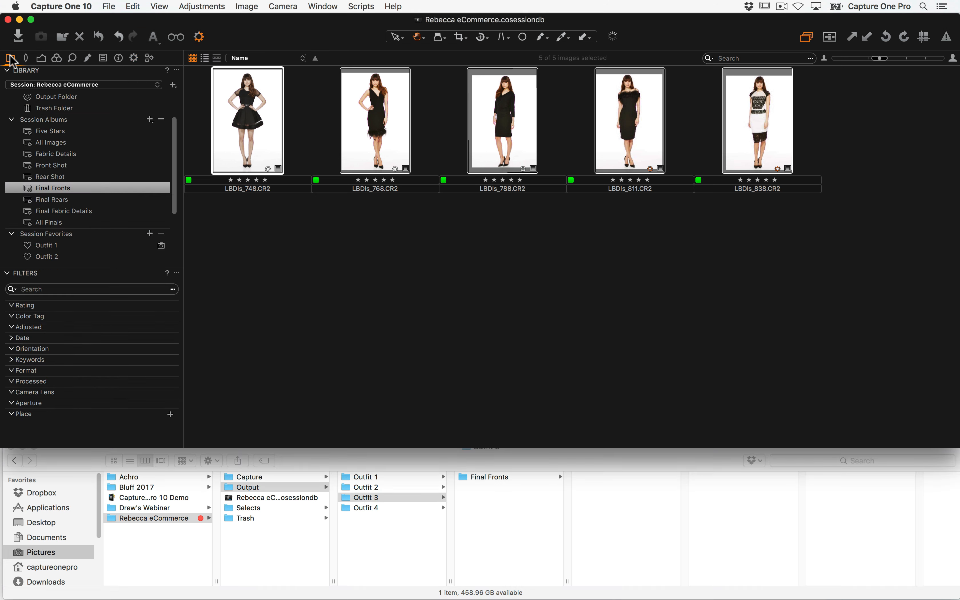
left_click(71, 200)
left_click(429, 292)
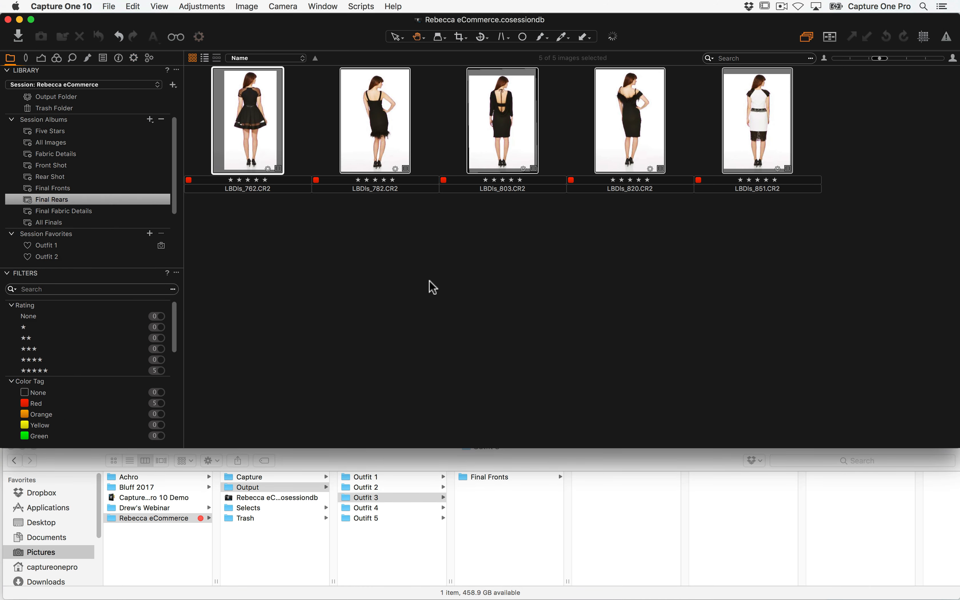
left_click(103, 211)
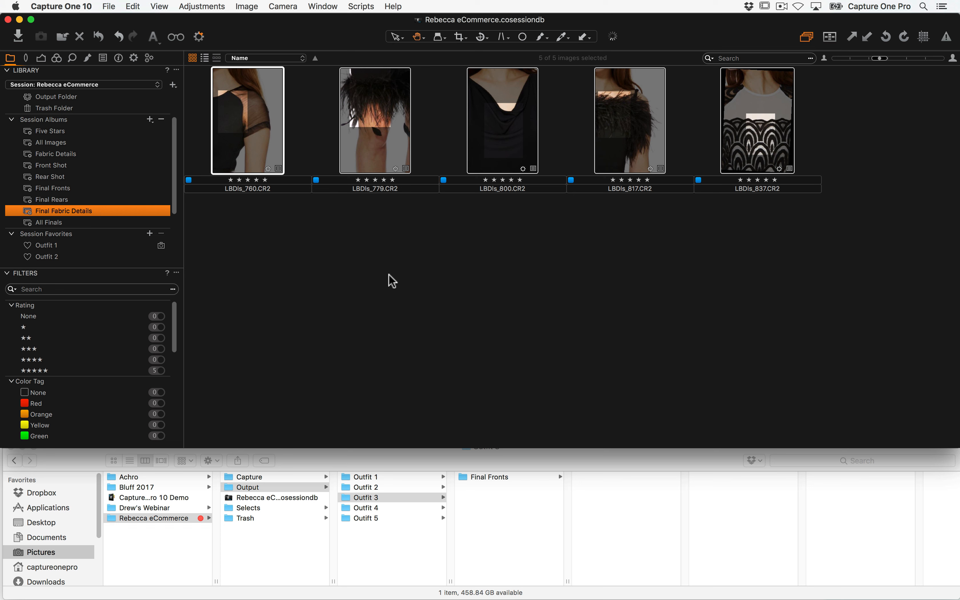
left_click(134, 58)
Switch to Finder and examine the album-named sub folders inside Output's Outfit 1 folder
left_click(391, 480)
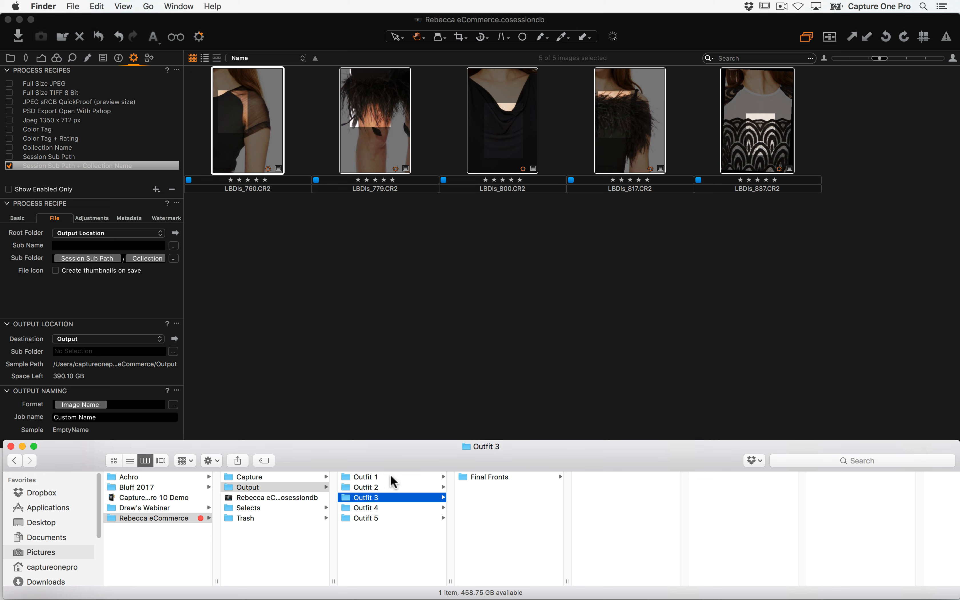
left_click(439, 478)
key("Right")
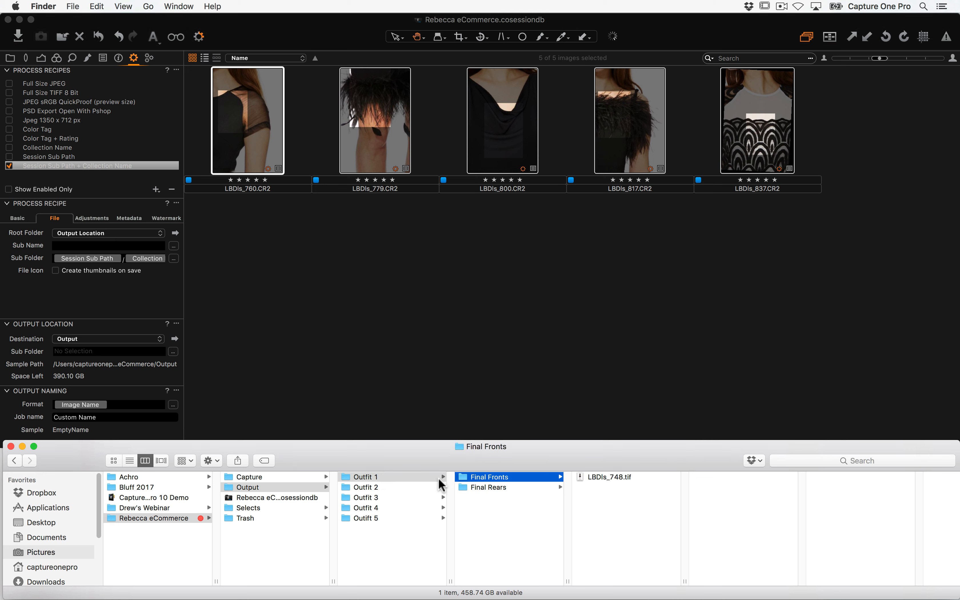
key("Down")
key("Left")
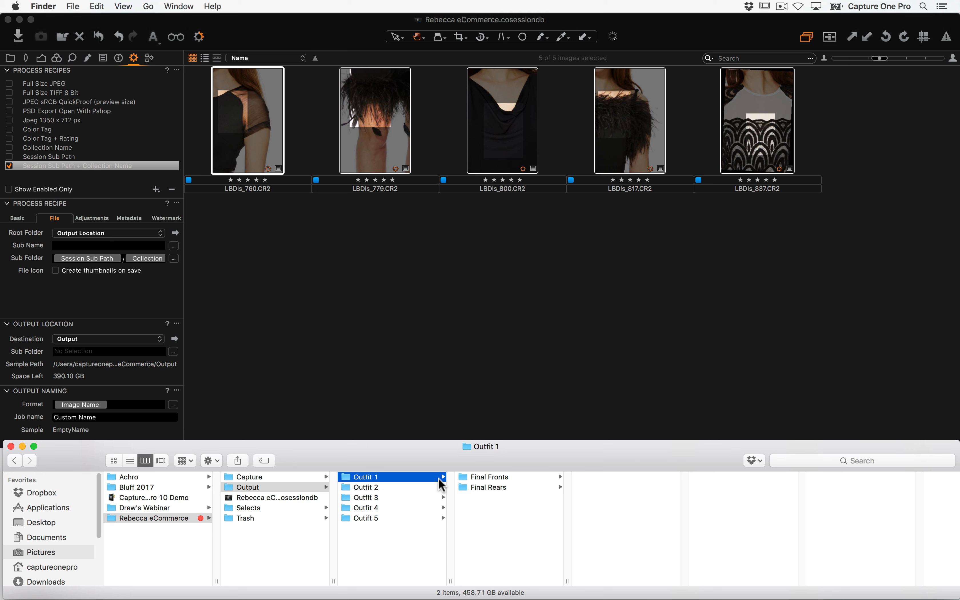
key("Right")
key("Right")
key("Left")
key("Left")
Browse the sub folders of Outfit 2 through Outfit 5 in Output and return to Outfit 1
key("Down")
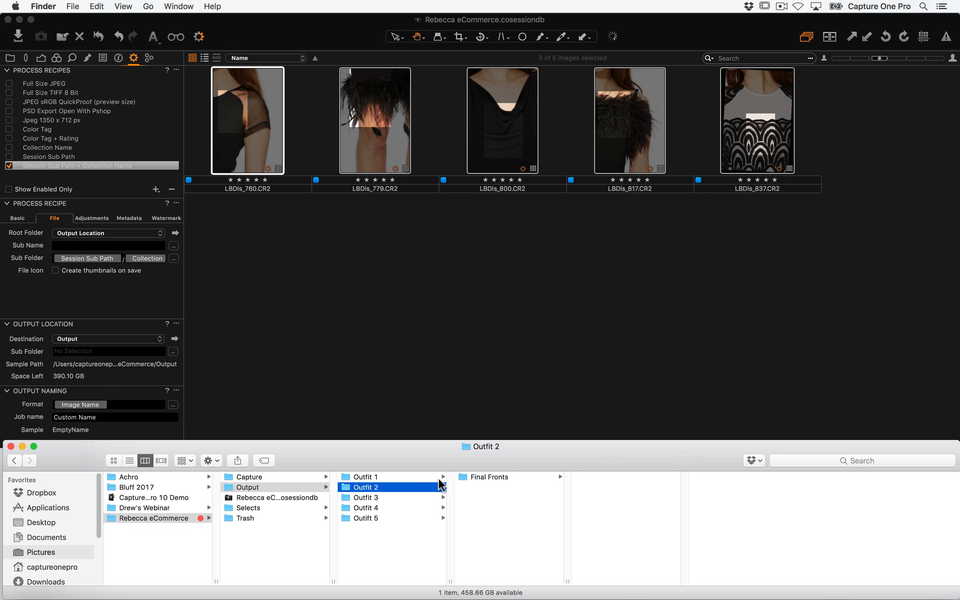
key("Right")
key("Left")
key("Down")
key("Right")
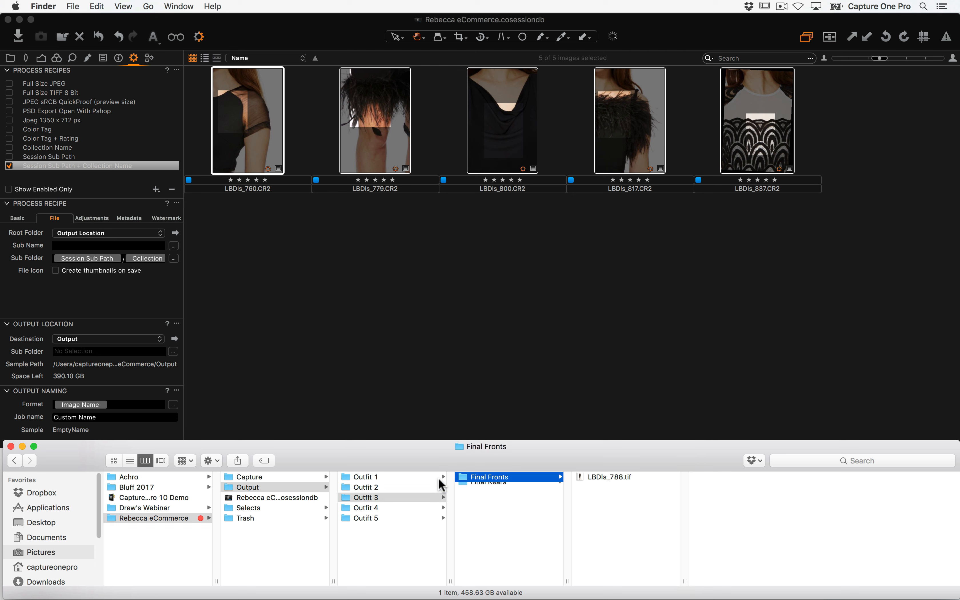
key("Left")
key("Down")
key("Down")
key("Up")
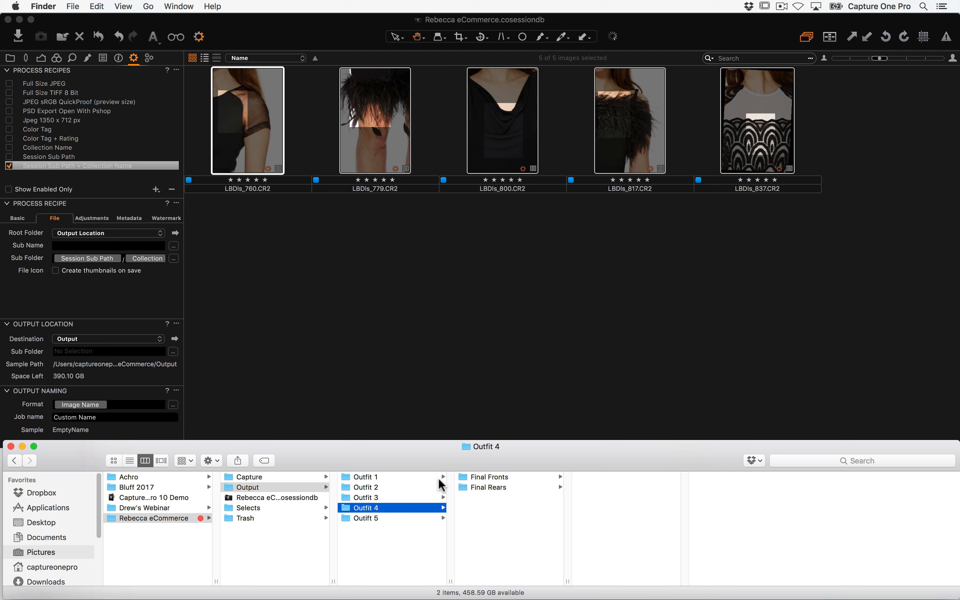
key("Up")
key("Up")
key("Up")
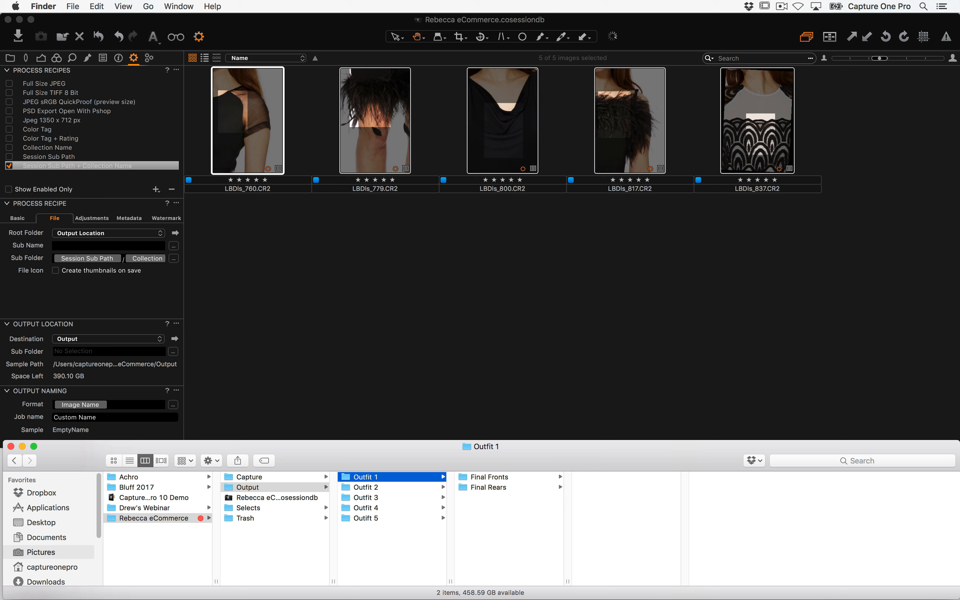
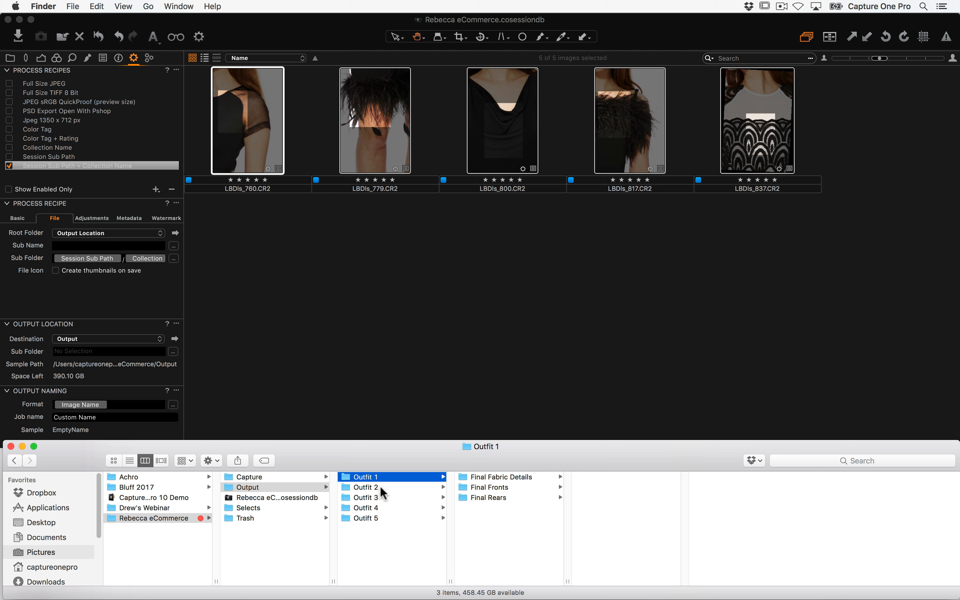
Check the sub folders of Outfit 2 through 5, viewing the Final Fabric Details, Final Fronts and Final Rears contents of the fifth outfit
left_click(378, 488)
left_click(379, 498)
left_click(380, 507)
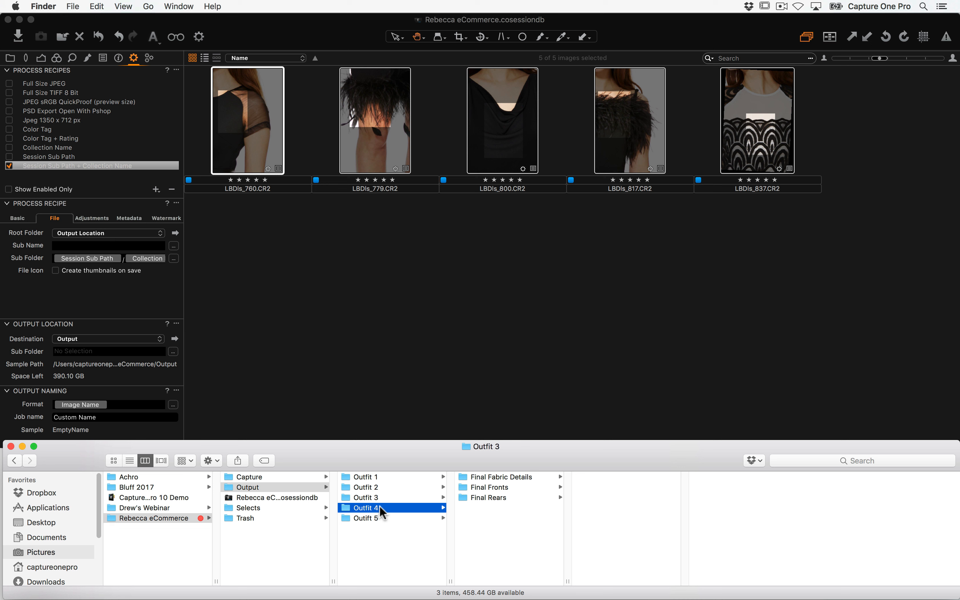
left_click(376, 517)
left_click(491, 476)
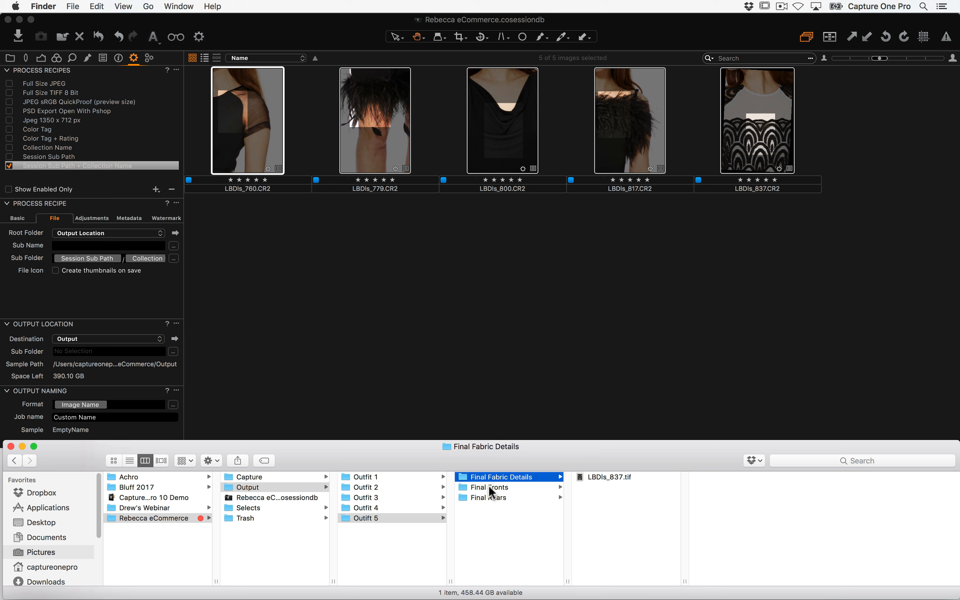
left_click(489, 487)
left_click(494, 498)
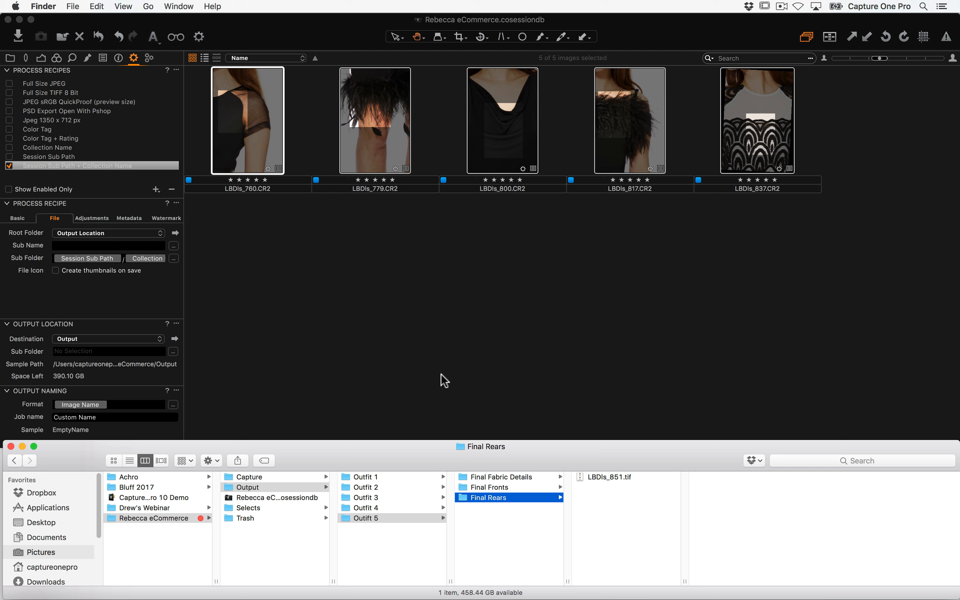
Return to Capture One and review the recipe's format settings and its output sub folder tokens
left_click(20, 219)
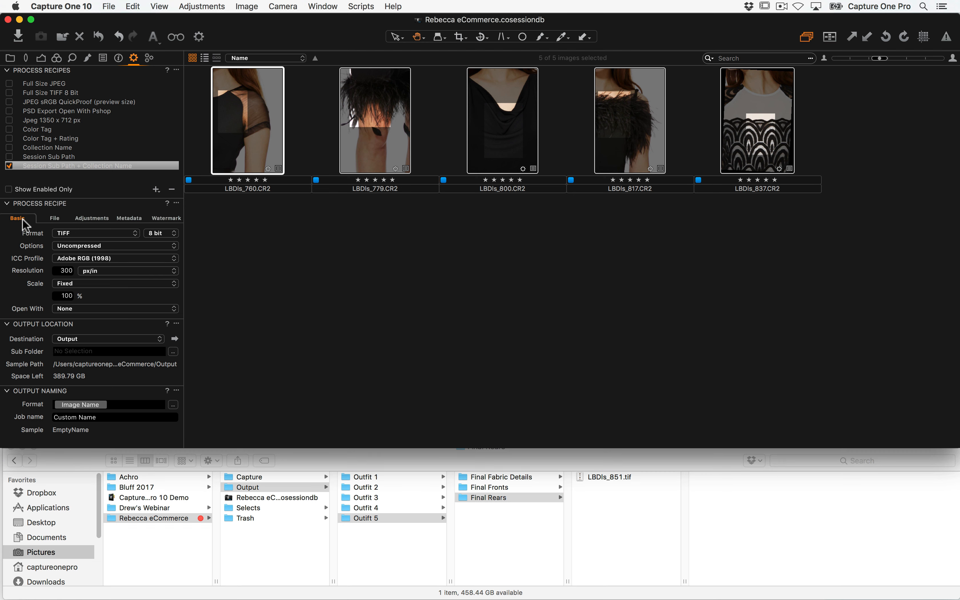
left_click(71, 233)
left_click(76, 205)
left_click(55, 219)
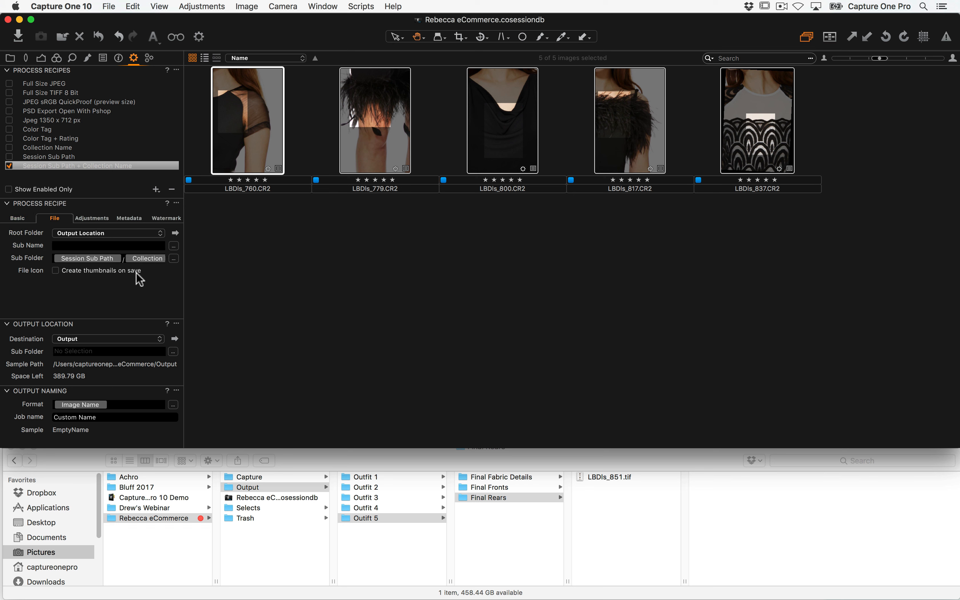
Switch to Finder and preview LBDIs_760.tif in Outfit 1's Final Fabric Details folder
left_click(394, 545)
left_click(393, 477)
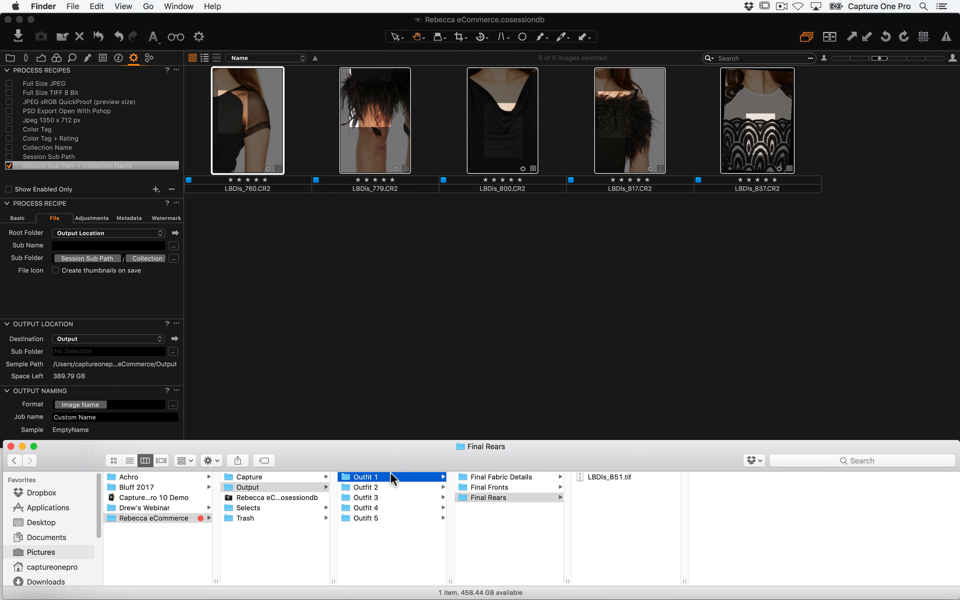
left_click(504, 476)
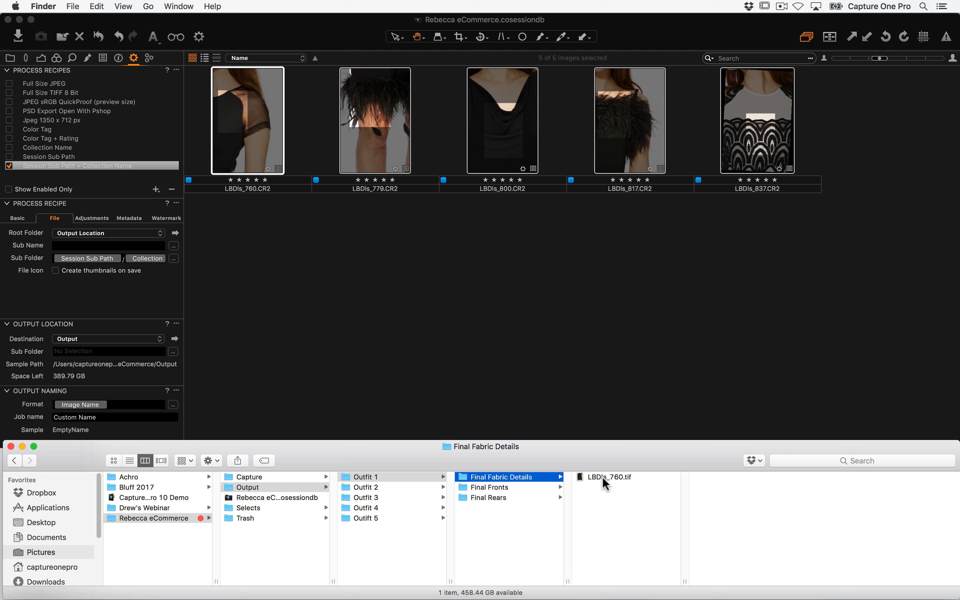
left_click(611, 478)
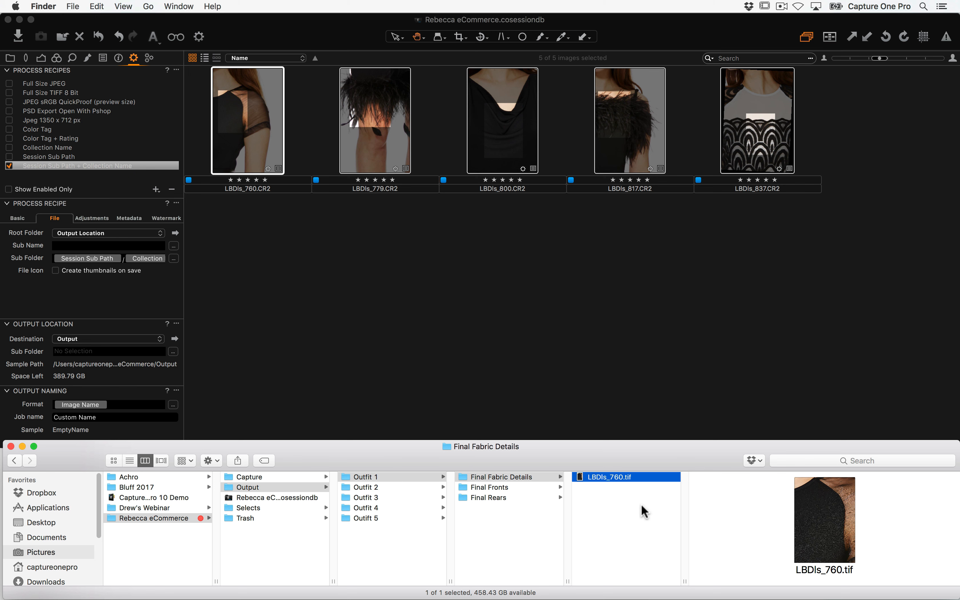
Delete all five outfit folders from Output and close the separate Finder windows opened for them
left_click_drag(398, 537, 398, 458)
key("super+Down")
key("super+BackSpace")
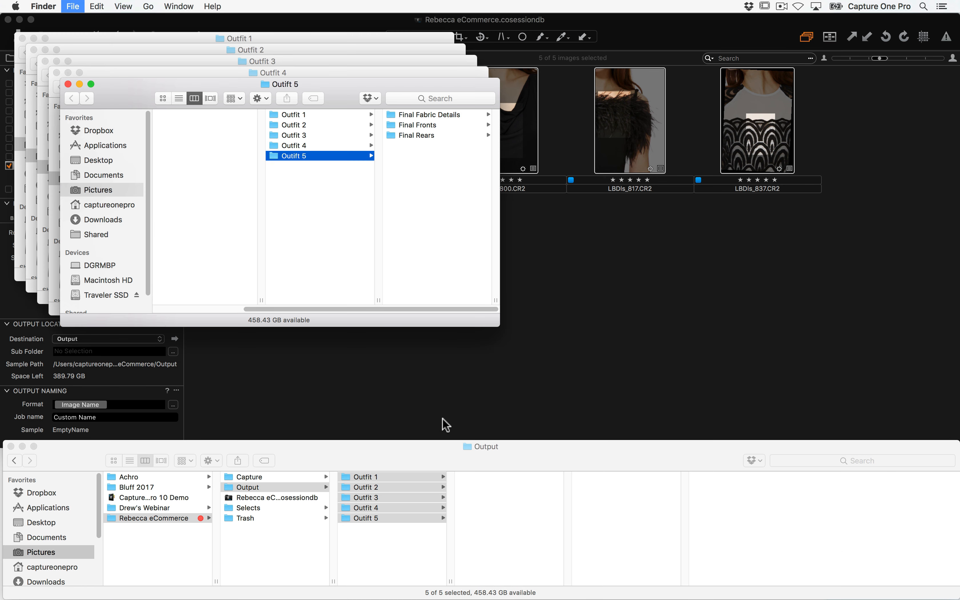
key("super+w")
key("super+w")
key("super+w")
key("super+w")
key("super+w")
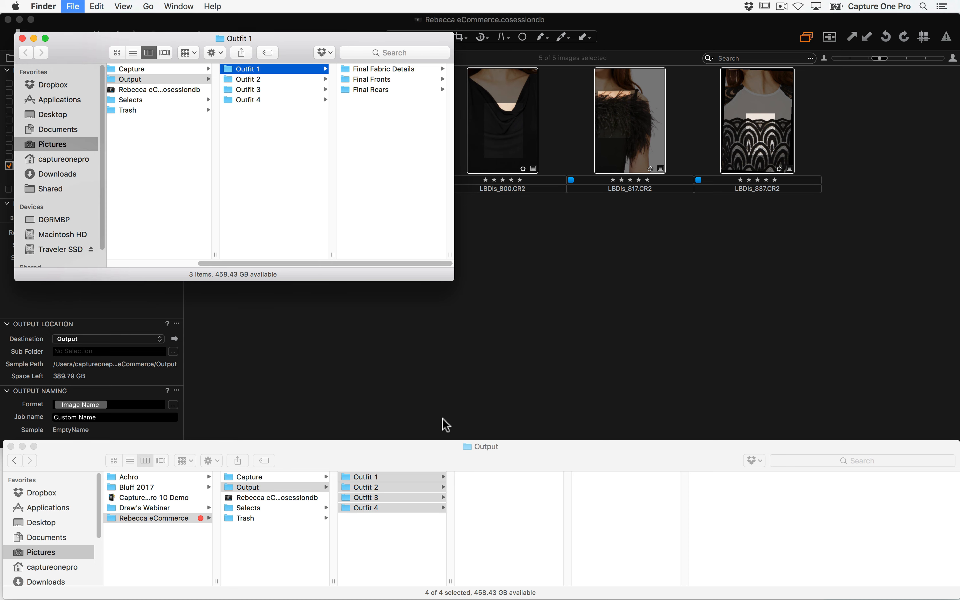
key("super+BackSpace")
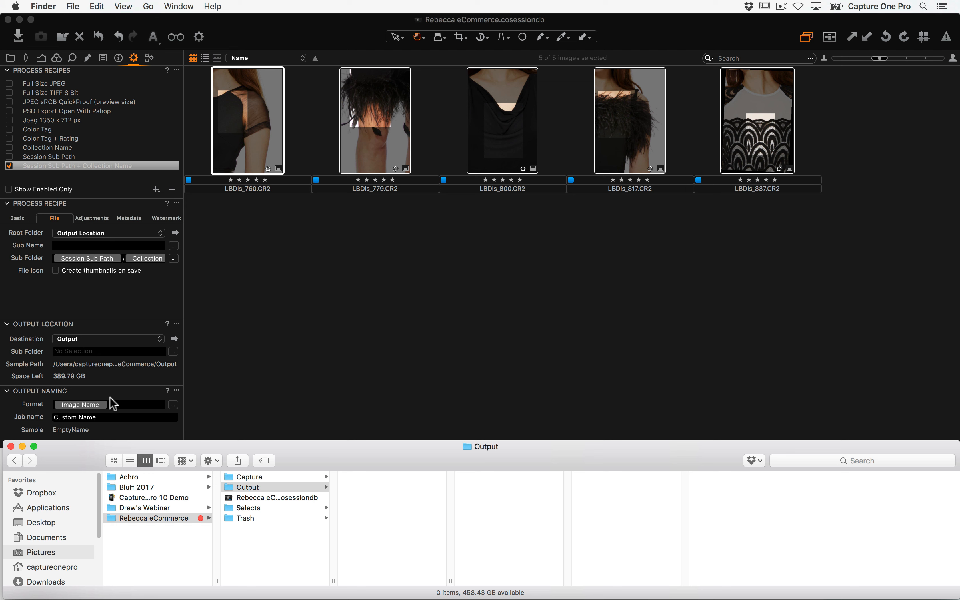
Extend the Output Naming format to Image Name and Collection Name separated by an underscore
left_click(120, 405)
left_click(124, 408)
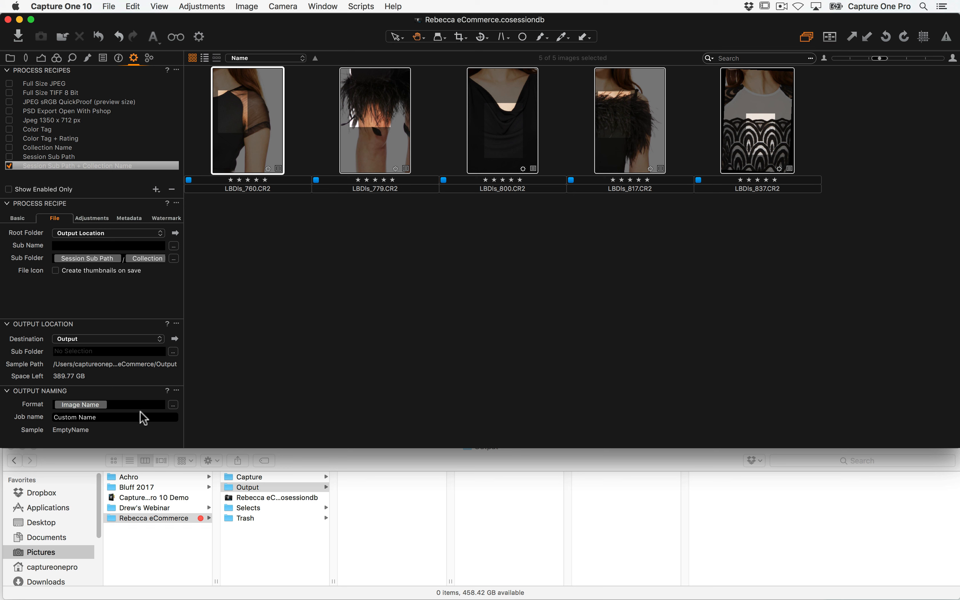
type("Col")
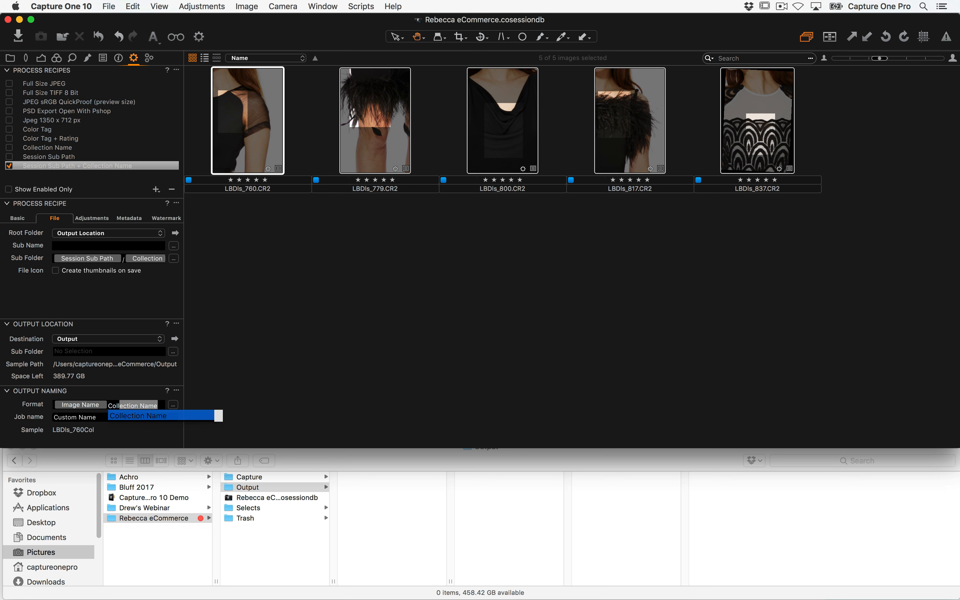
key("Return")
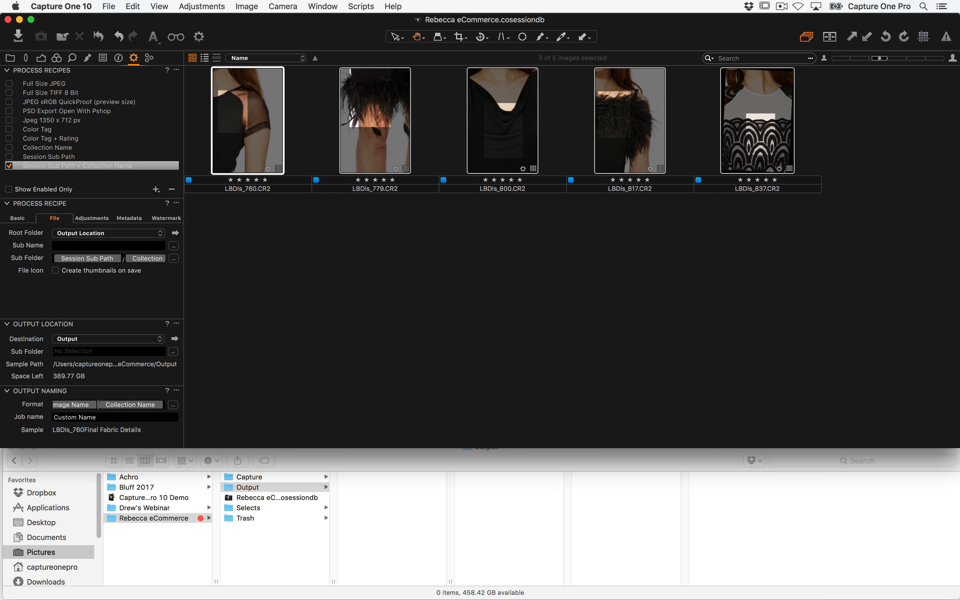
type("_")
left_click(441, 294)
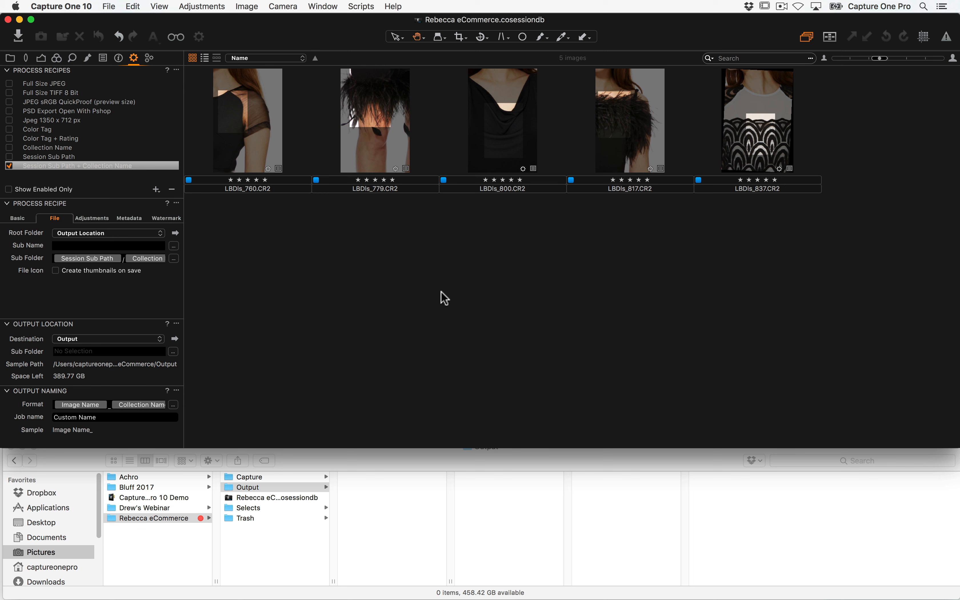
Process all images of the Final Fronts, Final Rears and Final Fabric Details albums with the enabled recipe
left_click(11, 58)
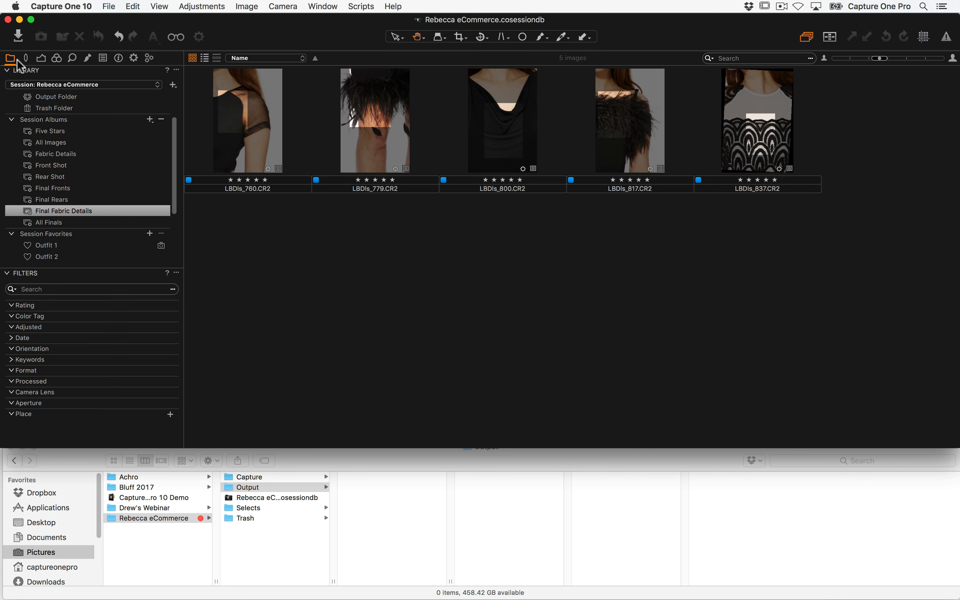
left_click(72, 189)
left_click(425, 315)
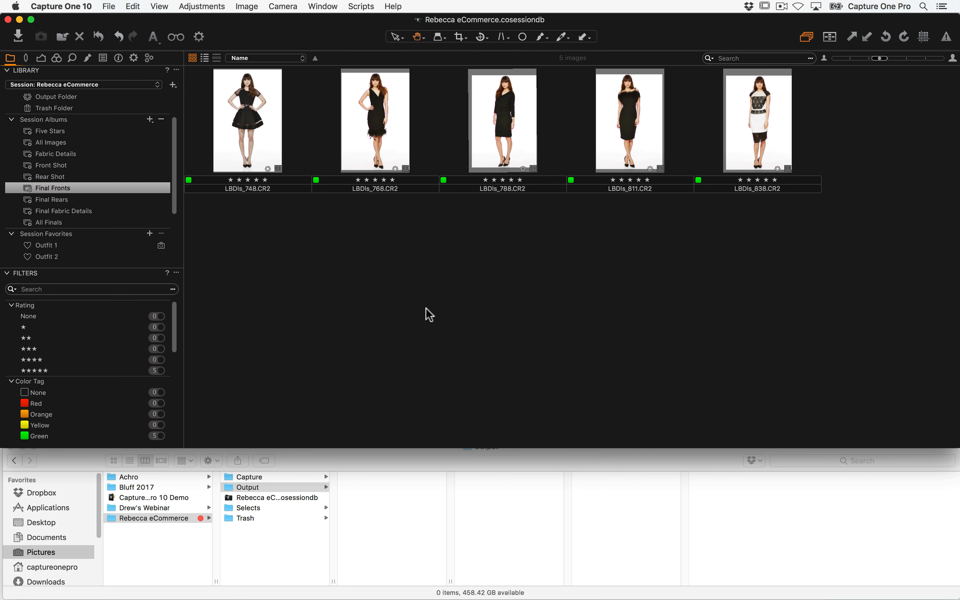
key("super+a")
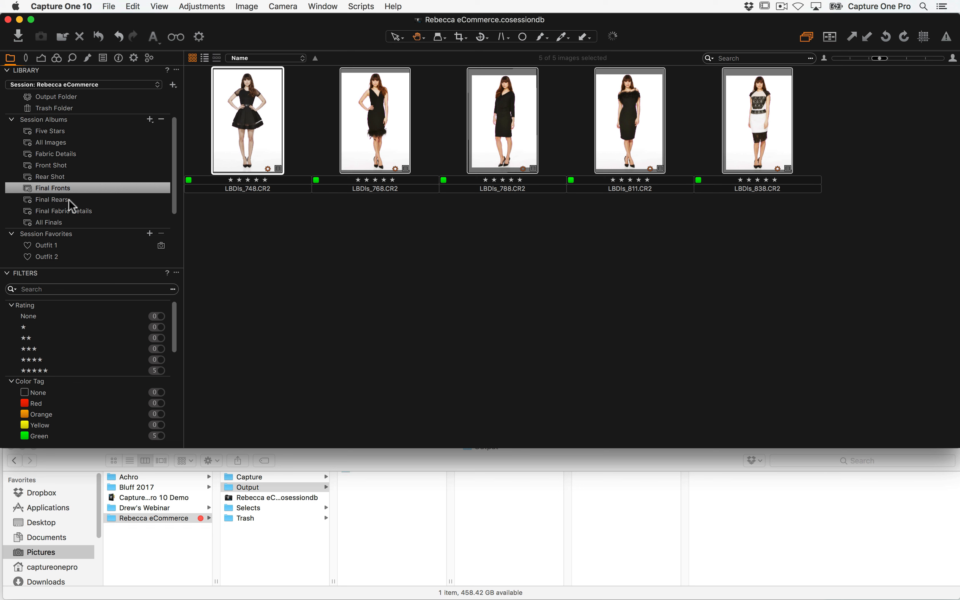
left_click(73, 199)
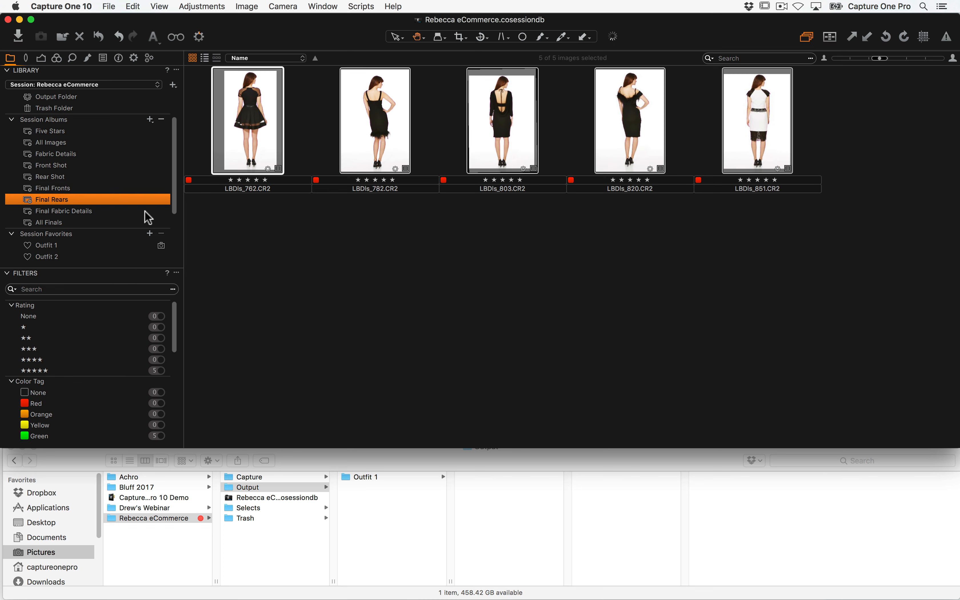
left_click(90, 211)
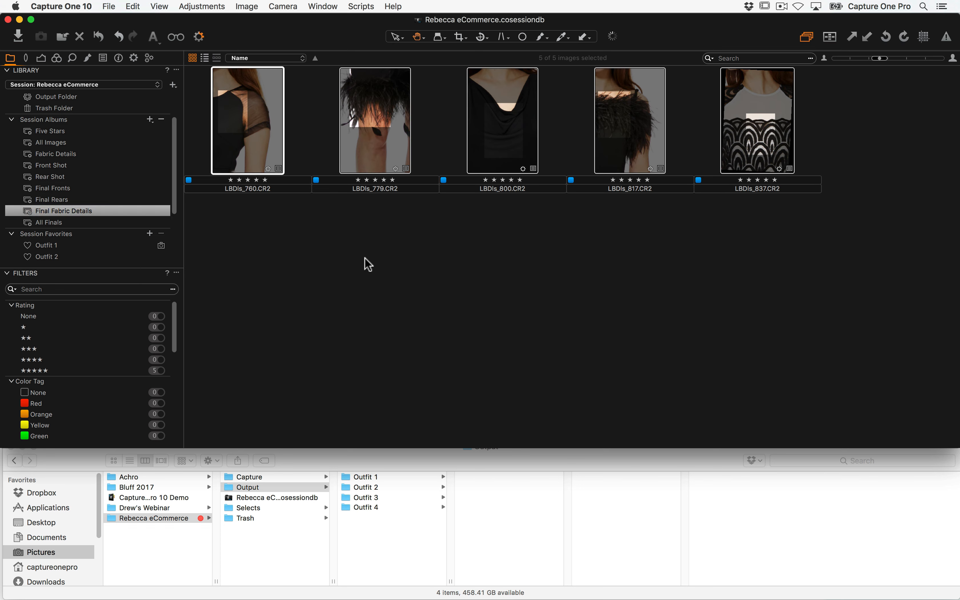
Switch to Finder and check the output file names in Outfit 1's Final Fronts and Outfit 3's Final Rears folders
left_click(392, 479)
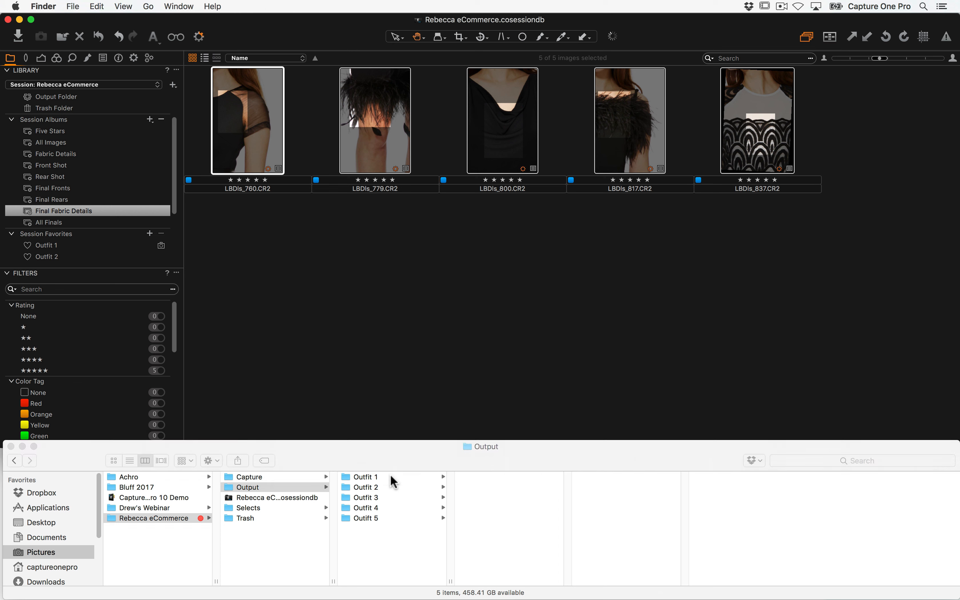
left_click(386, 478)
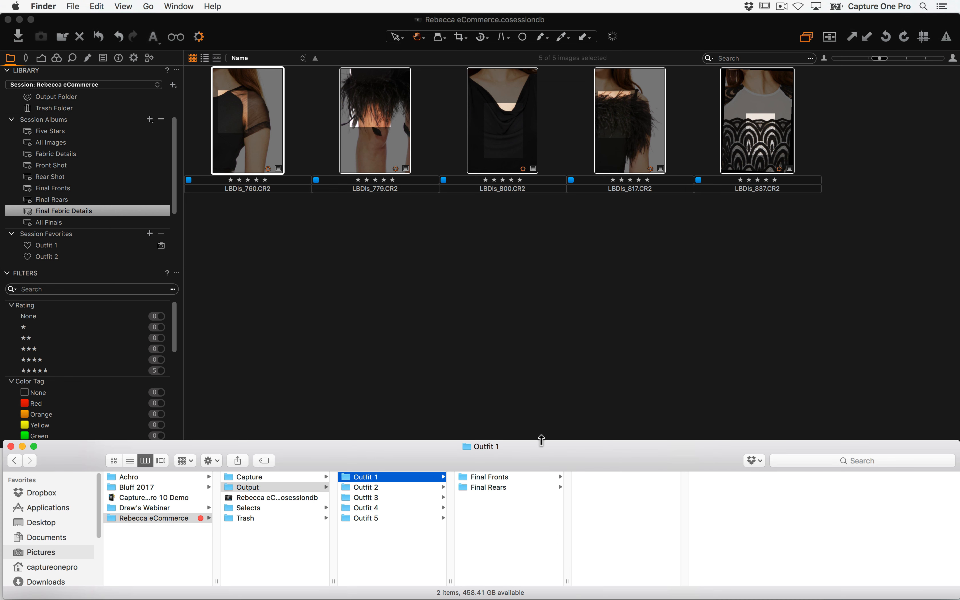
key("Right")
key("Right")
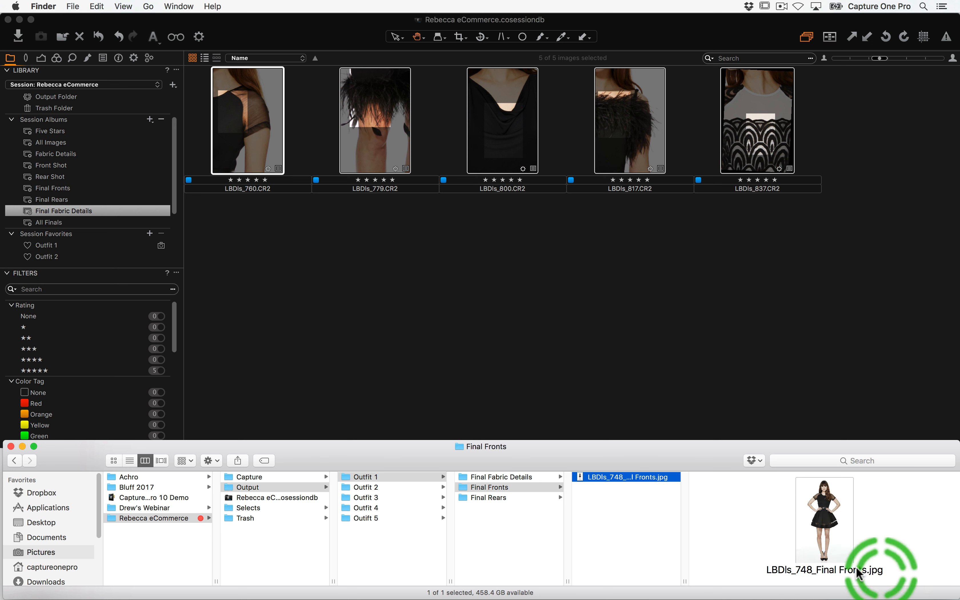
left_click(380, 498)
left_click(499, 499)
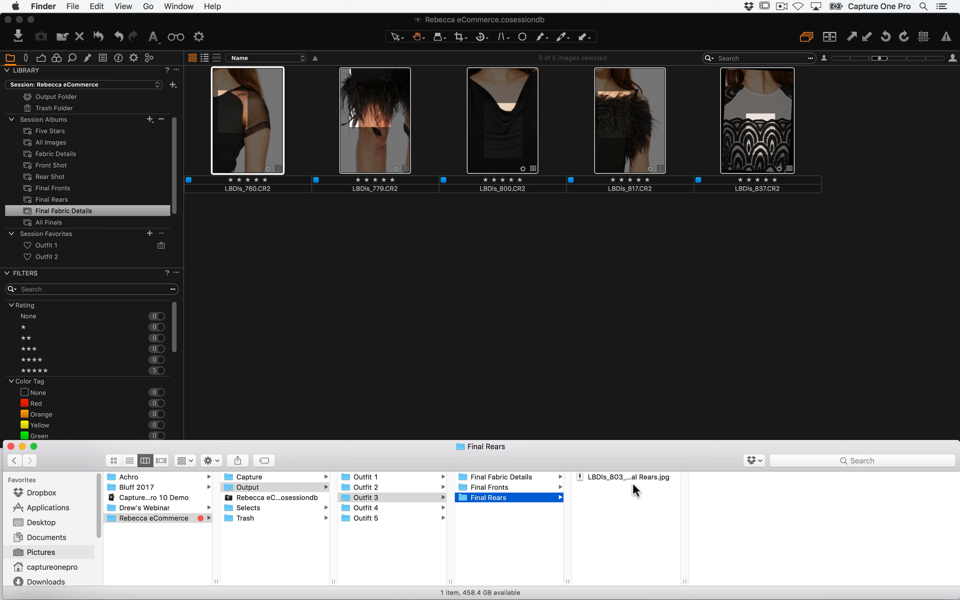
left_click(634, 477)
left_click_drag(782, 571, 822, 574)
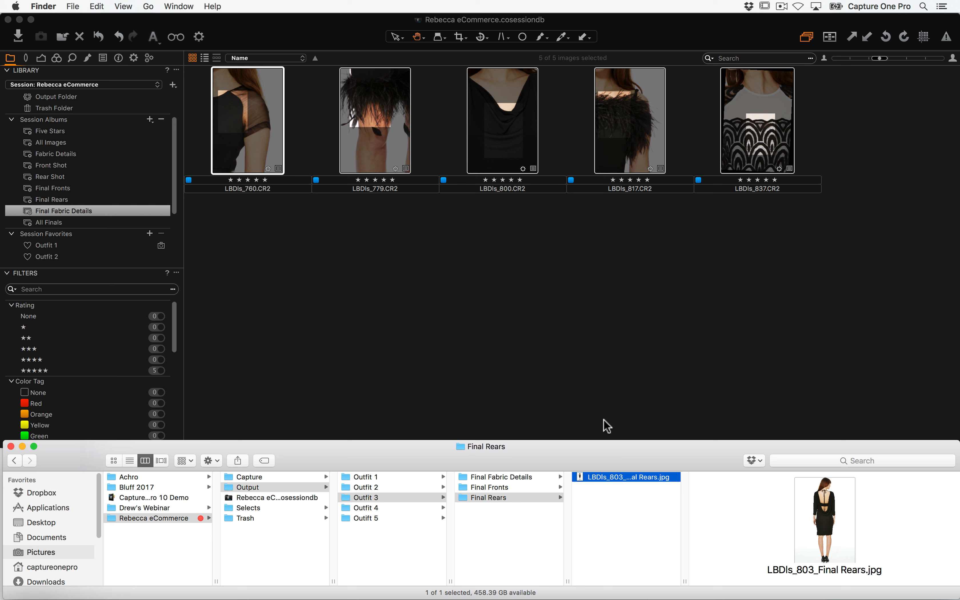
Return to Capture One and remove the Collection Name token from the Output Naming format
left_click(133, 58)
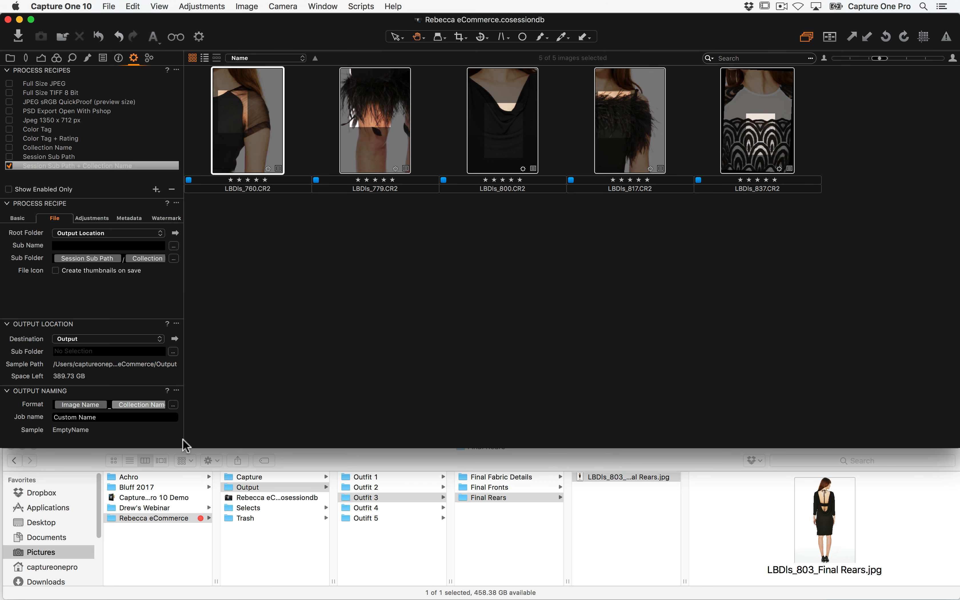
key("BackSpace")
key("BackSpace")
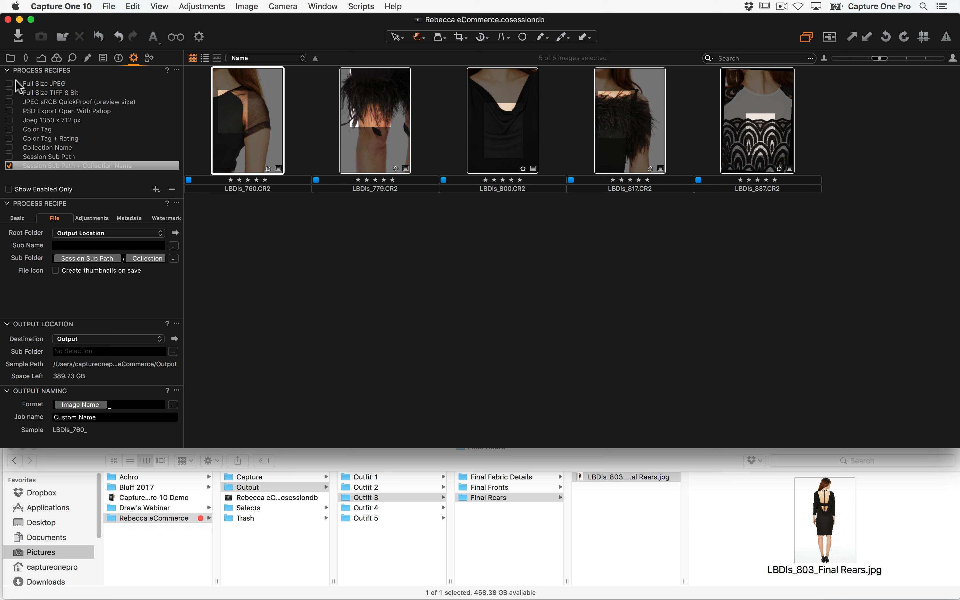
Show the All Finals album and examine the IPTC Content metadata of LBDIs_748.CR2
left_click(10, 58)
left_click(84, 223)
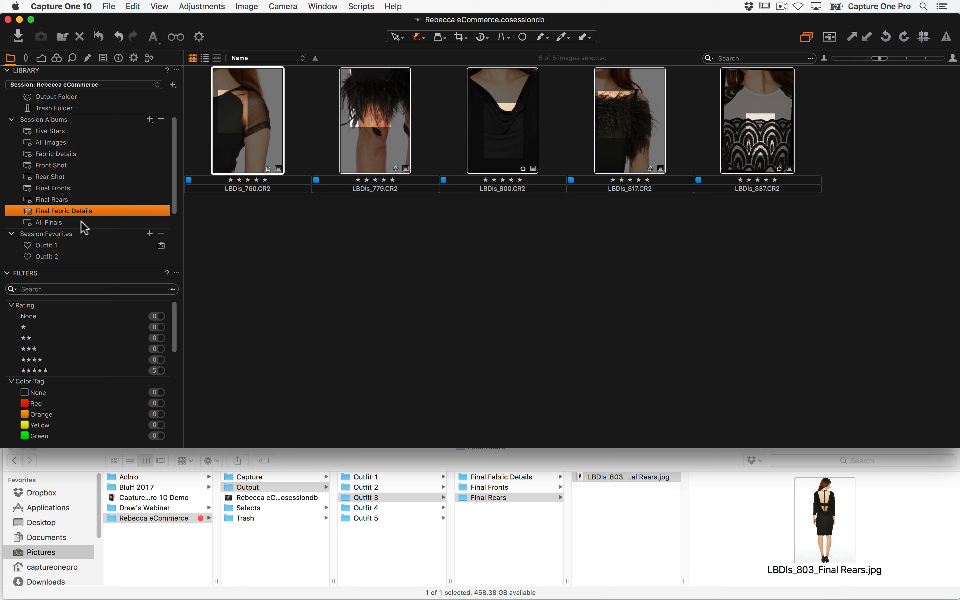
left_click(121, 58)
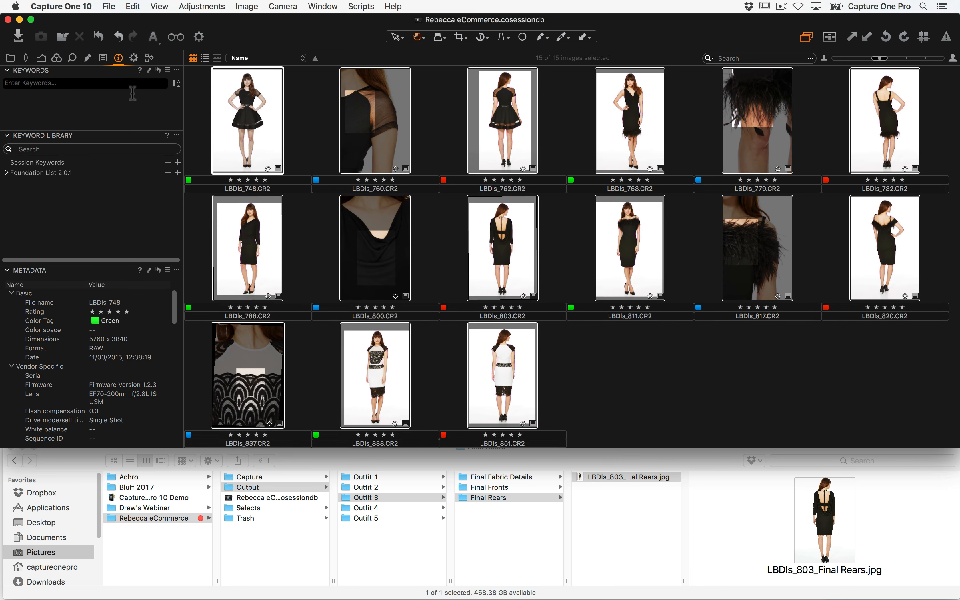
left_click_drag(174, 307, 179, 351)
double_click(264, 159)
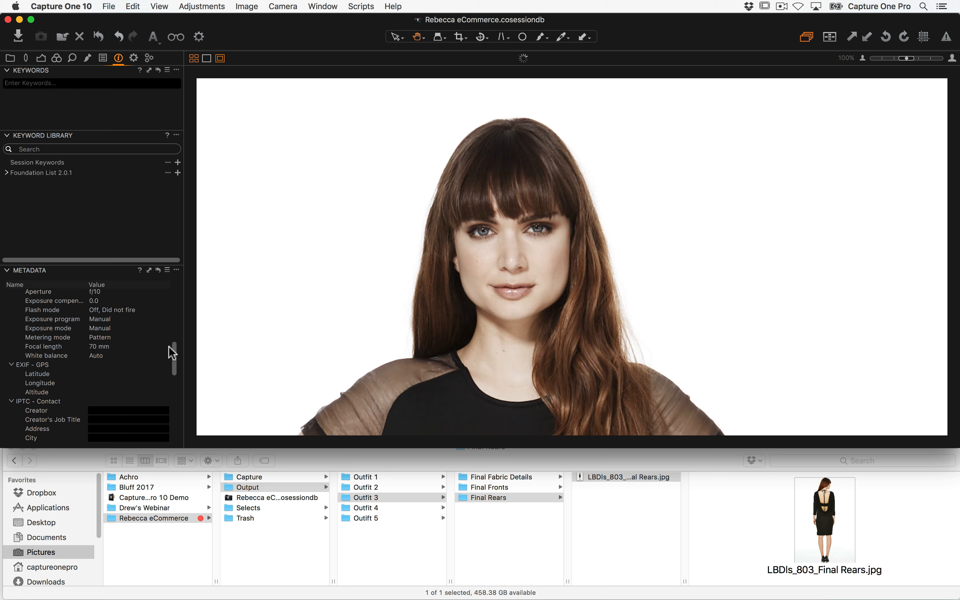
key("alt+super+v")
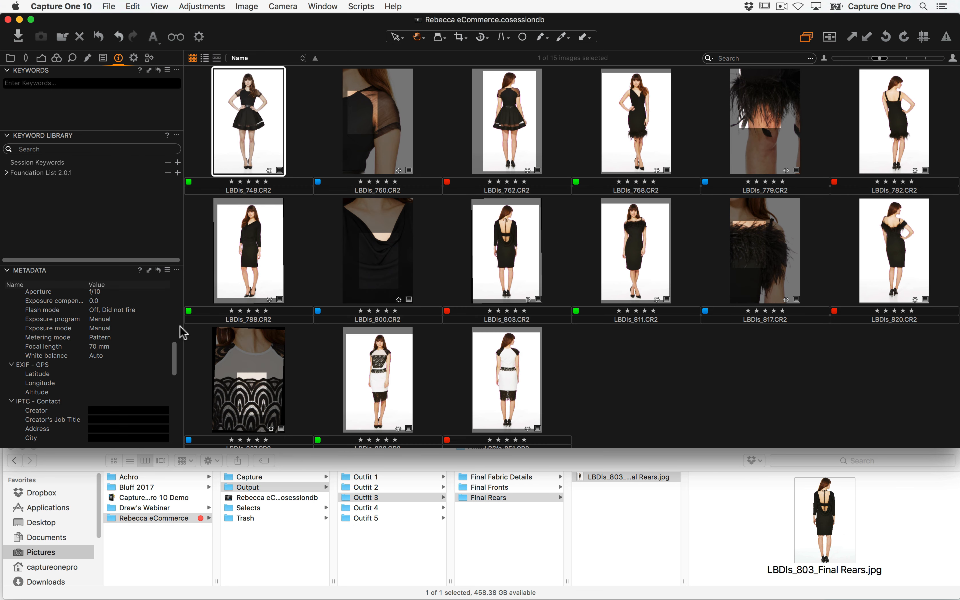
left_click_drag(176, 356, 176, 397)
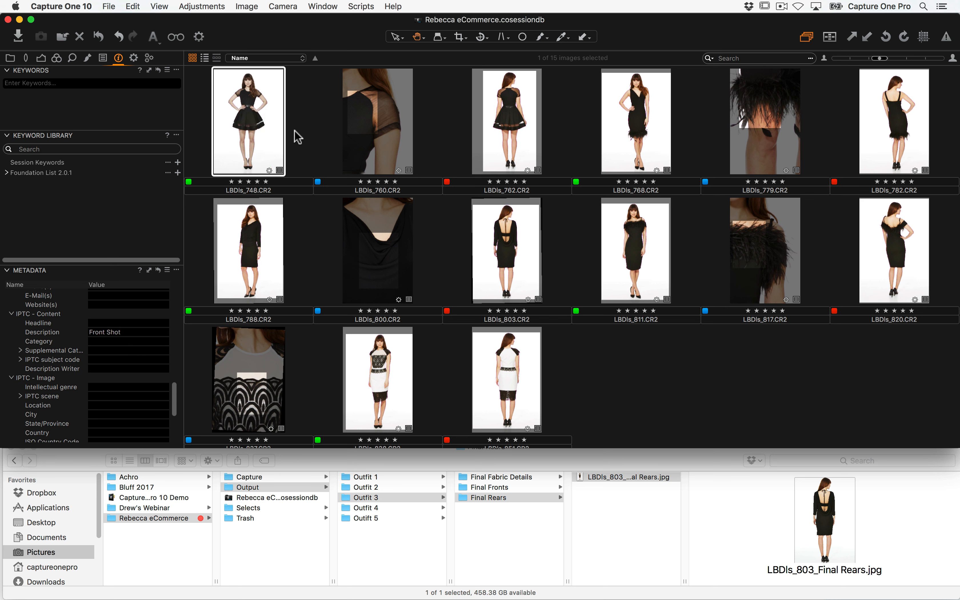
Step through the All Finals images and back to the first, comparing their Description metadata
key("super+Right")
key("super+Right")
key("super+Right")
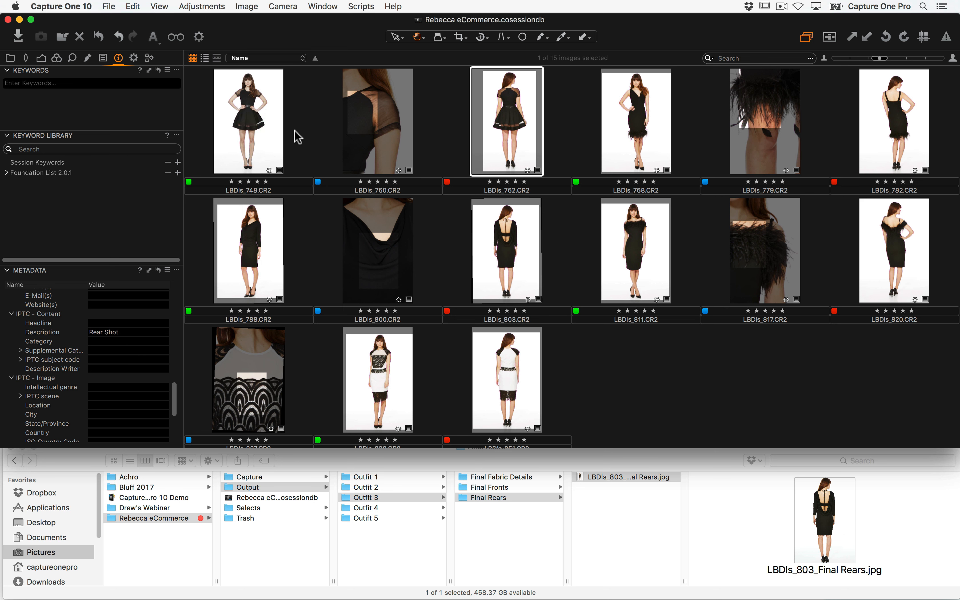
key("super+Right")
key("super+Right")
key("super+Right")
key("super+Right")
key("super+Right")
key("super+Right")
key("super+Right")
key("super+Right")
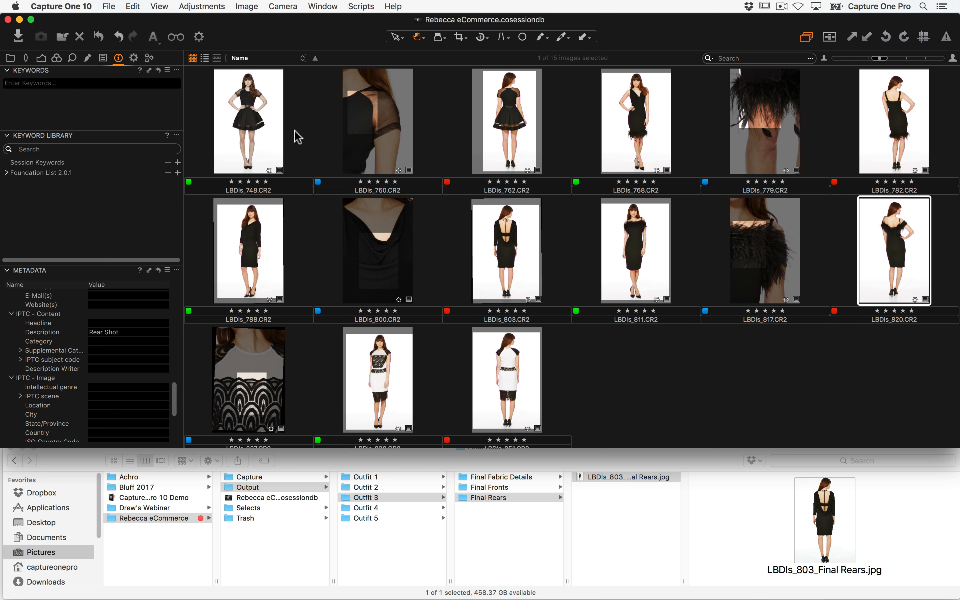
key("super+Right")
key("super+Left")
key("super+Left")
key("super+Left")
key("super+Left")
key("super+Left")
key("super+Left")
key("super+Left")
key("super+Left")
key("super+Left")
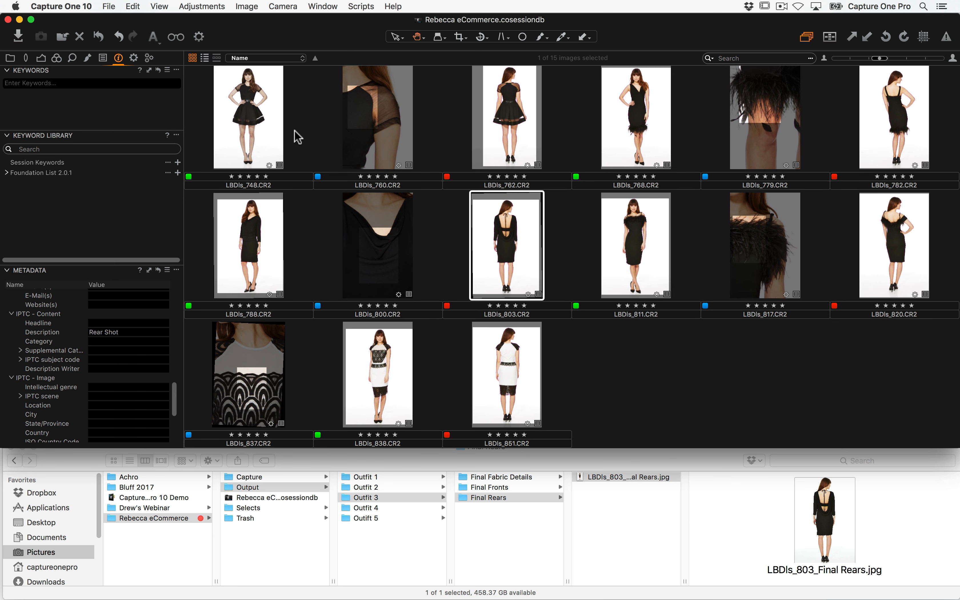
key("super+Left")
key("super+Left")
key("super+Left")
key("super+Left")
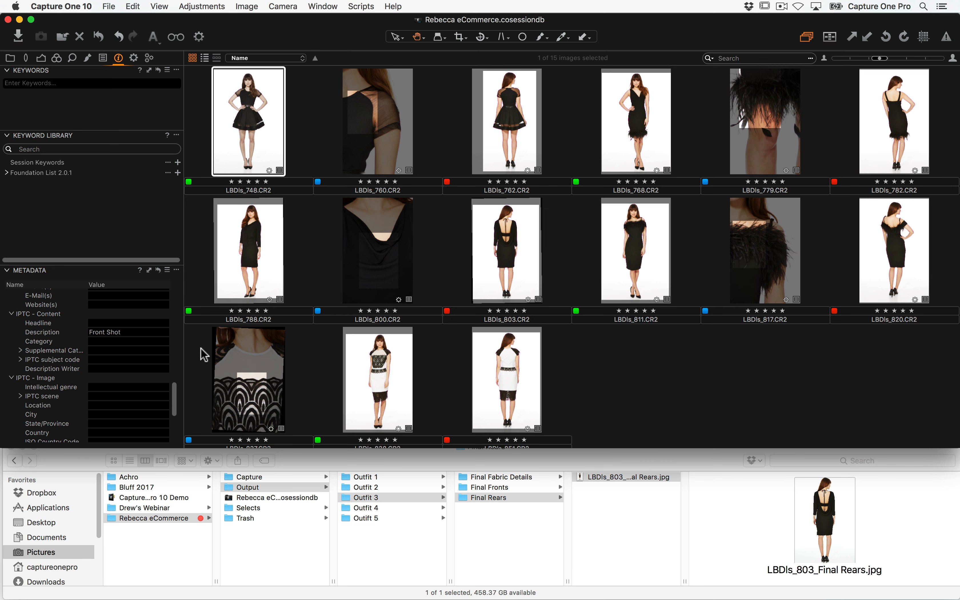
Set the IPTC Category of LBDIs_752.CR2 in the Front Shot album to ecommerce
left_click(10, 57)
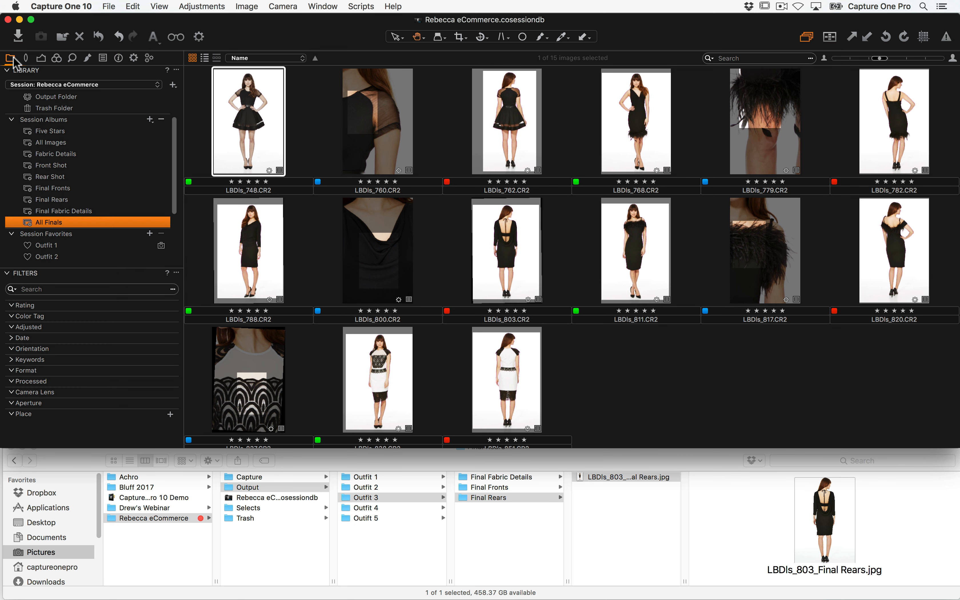
left_click(85, 166)
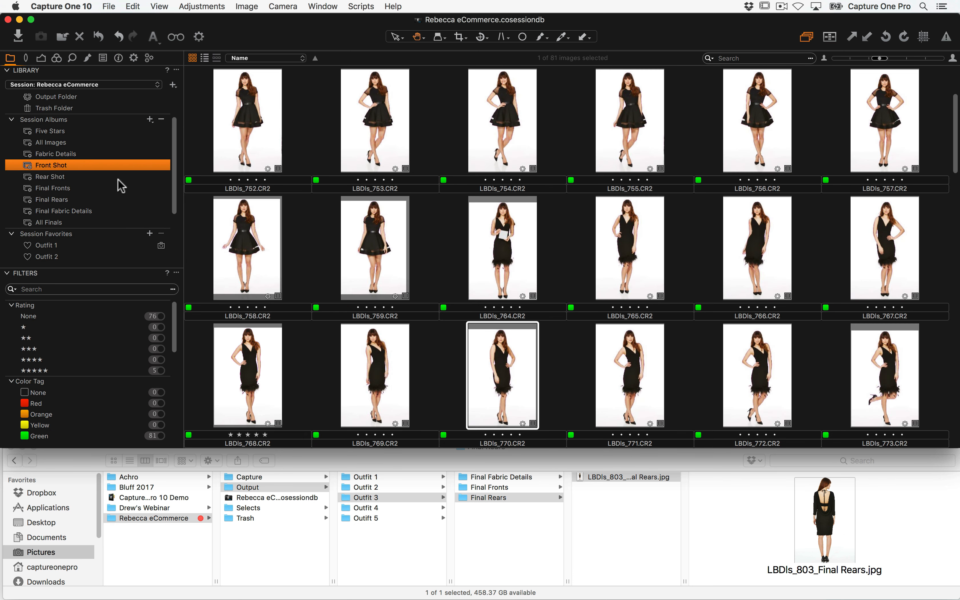
left_click(263, 156)
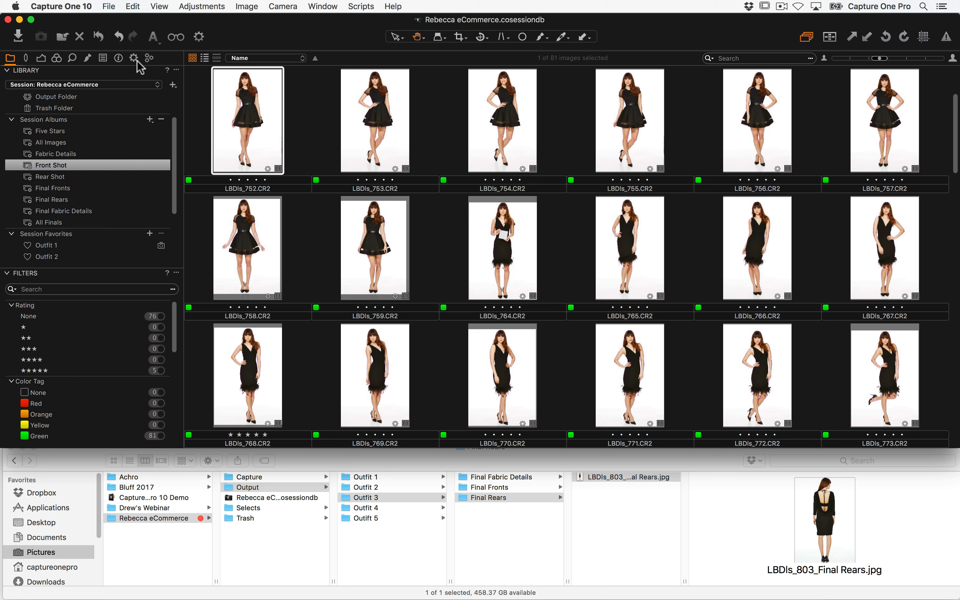
left_click(119, 59)
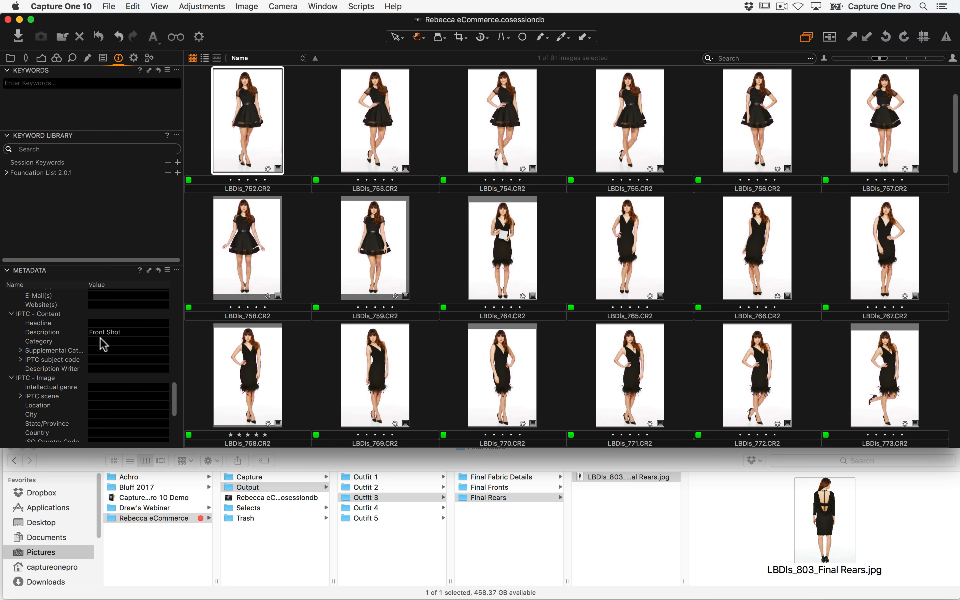
left_click(103, 341)
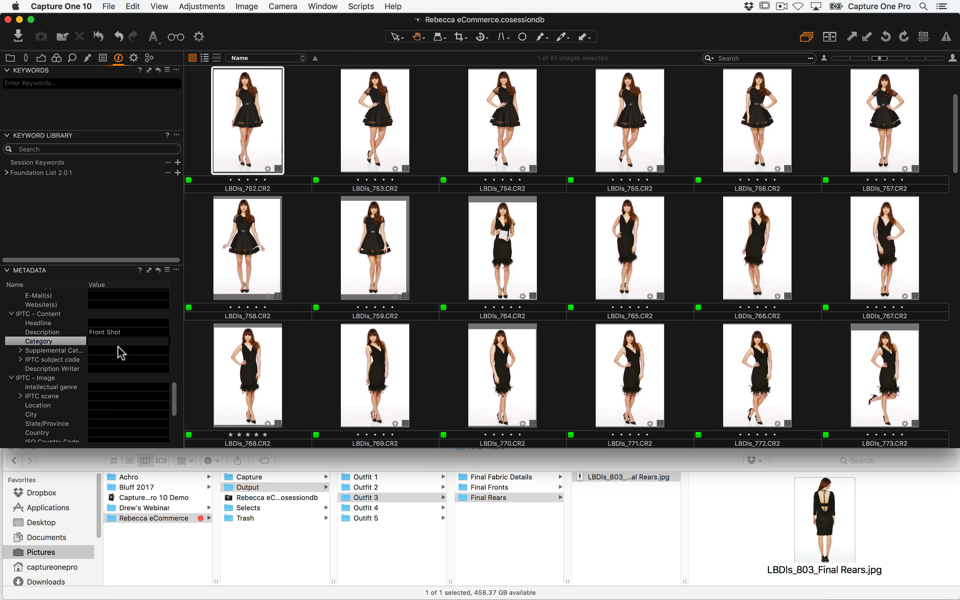
type("eco")
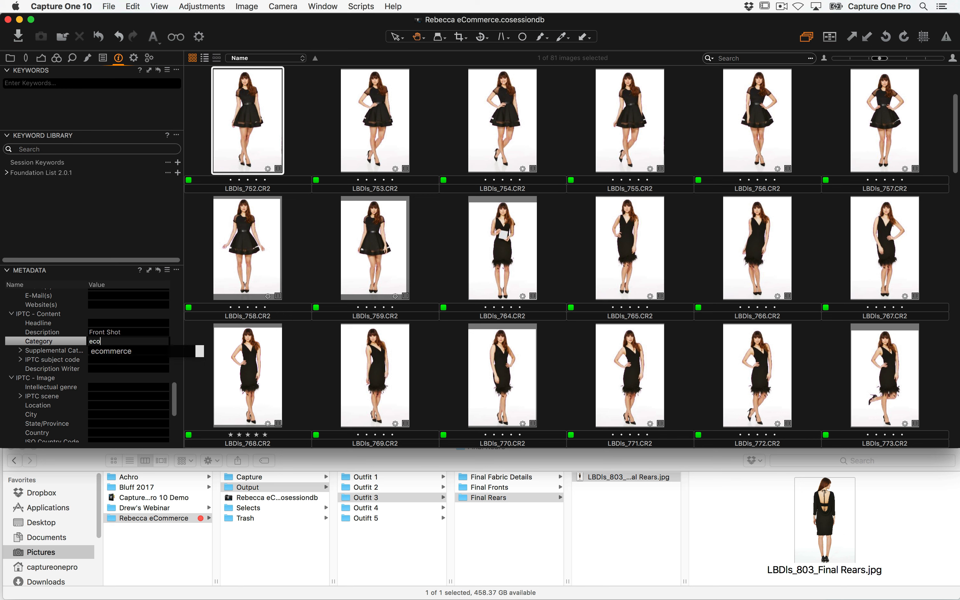
type("mmerce")
key("Tab")
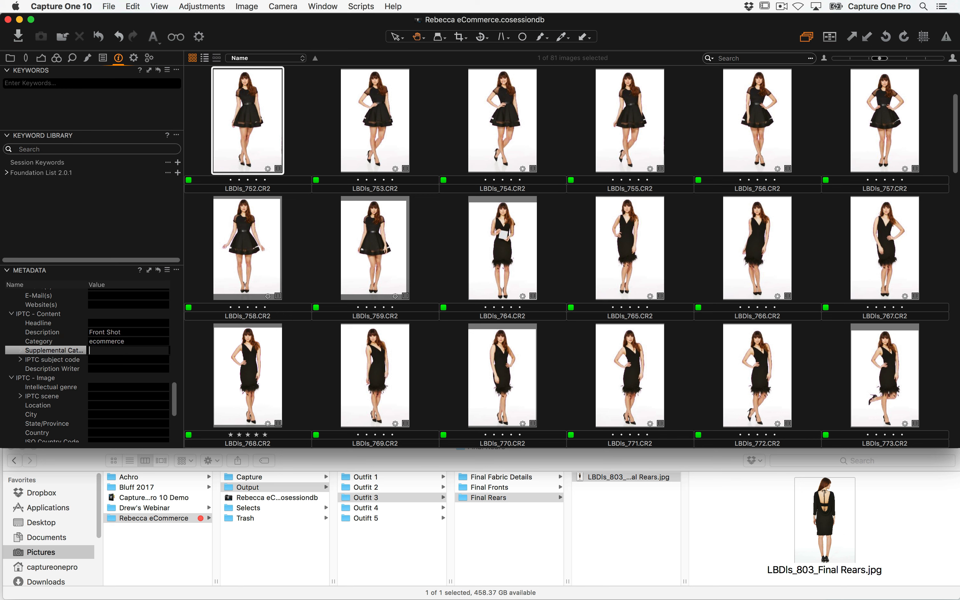
Compare the Category metadata of LBDIs_752.CR2 and LBDIs_753.CR2, then check the browser's image selection count
left_click(383, 127)
left_click(278, 137)
left_click(372, 152)
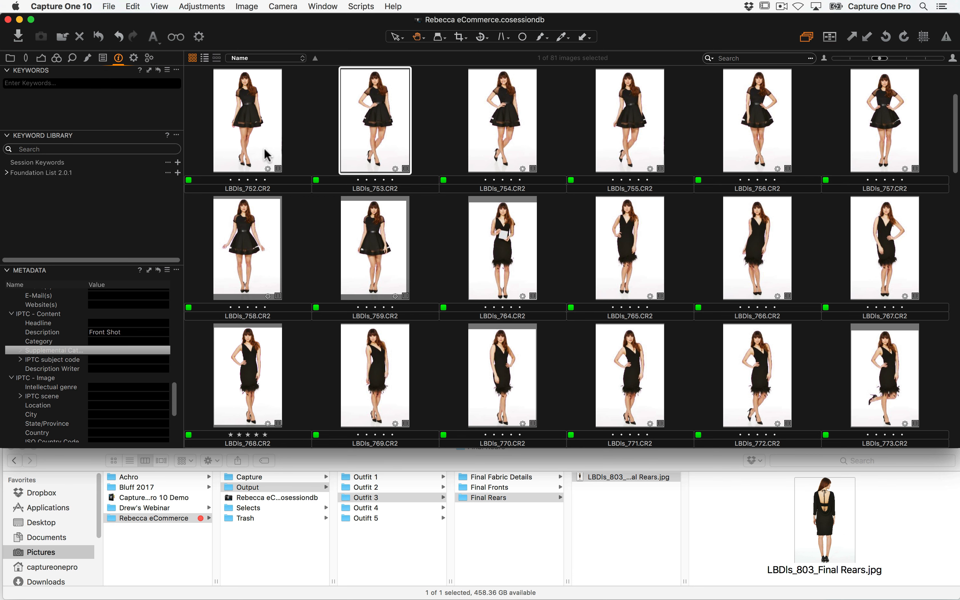
double_click(264, 151)
key("super+alt+v")
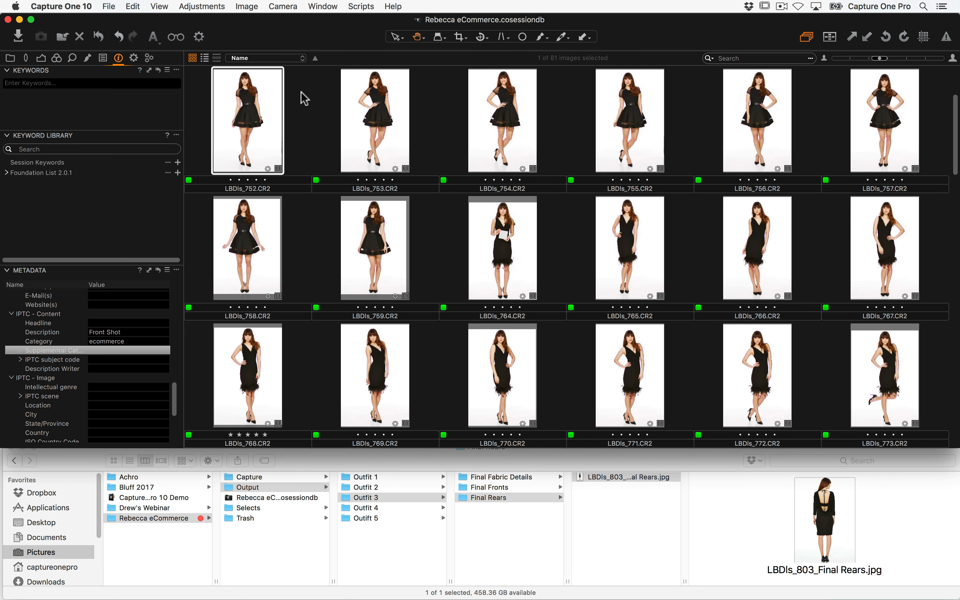
left_click(382, 116)
left_click(265, 143)
left_click(528, 60)
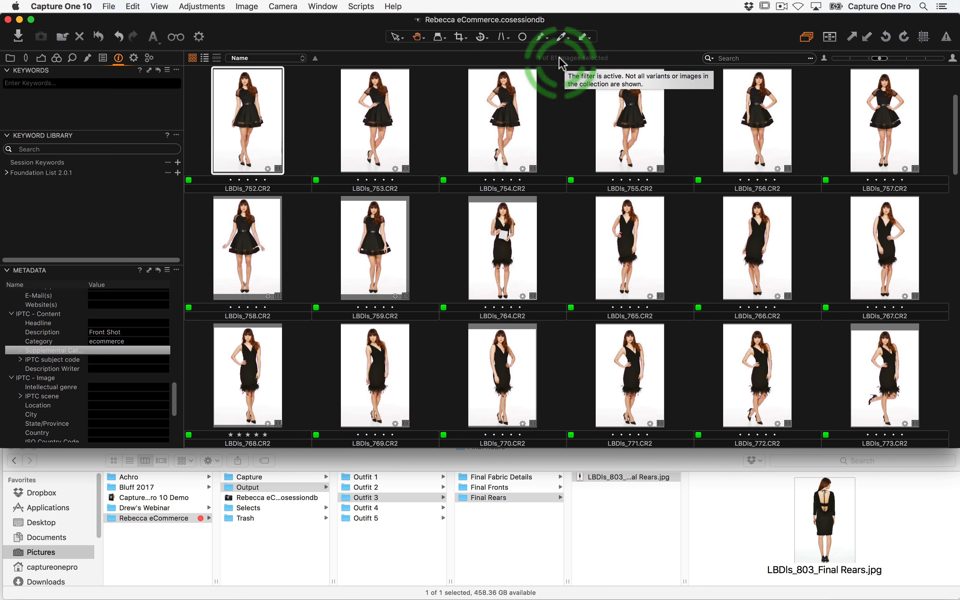
Try to copy only the Category metadata from LBDIs_752.CR2 and apply it, checking the result on LBDIs_753.CR2
left_click(149, 272)
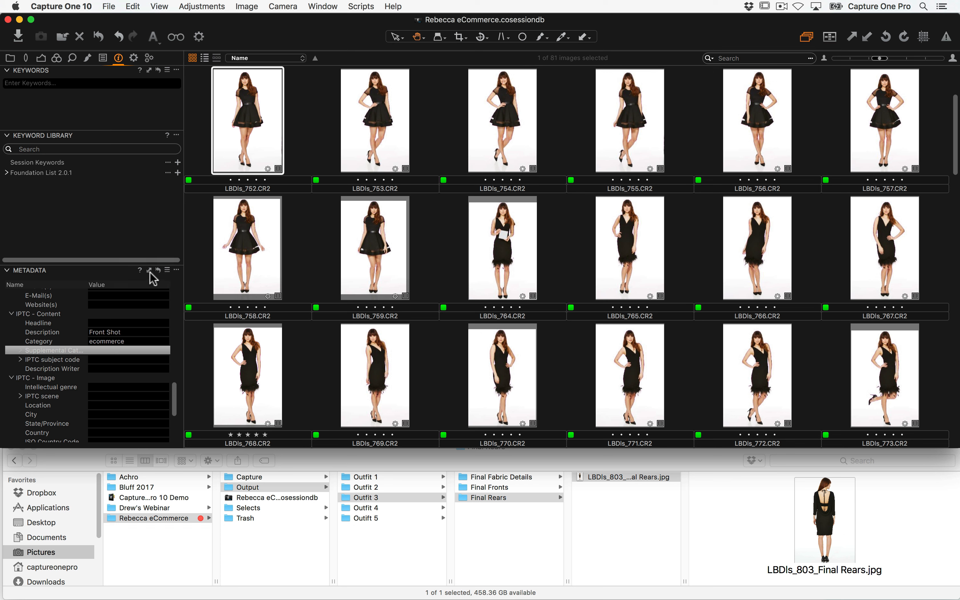
left_click(150, 271)
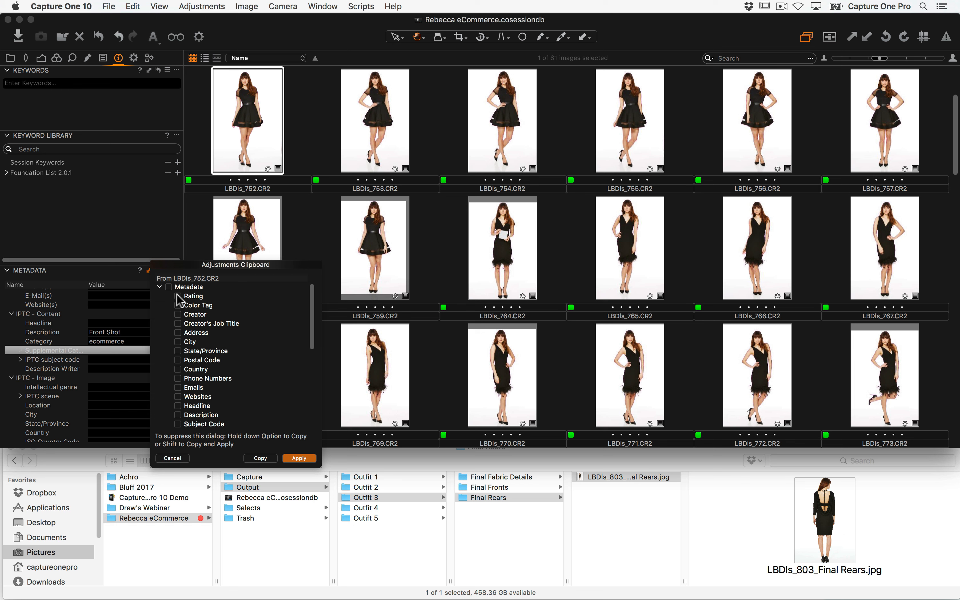
left_click_drag(316, 317, 298, 439)
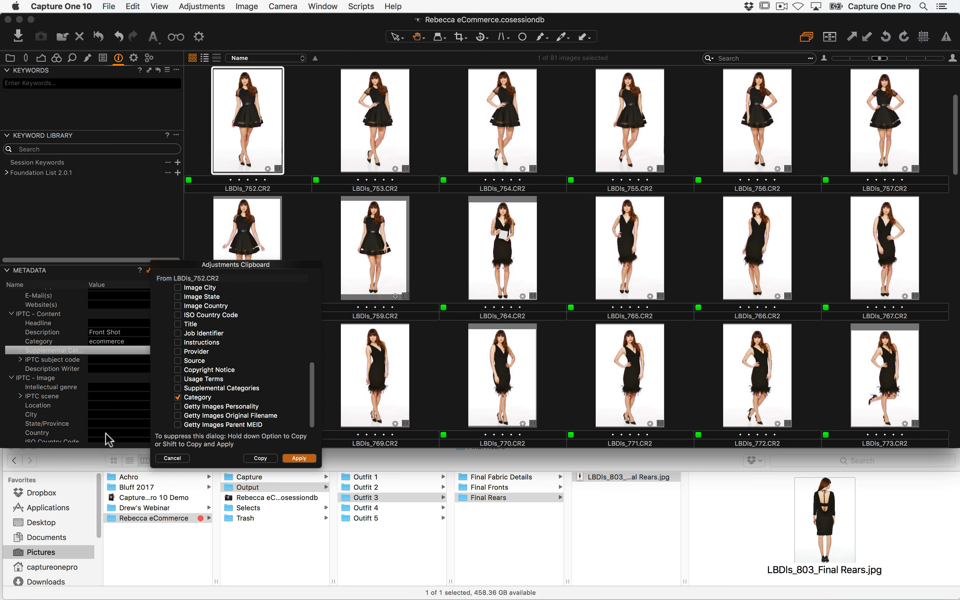
left_click(302, 459)
left_click(382, 150)
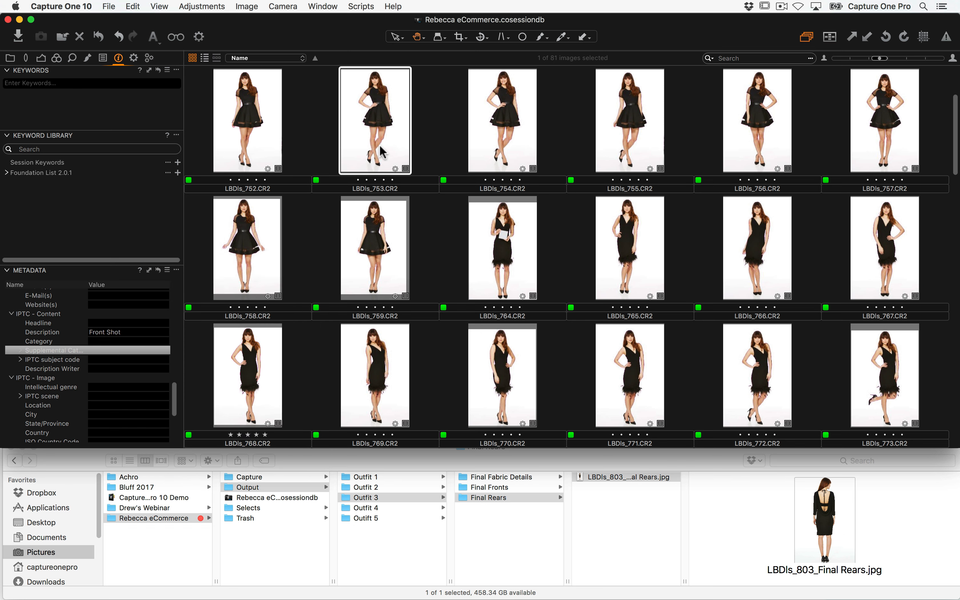
Copy only the Category metadata from LBDIs_752.CR2 and apply it to all images in the Front Shot album
left_click(249, 151)
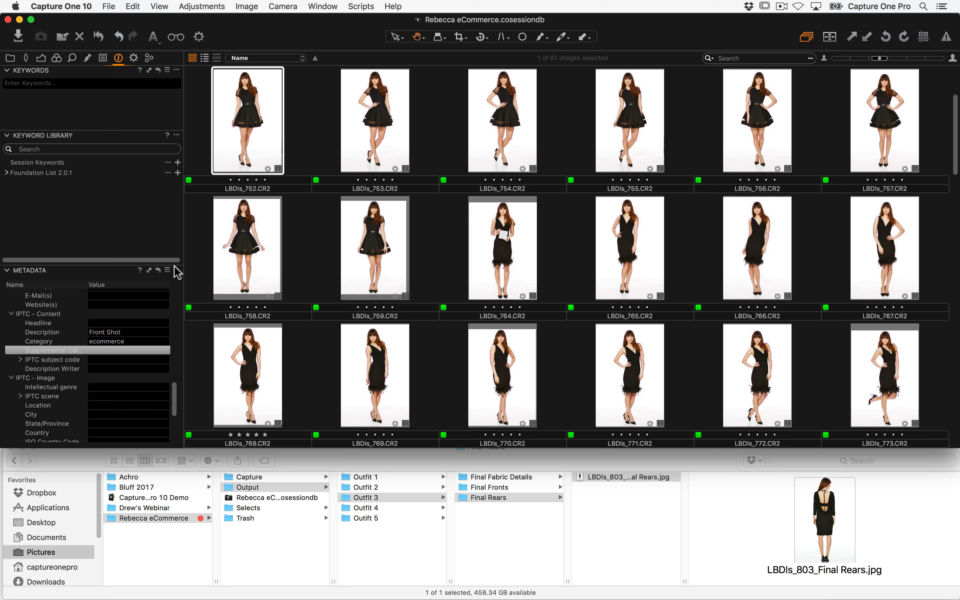
left_click(149, 271)
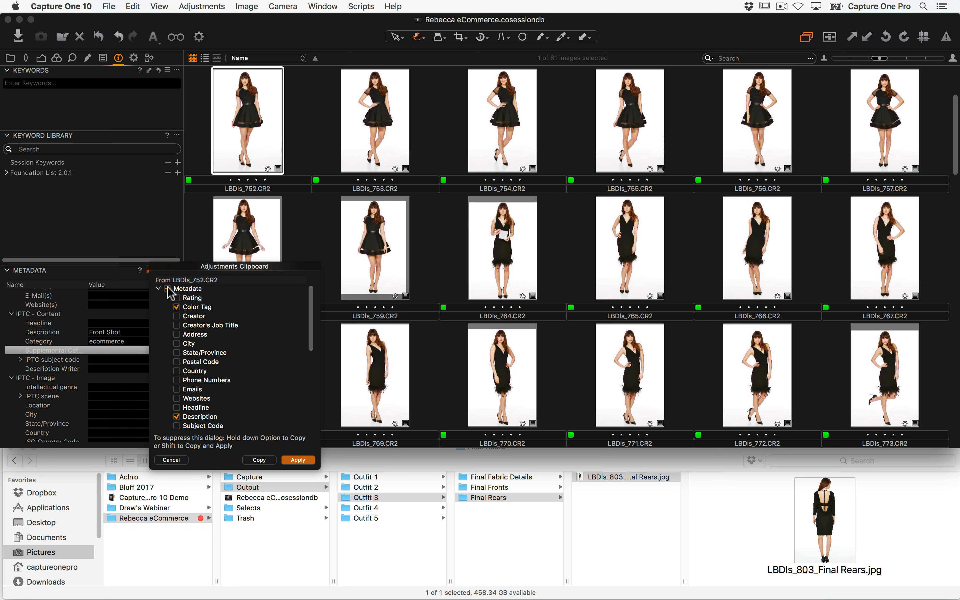
scroll(308, 317, "down", 2)
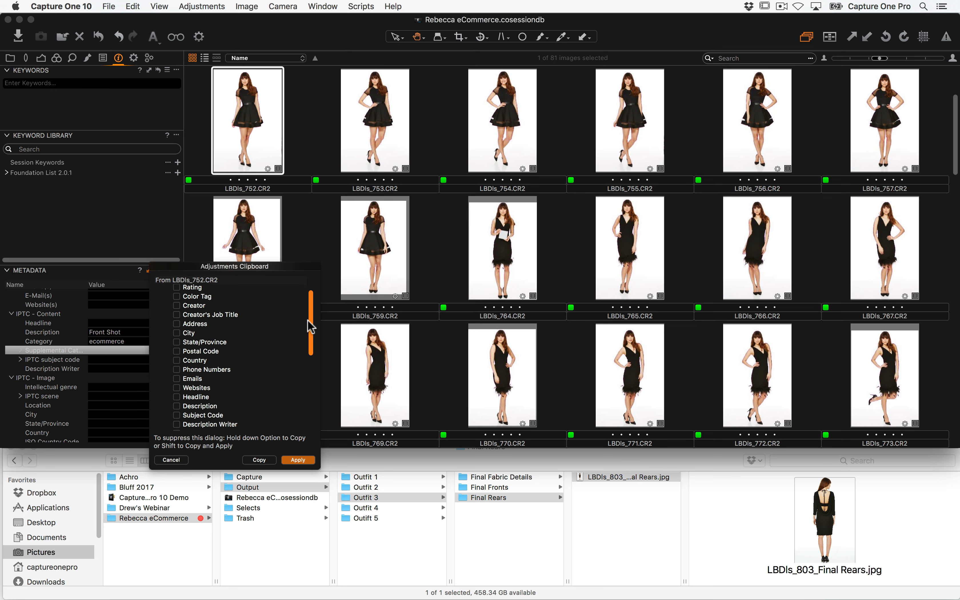
left_click(260, 460)
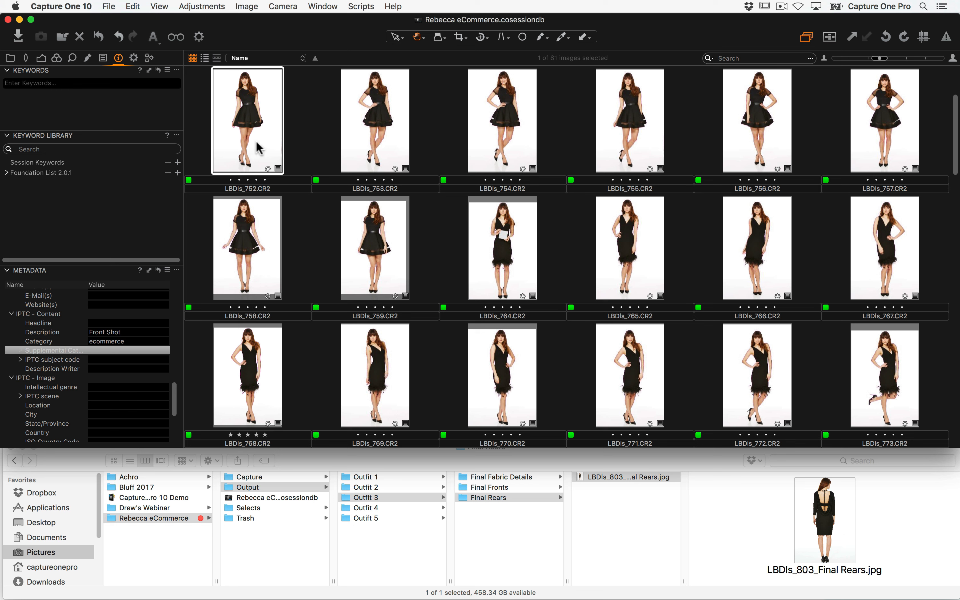
key("super+a")
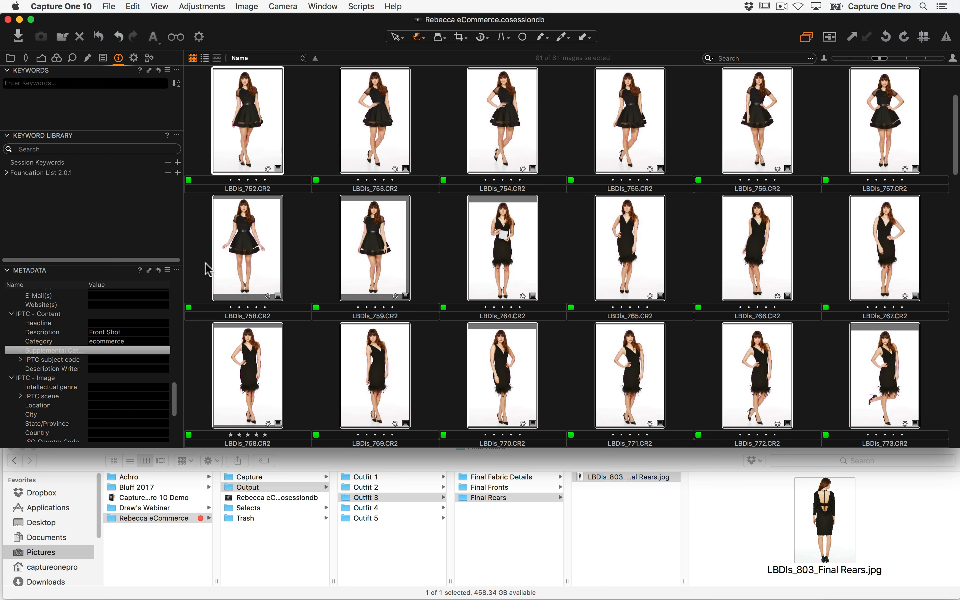
left_click(149, 271)
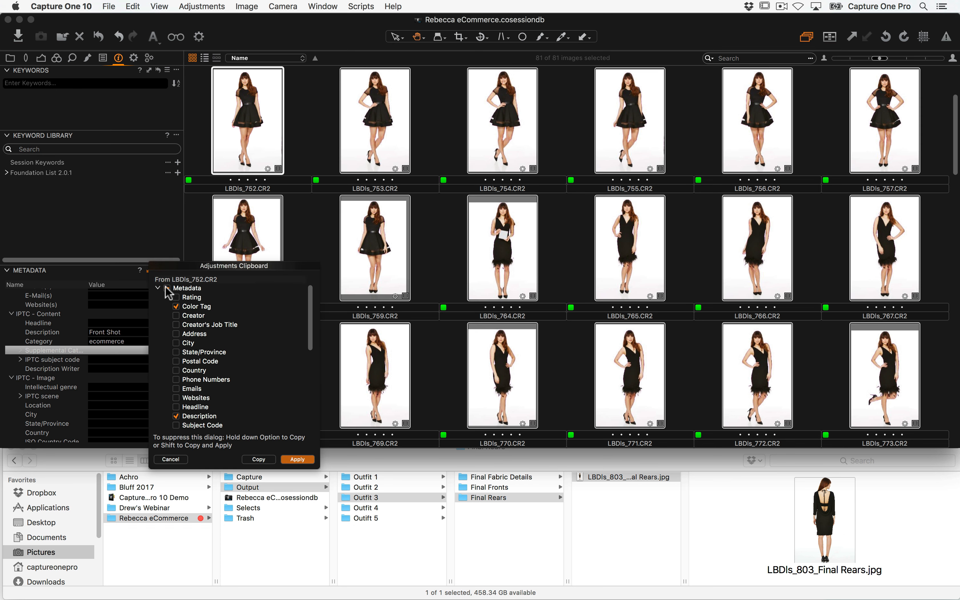
left_click_drag(311, 316, 318, 427)
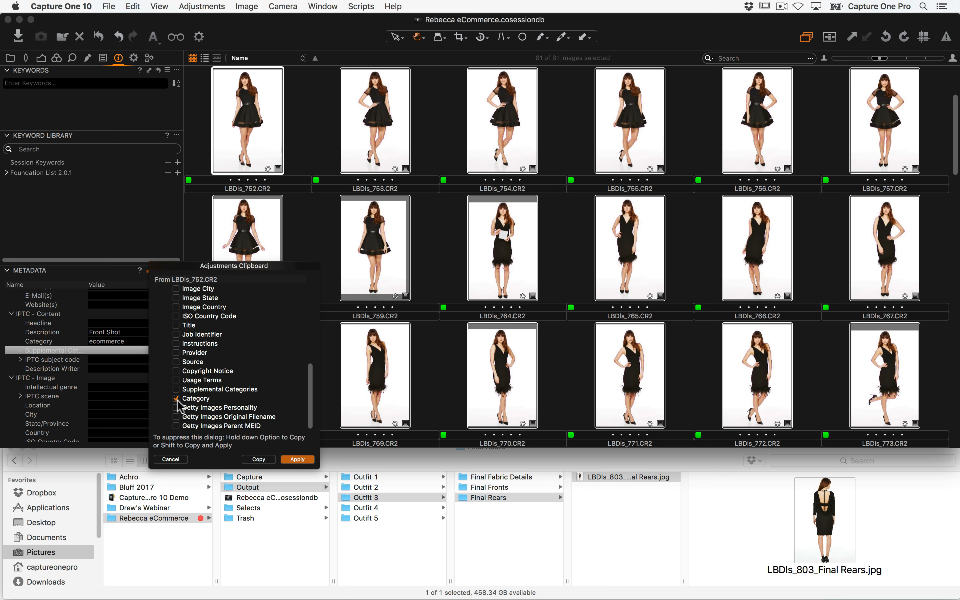
left_click(301, 460)
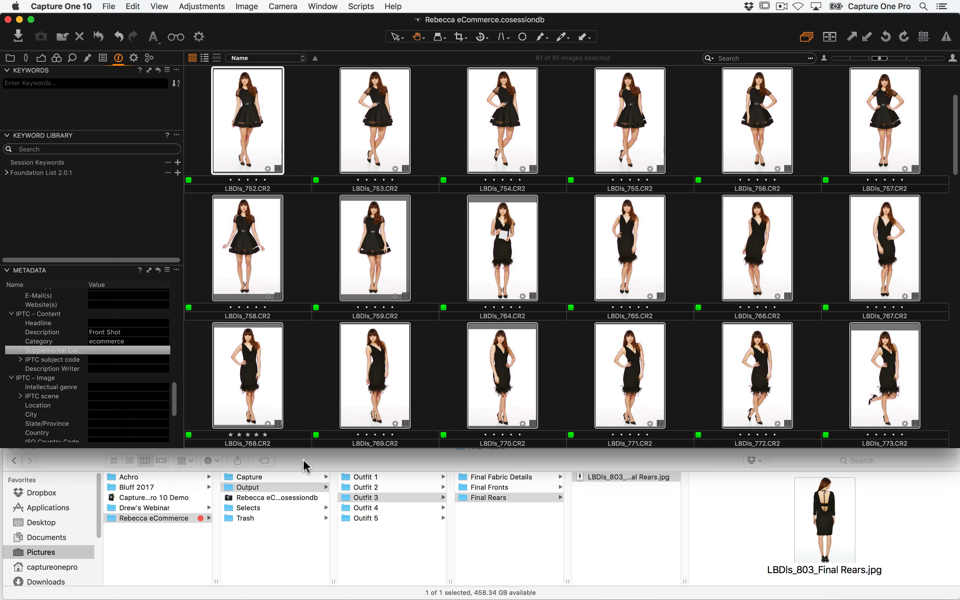
Check the Category of LBDIs_753.CR2 and review which of its metadata fields are marked for copying, without applying anything
left_click(367, 154)
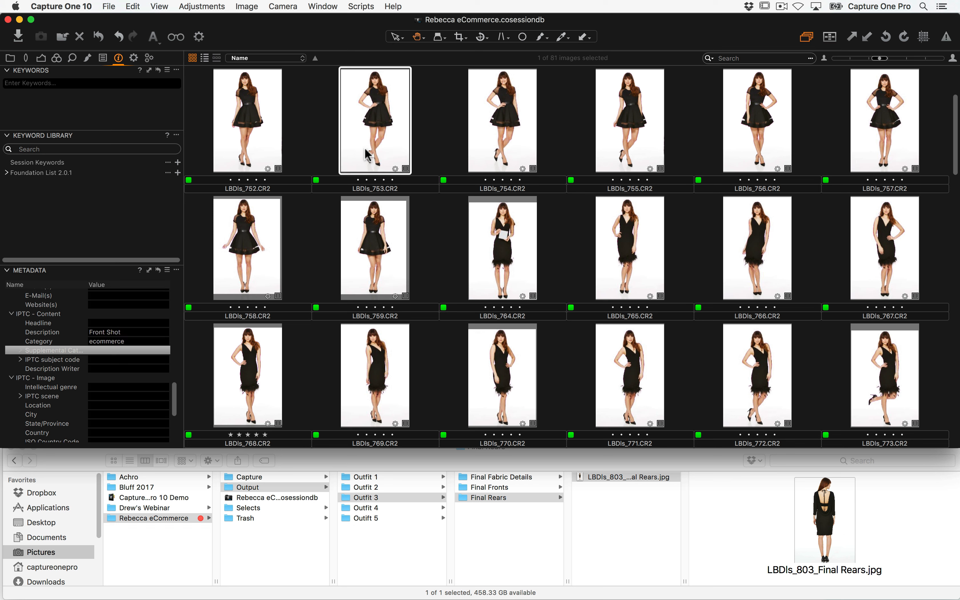
left_click(132, 351)
left_click(149, 270)
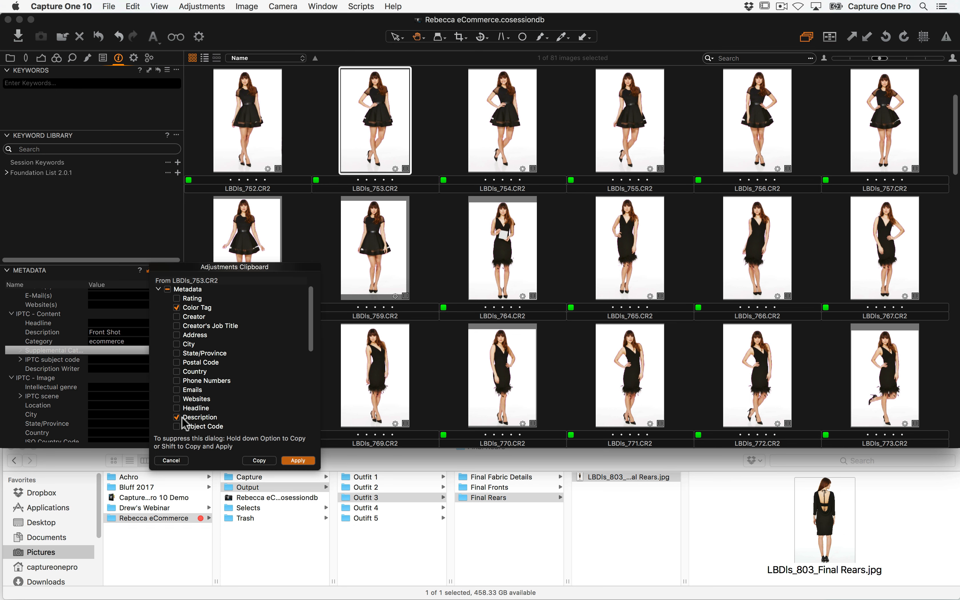
left_click(171, 460)
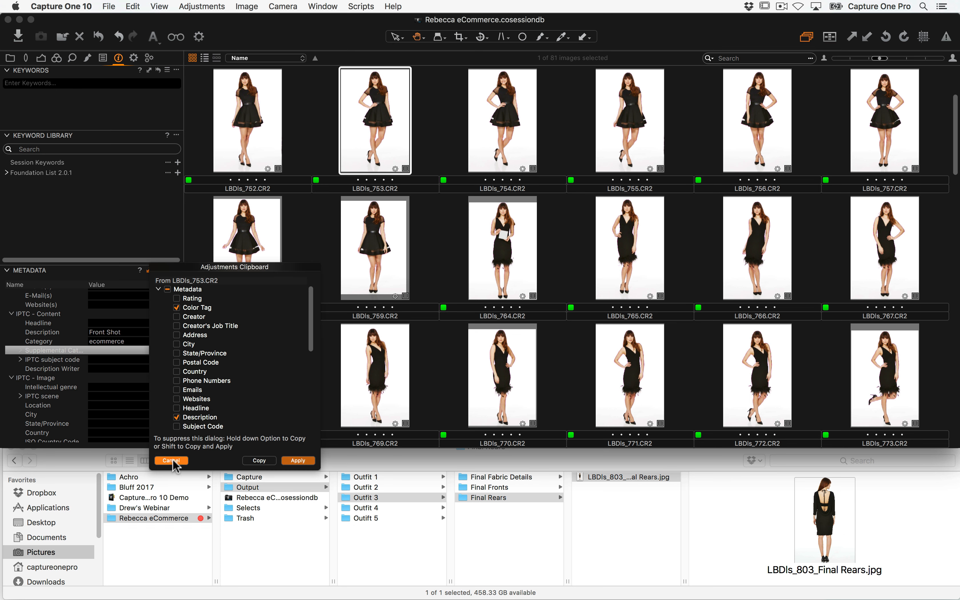
Apply only the Category metadata of LBDIs_746.CR2 to every image in the All Images album, checking it on LBDIs_760.CR2
left_click(10, 58)
left_click(75, 144)
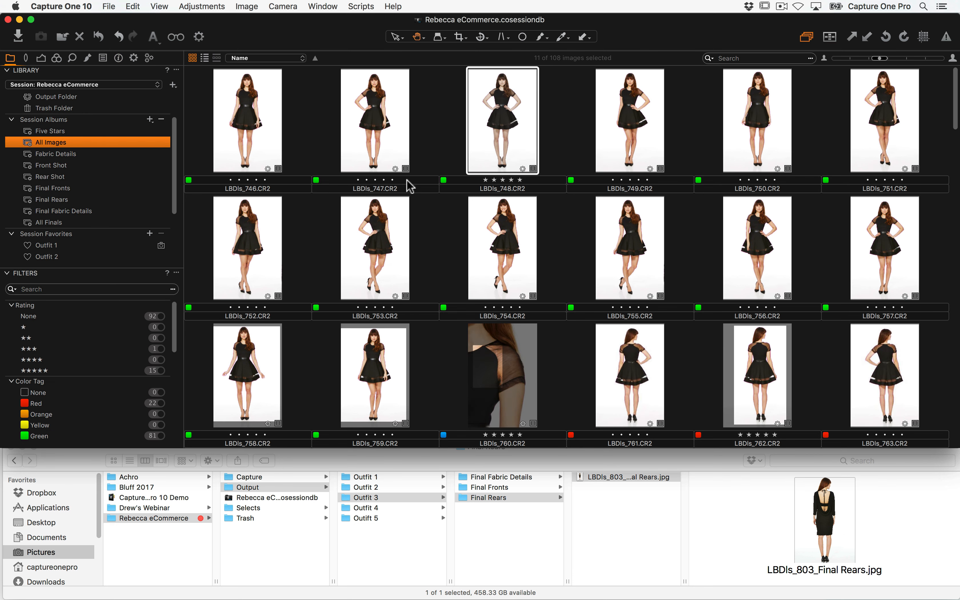
left_click(256, 120)
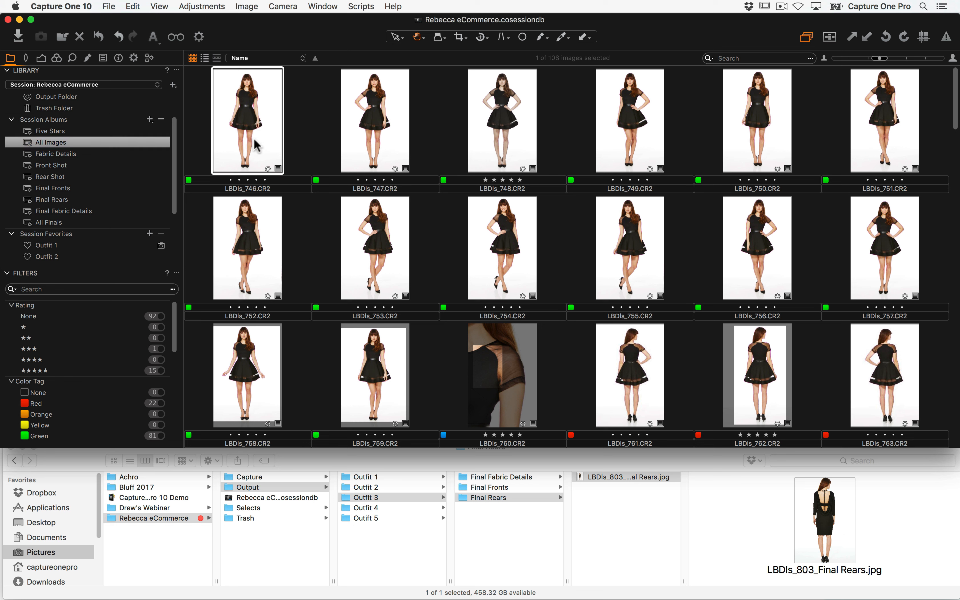
left_click(119, 58)
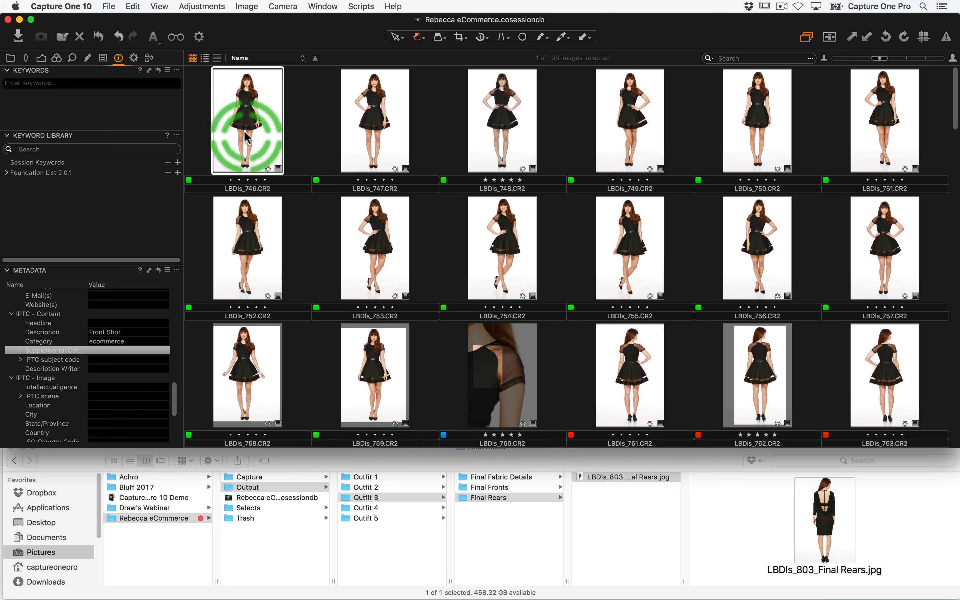
key("super+a")
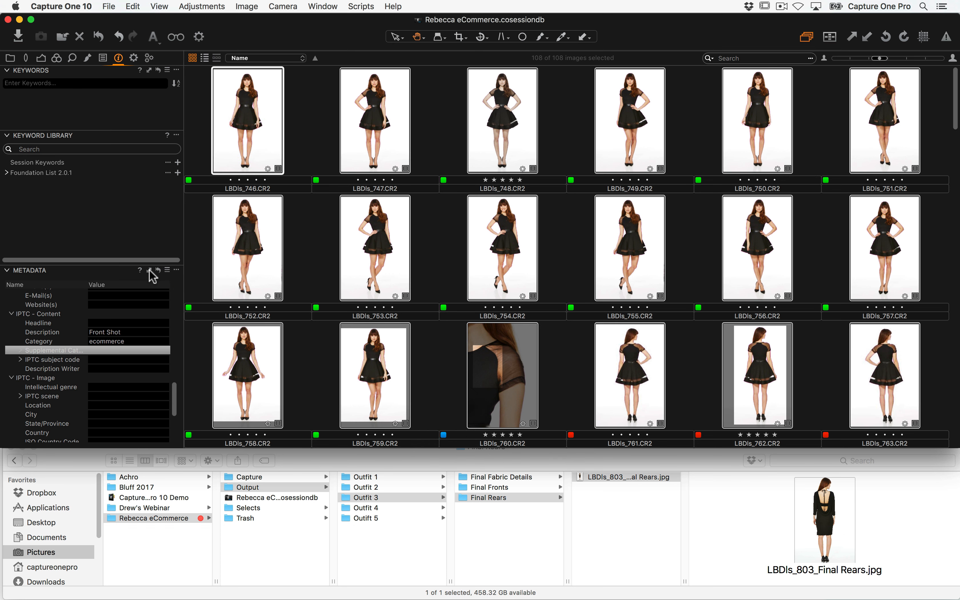
left_click(166, 289)
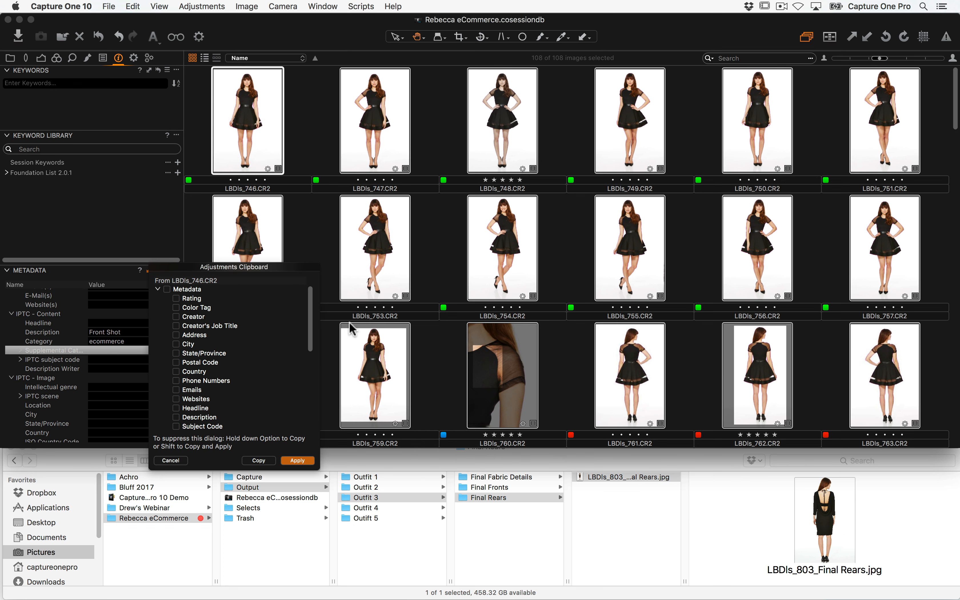
left_click_drag(311, 319, 311, 412)
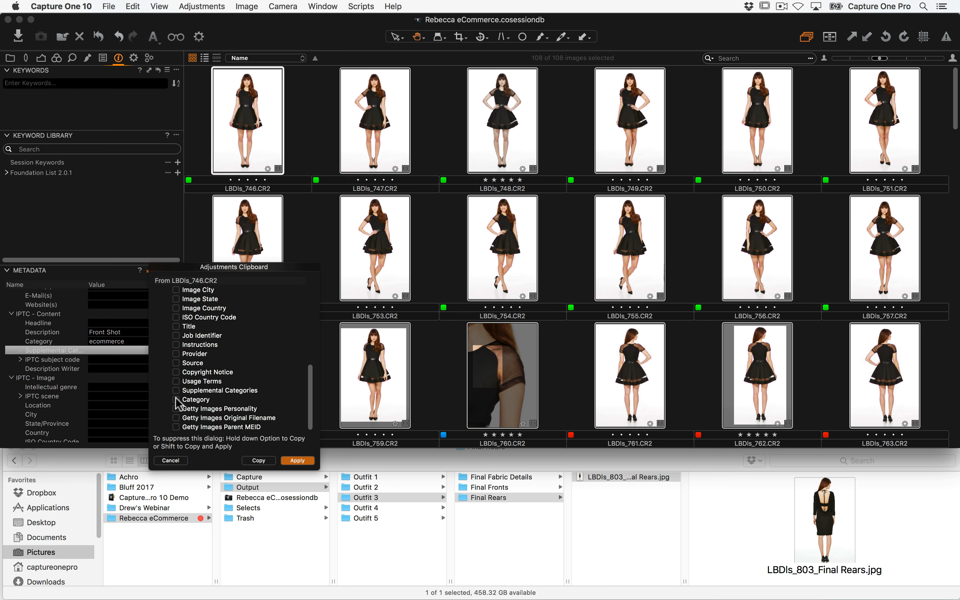
left_click(290, 459)
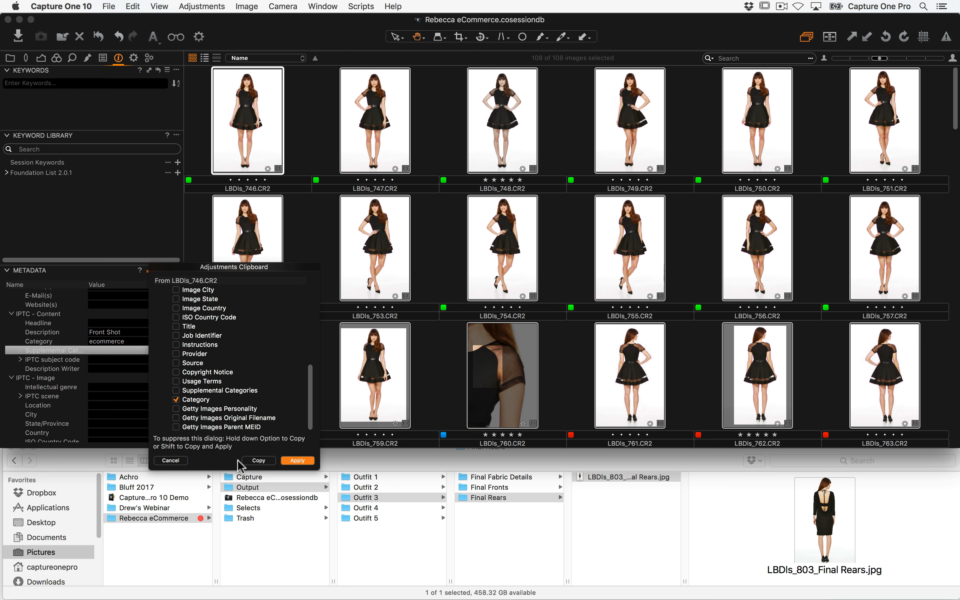
left_click(322, 275)
left_click(508, 400)
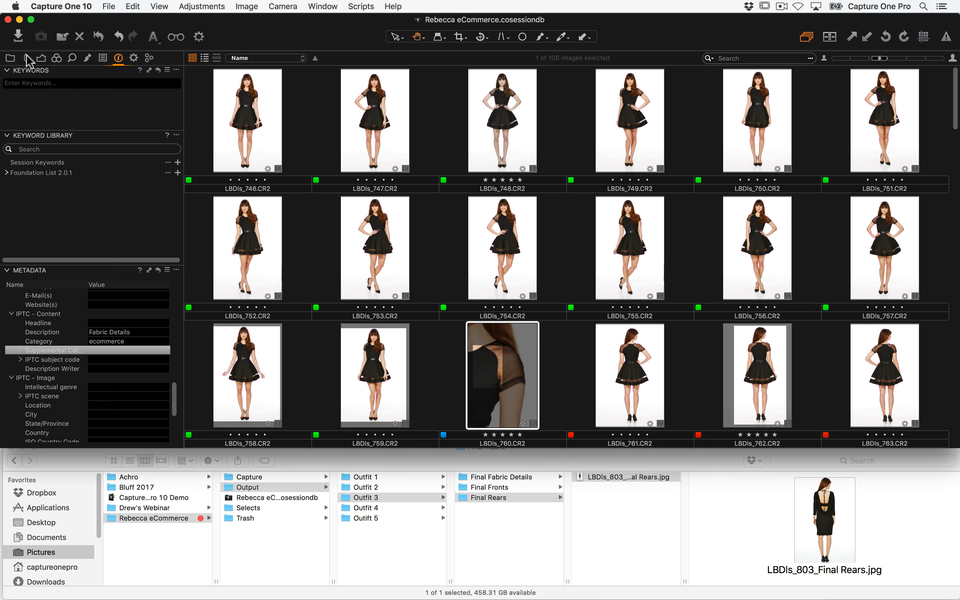
For the All Finals album, append the Description token to the Image Name output format with an underscore between, and select all its images
left_click(11, 58)
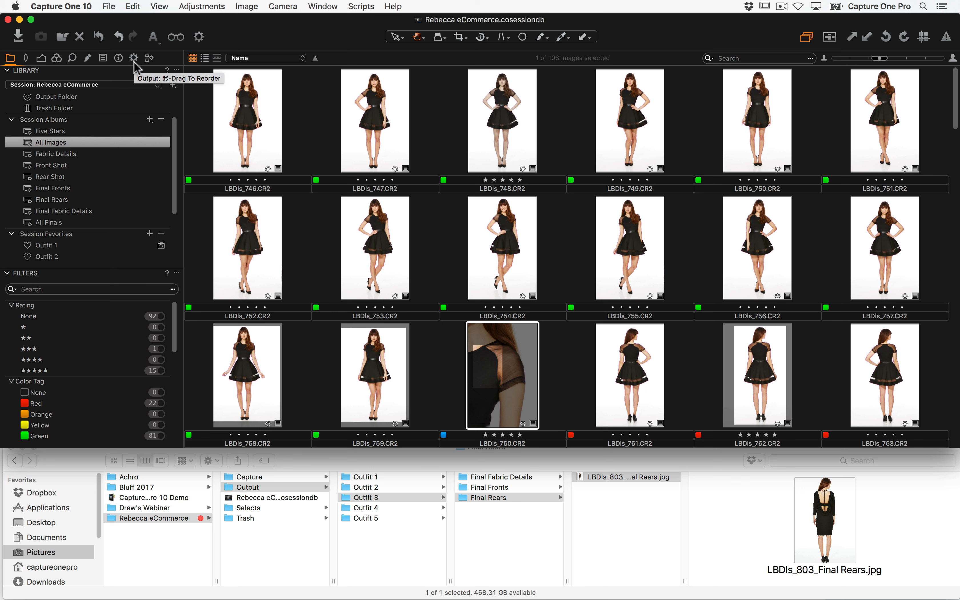
left_click(75, 223)
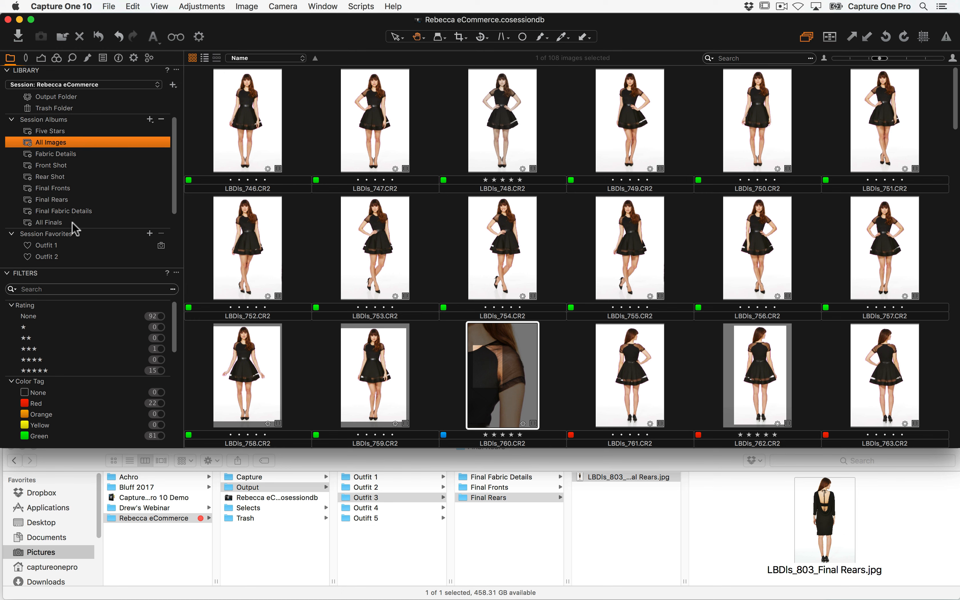
left_click(134, 58)
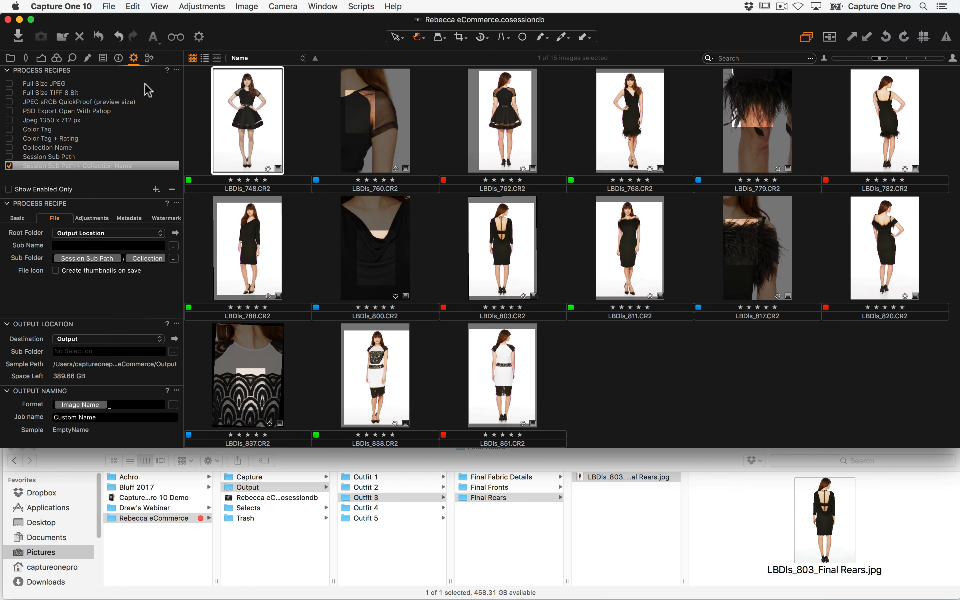
left_click(135, 406)
type("_de")
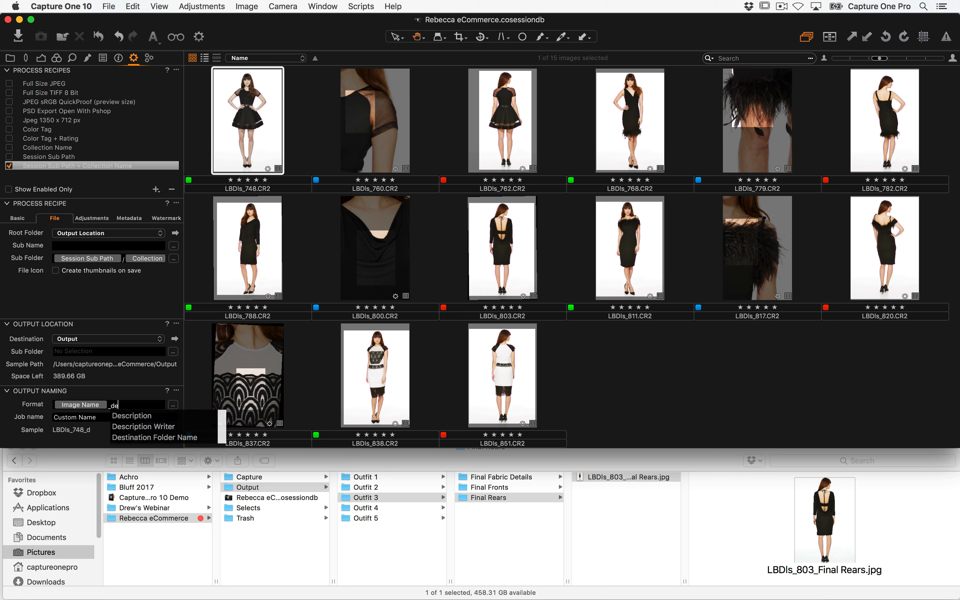
key("Down")
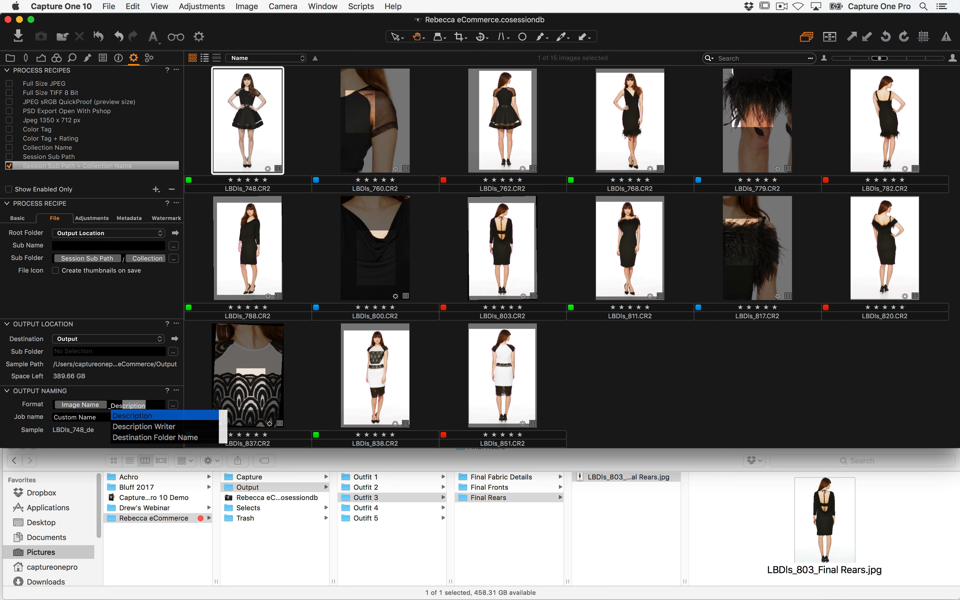
key("Return")
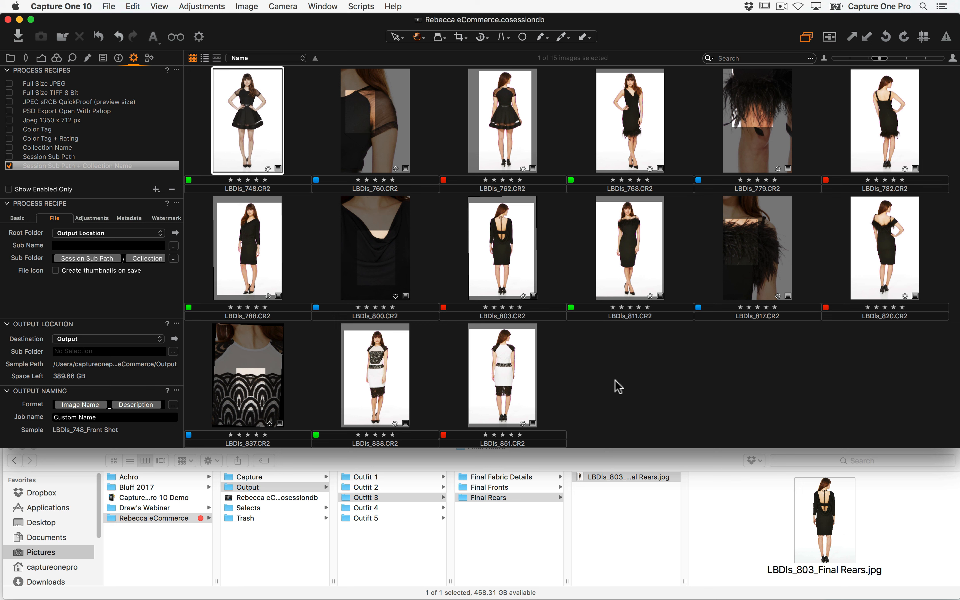
key("super+a")
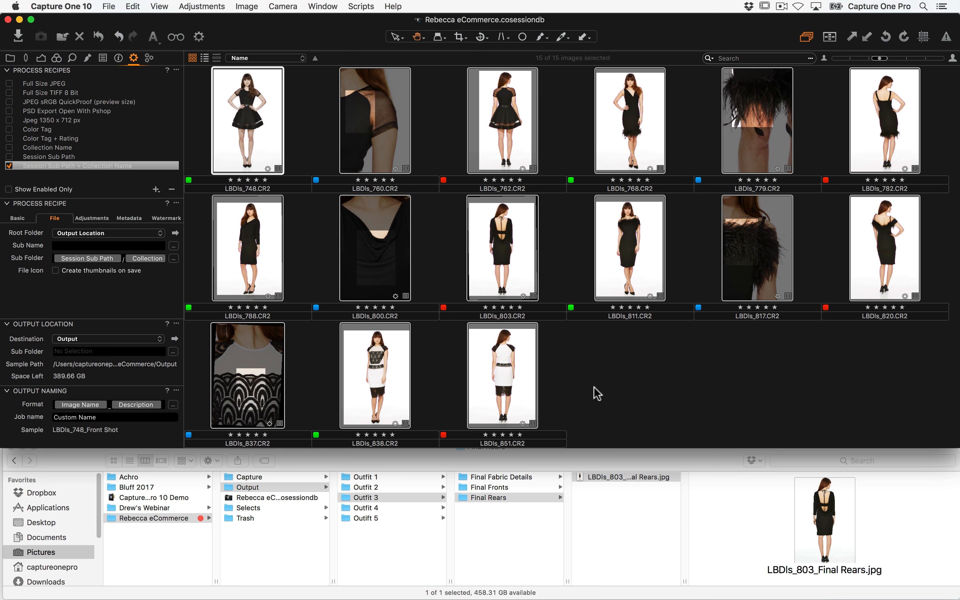
Switch to Finder and delete the Outfit 1 to Outfit 5 folders from the session's Output folder, closing any extra windows
left_click(381, 555)
left_click_drag(383, 553, 390, 461)
key("super+o")
key("super+BackSpace")
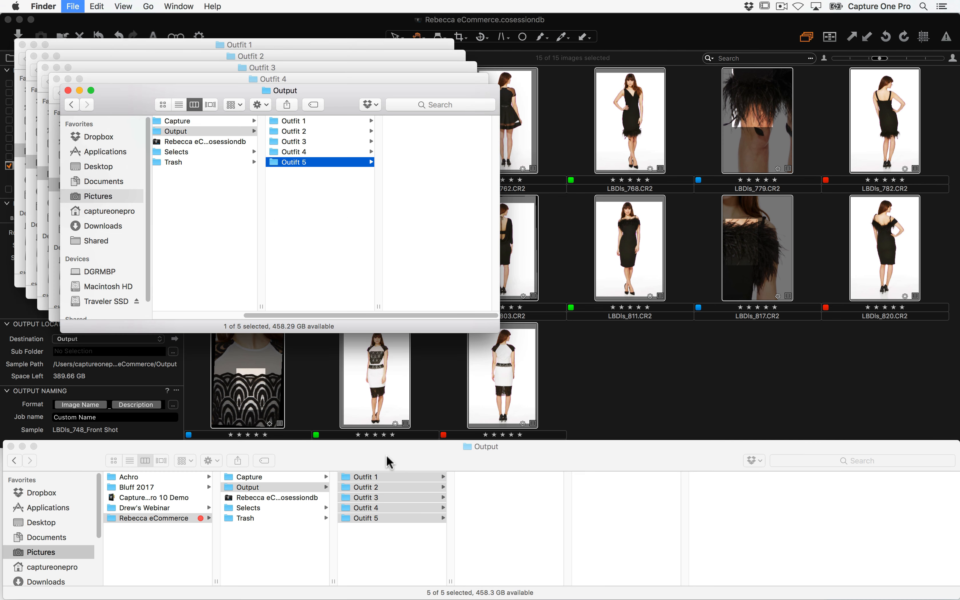
key("super+w")
key("super+w")
key("super+w")
key("super+w")
key("super+w")
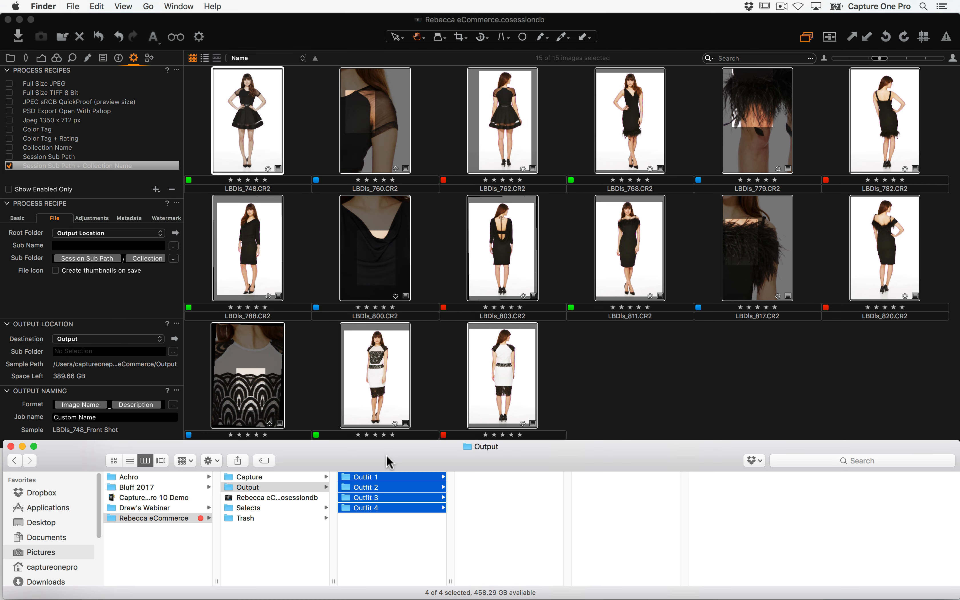
key("super+BackSpace")
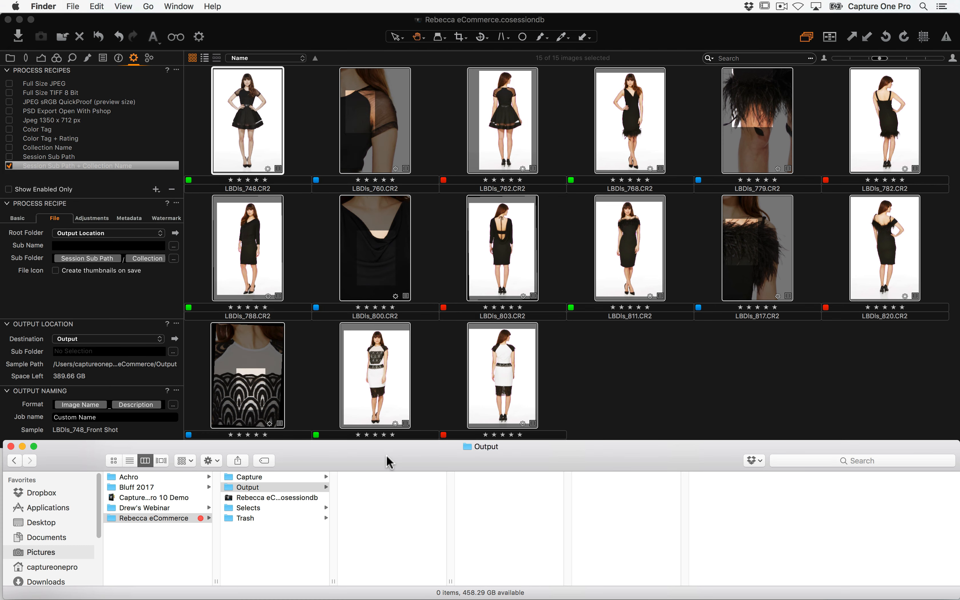
Show the session's Output folder and process all the All Finals images with the Session Sub Path + Collection Name recipe
left_click(252, 487)
left_click(620, 389)
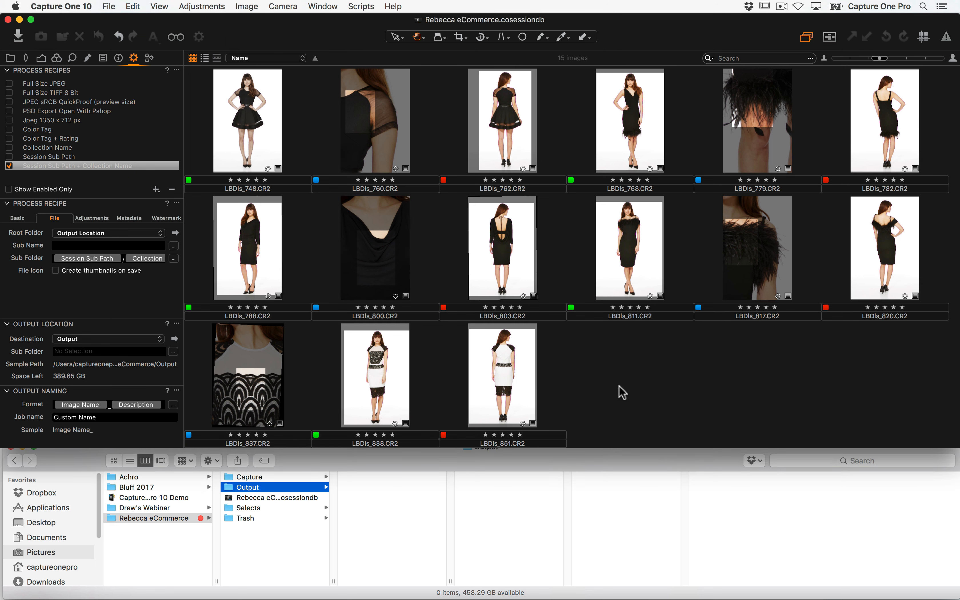
key("super+d")
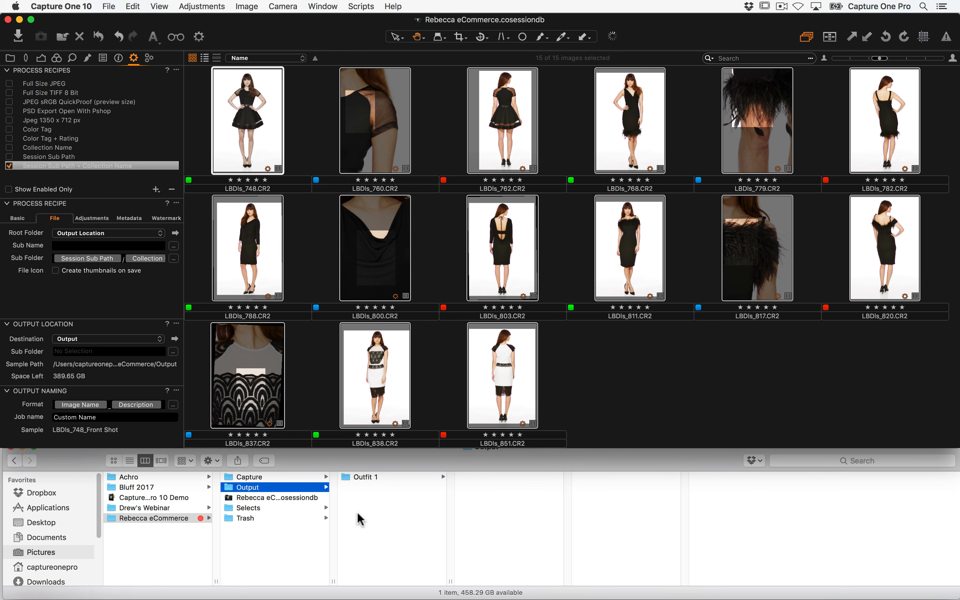
Switch to Finder and examine the processed file names in the All Finals sub folders of Outfit 1, Outfit 2 and Outfit 3
left_click(381, 483)
left_click(378, 478)
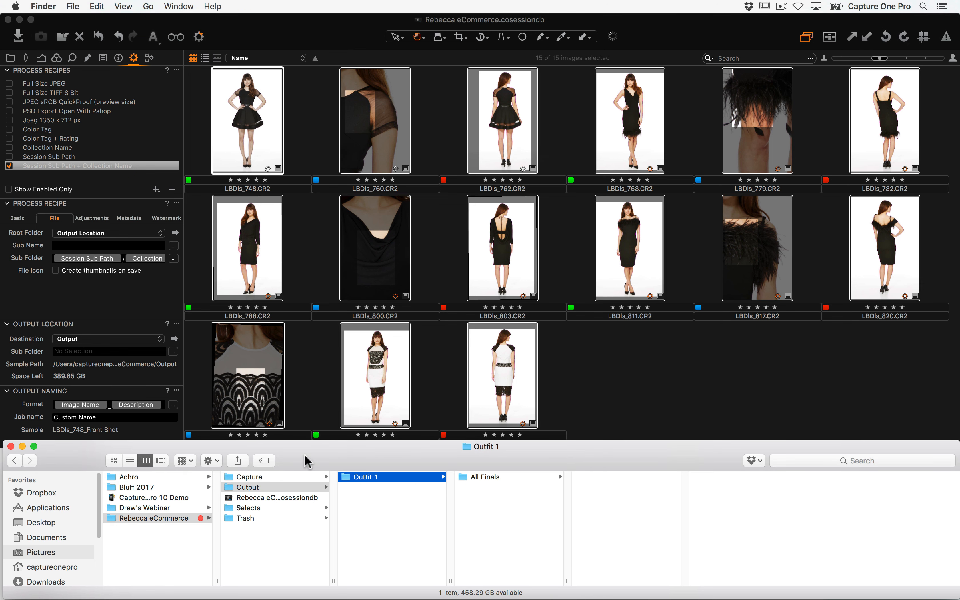
key("Right")
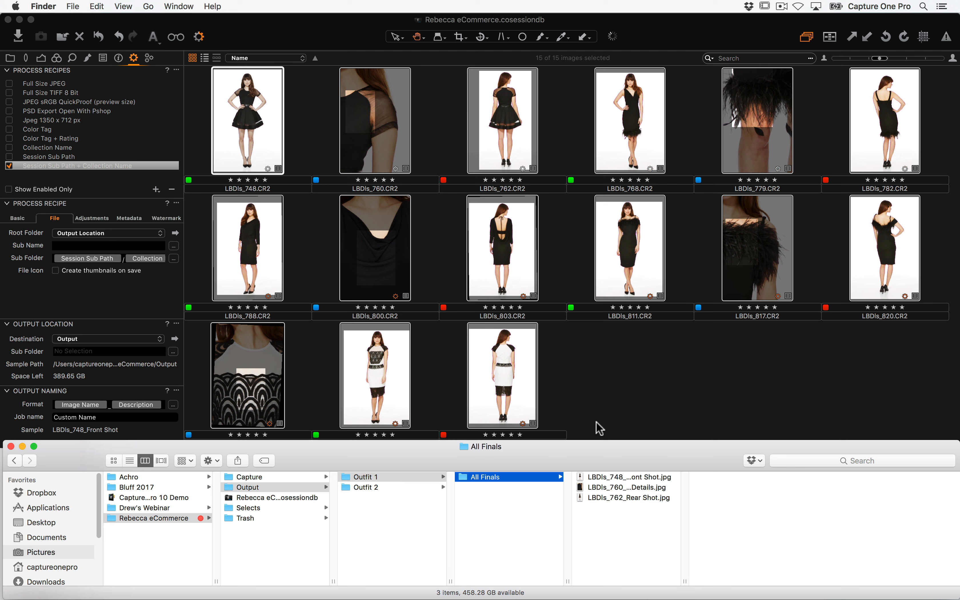
key("Right")
key("Down")
key("Down")
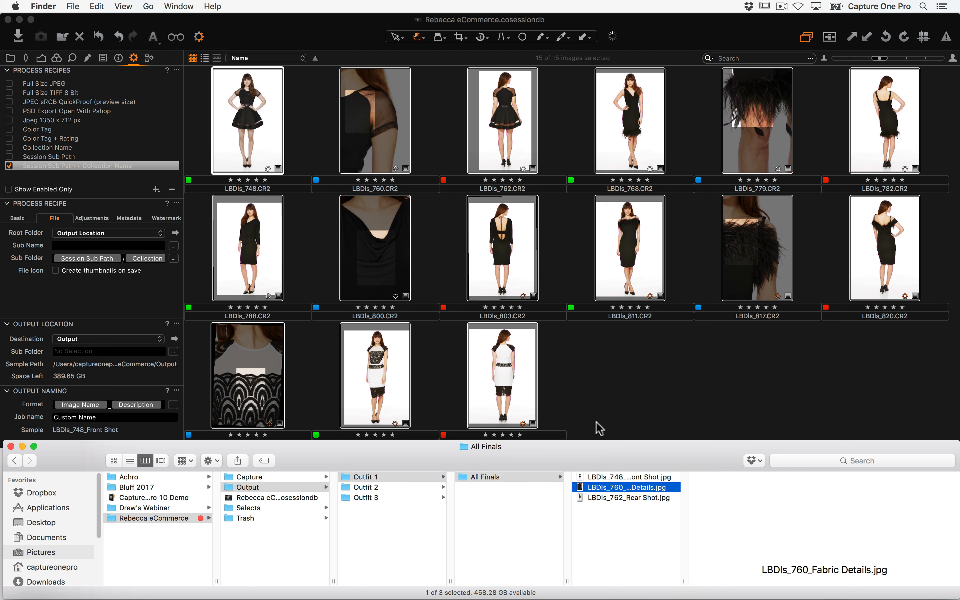
key("Left")
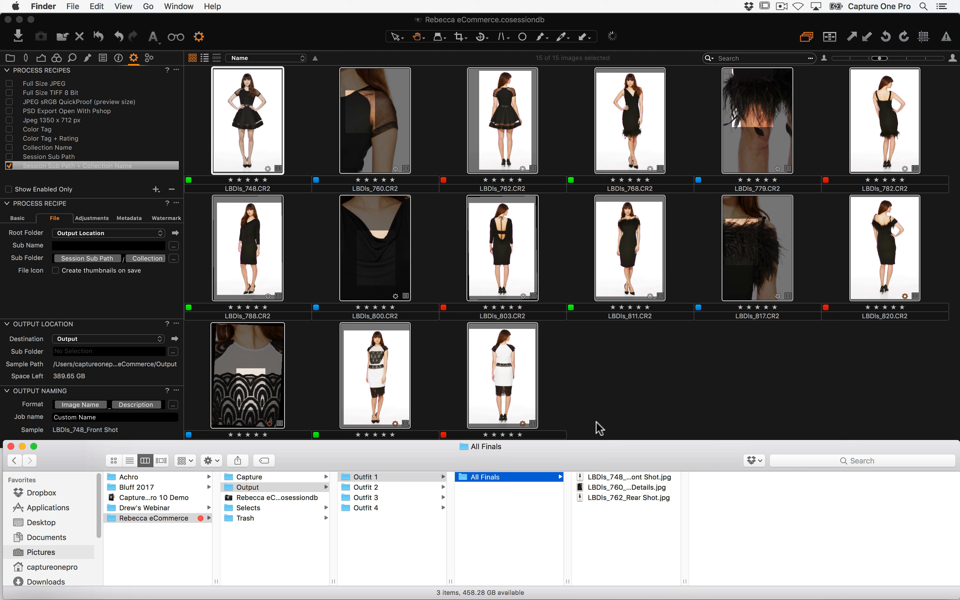
key("Left")
key("Down")
key("Right")
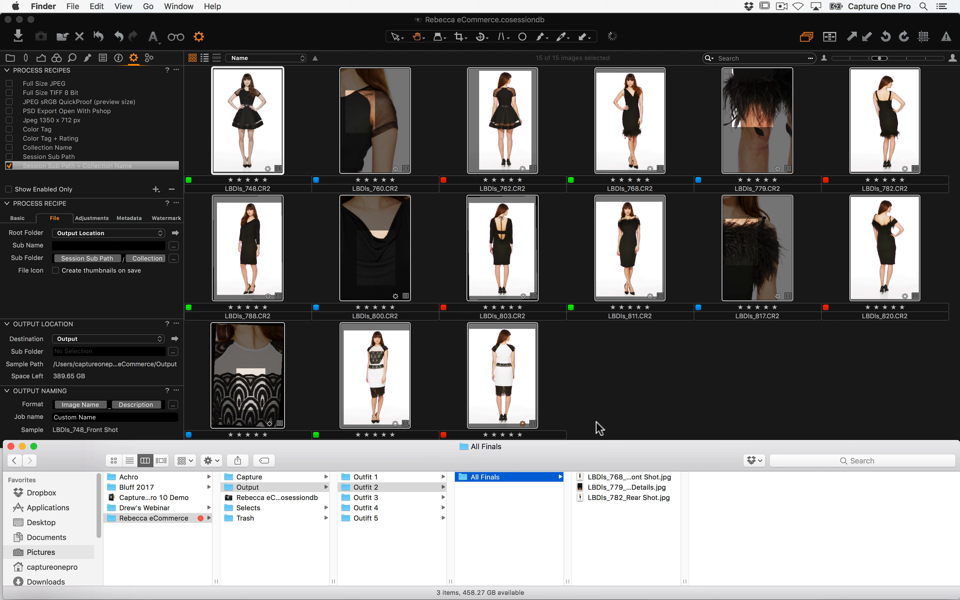
key("Right")
key("Down")
key("Down")
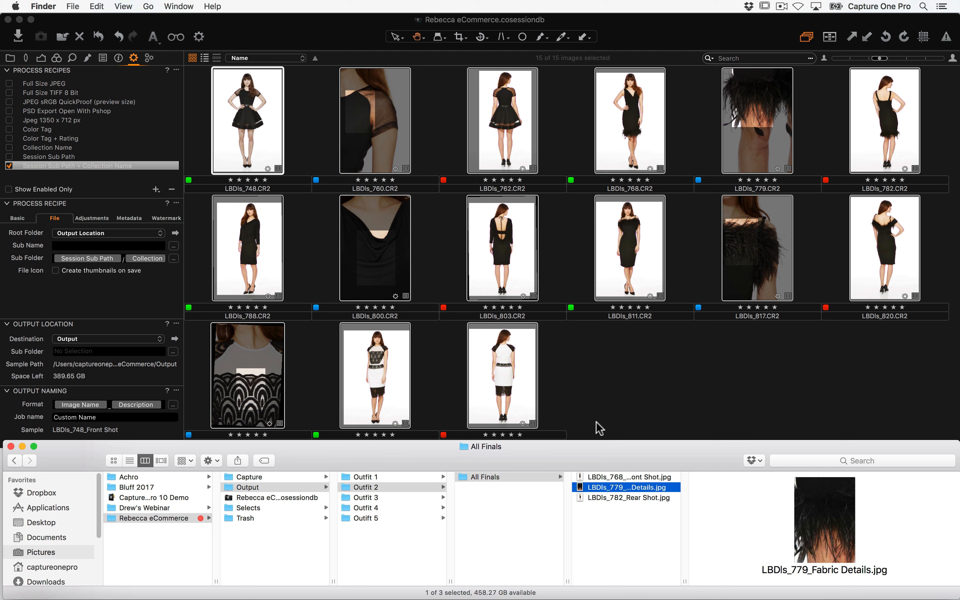
key("Left")
key("Left")
key("Down")
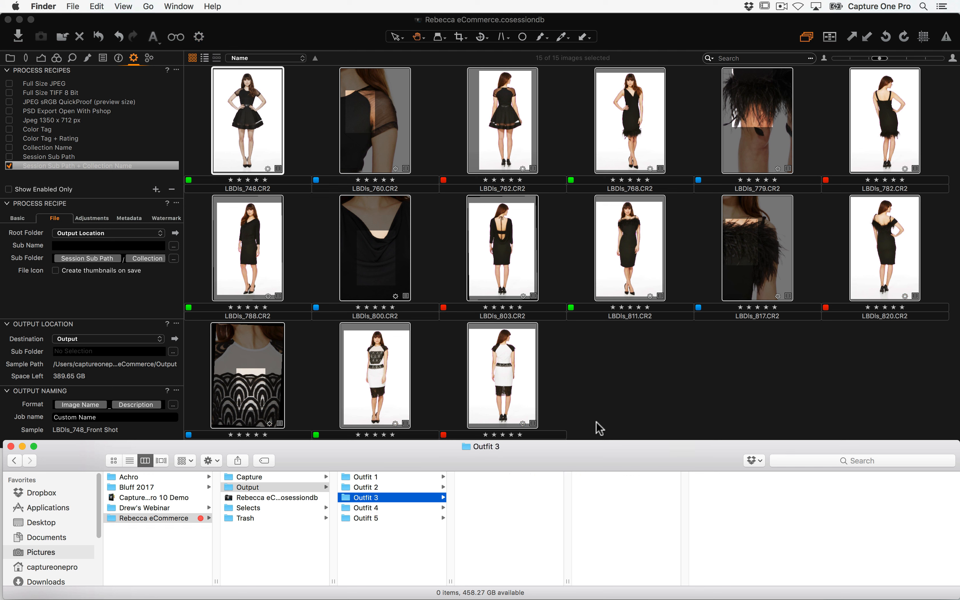
key("Right")
key("Right")
key("Down")
key("Down")
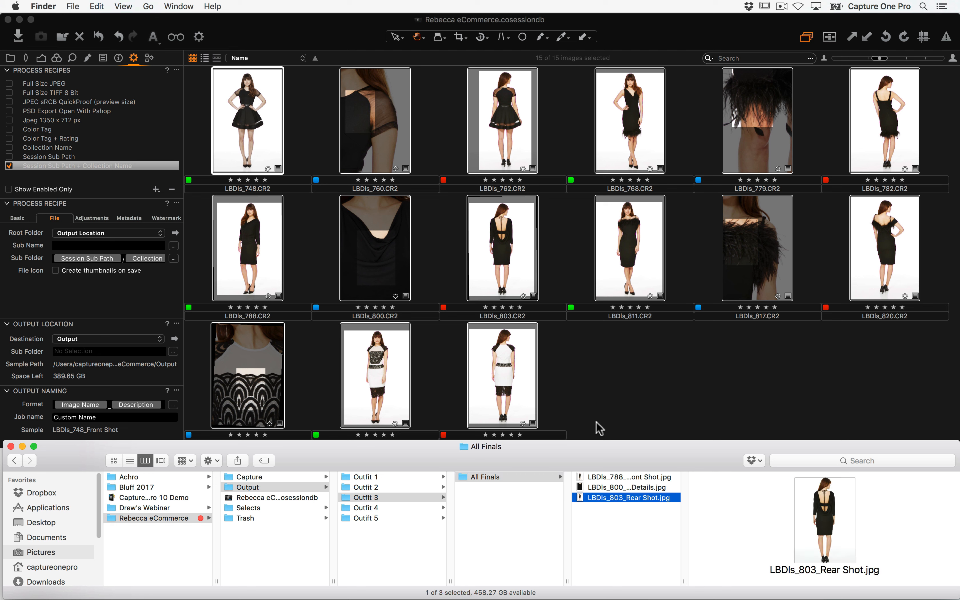
key("Left")
key("Left")
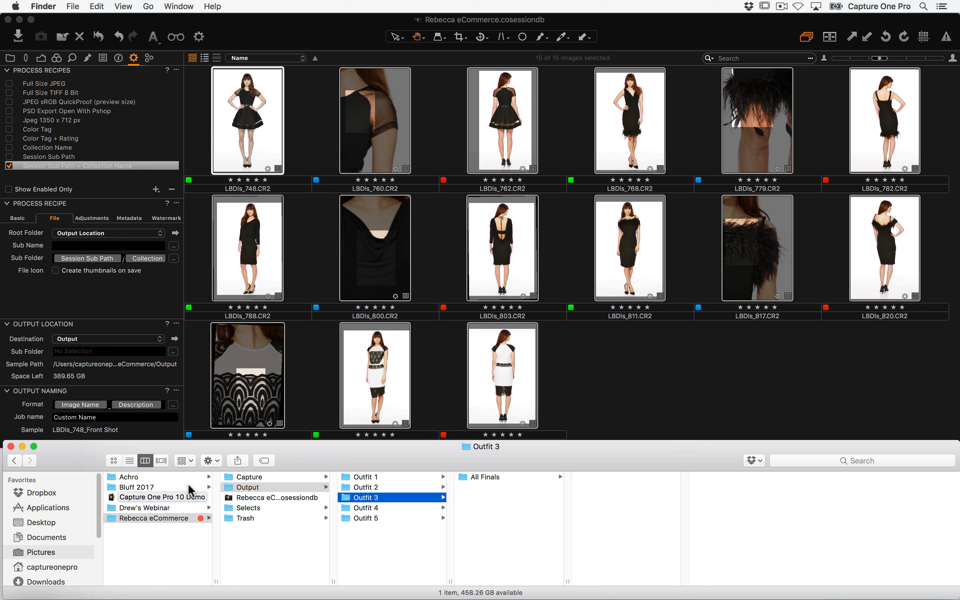
Switch back to Capture One, open the Final Fronts album and clear the Output Naming format
left_click(11, 59)
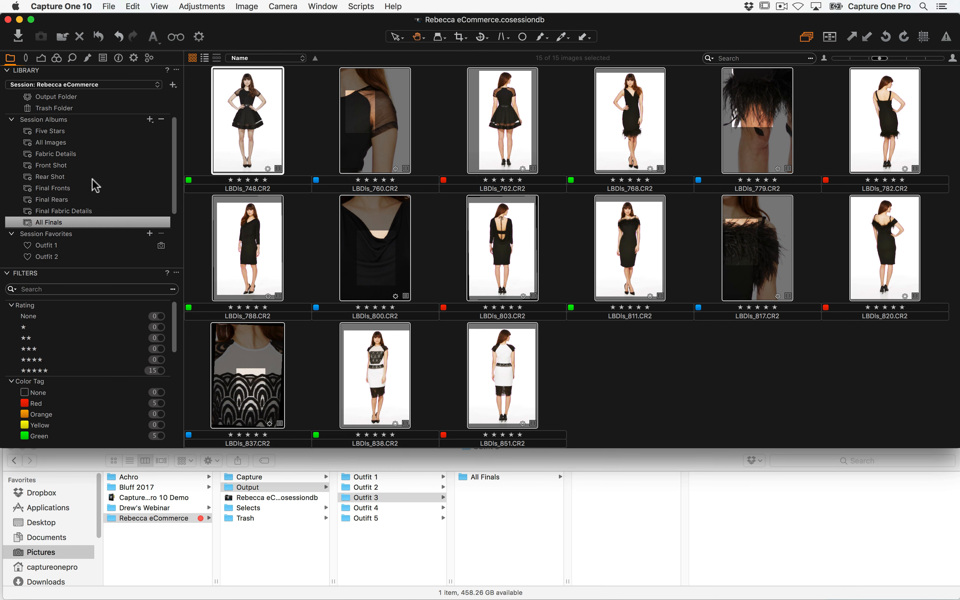
left_click(58, 165)
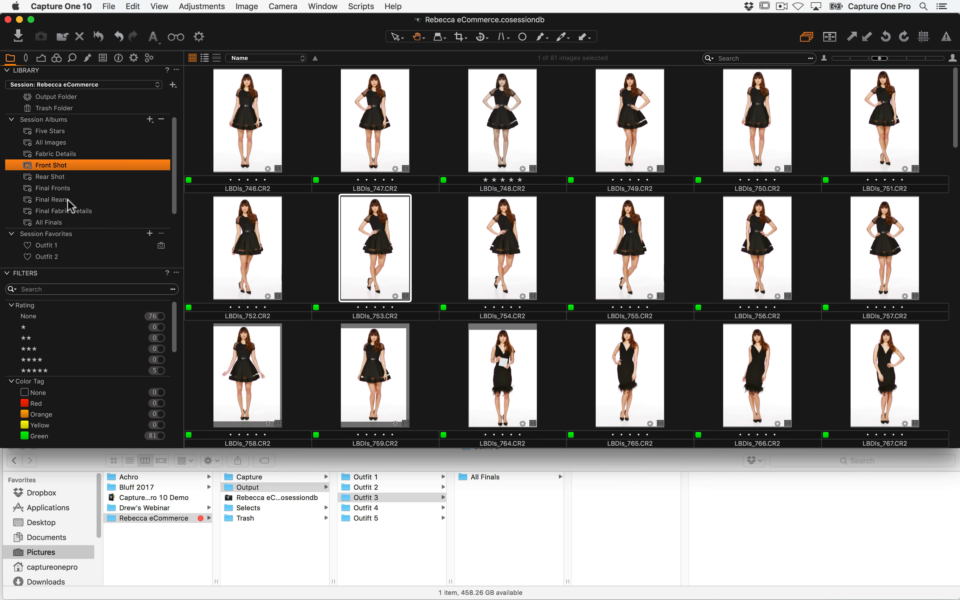
left_click(71, 189)
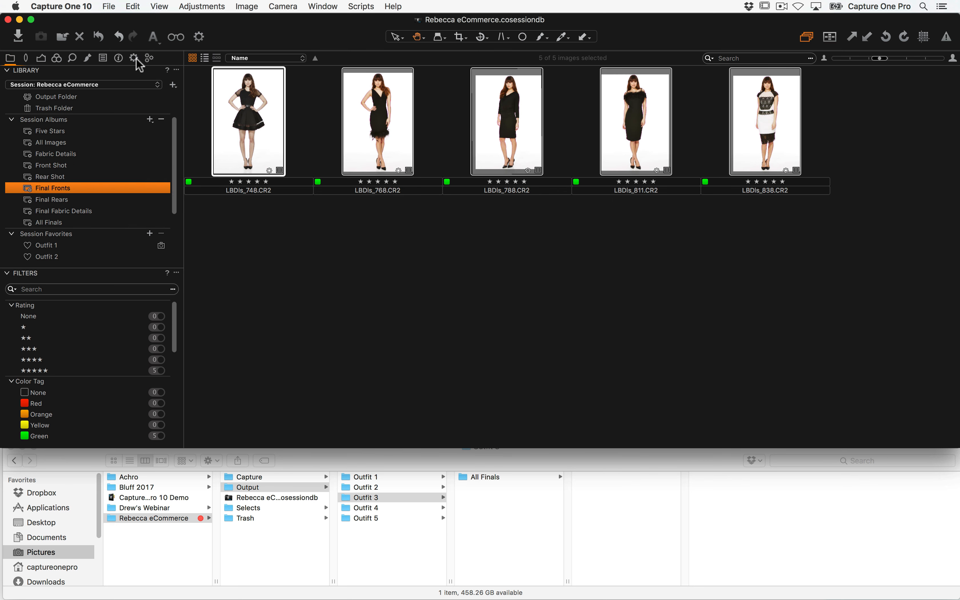
left_click(133, 58)
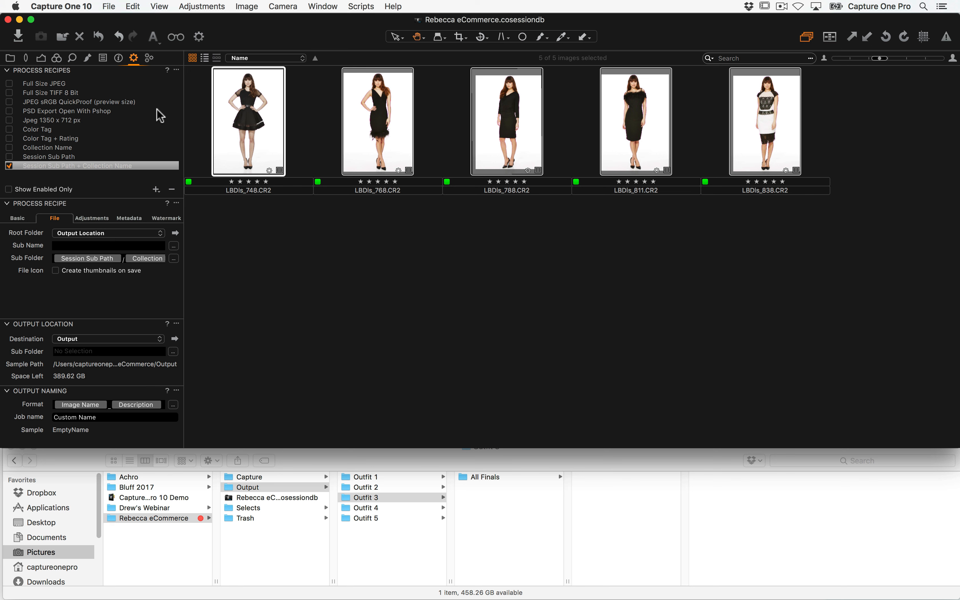
left_click(143, 404)
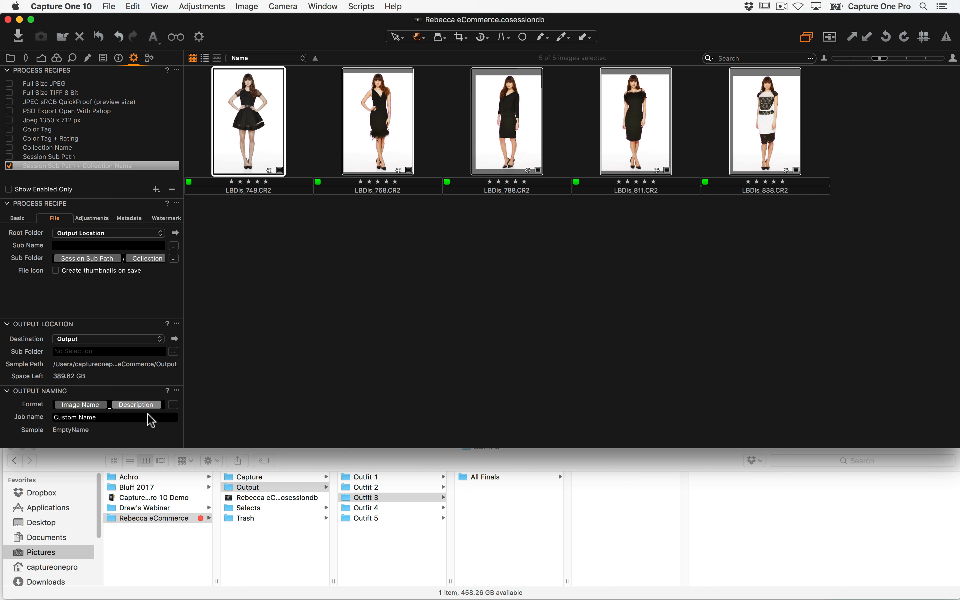
key("BackSpace")
key("BackSpace")
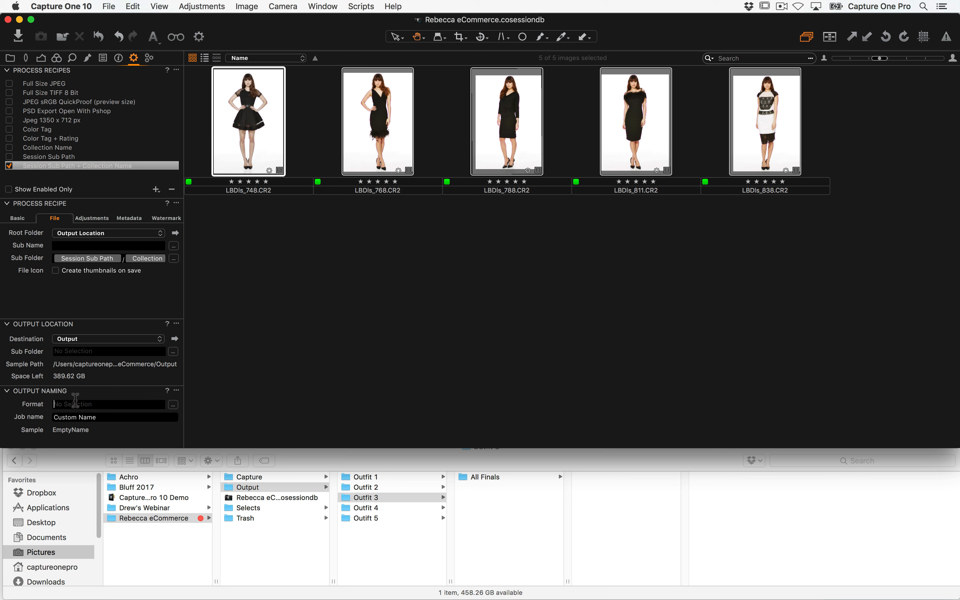
Insert the Image Folder Name token as the Output Naming format
type("im")
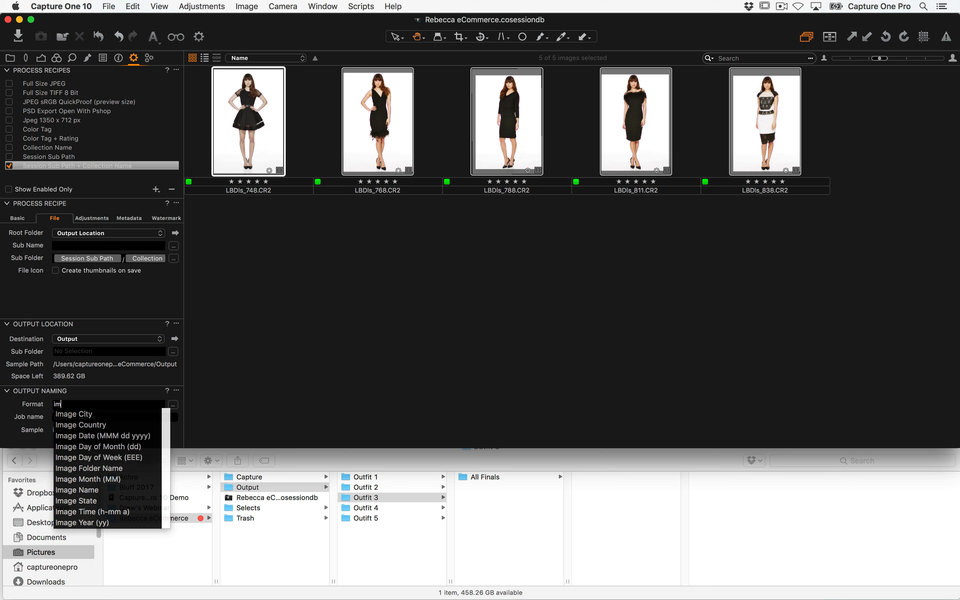
type("age")
key("Down")
key("Down")
key("Down")
key("Down")
key("Down")
key("Down")
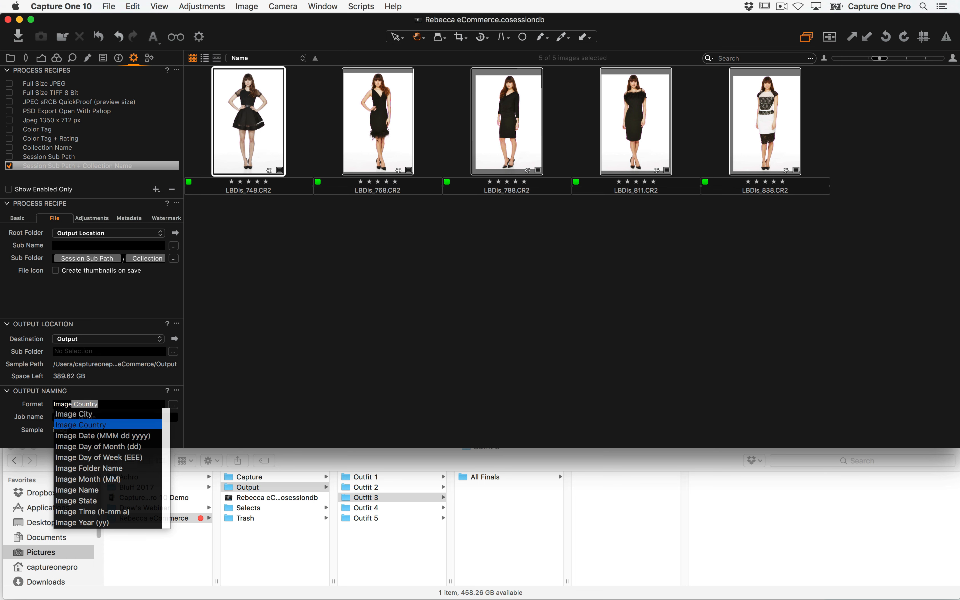
key("Return")
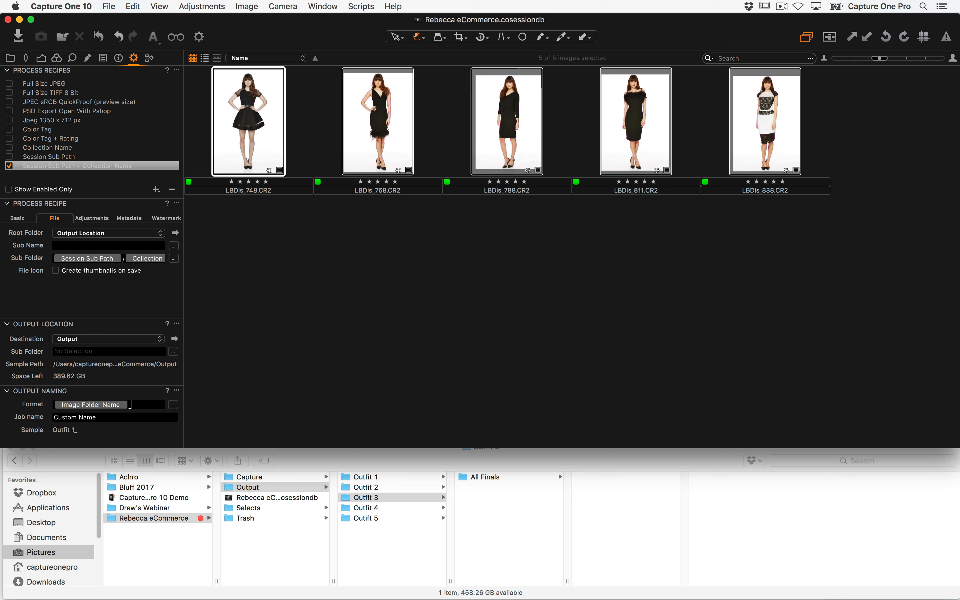
Append an underscore and the Destination Folder Name token to the Output Naming format
type("_de")
key("Down")
key("Down")
key("Down")
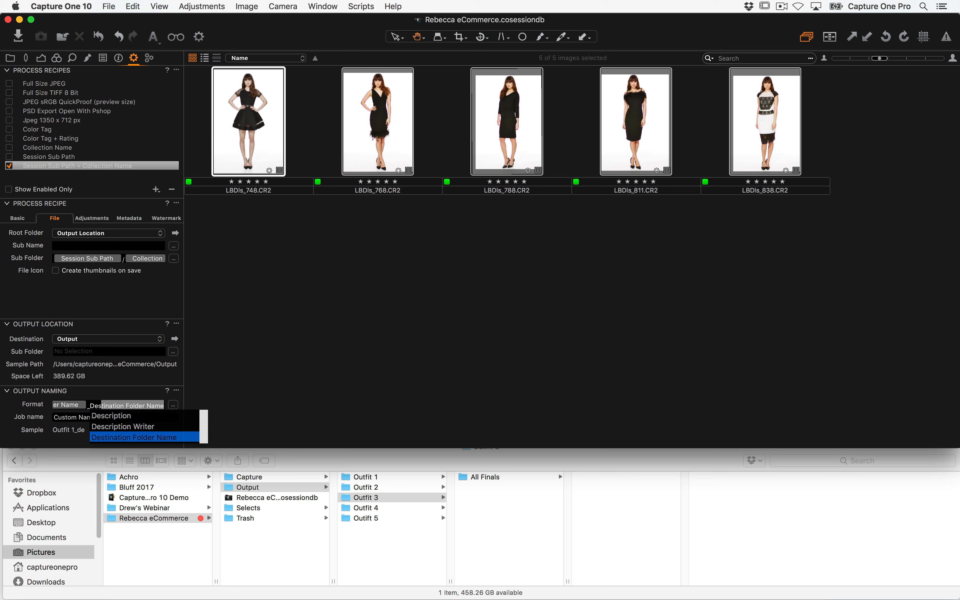
key("Return")
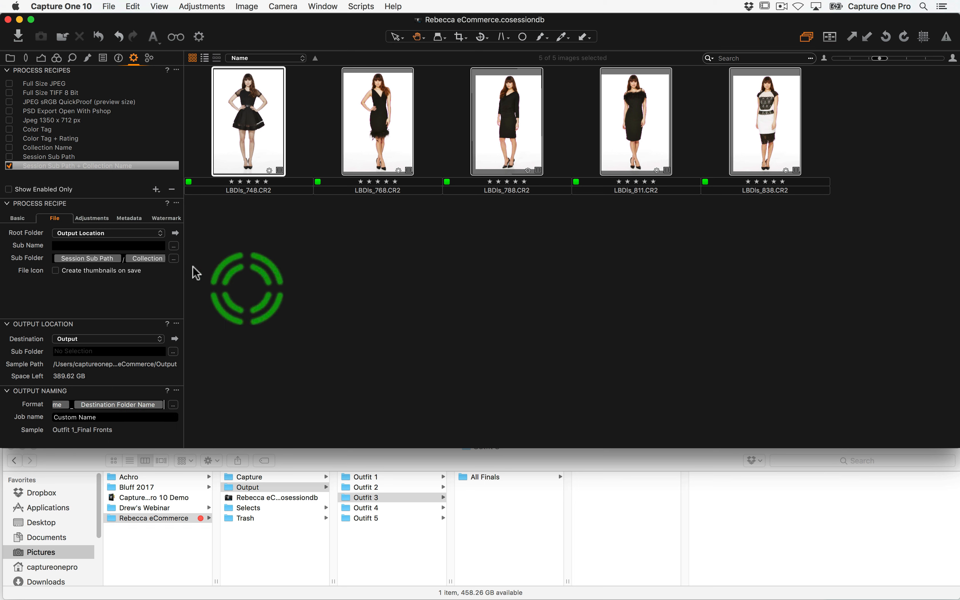
left_click(141, 259)
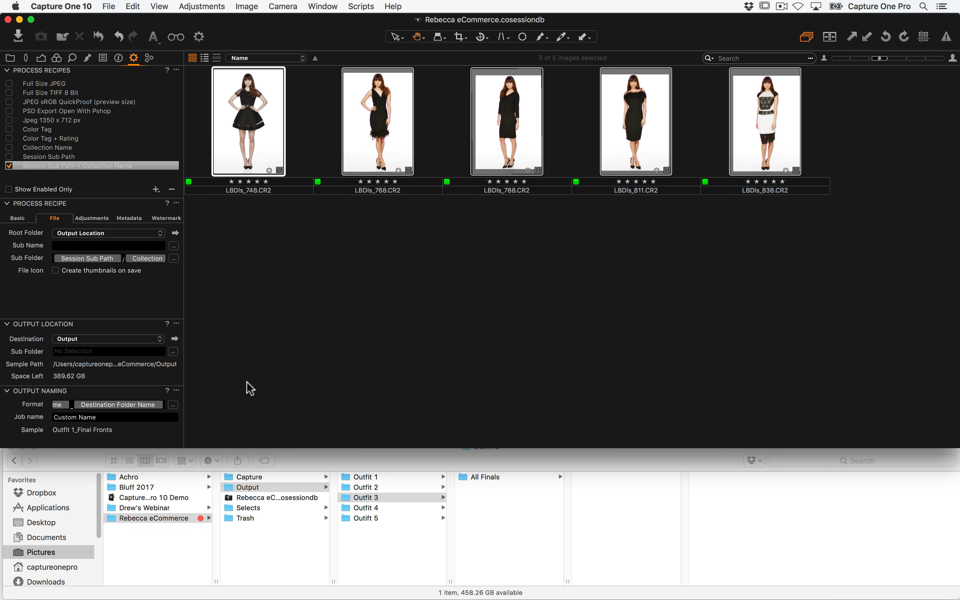
key("Tab")
Switch to Finder and delete the Outfit 1 to Outfit 5 folders from the session's Output folder
left_click(270, 491)
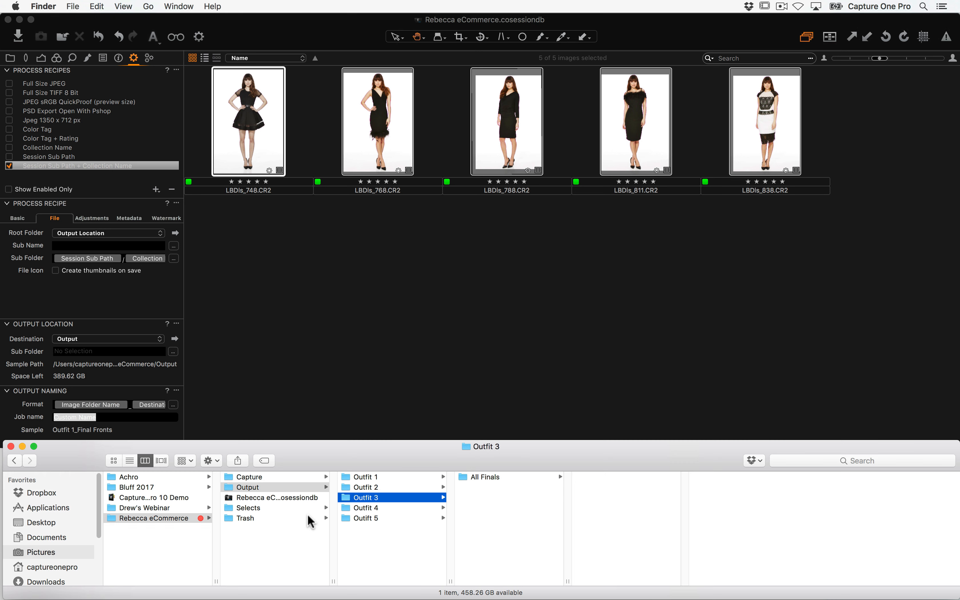
left_click_drag(380, 564, 364, 481)
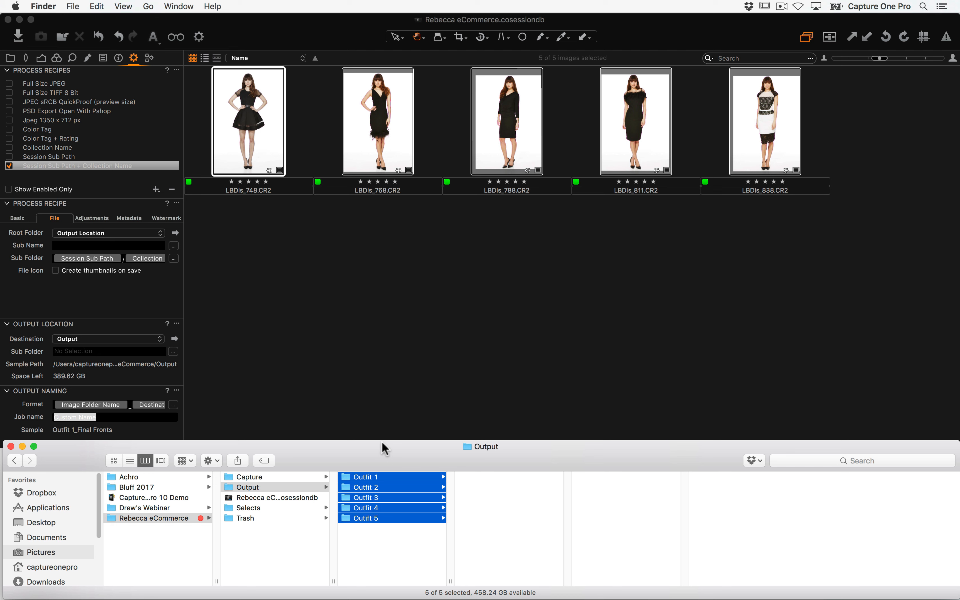
key("super+BackSpace")
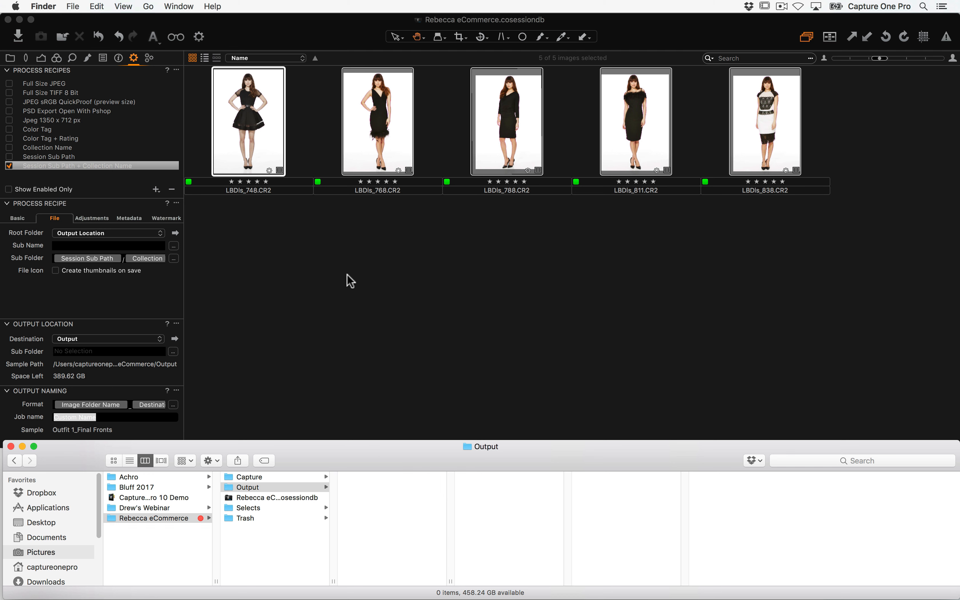
Process all Final Fronts images in Capture One with the Session Sub Path + Collection Name recipe, and check Outfit 1 and Outfit 2 in Finder
left_click(357, 297)
key("super+a")
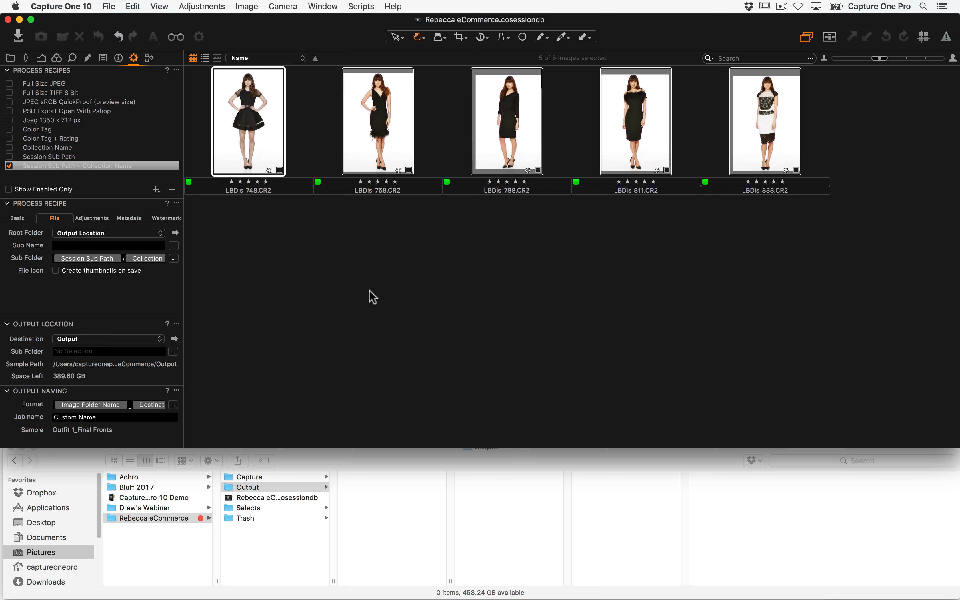
key("super+d")
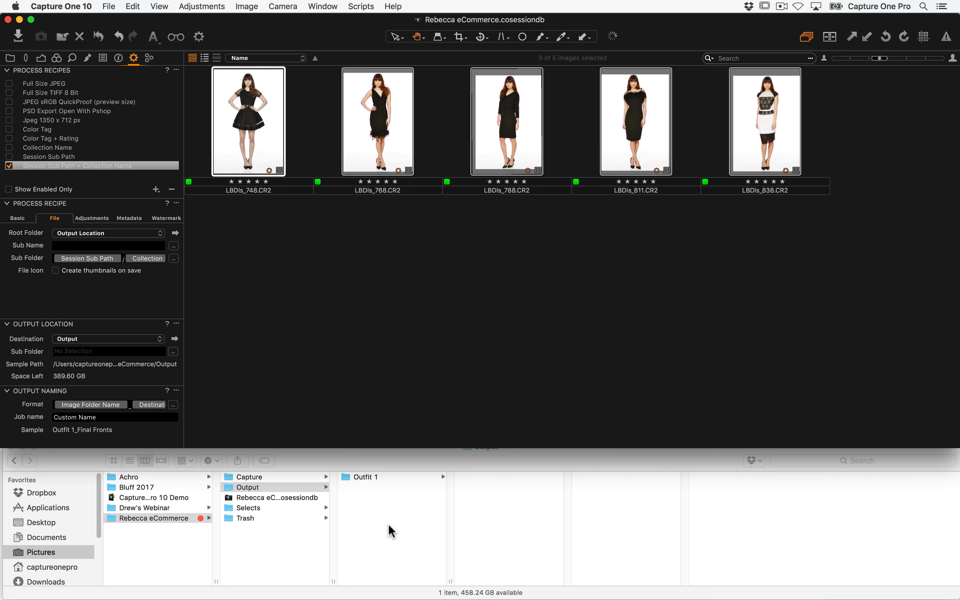
left_click(370, 476)
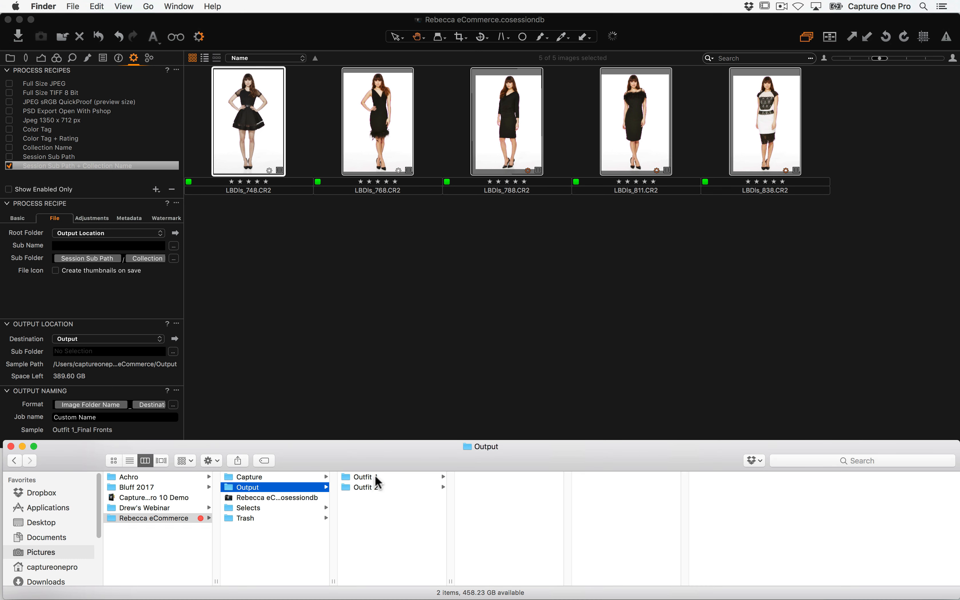
left_click(376, 477)
left_click(512, 477)
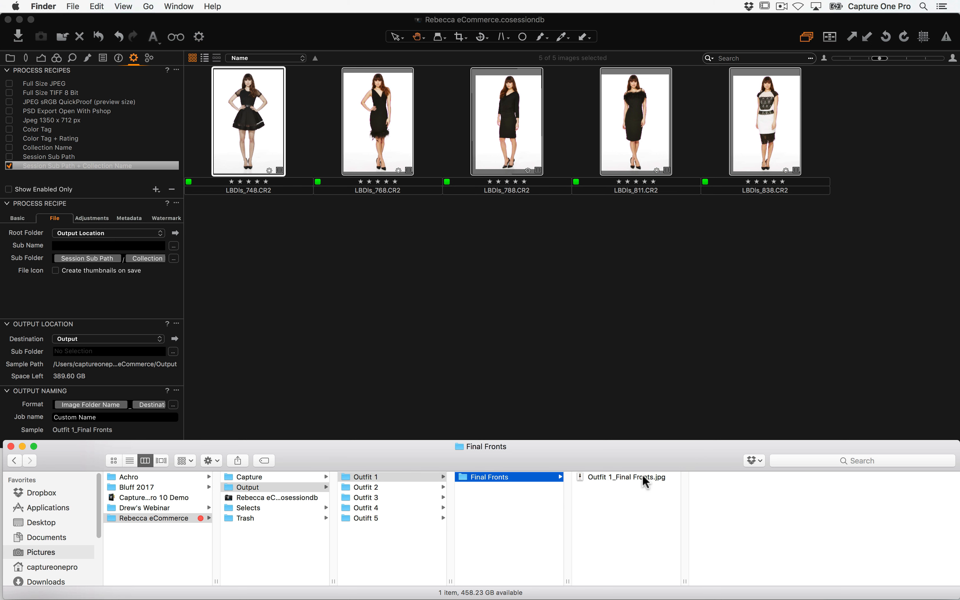
left_click(392, 488)
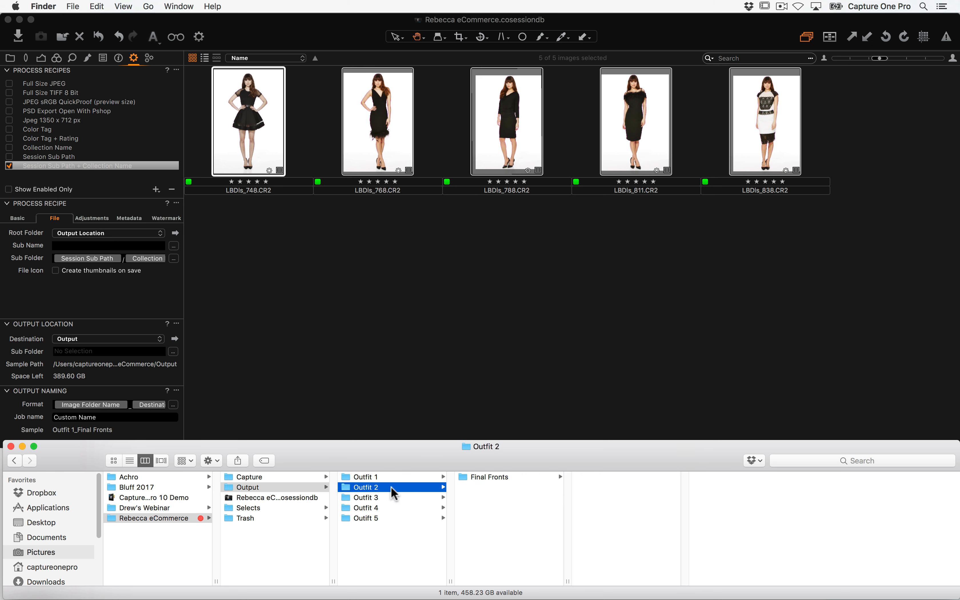
left_click(495, 481)
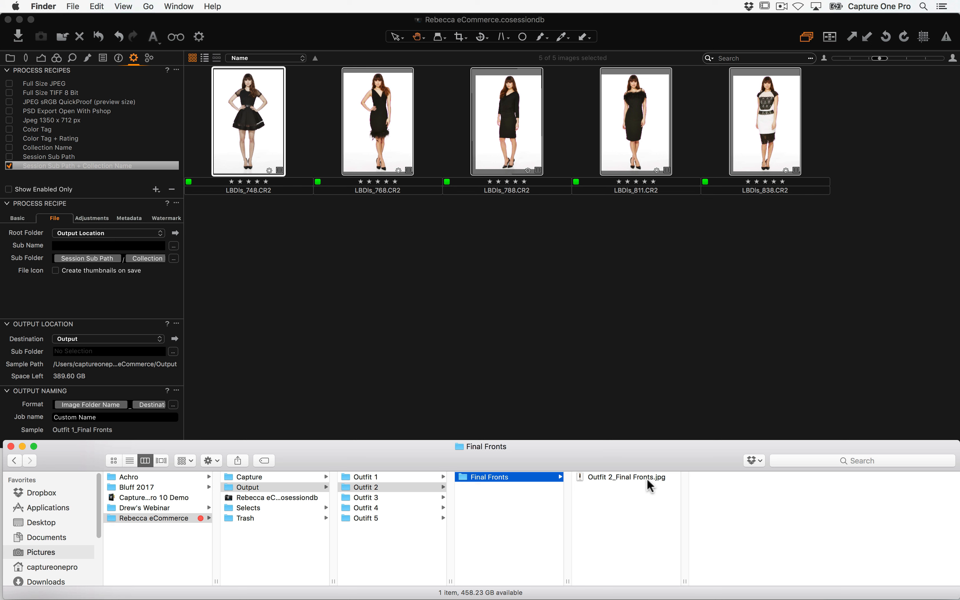
Look up the exported image in the Final Fronts subfolder of Outfit 3
left_click(386, 498)
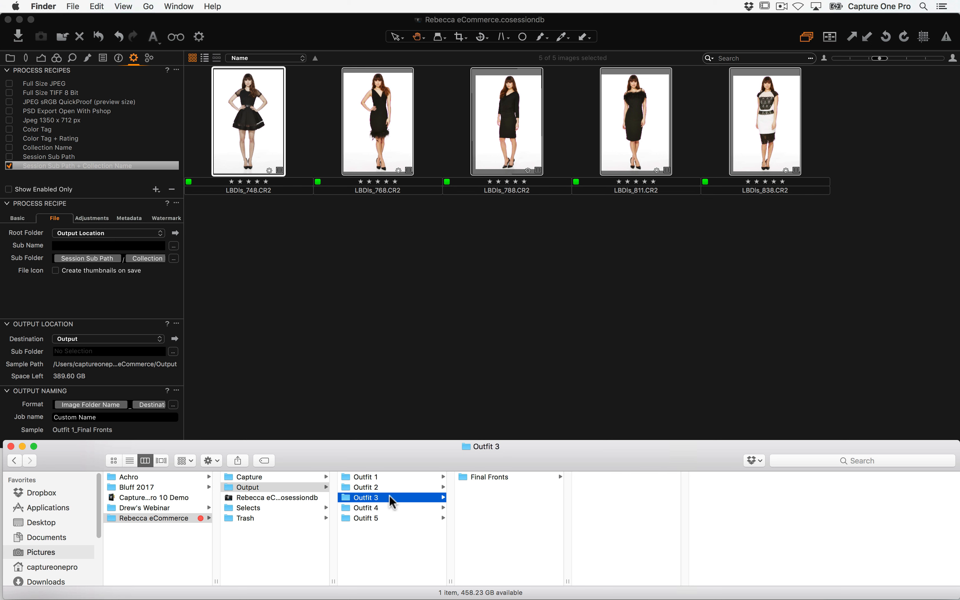
left_click(481, 478)
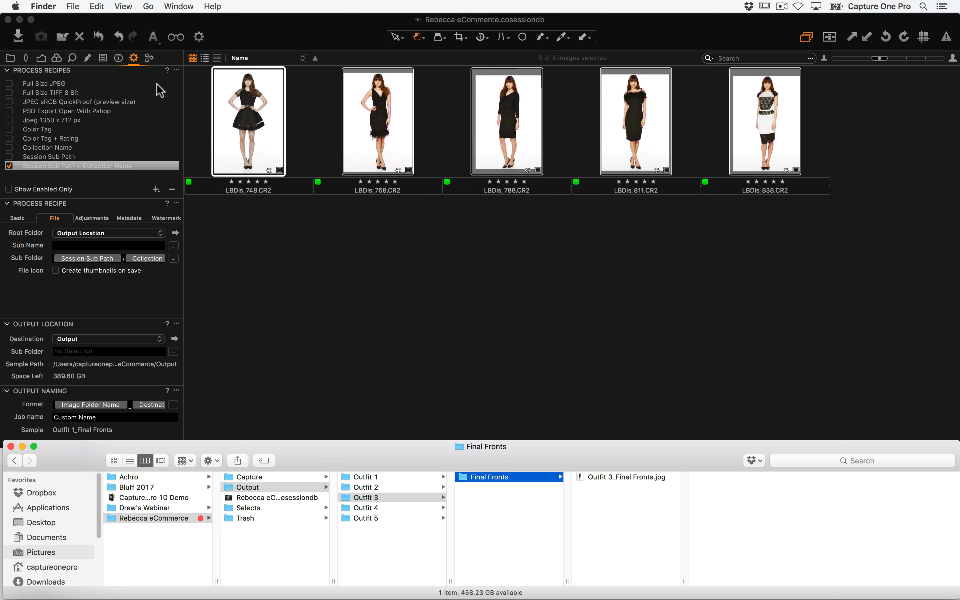
Switch to Capture One and process all images in the Final Rears and Final Fabric Details session albums
left_click(14, 63)
left_click(11, 59)
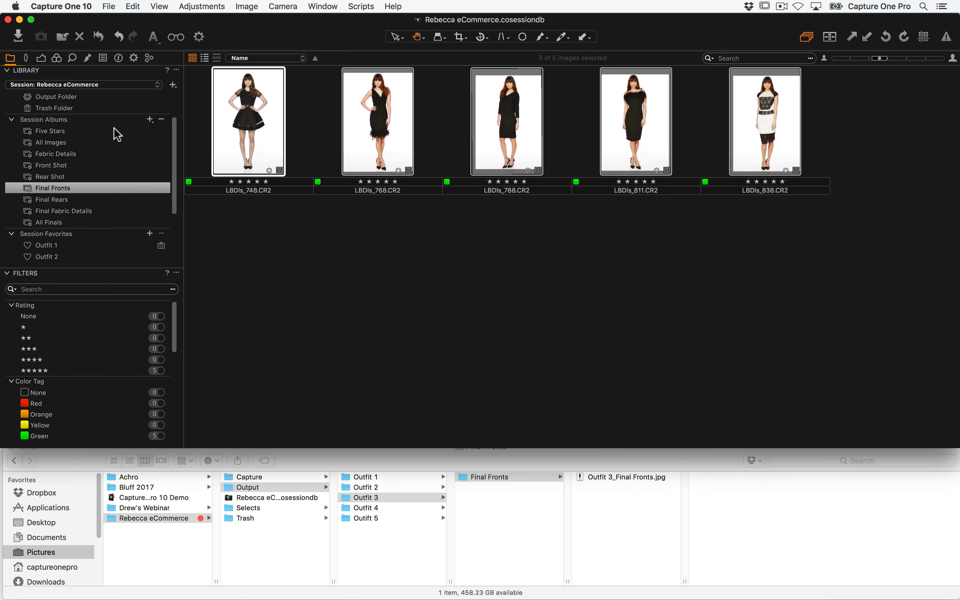
left_click(89, 200)
key("super+a")
key("super+d")
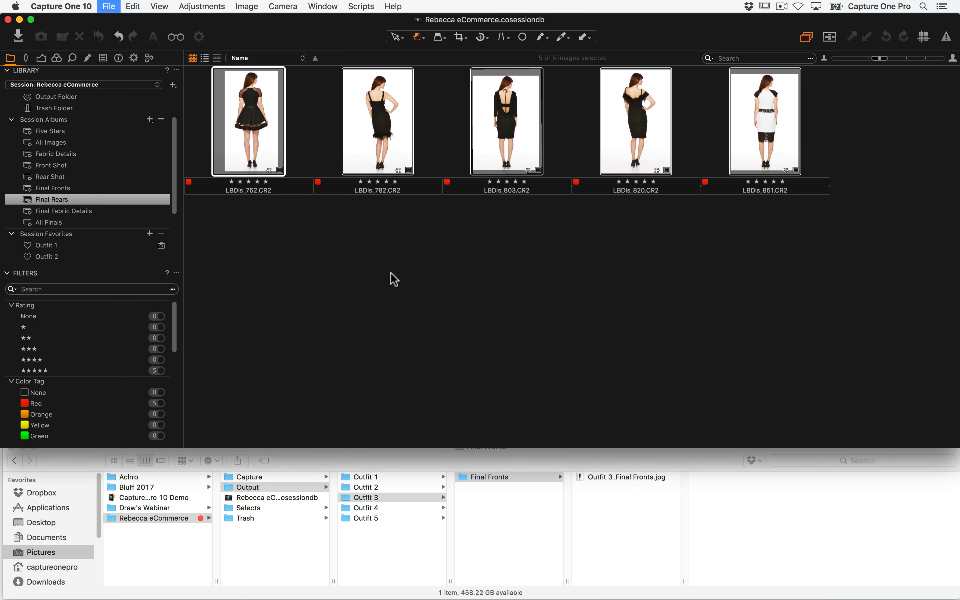
left_click(104, 213)
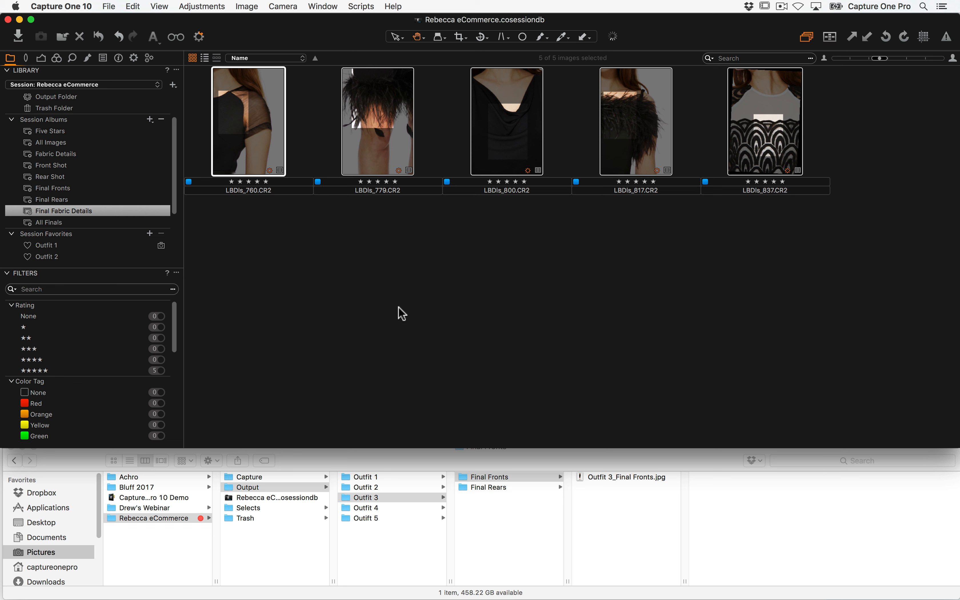
Switch to Finder and examine the Outfit 1 output subfolders, previewing the exported fabric details image
left_click(369, 476)
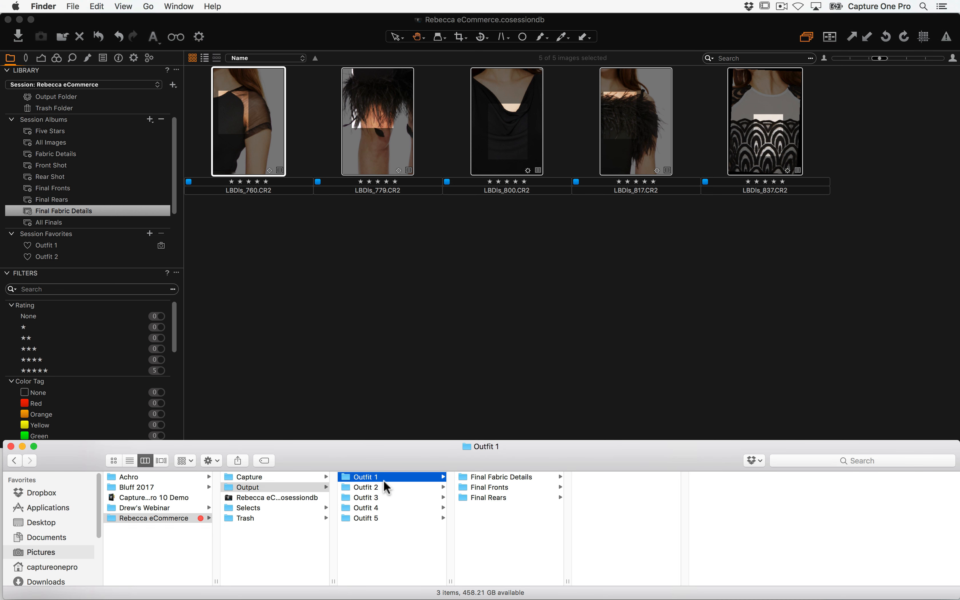
key("Right")
key("Down")
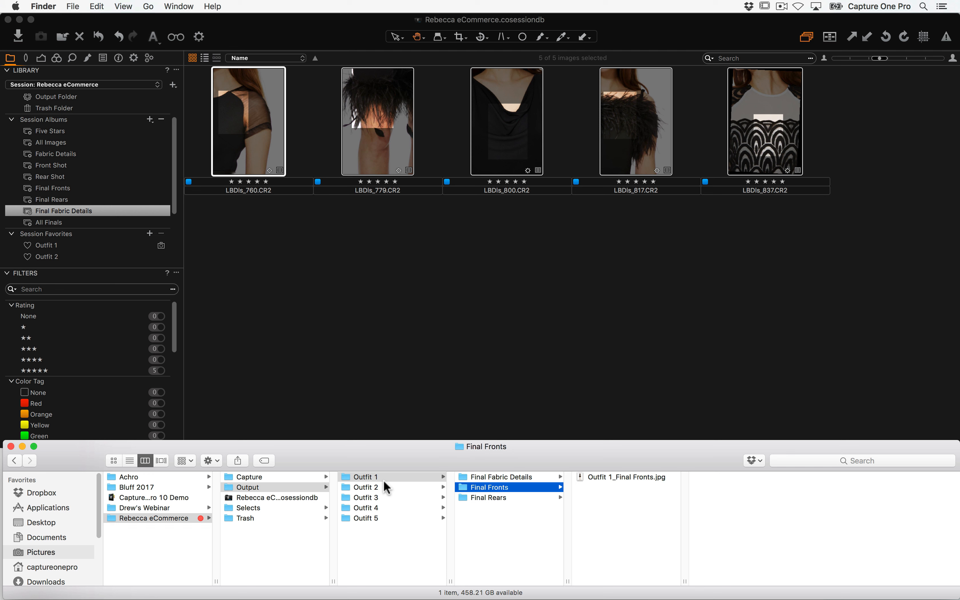
key("Down")
key("Up")
key("Up")
key("Right")
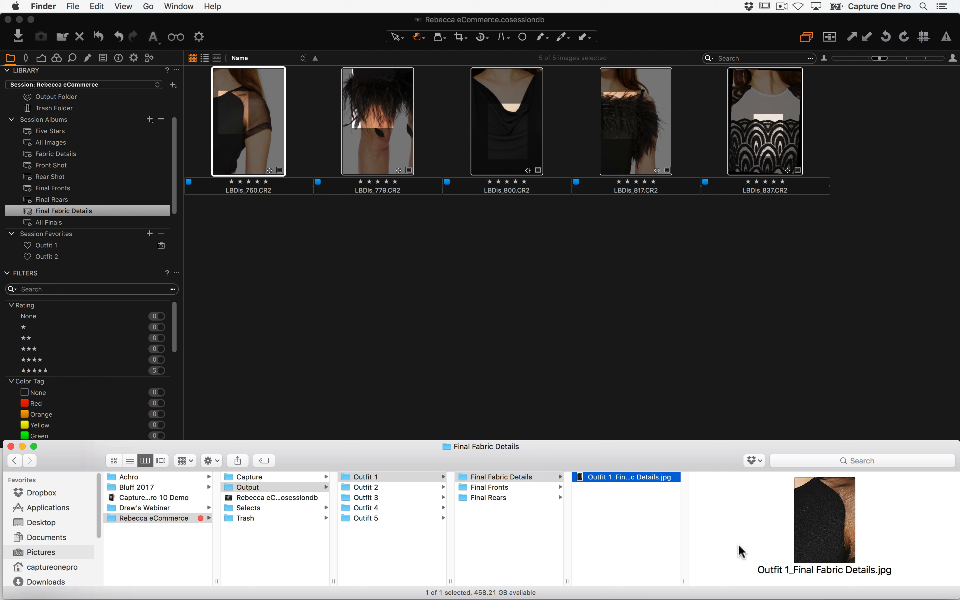
mouse_move(937, 598)
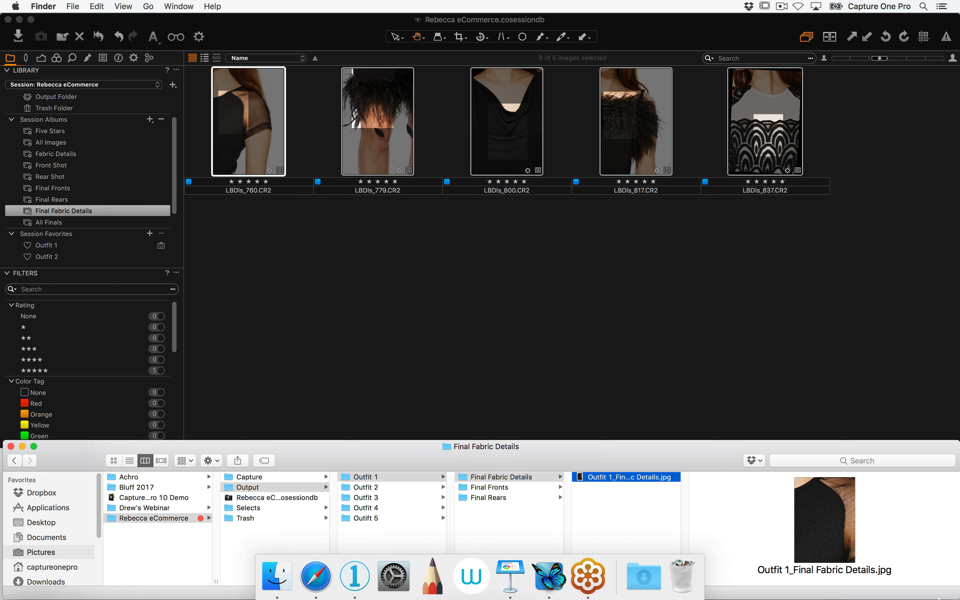
Return to Capture One's output settings and widen the tool area so the full naming format fits
left_click(134, 57)
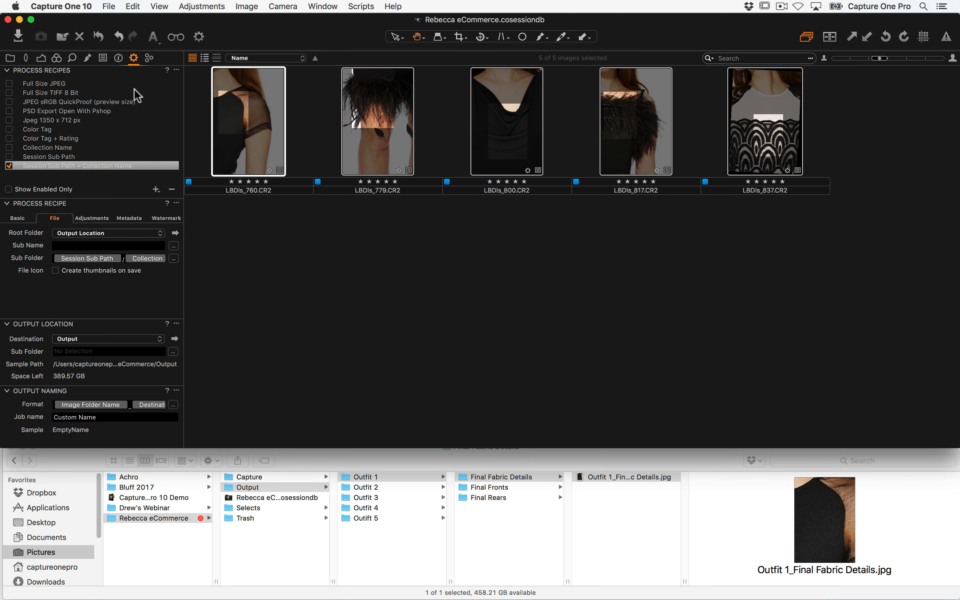
left_click(68, 264)
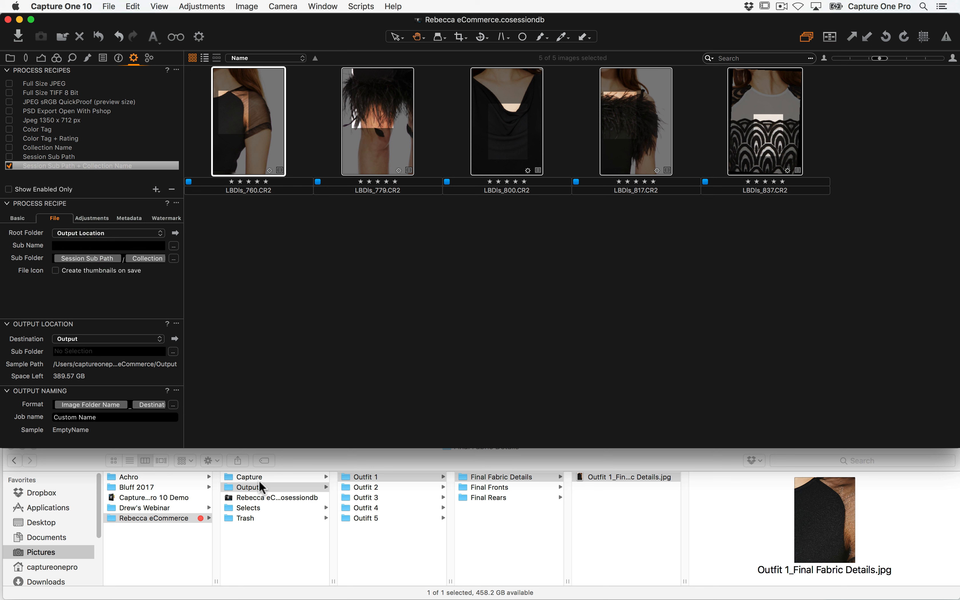
left_click(375, 467)
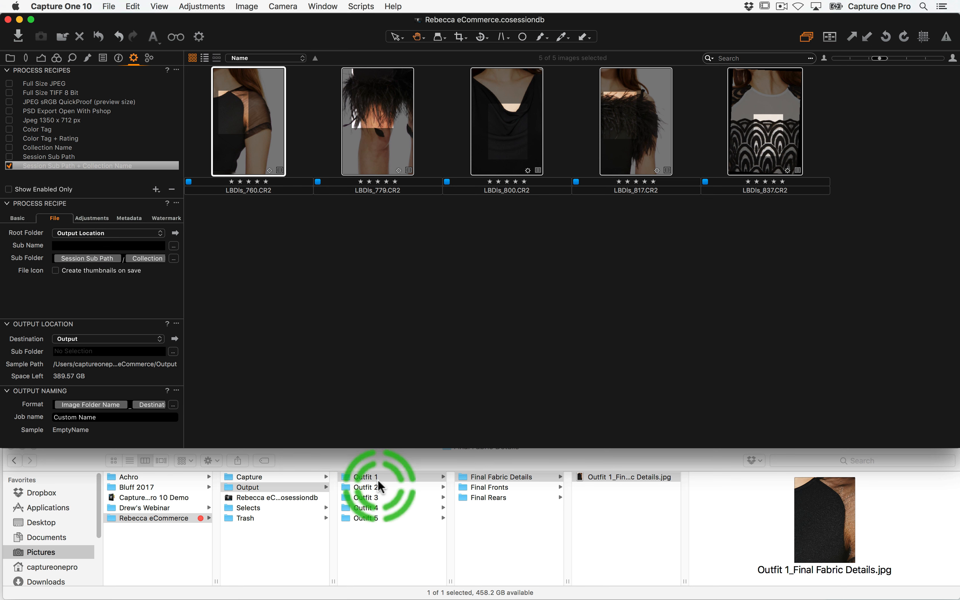
left_click(218, 301)
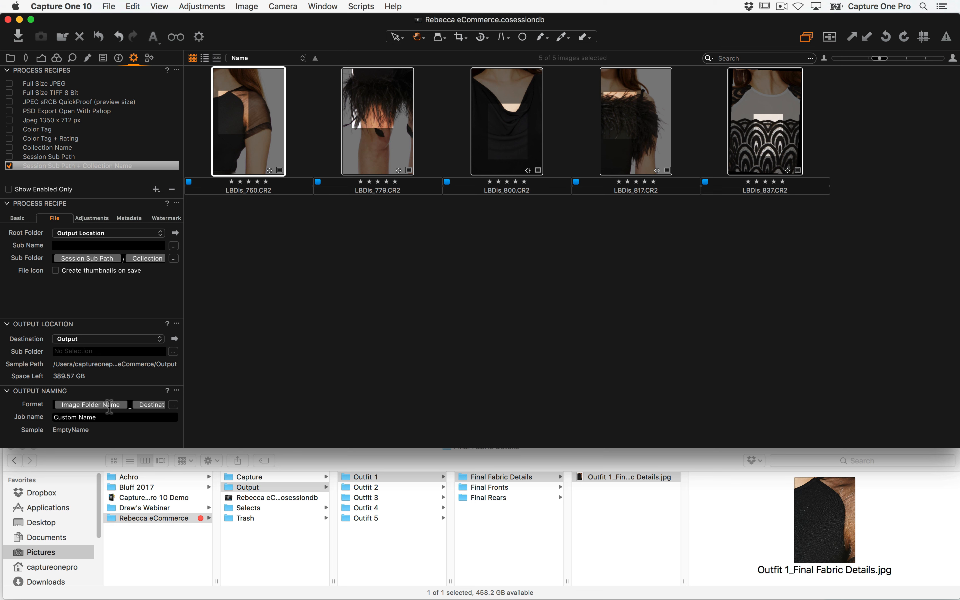
left_click_drag(209, 373, 236, 384)
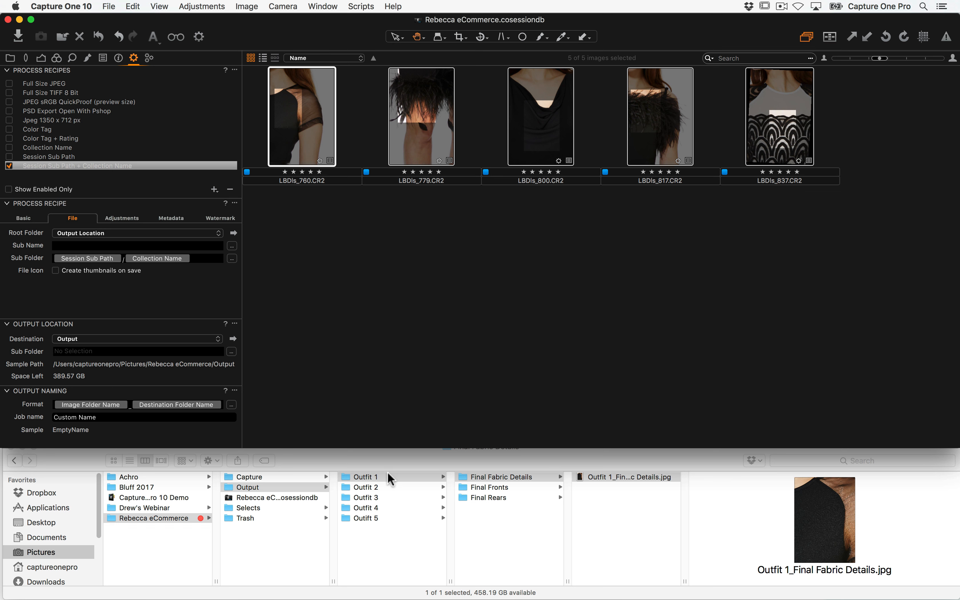
Compare the exported file names inside Outfit 1's Final Fabric Details, Final Fronts and Final Rears folders in Finder
left_click(492, 490)
left_click(500, 478)
left_click(620, 476)
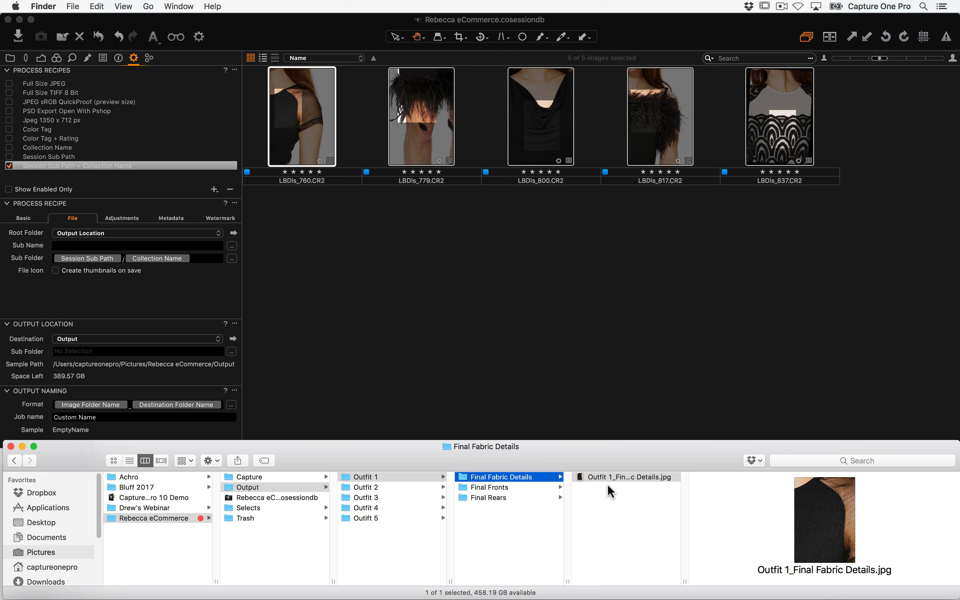
left_click(518, 487)
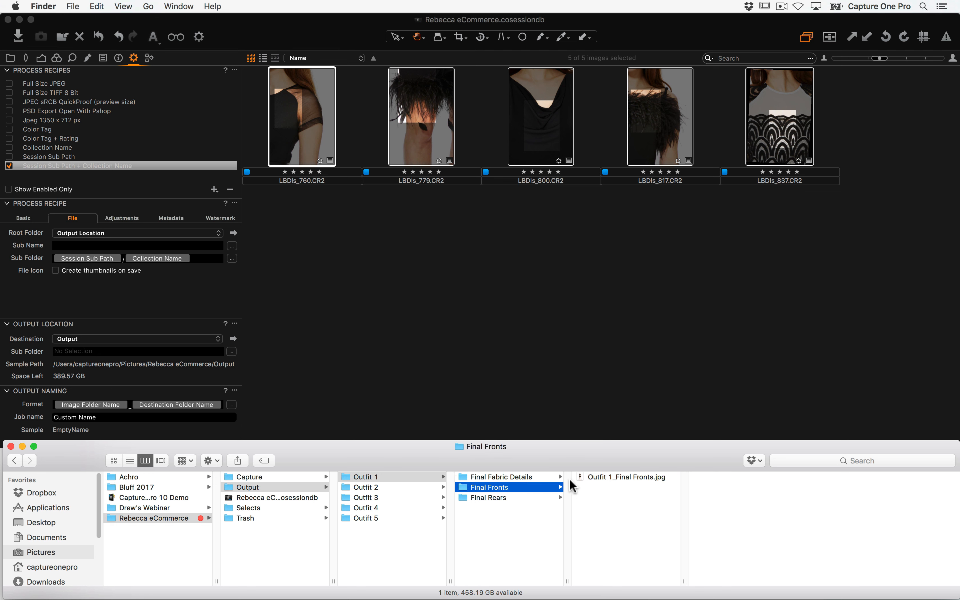
left_click(591, 478)
left_click(521, 497)
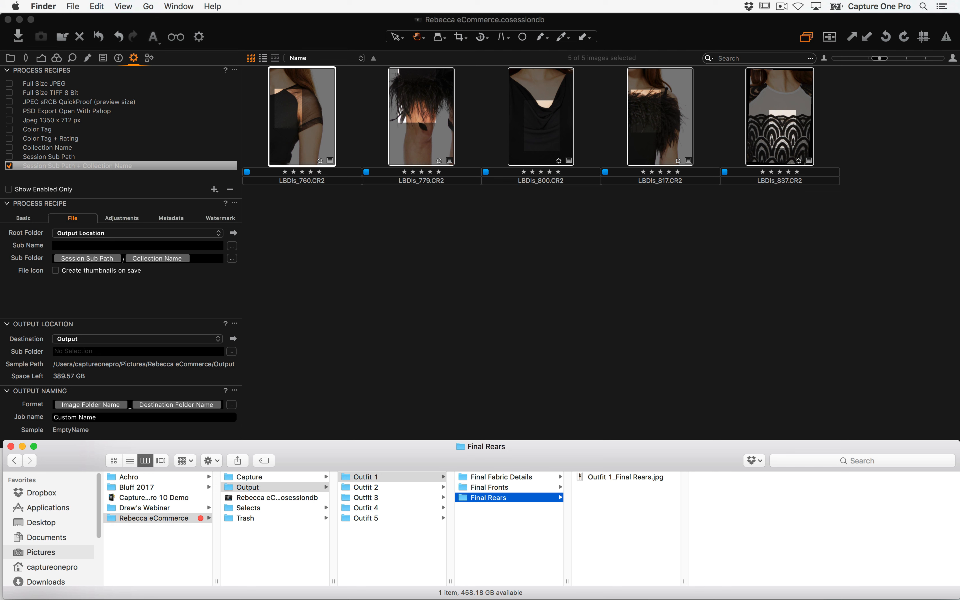
Append a 4 Digit Counter token to Capture One's output naming format
left_click(232, 405)
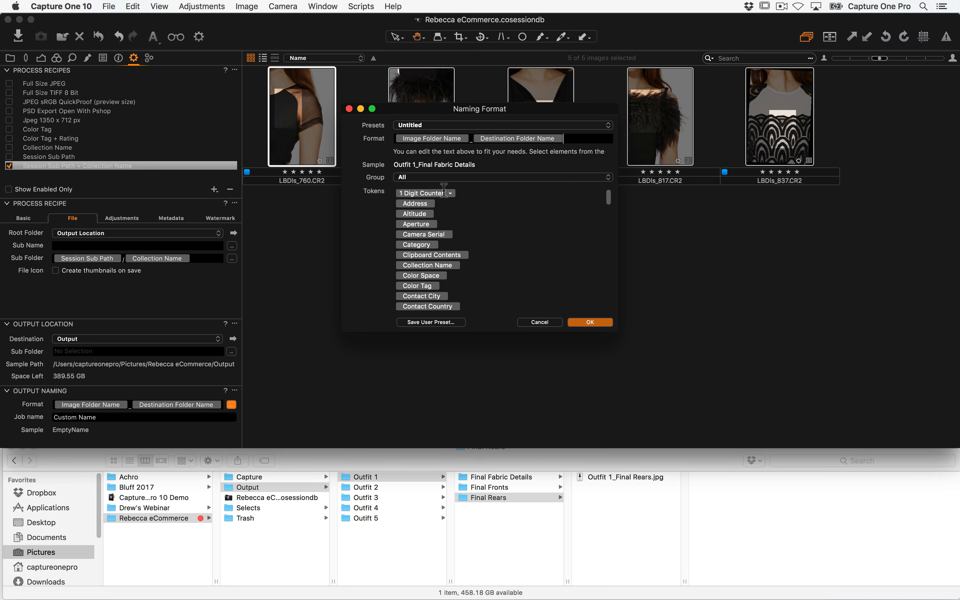
left_click_drag(440, 191, 603, 139)
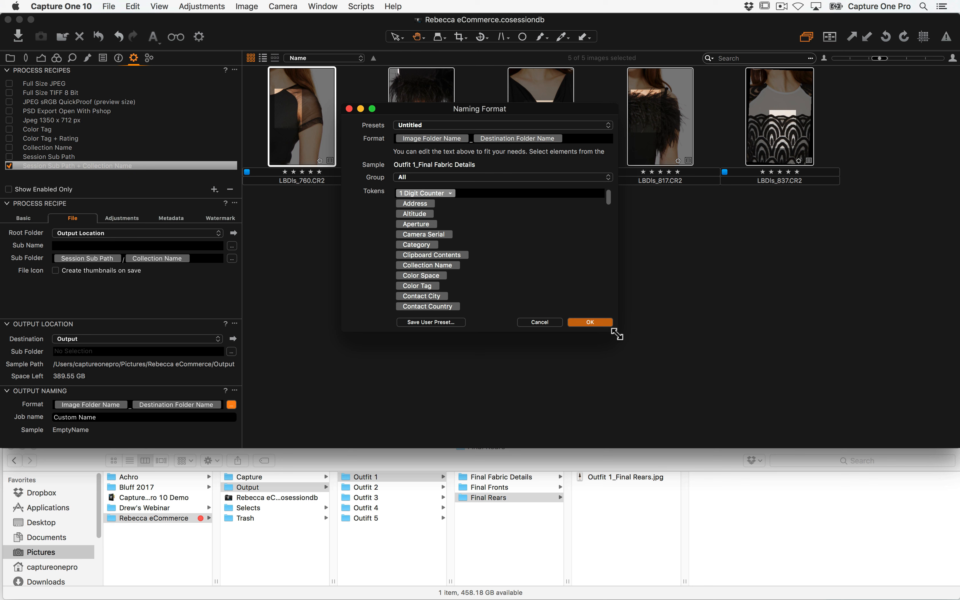
left_click_drag(616, 330, 726, 343)
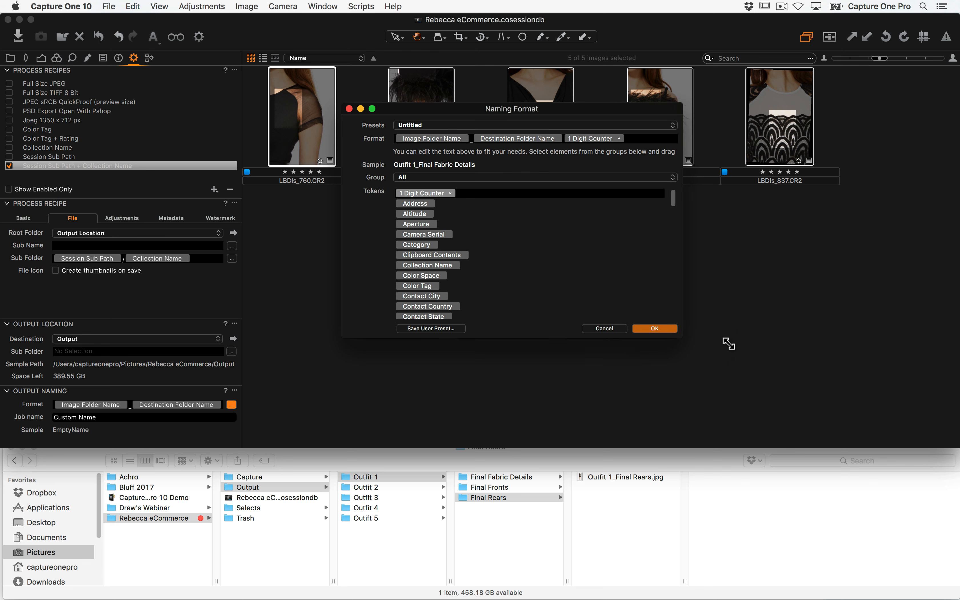
left_click(619, 139)
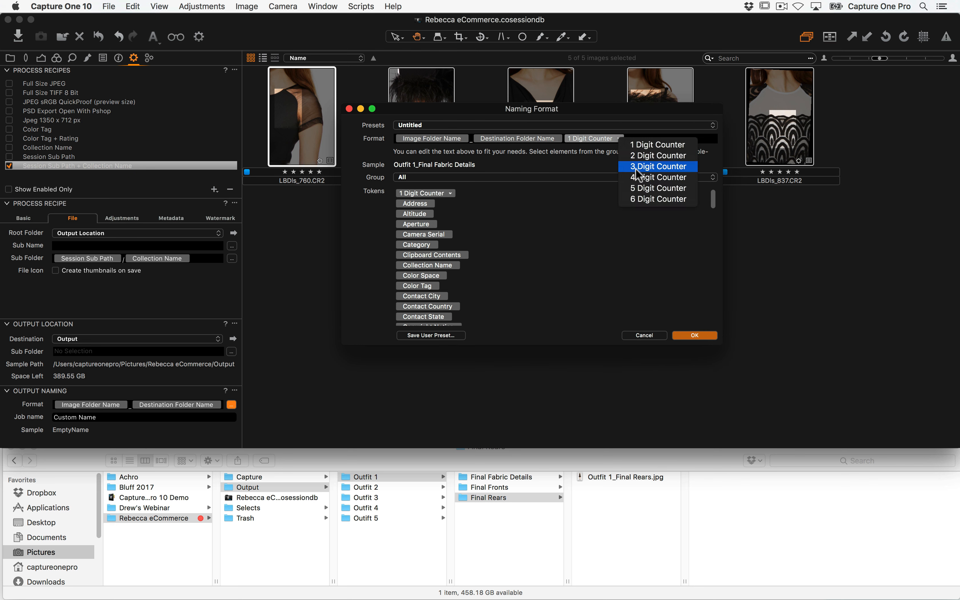
key("Return")
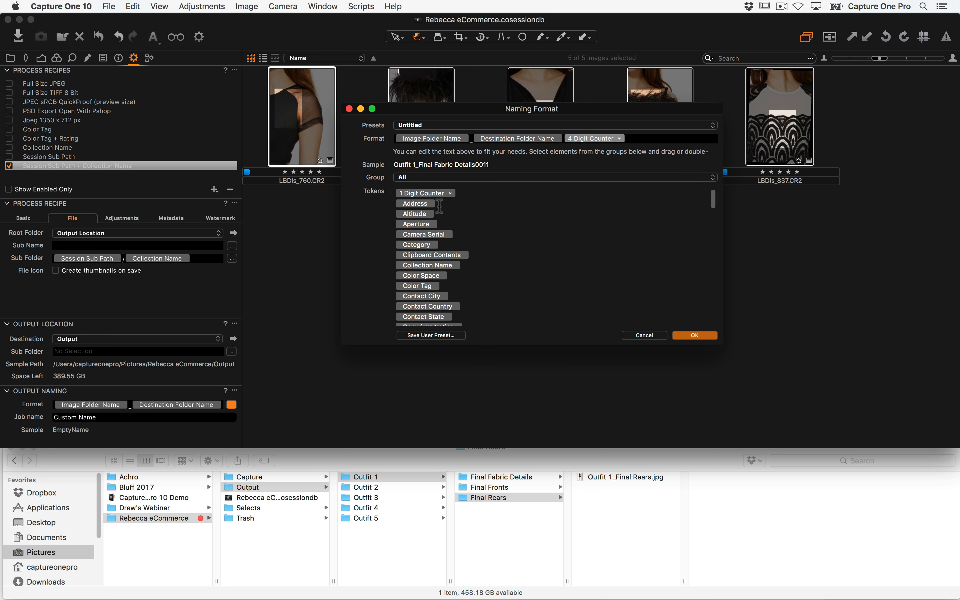
left_click(680, 337)
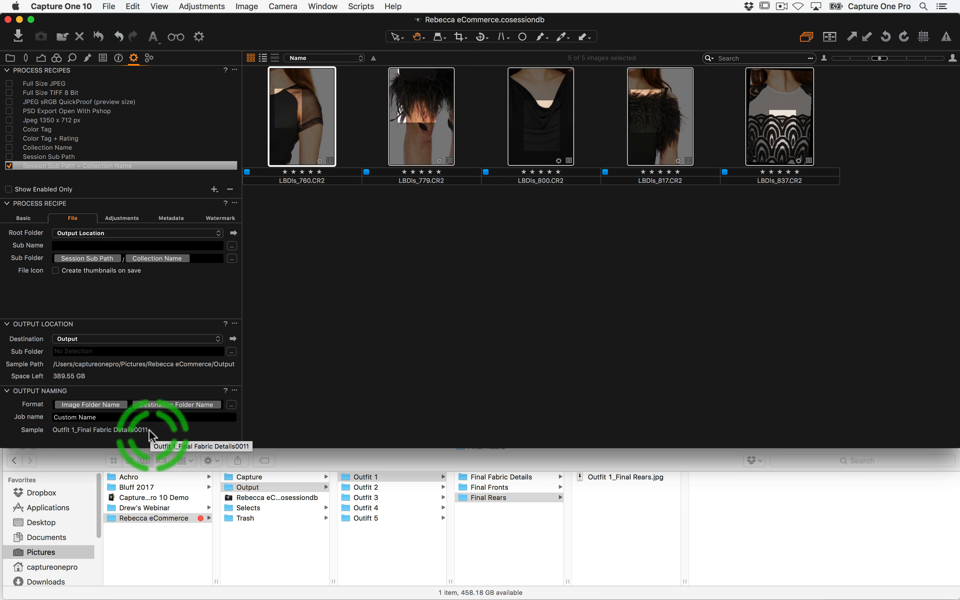
Reset the output counter and add an underscore before the 4 Digit Counter token in the output naming format
left_click(235, 391)
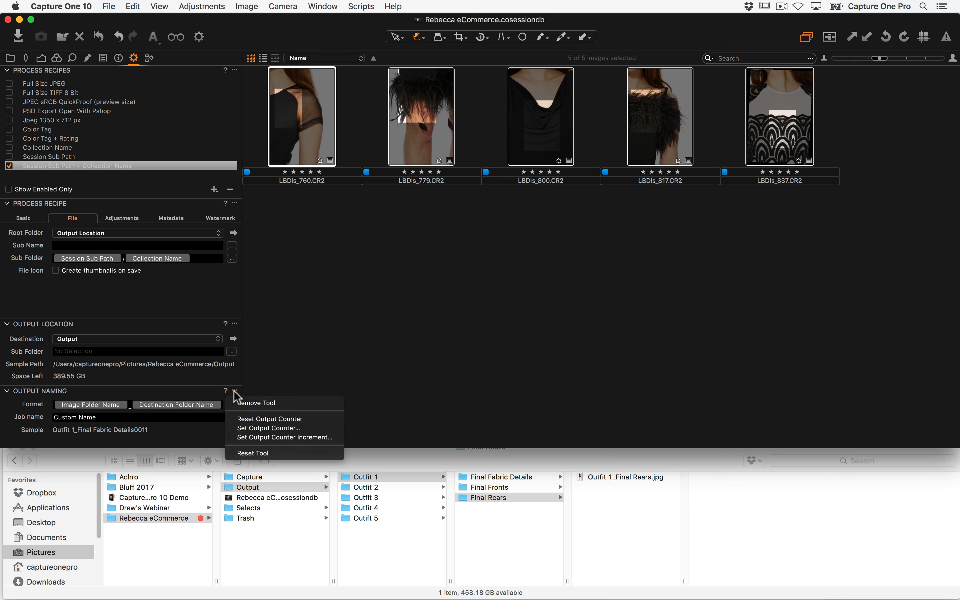
left_click(251, 420)
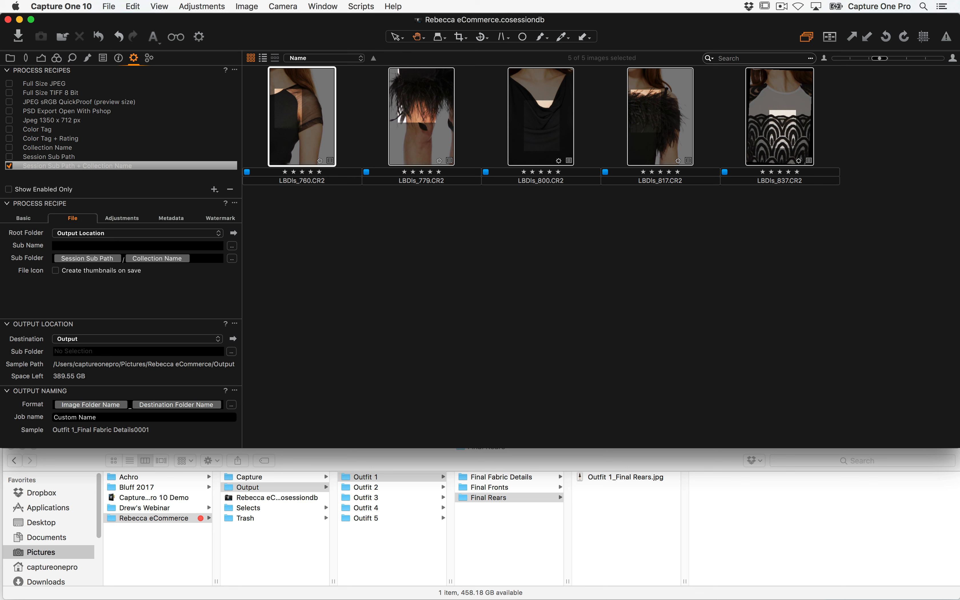
type("_4 Digit Counter")
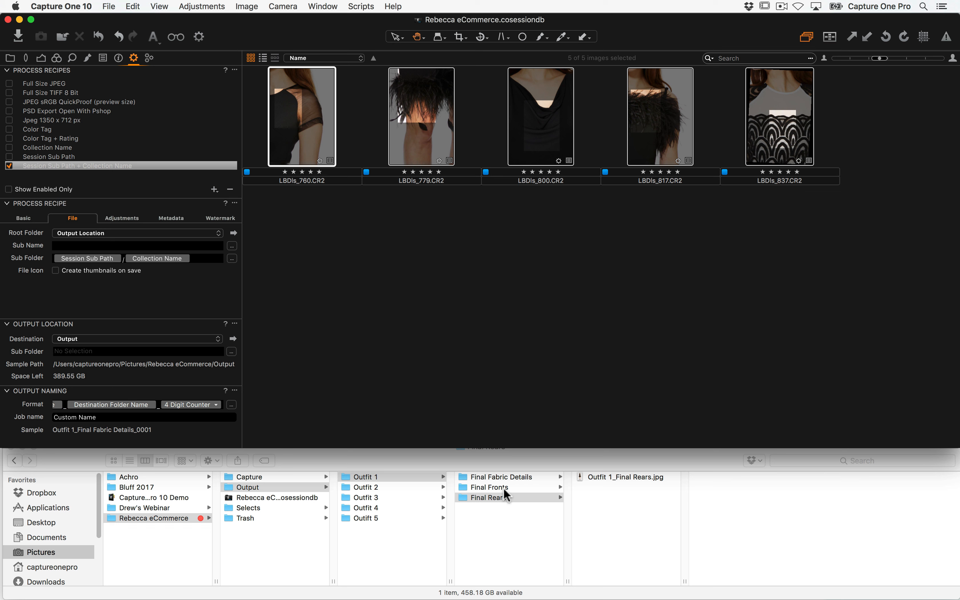
Check the exported file in Outfit 1's Final Fabric Details folder against the new naming format
left_click(516, 481)
left_click(515, 478)
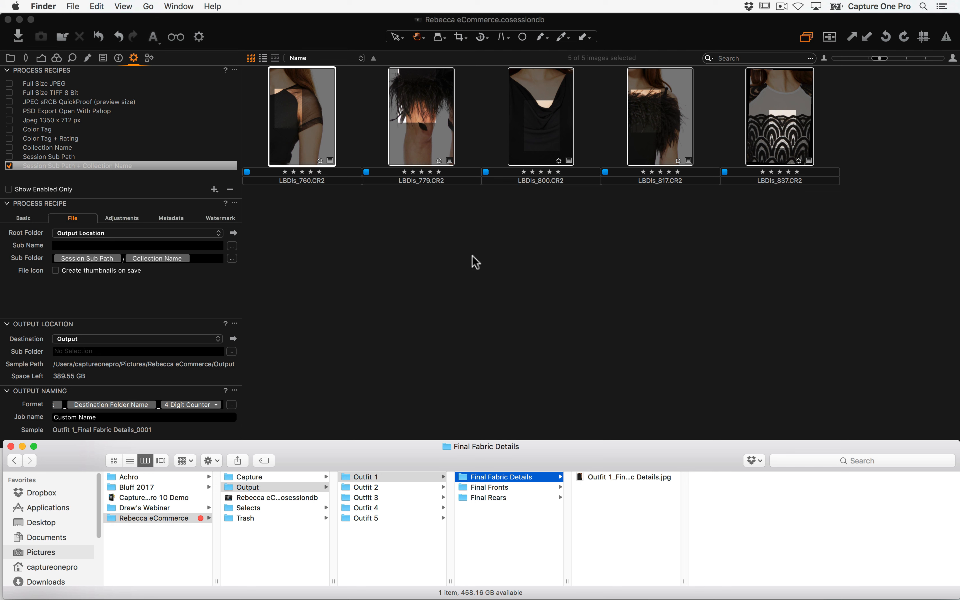
left_click(189, 410)
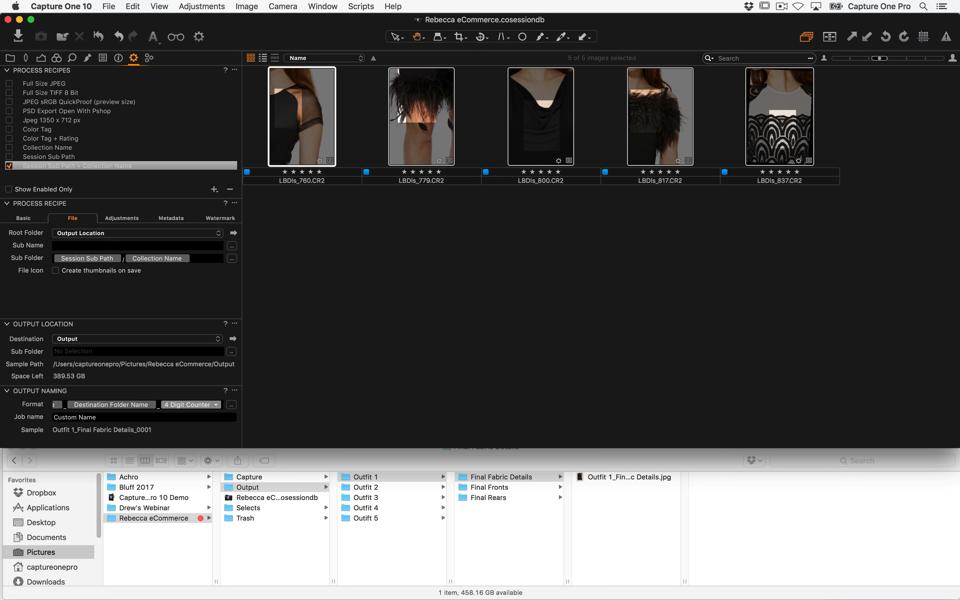
left_click(403, 540)
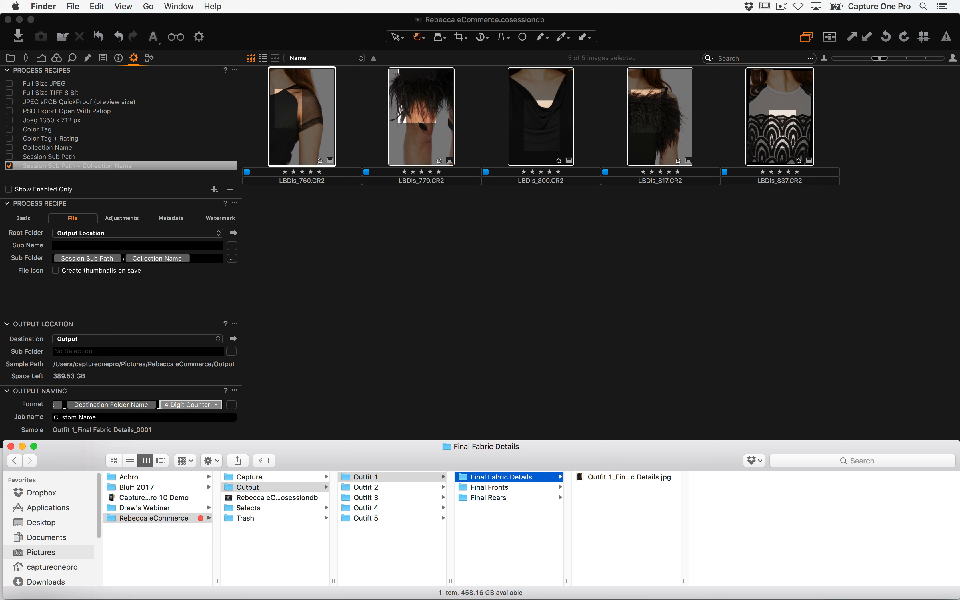
Remove the 4 Digit Counter token and its preceding underscore from Capture One's output naming format
left_click(186, 425)
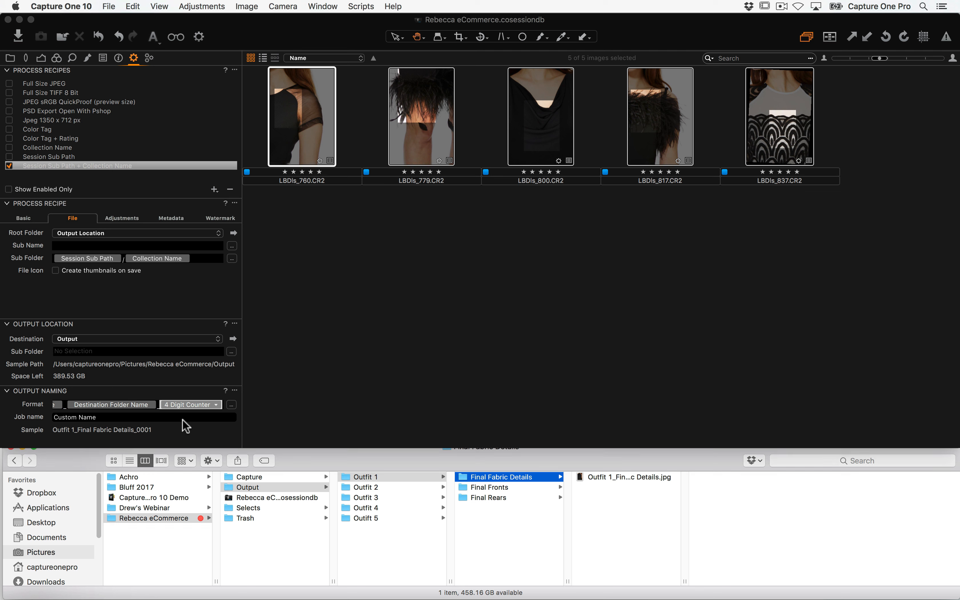
key("Right")
key("Right")
key("Right")
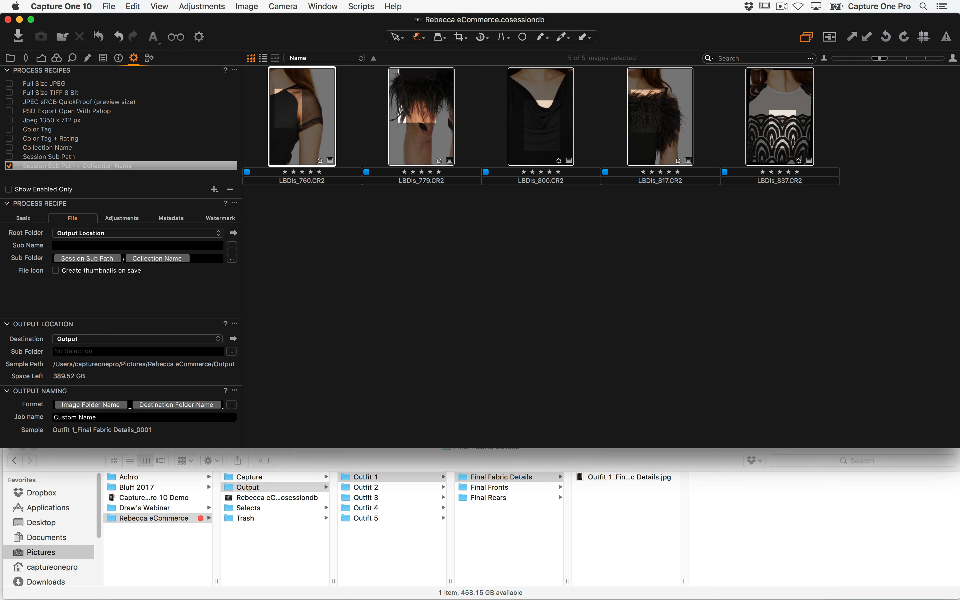
key("BackSpace")
key("BackSpace")
Insert the Image Name token at the start of the output naming format, before Image Folder Name
type("Image")
key("BackSpace")
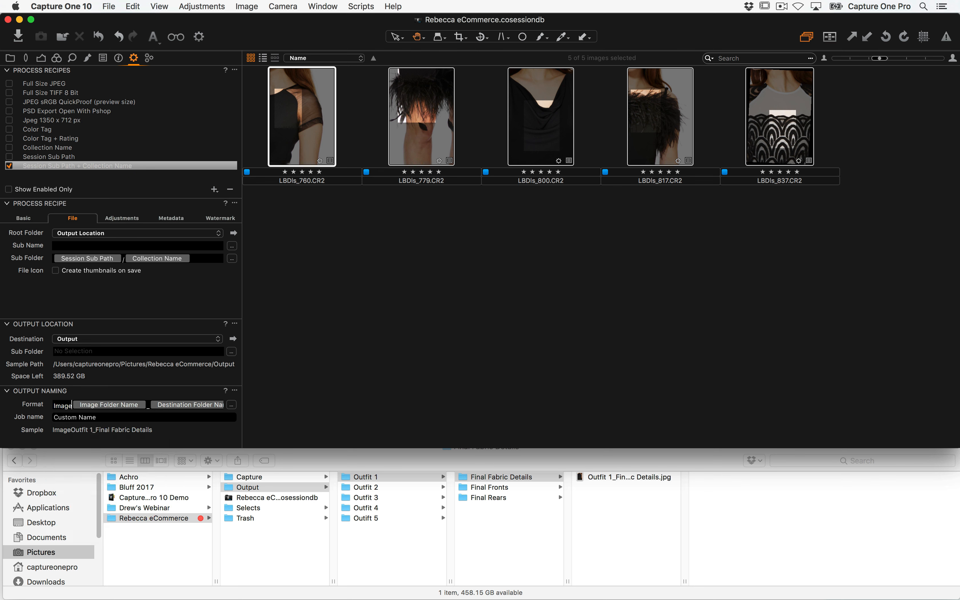
key("Down")
key("Down")
key("Down")
key("Down")
key("Down")
key("Down")
key("Down")
key("Down")
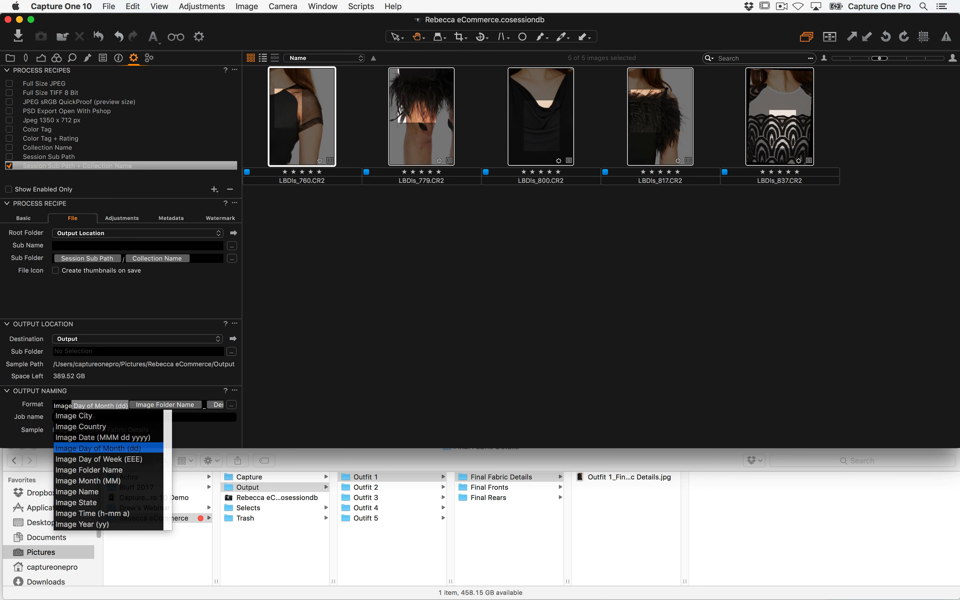
key("Return")
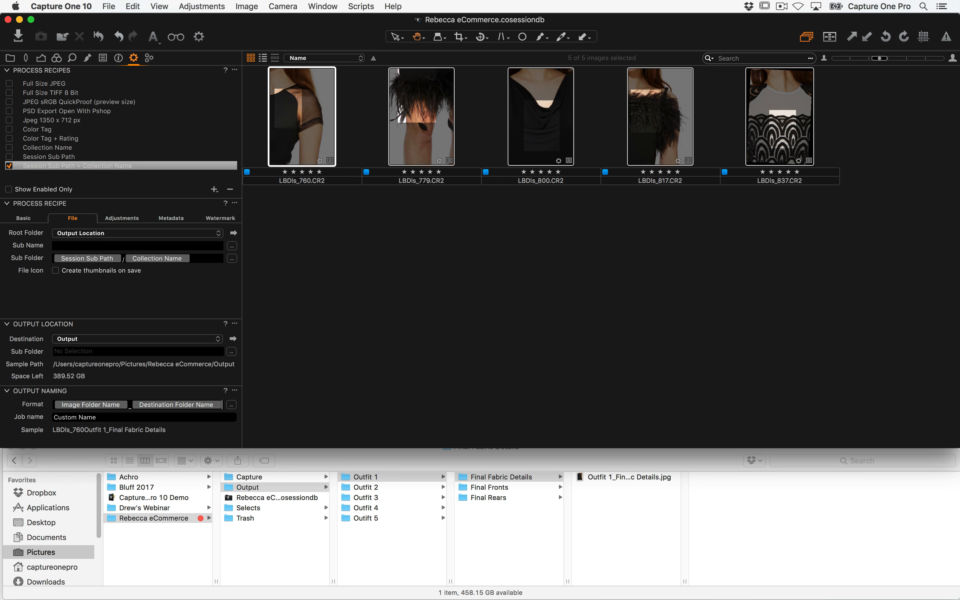
key("Left")
key("Left")
key("Left")
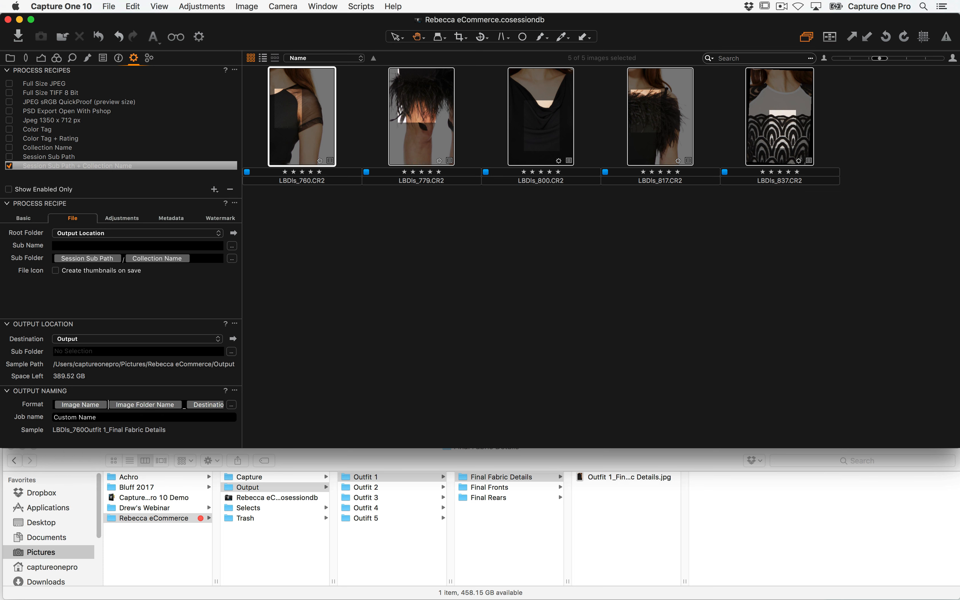
Separate the Image Name and Image Folder Name tokens in the output naming format with an underscore
type("_")
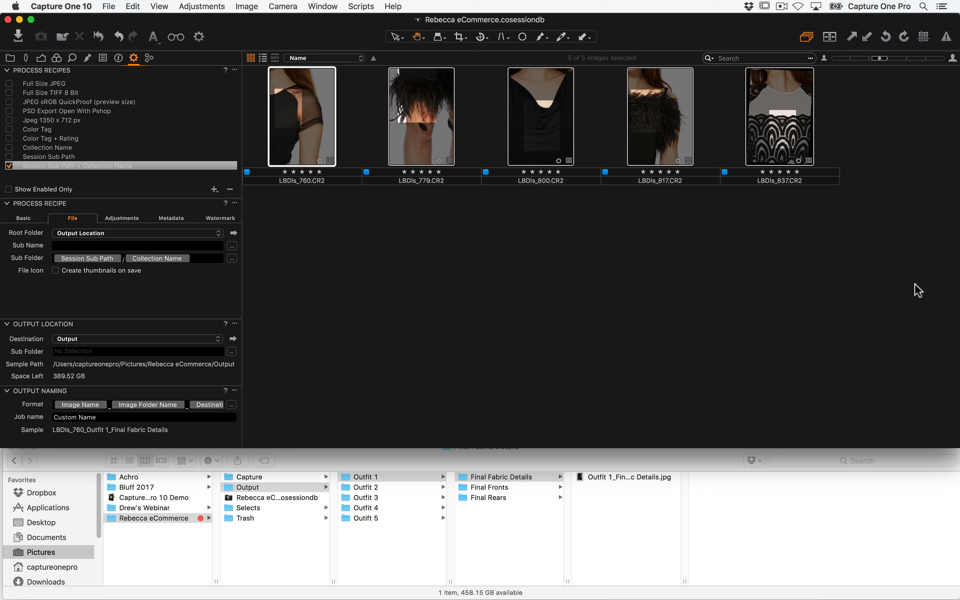
key("Tab")
Delete the existing Outfit folders from Output in Finder and process all five Final Fabric Details images again in Capture One
left_click(387, 541)
left_click_drag(389, 540, 385, 465)
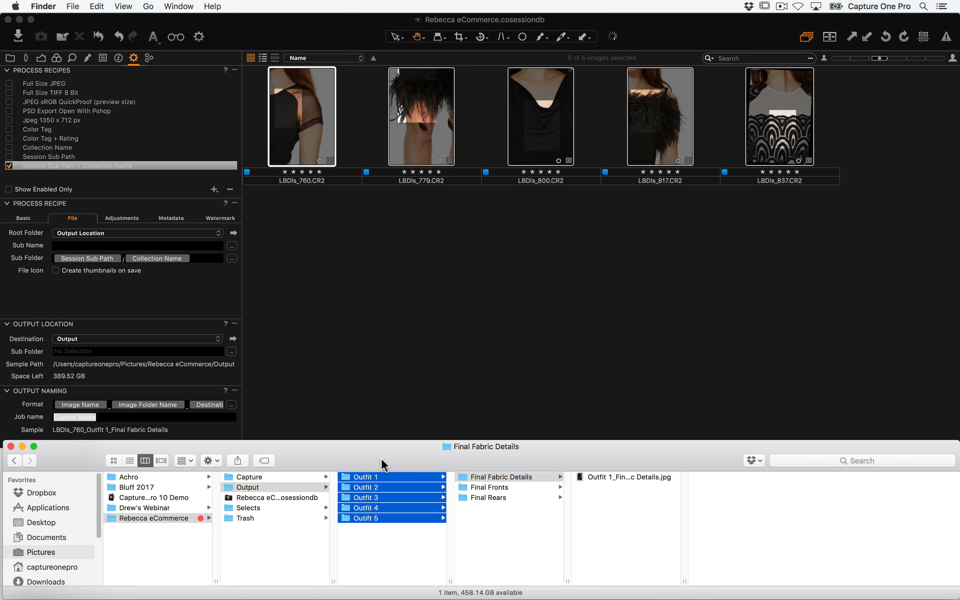
key("super+BackSpace")
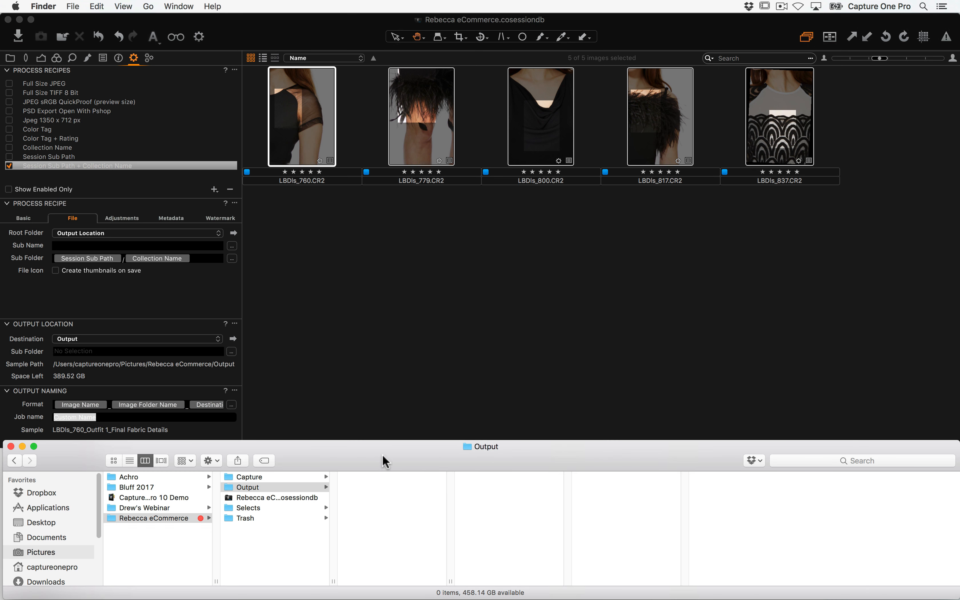
left_click(543, 292)
key("super+a")
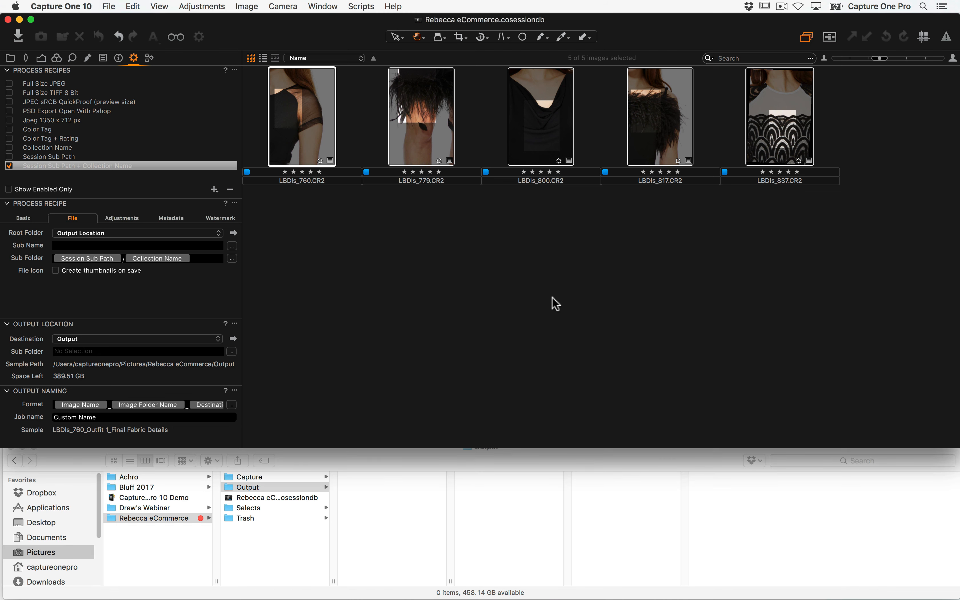
key("super+d")
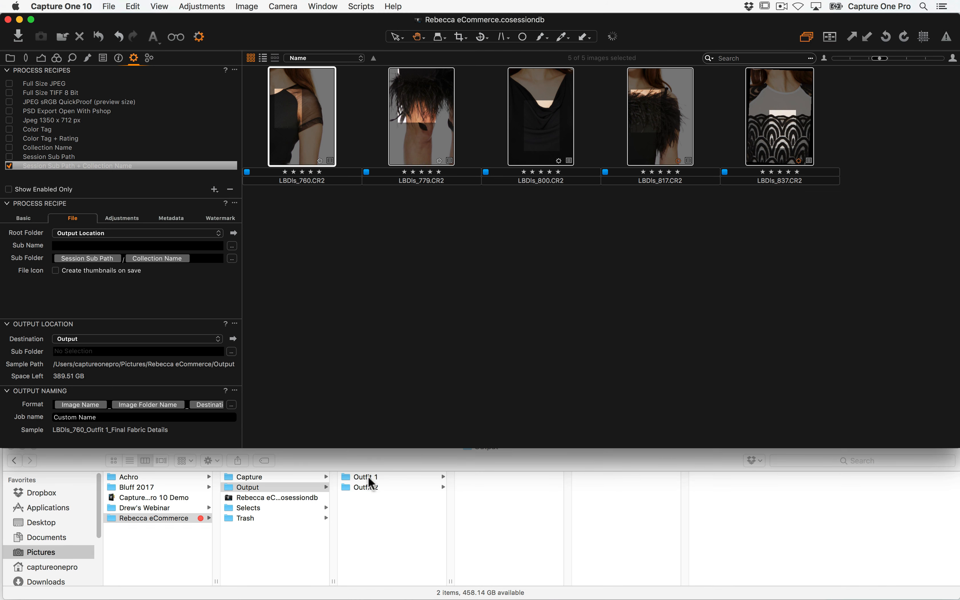
Open the exported JPEG in Outfit 1's Final Fabric Details folder to check its name and content, and close it
left_click(379, 476)
left_click(382, 476)
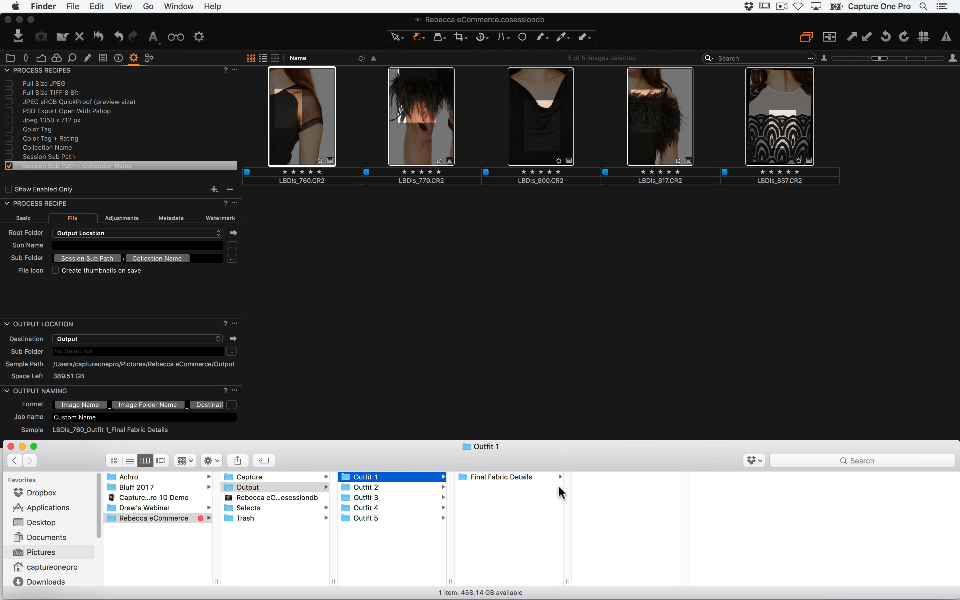
key("Right")
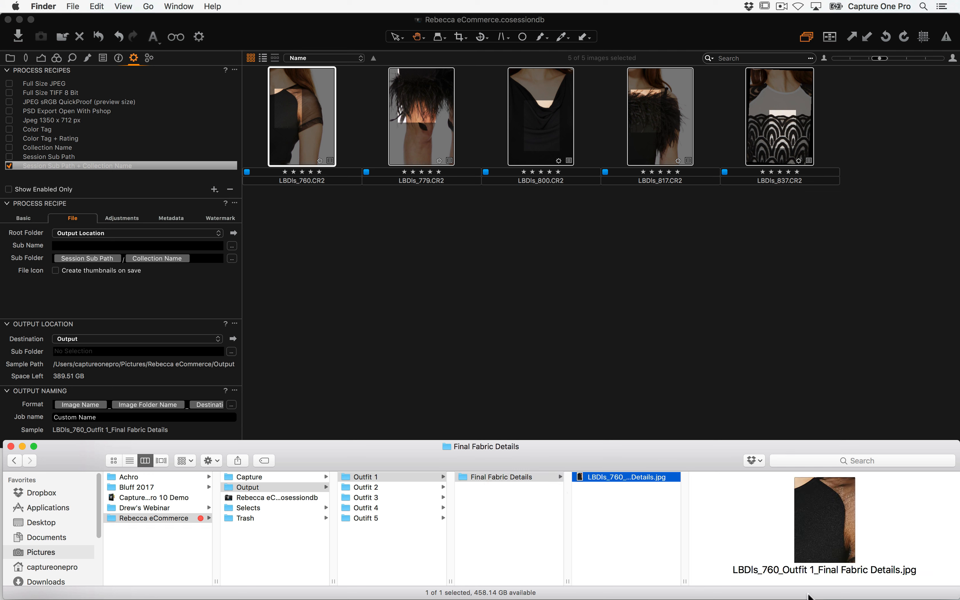
left_click(748, 571)
double_click(630, 476)
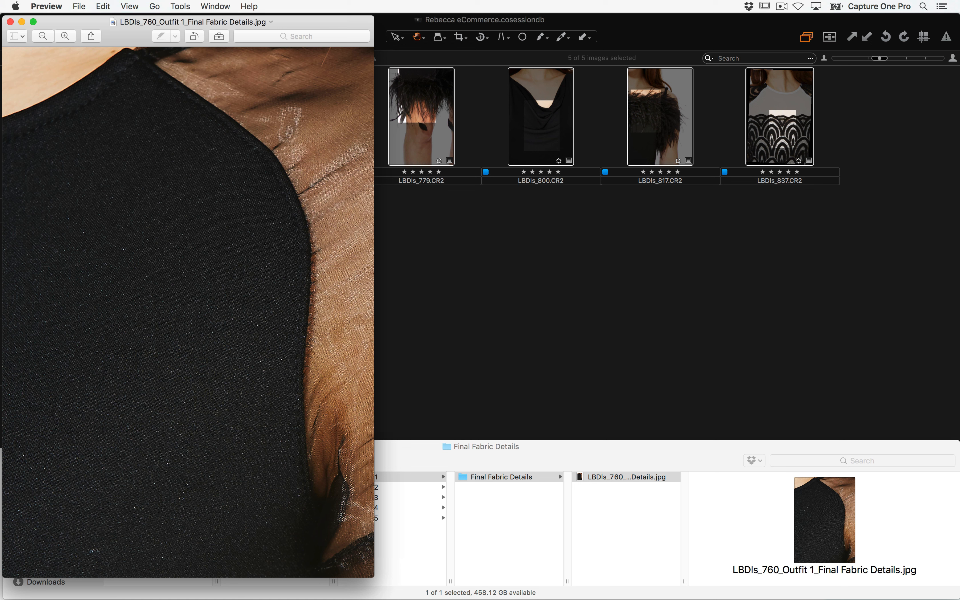
left_click(10, 21)
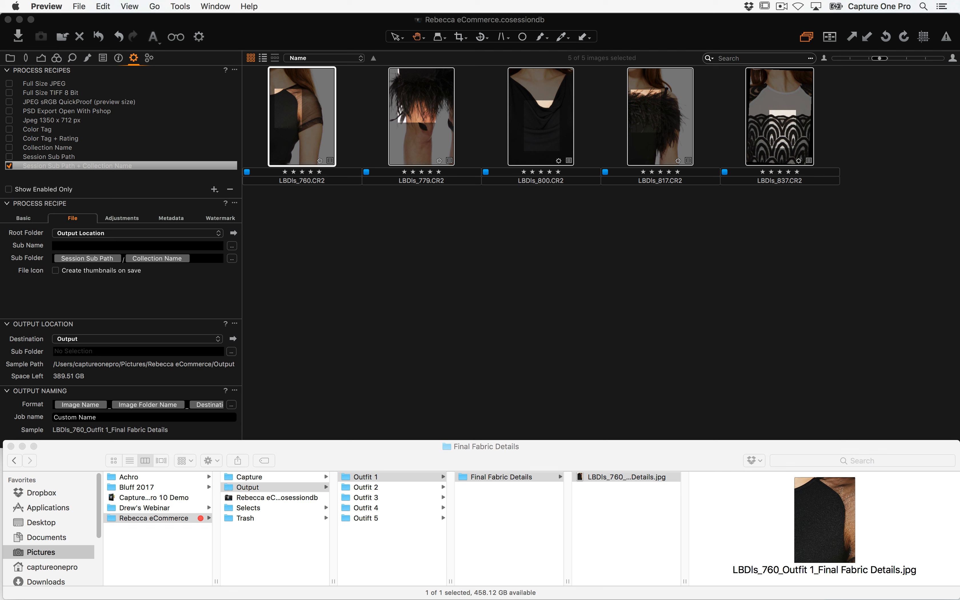
Deselect the images in Capture One and reset the Output Location and Output Naming tools to their defaults
left_click(398, 286)
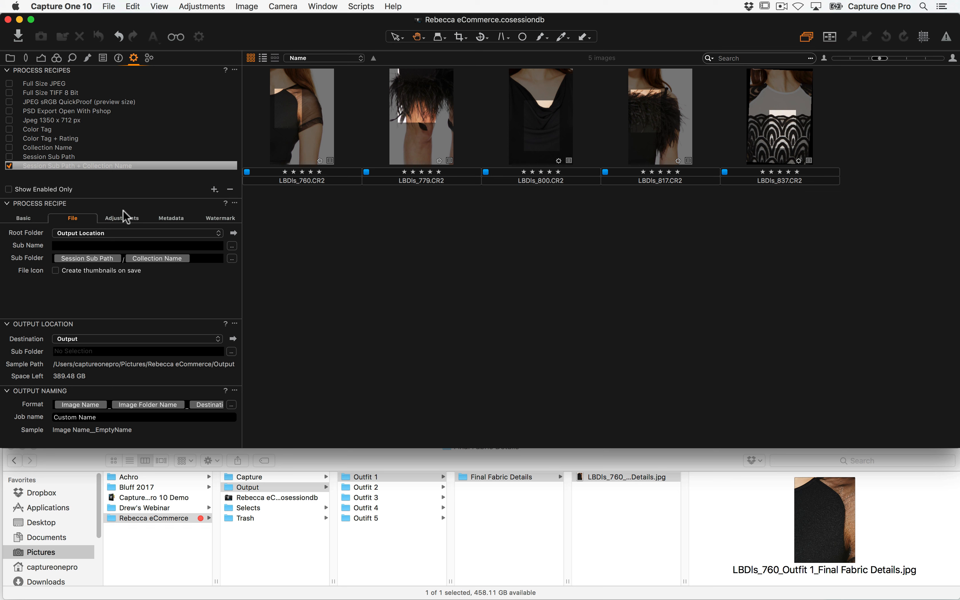
left_click(23, 218)
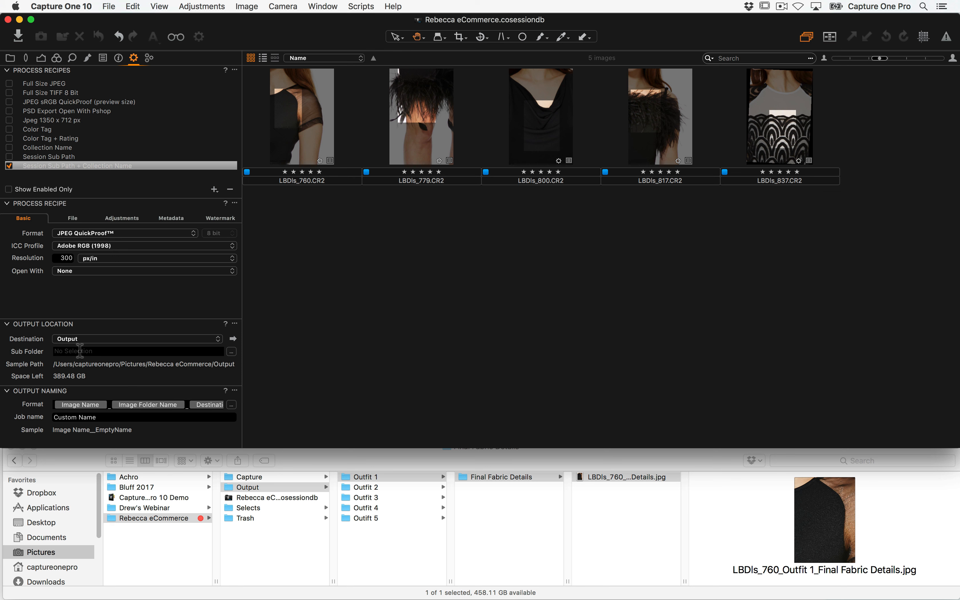
left_click(72, 219)
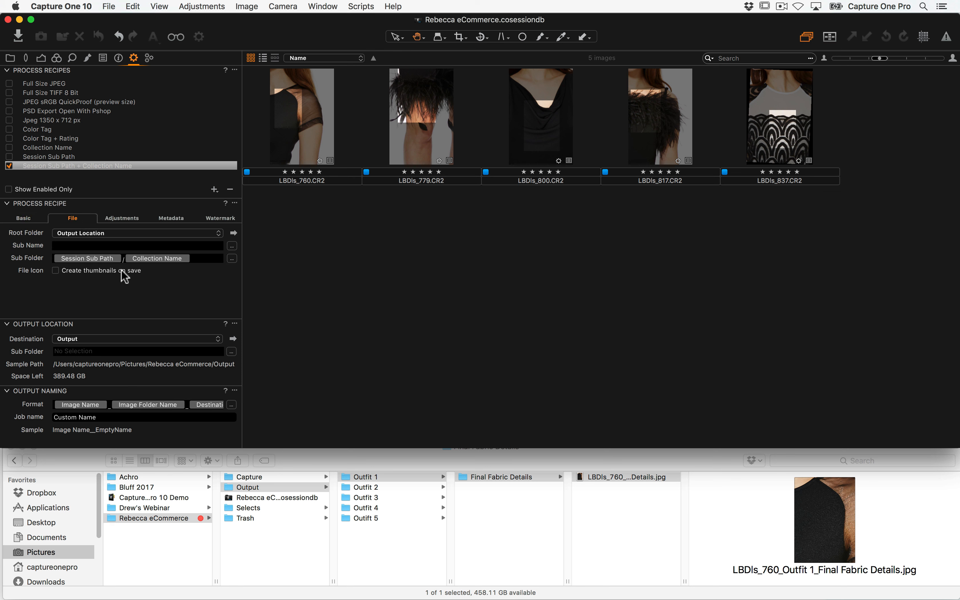
left_click(244, 209)
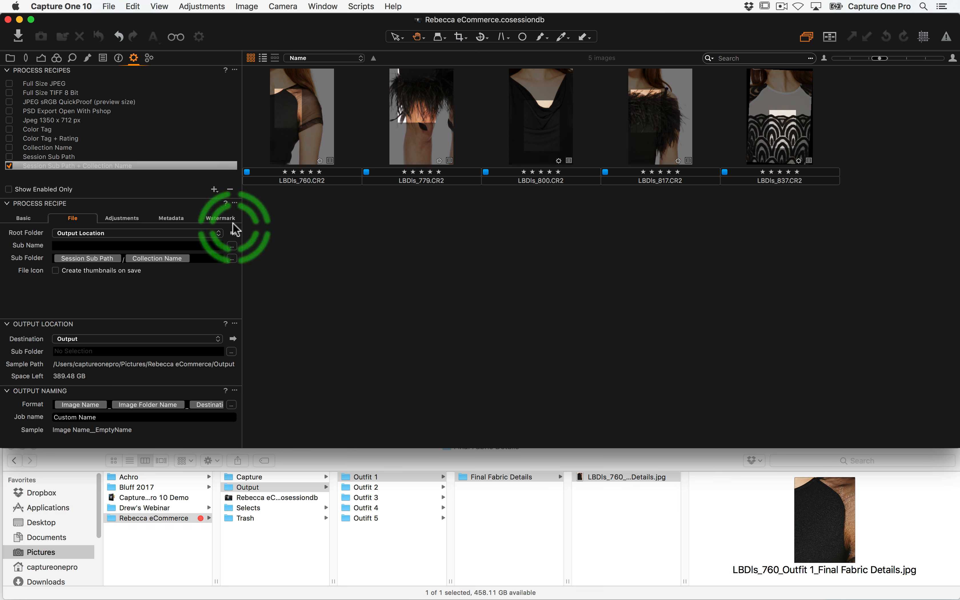
left_click(235, 203)
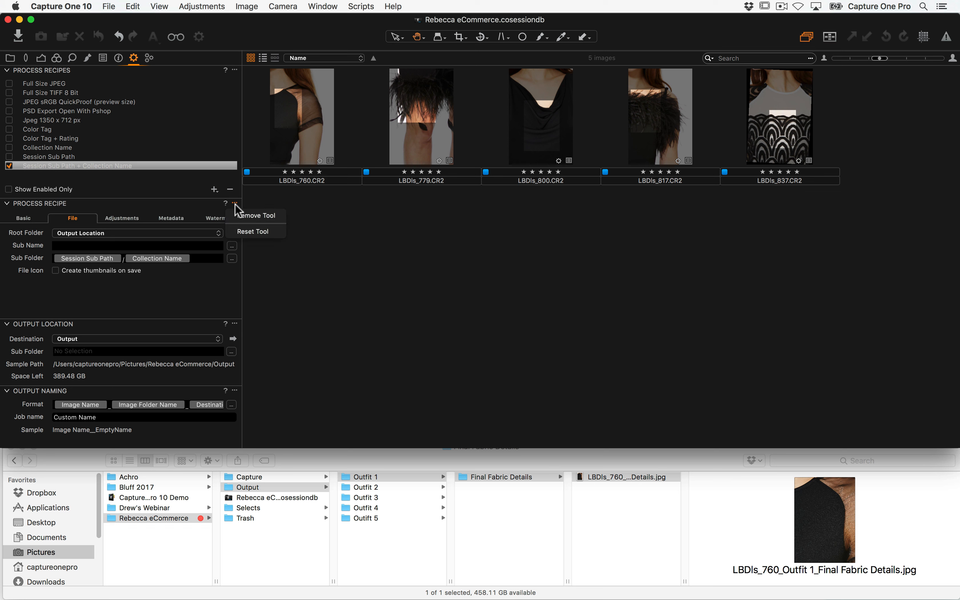
left_click(237, 232)
left_click(235, 323)
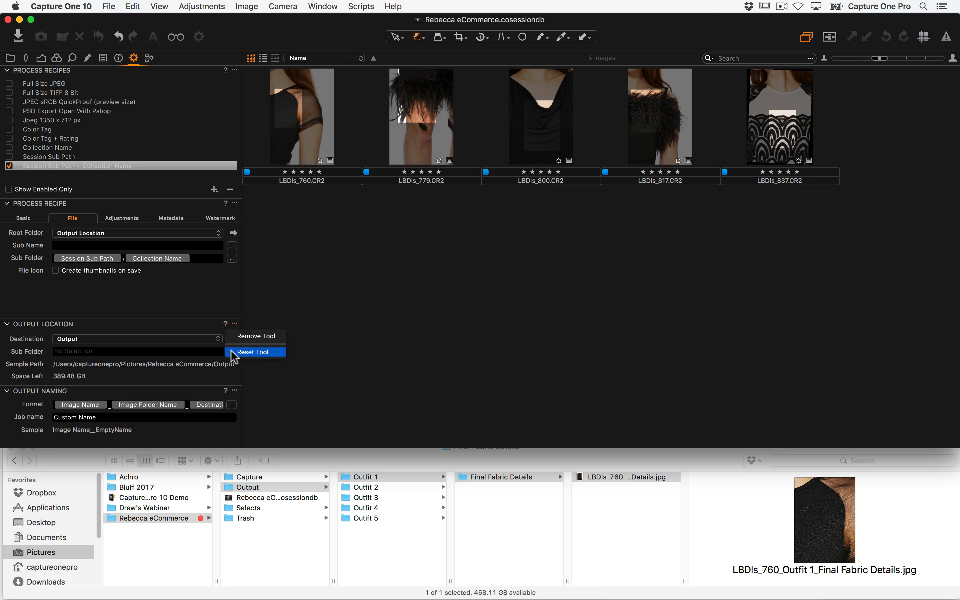
left_click(237, 352)
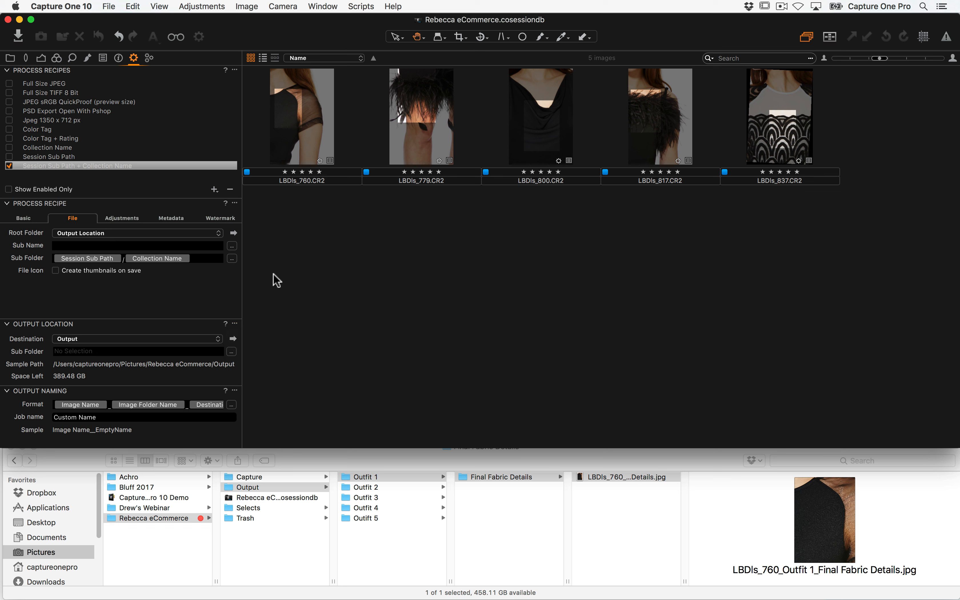
left_click(235, 391)
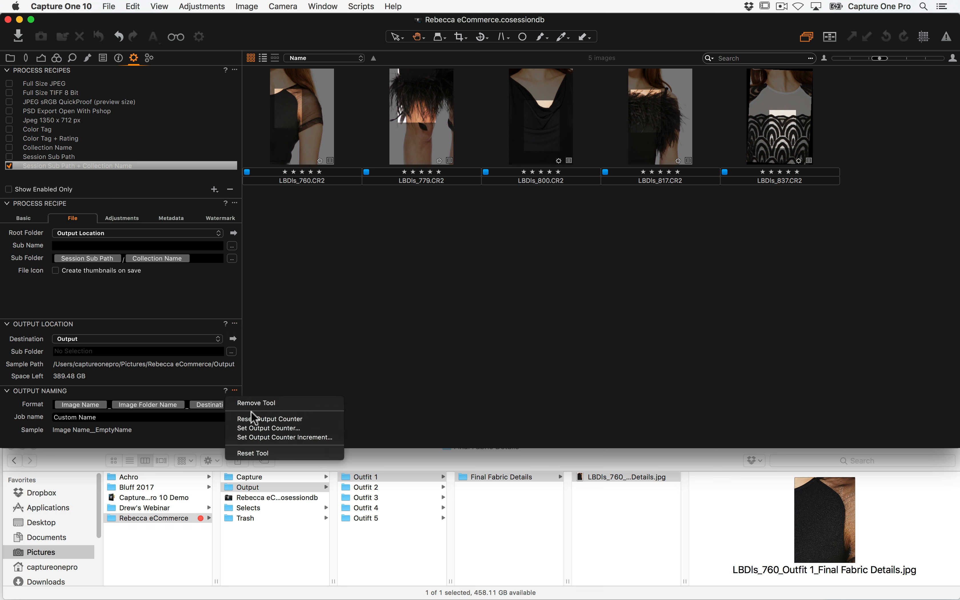
left_click(248, 453)
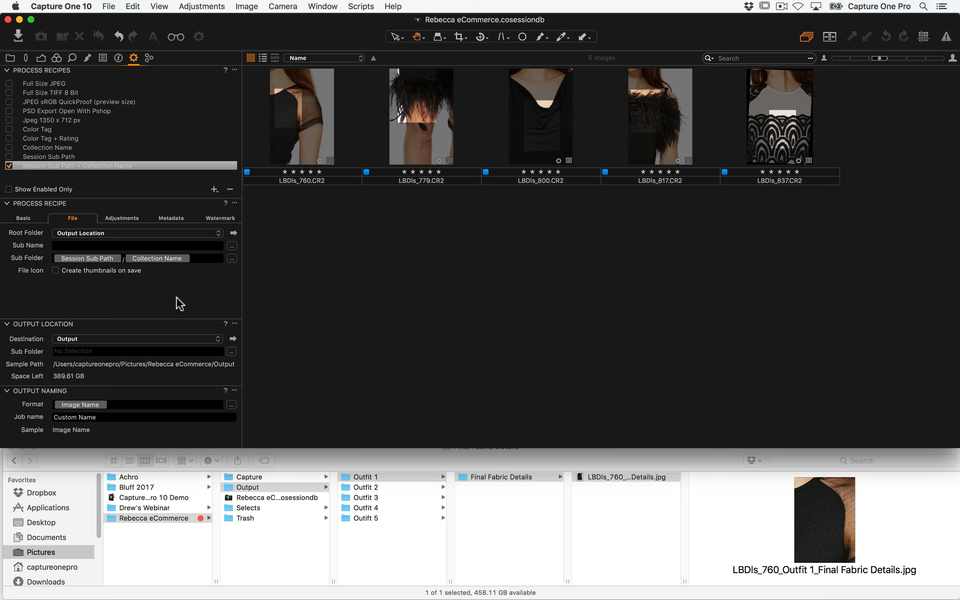
left_click(235, 203)
left_click(288, 261)
Add a process recipe named Client Dropbox and disable the Session Sub Path + Collection Name recipe
left_click(214, 190)
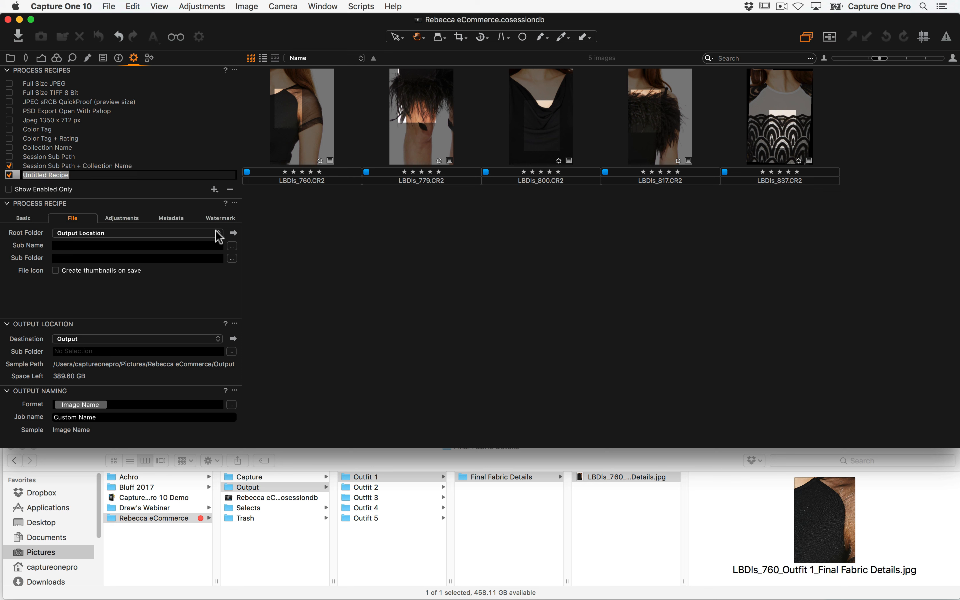
type("Client Dropbox")
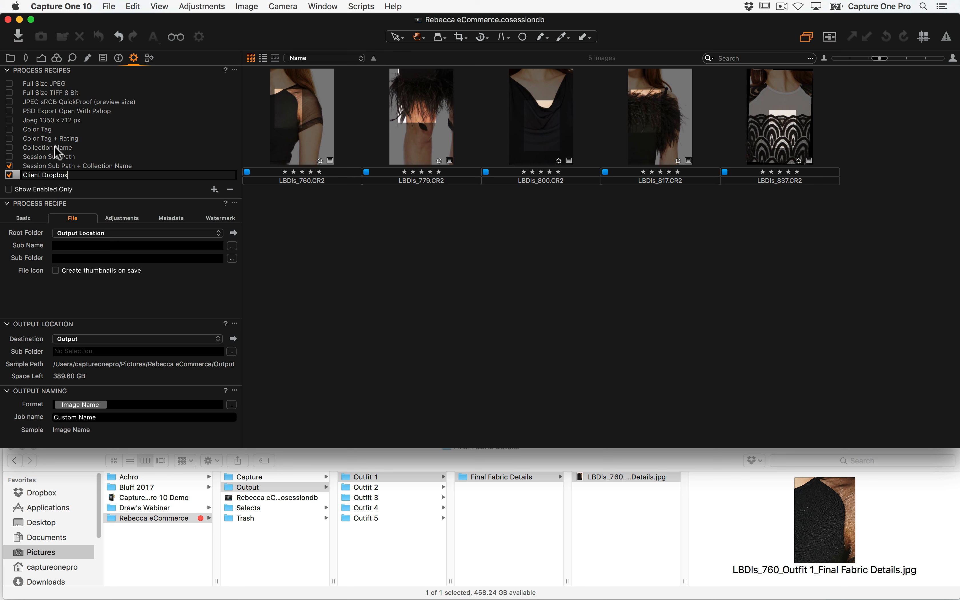
left_click(9, 166)
left_click(16, 175)
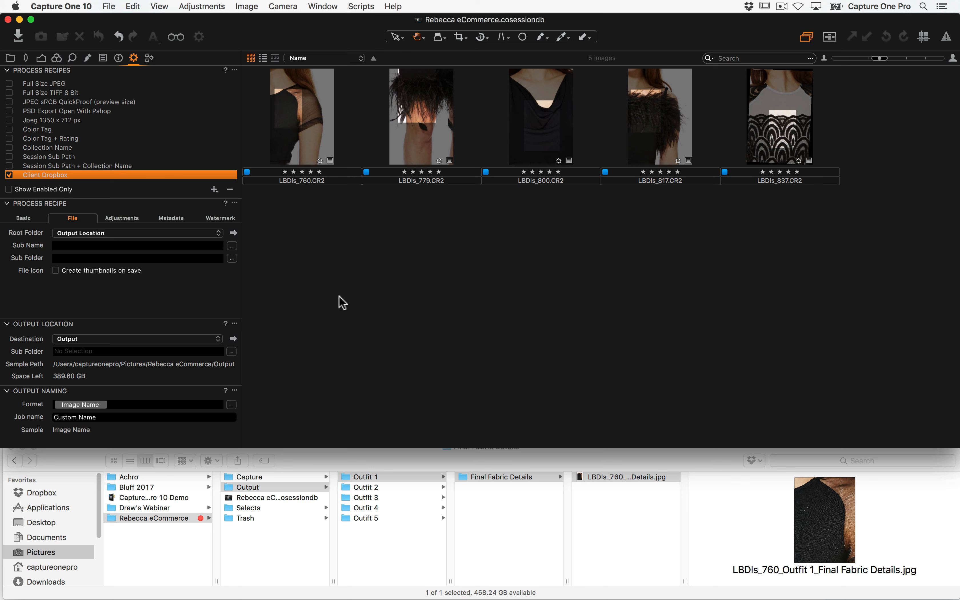
Set the Client Dropbox recipe's format to JPEG QuickProof
left_click(24, 219)
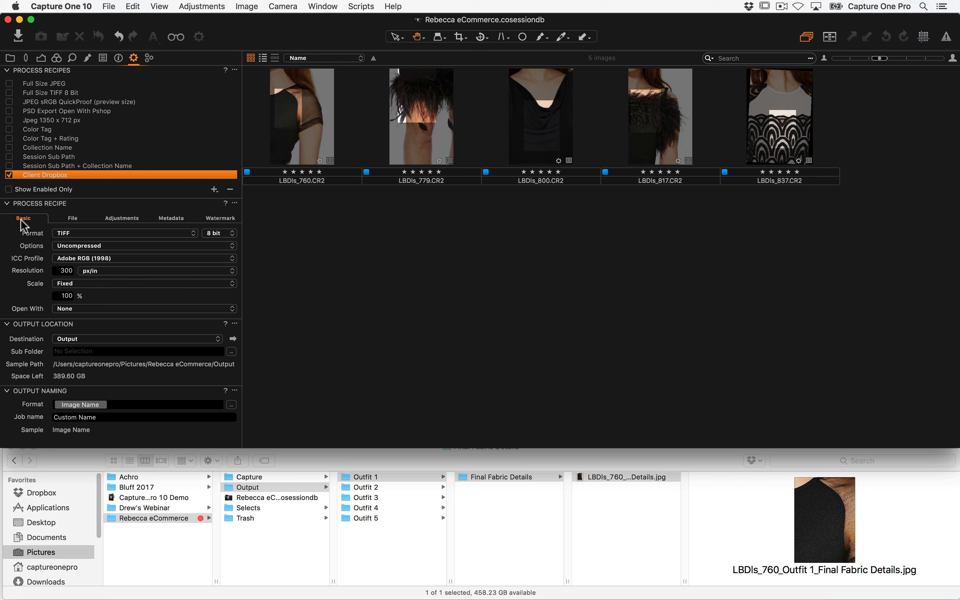
left_click(81, 235)
left_click(89, 206)
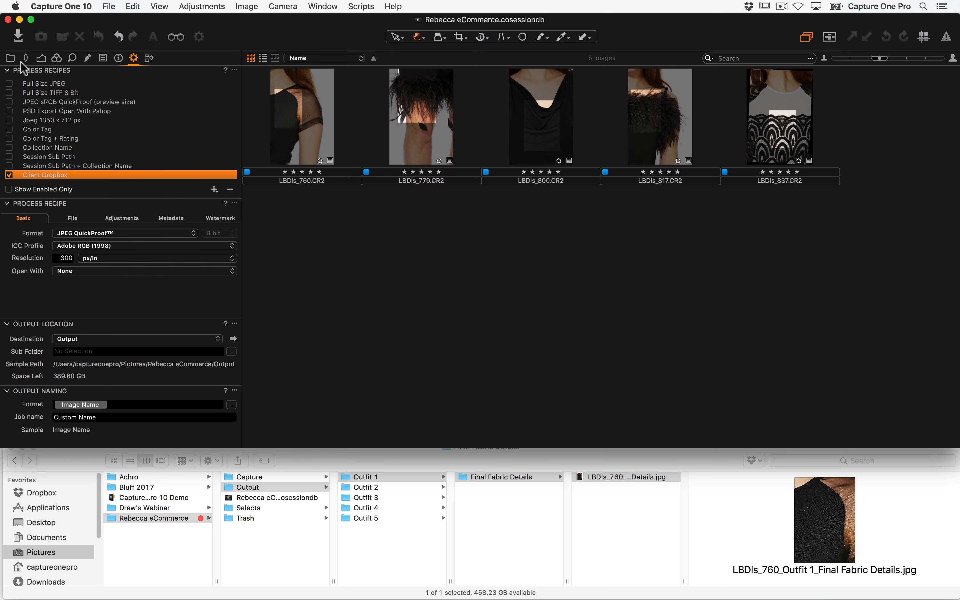
Look through the All Images session album and switch the browser to the Front Shot album
left_click(10, 58)
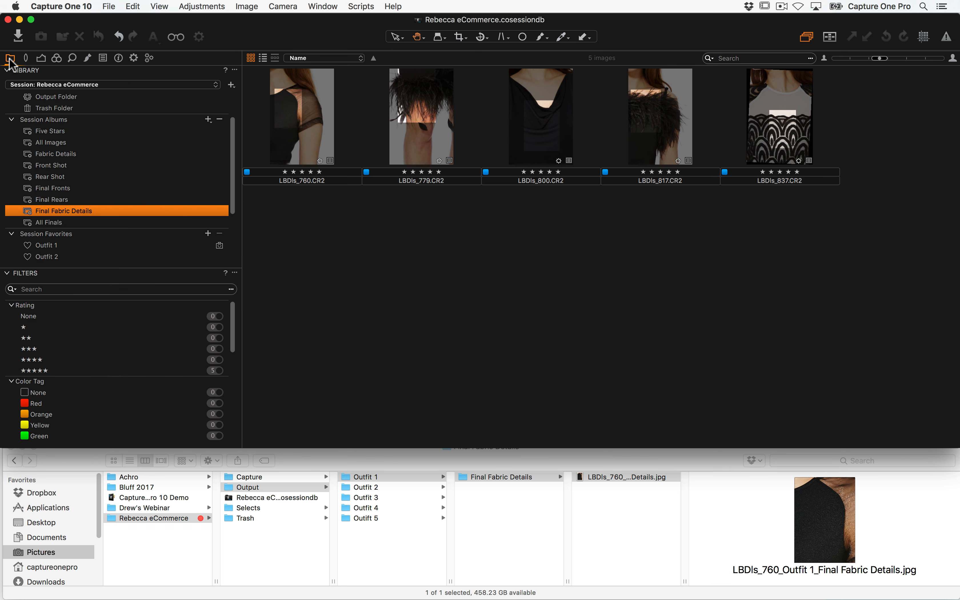
left_click(54, 143)
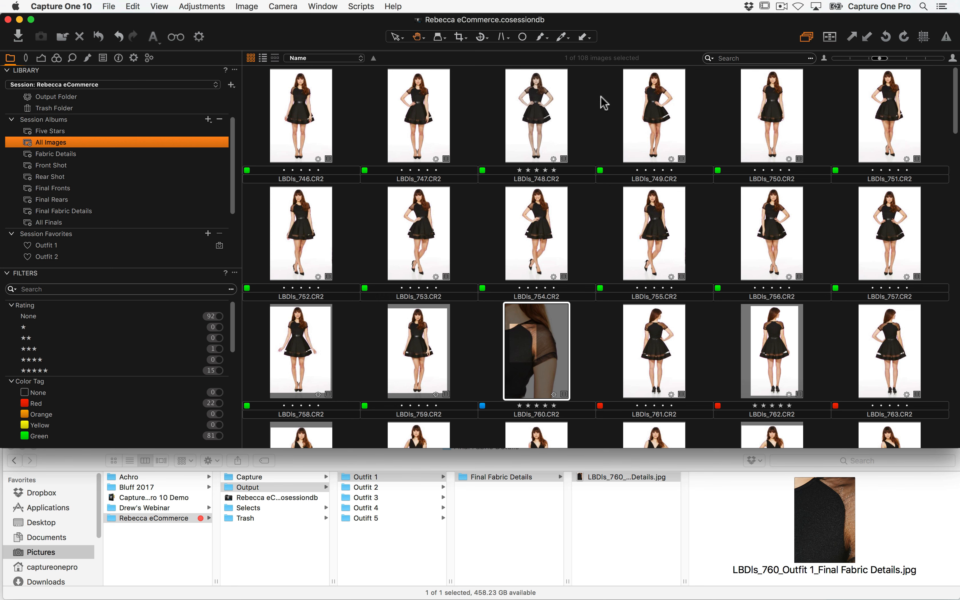
scroll(508, 315, "down", 15)
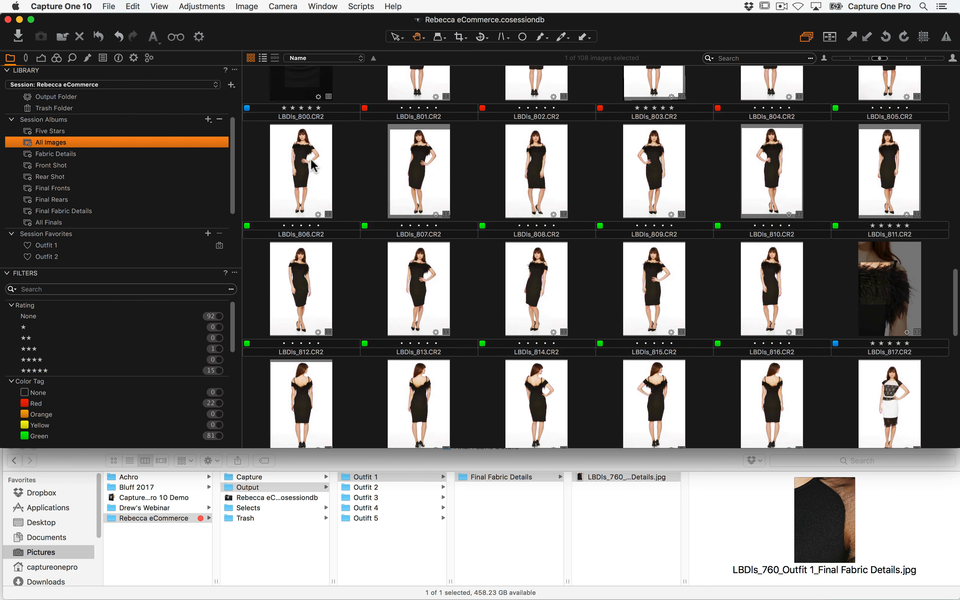
left_click(133, 58)
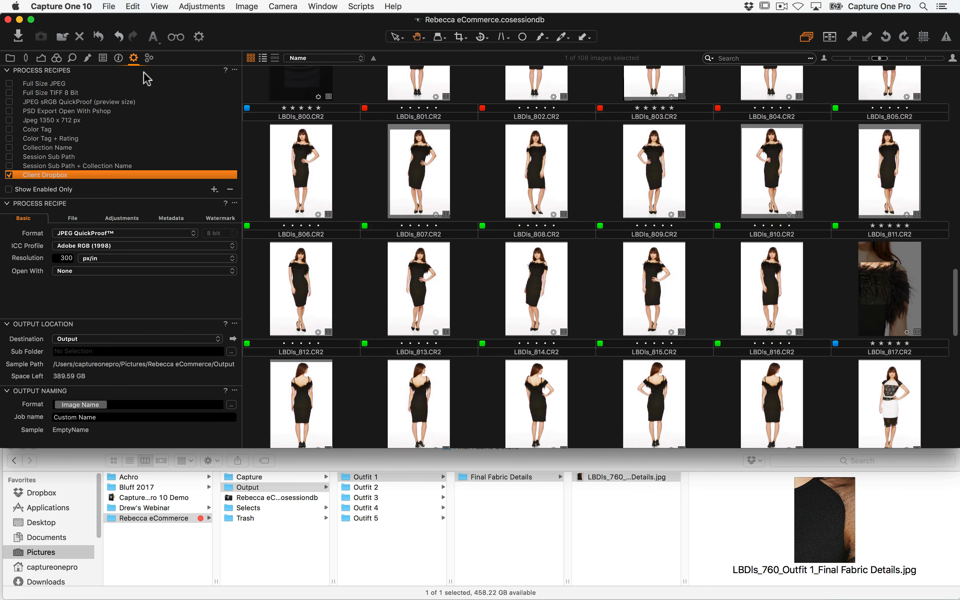
left_click(10, 58)
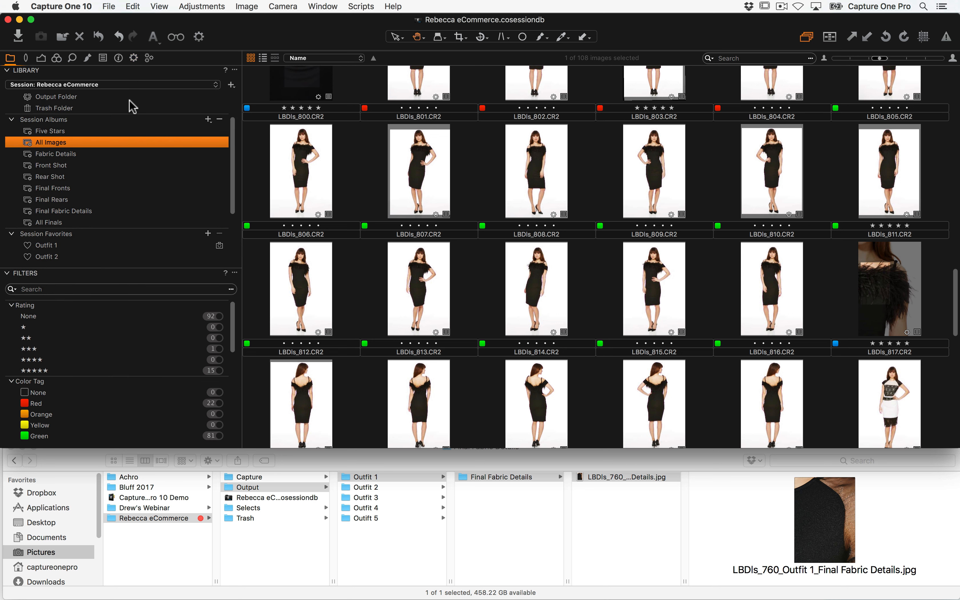
left_click(70, 166)
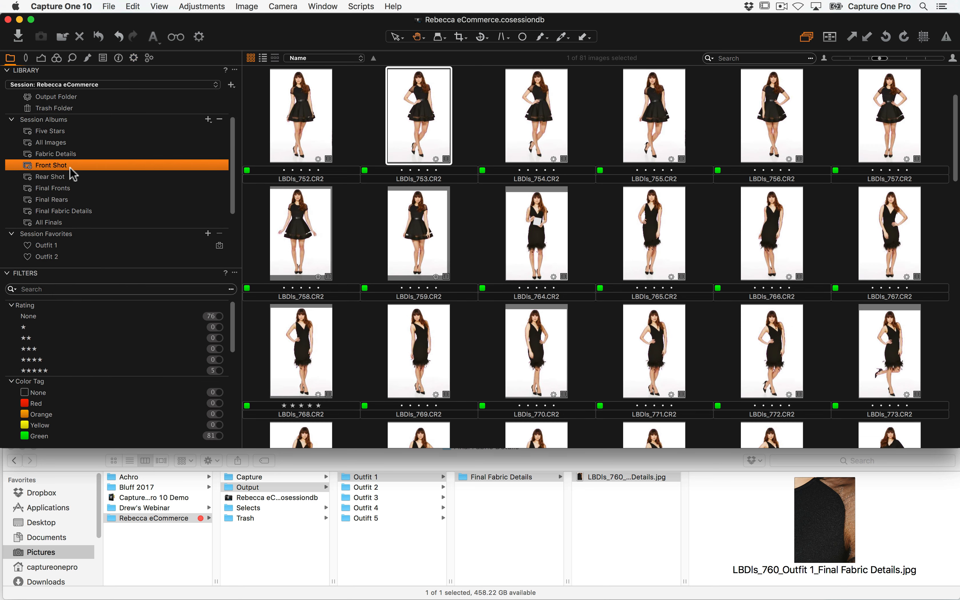
Set the Client Dropbox recipe's root folder to the client folder inside Dropbox
left_click(135, 58)
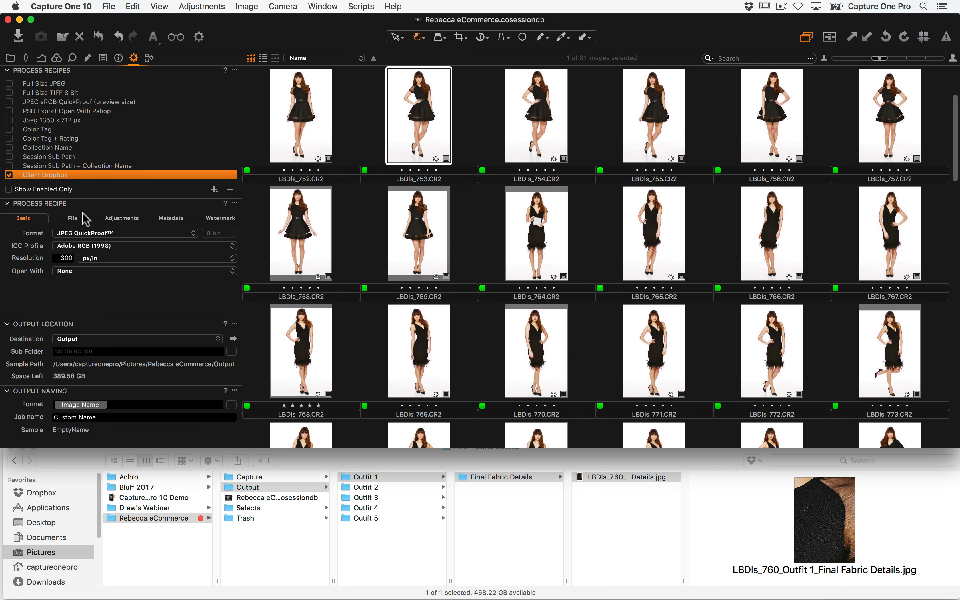
left_click(74, 218)
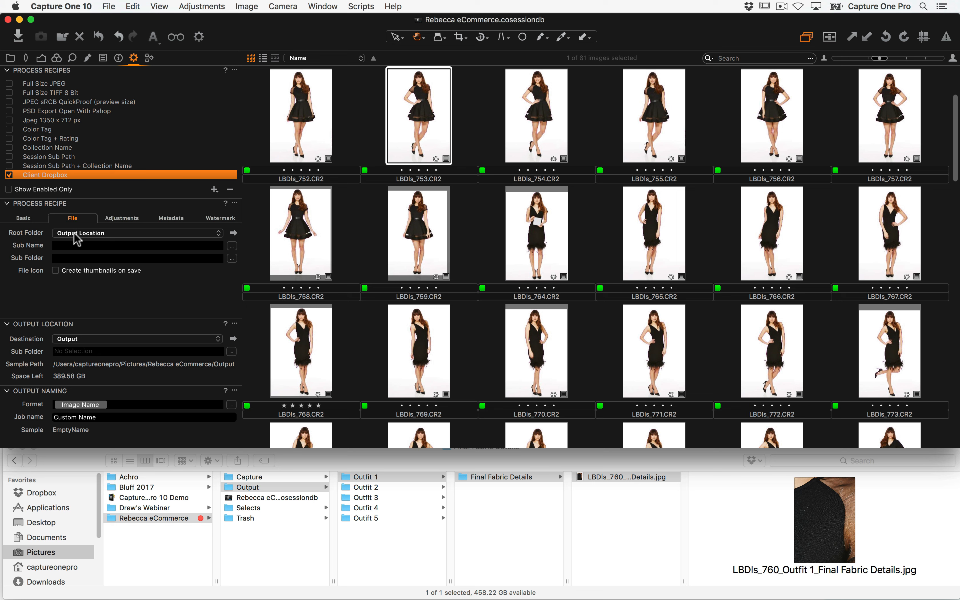
left_click(55, 233)
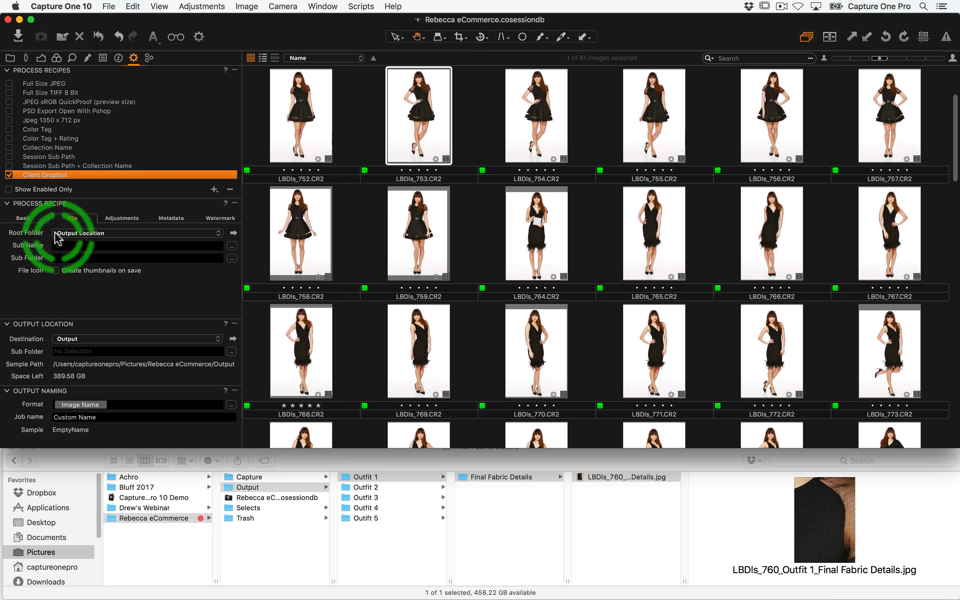
left_click(68, 340)
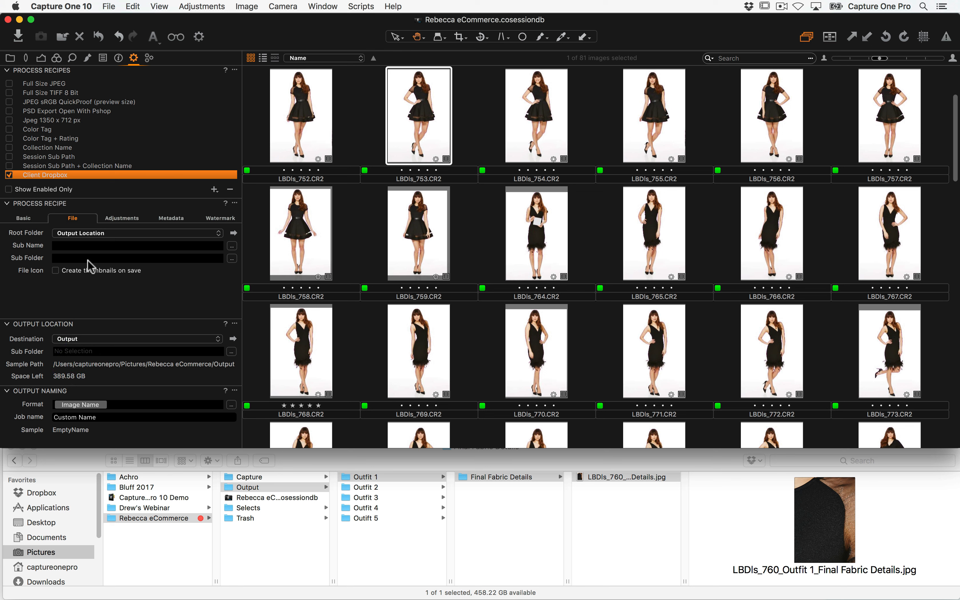
left_click(71, 234)
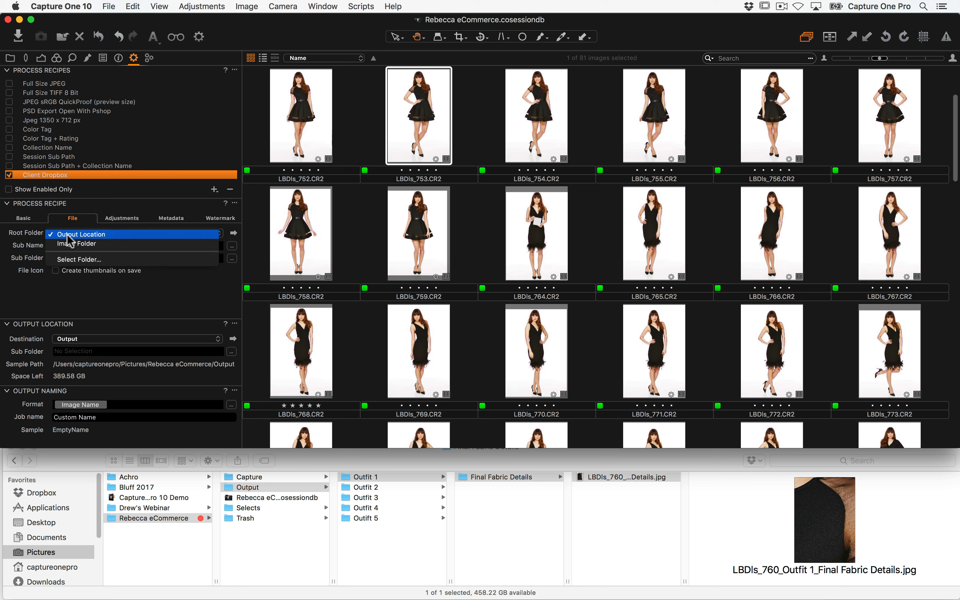
left_click(127, 261)
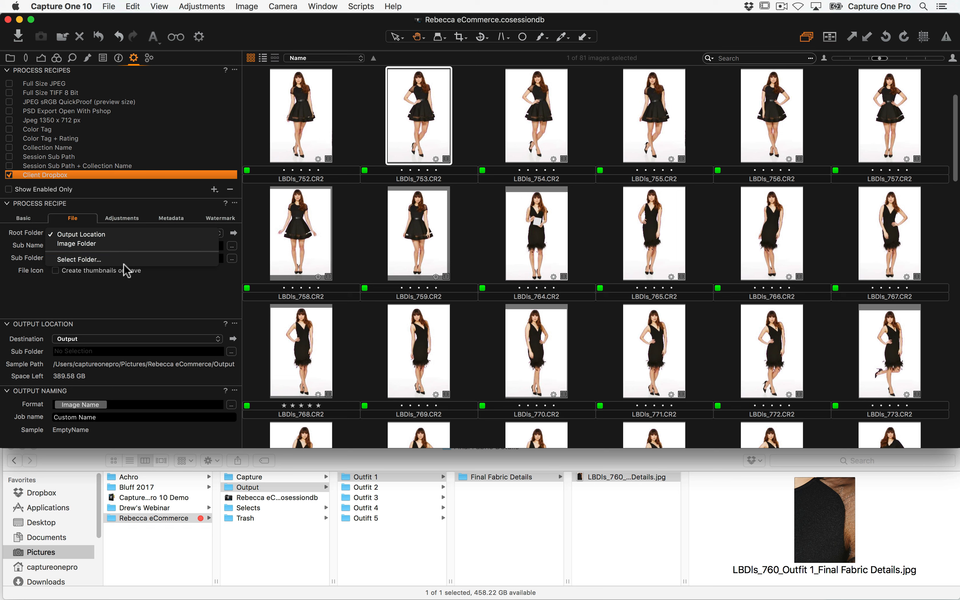
left_click(97, 260)
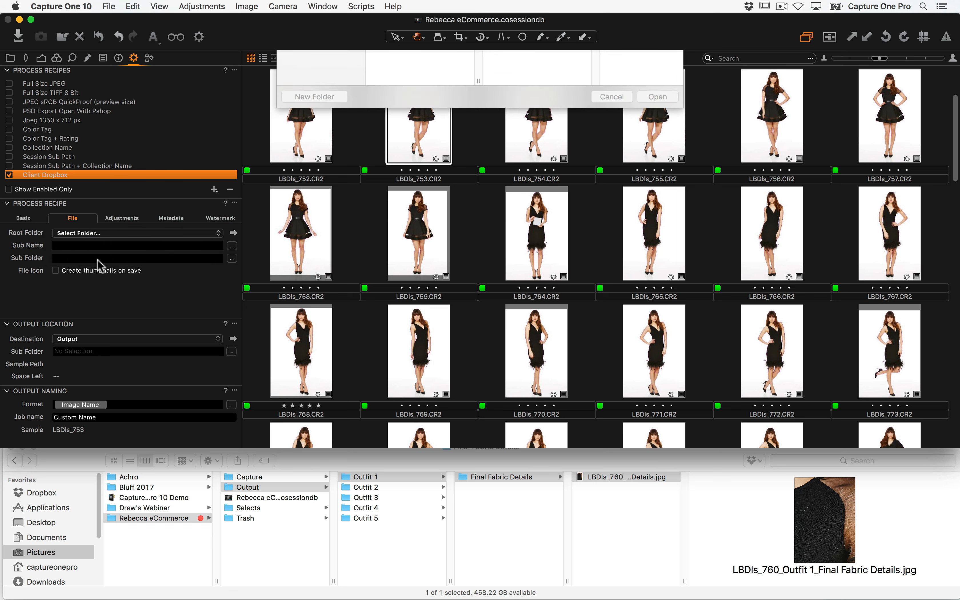
left_click(316, 107)
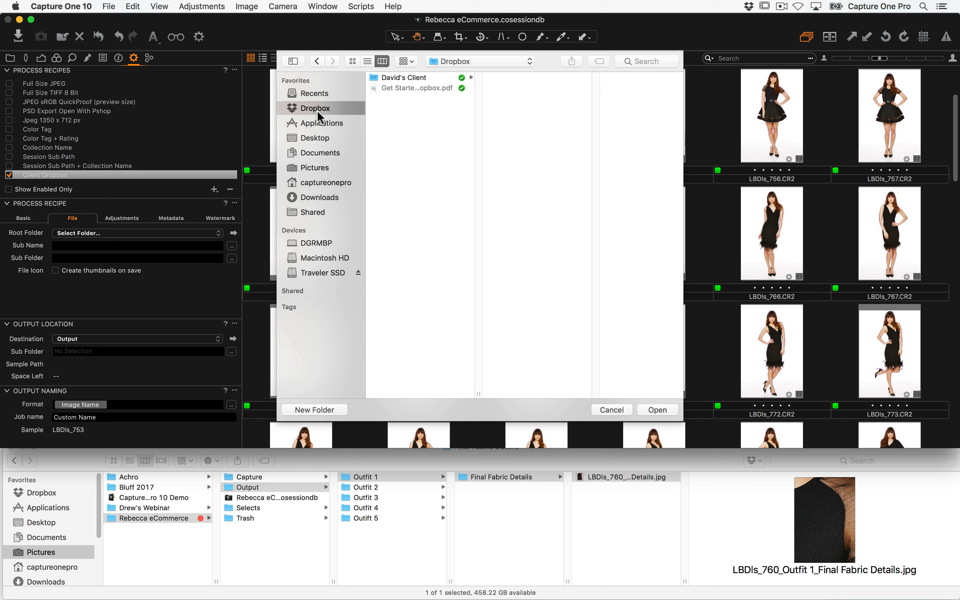
left_click(409, 80)
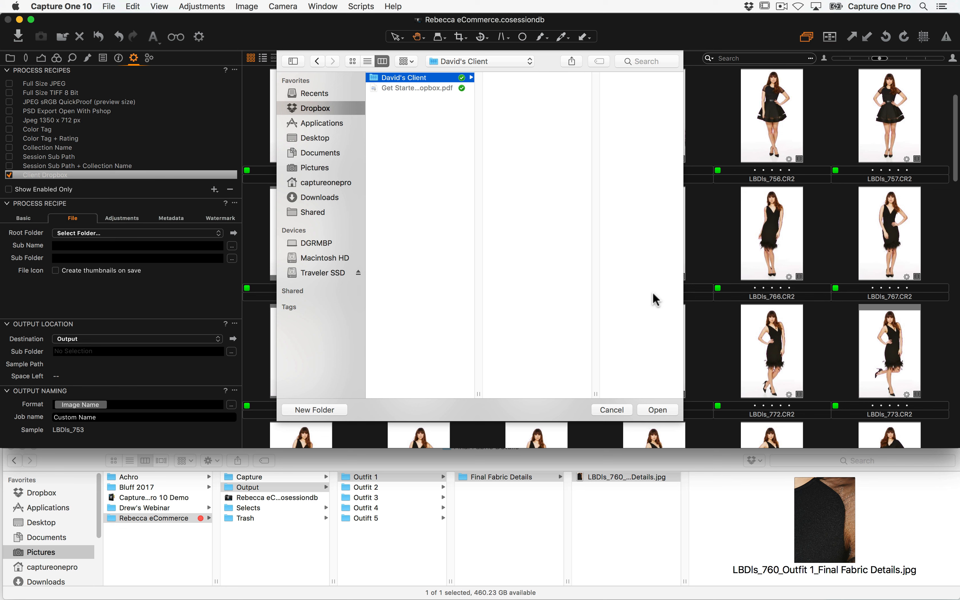
left_click(661, 416)
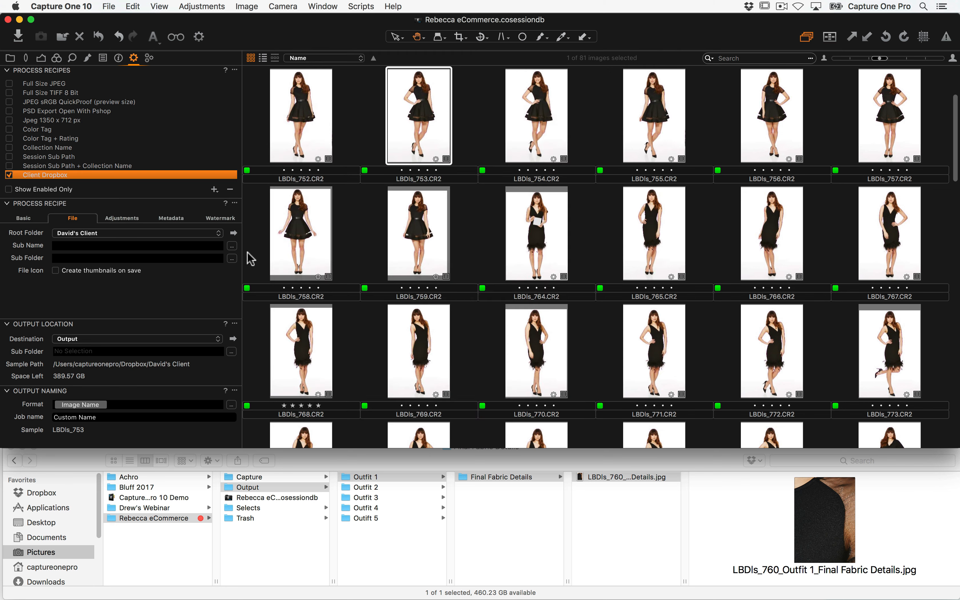
Set the Client Dropbox recipe's subfolder to the Collection Name token
left_click(55, 258)
type("Colle")
key("Down")
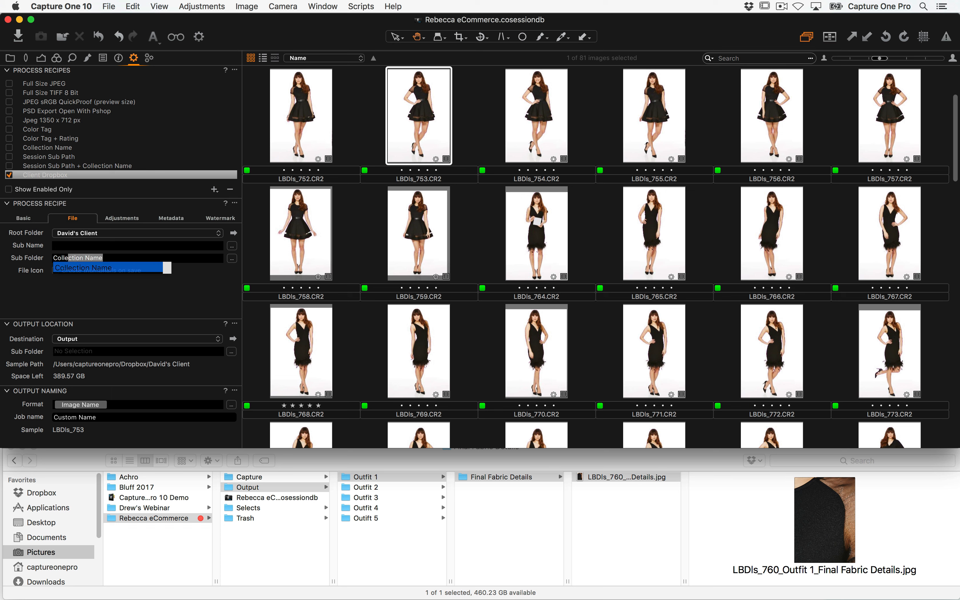
key("Return")
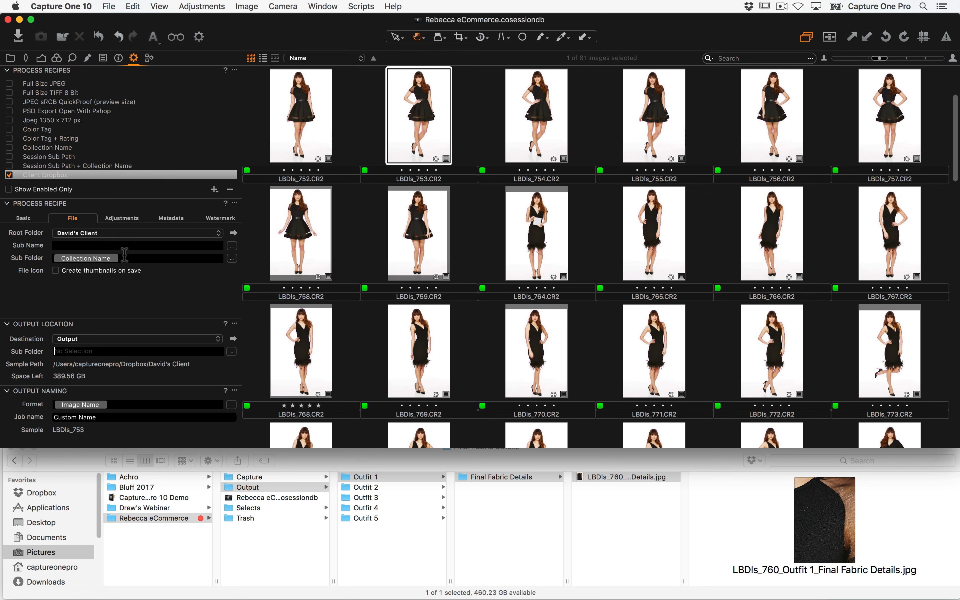
Select all images in the Front Shot album, check the recipe's Basic and File settings, and process them with the Client Dropbox recipe
left_click(11, 58)
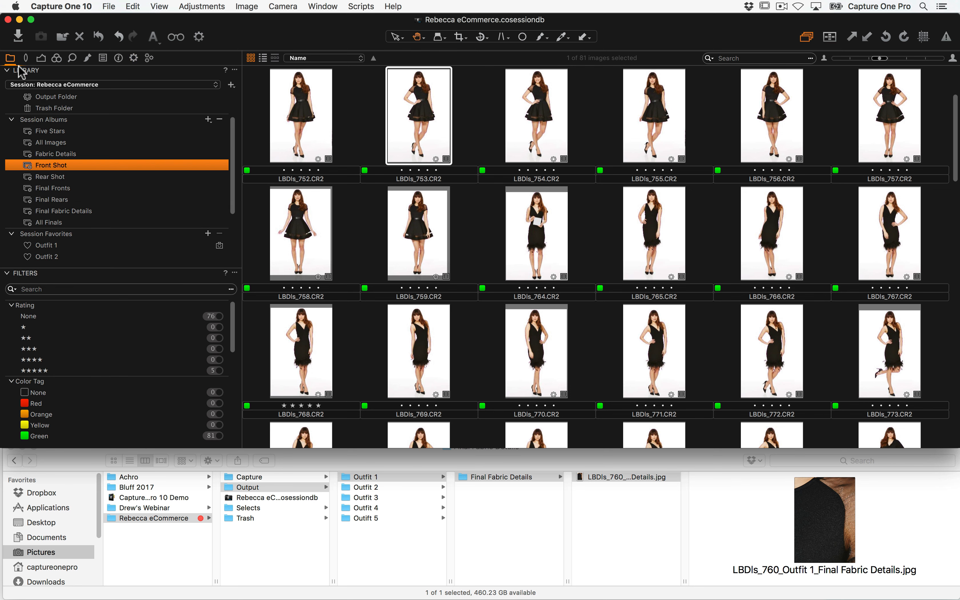
left_click(360, 146)
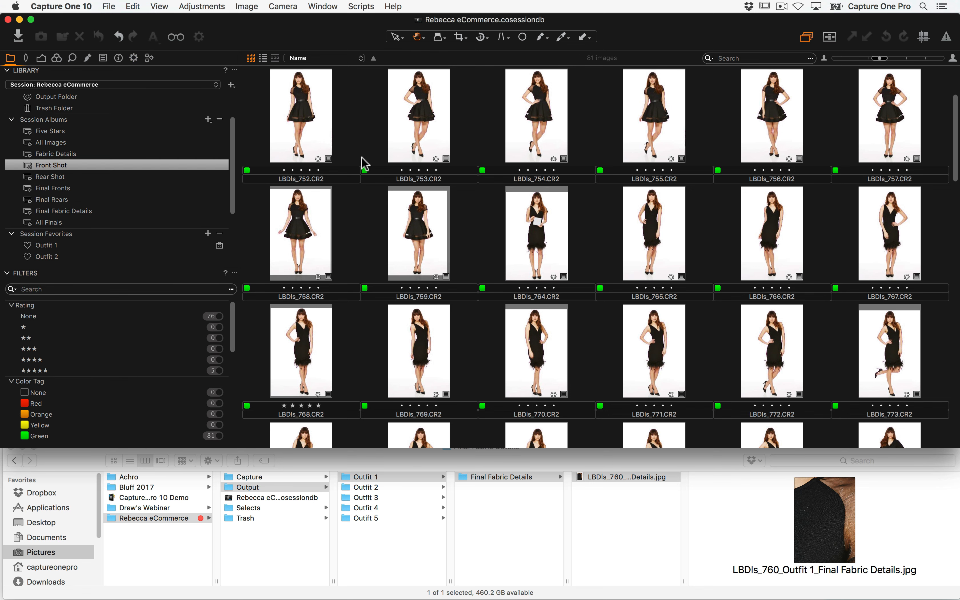
key("super+a")
left_click(134, 58)
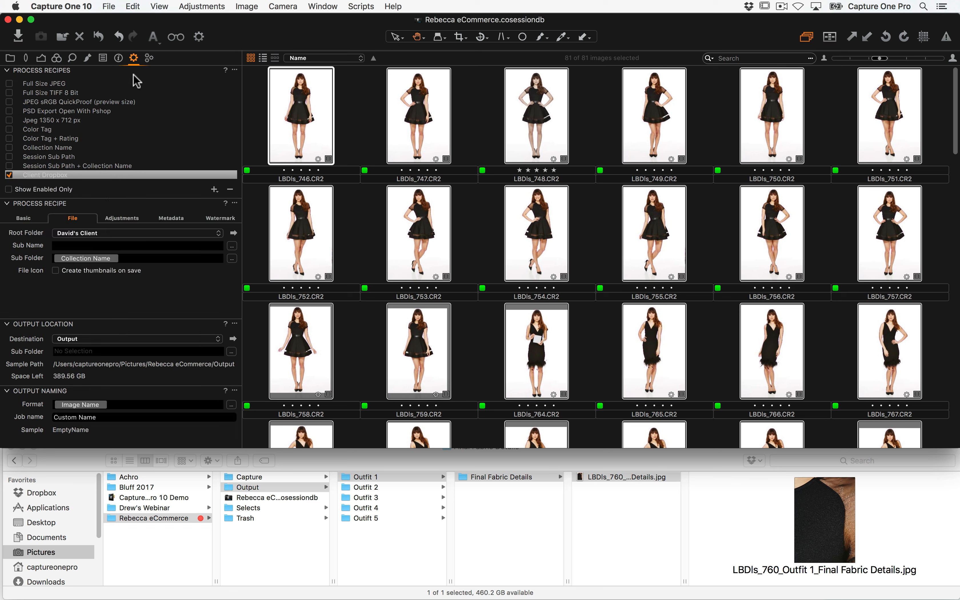
left_click(23, 218)
left_click(72, 218)
left_click(11, 58)
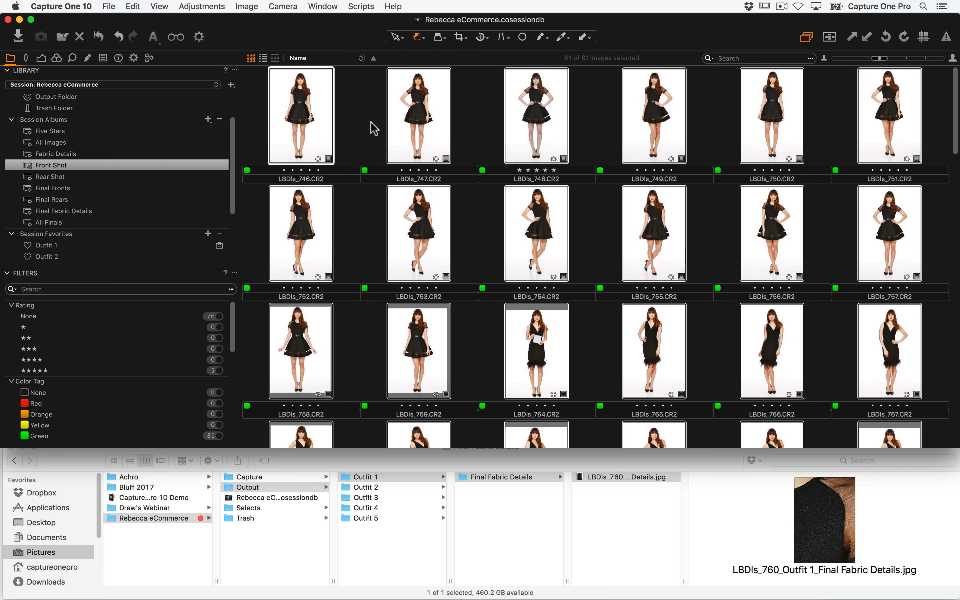
Process all images of the Rear Shot album and all images of the Fabric Details album with the same recipe
left_click(97, 177)
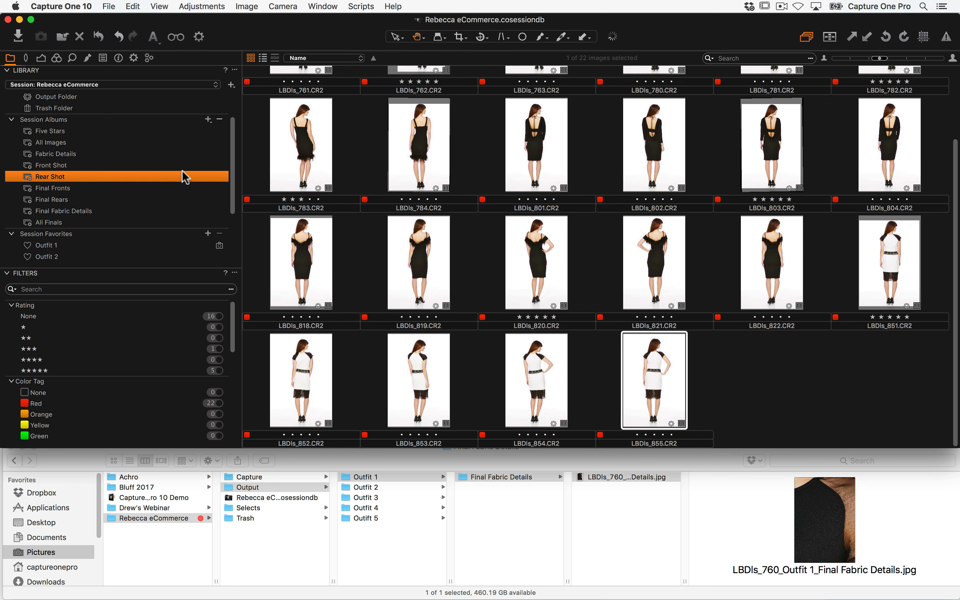
left_click(364, 152)
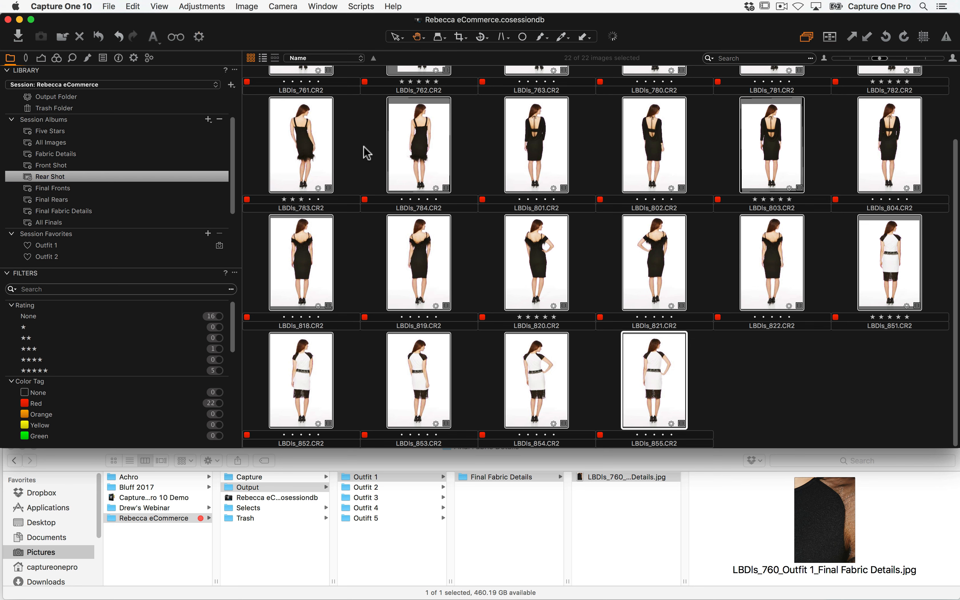
key("super+a")
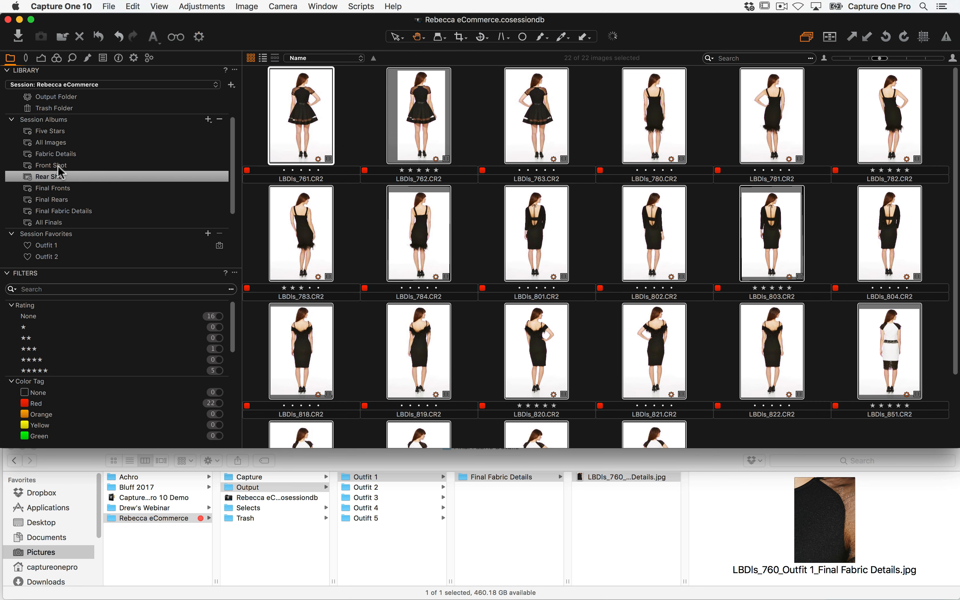
left_click(58, 154)
key("super+a")
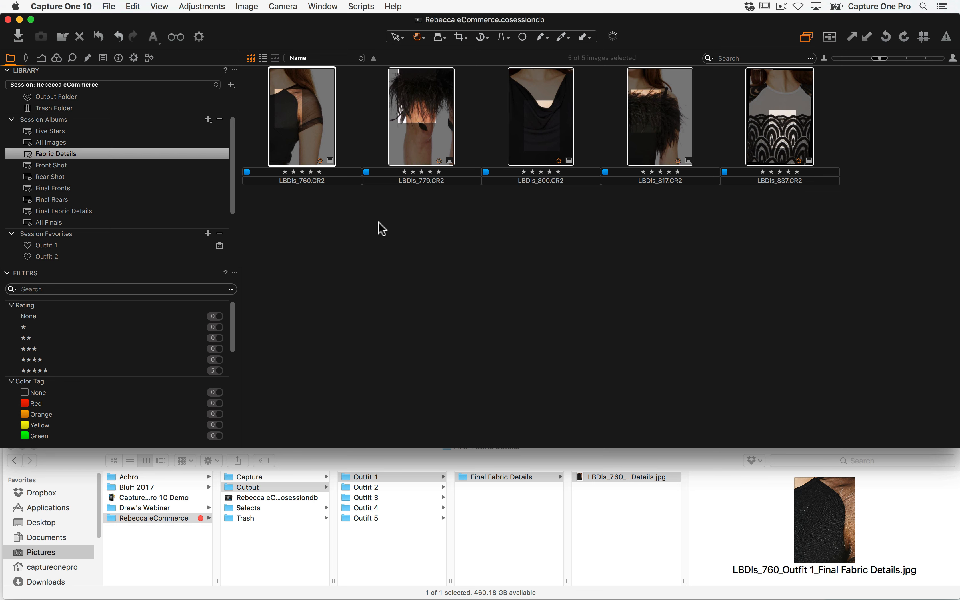
Switch to the Dropbox folder in Finder and open the client folder's Front Shot subfolder
left_click(750, 6)
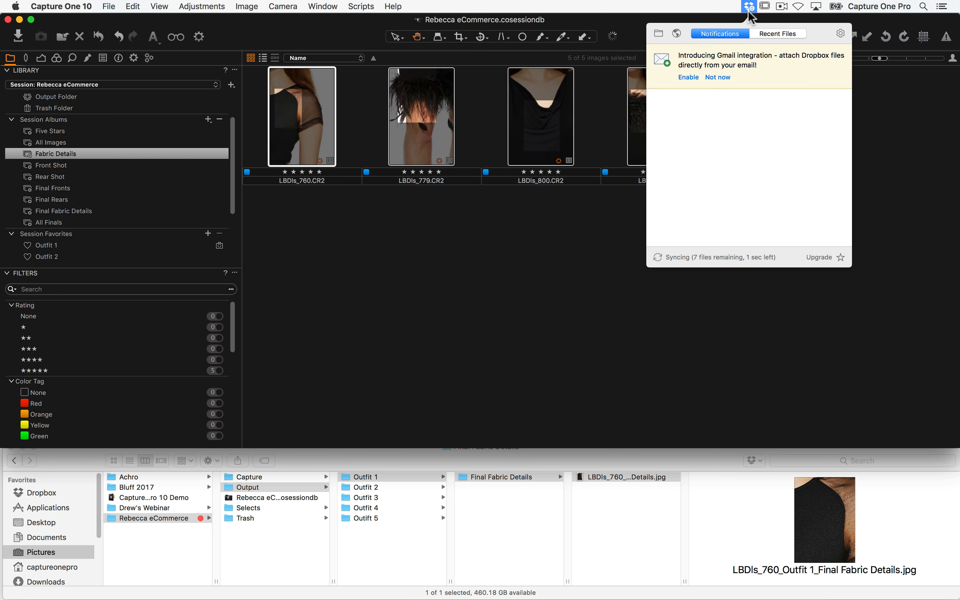
left_click(660, 34)
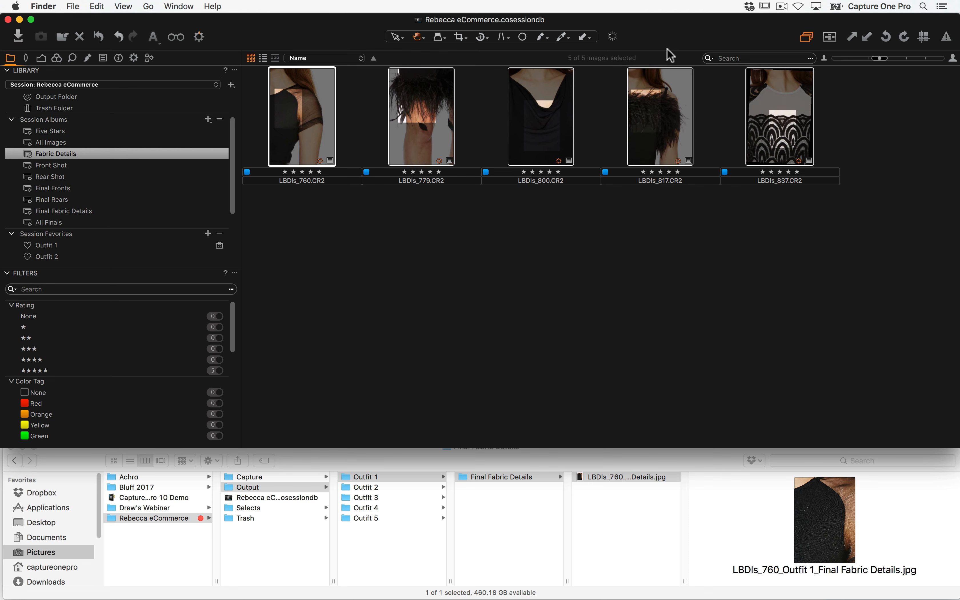
left_click(669, 55)
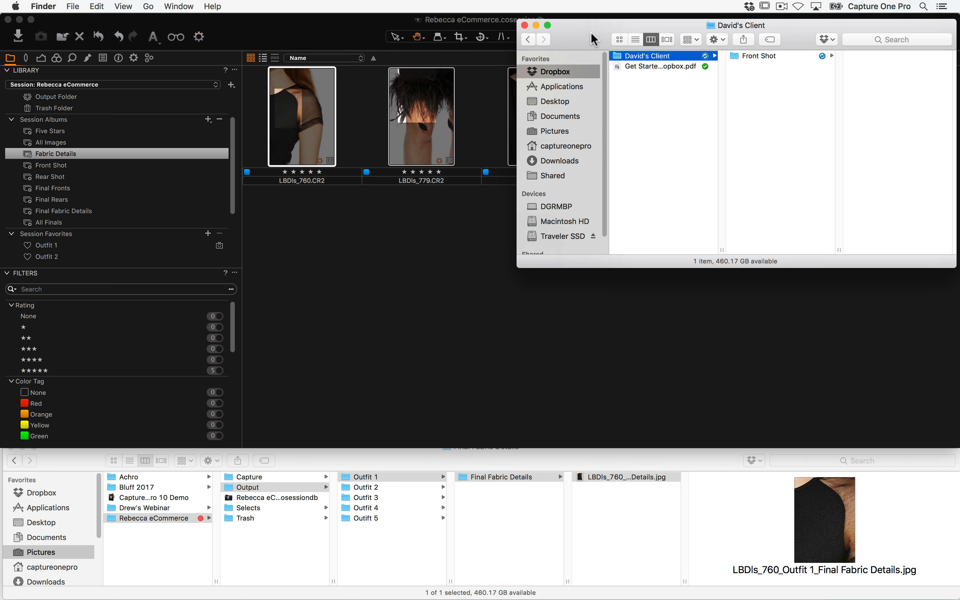
left_click_drag(593, 37, 420, 101)
left_click(602, 121)
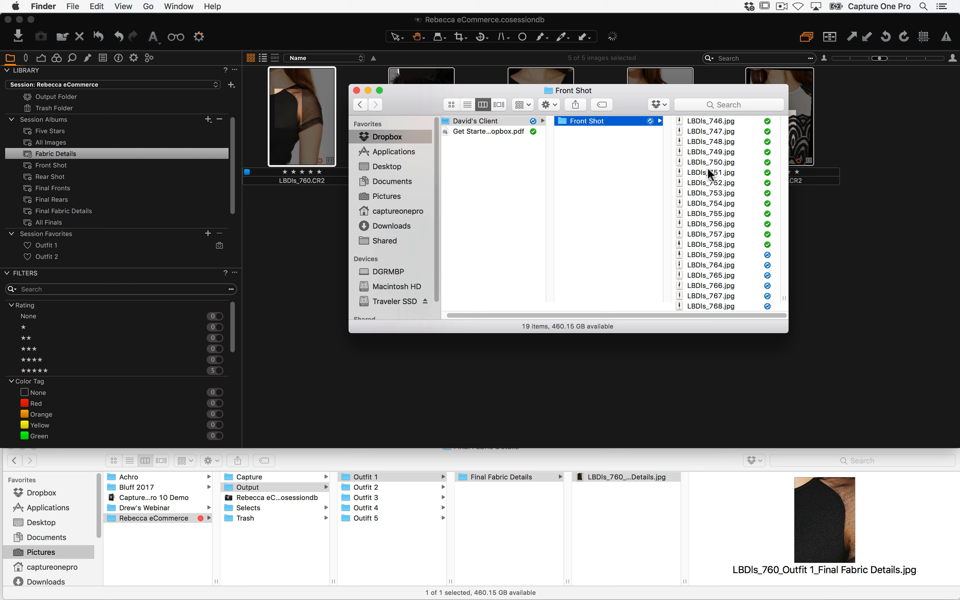
Look through the exported JPEGs in the Front Shot folder and check their Dropbox sync status
key("Left")
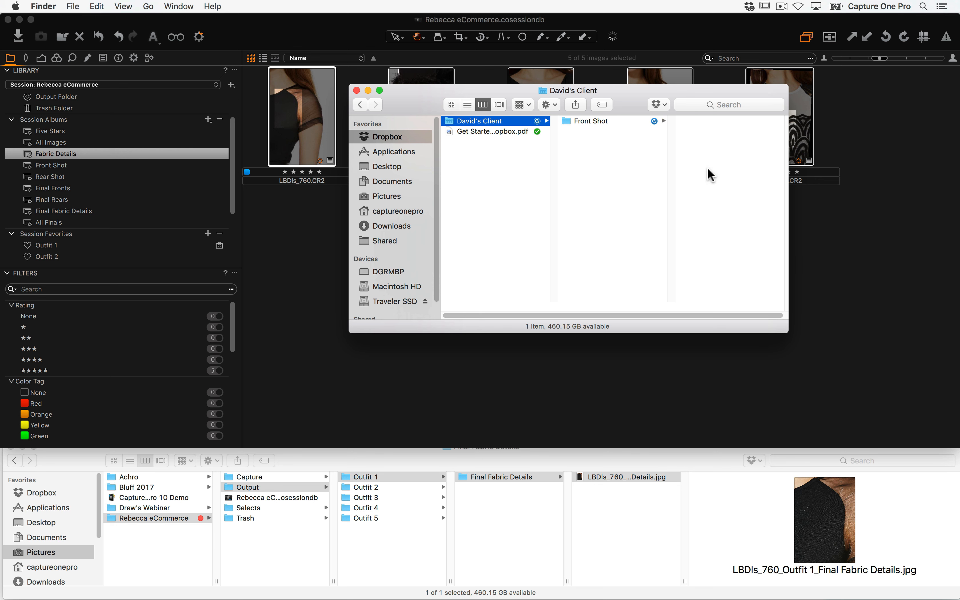
key("Right")
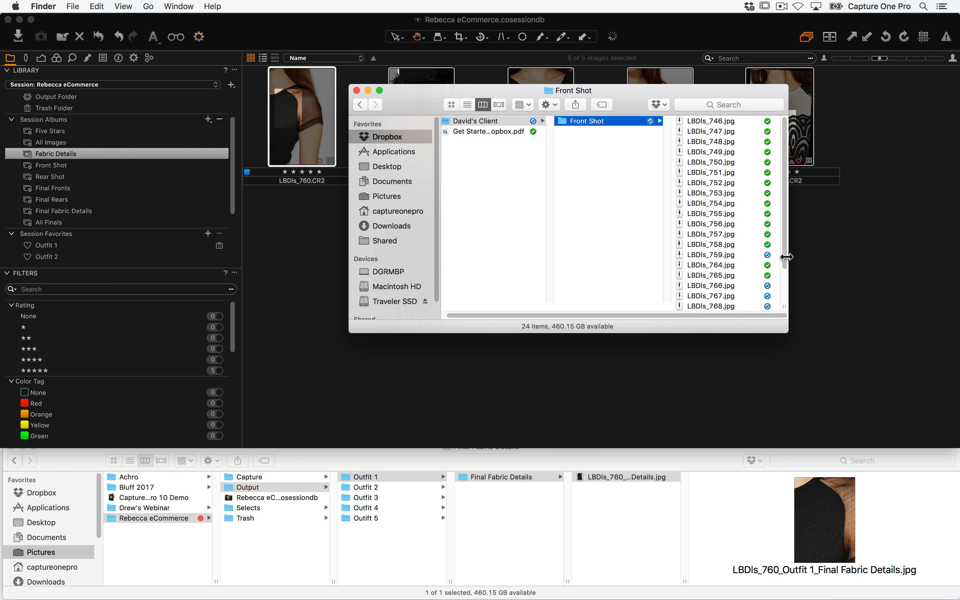
left_click_drag(784, 252, 779, 310)
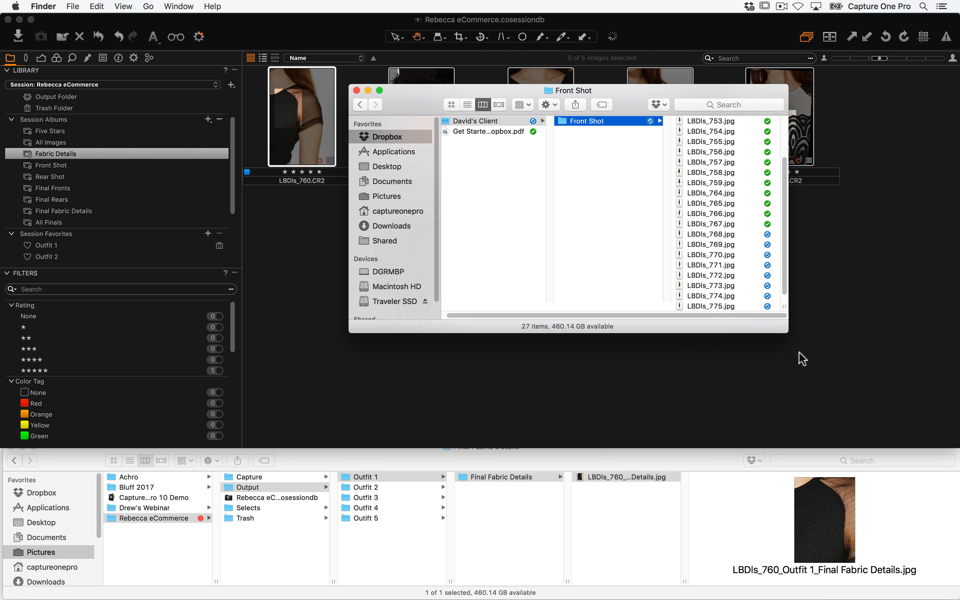
left_click_drag(782, 273, 783, 317)
left_click_drag(787, 208, 787, 301)
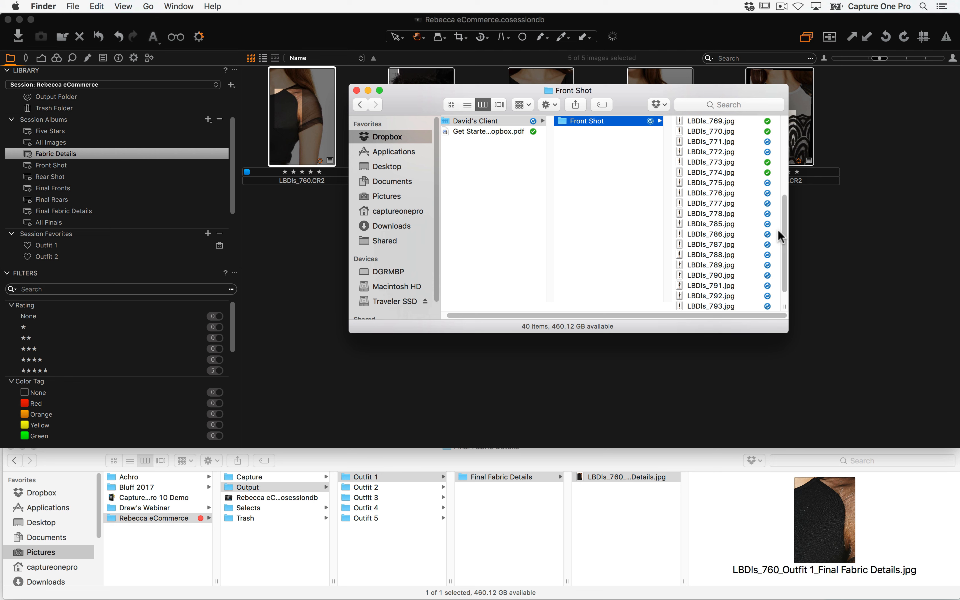
scroll(778, 278, "down", 2)
Return to Capture One and review the processing progress in the batch queue
left_click(181, 61)
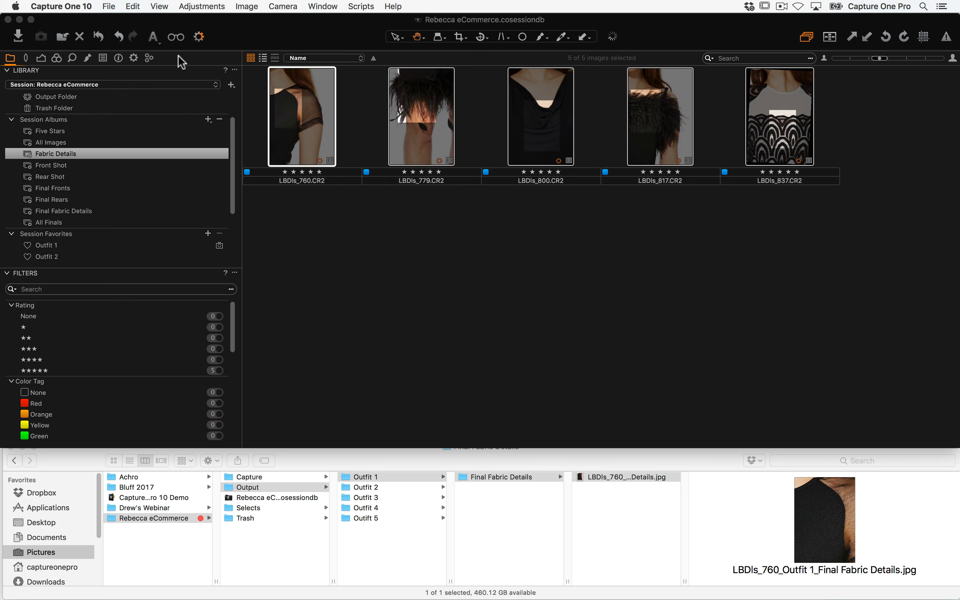
left_click(150, 58)
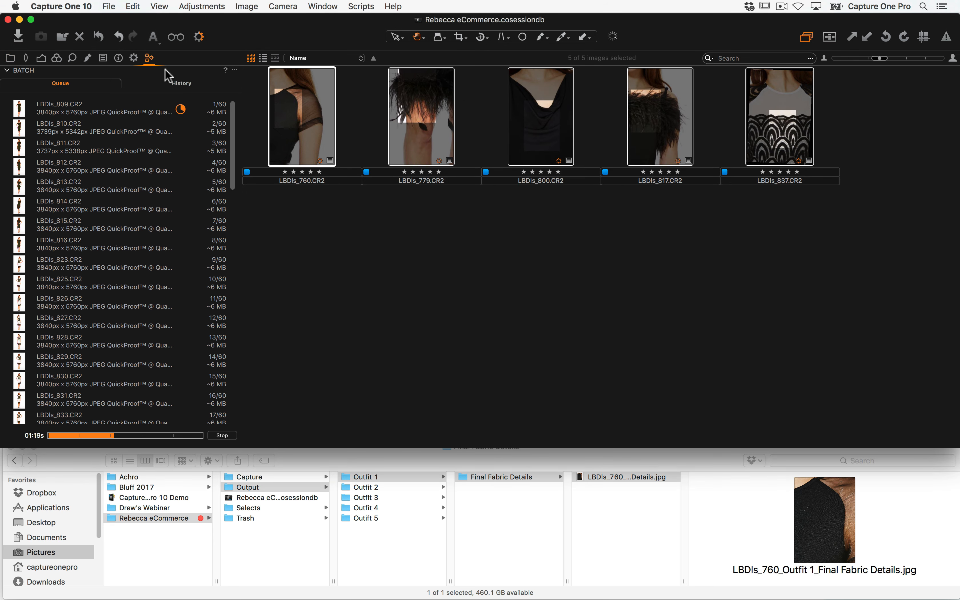
left_click_drag(235, 120, 224, 423)
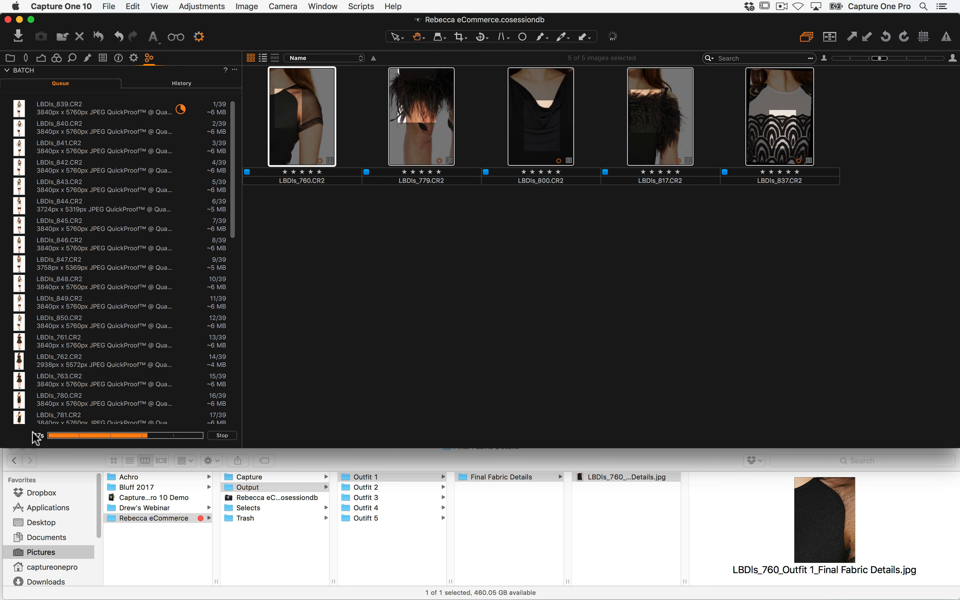
Switch to Finder and check the client's Dropbox folder for the exported album subfolders
key("super+Tab")
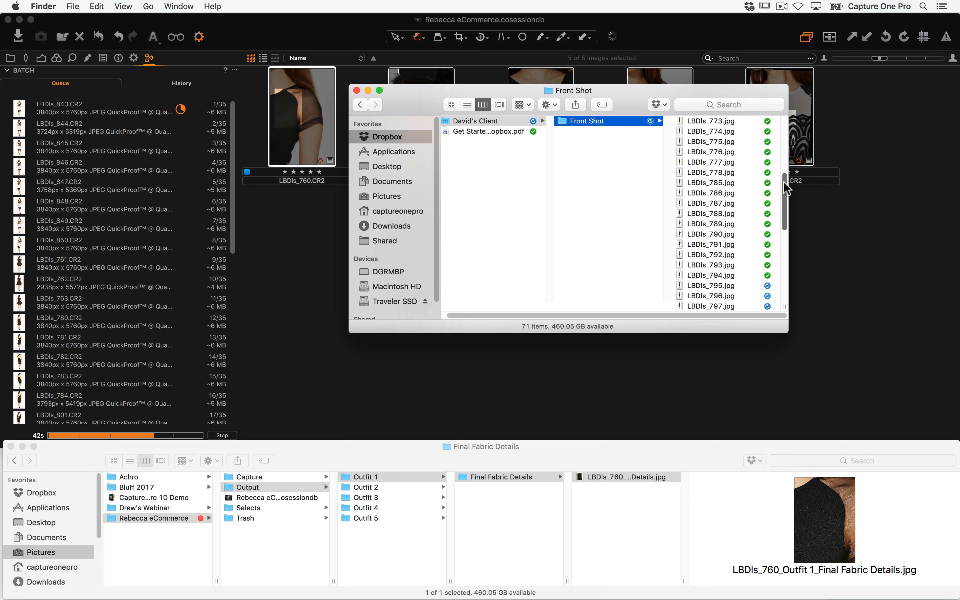
left_click_drag(784, 184, 603, 136)
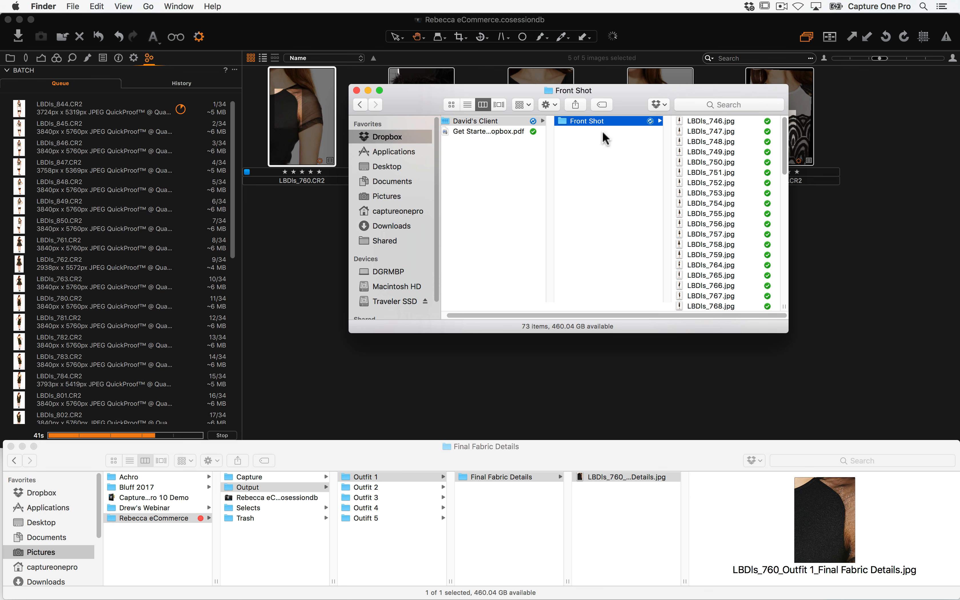
left_click(486, 120)
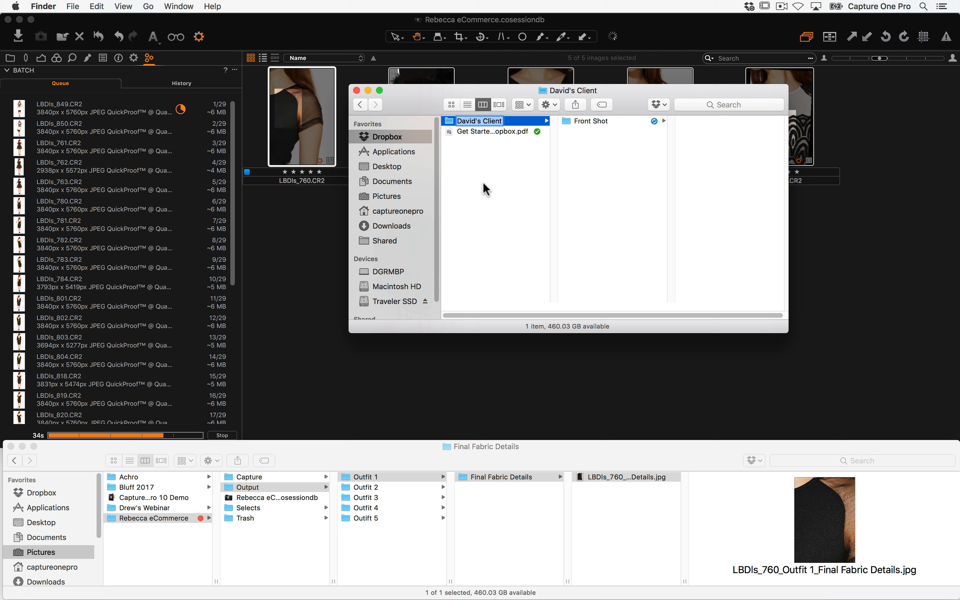
key("Return")
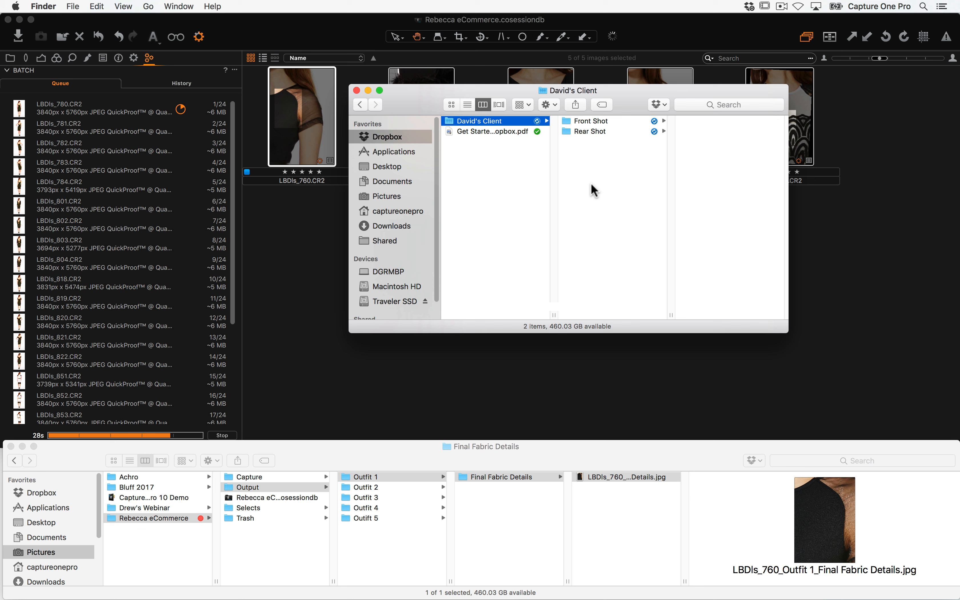
Check the Front Shot and Rear Shot subfolders and create a new folder named My Selects alongside them in the client folder
left_click(603, 120)
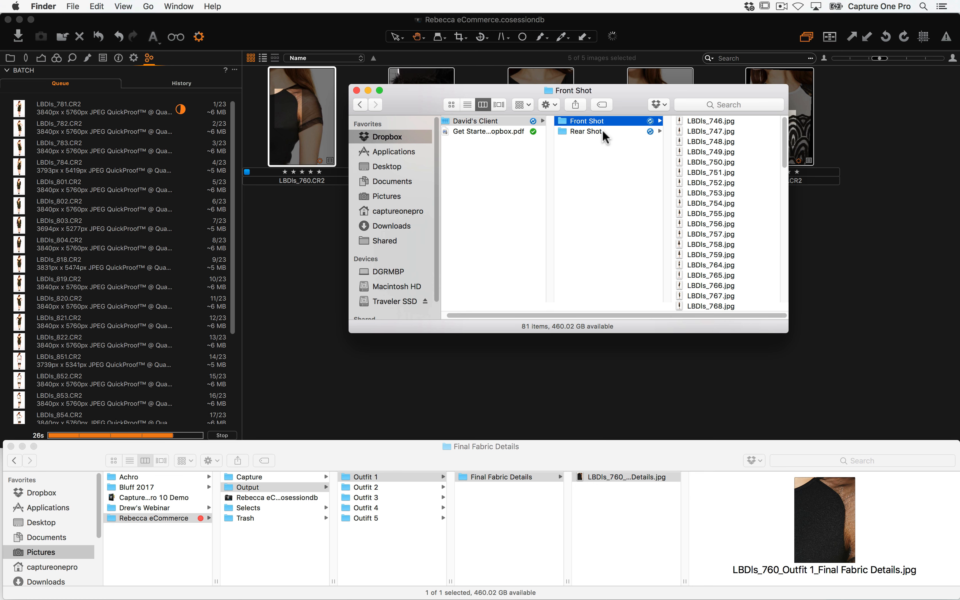
left_click(602, 131)
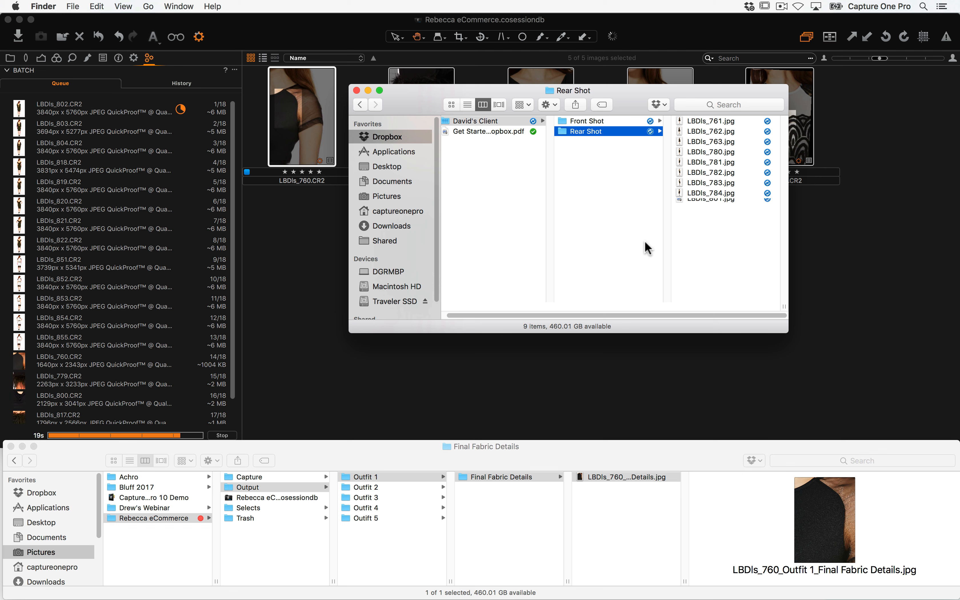
key("Left")
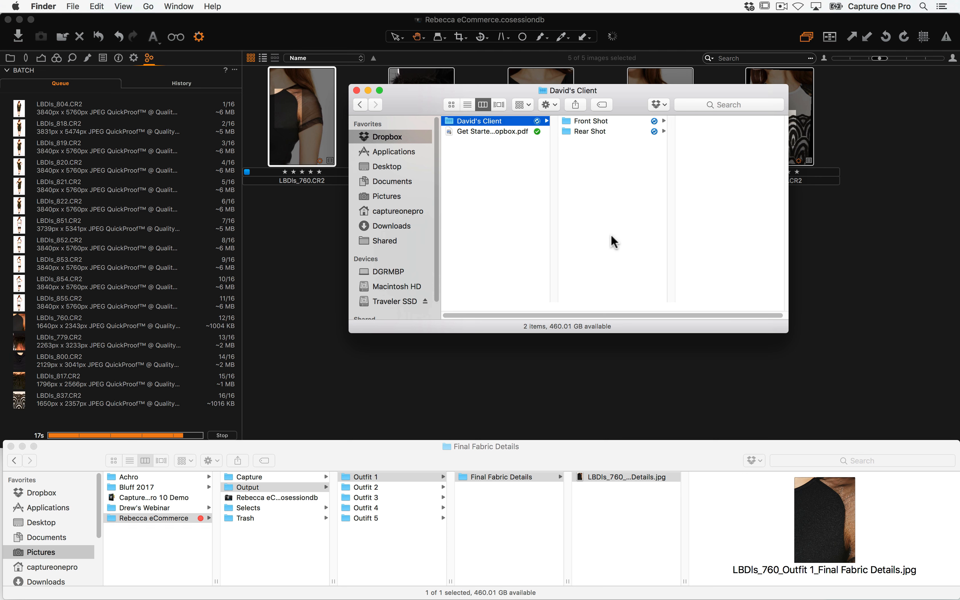
key("super+shift+n")
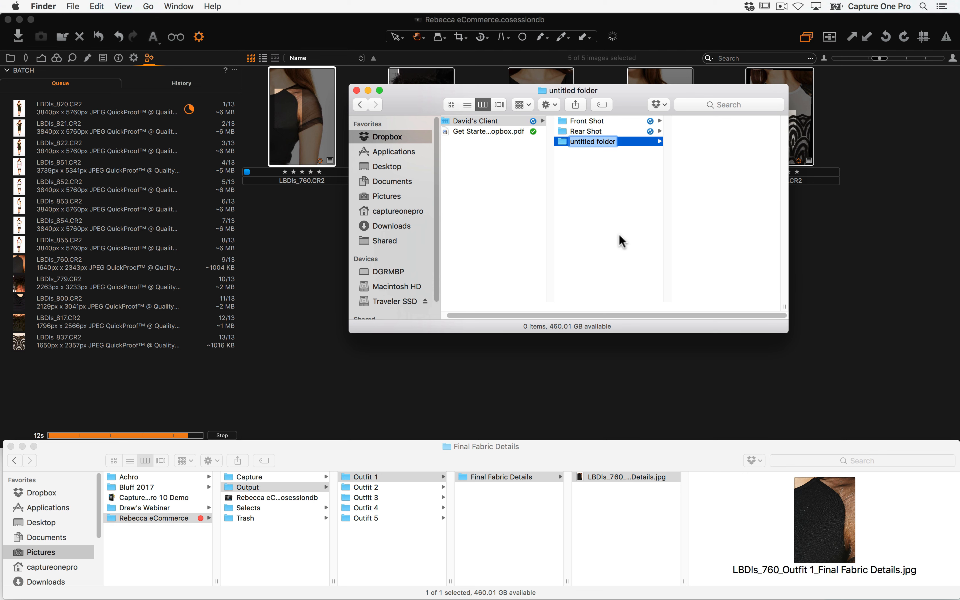
type("My Selects")
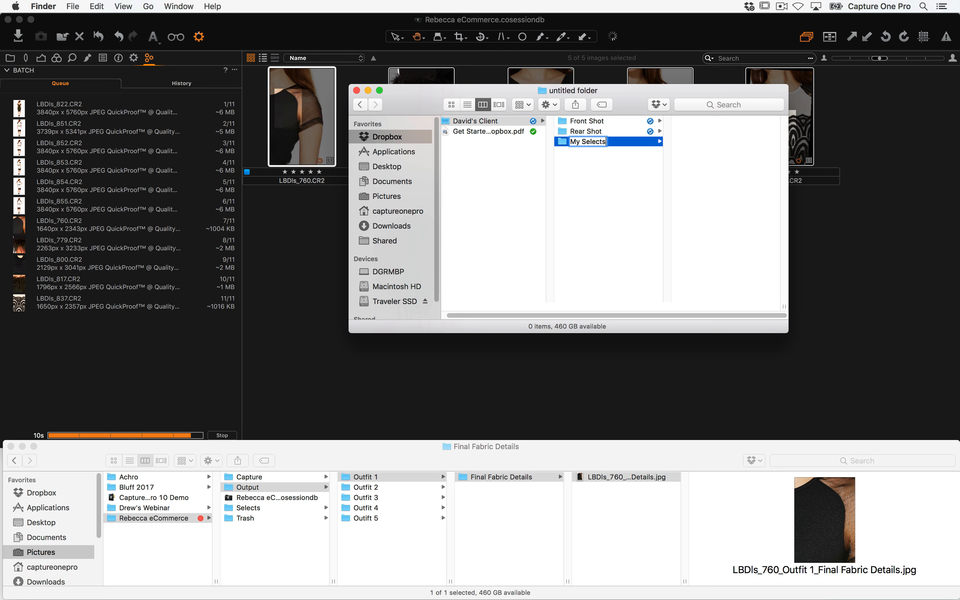
key("Return")
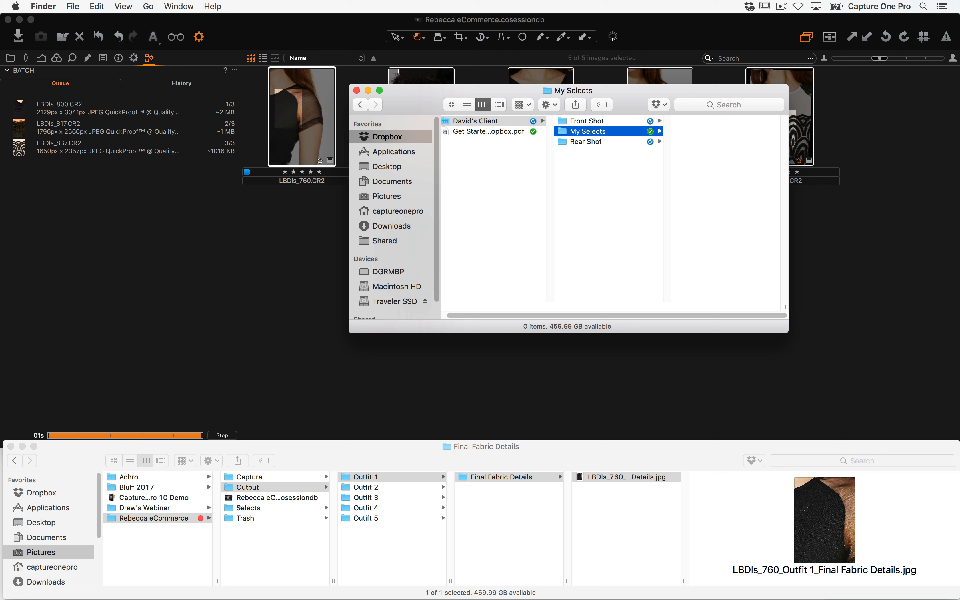
Move all the JPEGs from the Fabric Details folder into the My Selects folder
left_click(591, 202)
left_click(596, 142)
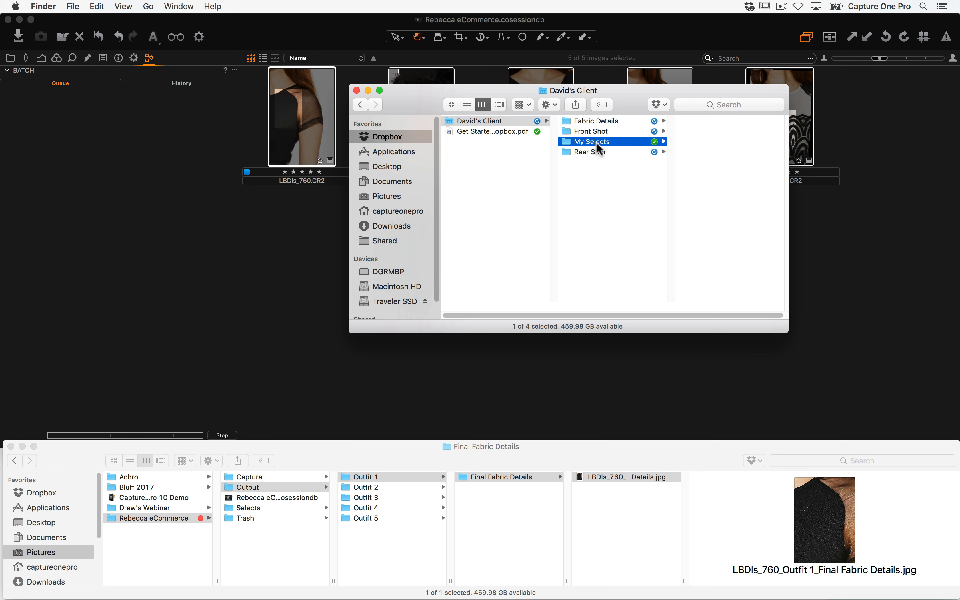
left_click(602, 122)
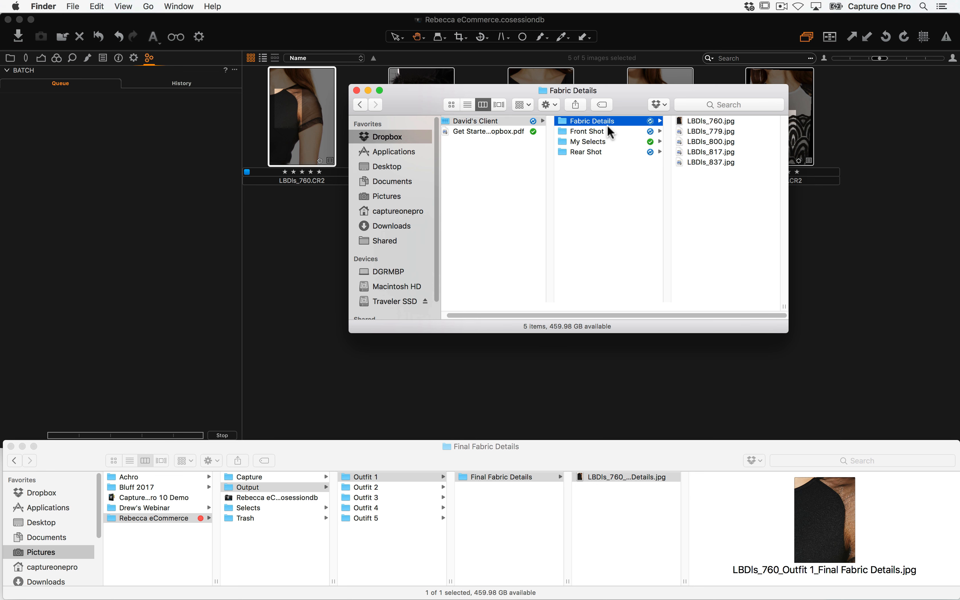
left_click(710, 122)
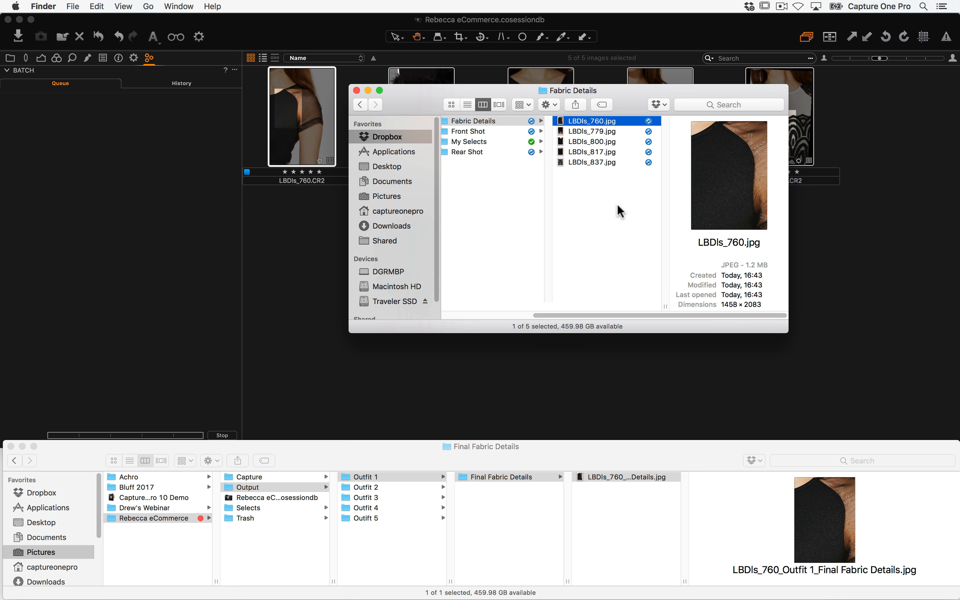
key("super+a")
left_click_drag(519, 98, 593, 95)
Move LBDIs_747, LBDIs_758, LBDIs_794 and LBDIs_814 from the Front Shot folder into My Selects
left_click(549, 127)
left_click_drag(675, 127, 559, 137)
left_click_drag(672, 227, 554, 133)
scroll(686, 171, "down", 5)
left_click_drag(667, 221, 561, 137)
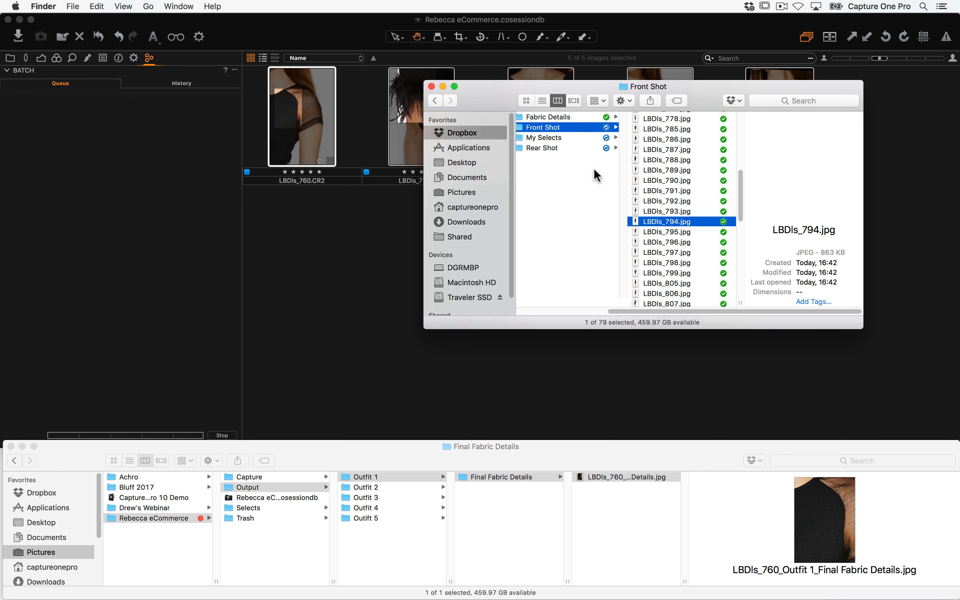
scroll(671, 266, "down", 5)
left_click_drag(664, 237, 553, 138)
Move LBDIs_780, LBDIs_821, LBDIs_822, LBDIs_781 and LBDIs_762 from the Rear Shot folder into My Selects
left_click(542, 148)
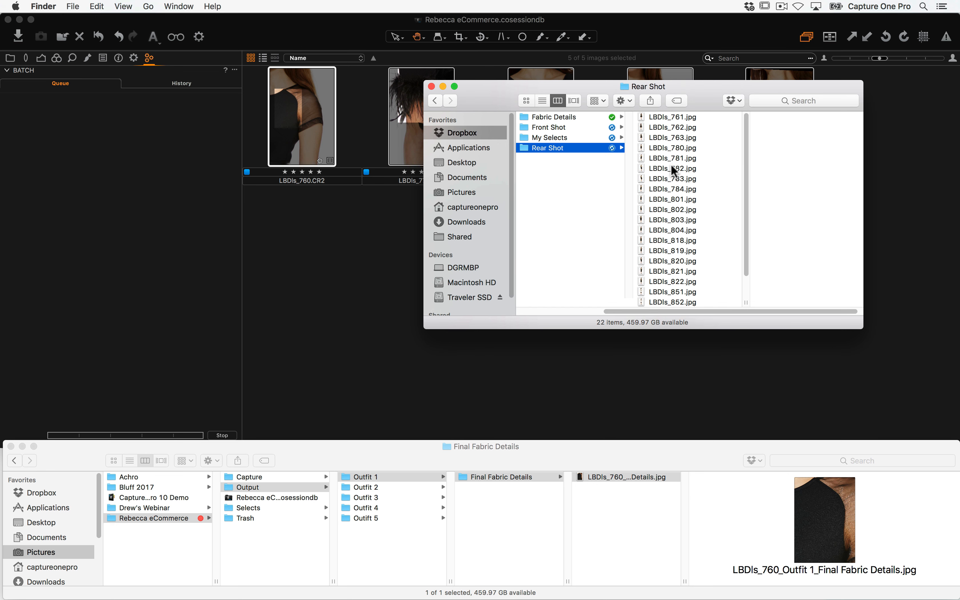
left_click_drag(667, 147, 613, 161)
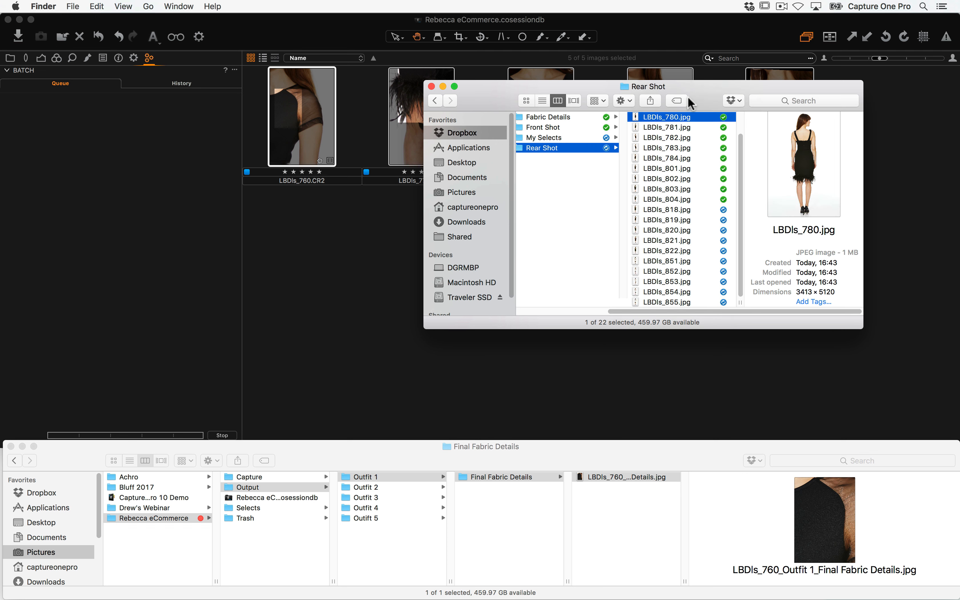
left_click_drag(667, 241, 547, 137)
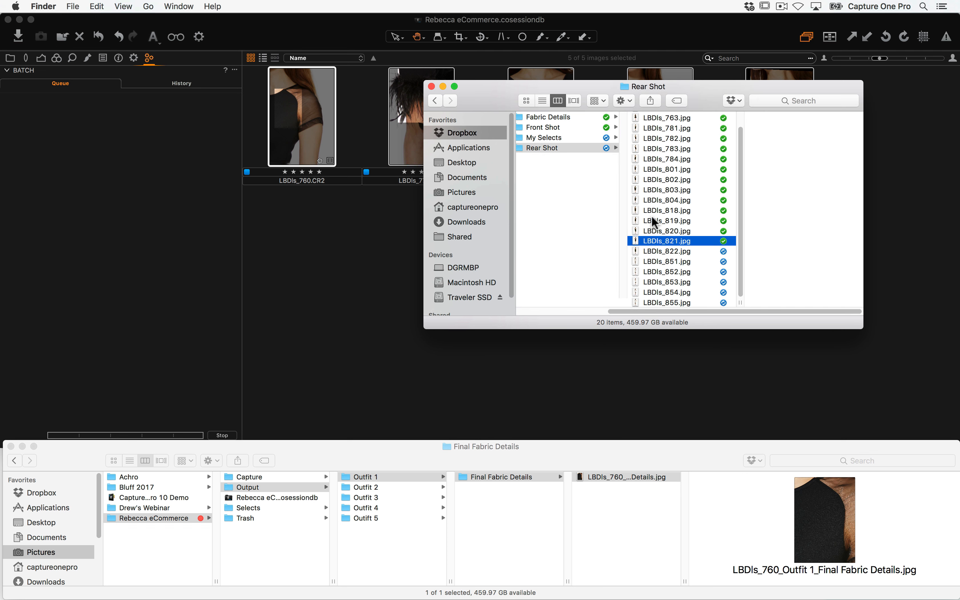
left_click_drag(664, 249, 551, 138)
left_click_drag(670, 145, 550, 137)
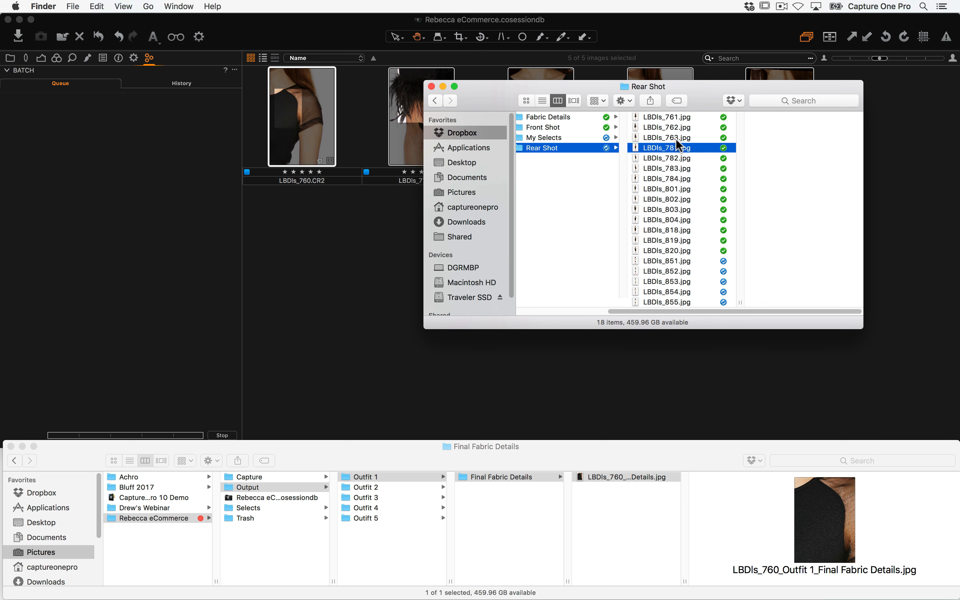
left_click_drag(668, 128, 557, 137)
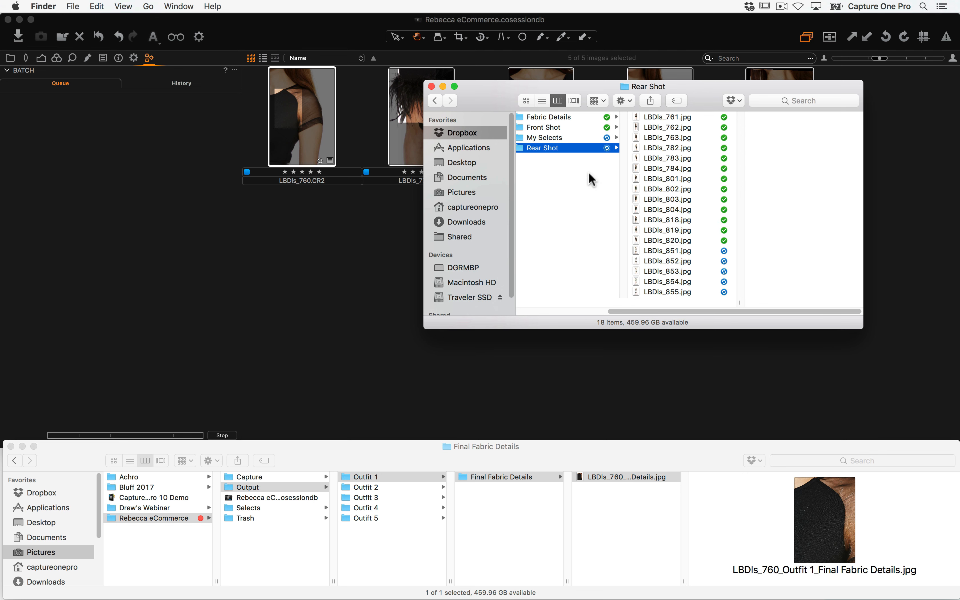
Open the My Selects folder and select all of its JPEGs
left_click(558, 139)
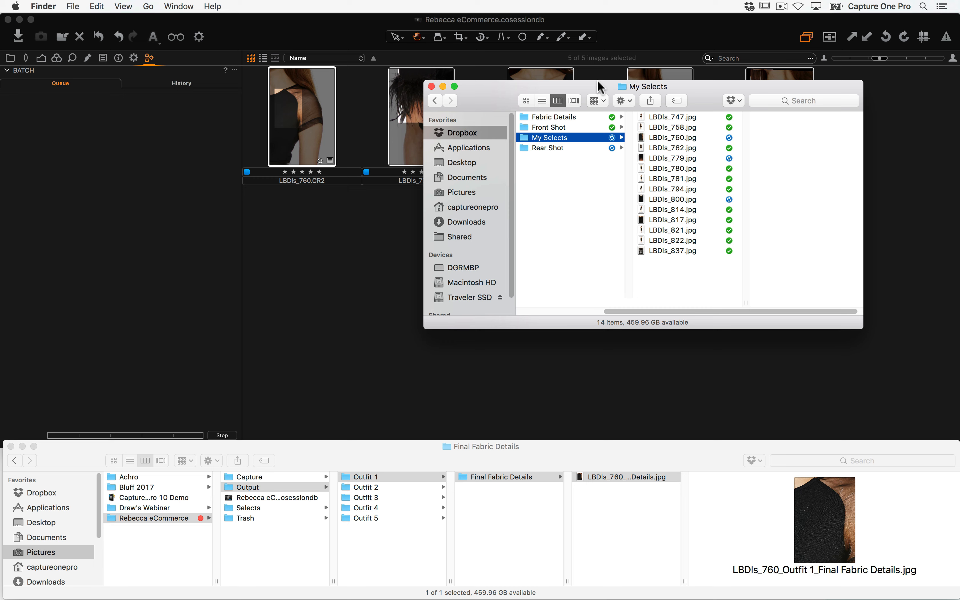
left_click_drag(600, 85, 502, 105)
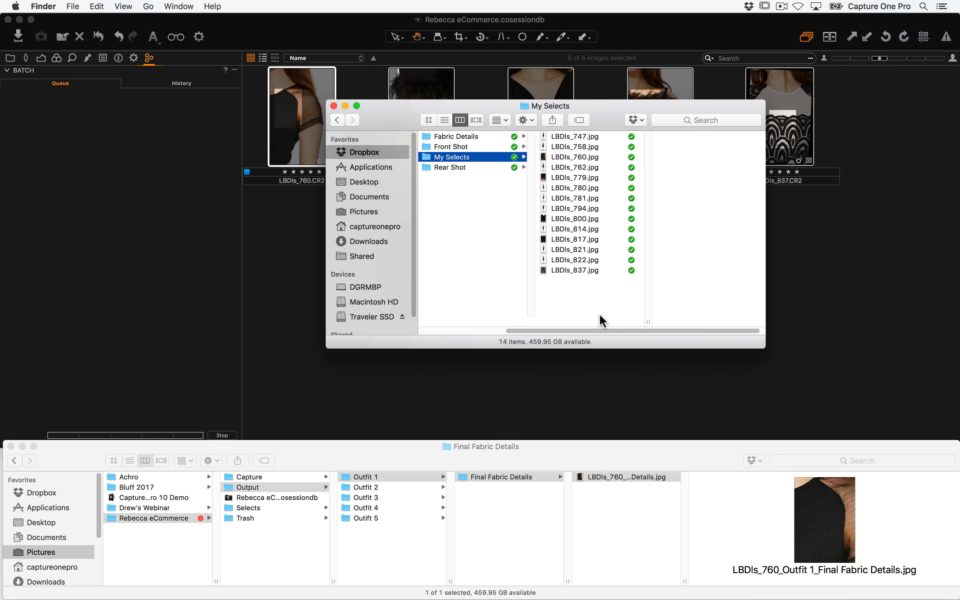
key("super+a")
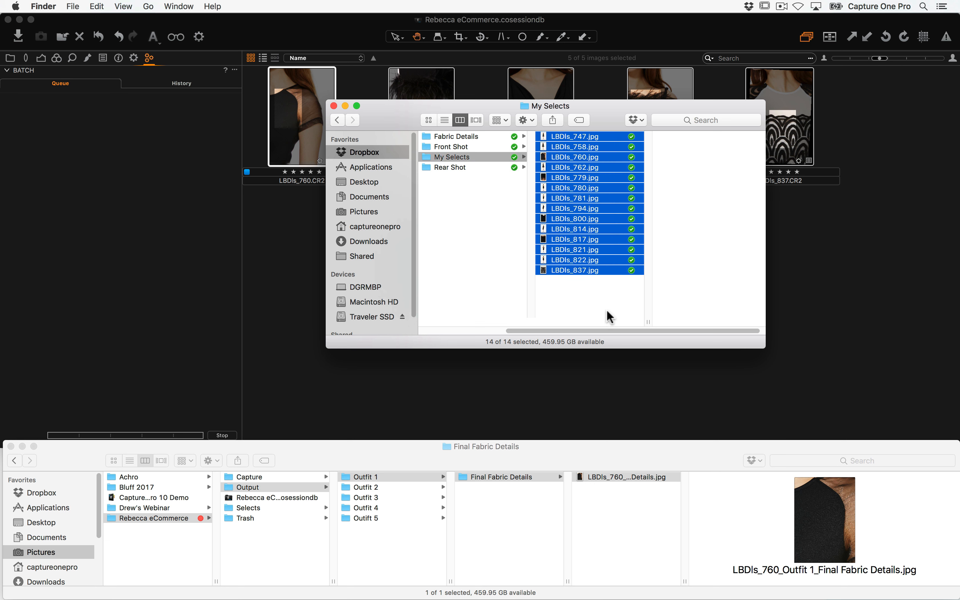
left_click(98, 6)
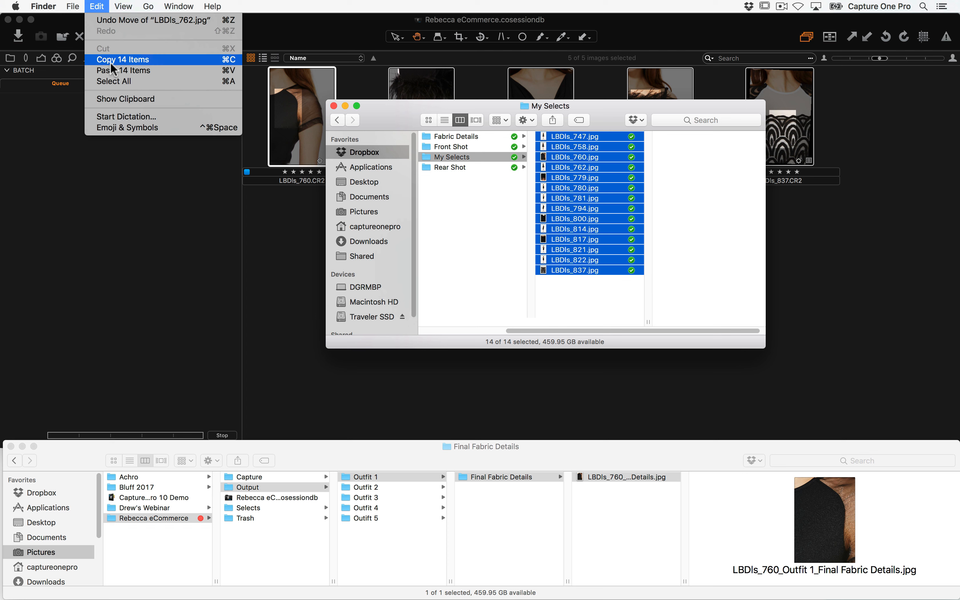
left_click(635, 308)
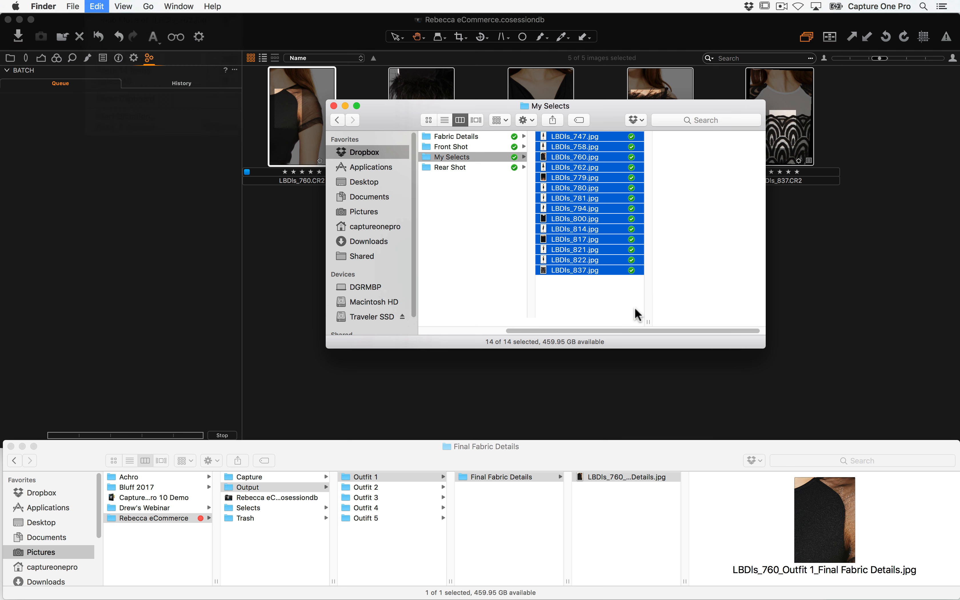
left_click(615, 313)
key("super+a")
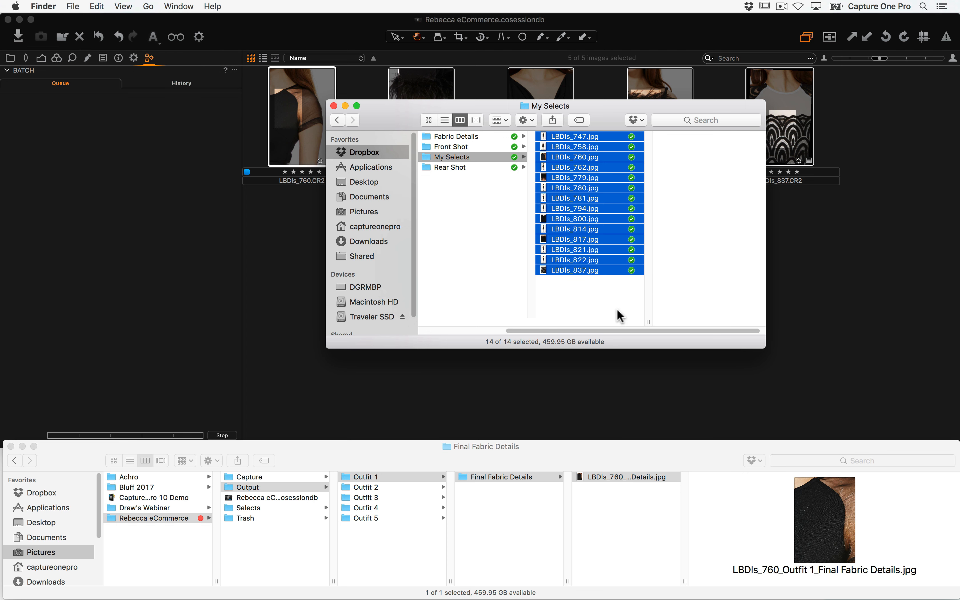
Switch to Capture One, view the All Finals album, and open and browse the All Images session album
left_click(284, 240)
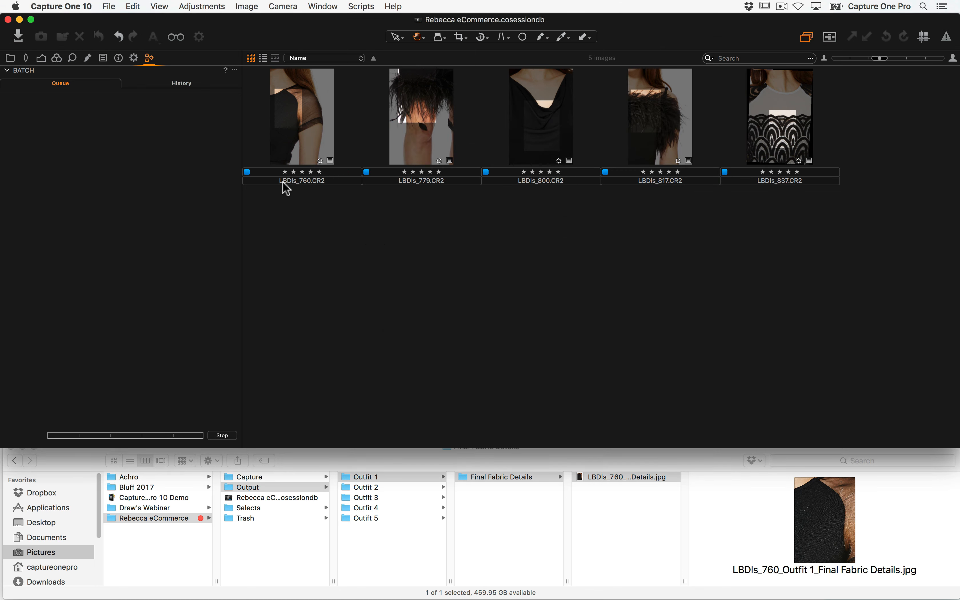
left_click(10, 59)
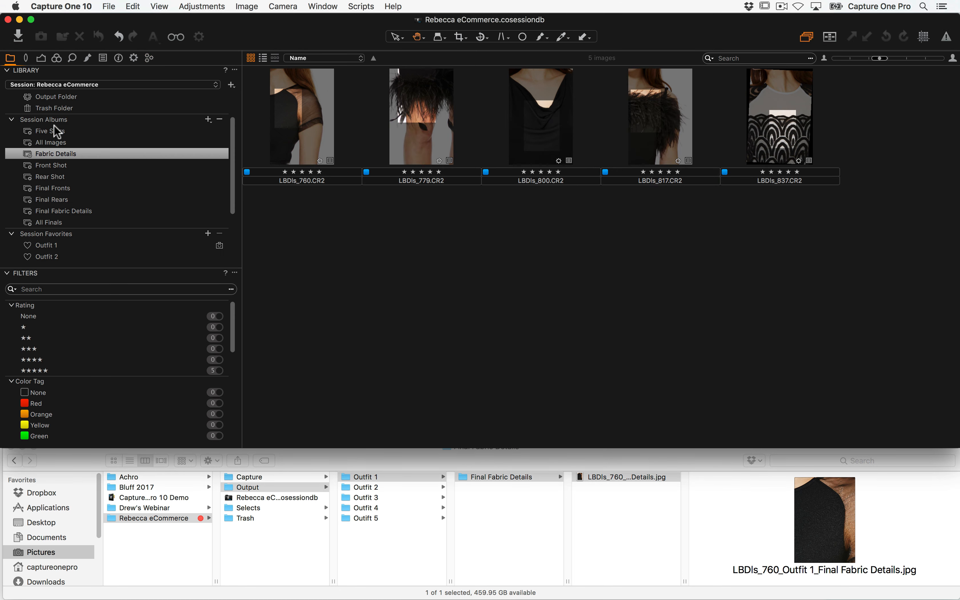
left_click(63, 222)
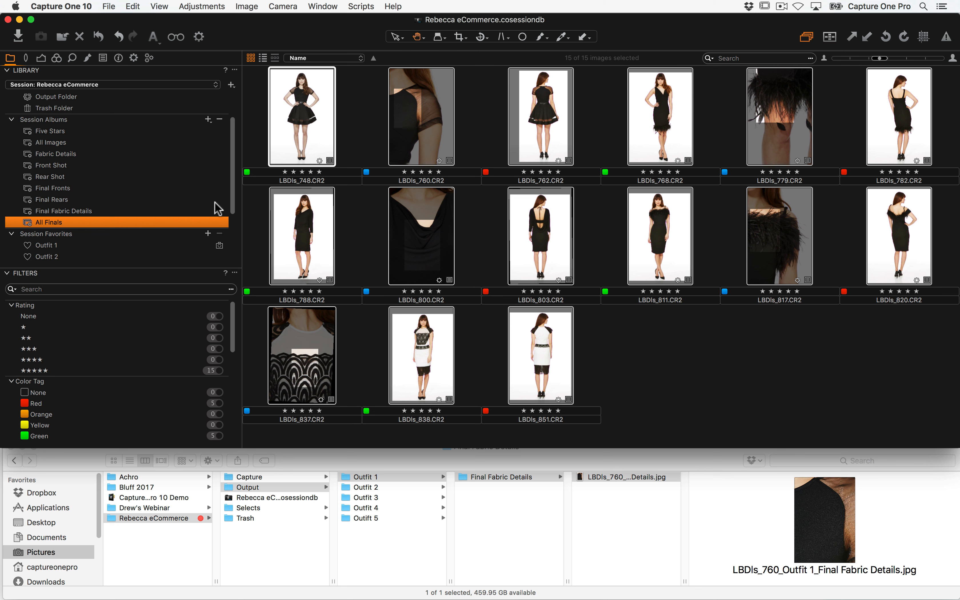
left_click(60, 143)
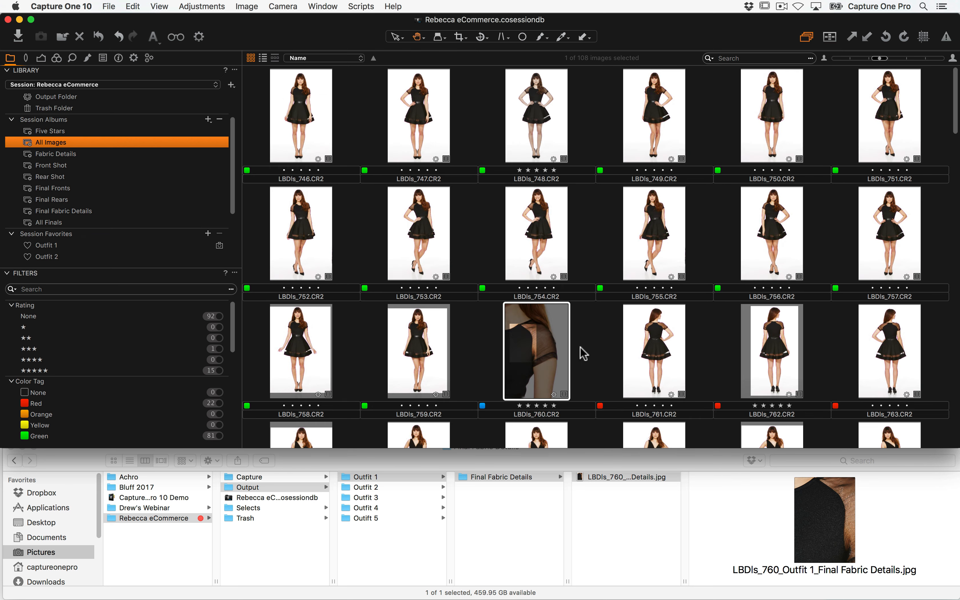
scroll(620, 111, "down", 10)
scroll(596, 153, "down", 3)
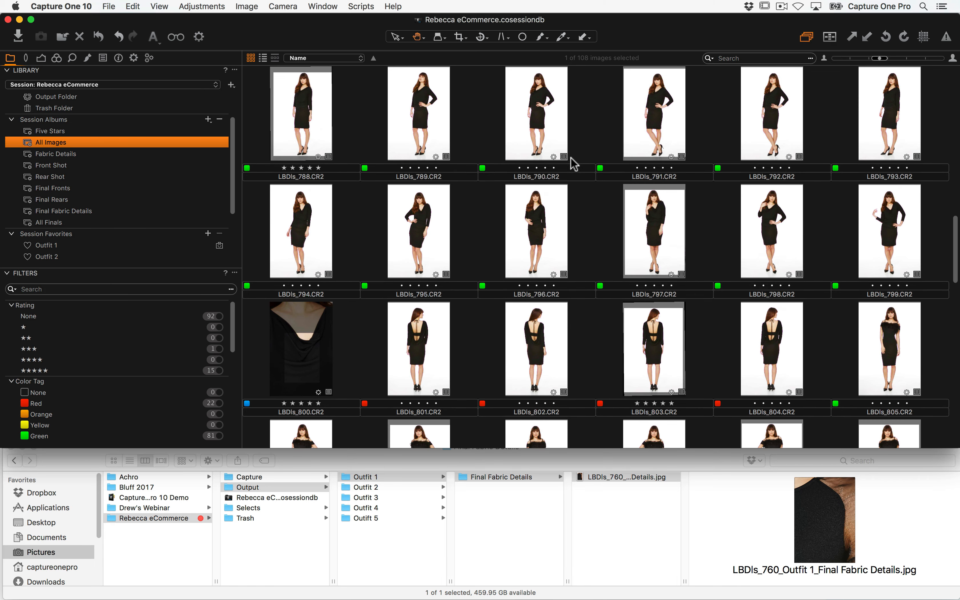
Check the My Selects filenames in Finder and select the matching LBDIs_747 raw image in the All Images album
key("super+Tab")
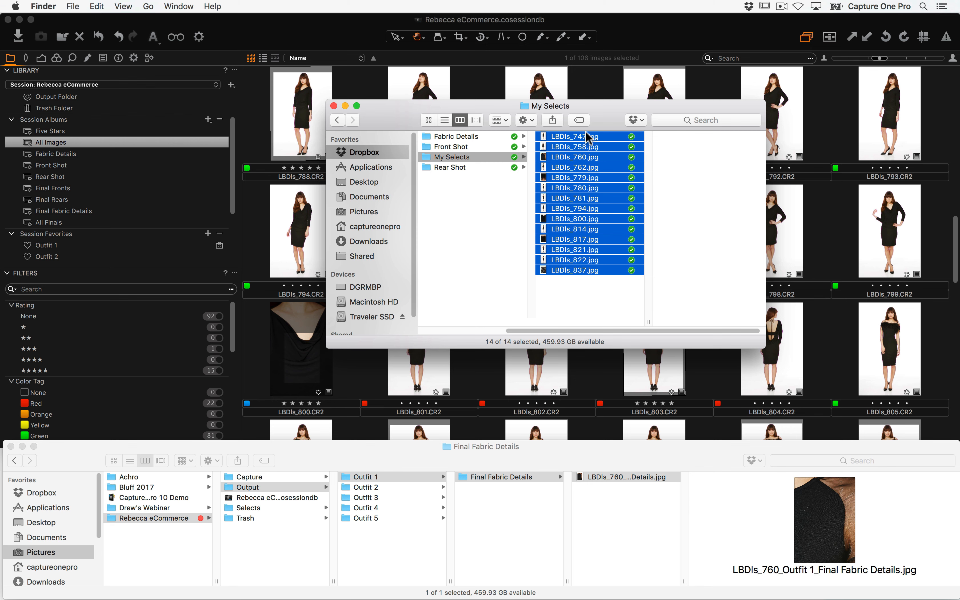
left_click(604, 80)
scroll(601, 115, "up", 10)
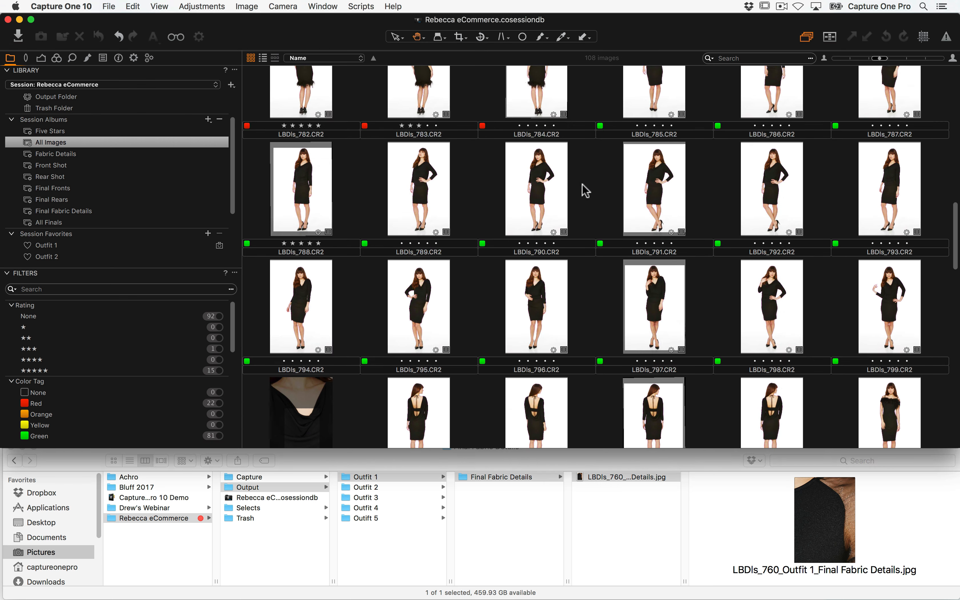
scroll(583, 216, "up", 12)
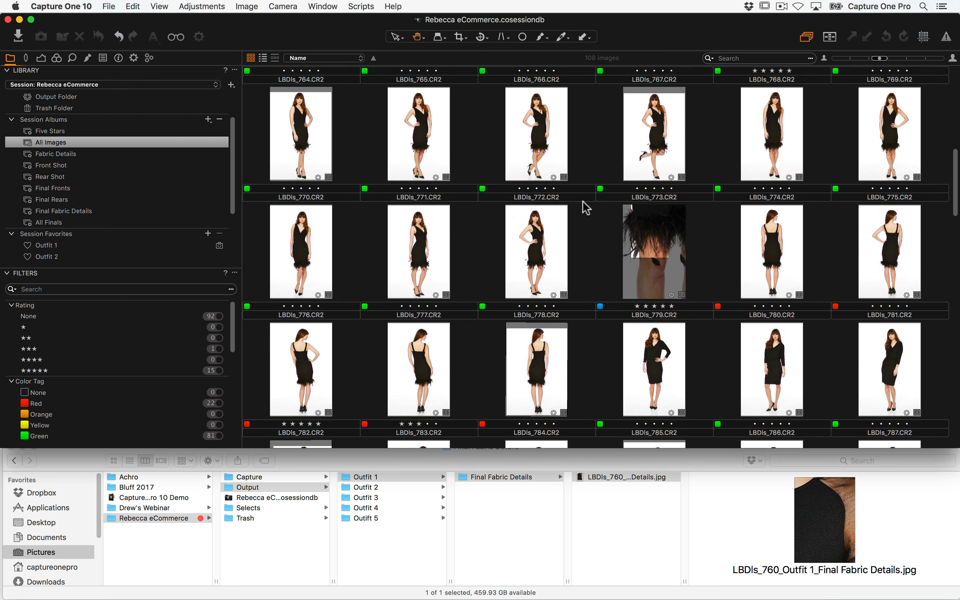
scroll(591, 190, "up", 2)
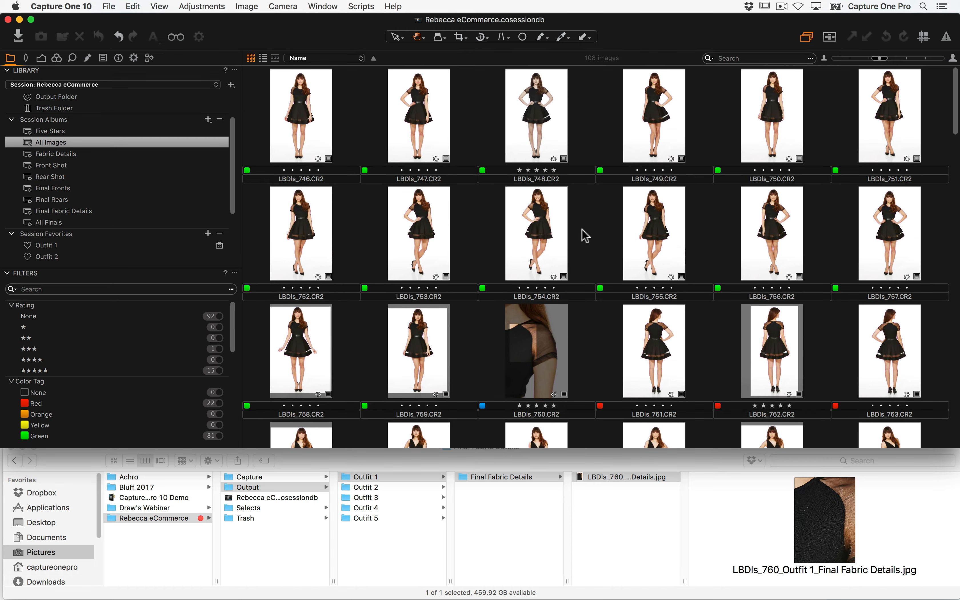
left_click(433, 133)
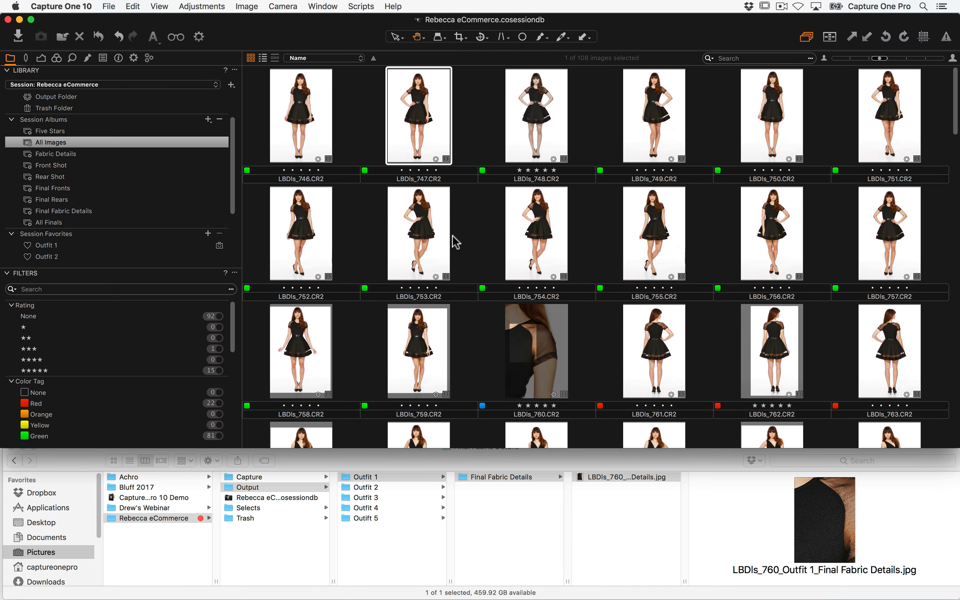
key("super+Tab")
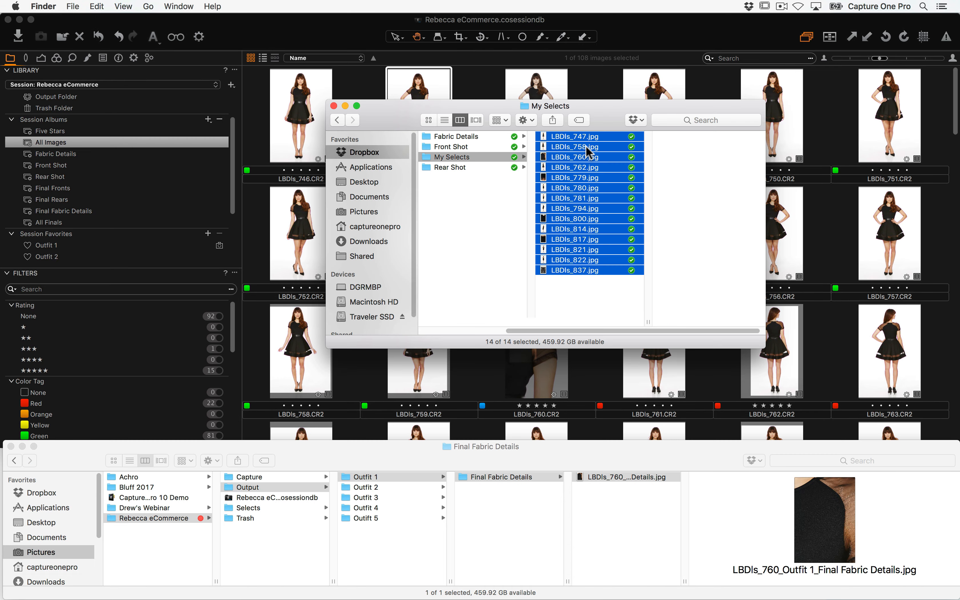
left_click(487, 95)
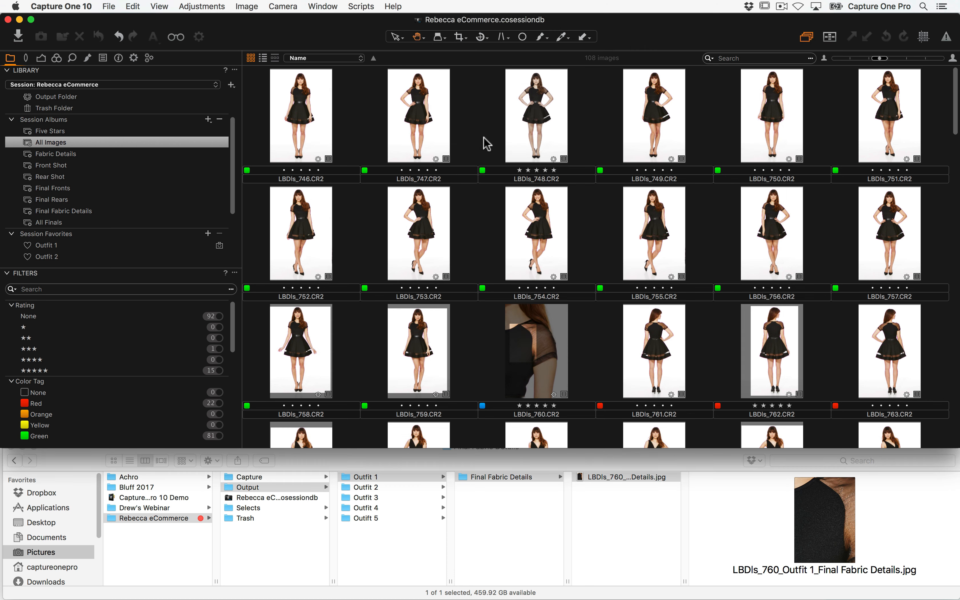
left_click(430, 135)
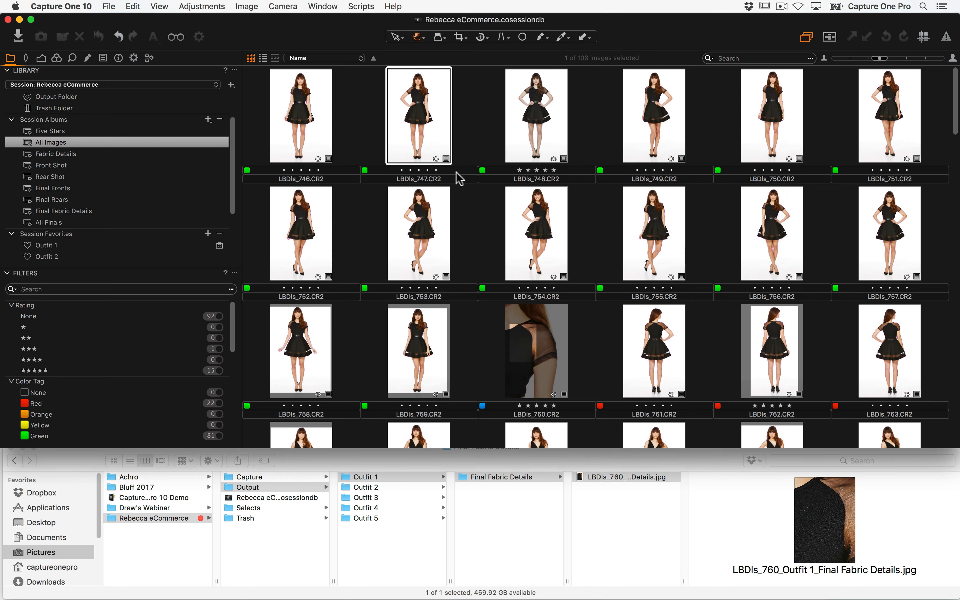
Add LBDIs_758 to the selection, check the My Selects filenames in Finder again, and return to Capture One with the selection cleared
scroll(462, 206, "down", 3)
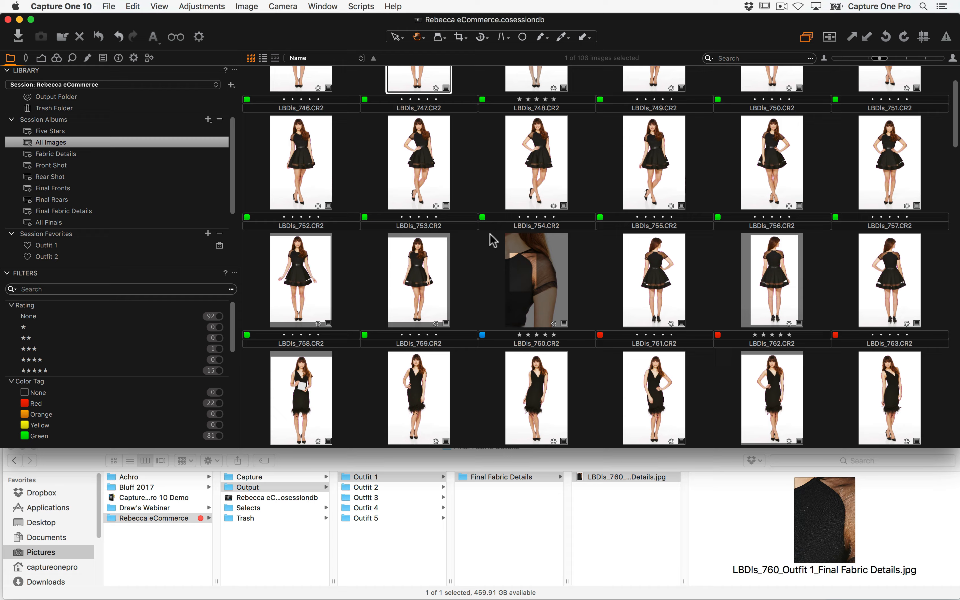
scroll(475, 257, "down", 2)
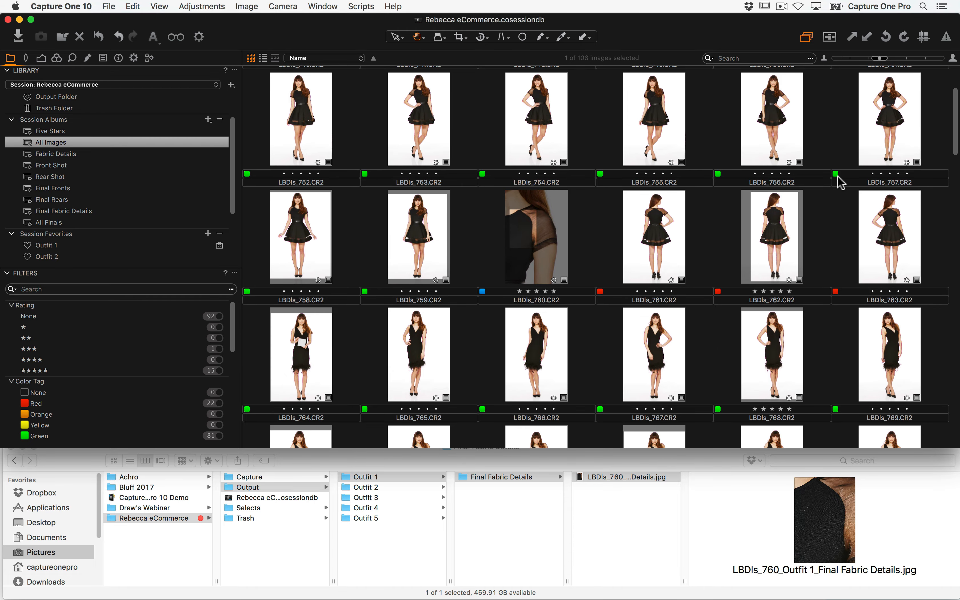
left_click(300, 242, "super")
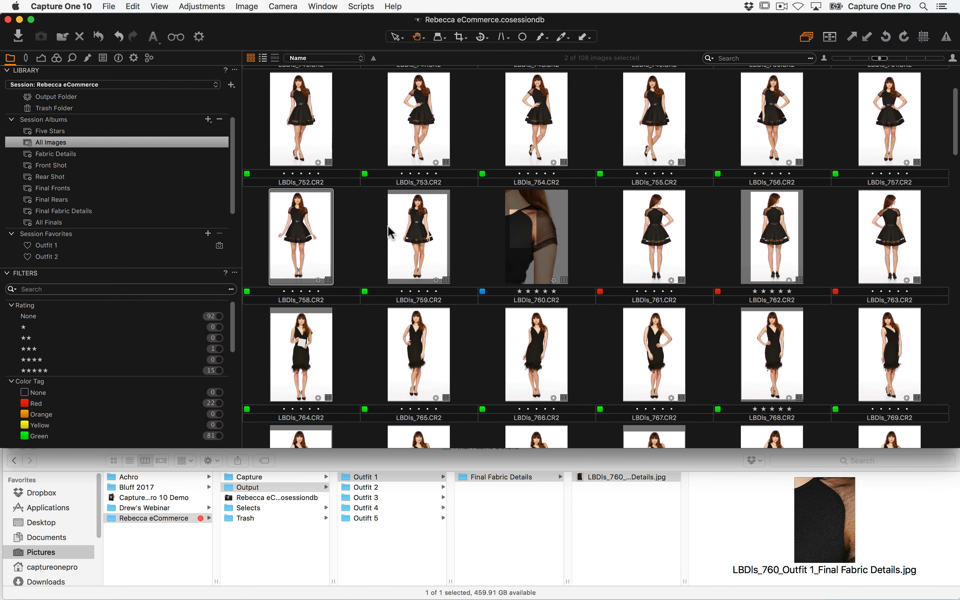
key("super+Tab")
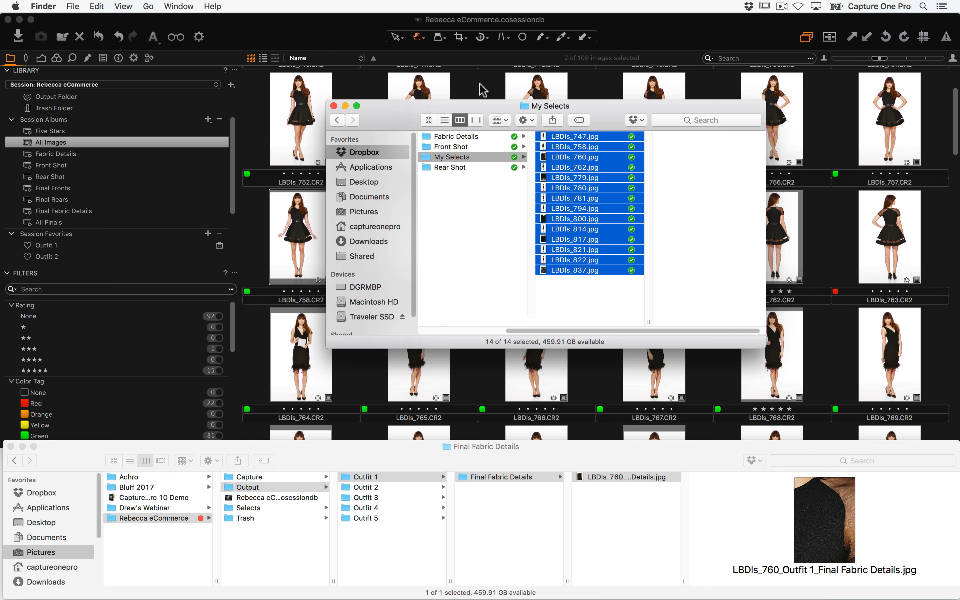
left_click(481, 94)
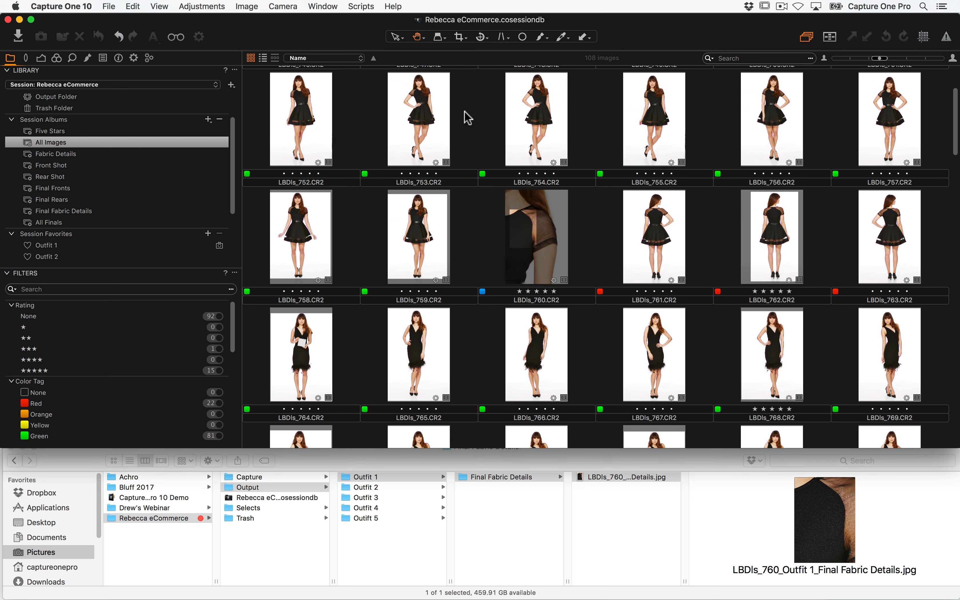
Start a Select By Filename List in the All Images album and paste in the copied JPEG filenames
scroll(456, 179, "up", 3)
left_click(142, 6)
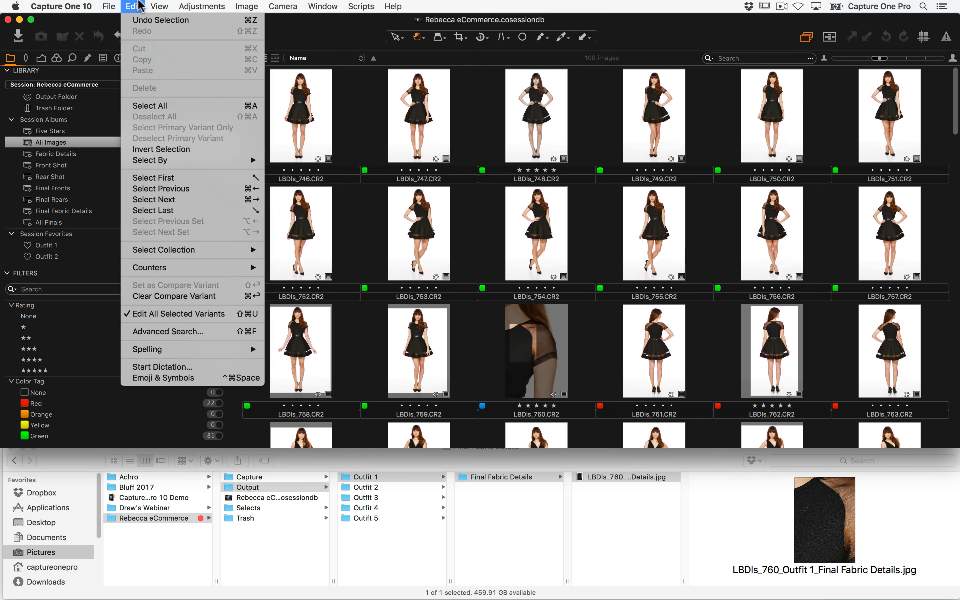
mouse_move(184, 163)
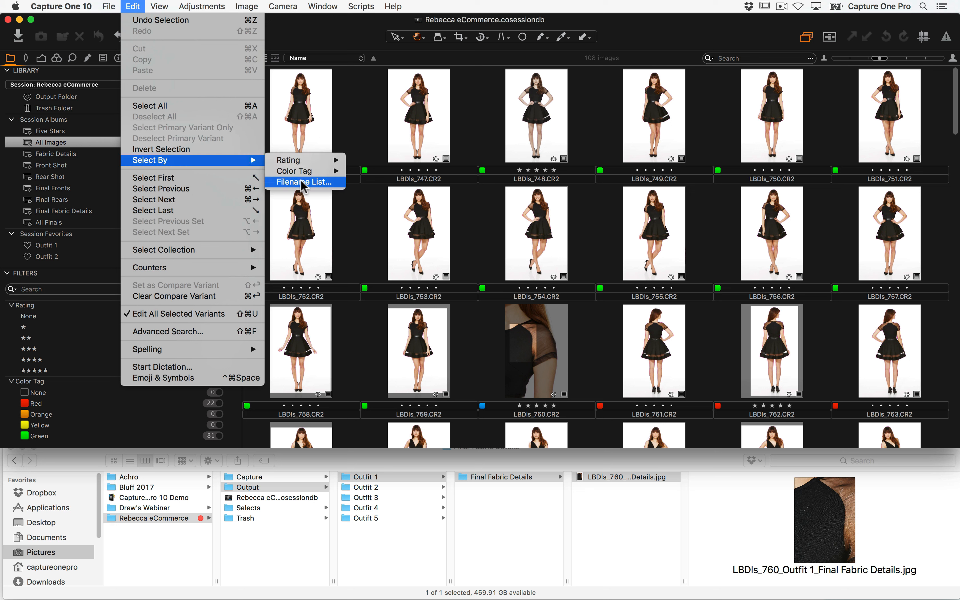
left_click(341, 190)
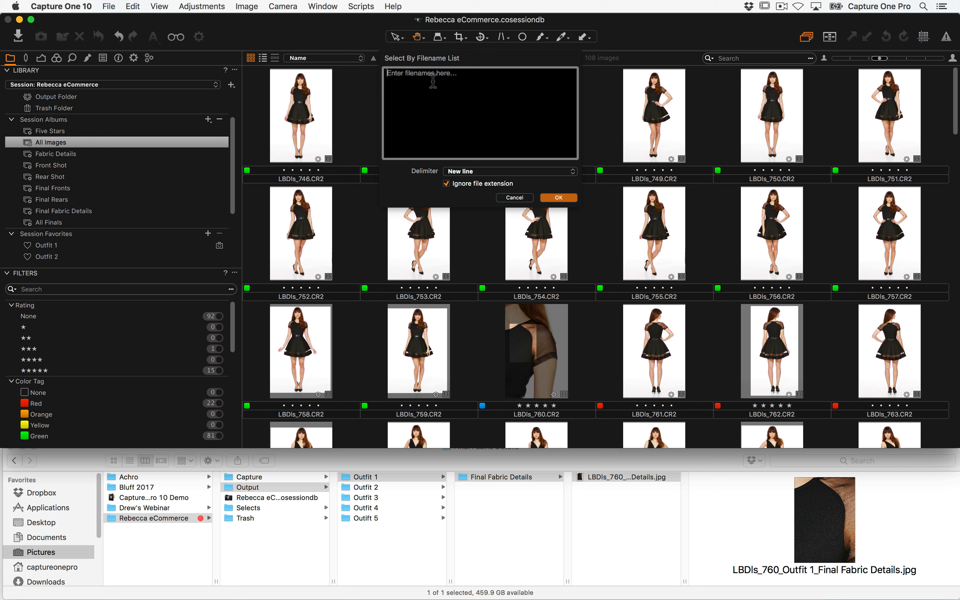
left_click(132, 6)
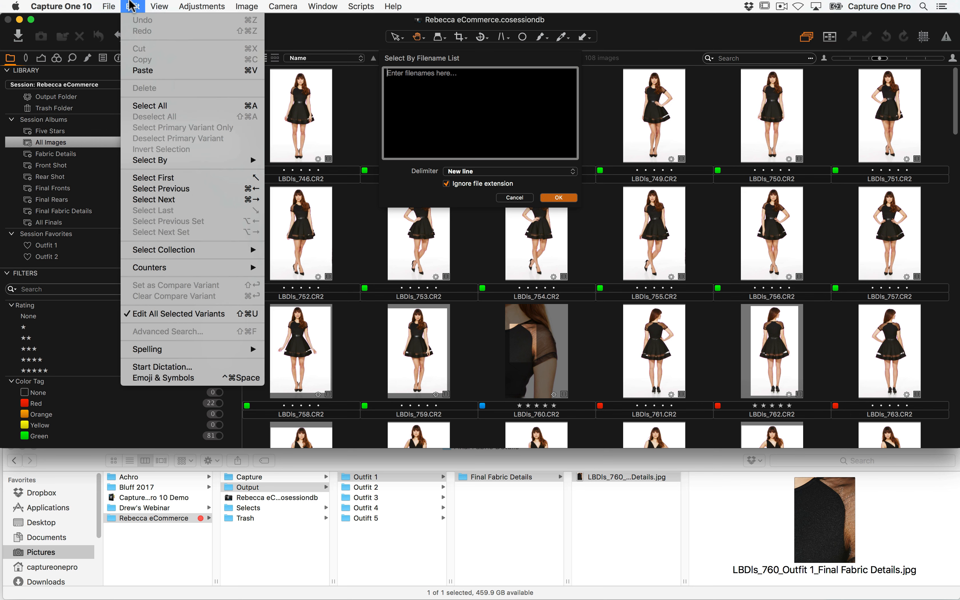
left_click(155, 71)
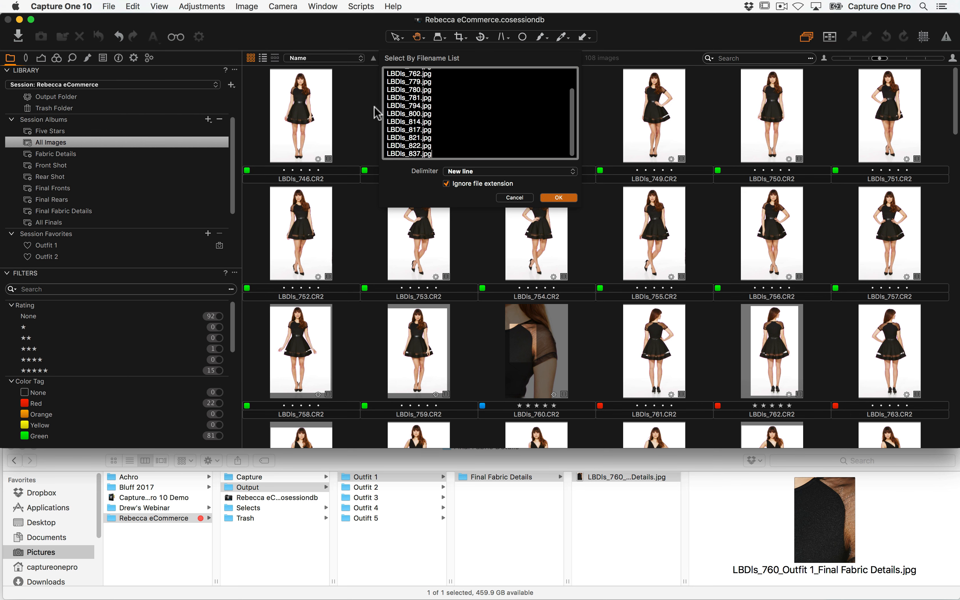
Review the delimiter options, keep New line with file extensions ignored, and select the images matching the filename list
left_click_drag(575, 122, 574, 148)
left_click(542, 173)
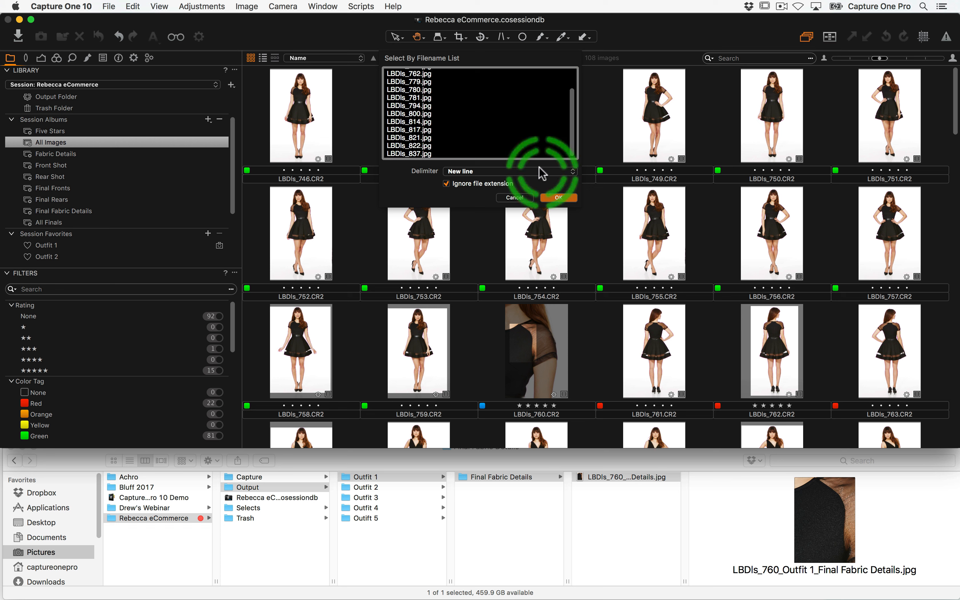
left_click(459, 171)
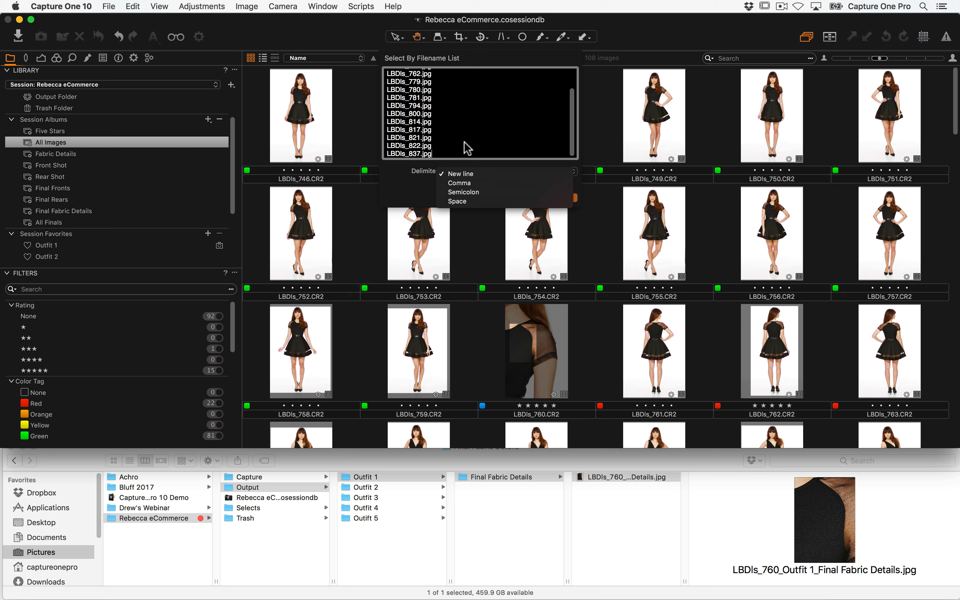
left_click(480, 104)
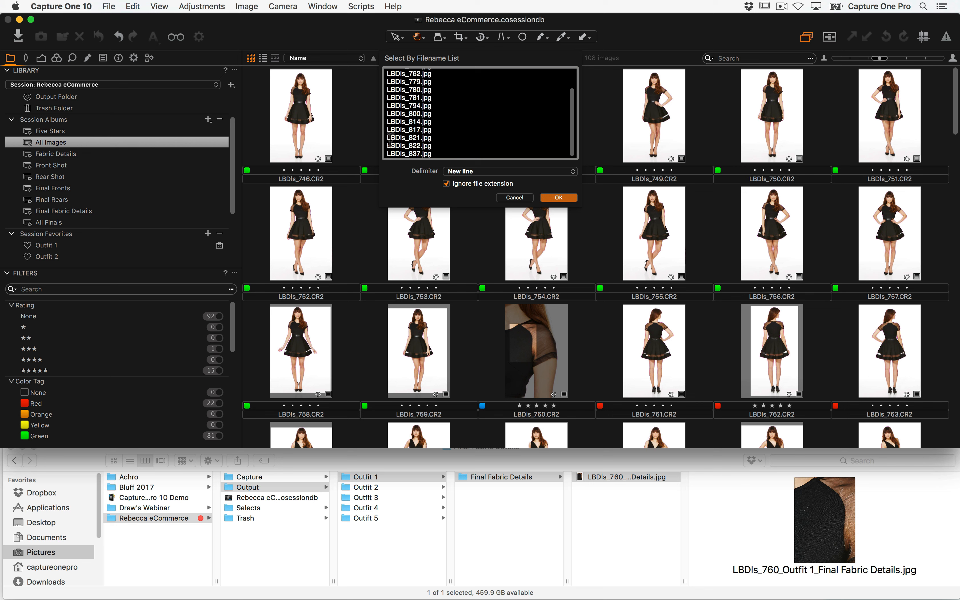
left_click(557, 197)
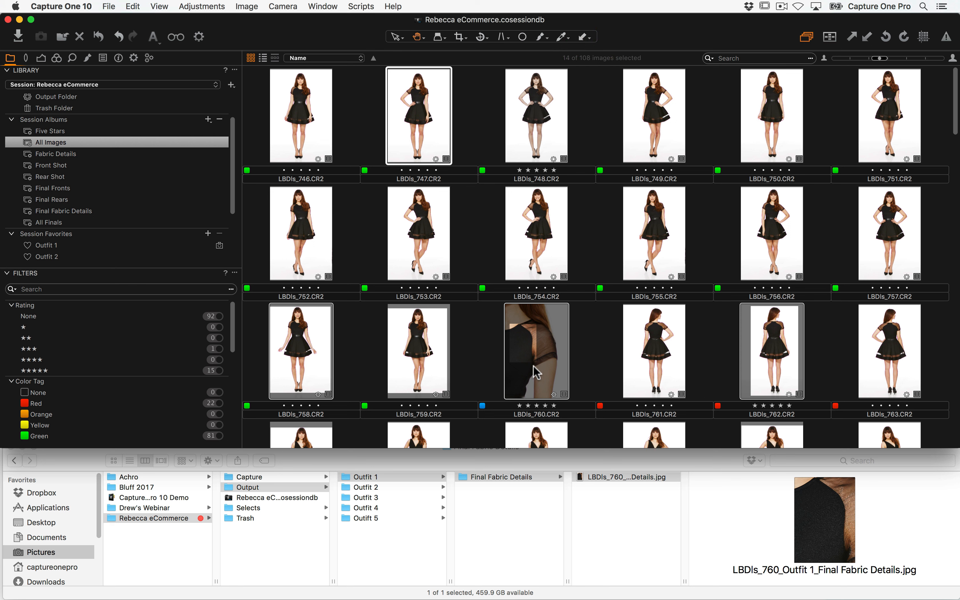
Create an album named "Client final selects" from the selected images, with the collection selected after creation
right_click(528, 354)
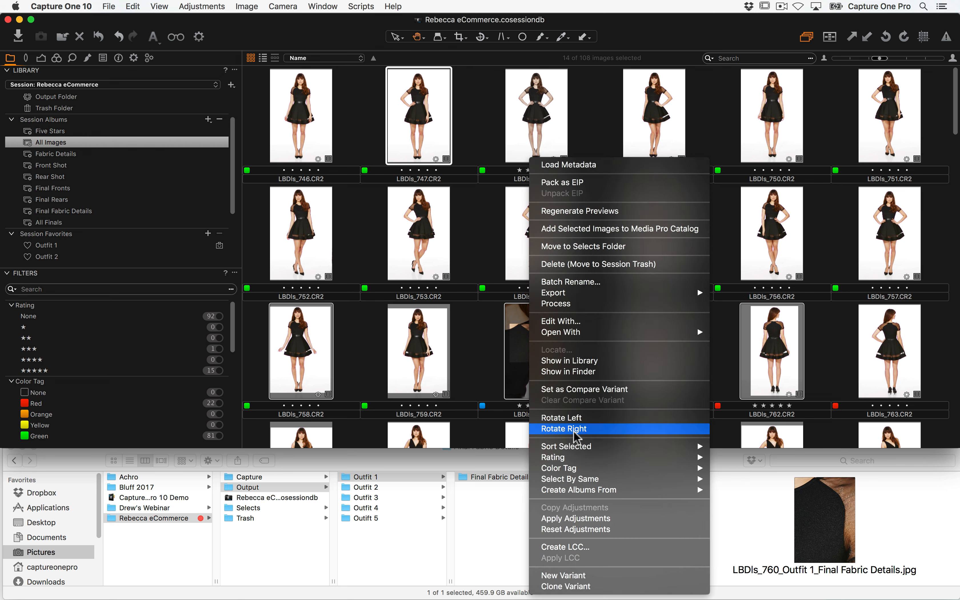
mouse_move(600, 493)
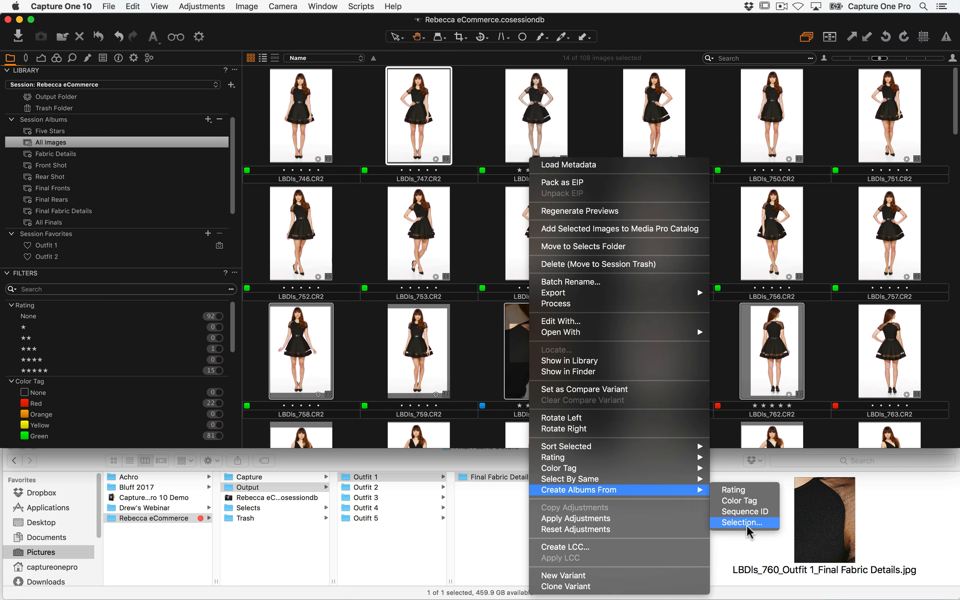
left_click(764, 523)
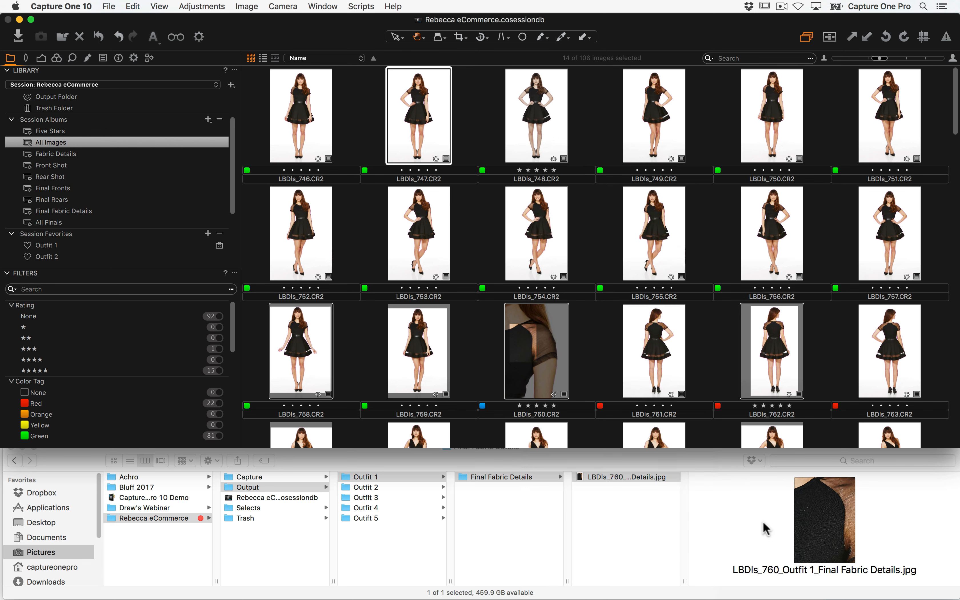
type("Client final selects")
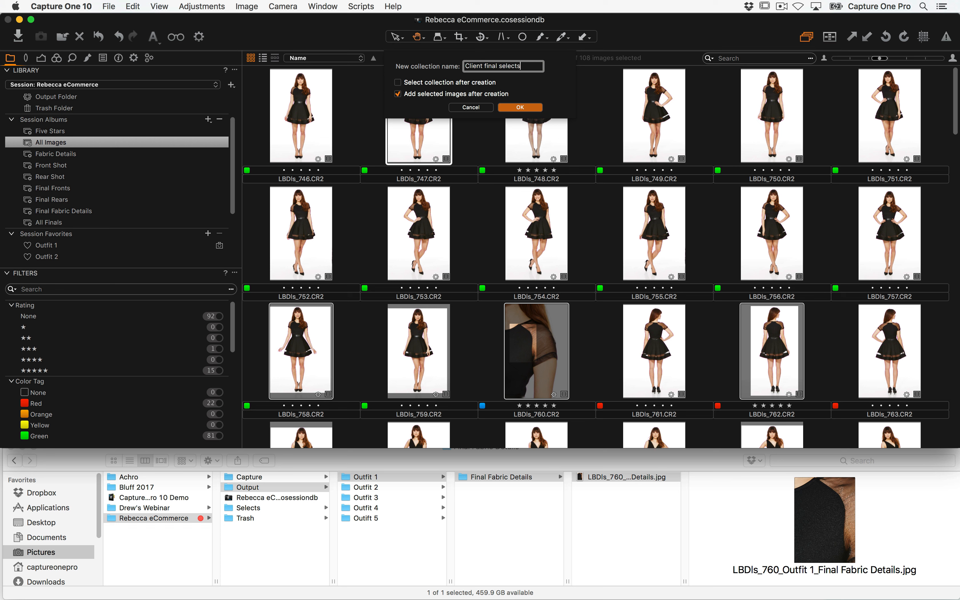
left_click(397, 83)
left_click(520, 108)
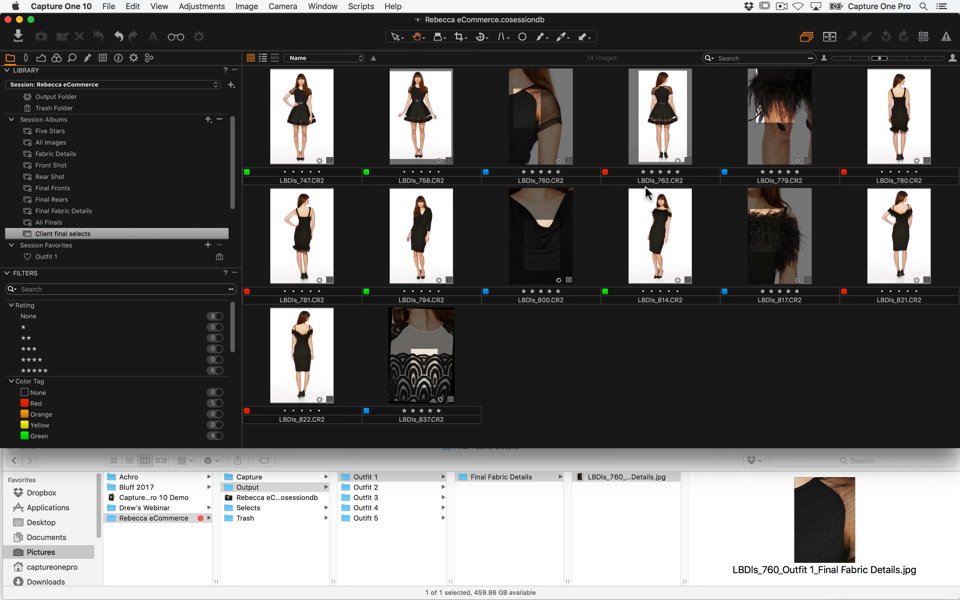
Select the images in the Client final selects album by pasting the copied filenames into Select By Filename List
left_click(133, 6)
mouse_move(192, 163)
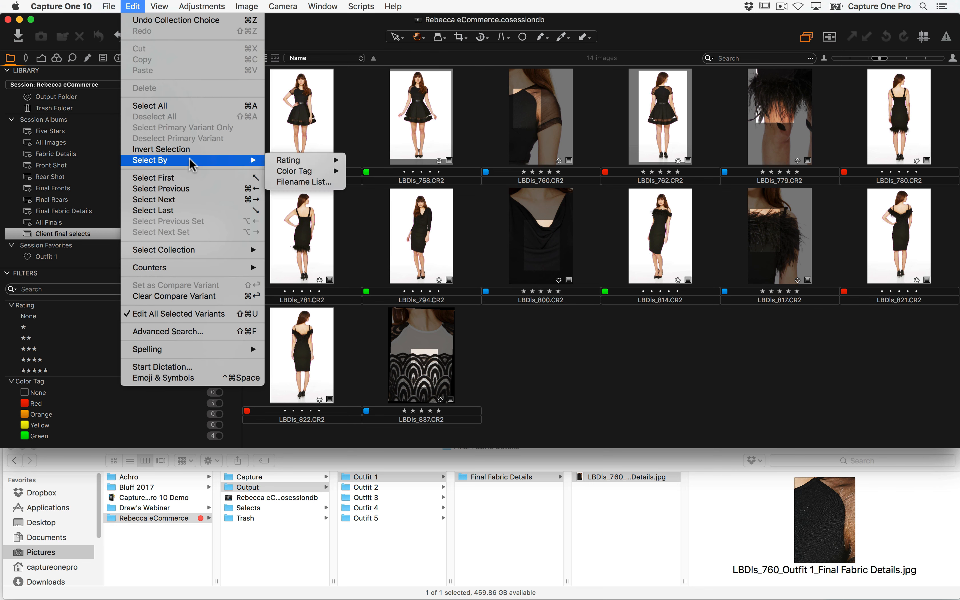
left_click(297, 182)
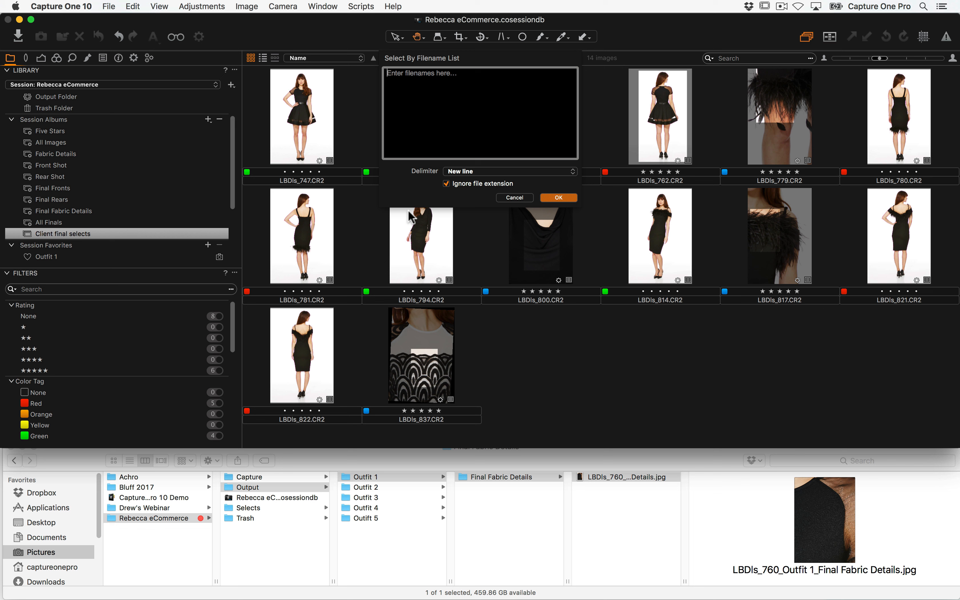
key("super+v")
left_click(559, 198)
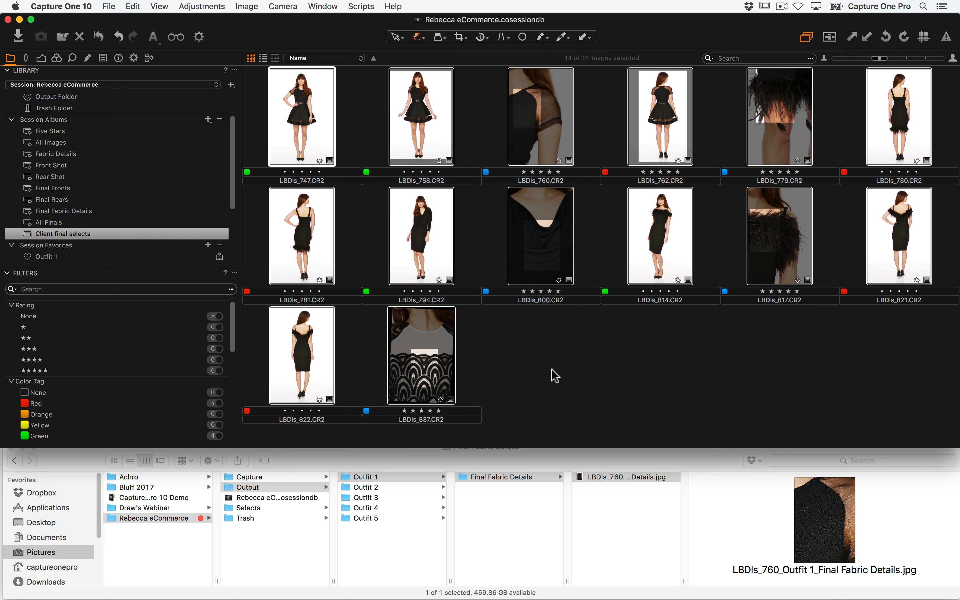
left_click(130, 6)
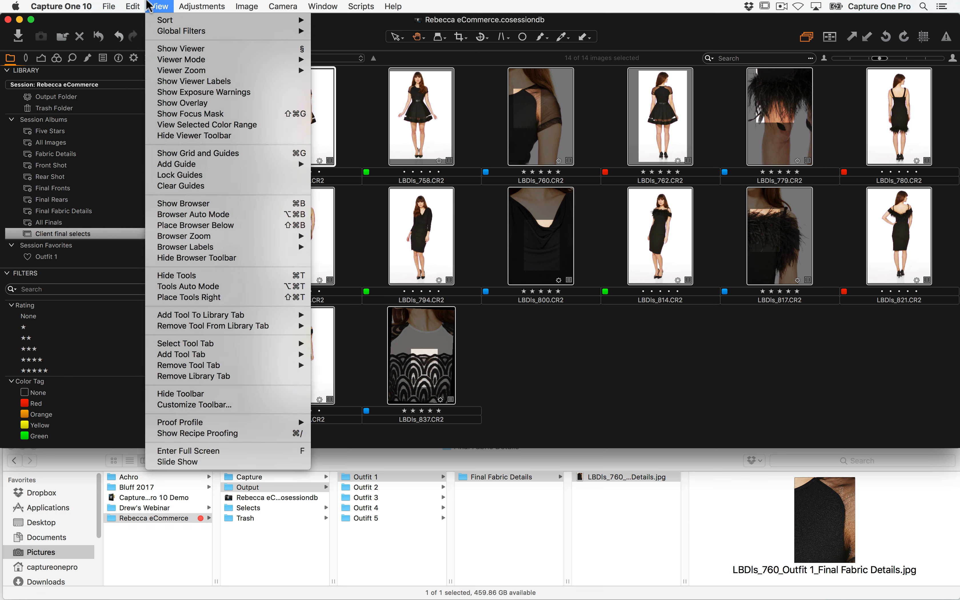
mouse_move(181, 161)
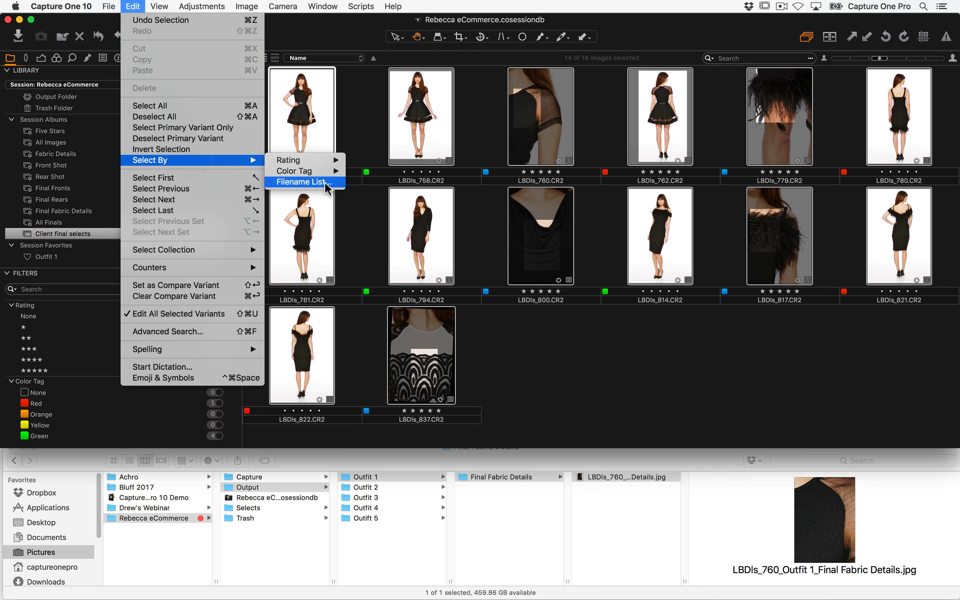
left_click(325, 183)
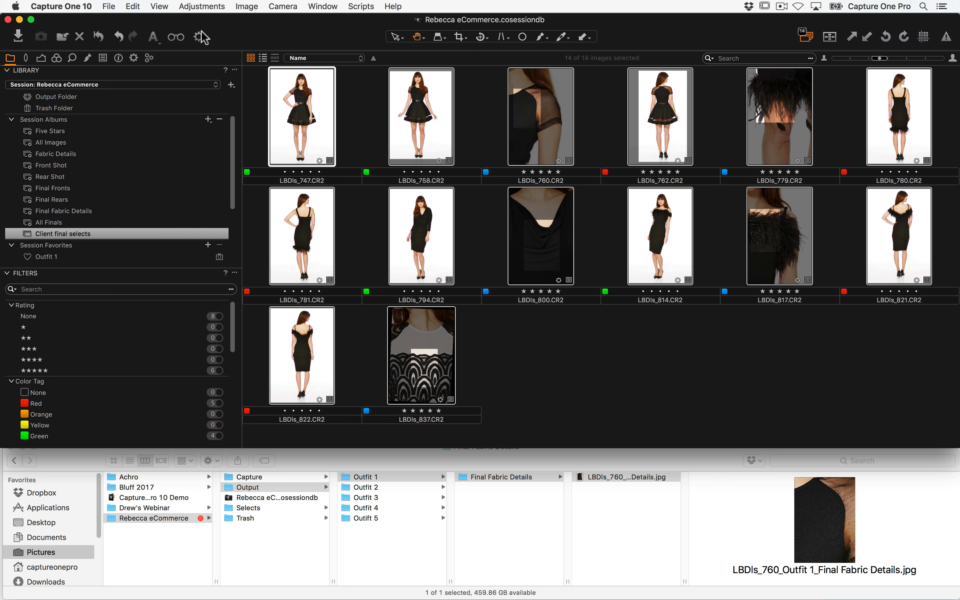
Try Output Location as the Client Dropbox recipe's root folder and restore the client's Dropbox folder as root
left_click(134, 58)
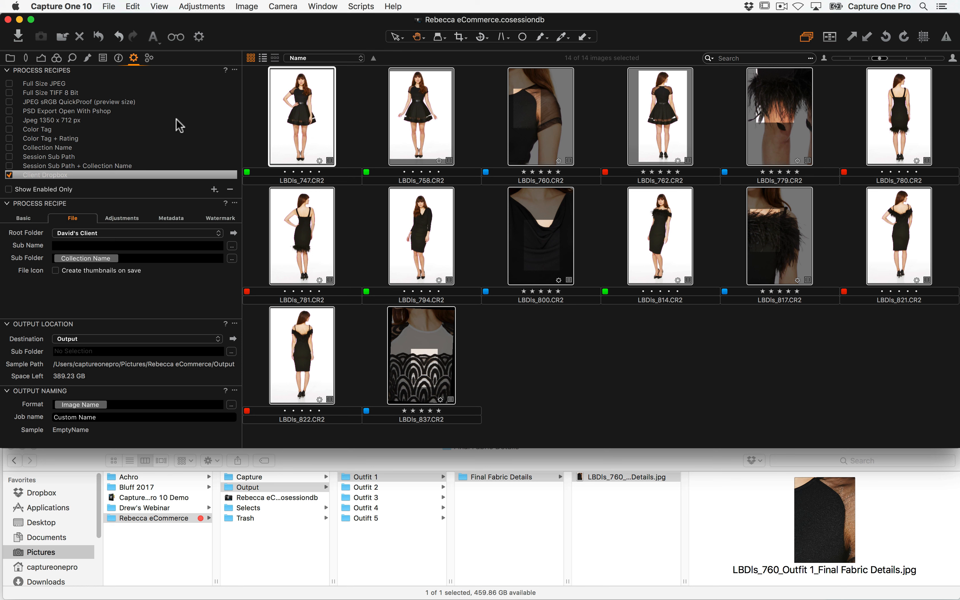
left_click(79, 238)
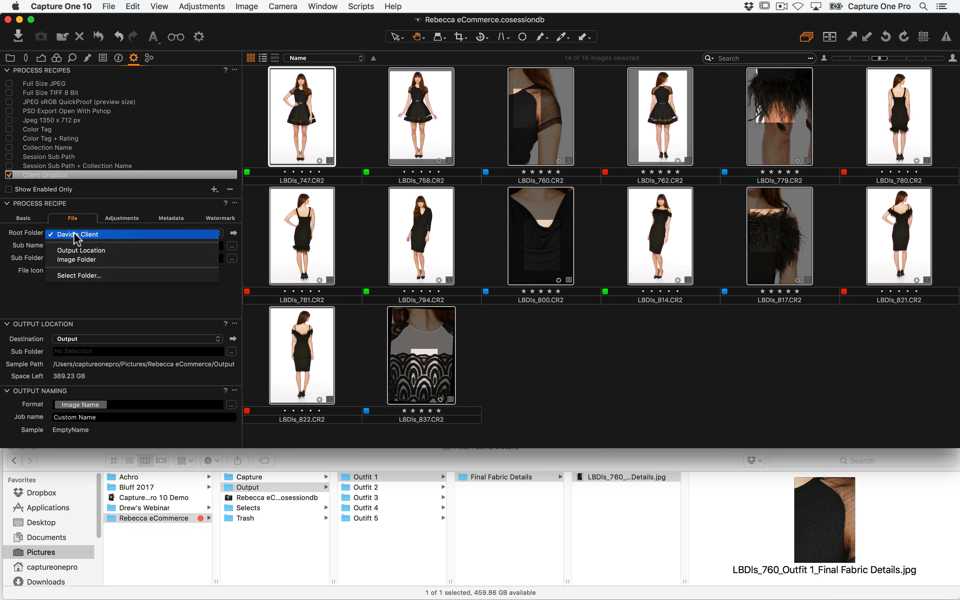
left_click(79, 247)
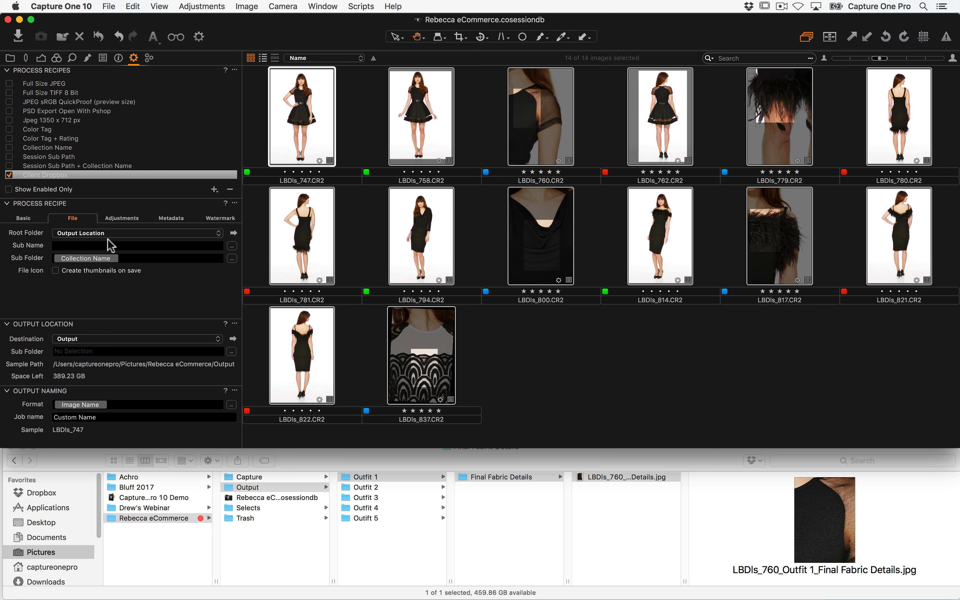
left_click(92, 237)
left_click(98, 226)
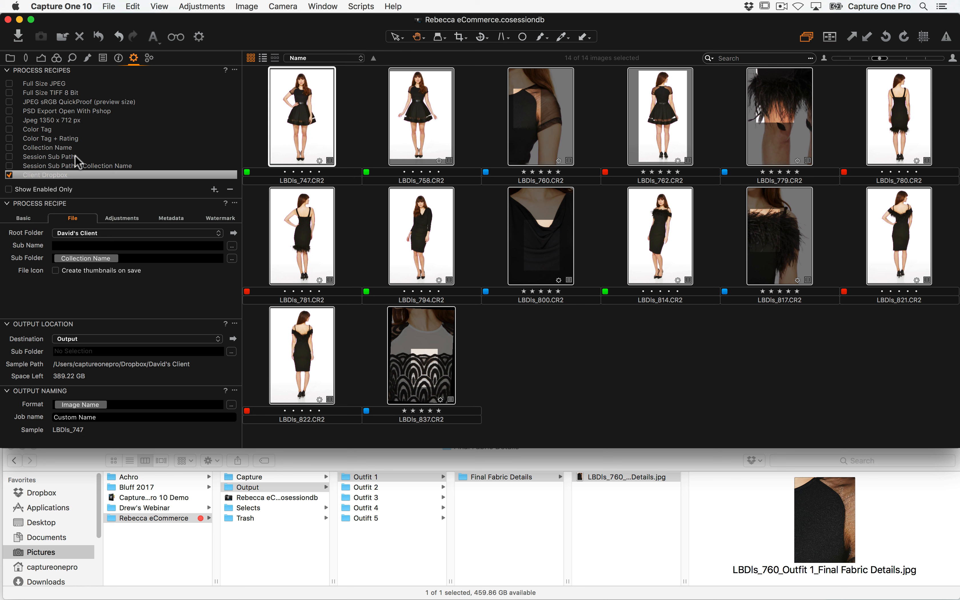
Enable the JPEG sRGB QuickProof recipe instead of Client Dropbox and clear the Copyright Notice token from its sub name
left_click(9, 174)
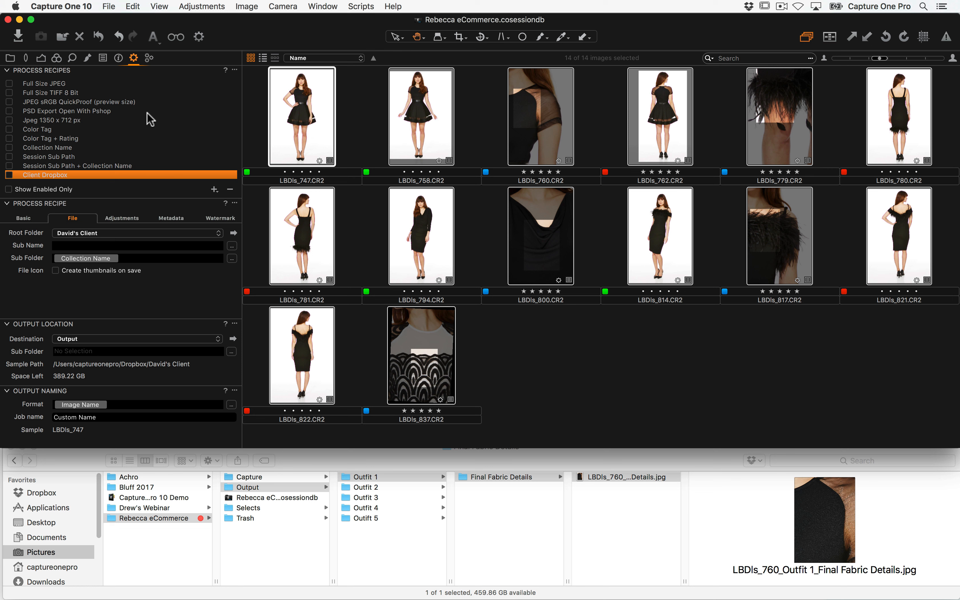
left_click(84, 102)
left_click(9, 102)
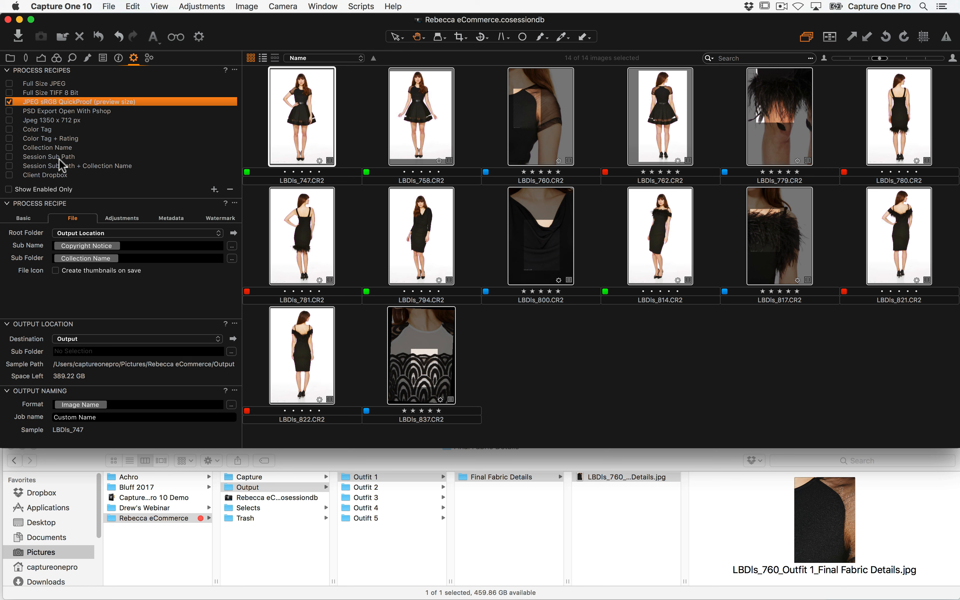
left_click(141, 246)
key("BackSpace")
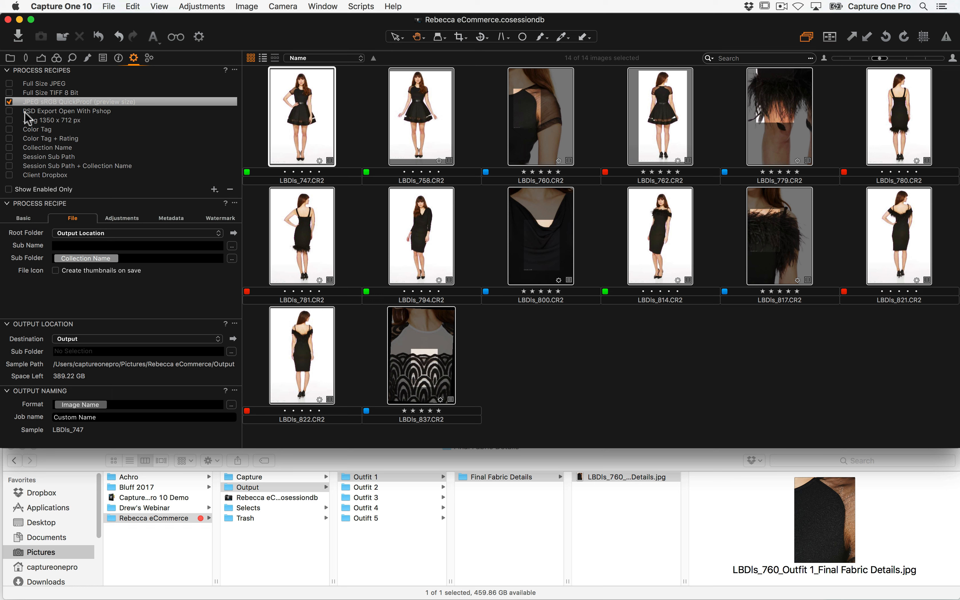
Enable the Full Size TIFF 8 Bit recipe as well and compare the file settings of both enabled recipes
left_click(9, 93)
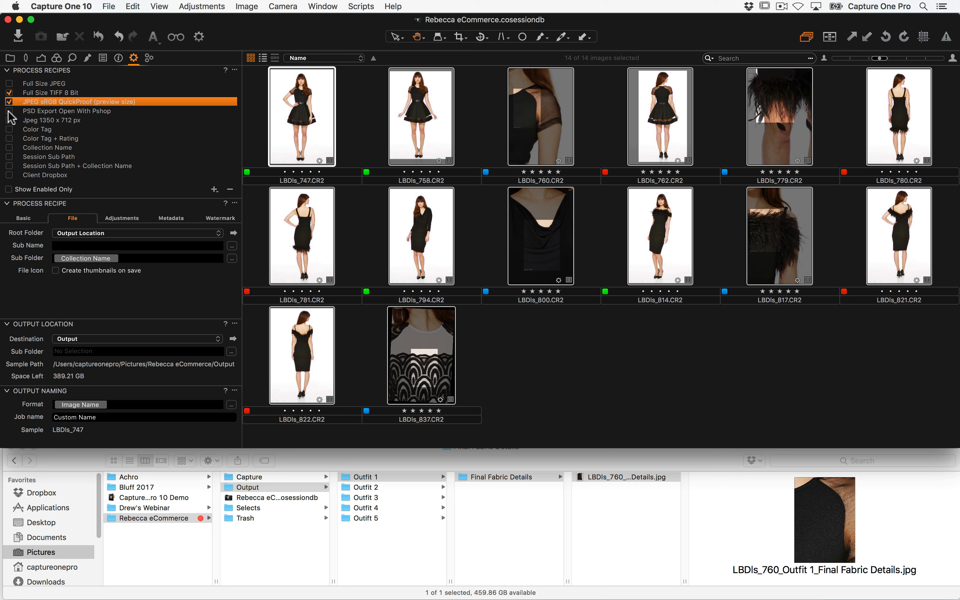
left_click(47, 92)
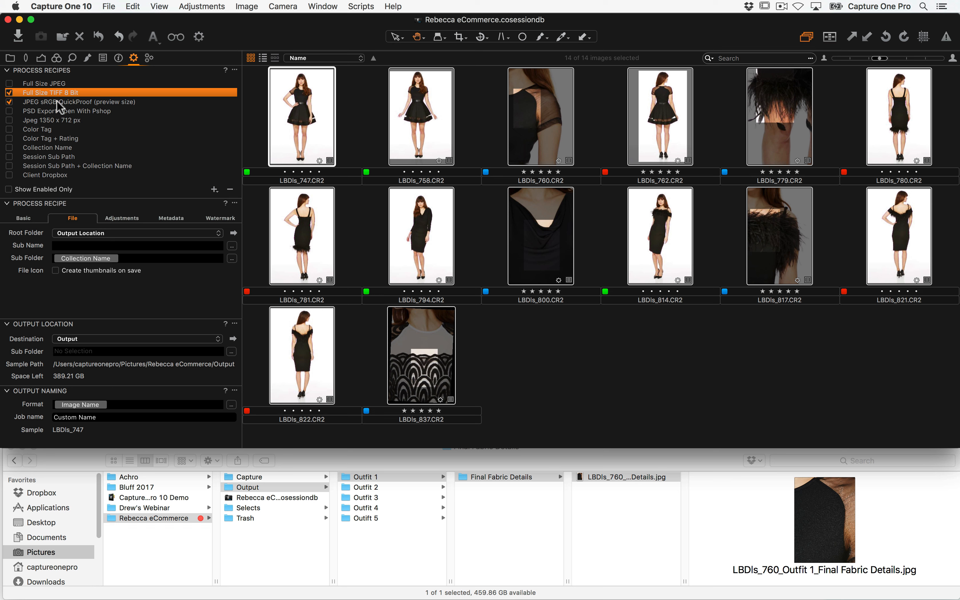
left_click(58, 101)
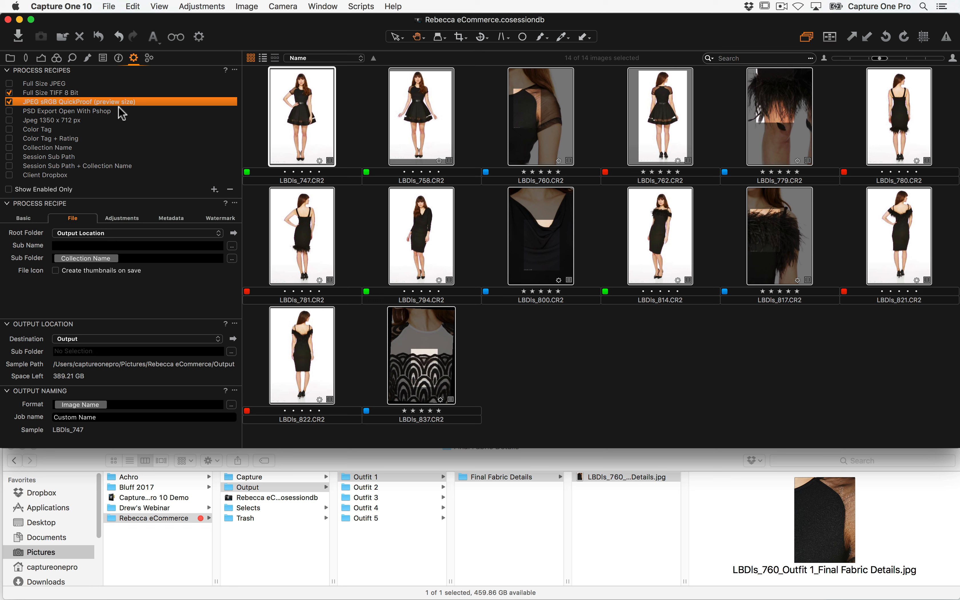
left_click(110, 113)
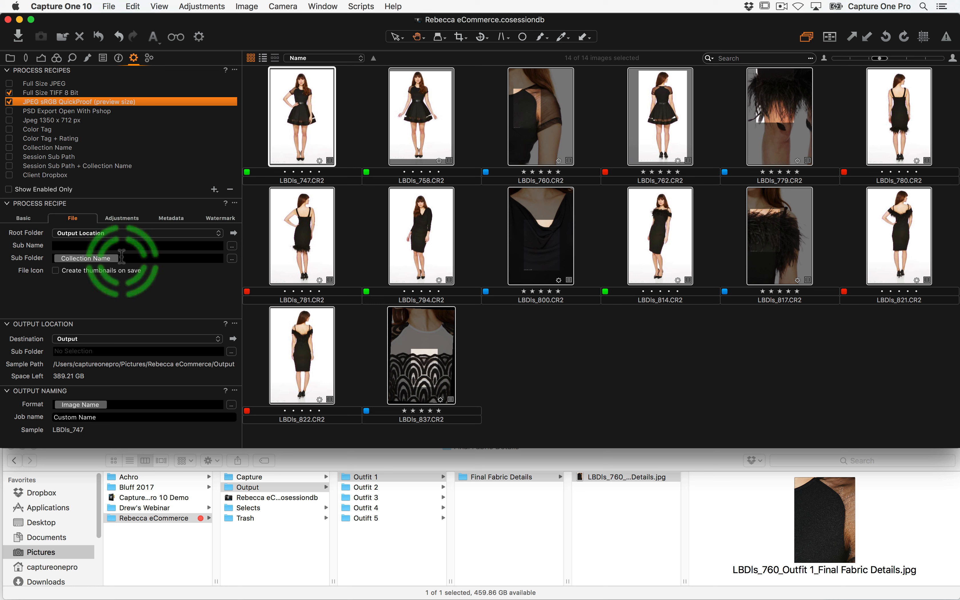
left_click(63, 93)
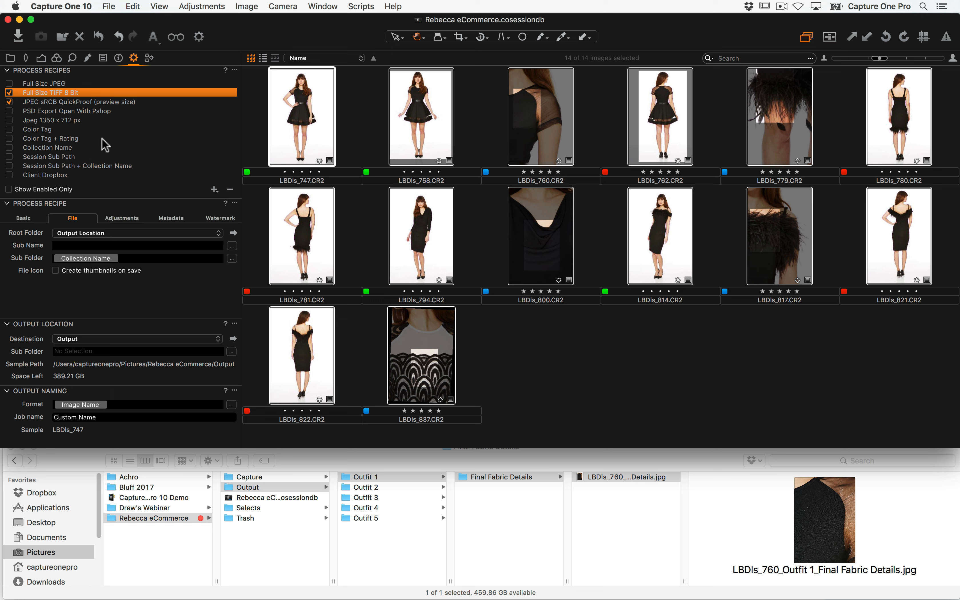
Show the images of the All Finals album and return to the process recipes
left_click(10, 58)
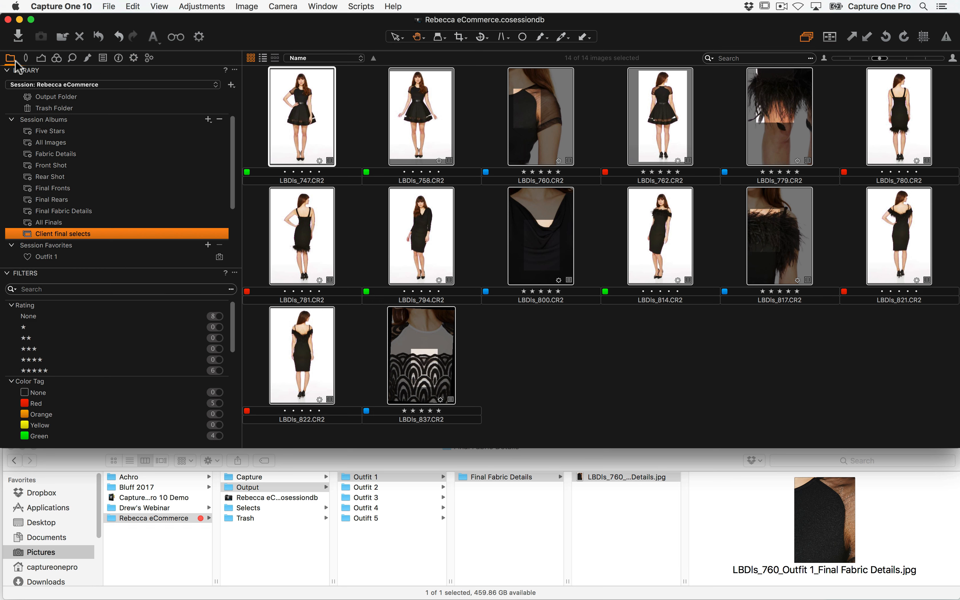
left_click(64, 223)
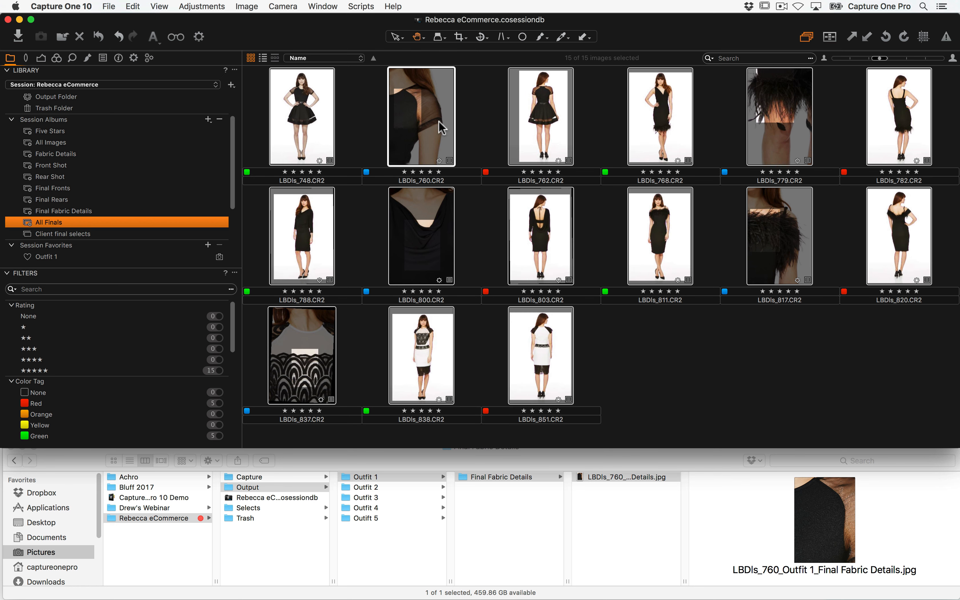
left_click(133, 58)
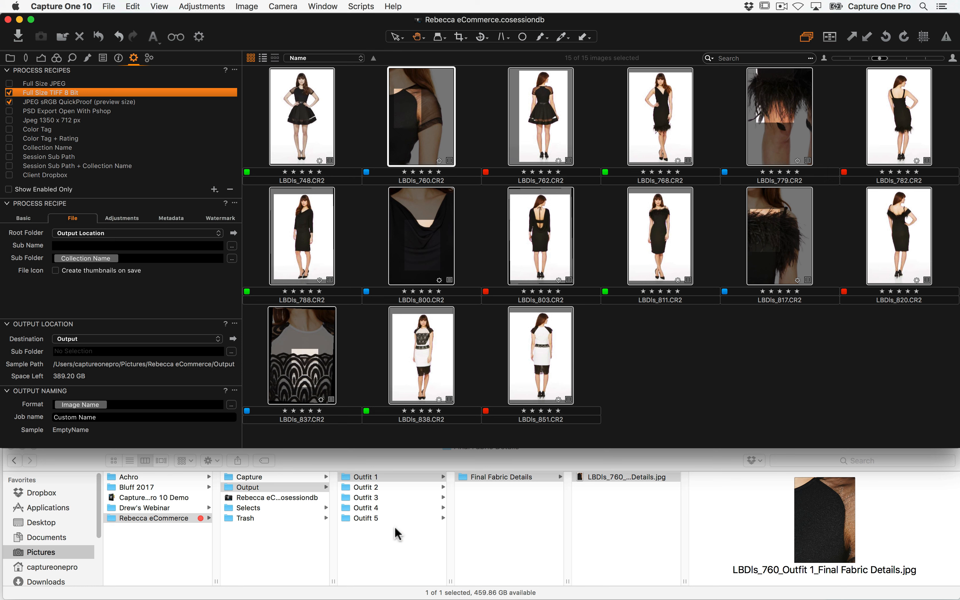
Switch to Finder and delete the Outfit 1 to Outfit 5 folders from the session's Output folder
left_click(377, 555)
left_click_drag(387, 560, 384, 458)
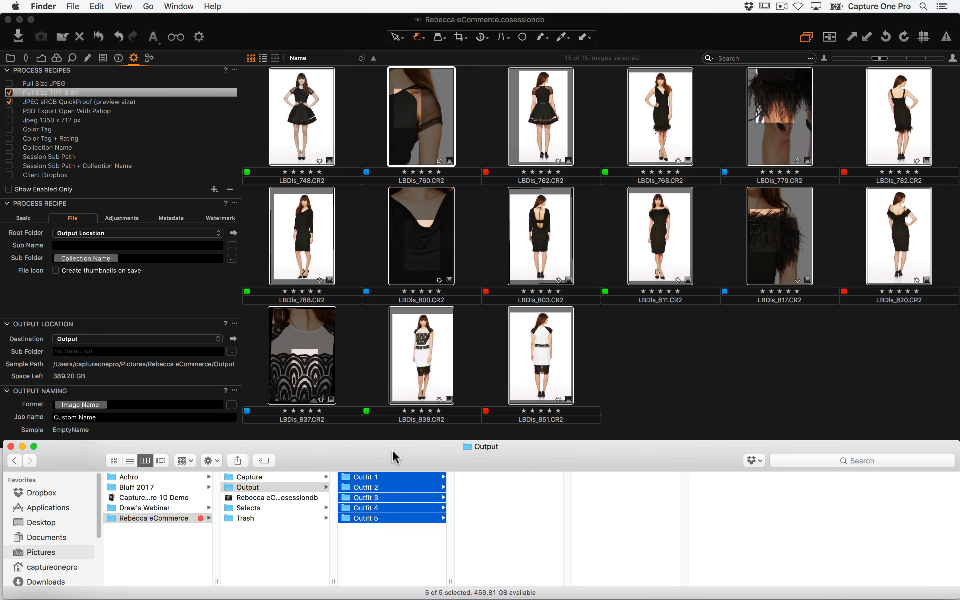
key("super+BackSpace")
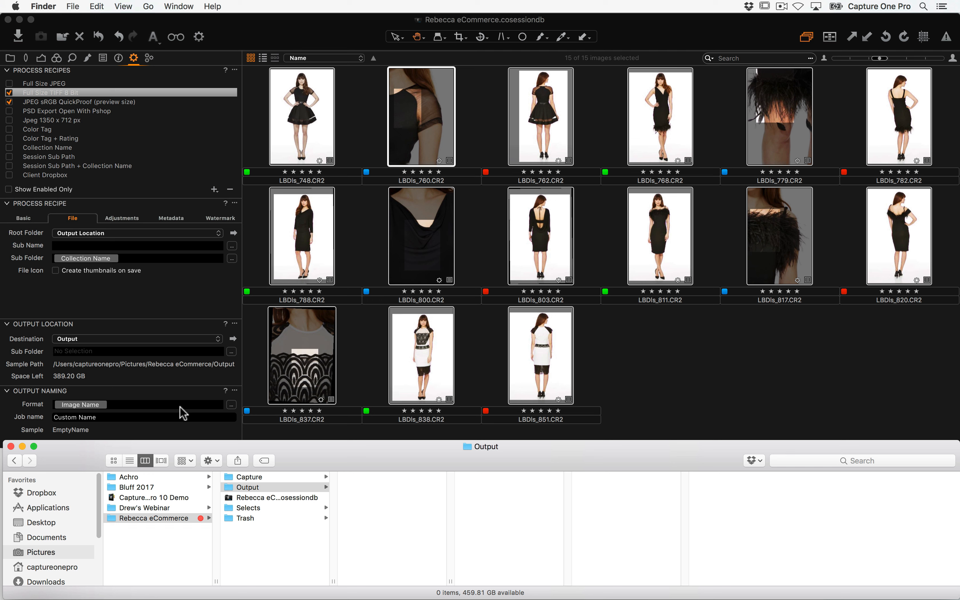
Process all images of the All Finals album with both enabled recipes and open the resulting All Finals folder in Finder
left_click(666, 388)
key("super+a")
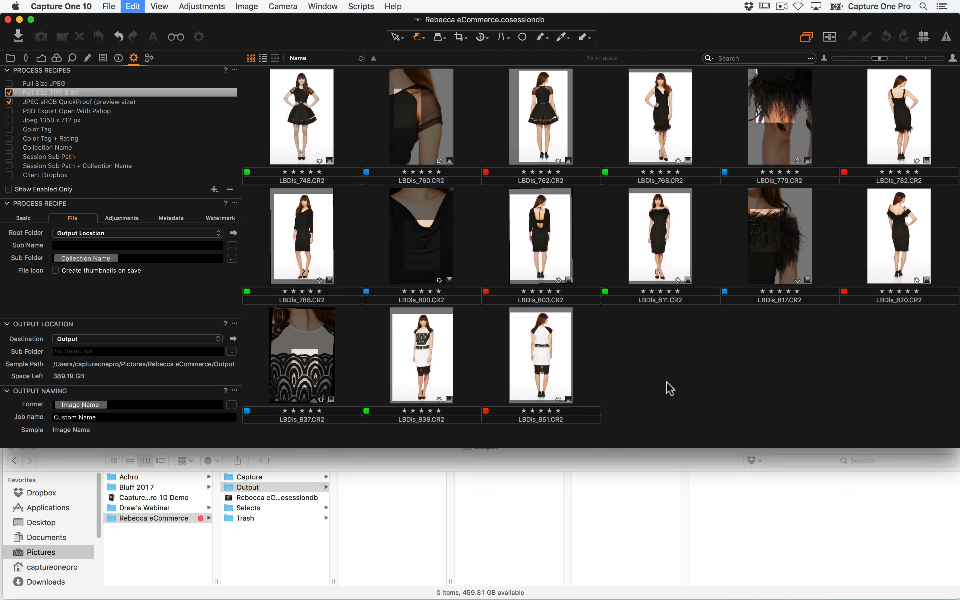
key("super+d")
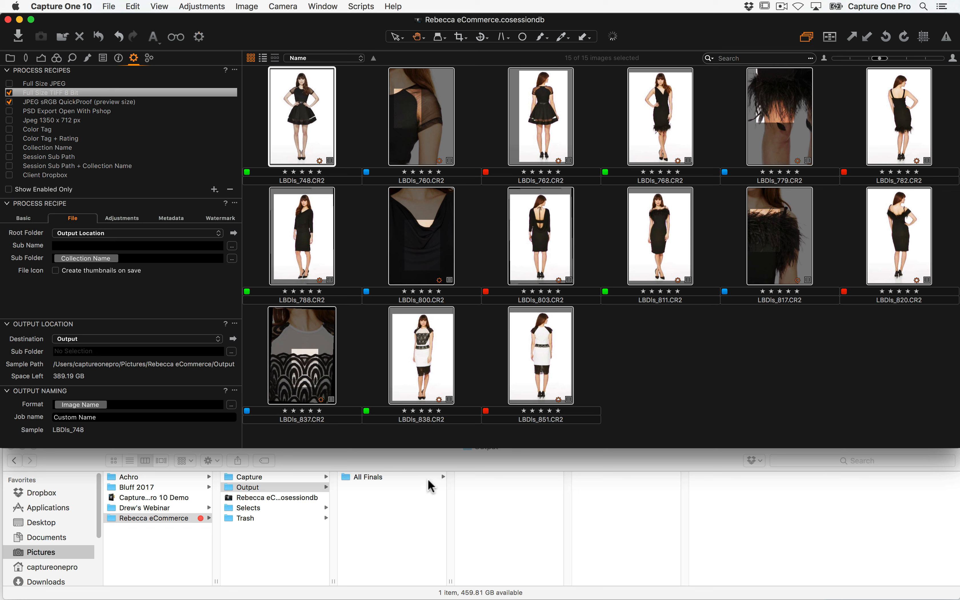
left_click(379, 483)
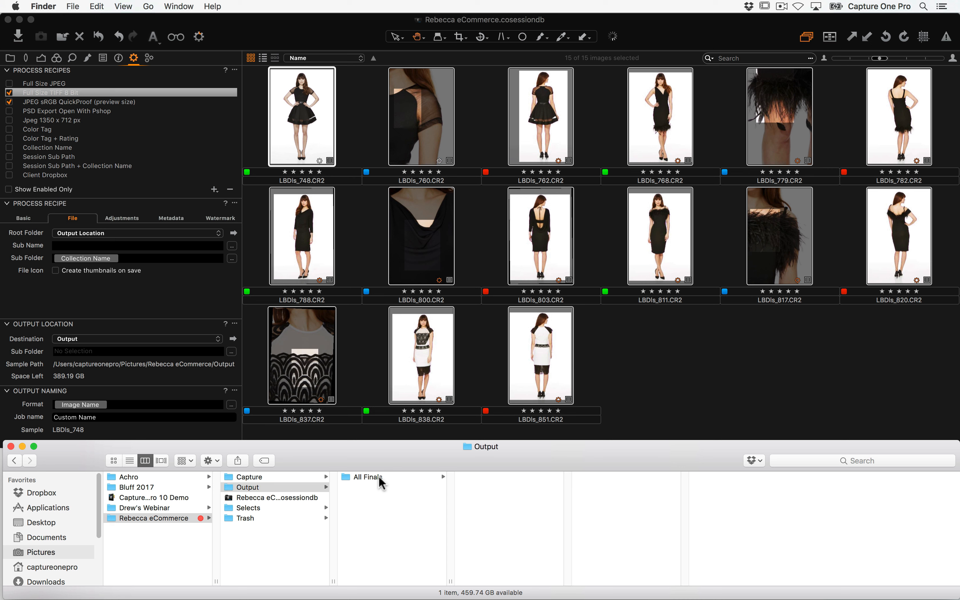
left_click(379, 477)
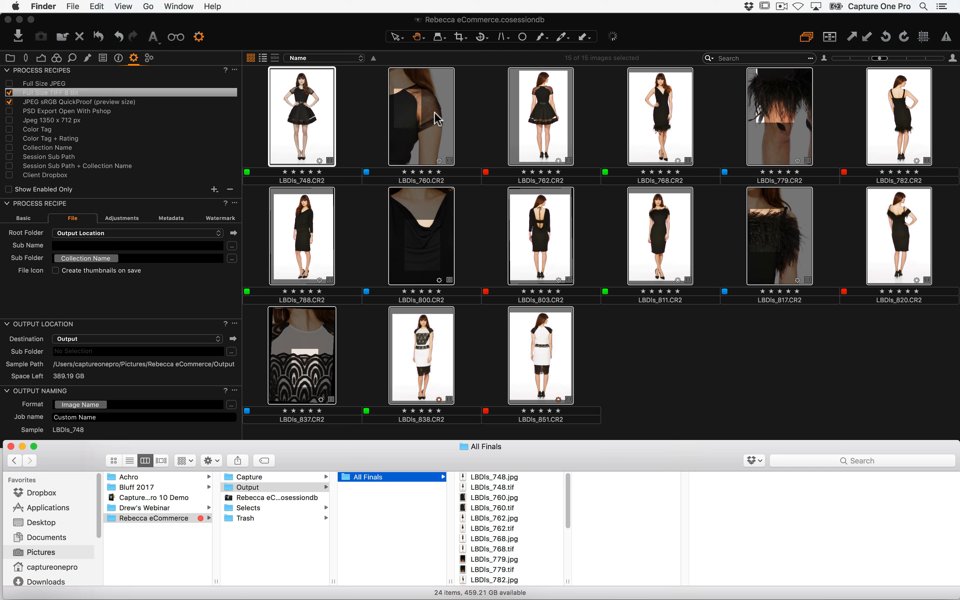
Stop the processing batch in Capture One, remove the remaining LBDls_851.CR2 TIFF job, and start the queue again
left_click(150, 58)
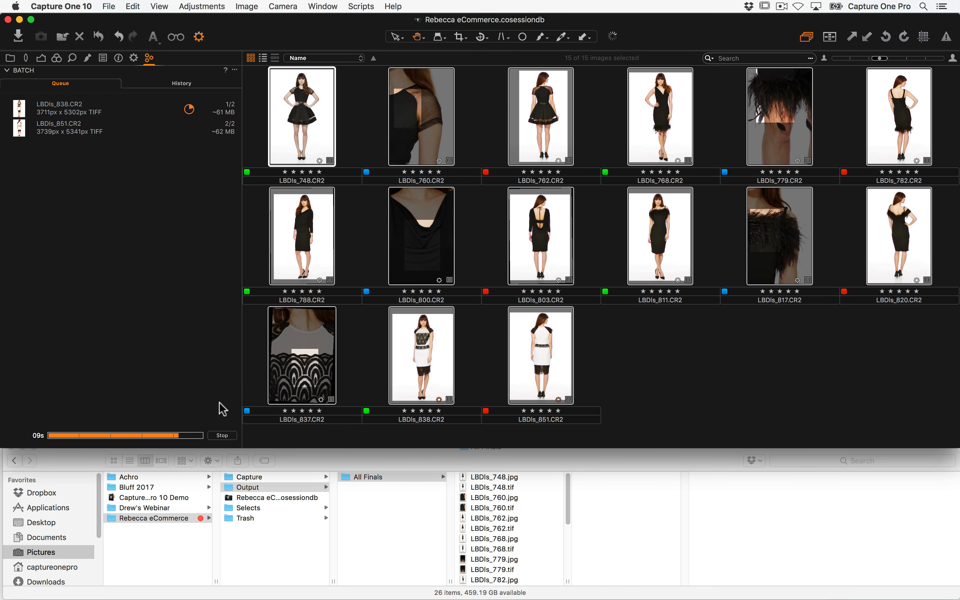
left_click(228, 435)
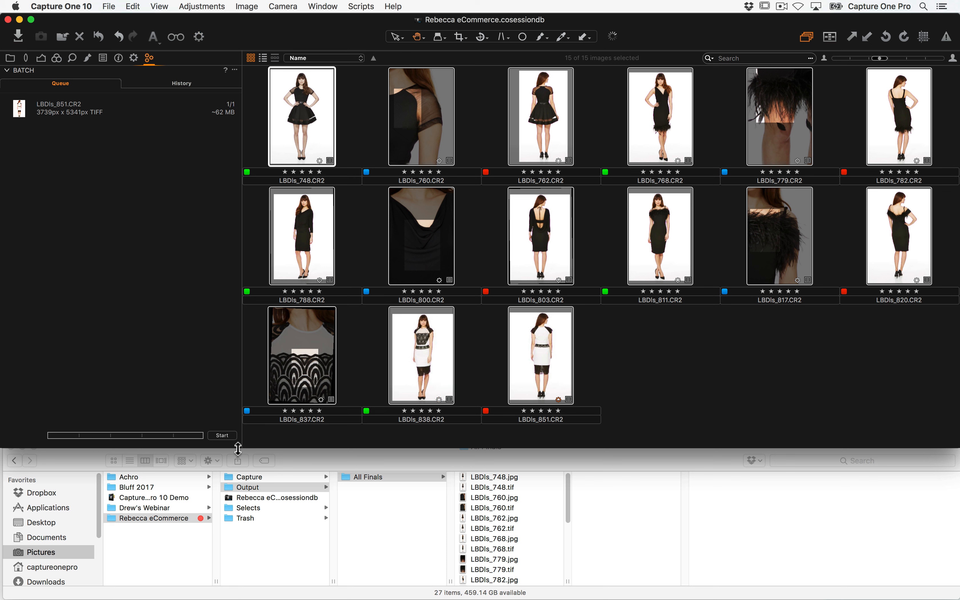
left_click(77, 110)
key("BackSpace")
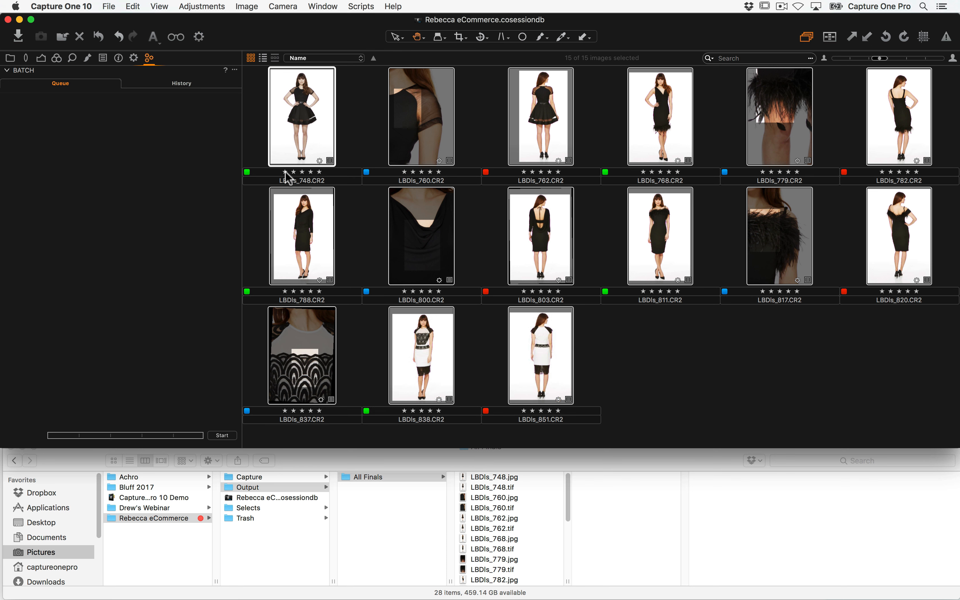
left_click(226, 435)
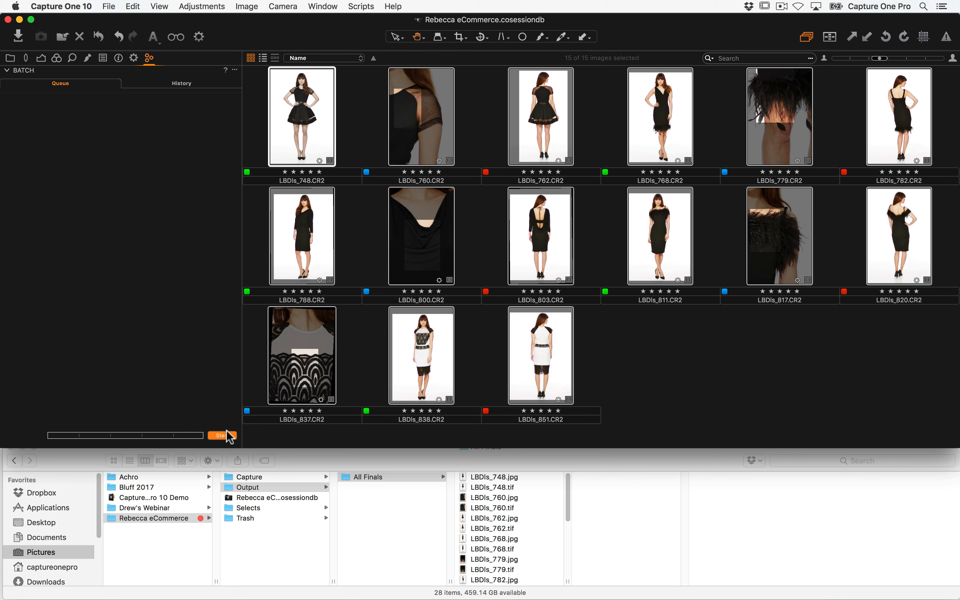
Return to the process recipes and delete the All Finals folder from the Output folder in Finder
left_click(134, 58)
left_click(403, 516)
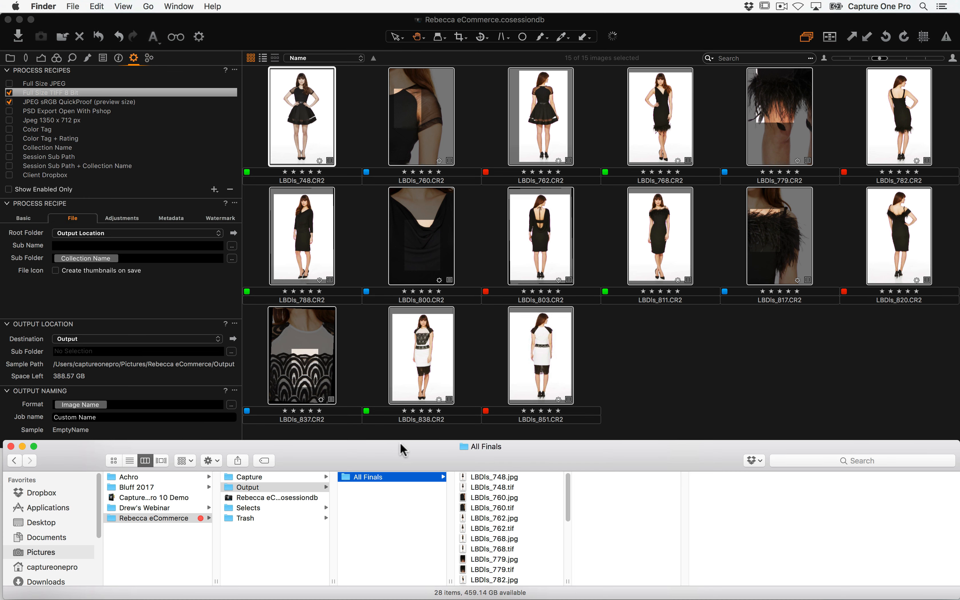
key("super+BackSpace")
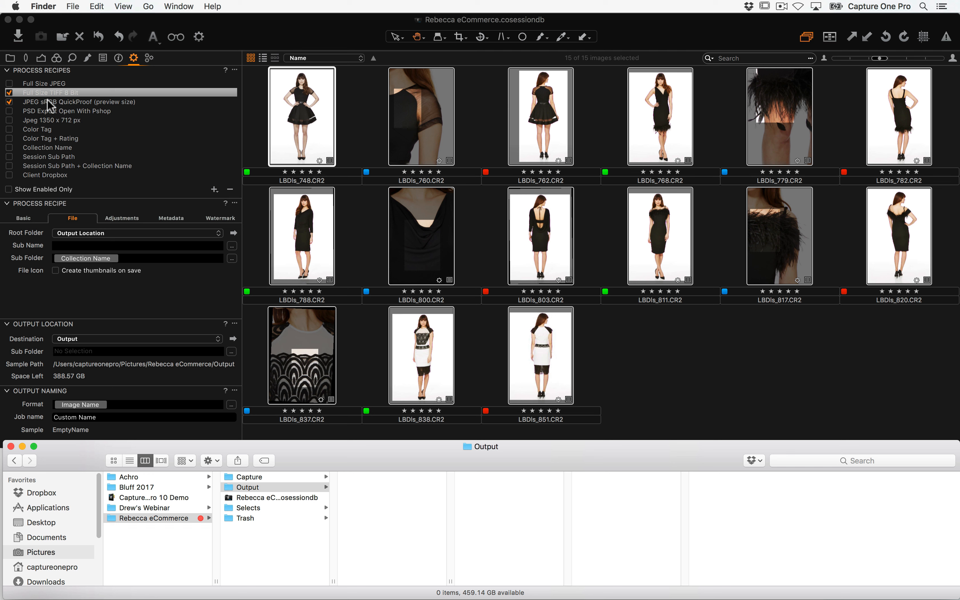
Set the Output Location sub folder to the Recipe Name token, keeping both the TIFF and JPEG recipes enabled
left_click(80, 353)
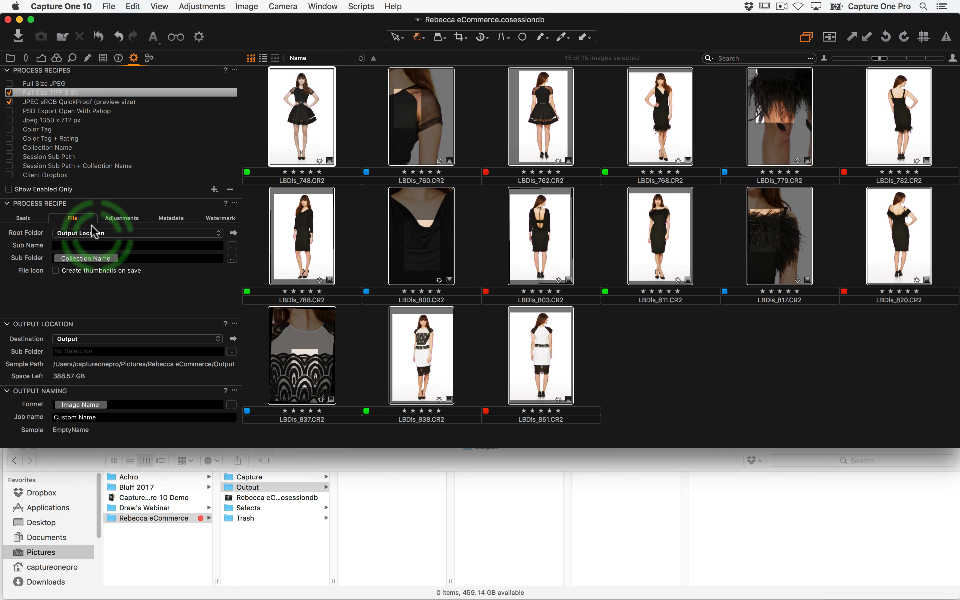
left_click(51, 94)
left_click(49, 104)
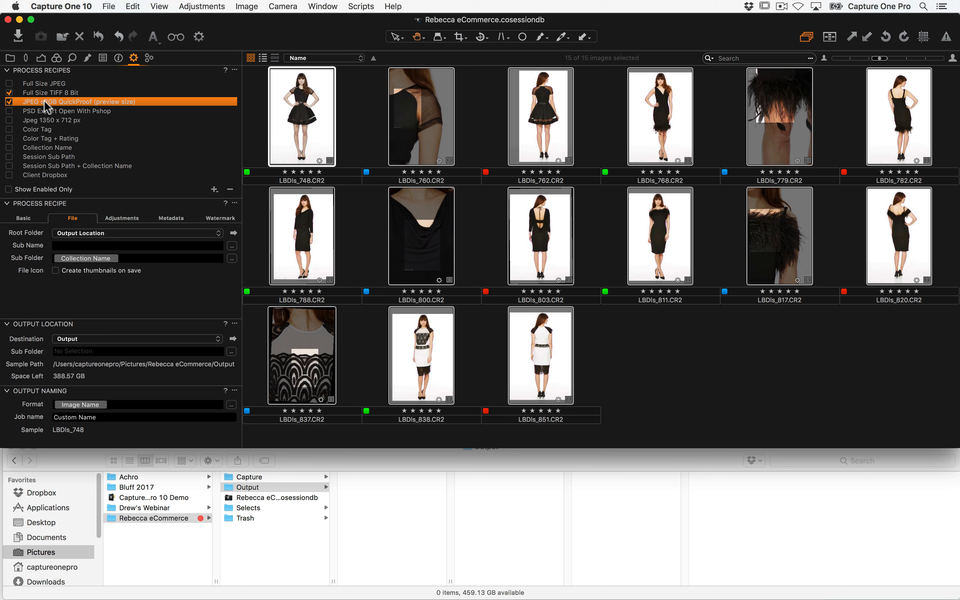
left_click(69, 350)
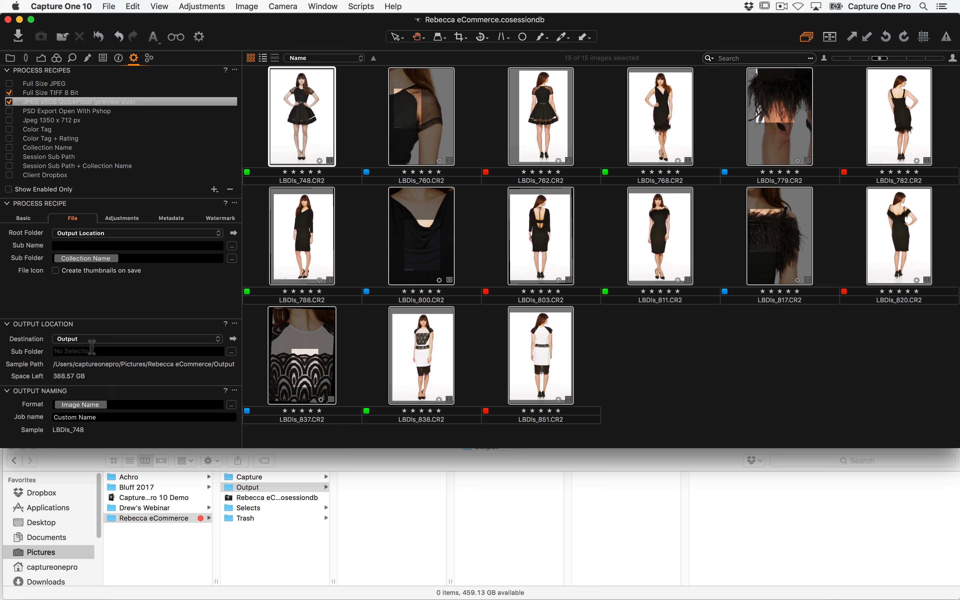
type("Re")
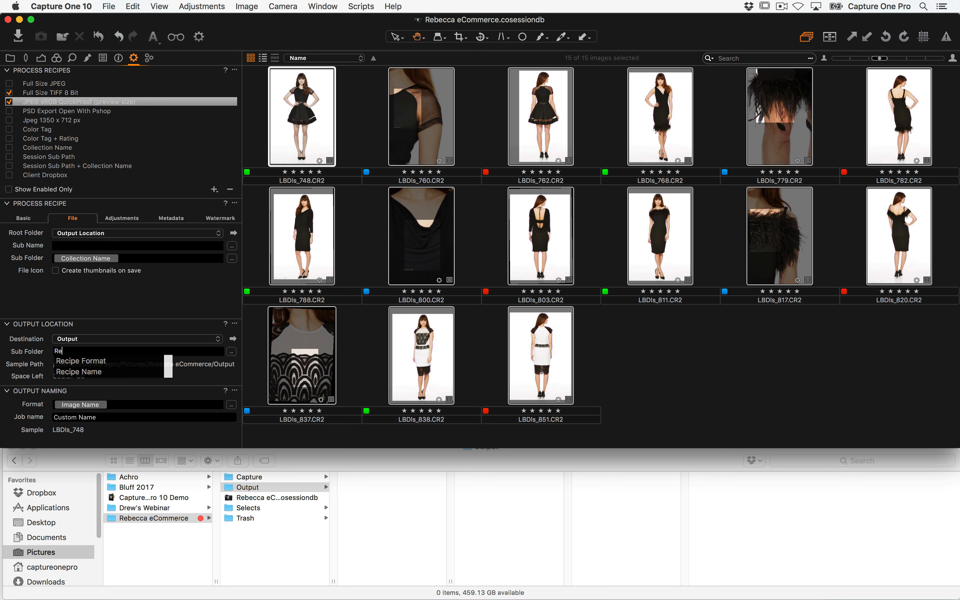
type("cipe")
key("Down")
key("Down")
key("Return")
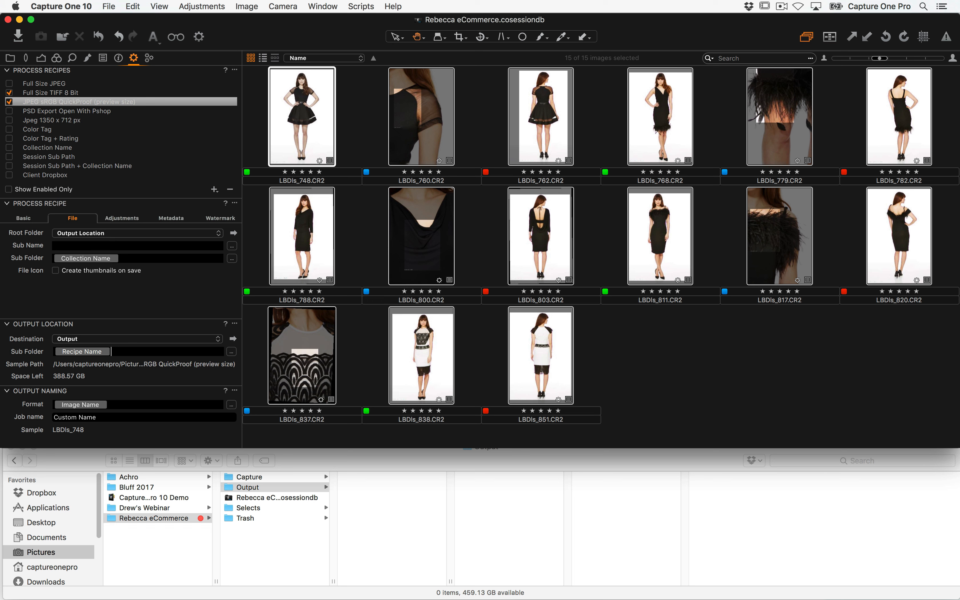
left_click(42, 99)
Process all images of the Final Fronts session album with both enabled recipes
left_click(10, 58)
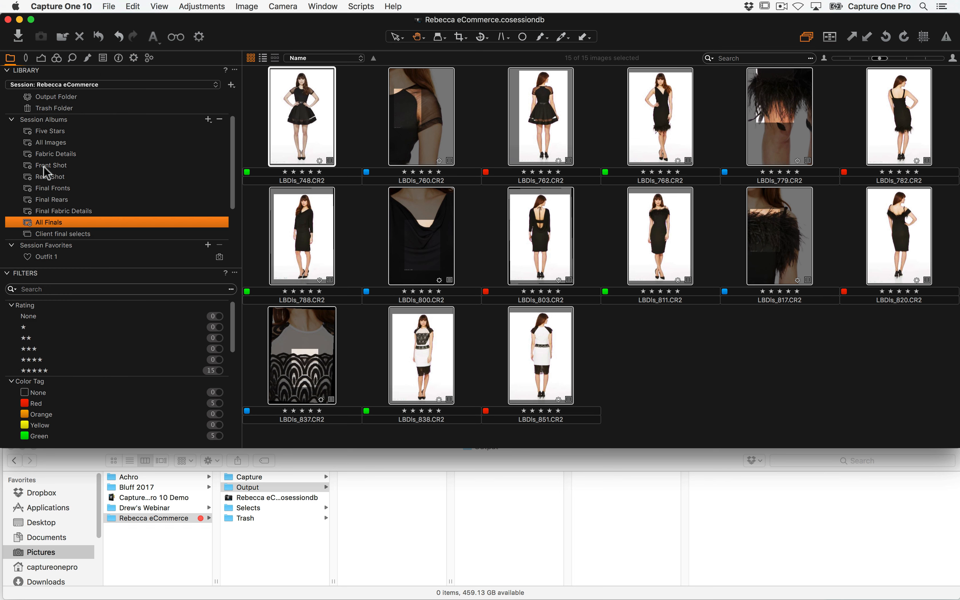
left_click(72, 188)
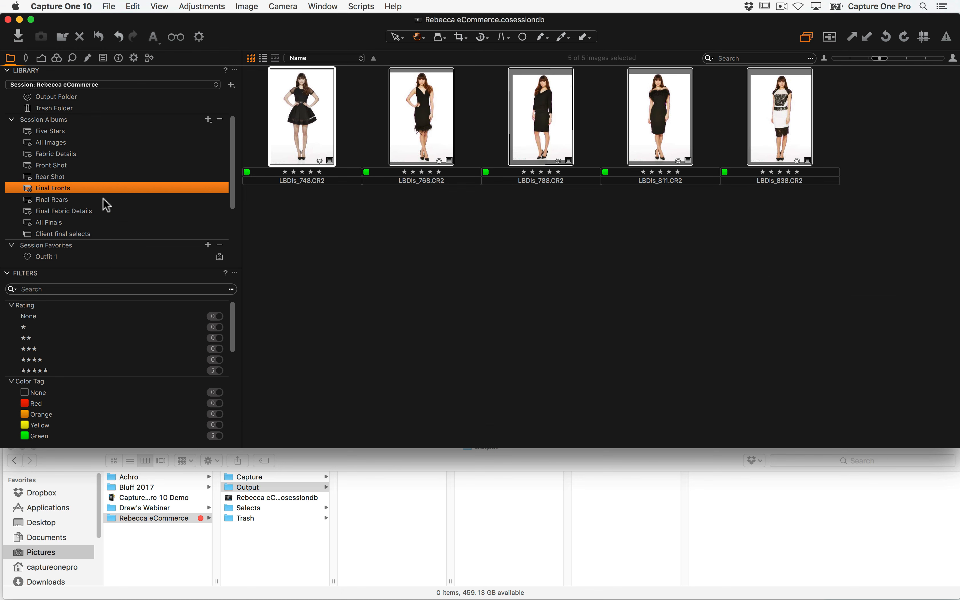
key("super+a")
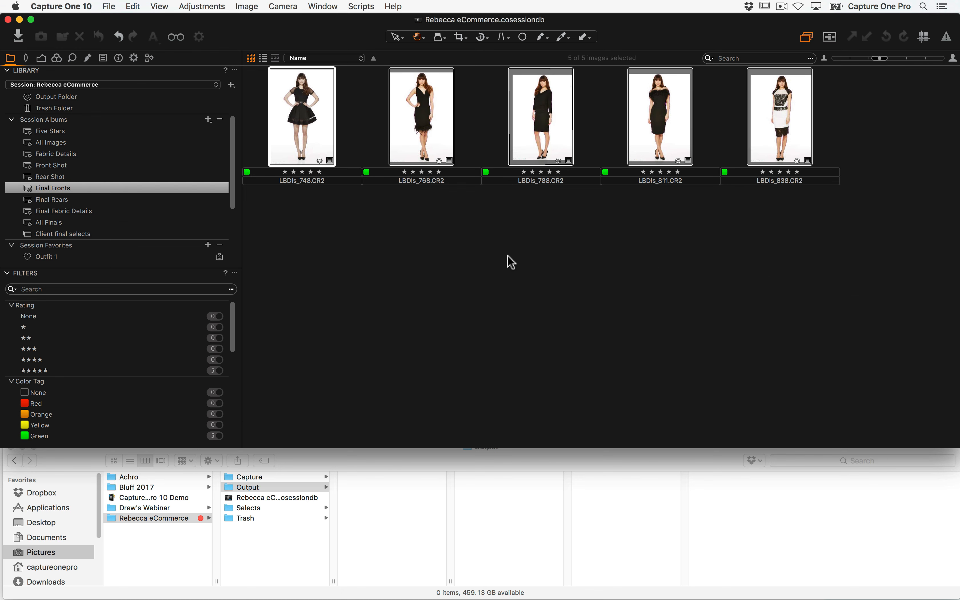
key("super+d")
Process all images of the Final Rears and Final Fabric Details albums and return to the process recipes
left_click(81, 200)
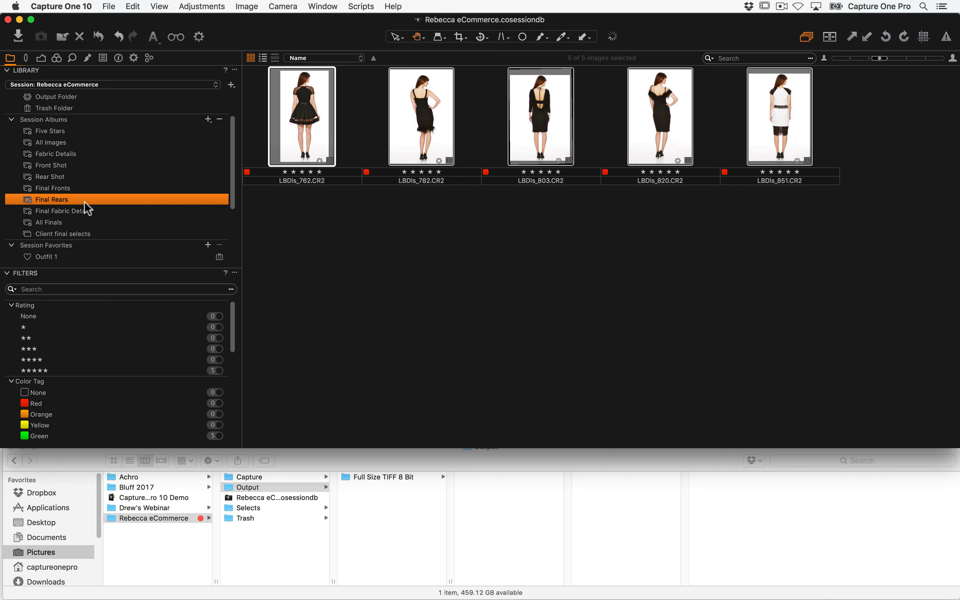
key("super+a")
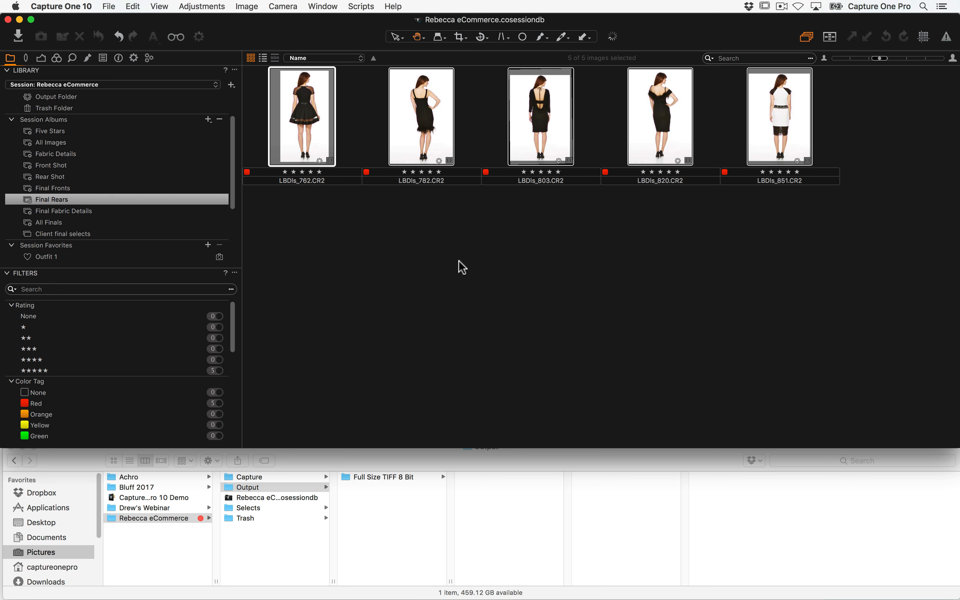
left_click(81, 210)
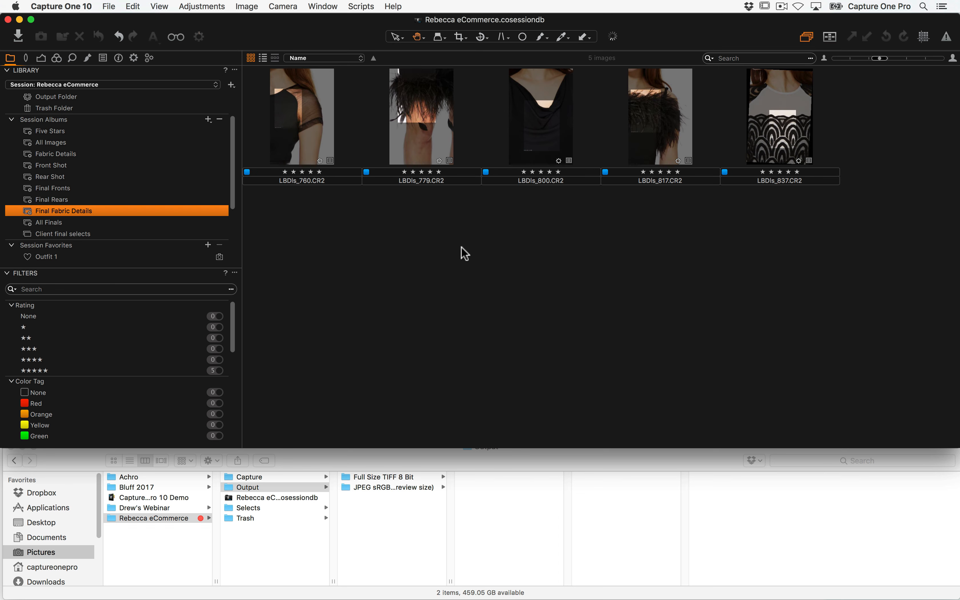
left_click(478, 255)
key("super+a")
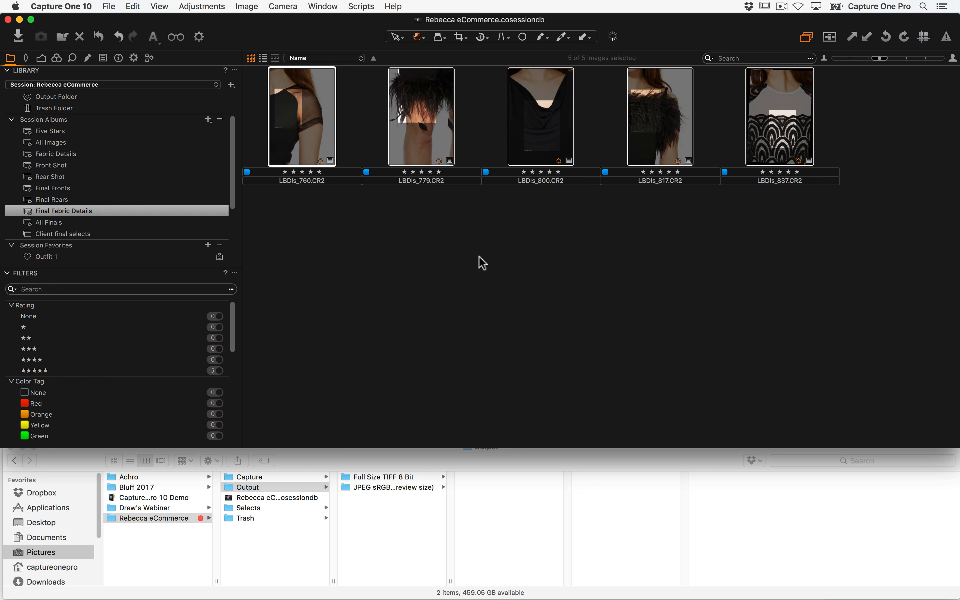
left_click(134, 58)
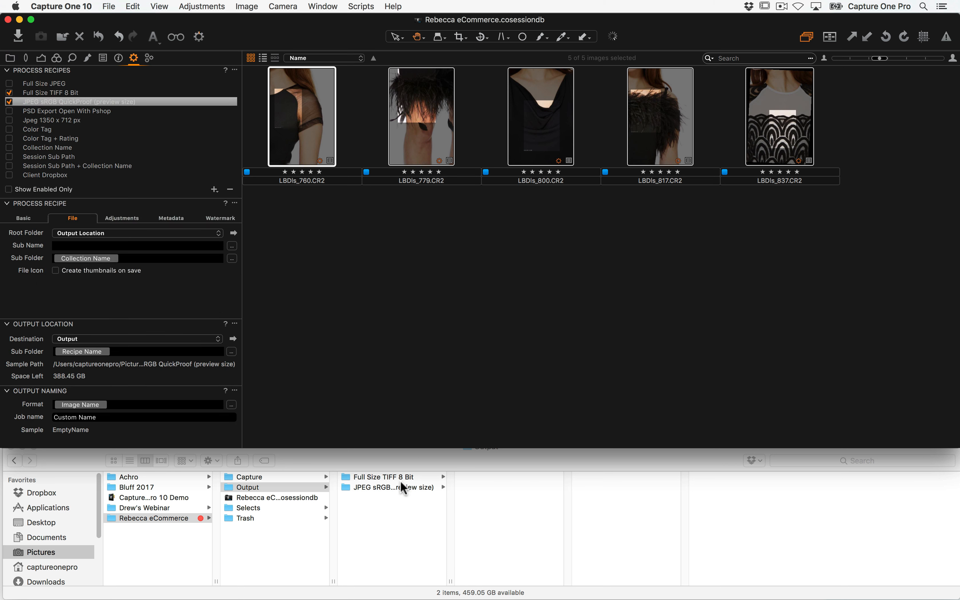
Examine in Finder how the Full Size TIFF 8 Bit and JPEG sRGB QuickProof folders are divided into album subfolders and files
left_click(383, 476)
left_click(387, 475)
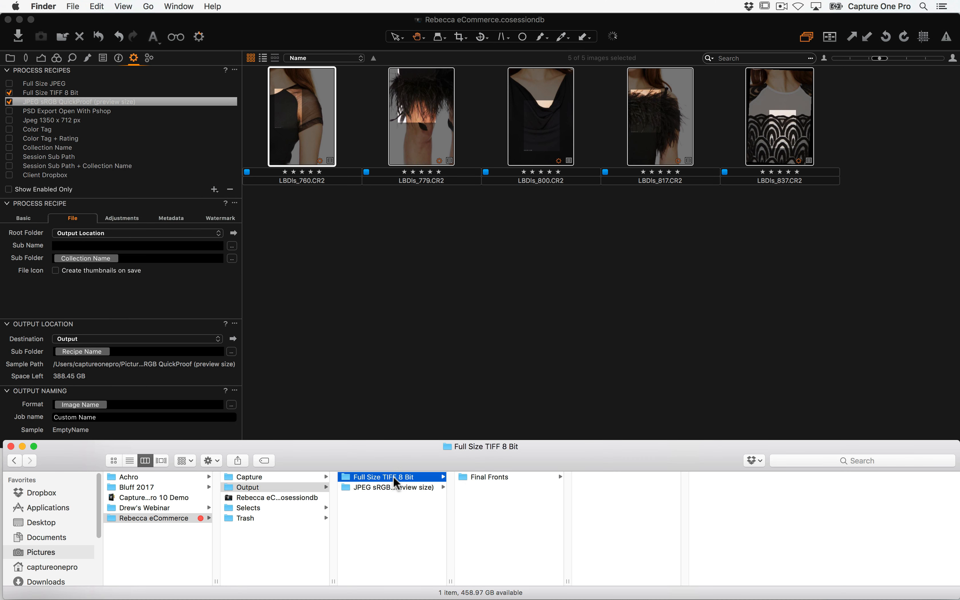
left_click(496, 476)
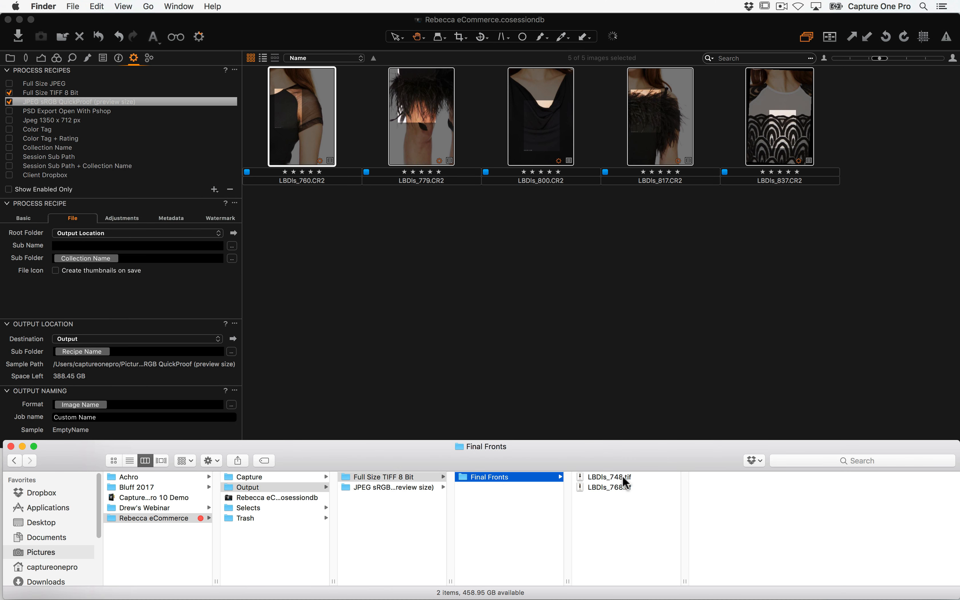
left_click(393, 486)
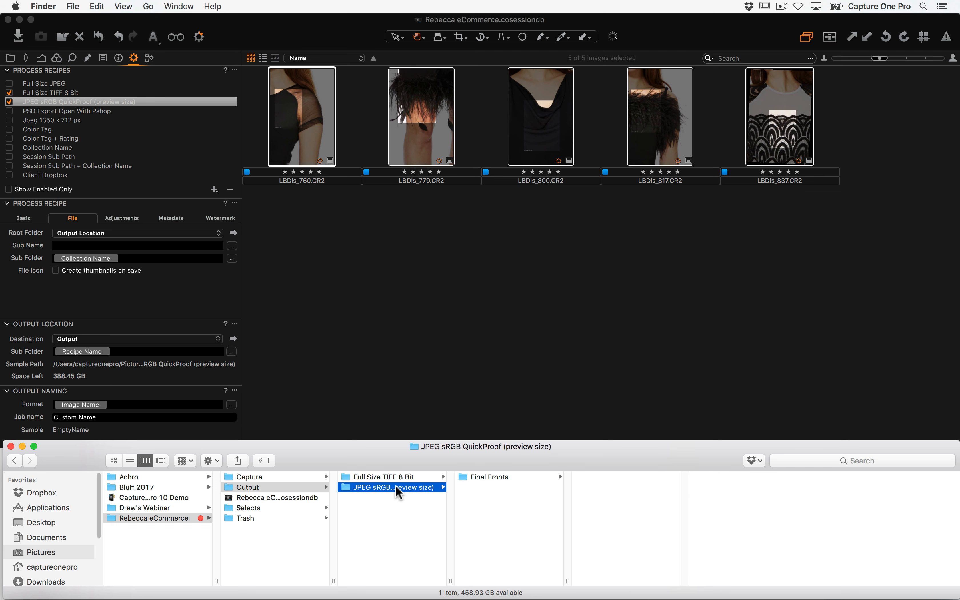
left_click(509, 477)
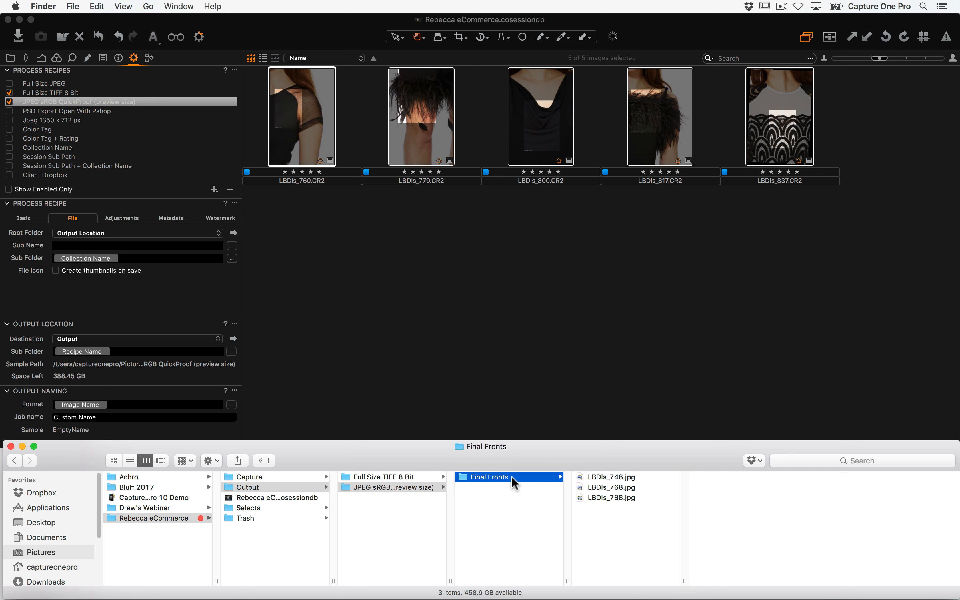
left_click(398, 477)
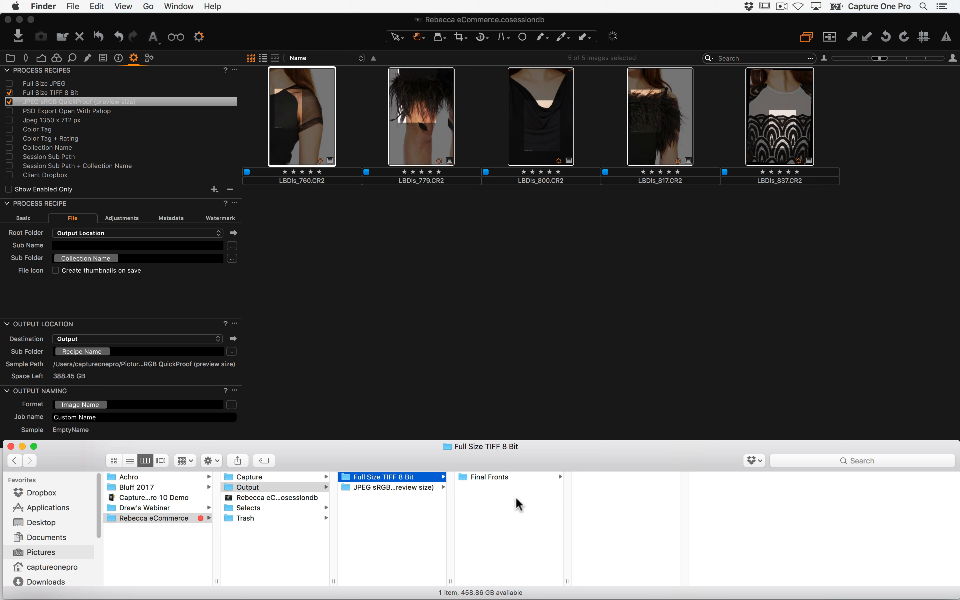
left_click(498, 488)
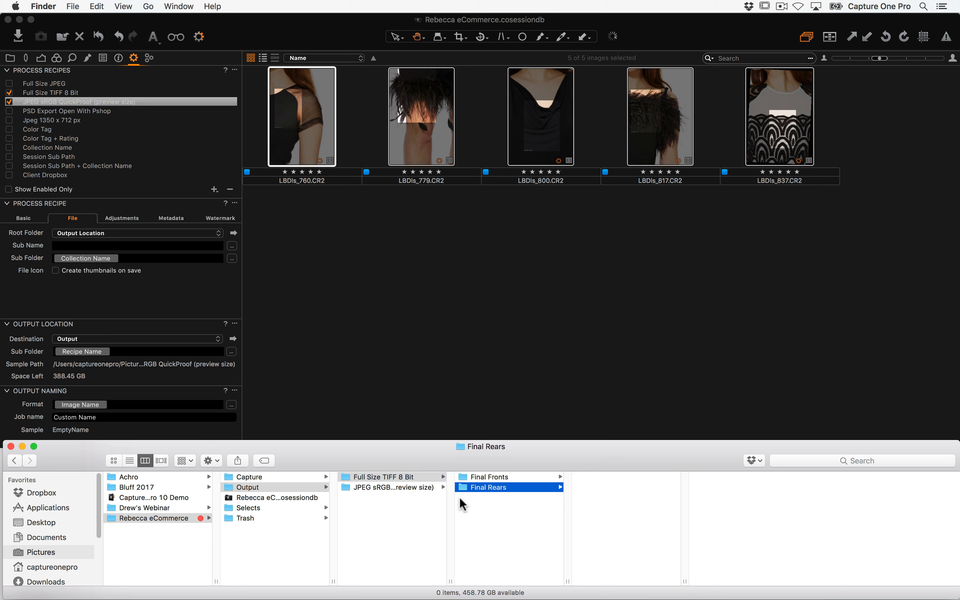
left_click(425, 487)
left_click(476, 478)
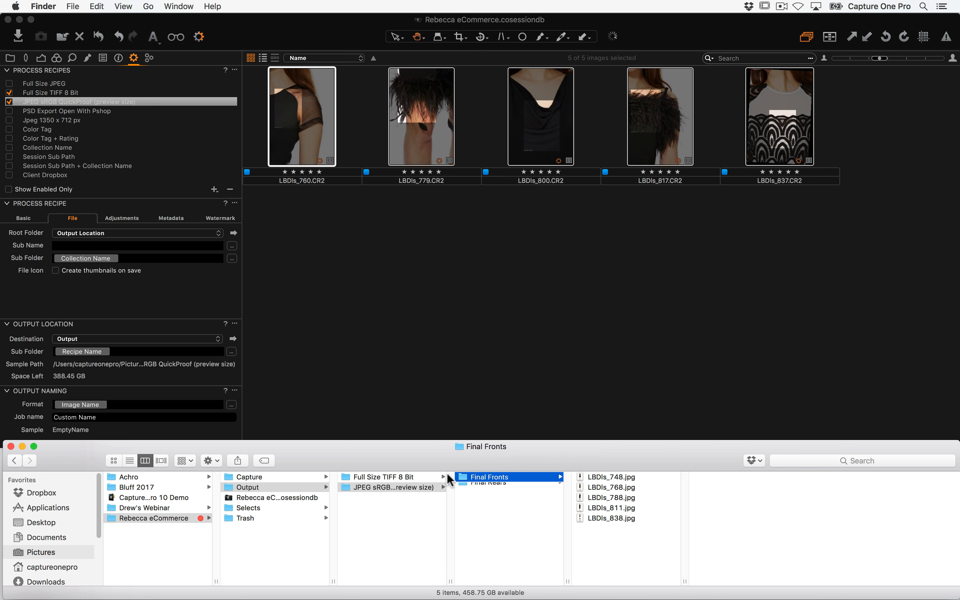
left_click(490, 486)
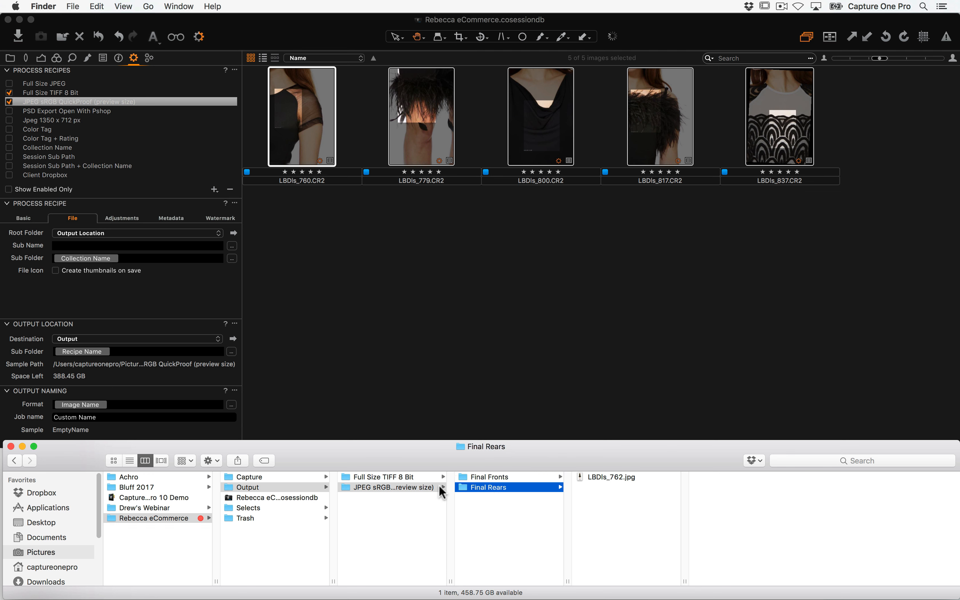
left_click(401, 477)
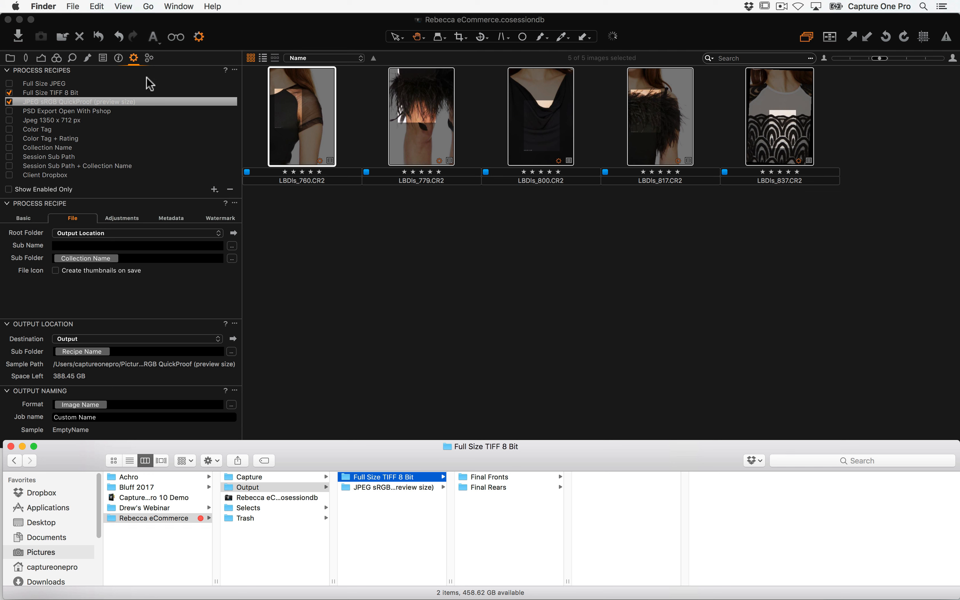
Stop the processing batch in Capture One, remove all remaining jobs, restart the queue and return to the process recipes
left_click(147, 59)
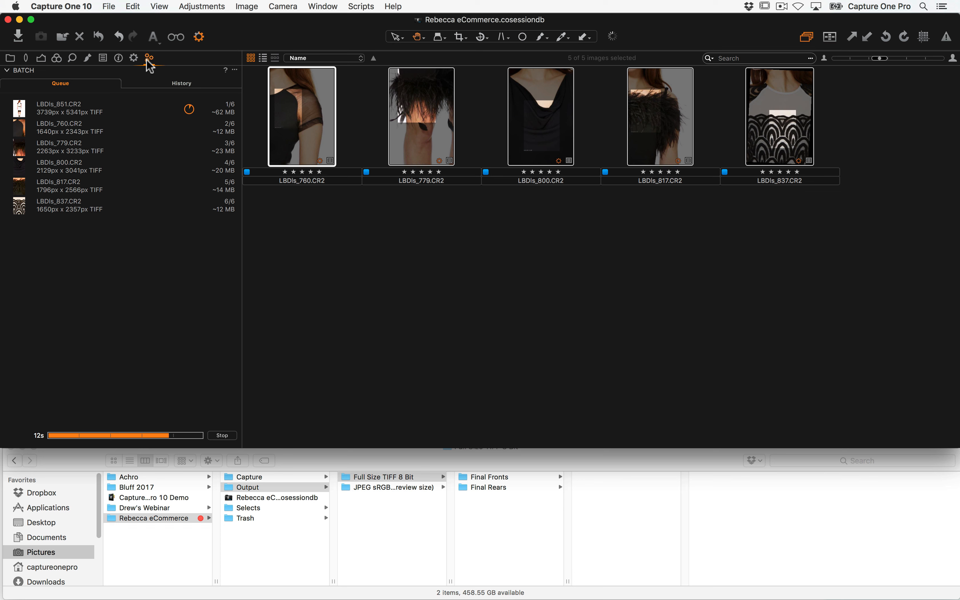
left_click(223, 436)
key("super+a")
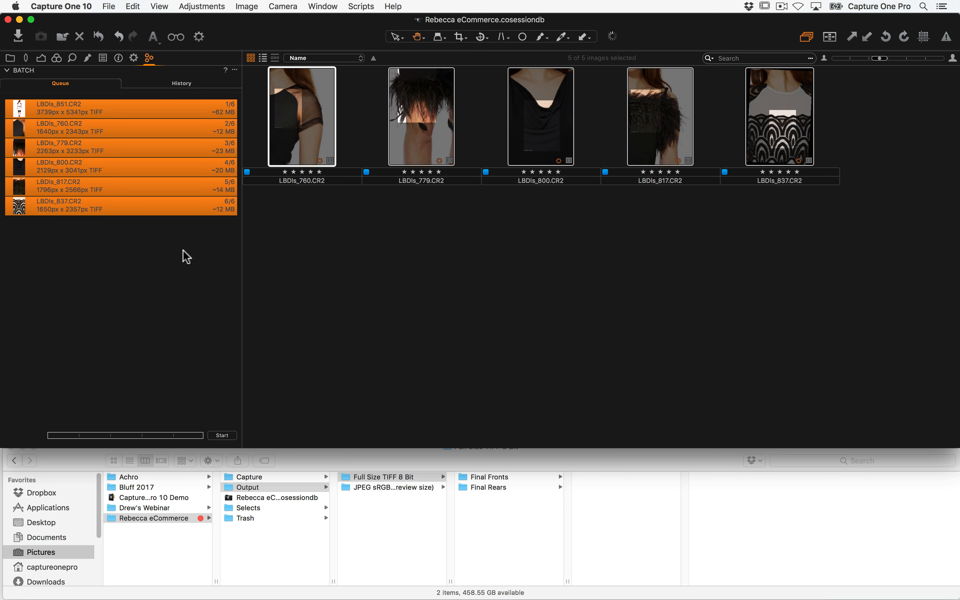
key("Delete")
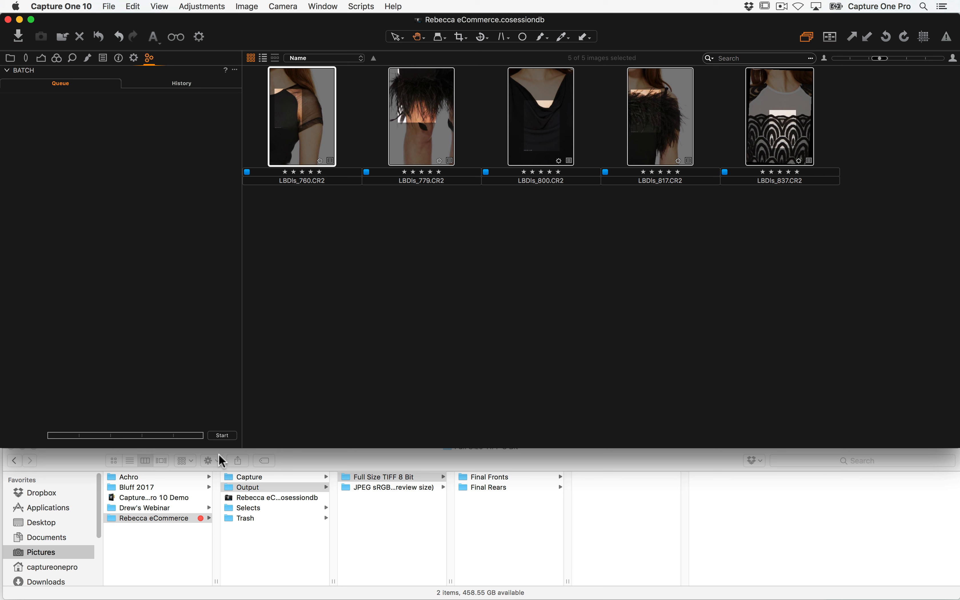
left_click(222, 435)
left_click(133, 58)
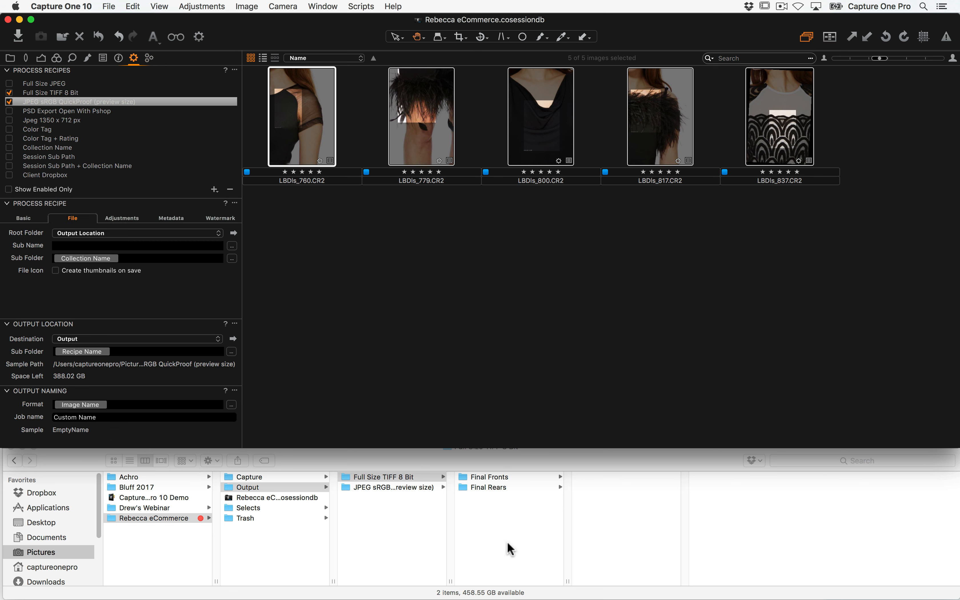
Check the Final Fronts subfolders of both recipes in Finder and delete the two recipe folders from the Output folder
left_click(400, 546)
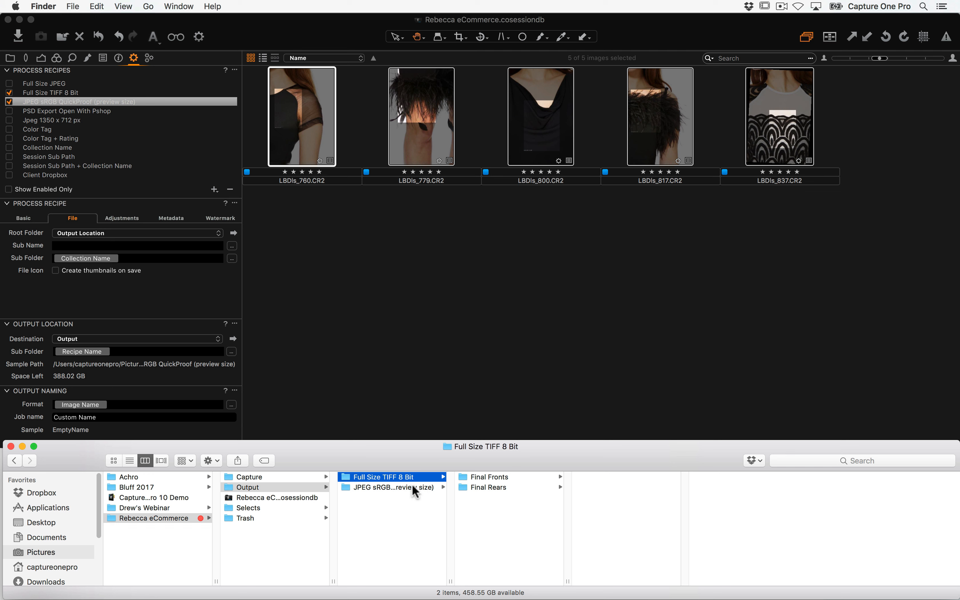
left_click(431, 487)
left_click(499, 476)
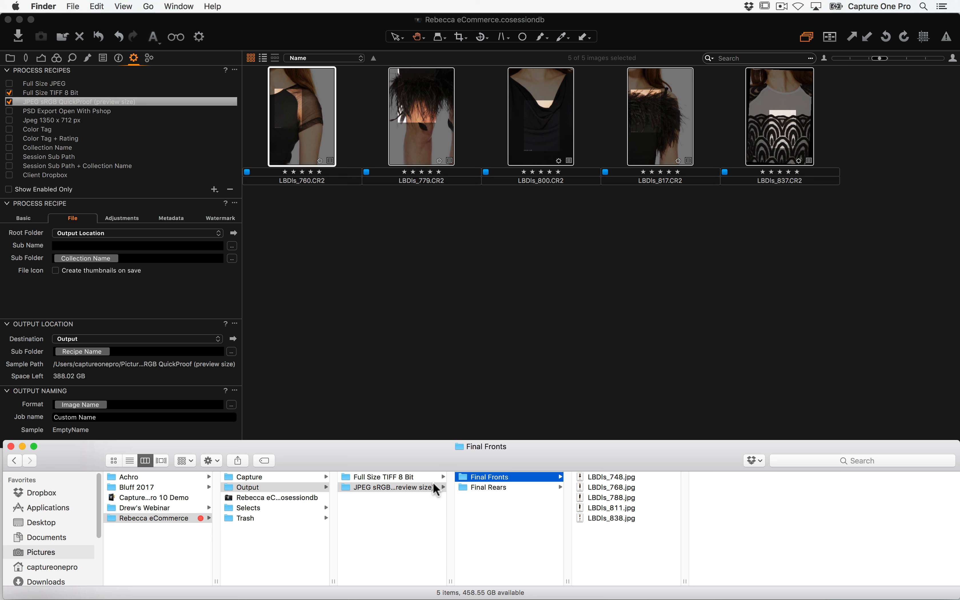
left_click(392, 476)
left_click(513, 477)
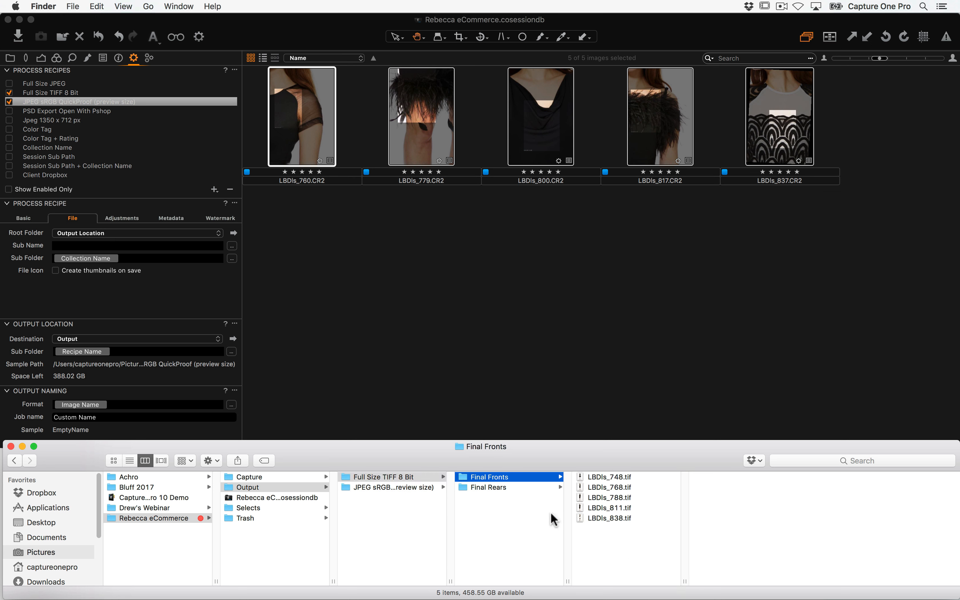
left_click_drag(382, 531, 398, 465)
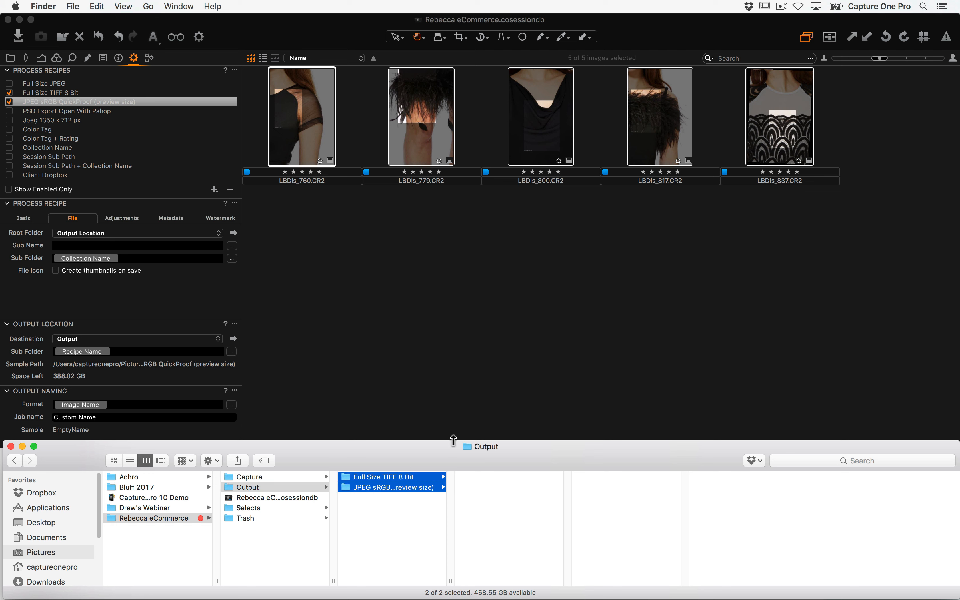
key("super+BackSpace")
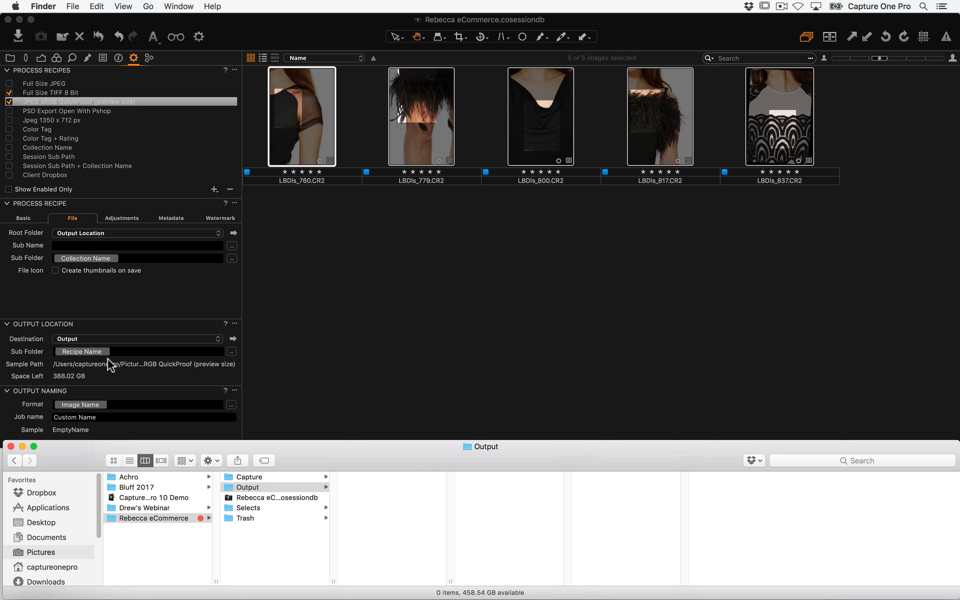
Append an underscore and the Recipe Name token after Image Name in the Output Naming format in Capture One
left_click(129, 406)
type("_")
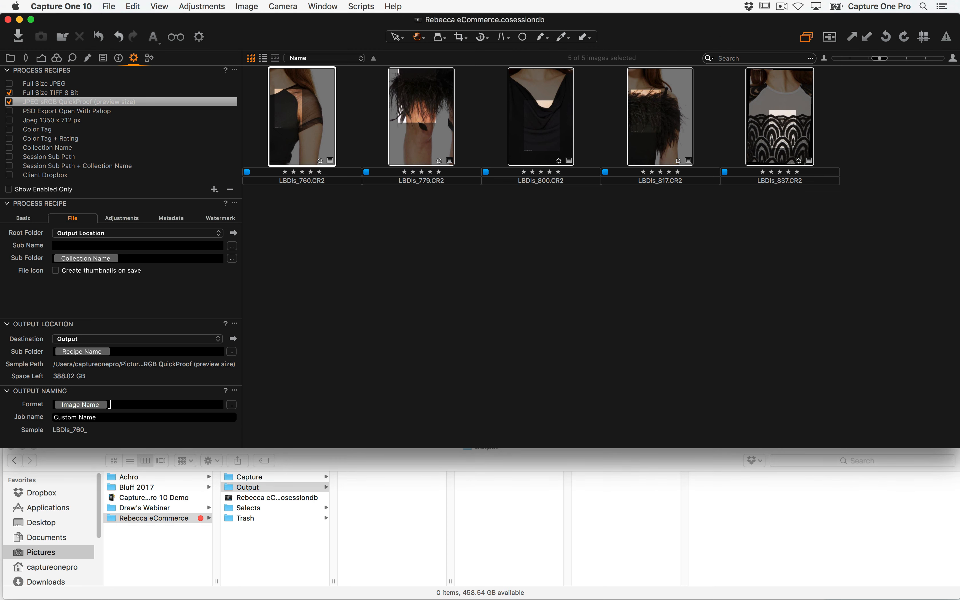
type("re")
key("Down")
key("Down")
key("Return")
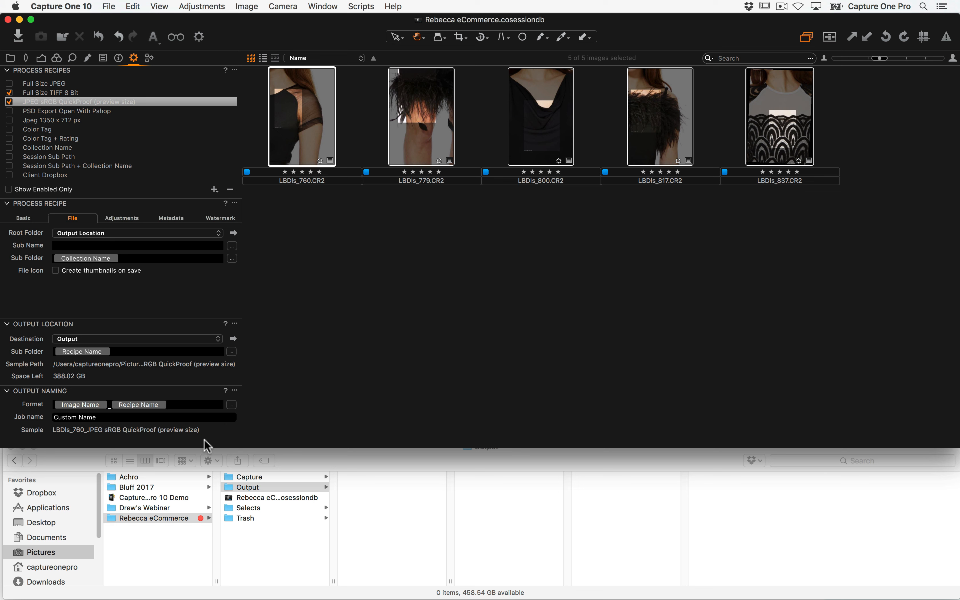
Process all Final Fabric Details images with both enabled recipes and check the names of the resulting TIFF and JPEG files in Finder
left_click(291, 489)
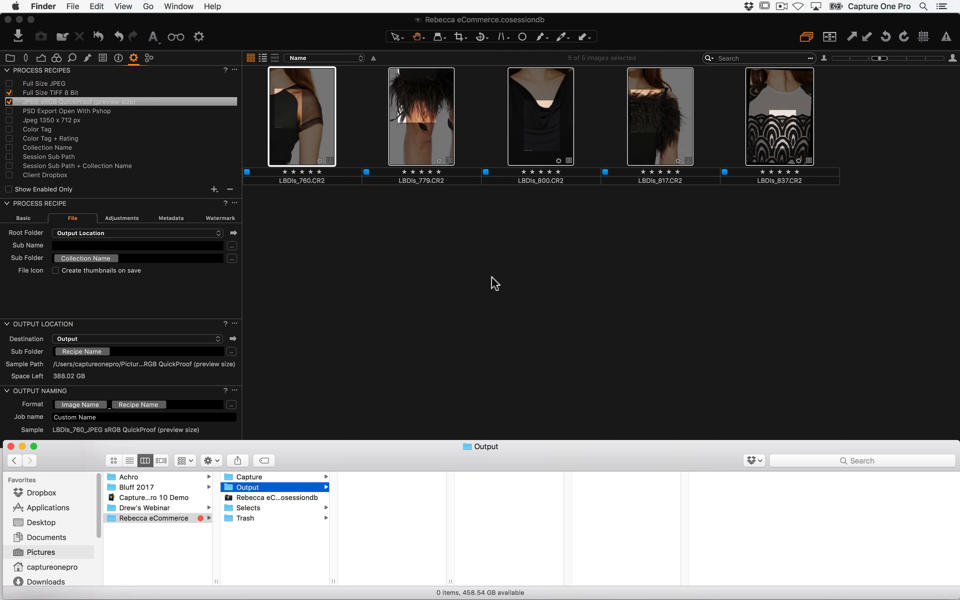
left_click(564, 326)
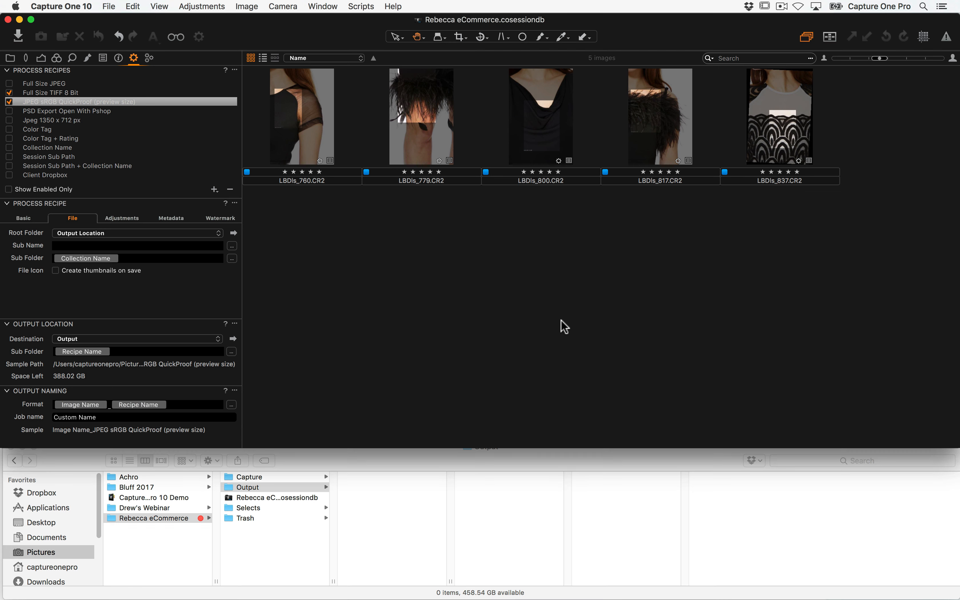
key("super+a")
key("super+d")
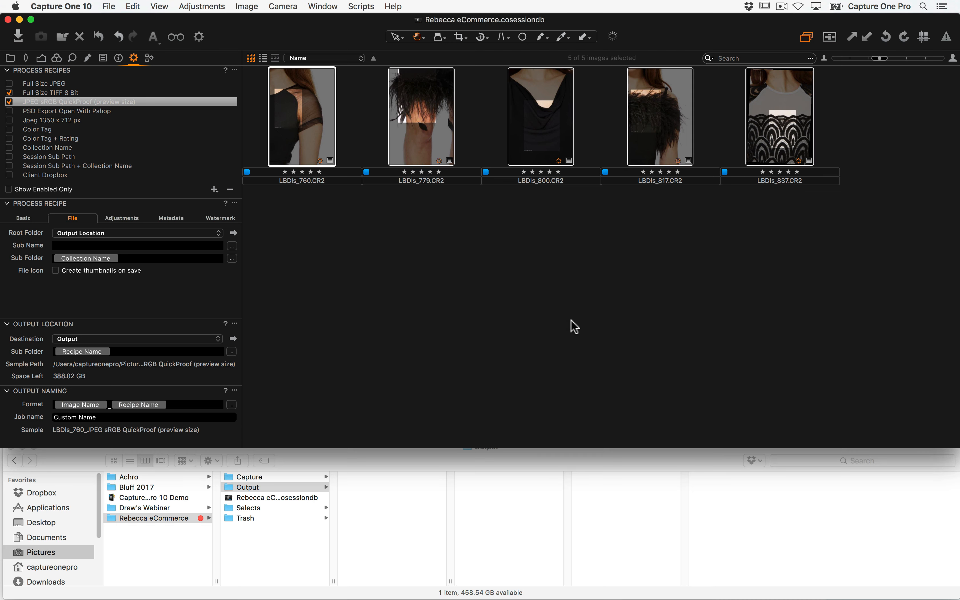
left_click(382, 475)
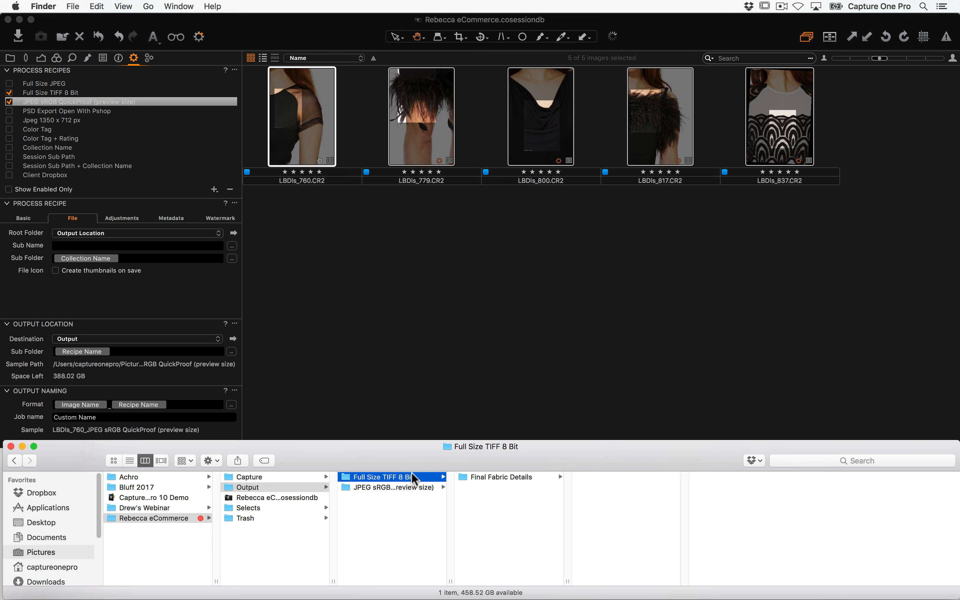
left_click(489, 476)
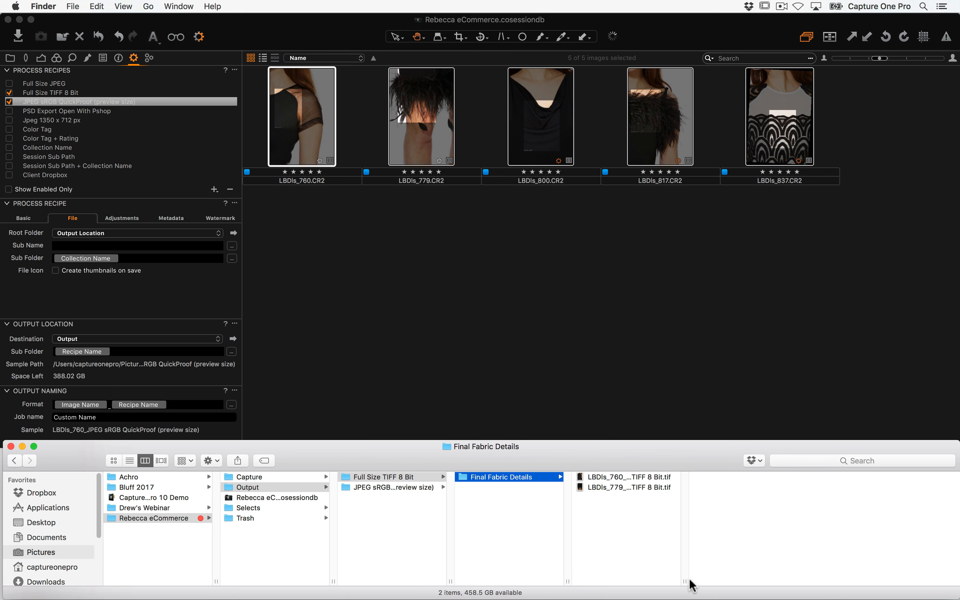
left_click_drag(685, 581, 795, 581)
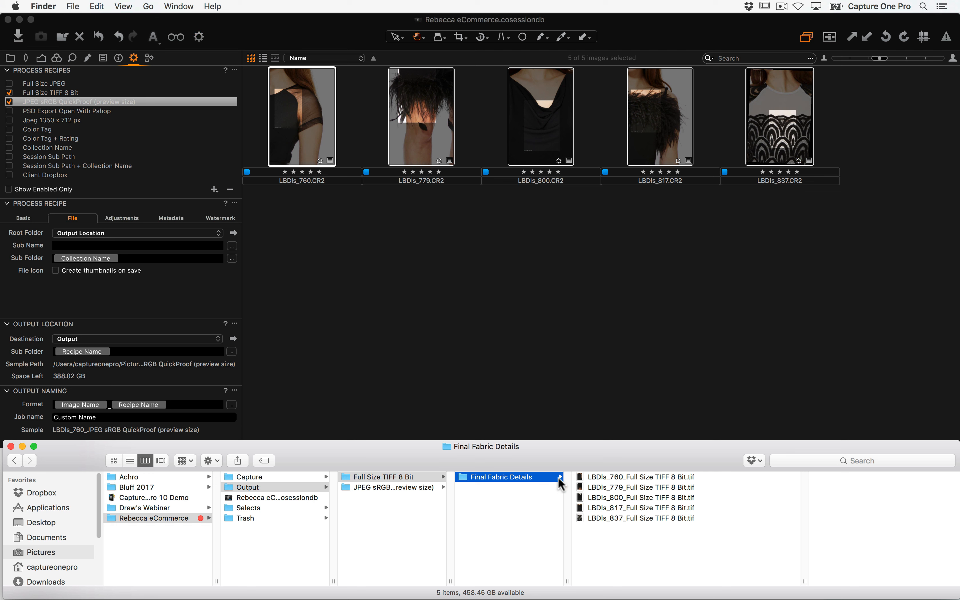
left_click(415, 487)
left_click(496, 478)
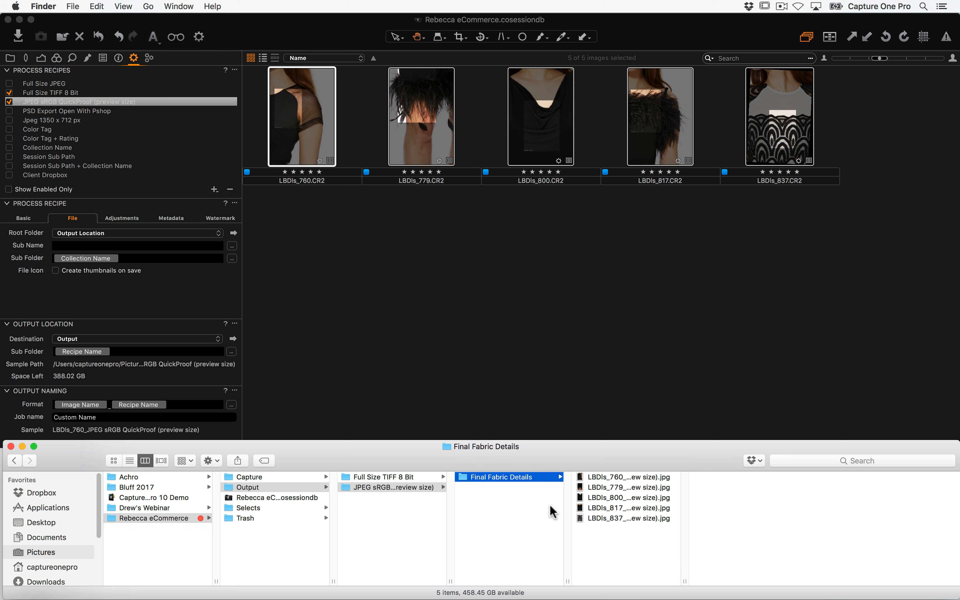
Widen the file name column in Finder, check the JPEG names in Final Fabric Details, and compare the two recipe folders' contents
left_click(628, 477)
left_click_drag(685, 582, 734, 574)
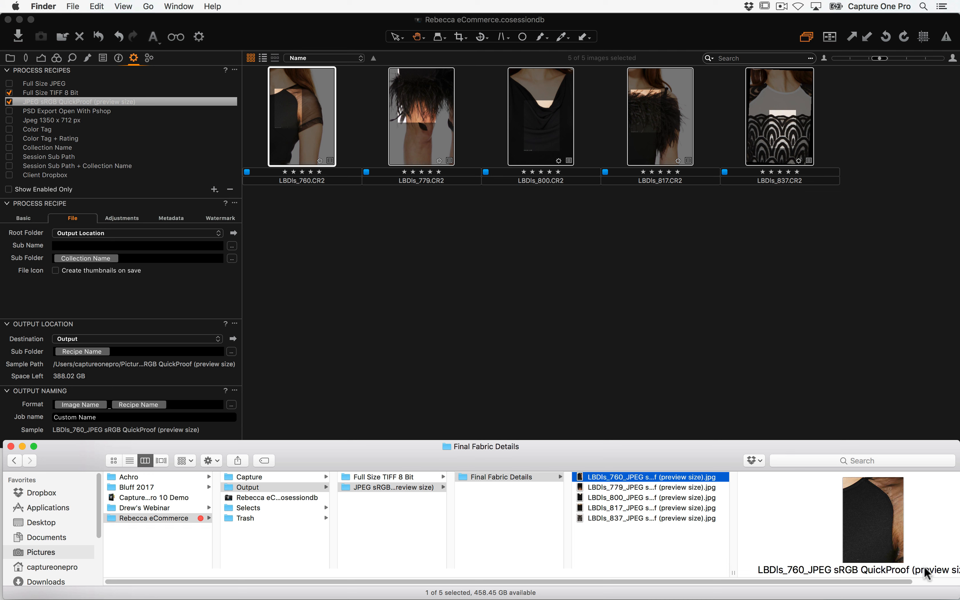
left_click_drag(677, 476, 701, 517)
left_click(384, 485)
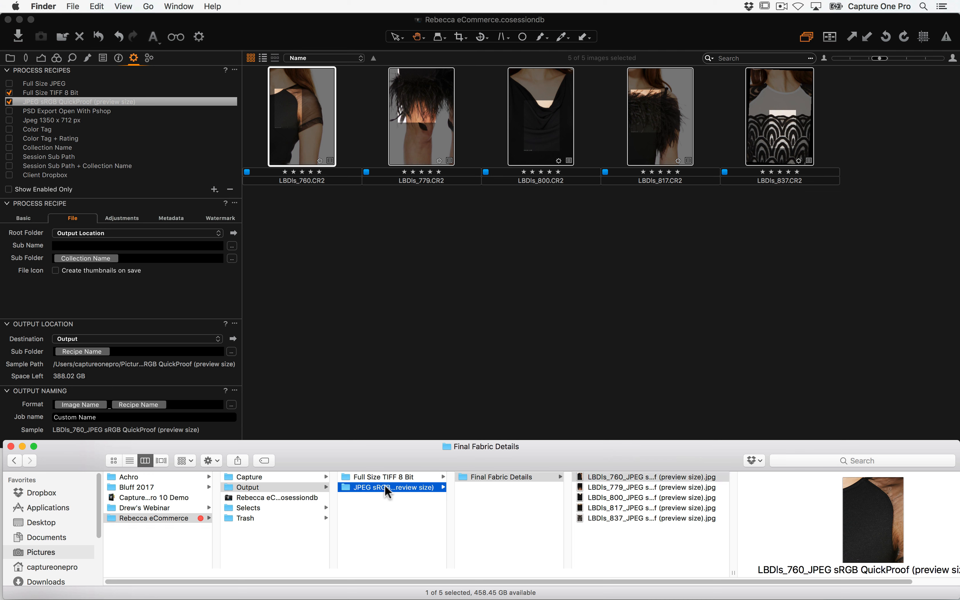
left_click(349, 489)
mouse_move(348, 487)
left_mouse_down()
mouse_move(379, 522)
mouse_move(363, 501)
left_mouse_up()
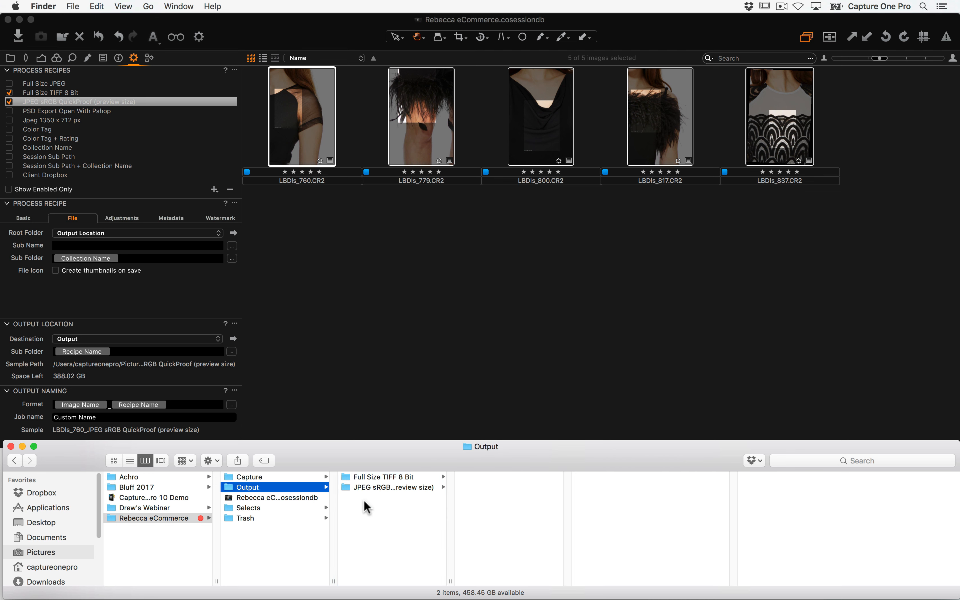
left_click(355, 487)
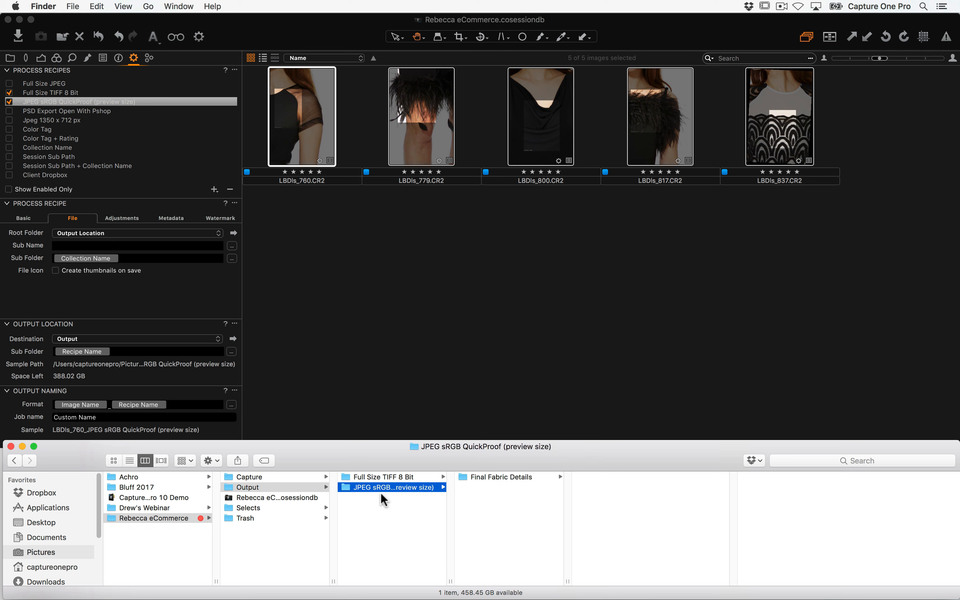
left_click(352, 477)
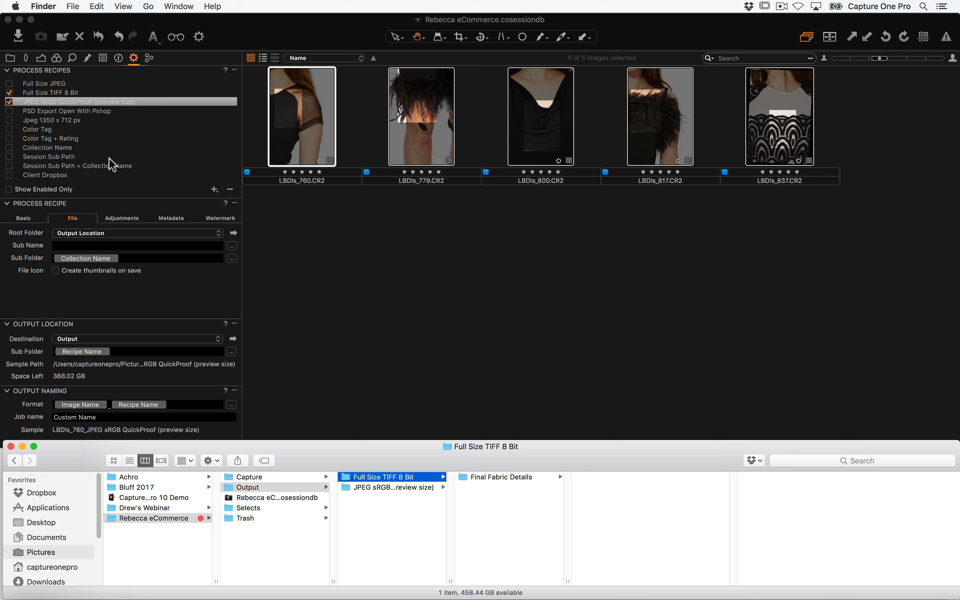
left_click(72, 230)
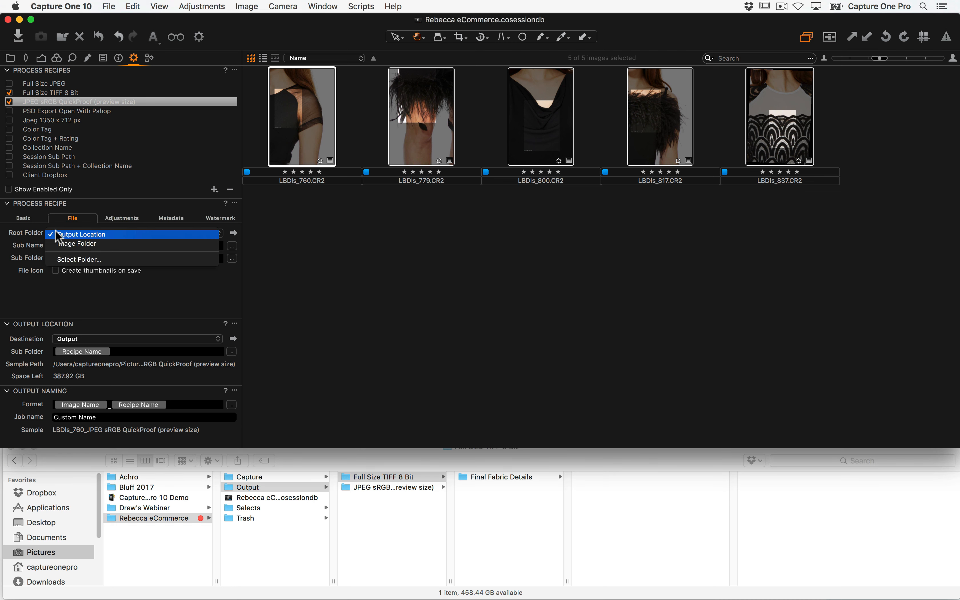
left_click(22, 230)
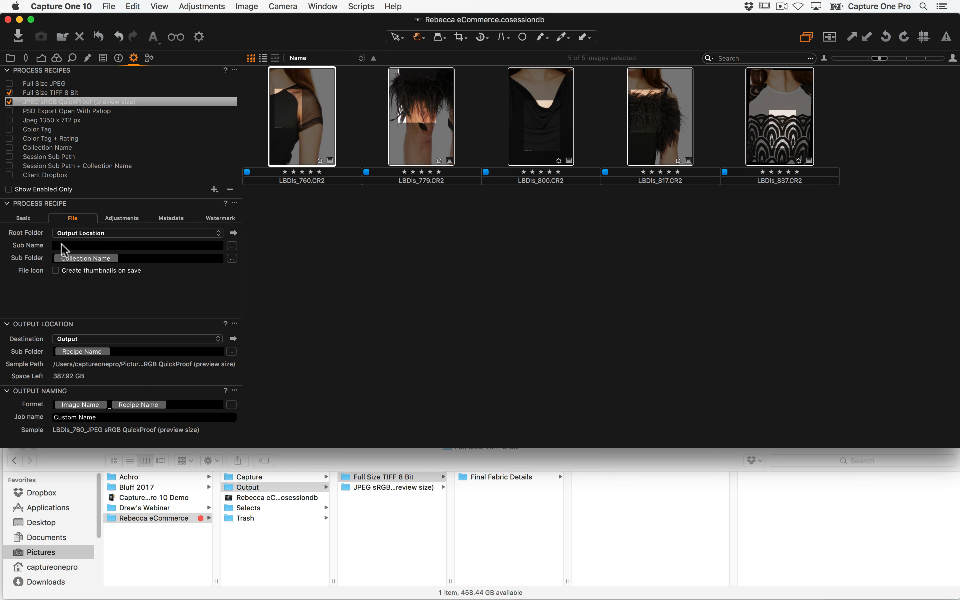
left_click(73, 234)
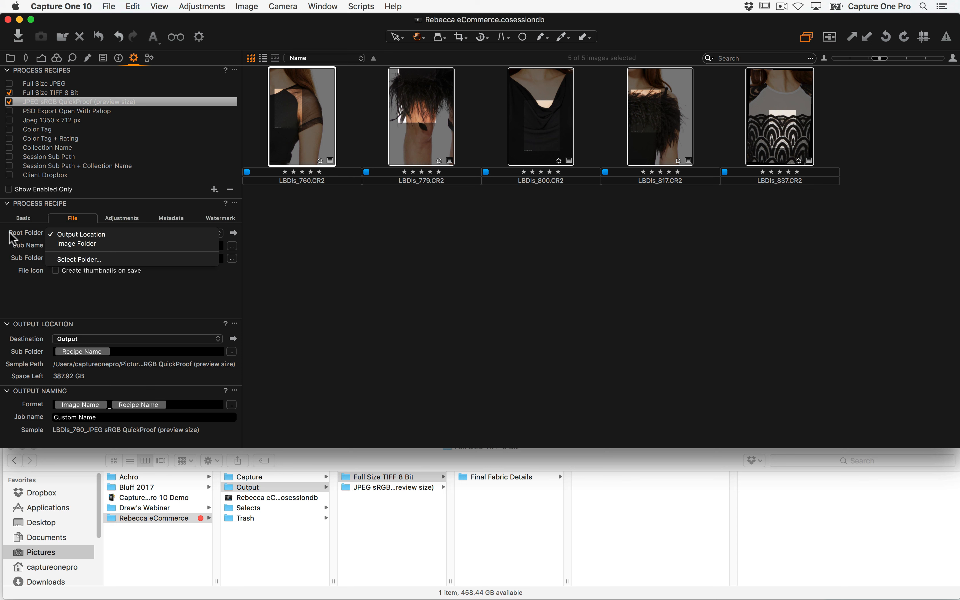
left_click(17, 233)
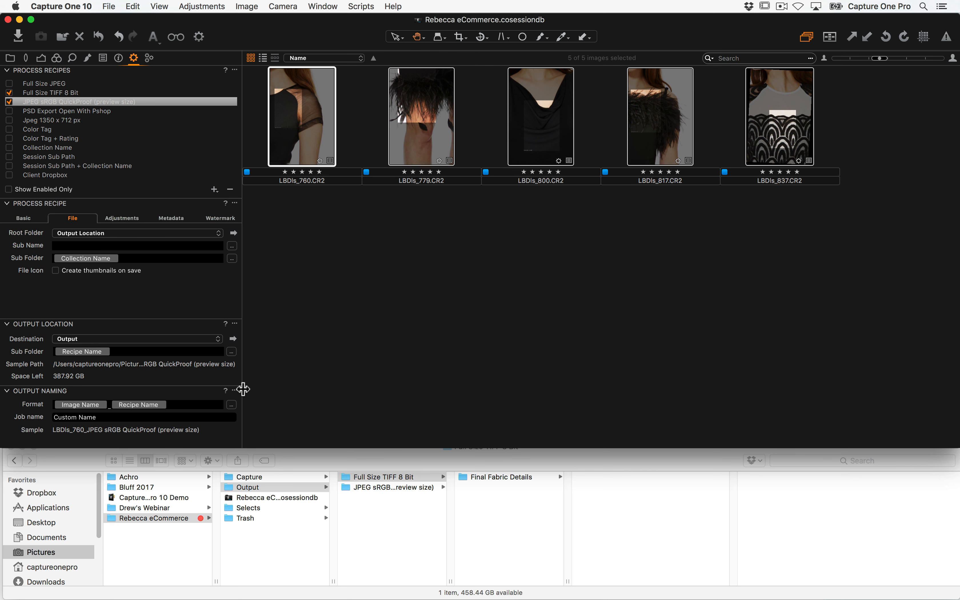
Delete the Full Size TIFF 8 Bit and JPEG sRGB QuickProof folders from the Output folder in Finder
left_click(374, 520)
left_click_drag(385, 536, 375, 459)
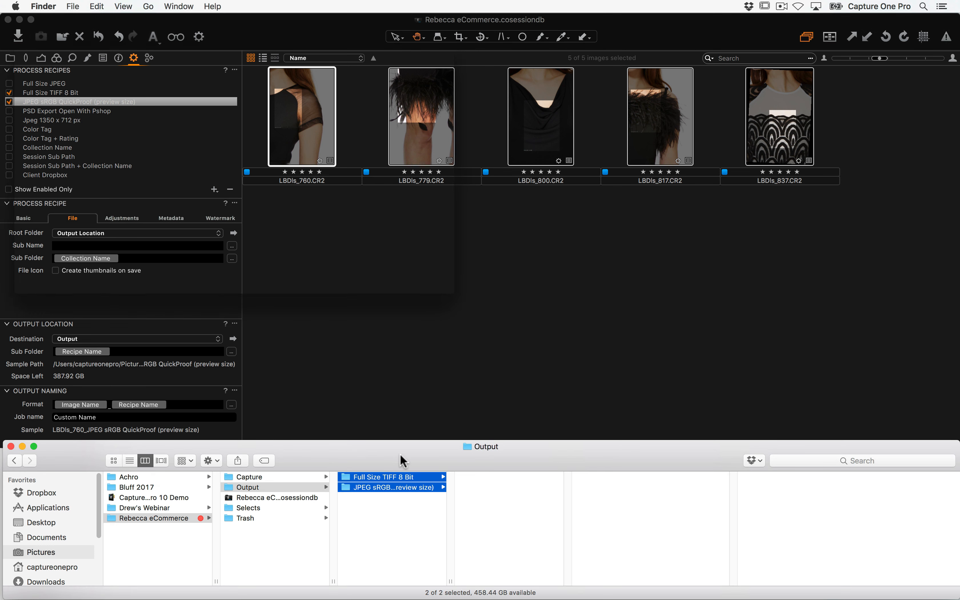
key("super+o")
key("super+w")
key("super+w")
key("super+BackSpace")
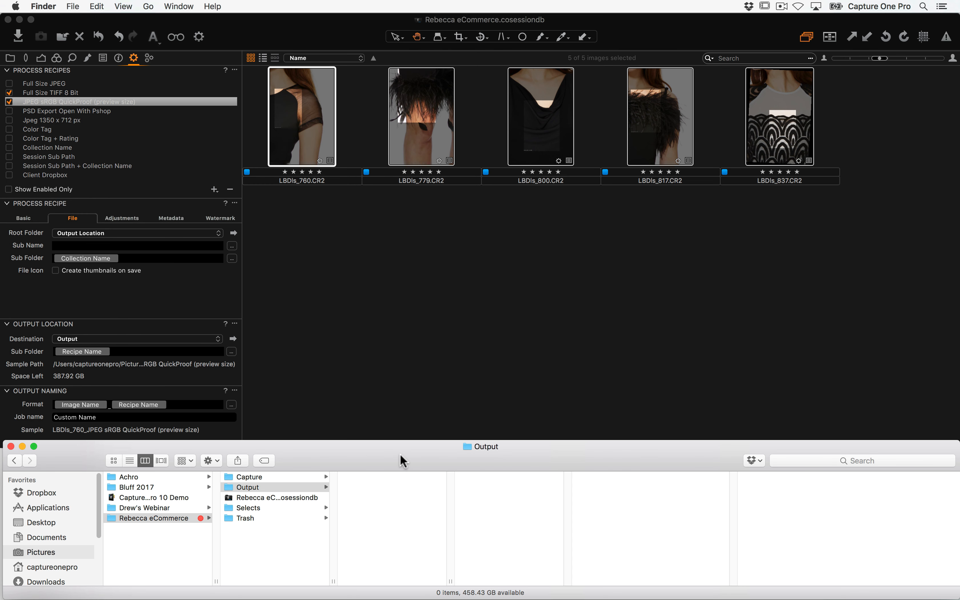
Append a slash and the Session Sub Path token after Recipe Name in Capture One's Output Location sub folder
left_click(129, 355)
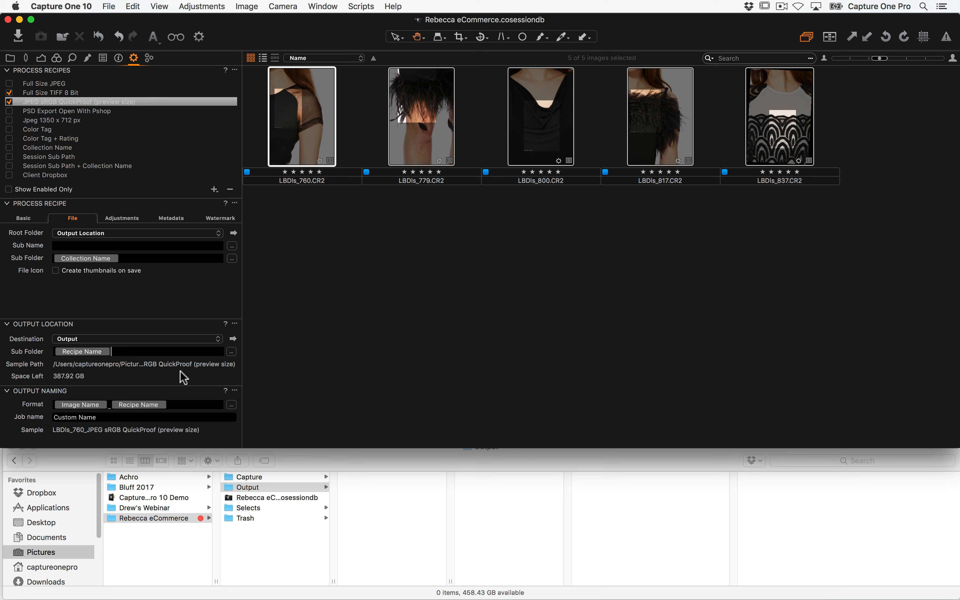
type("/ses")
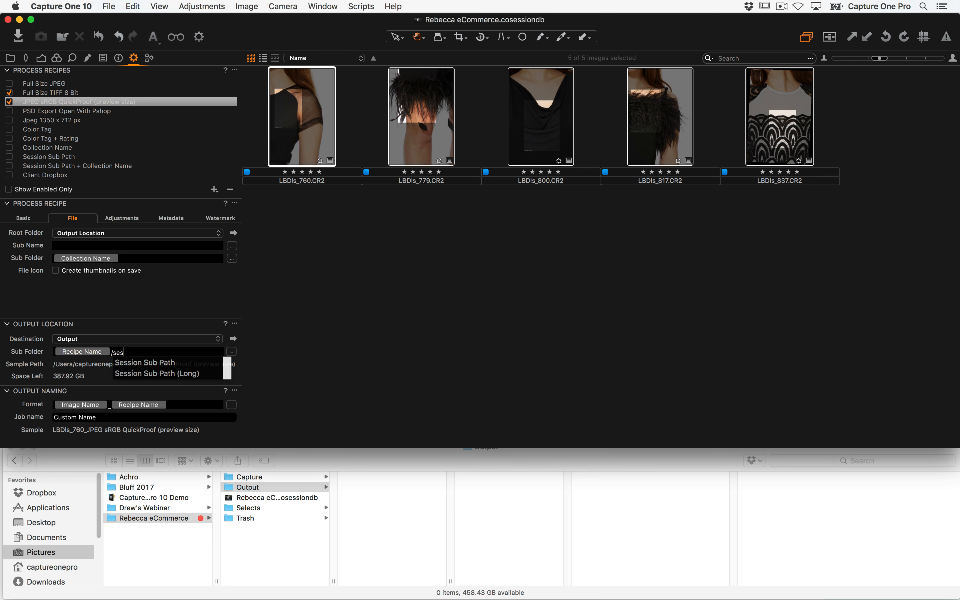
key("Down")
key("Return")
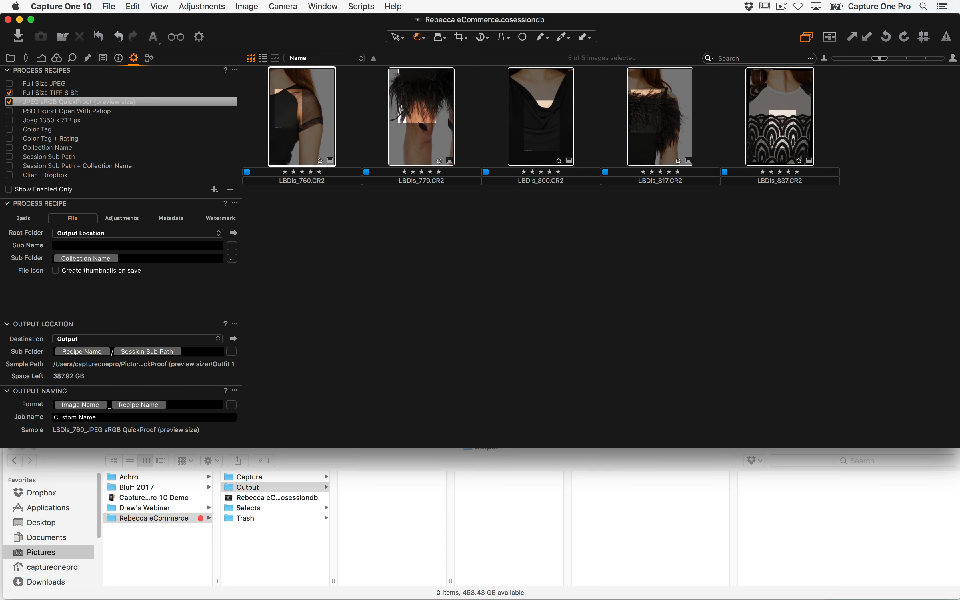
Open the All Finals album in Capture One, select all its images and return to the process recipes
left_click(278, 489)
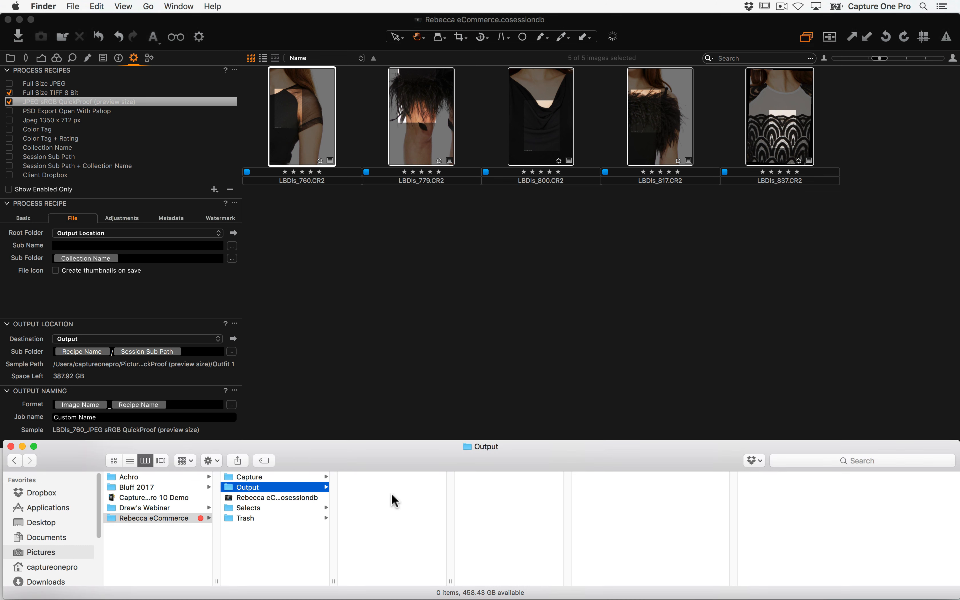
left_click(444, 359)
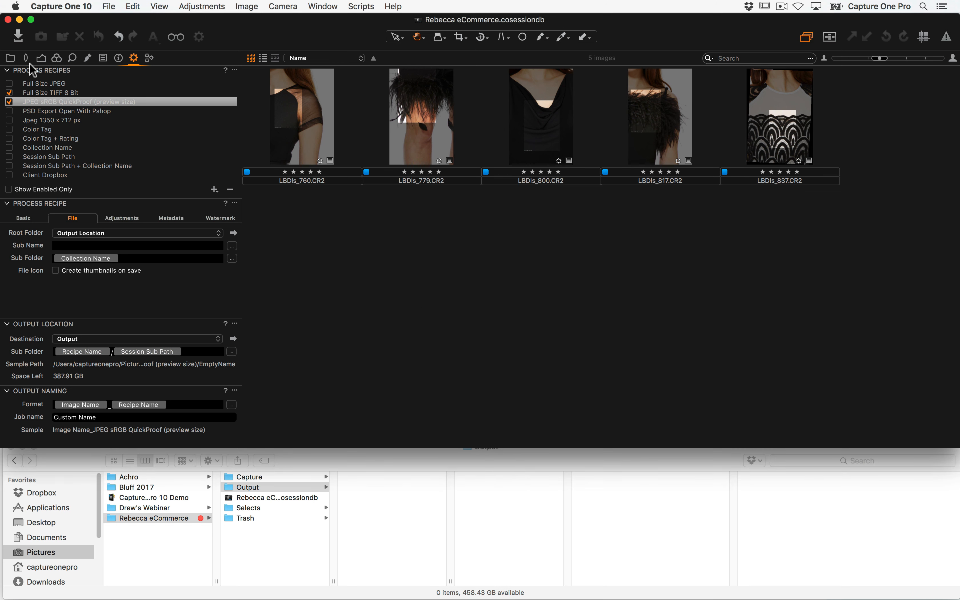
left_click(10, 57)
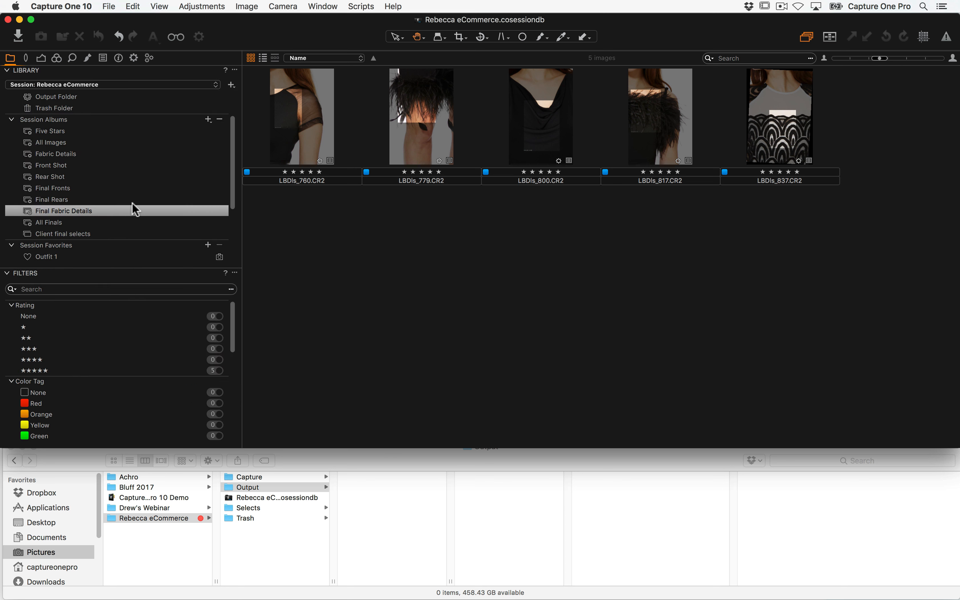
left_click(70, 223)
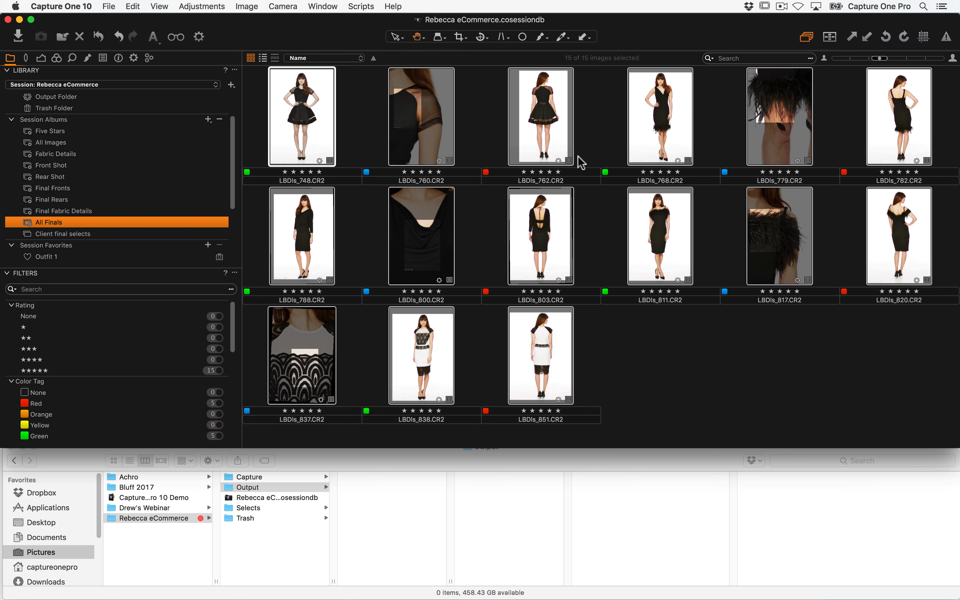
left_click(134, 58)
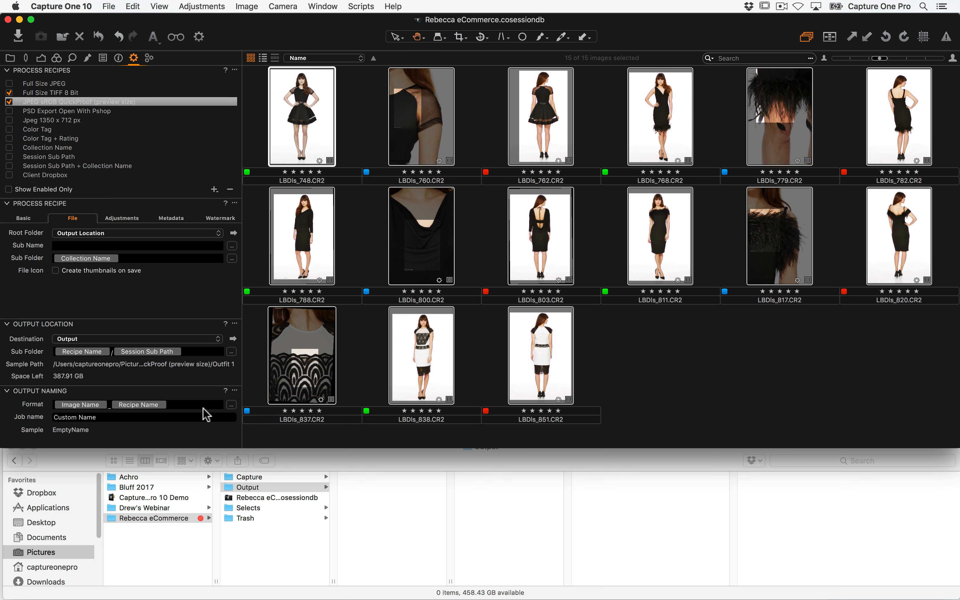
left_click(180, 404)
type("_coll")
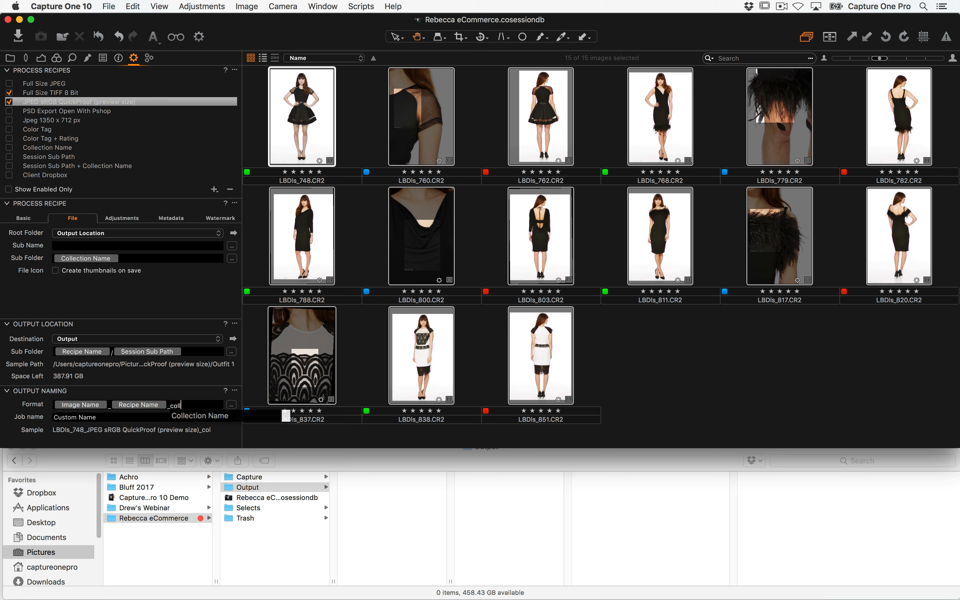
key("BackSpace")
key("BackSpace")
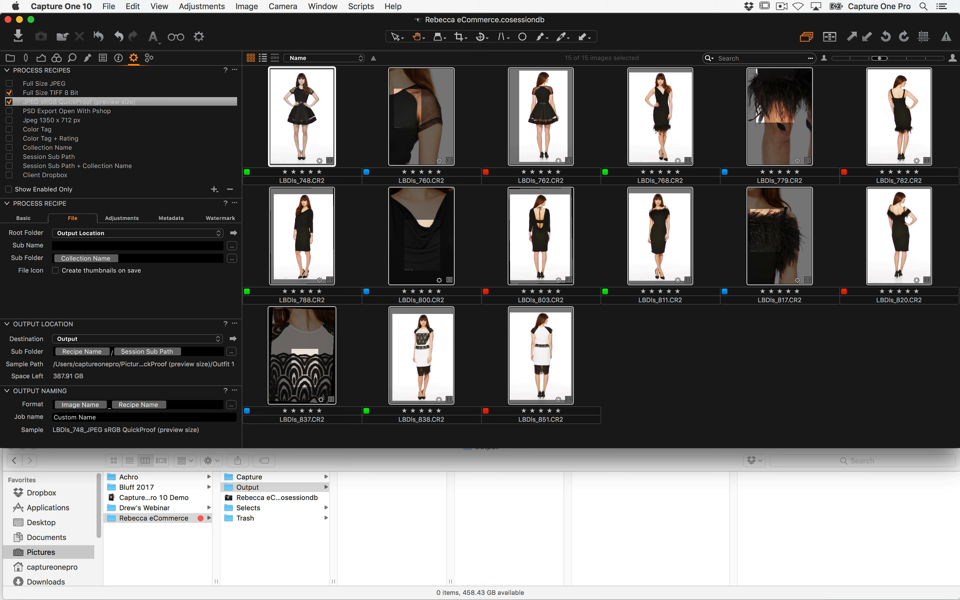
type("_Collection Name")
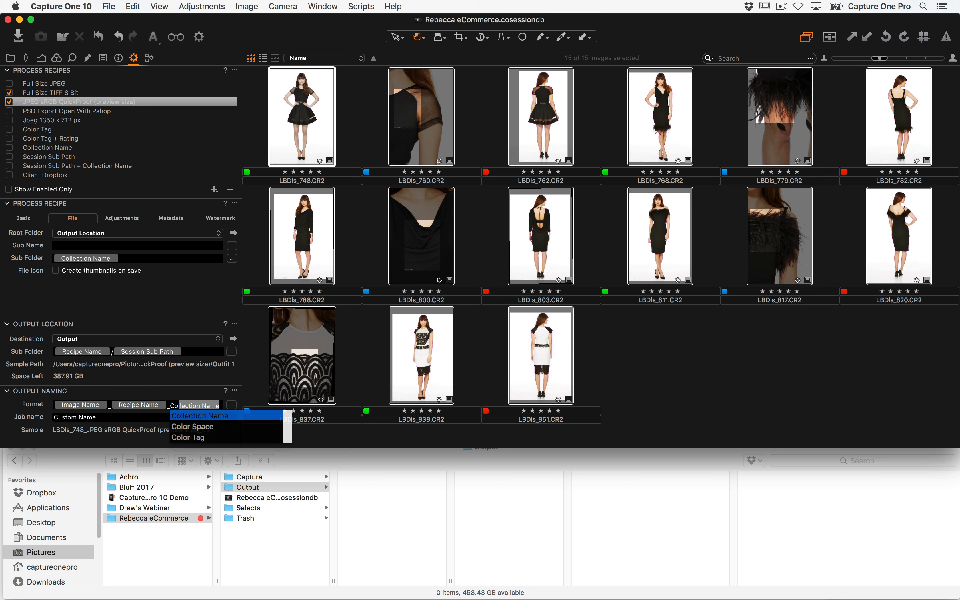
key("Return")
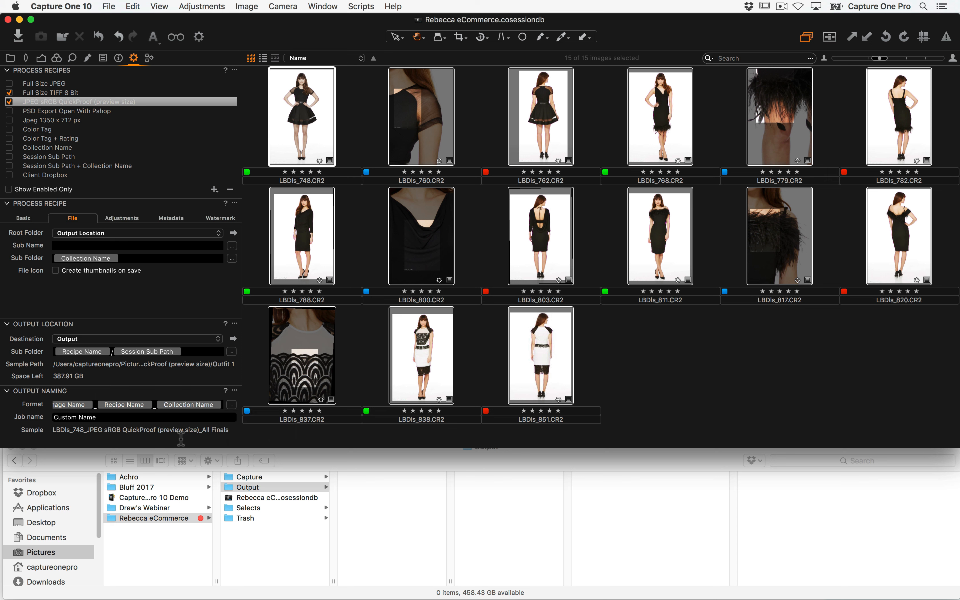
key("BackSpace")
key("Tab")
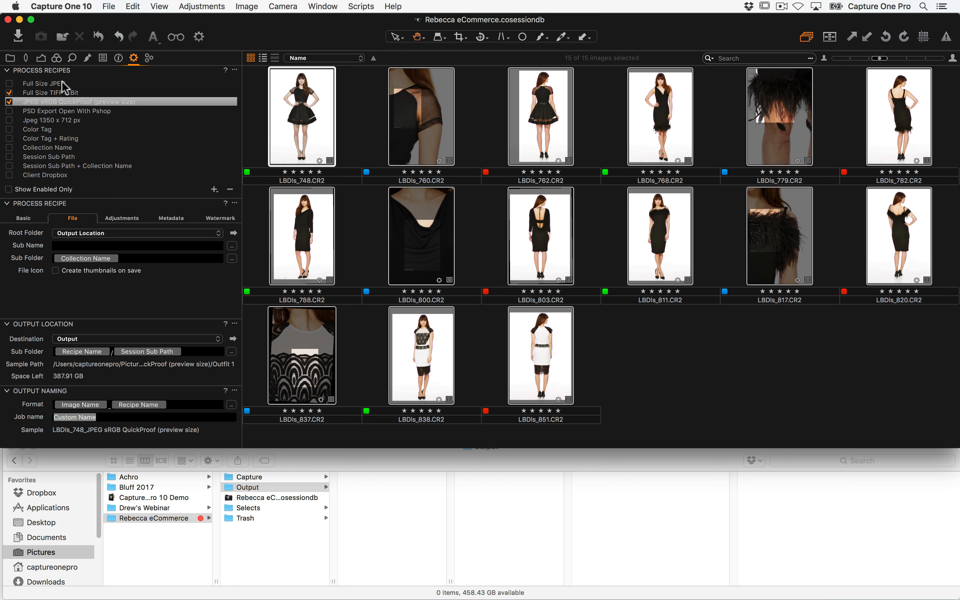
Append an underscore and the Collection Name token after Recipe Name in the Output Naming format
left_click(62, 100)
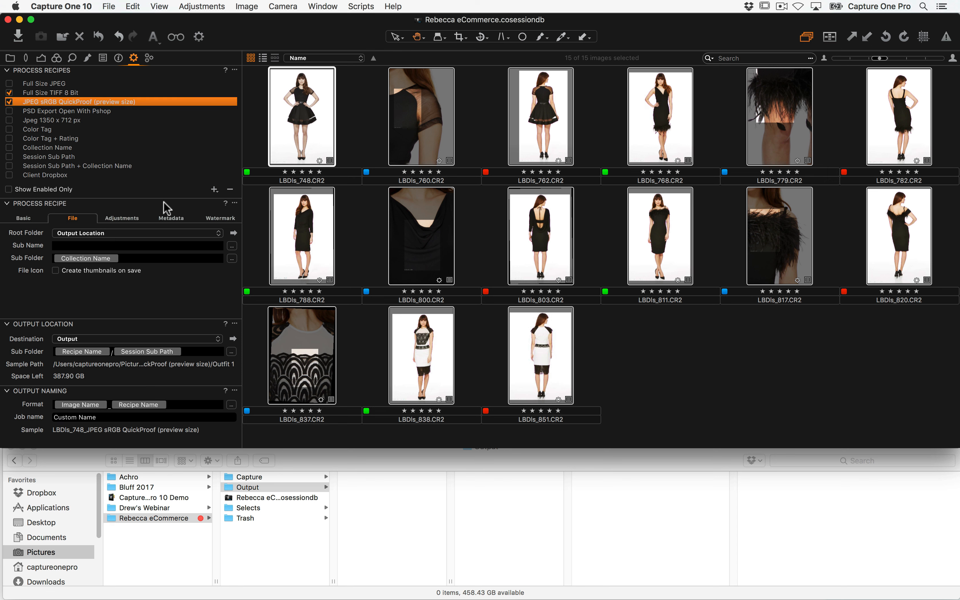
left_click(192, 404)
right_click(169, 404)
left_click(187, 413)
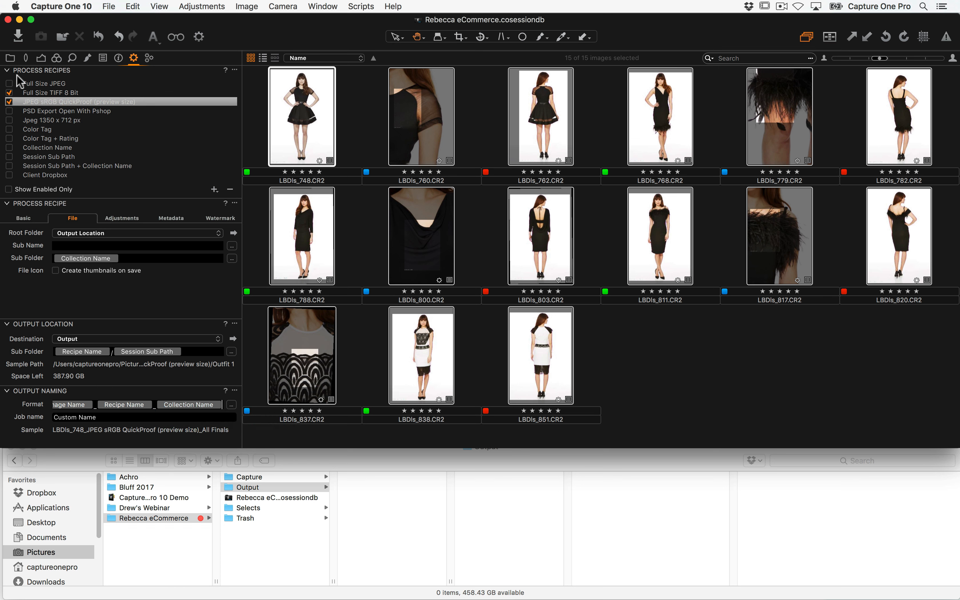
Process all images of the Final Fronts, Final Rears and Final Fabric Details albums with both enabled recipes
left_click(10, 58)
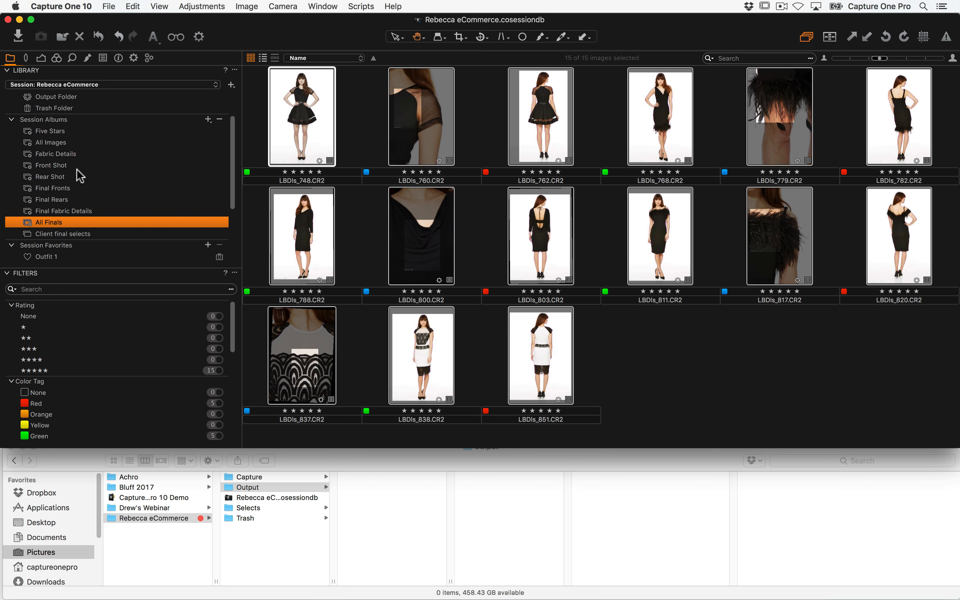
left_click(72, 188)
left_click(467, 258)
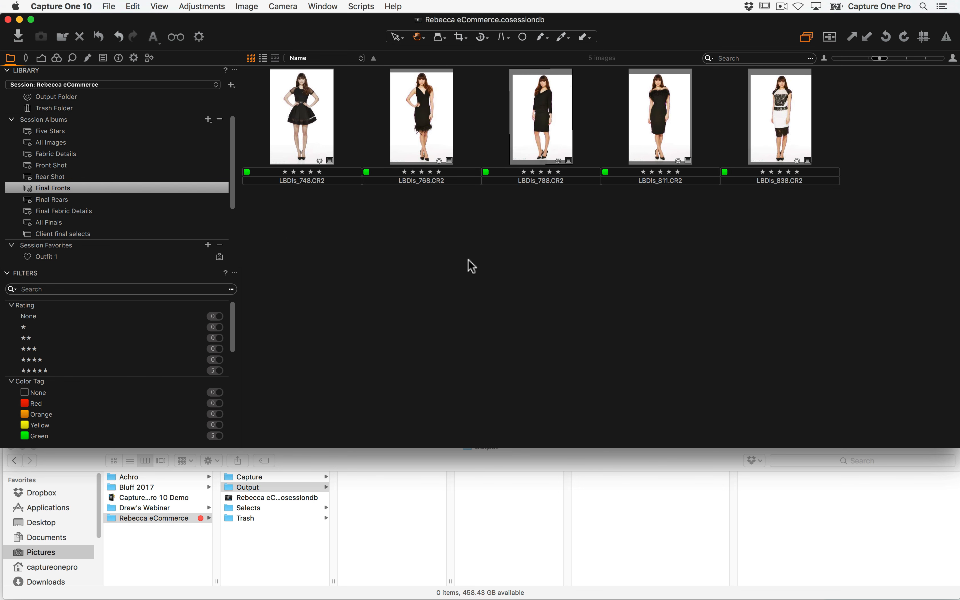
key("super+a")
key("super+d")
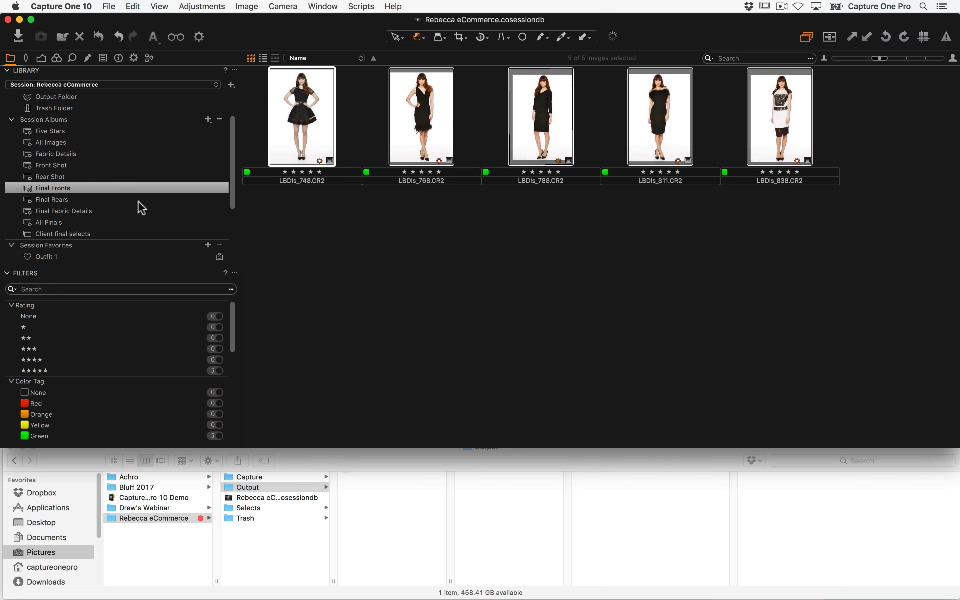
left_click(113, 199)
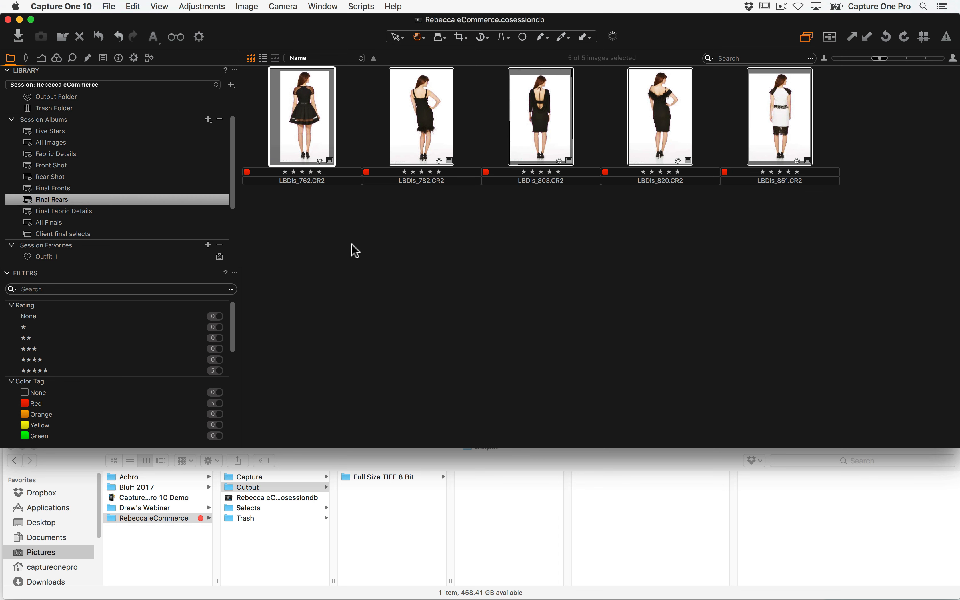
left_click(110, 210)
key("super+a")
key("super+d")
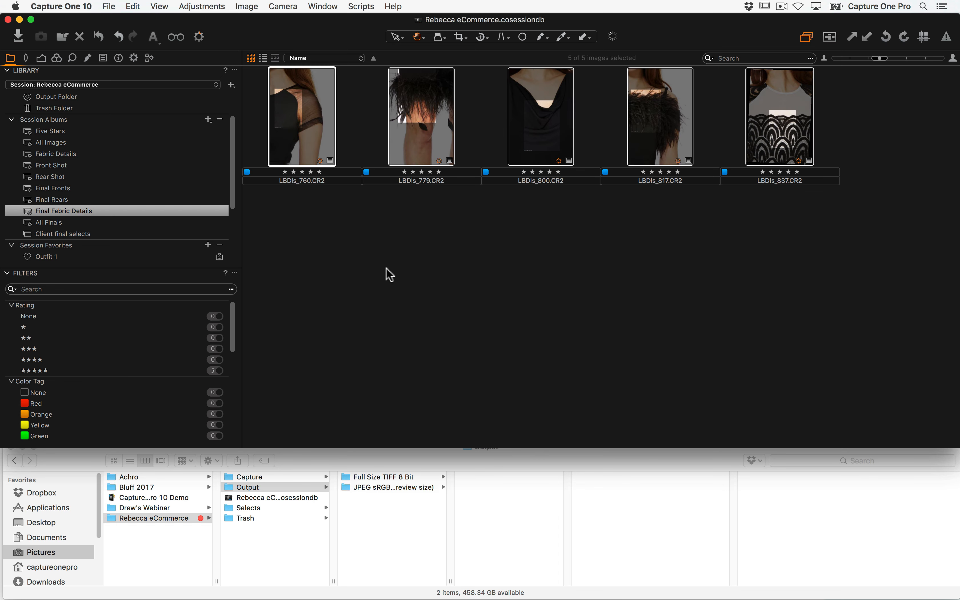
Check in Finder the full TIFF file name in the Final Fronts folder under Full Size TIFF 8 Bit and Outfit 1
left_click(377, 476)
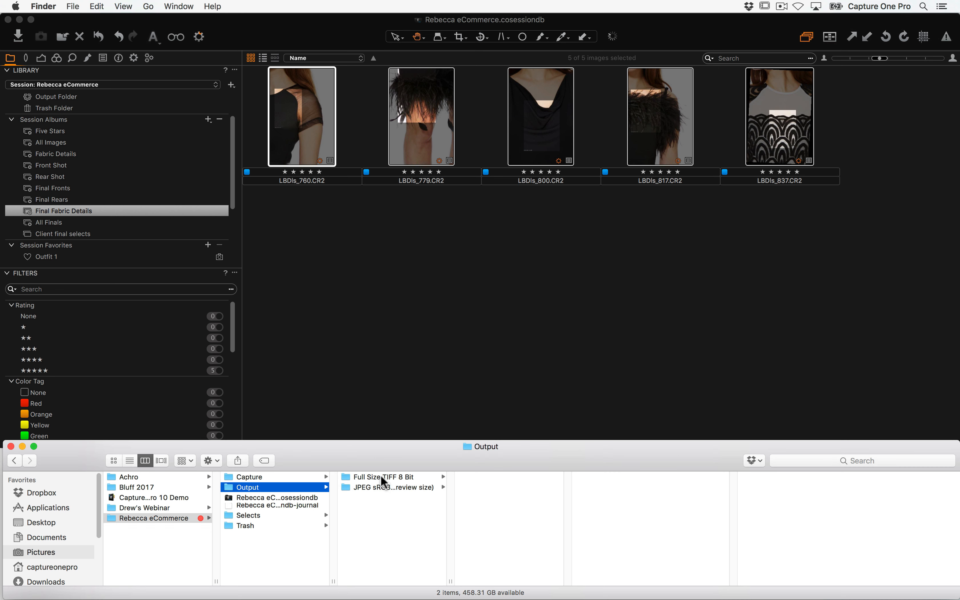
left_click(380, 475)
left_click(488, 477)
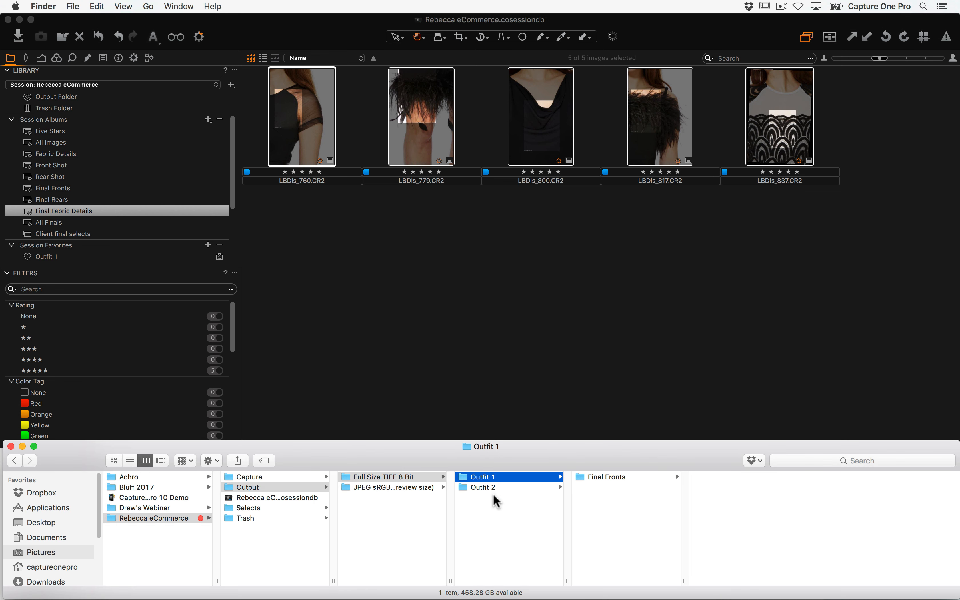
left_click(609, 476)
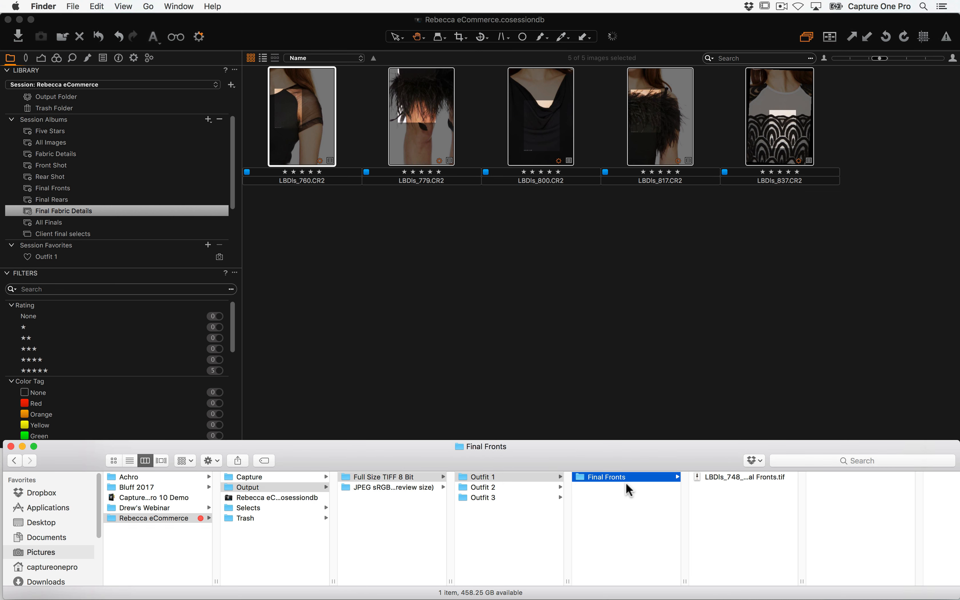
double_click(802, 581)
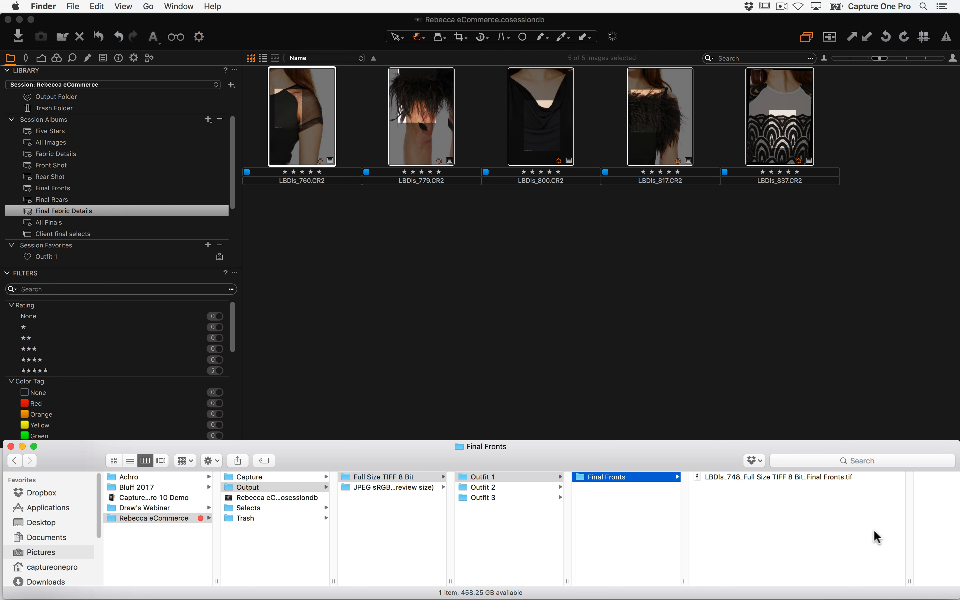
Browse the outfit folders under Full Size TIFF 8 Bit and JPEG sRGB QuickProof (preview size) in Finder
left_click(507, 487)
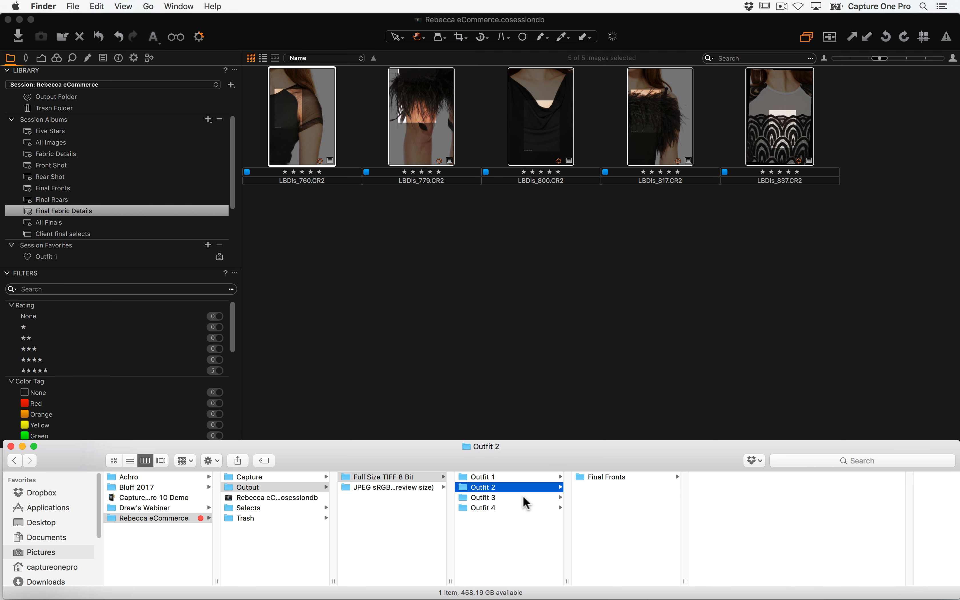
left_click(655, 478)
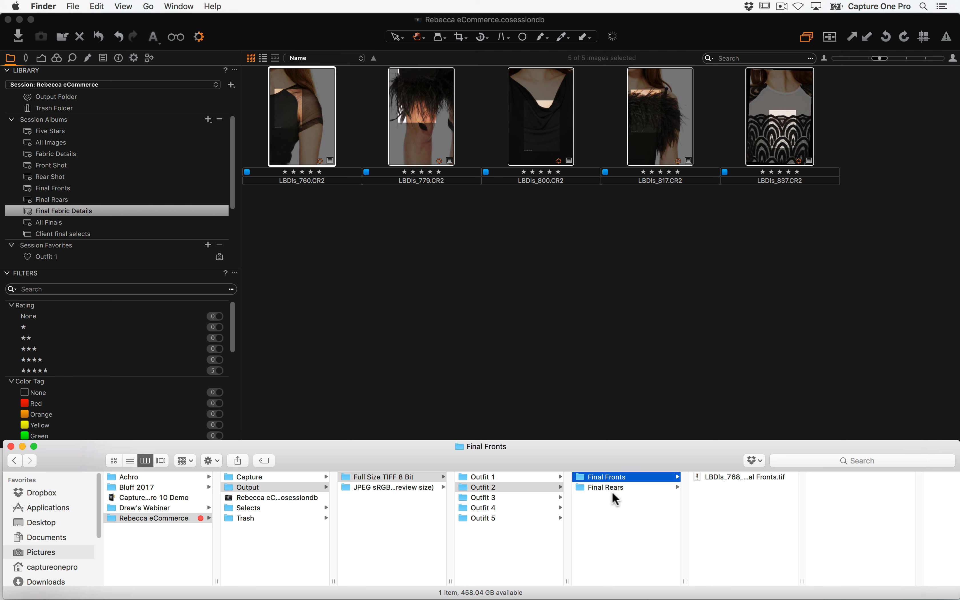
left_click(408, 487)
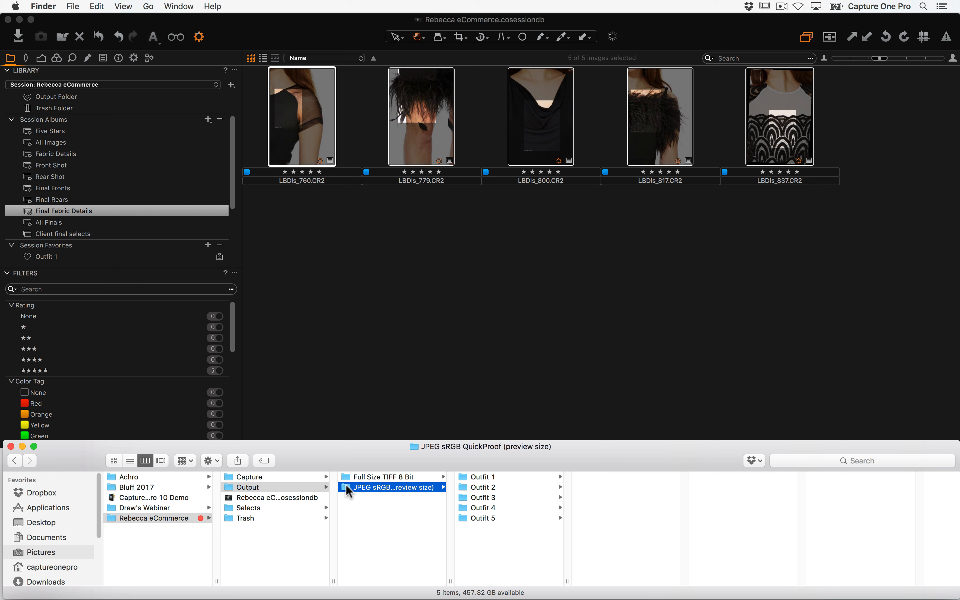
left_click(495, 477)
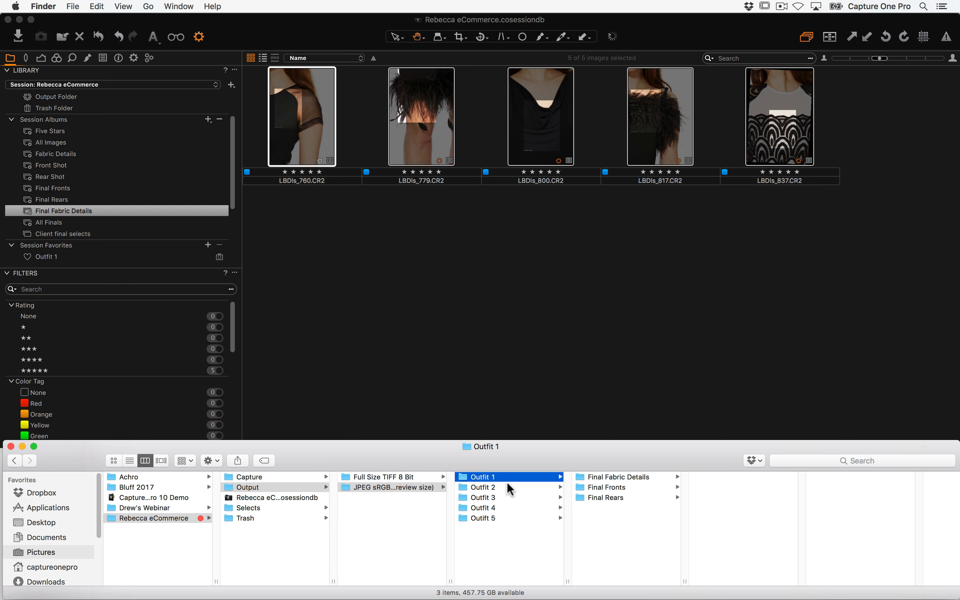
key("Down")
key("Down")
key("Down")
key("Down")
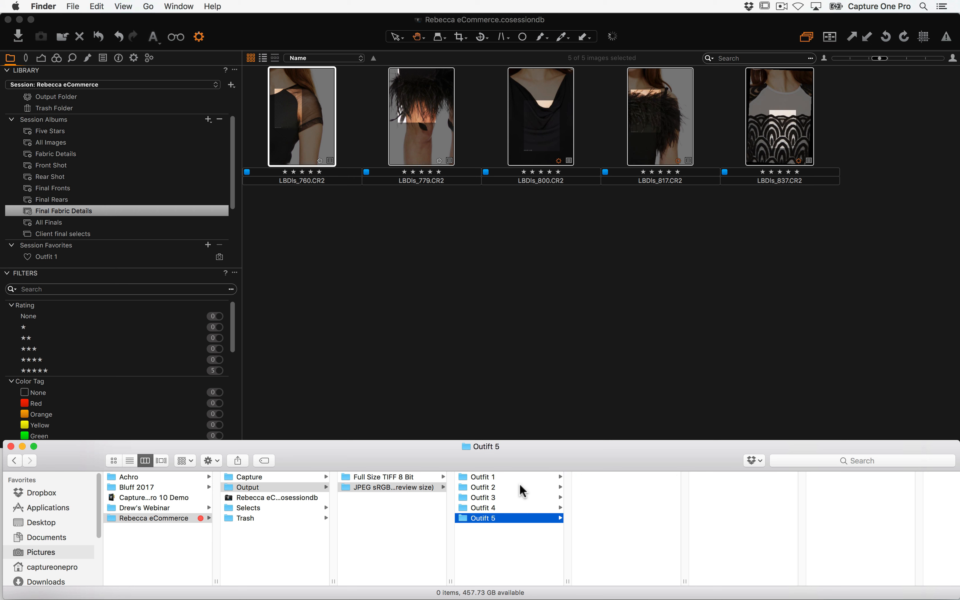
key("Up")
key("Up")
key("Up")
key("Up")
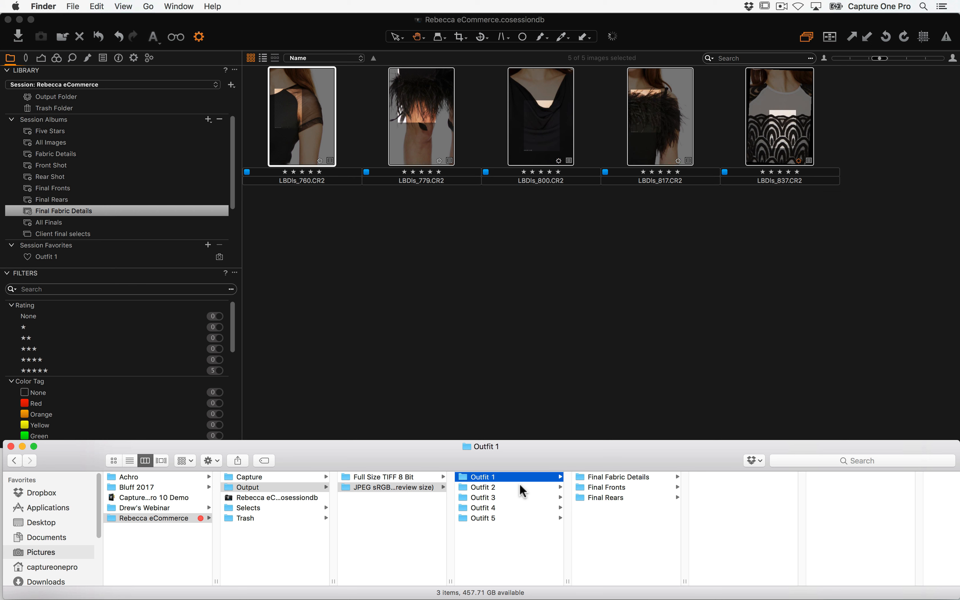
Inspect the contents of the Final Rears, Final Fronts and Final Fabric Details folders in the JPEG folder's Outfit 1
key("Right")
key("Down")
key("Down")
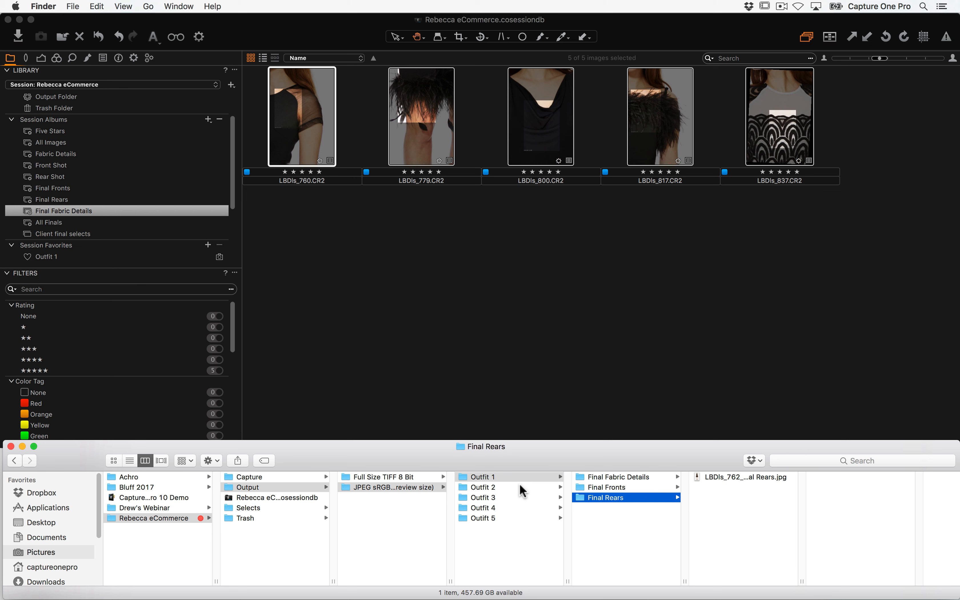
key("Up")
key("Up")
key("Right")
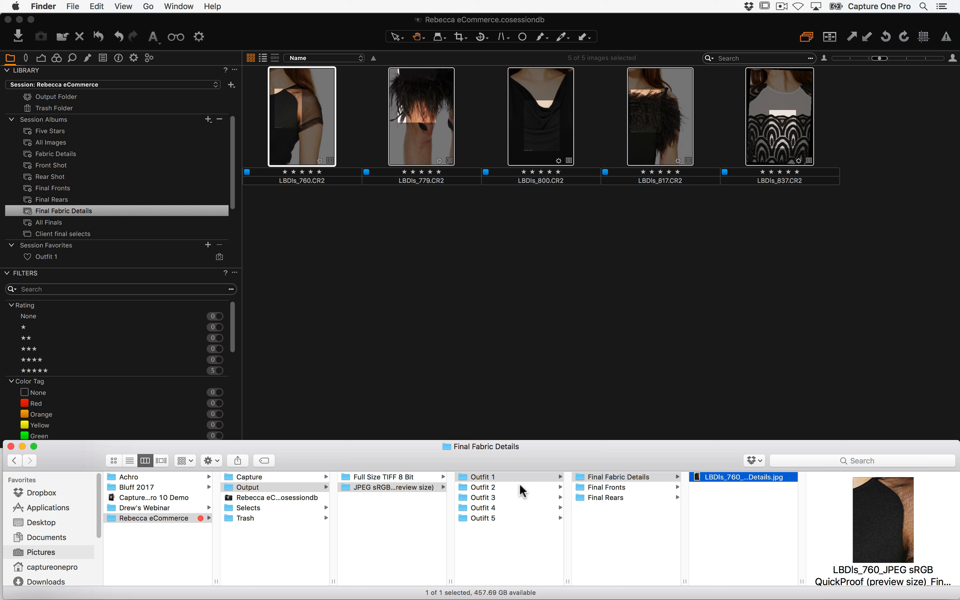
View the LBDIs_760 fabric detail JPEG in Preview and close it again
left_click(746, 508)
double_click(737, 477)
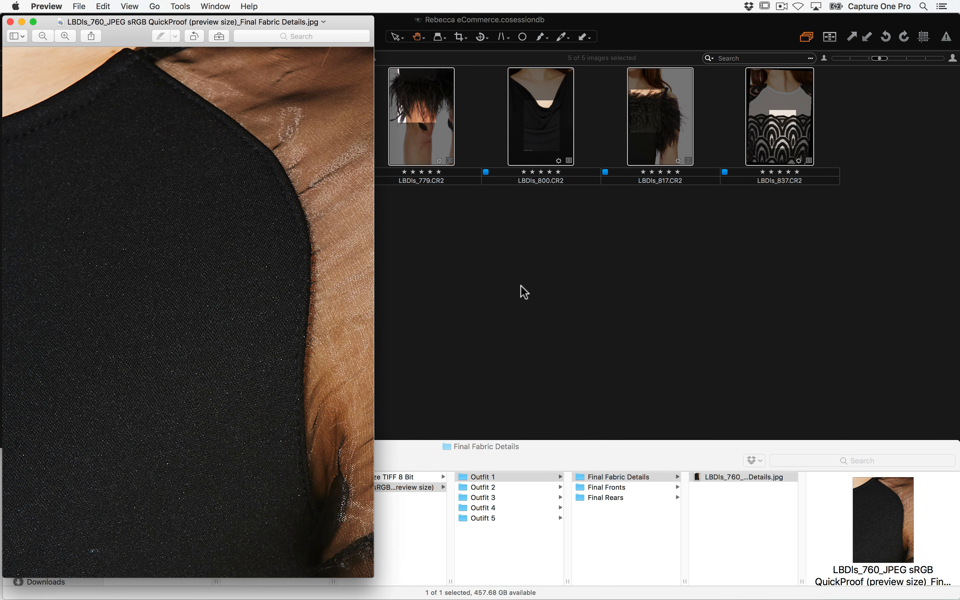
left_click(11, 22)
left_click(597, 571)
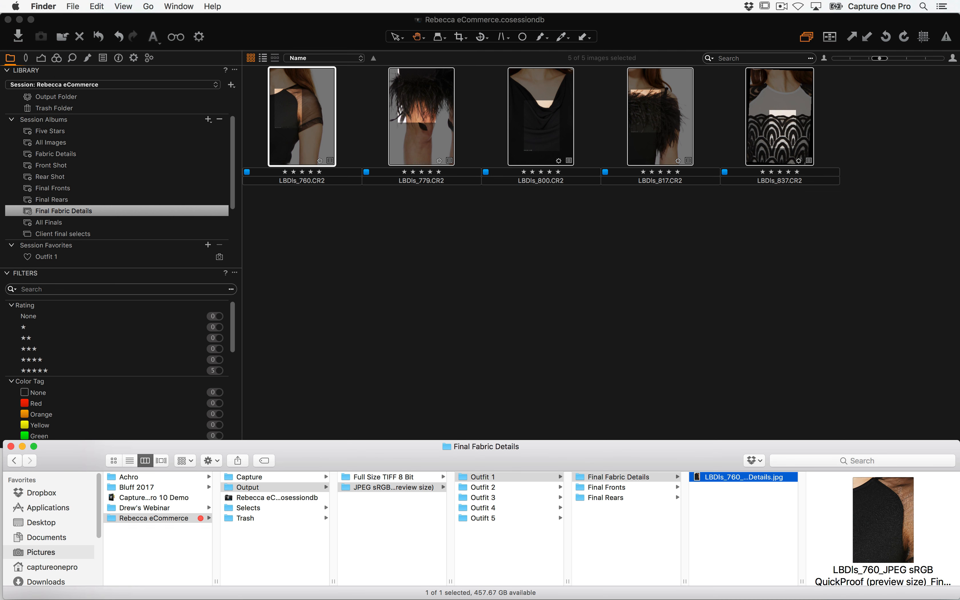
Switch to Capture One, select image LBDIs_760.CR2 and find its Copyright Notice in the IPTC metadata
left_click(361, 278)
left_click(134, 58)
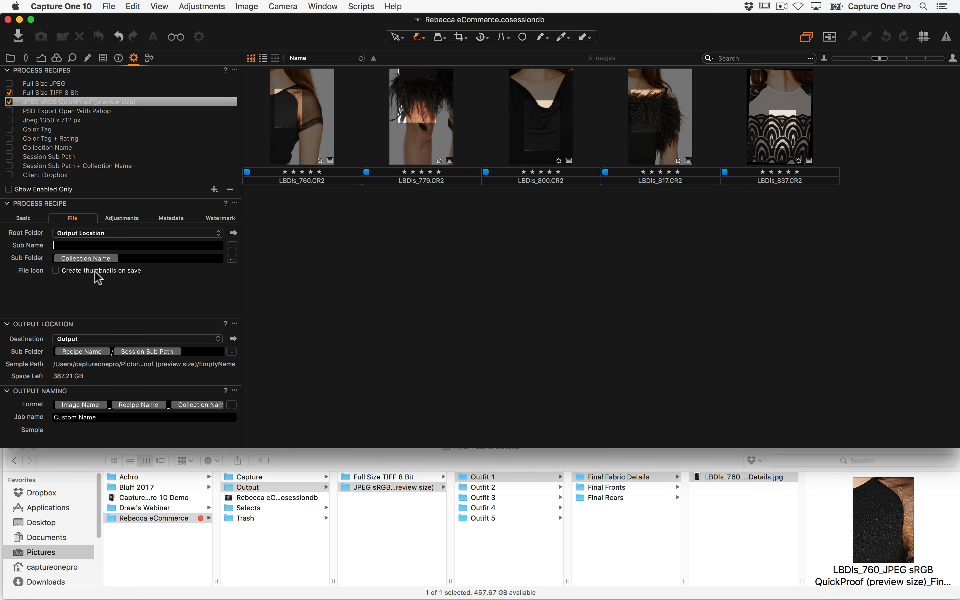
left_click(73, 246)
left_click(286, 117)
left_click(150, 59)
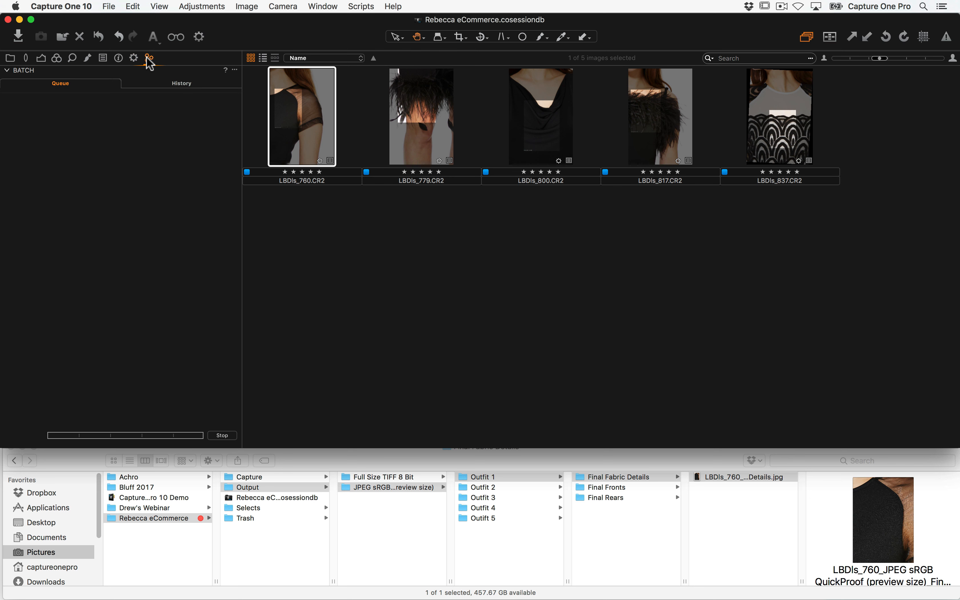
left_click(133, 58)
left_click(118, 58)
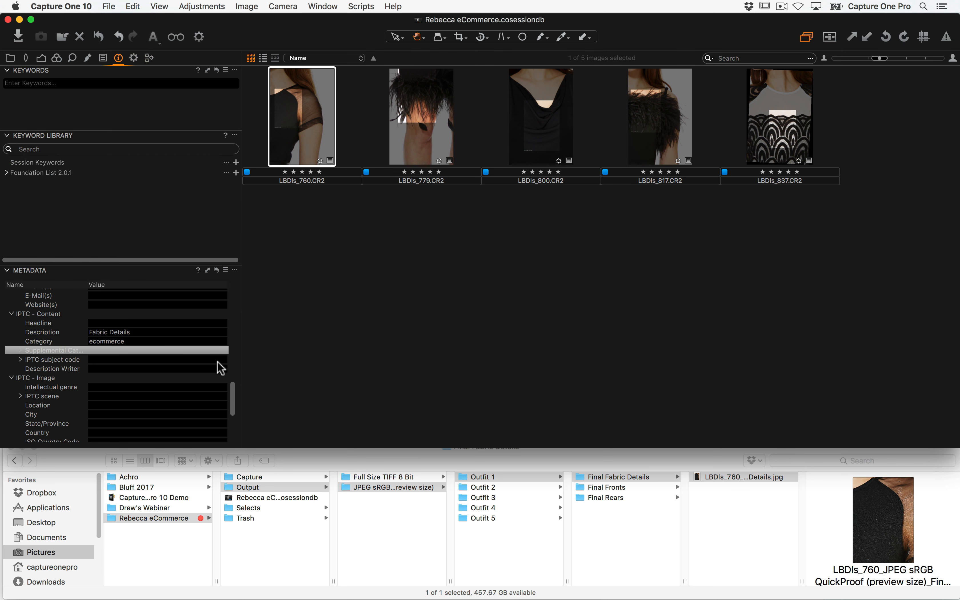
left_click_drag(239, 396, 227, 437)
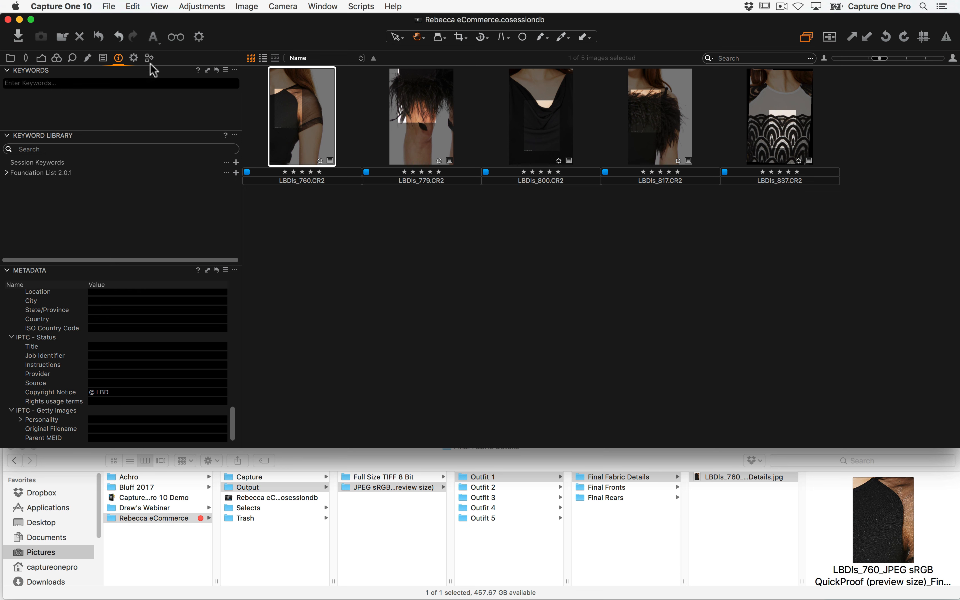
Insert the Copyright Notice token as the Sub Name of the JPEG sRGB QuickProof (preview size) recipe
left_click(134, 58)
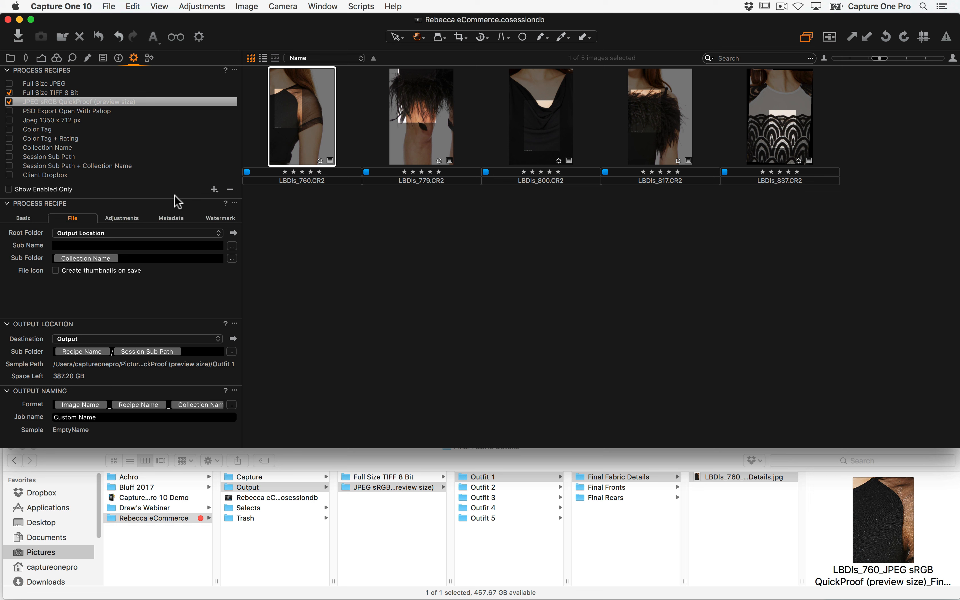
left_click(75, 245)
type("Cop")
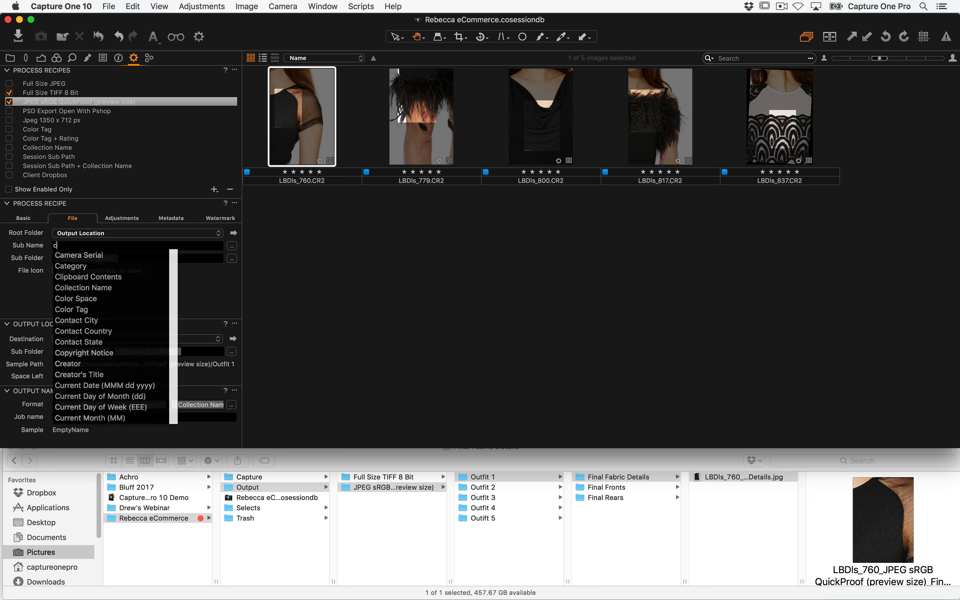
key("Return")
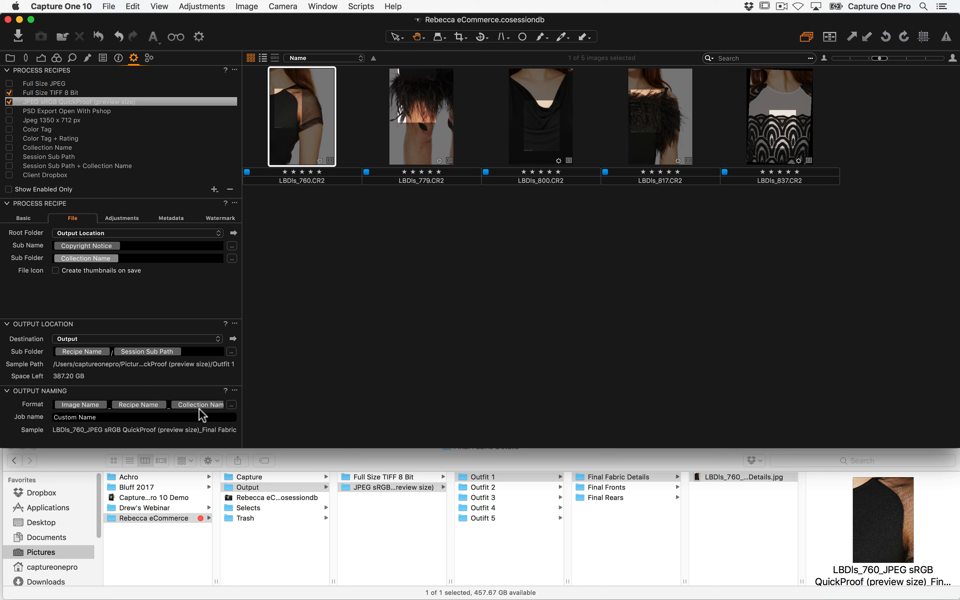
Change the Output Naming format to Image Name, an underscore and the Sub Name token, removing Recipe Name and Collection Name
key("BackSpace")
key("BackSpace")
key("BackSpace")
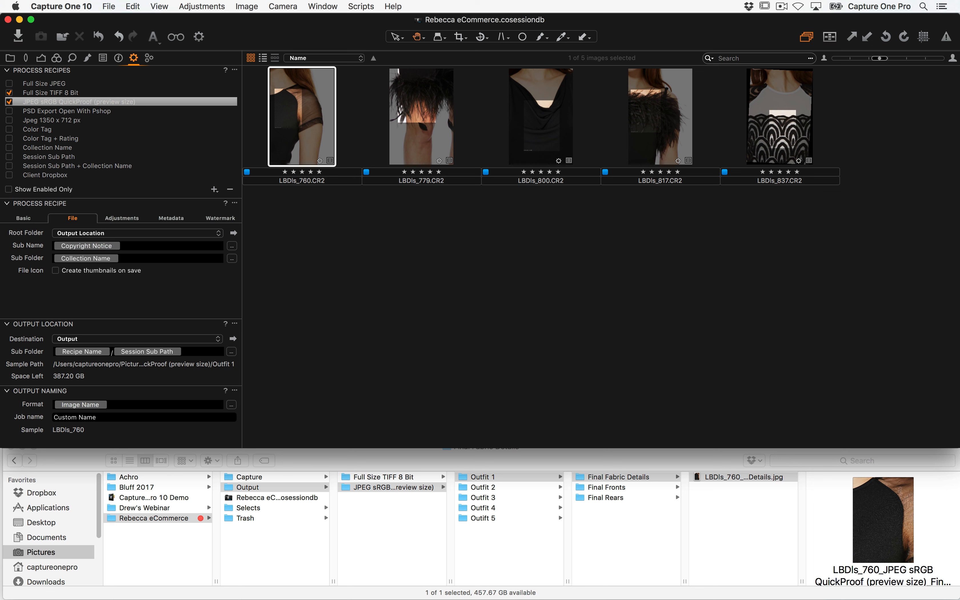
type("_Sun")
type("b")
key("Down")
key("Return")
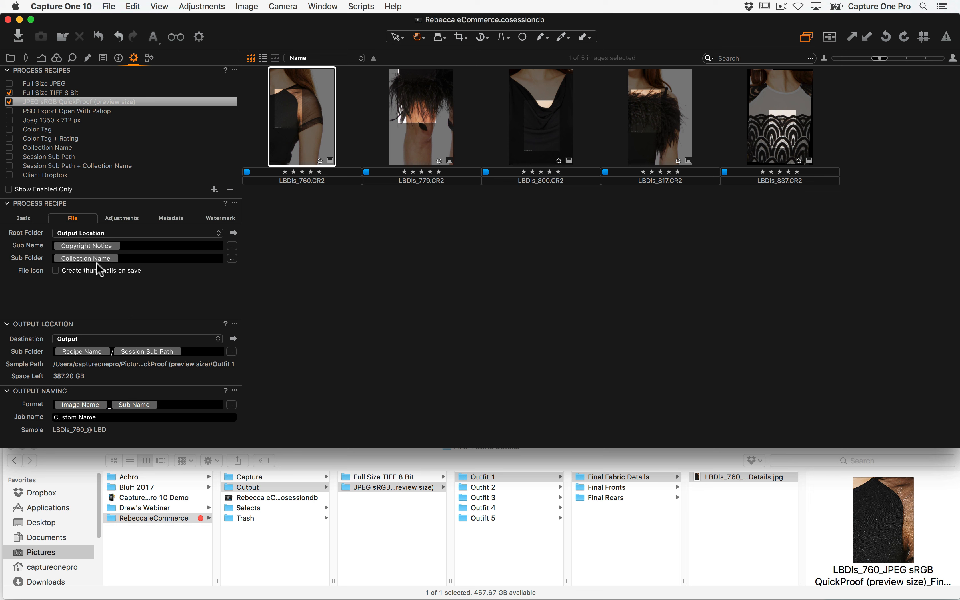
Compare the recipe's Sub Name token with the selected image's Copyright Notice metadata
left_click(47, 245)
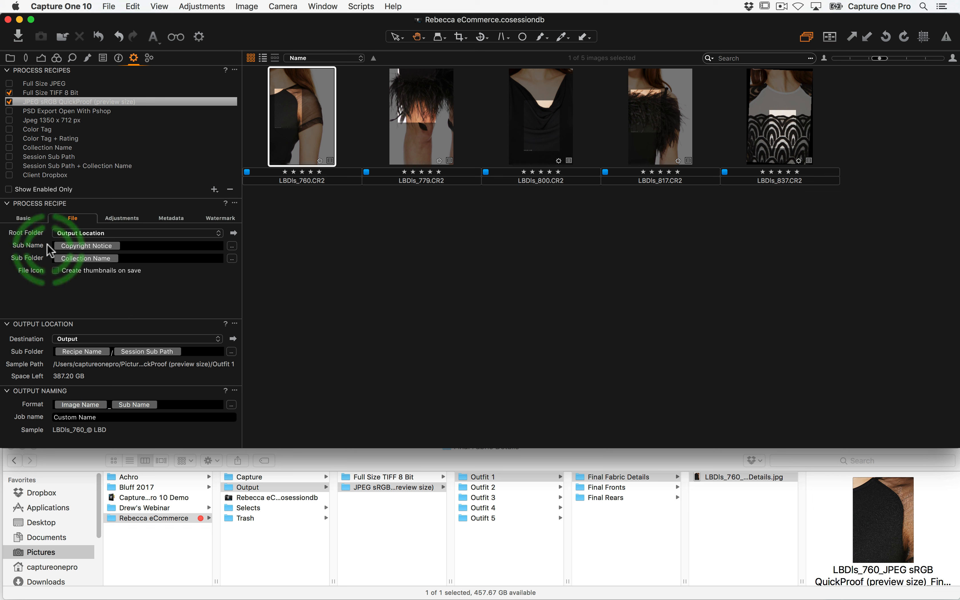
left_click(61, 247)
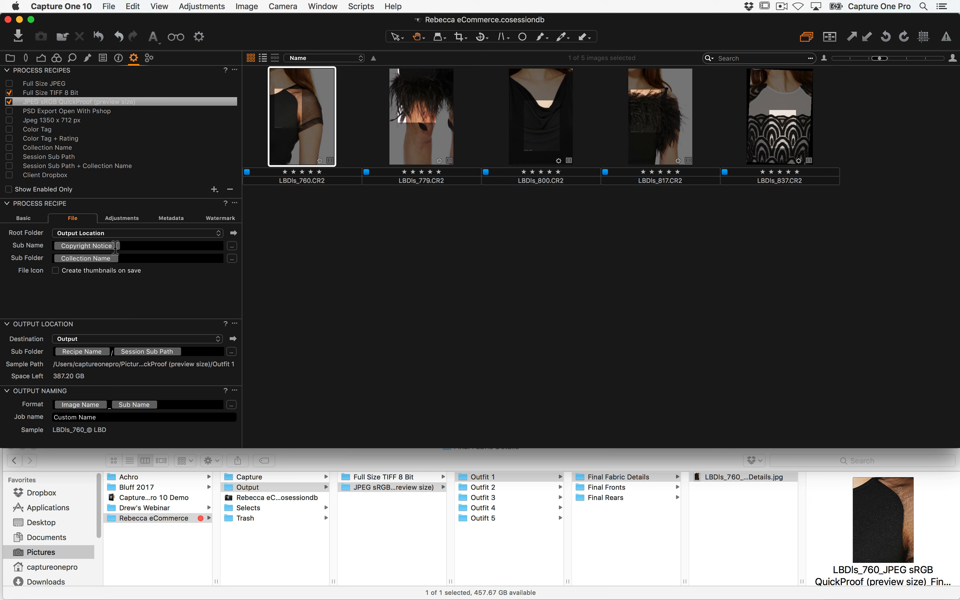
left_click(80, 411)
left_click(119, 58)
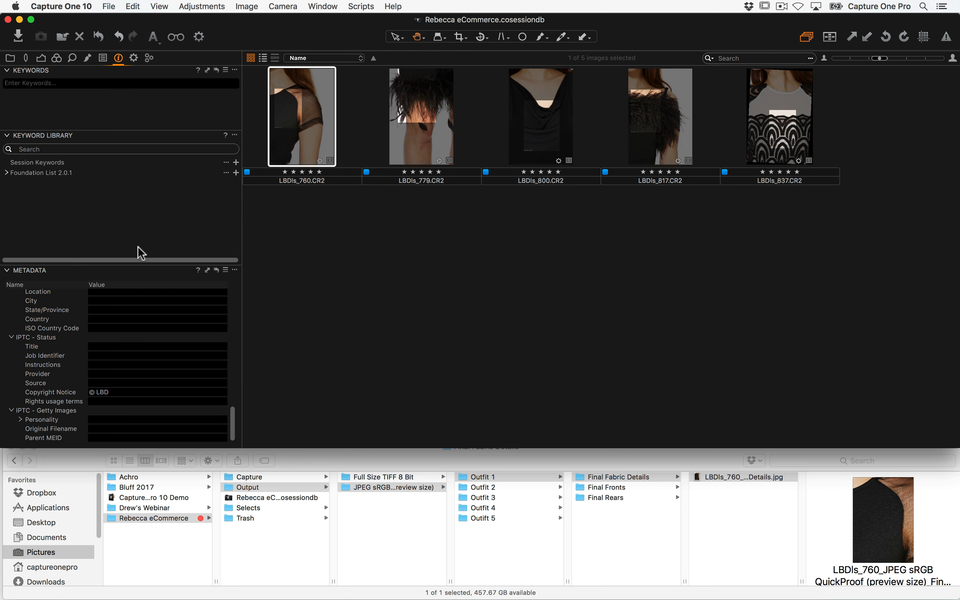
Return to the process recipe and replace its Sub Name token with the custom text ajksdhkjashdkjash
left_click(133, 58)
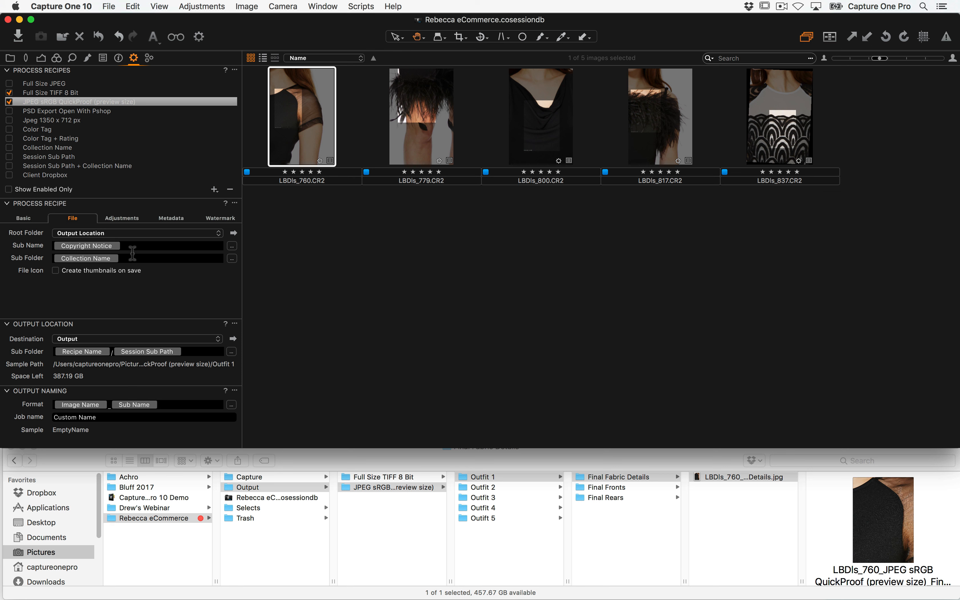
key("BackSpace")
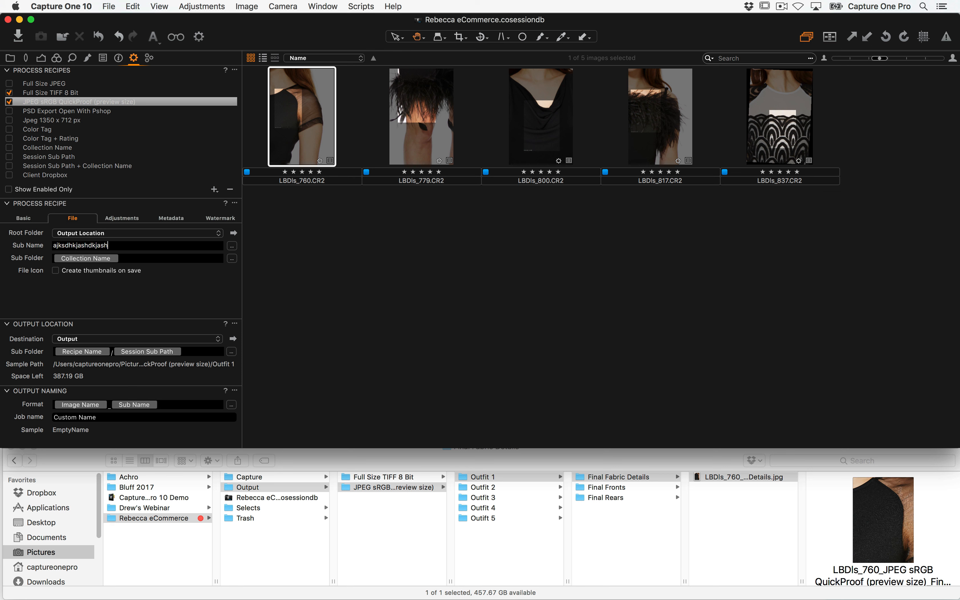
key("Tab")
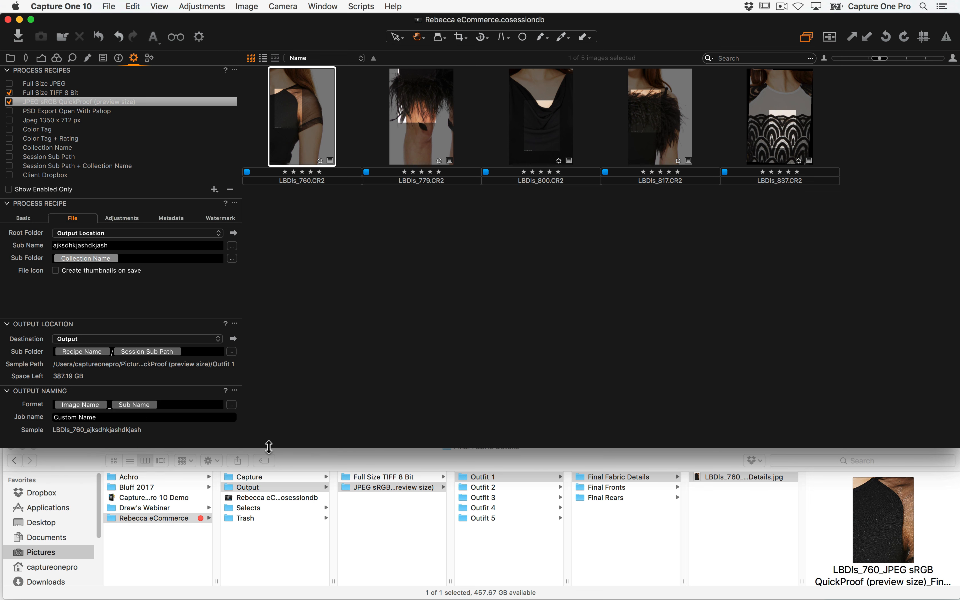
Set the JPEG sRGB QuickProof recipe's Sub Name to the Recipe Name token
left_click(119, 245)
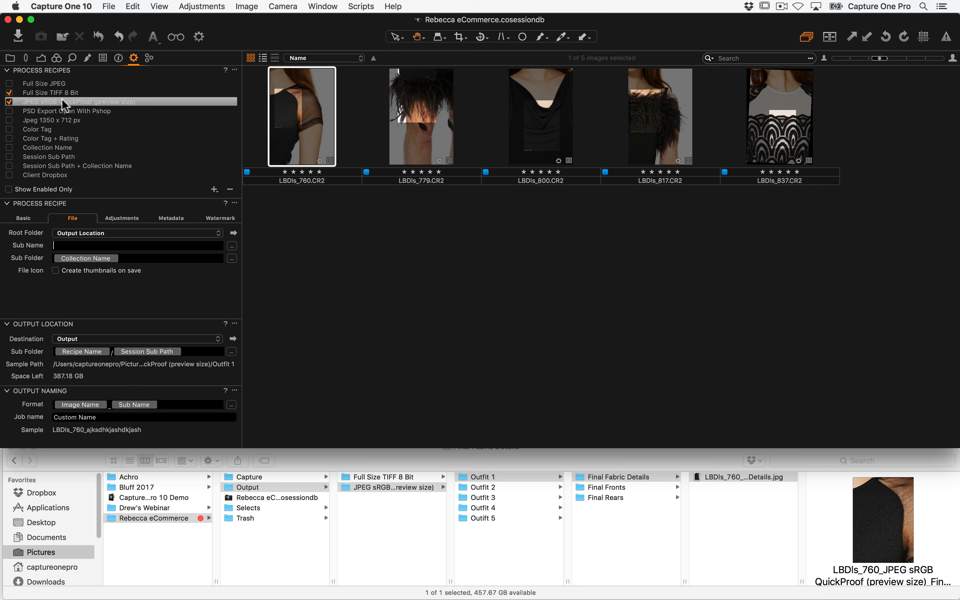
type("rec")
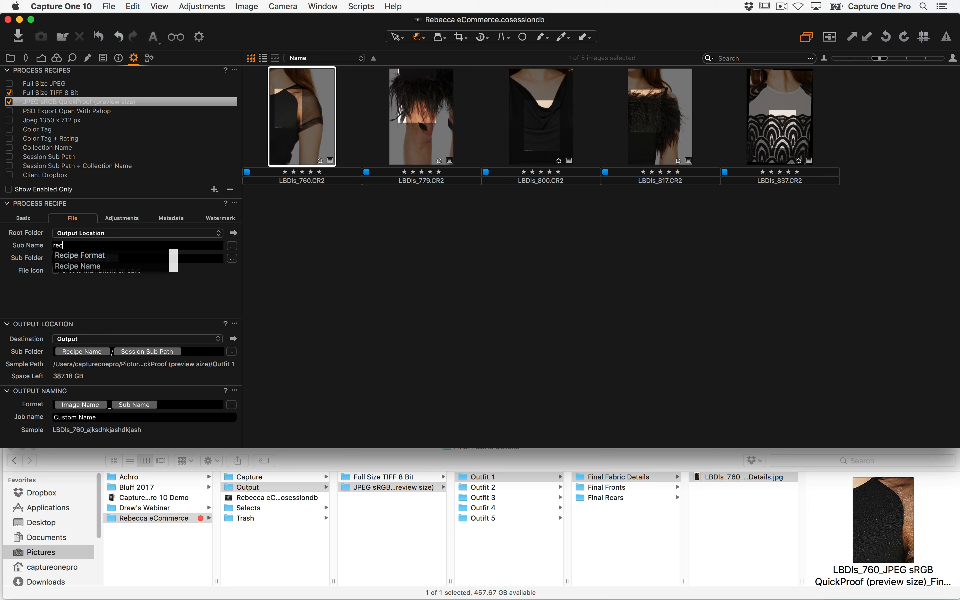
type("i")
key("Down")
key("Down")
key("Return")
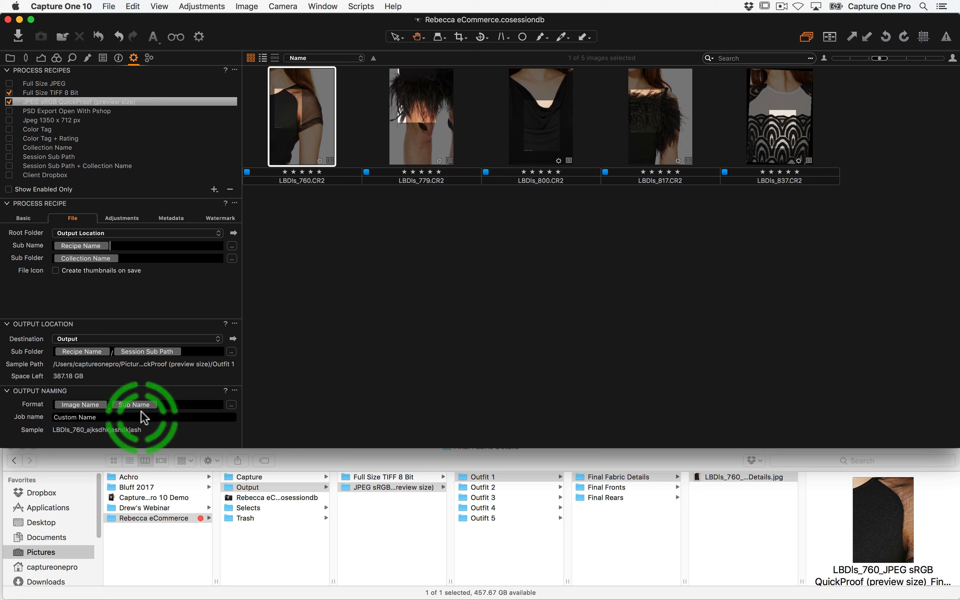
key("Tab")
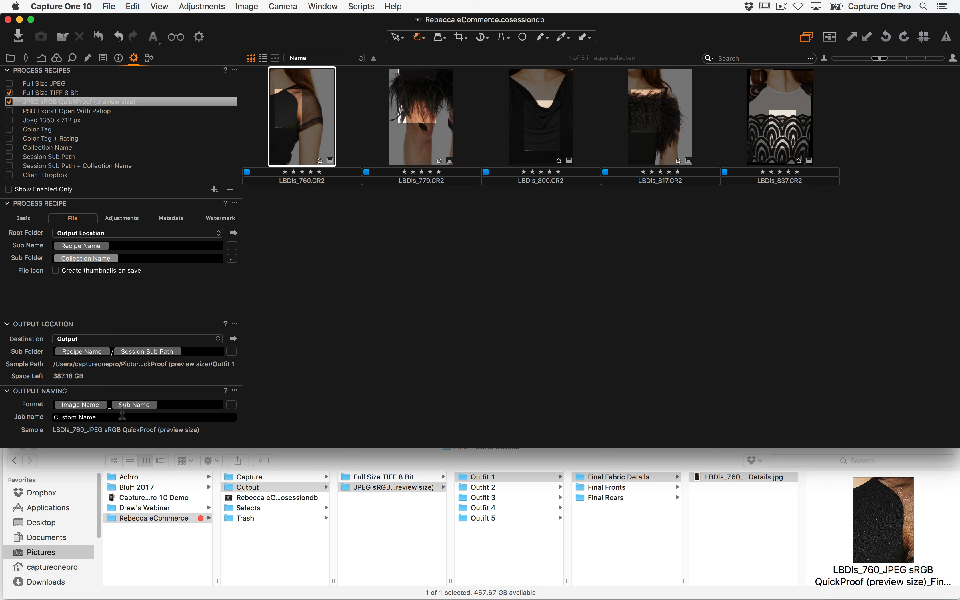
Look through the presets and tokens of the Output Naming format editor and cancel it without changes
left_click(173, 404)
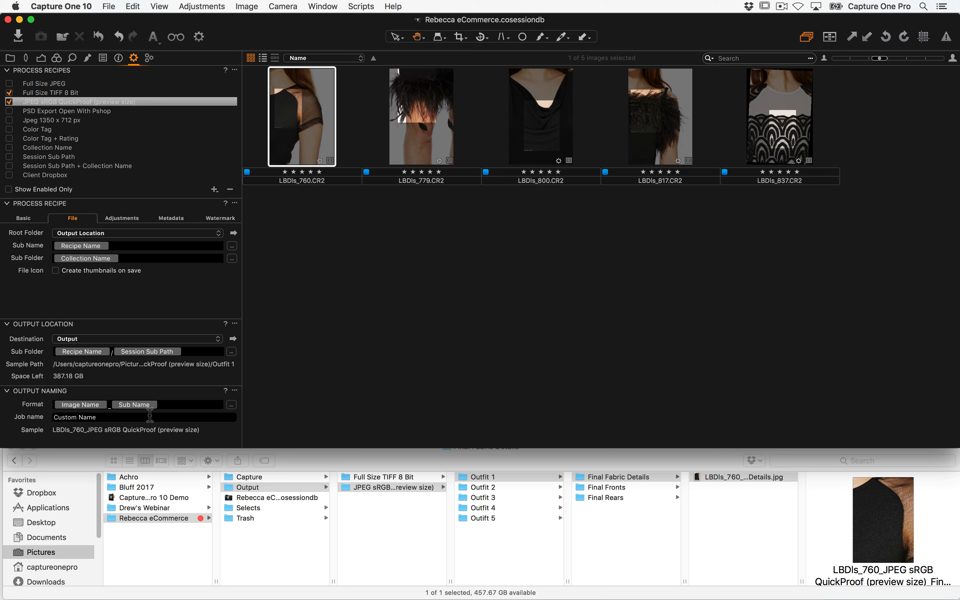
left_click(230, 248)
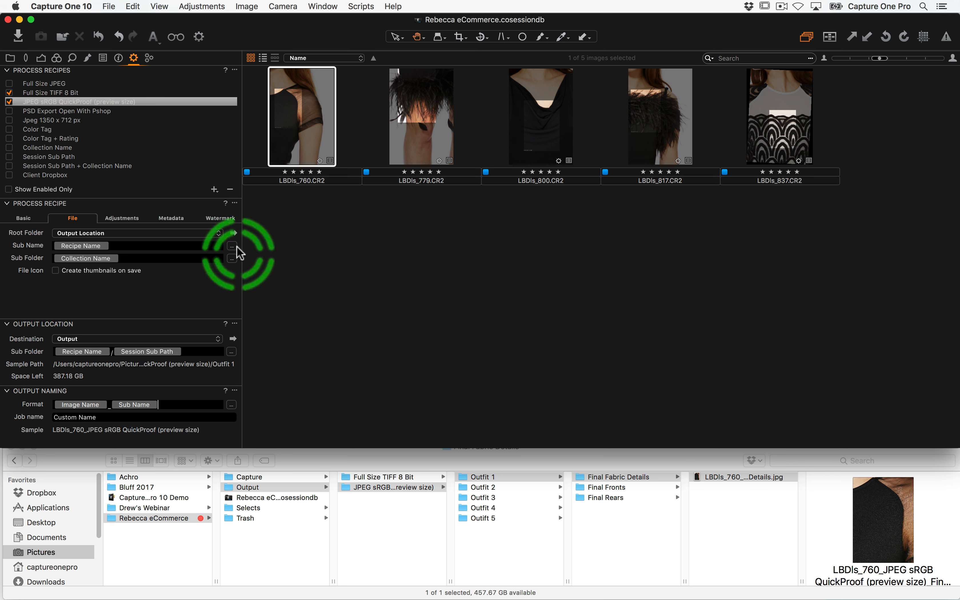
left_click(232, 405)
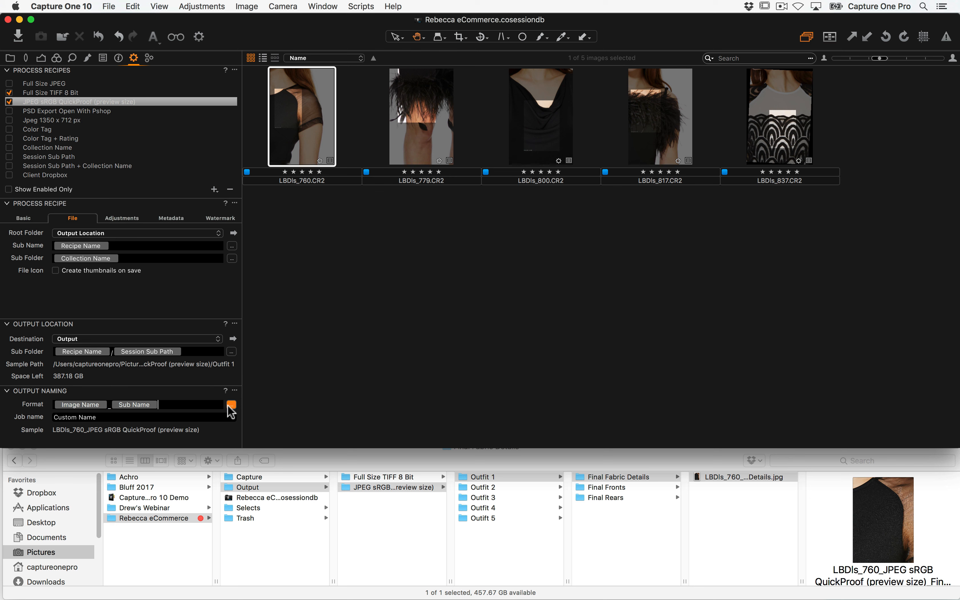
left_click(518, 126)
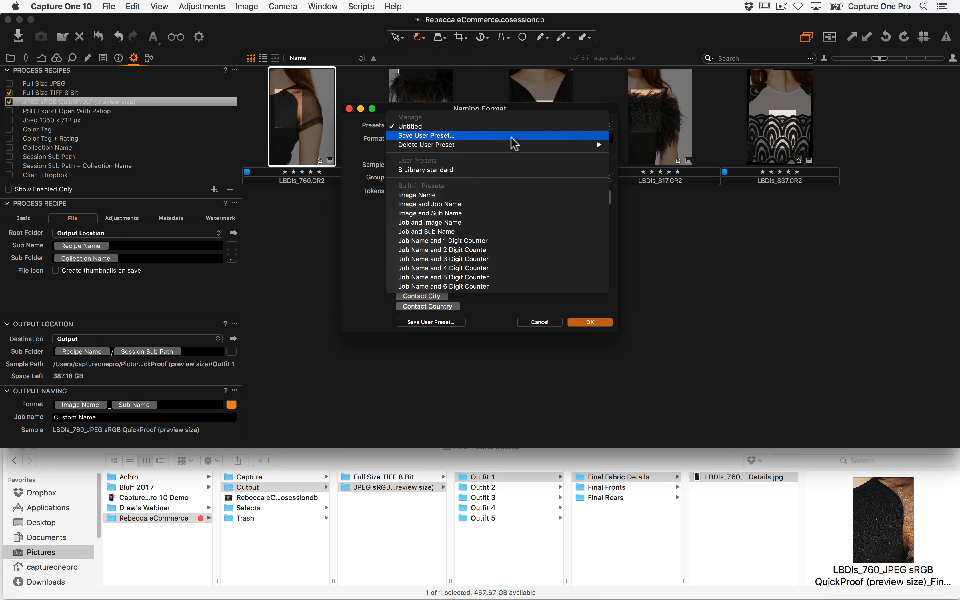
left_click(359, 143)
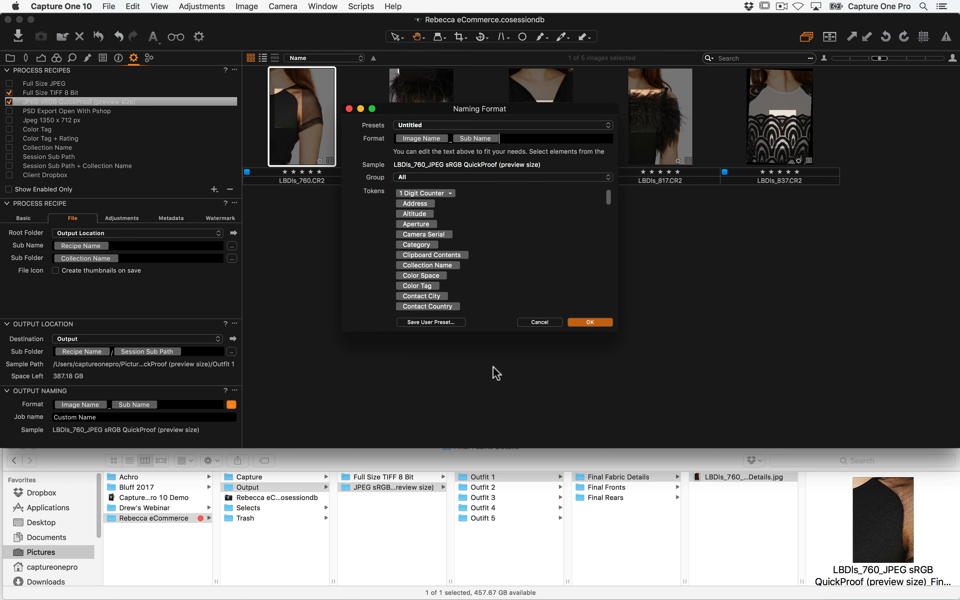
left_click(539, 323)
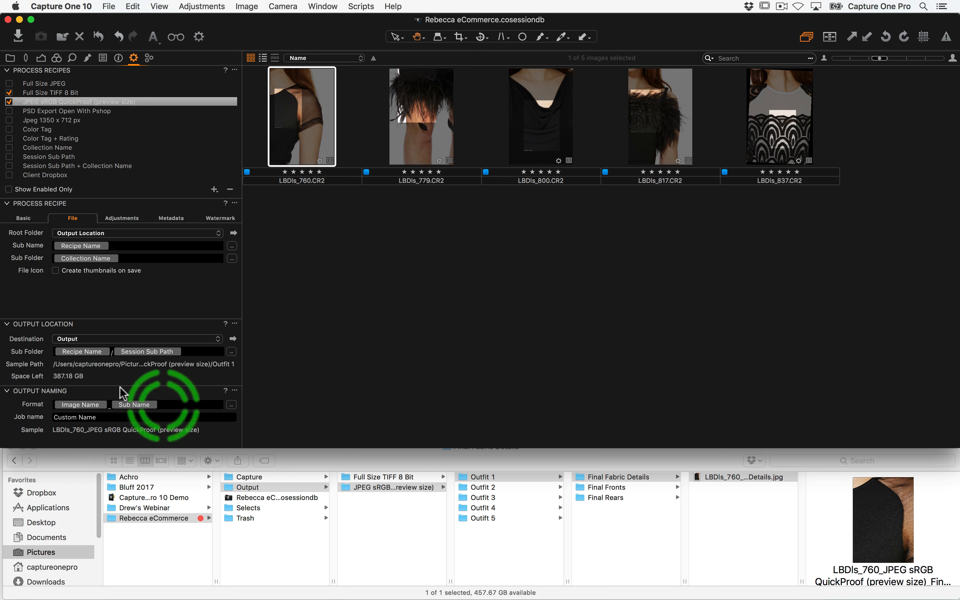
Look through the presets offered for the Output Naming format and the recipe's Sub Folder, cancelling both editors without changes
left_click(231, 404)
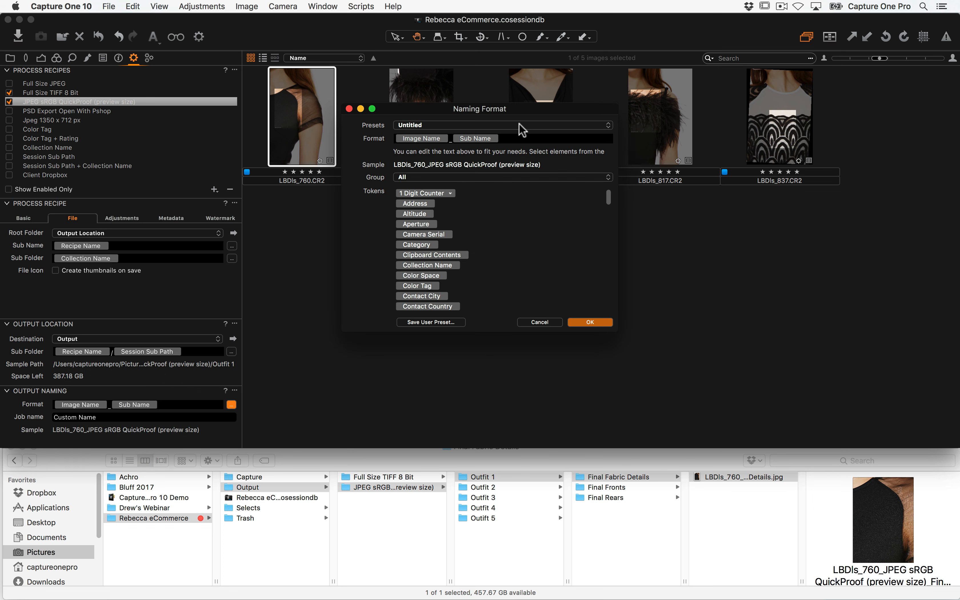
left_click(521, 125)
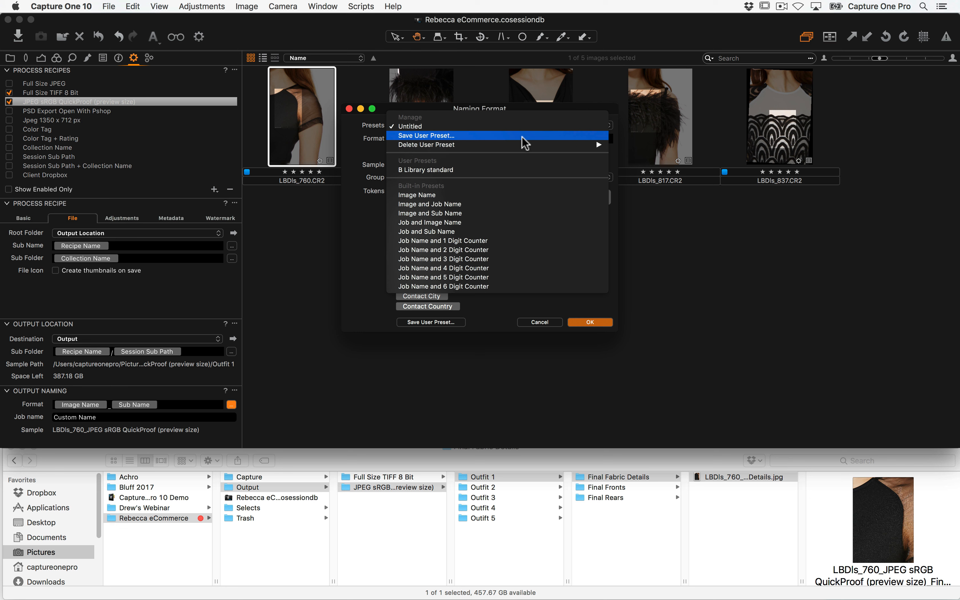
left_click(439, 125)
left_click(540, 321)
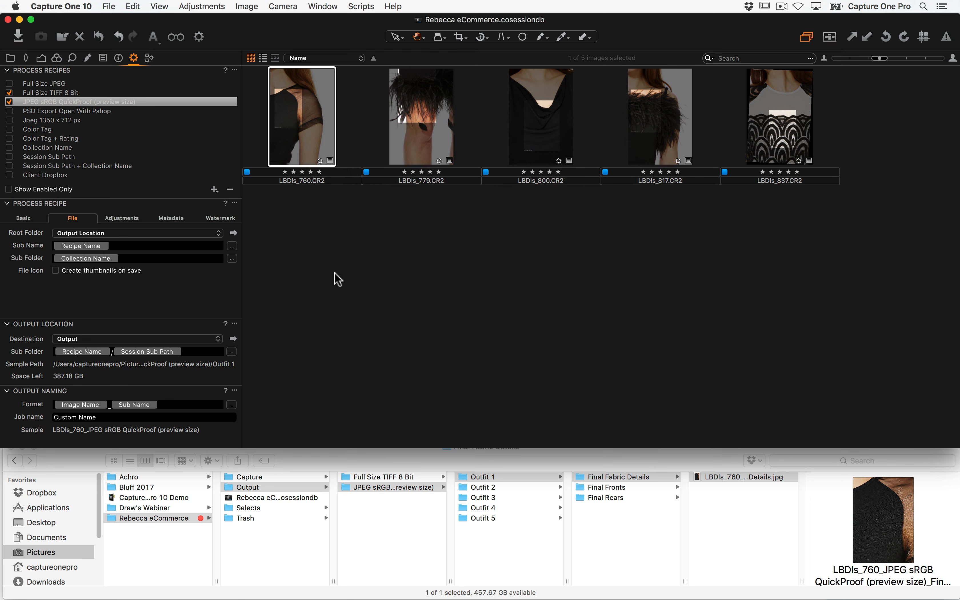
left_click(233, 260)
left_click(496, 126)
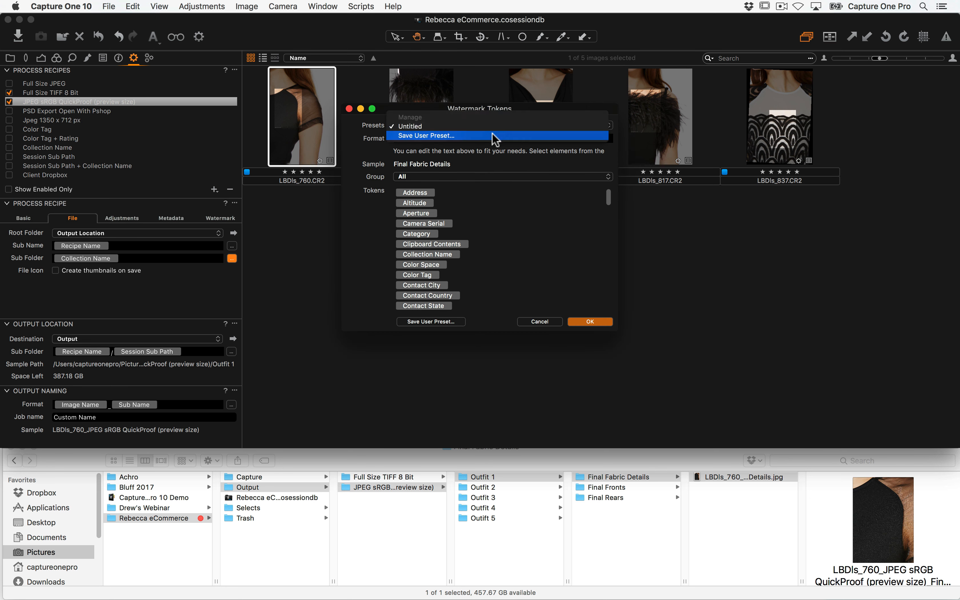
left_click(455, 55)
left_click(540, 321)
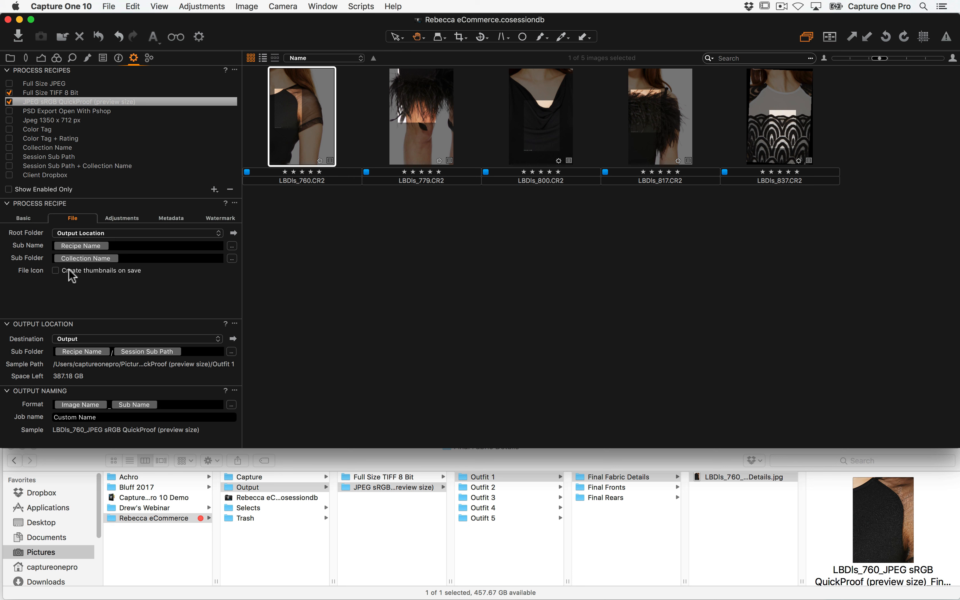
Select the Client Dropbox process recipe and show the session's All Images album alongside its settings
left_click(73, 175)
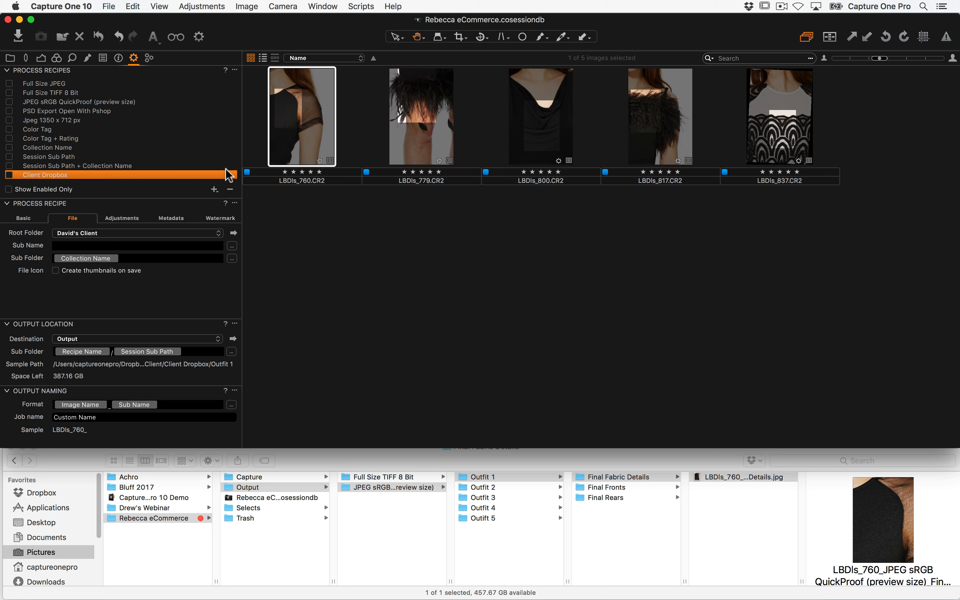
left_click(10, 58)
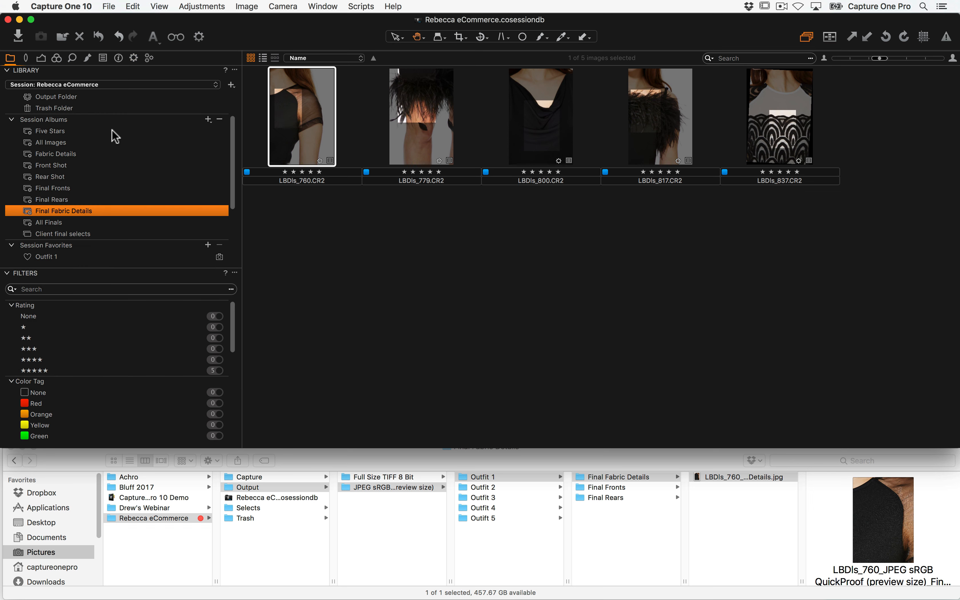
left_click(70, 142)
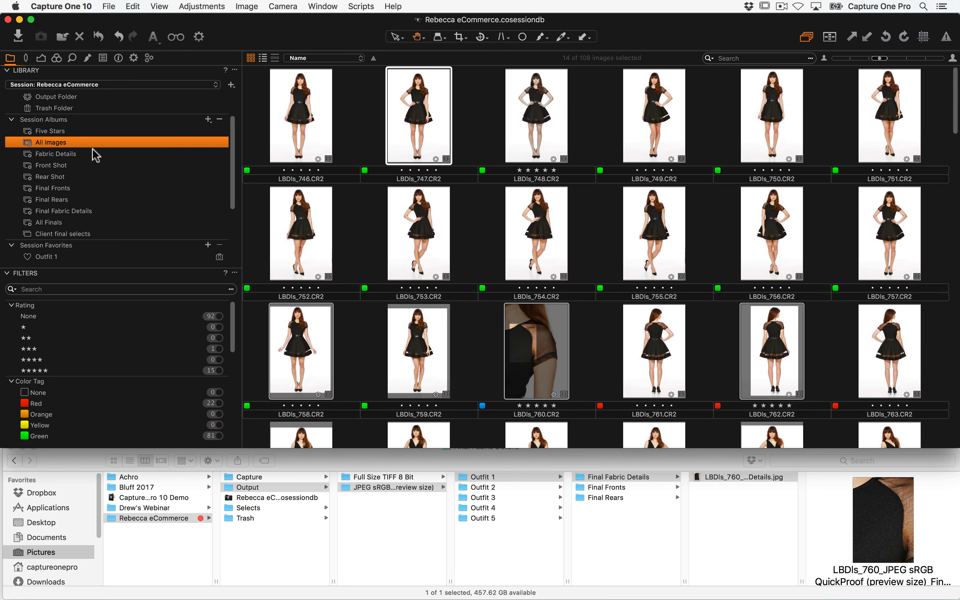
left_click(134, 57)
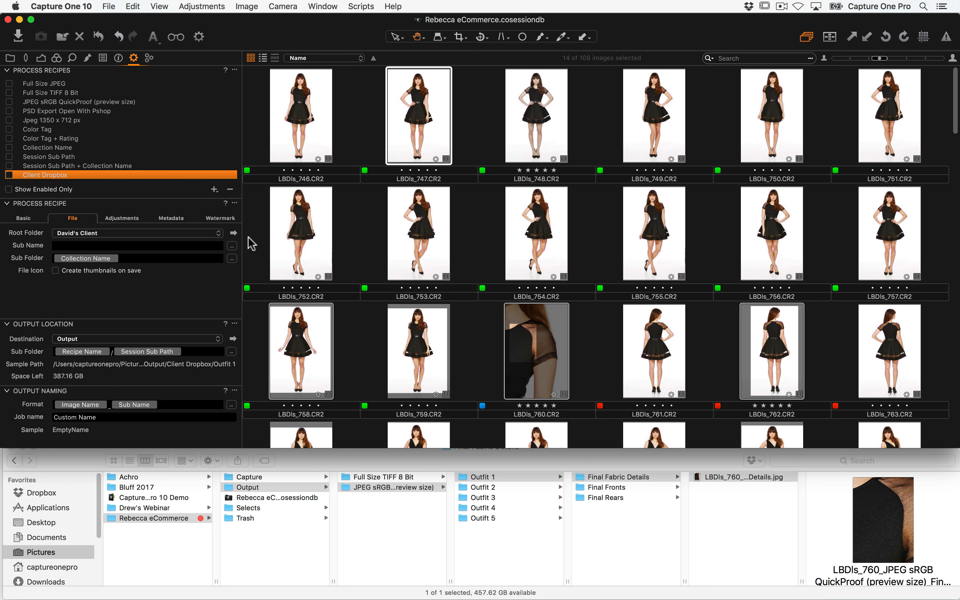
View LBDIs_746 fitted in the viewer and set the Client Dropbox recipe's watermark kind to Text
left_click(220, 219)
left_click(358, 126)
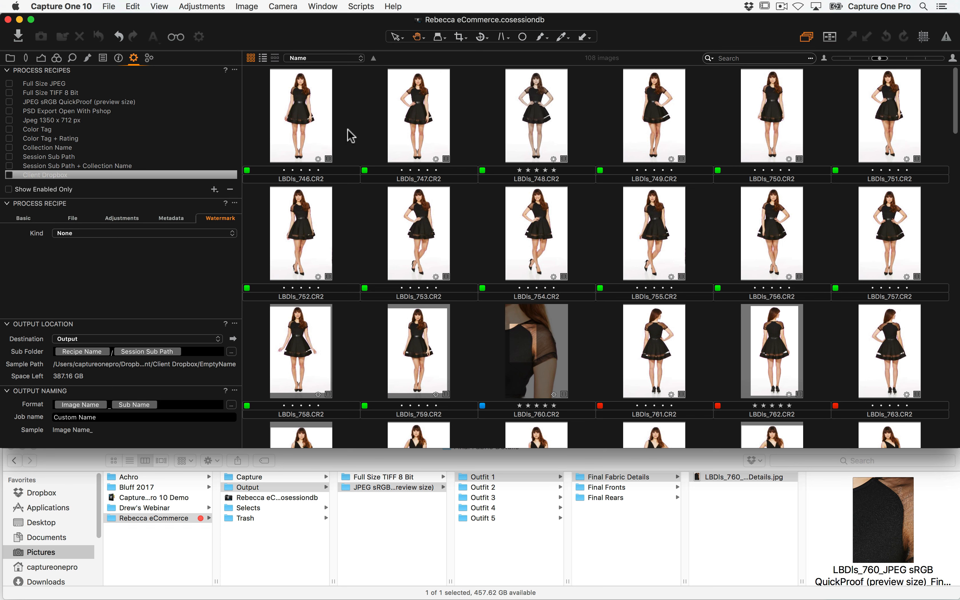
double_click(320, 129)
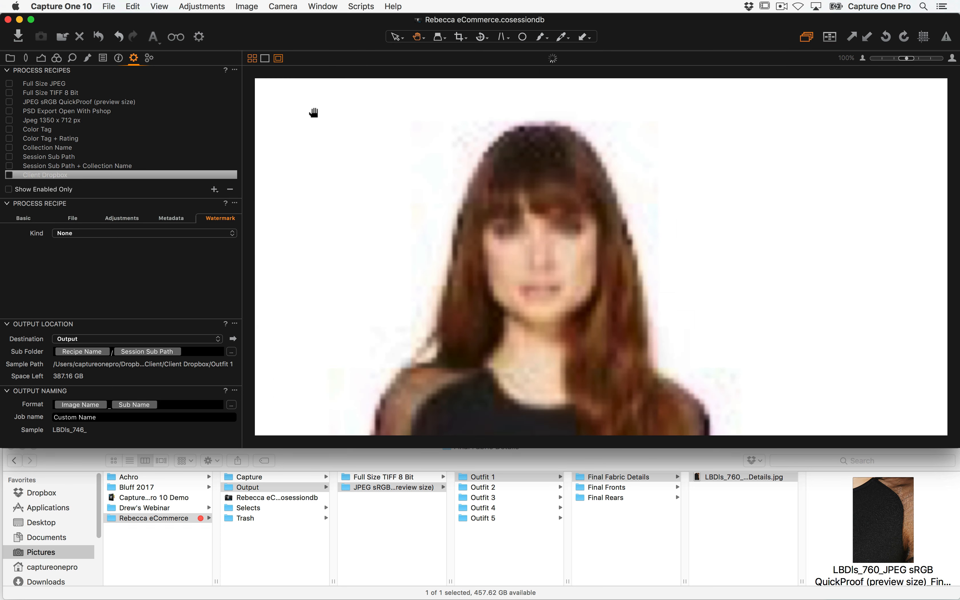
double_click(357, 157)
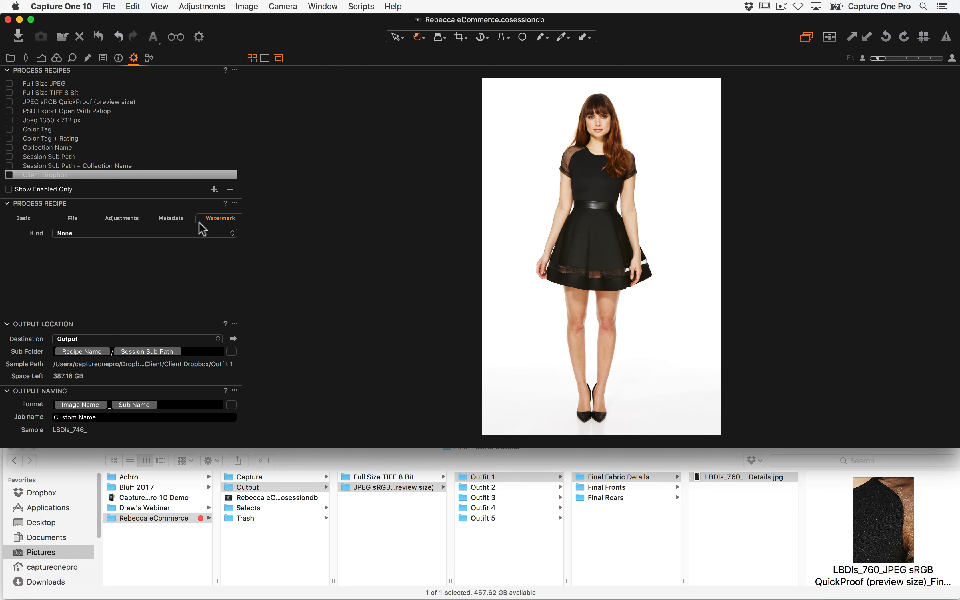
left_click(111, 238)
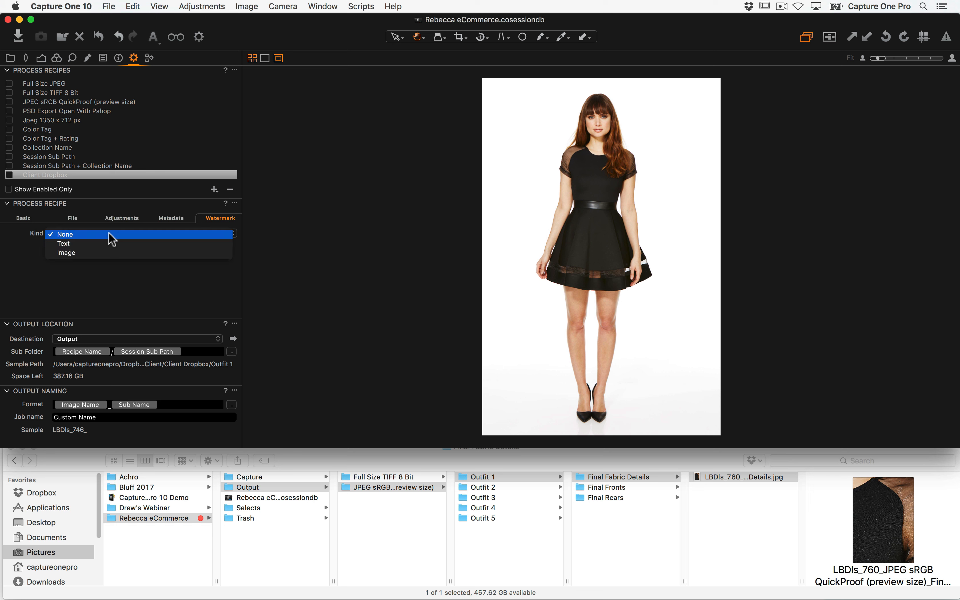
left_click(98, 243)
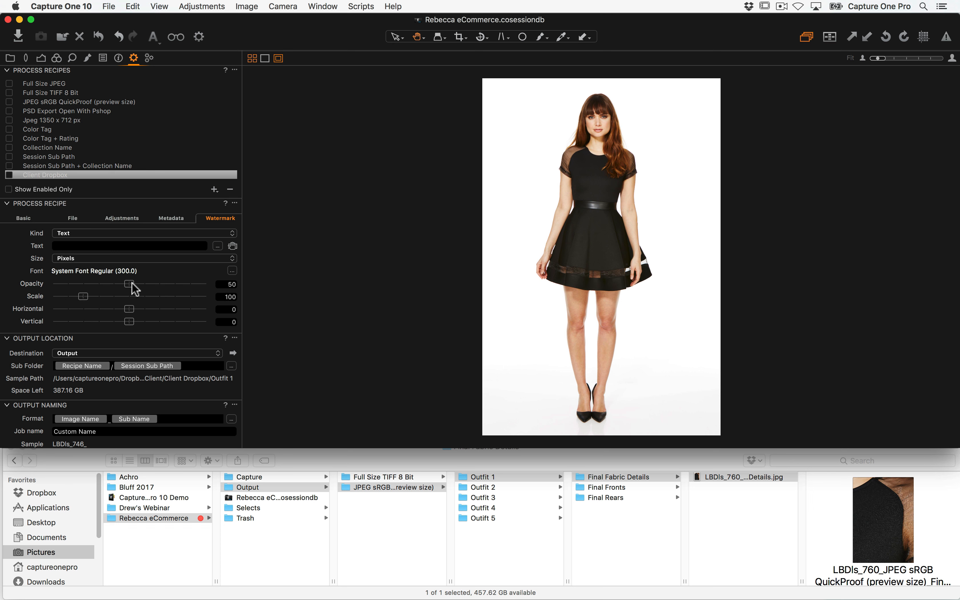
type("ajshhas")
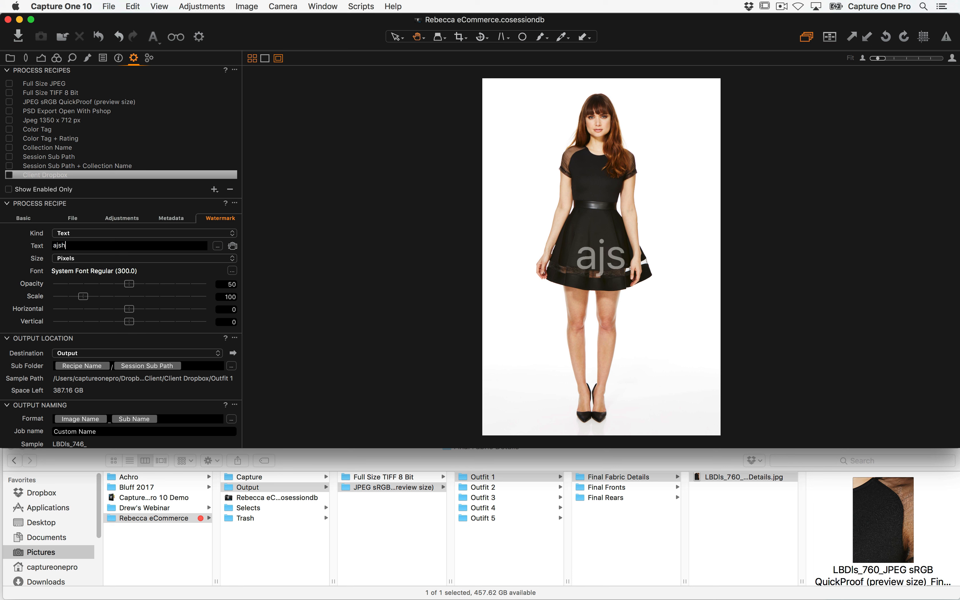
key("BackSpace")
key("BackSpace")
key("BackSpace")
key("BackSpace")
key("BackSpace")
key("BackSpace")
key("BackSpace")
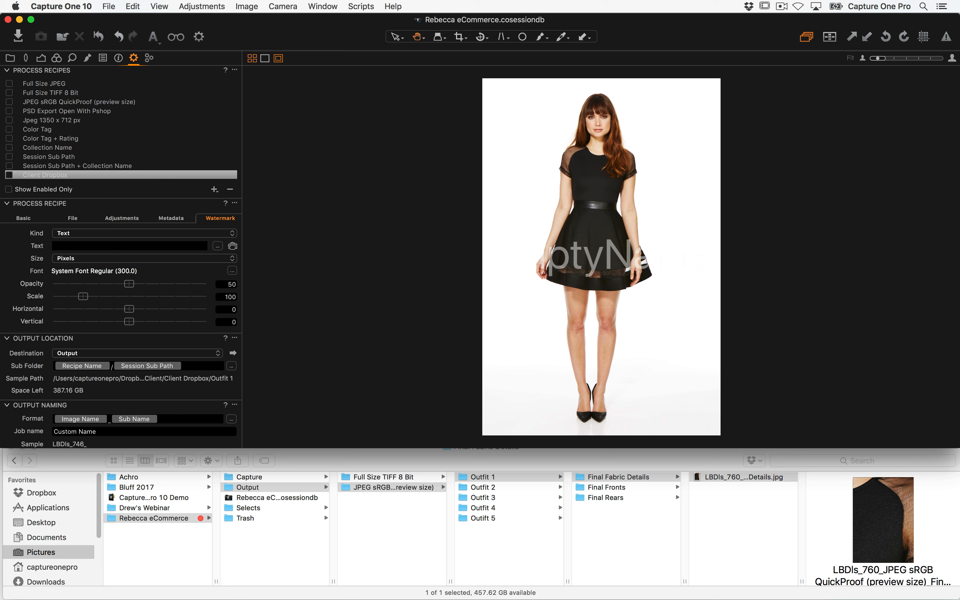
Insert the Image Name token as the recipe's watermark text
type("Image")
key("Down")
key("Down")
key("Down")
key("Down")
key("Down")
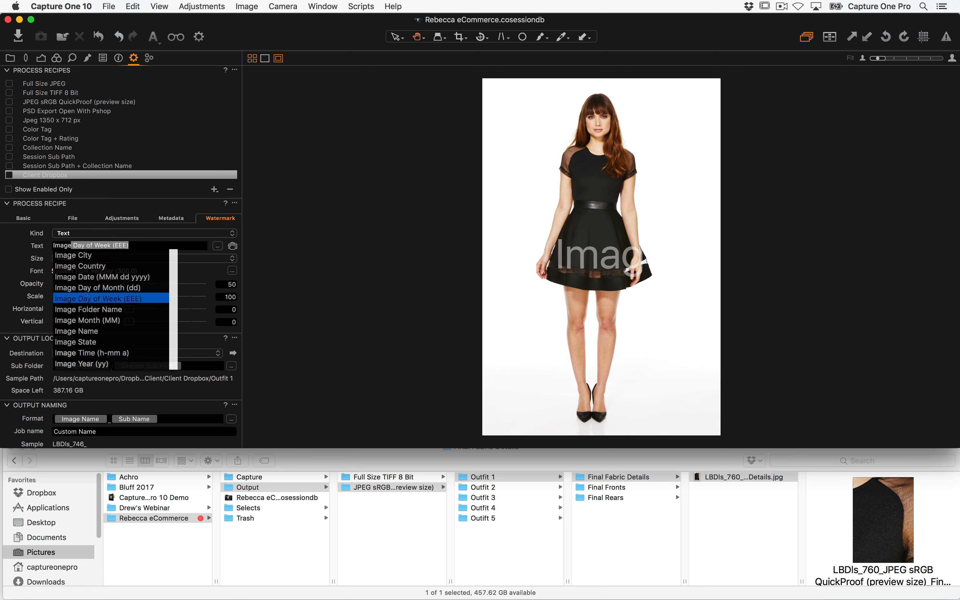
key("Down")
key("Down")
key("Down")
key("Return")
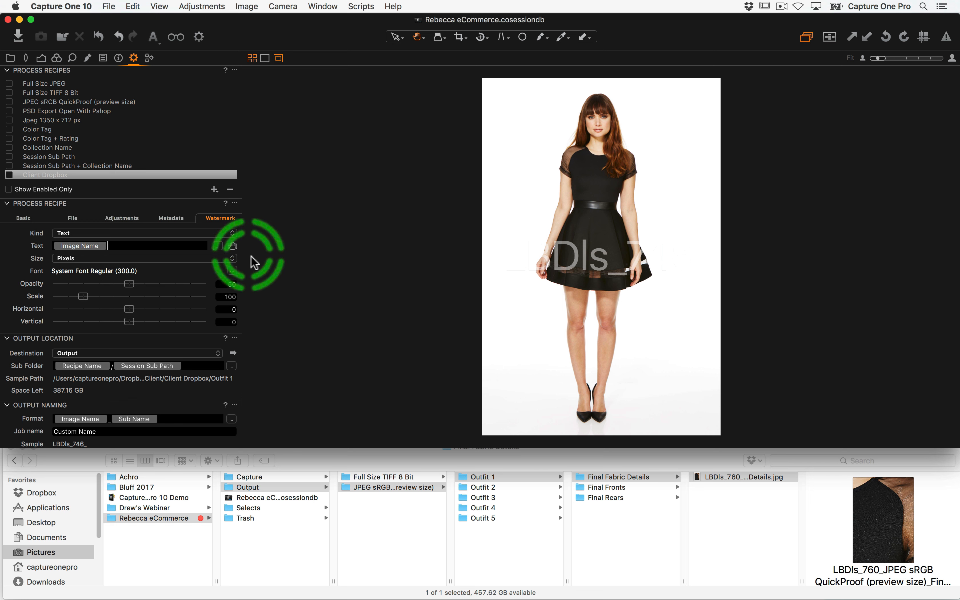
Set the watermark font size to 64 with black as its text color
left_click(232, 271)
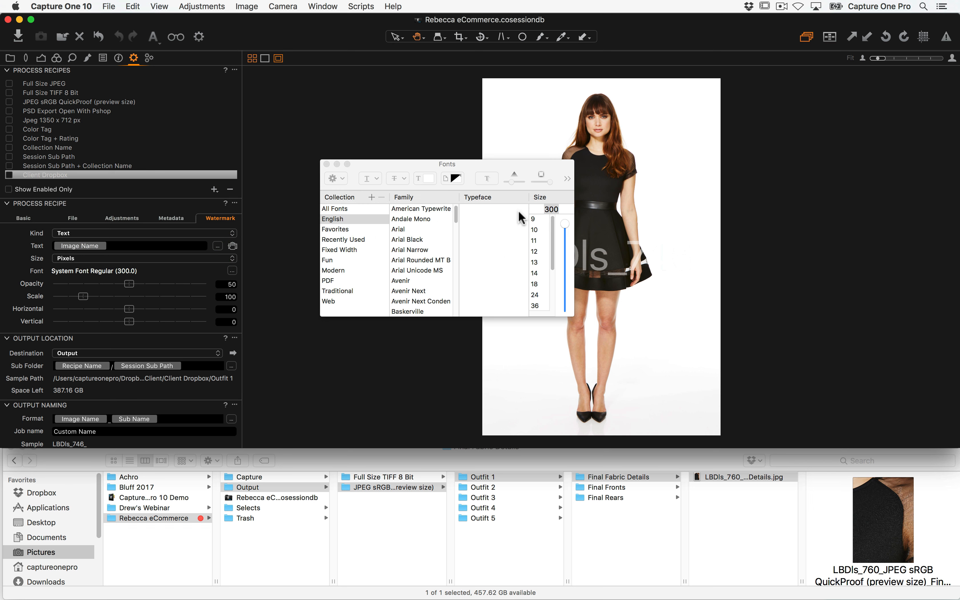
scroll(539, 260, "down", 3)
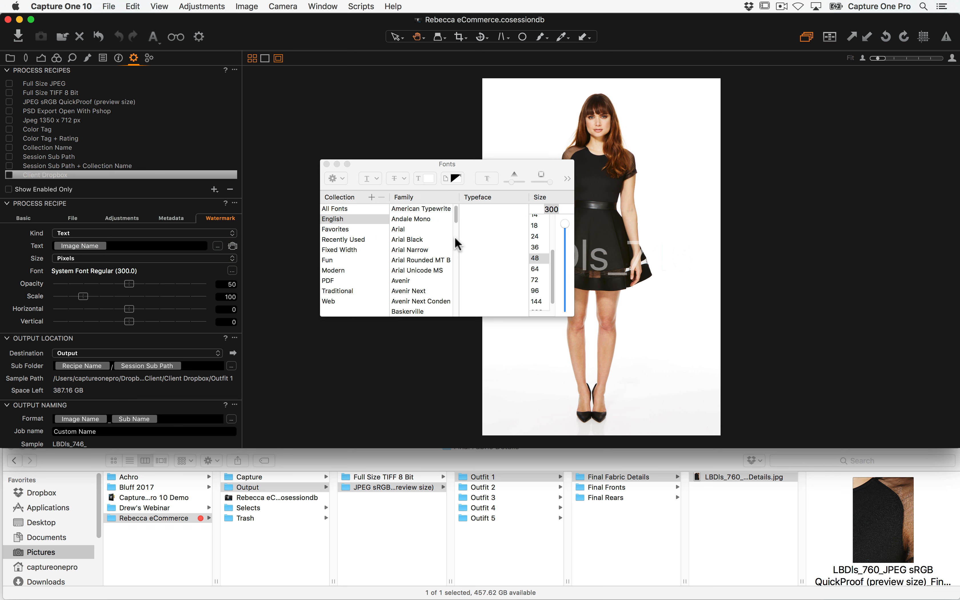
left_click(429, 179)
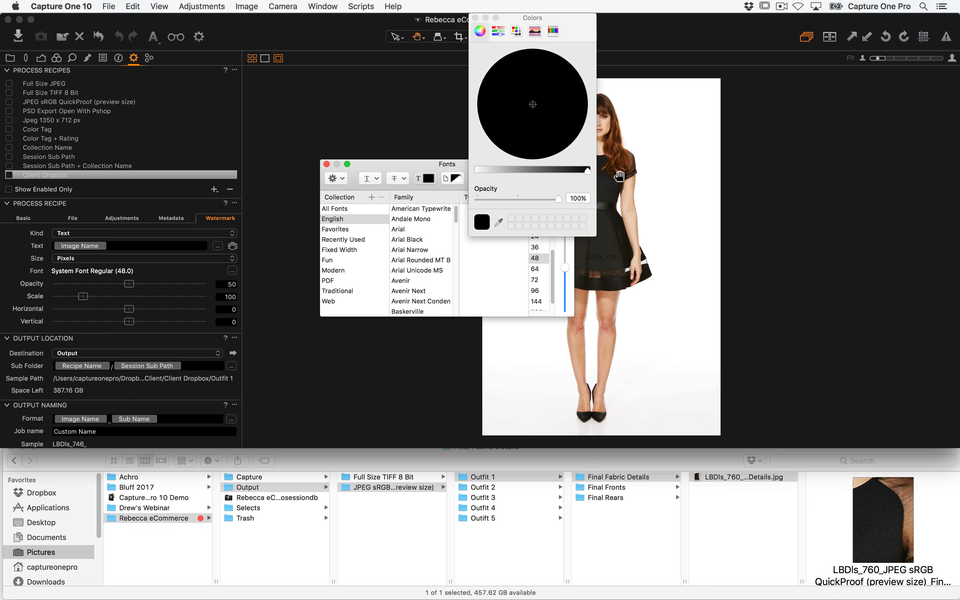
left_click(474, 18)
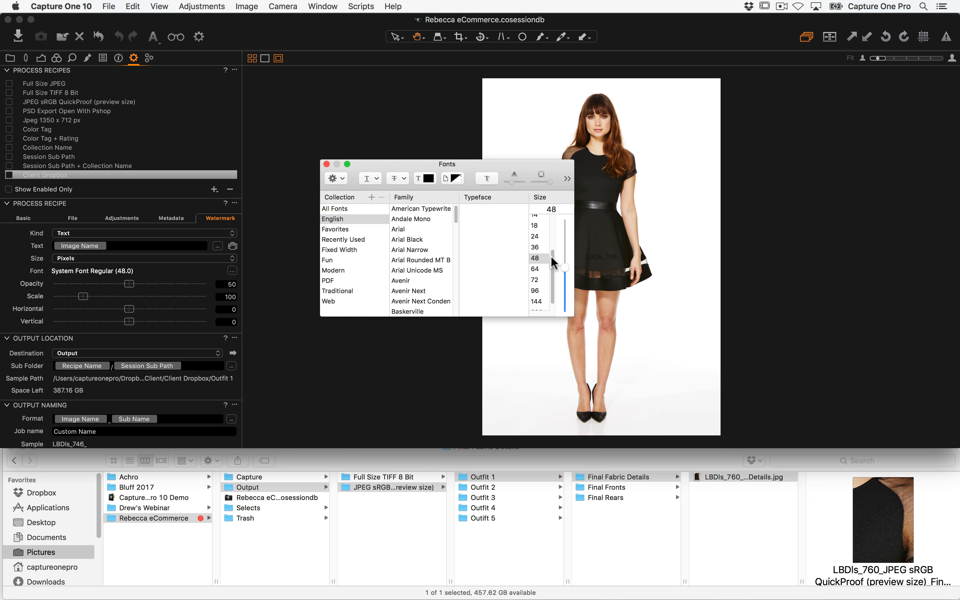
left_click(540, 270)
left_click(326, 164)
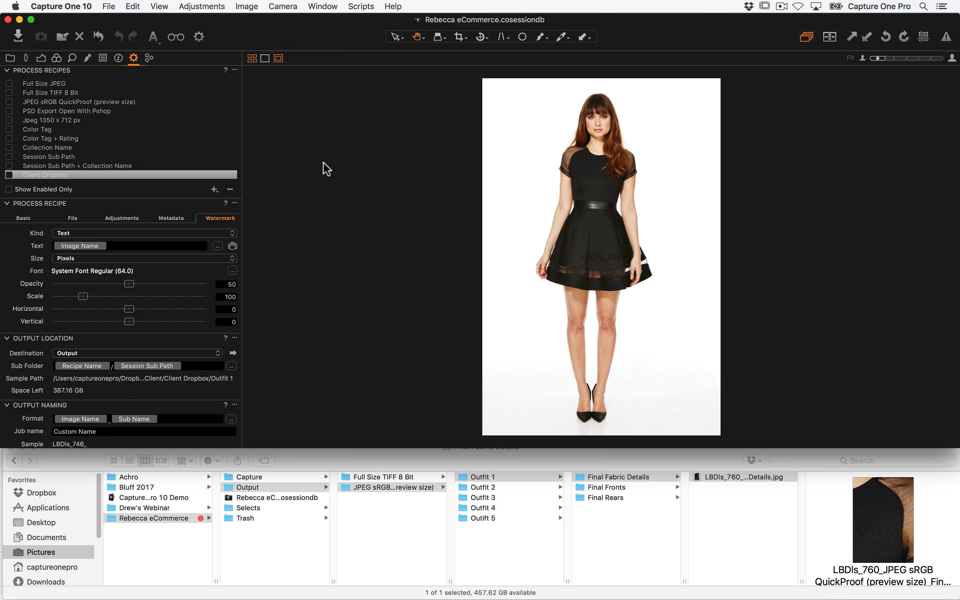
Move the watermark to the photo's lower-left corner, about -43.2 horizontal and -46.9 vertical, and raise its opacity to 100
left_click(233, 246)
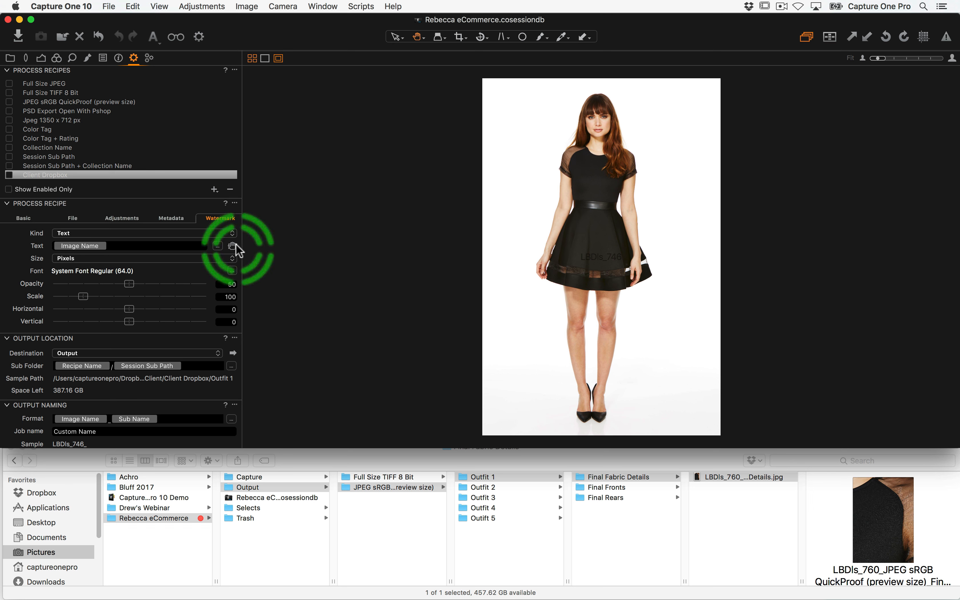
left_click_drag(595, 257, 489, 423)
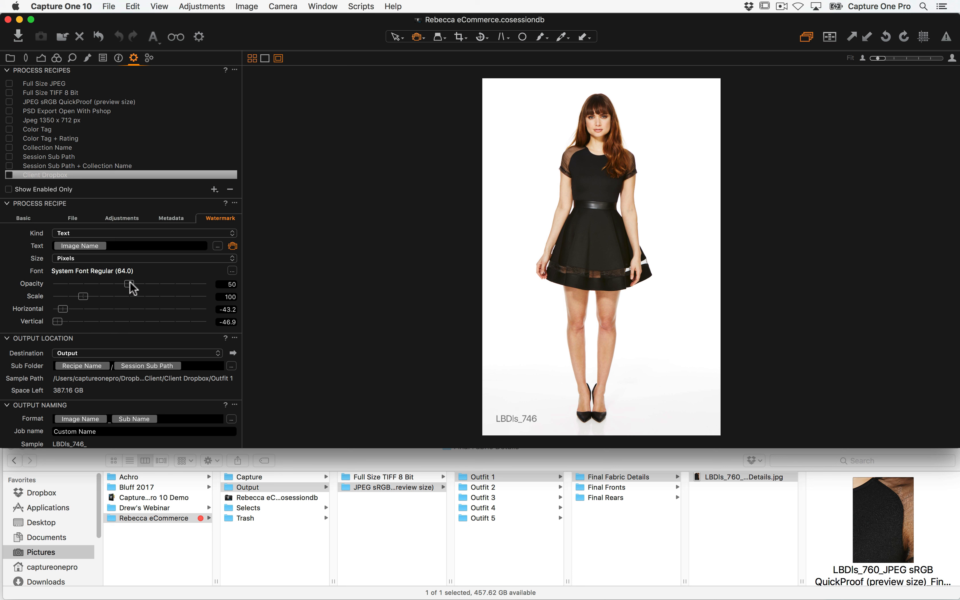
left_click_drag(131, 284, 344, 293)
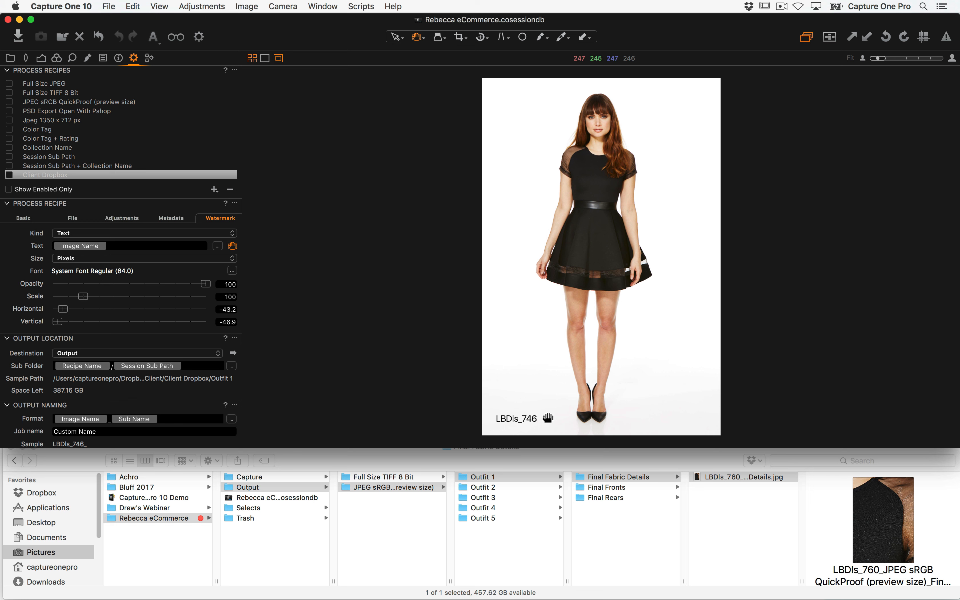
Check the watermark's image name on the following photos and return to LBDIs_746
key("super+Right")
key("super+Right")
key("super+Right")
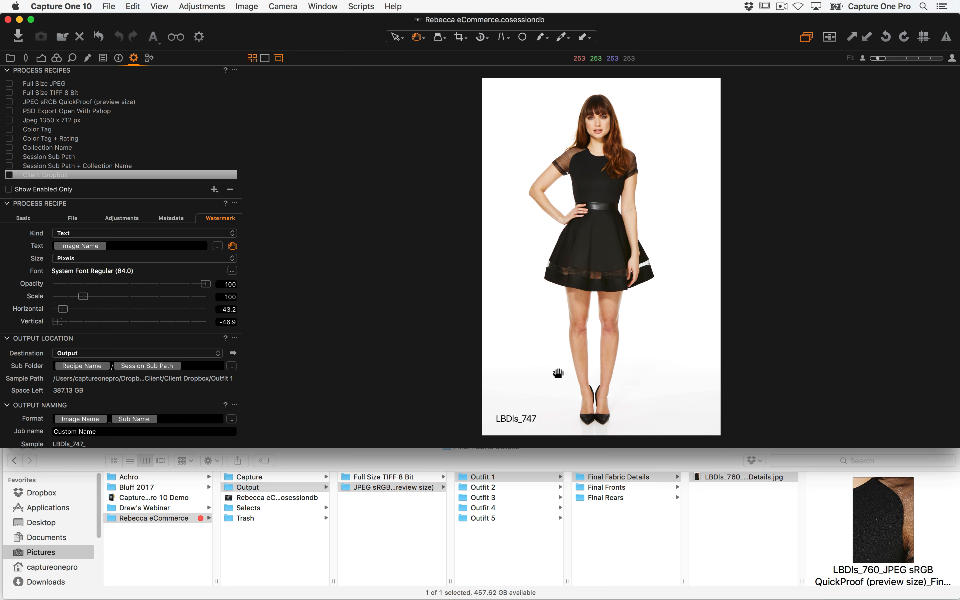
key("super+Left")
key("super+Left")
key("super+Left")
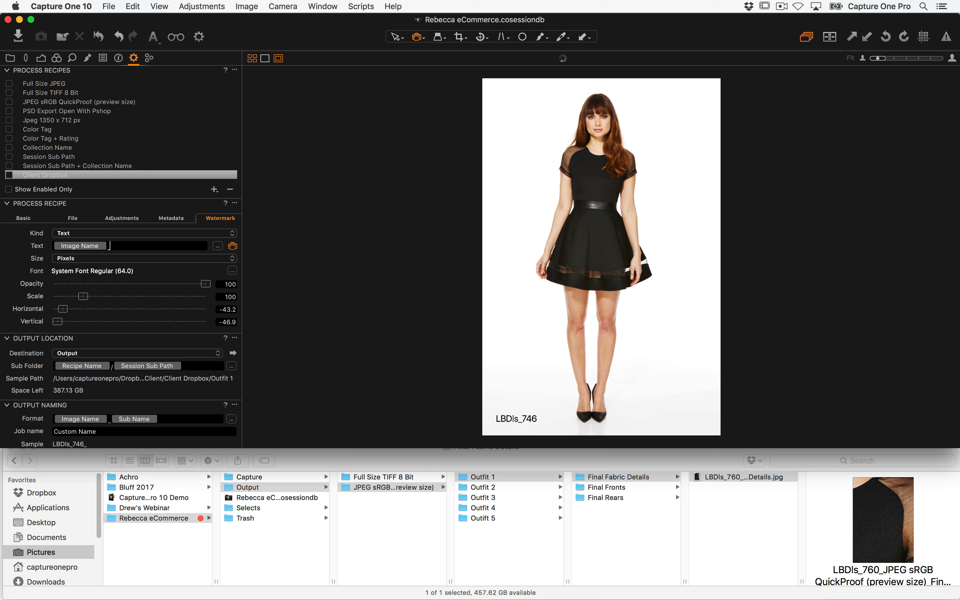
Append the Copyright Notice and Description tokens to the watermark text, each preceded by an underscore
type("_co")
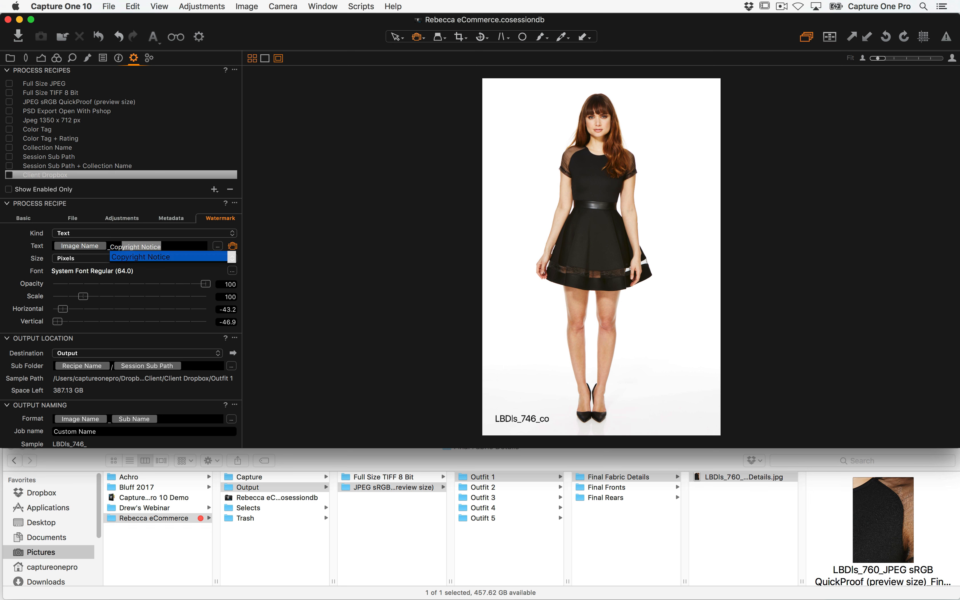
key("Return")
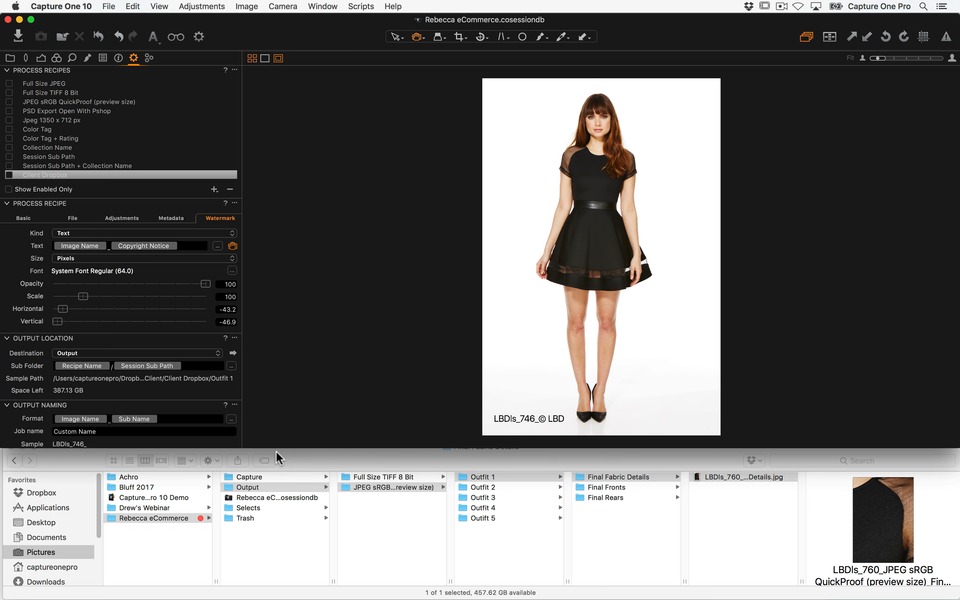
type("_col")
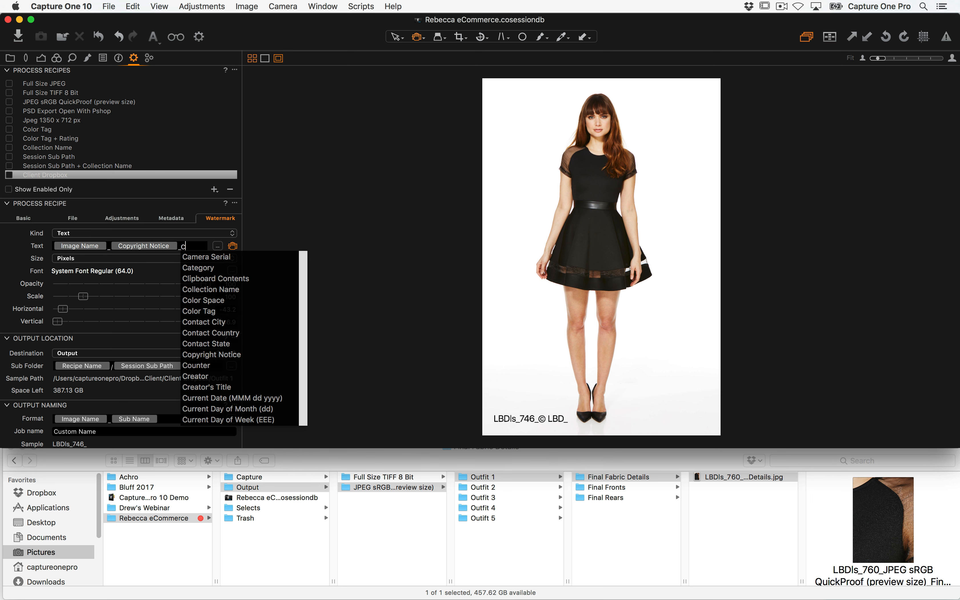
key("BackSpace")
key("BackSpace")
key("BackSpace")
type("desc")
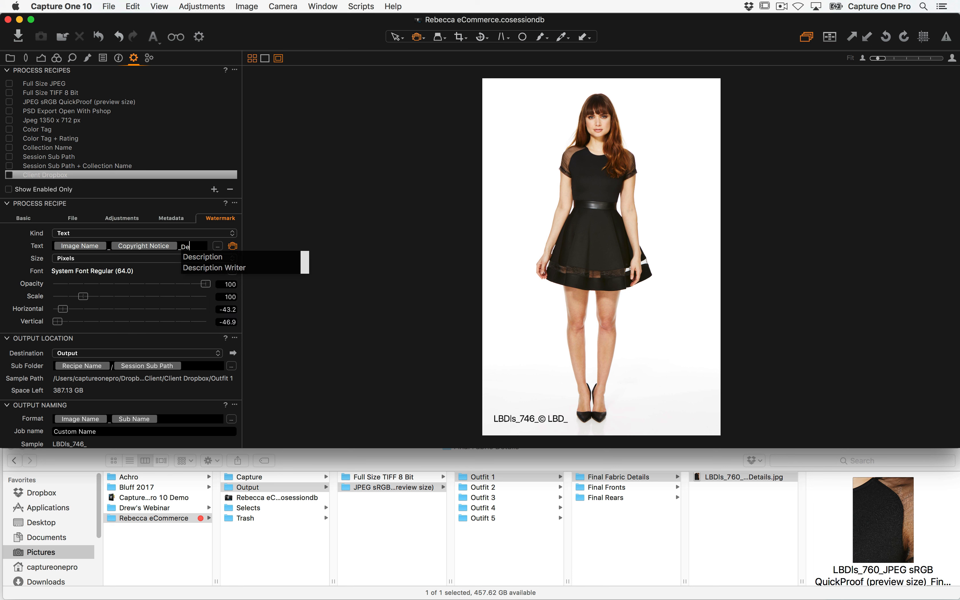
key("Down")
key("Return")
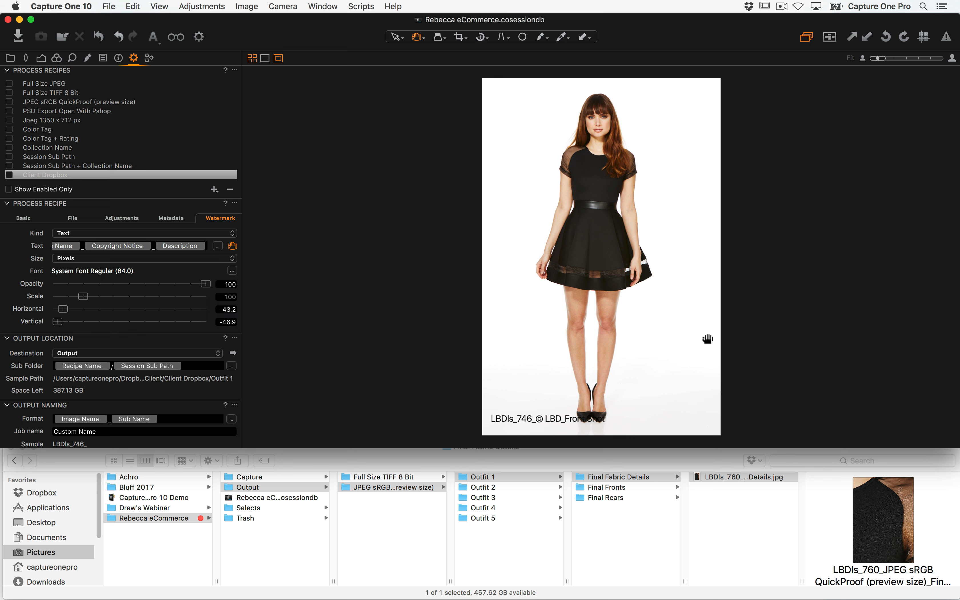
Move the watermark to the photo's upper-left corner, about -43.7 horizontal and 49 vertical, and check it on the following photos
left_click_drag(543, 417, 544, 74)
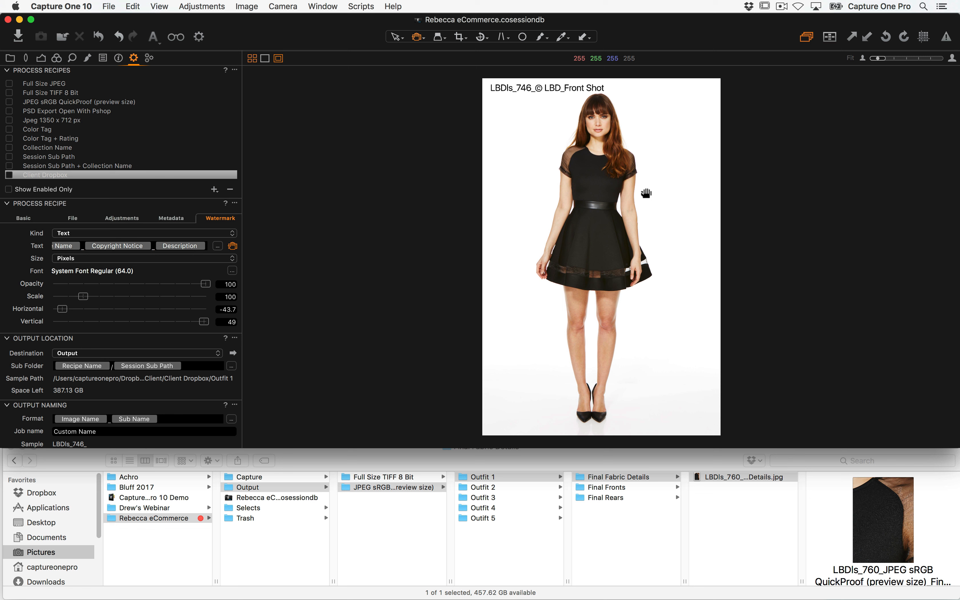
key("super+Right")
key("super+Right")
key("super+Right")
key("super+Right")
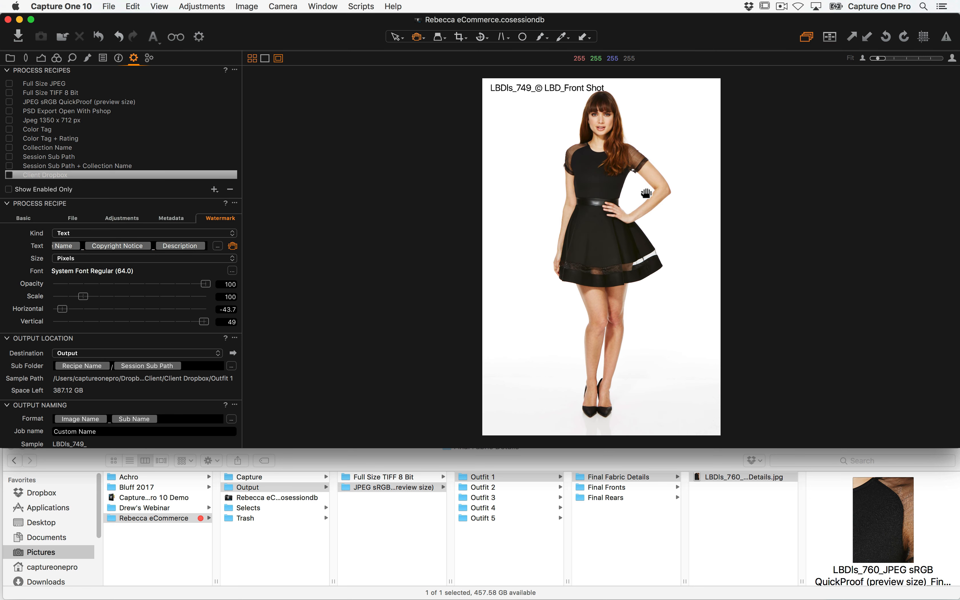
Check the watermark on the following photos and on LBDIs_760 in the Fabric Details album
key("super+Right")
key("super+Right")
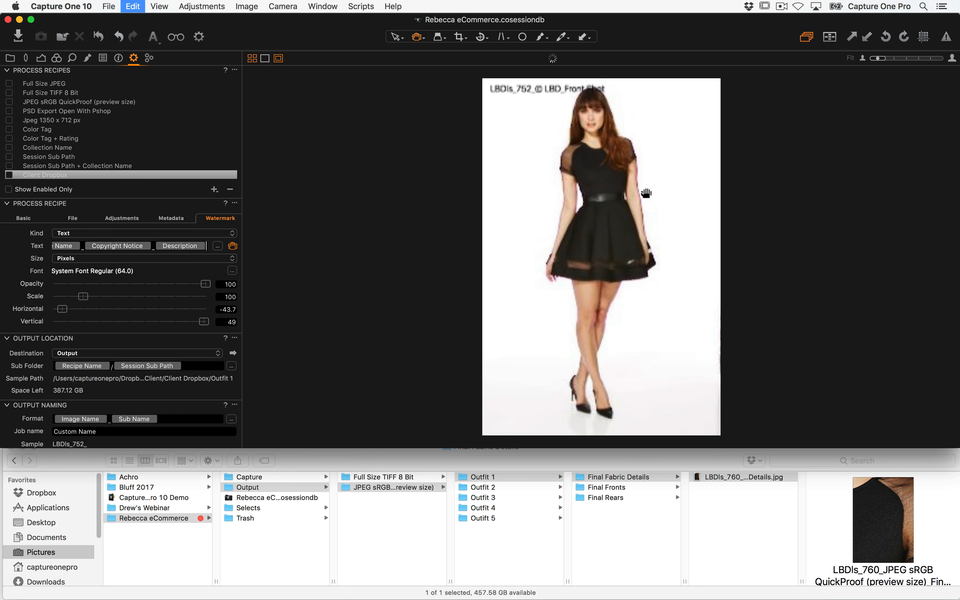
left_click(10, 58)
left_click(81, 156)
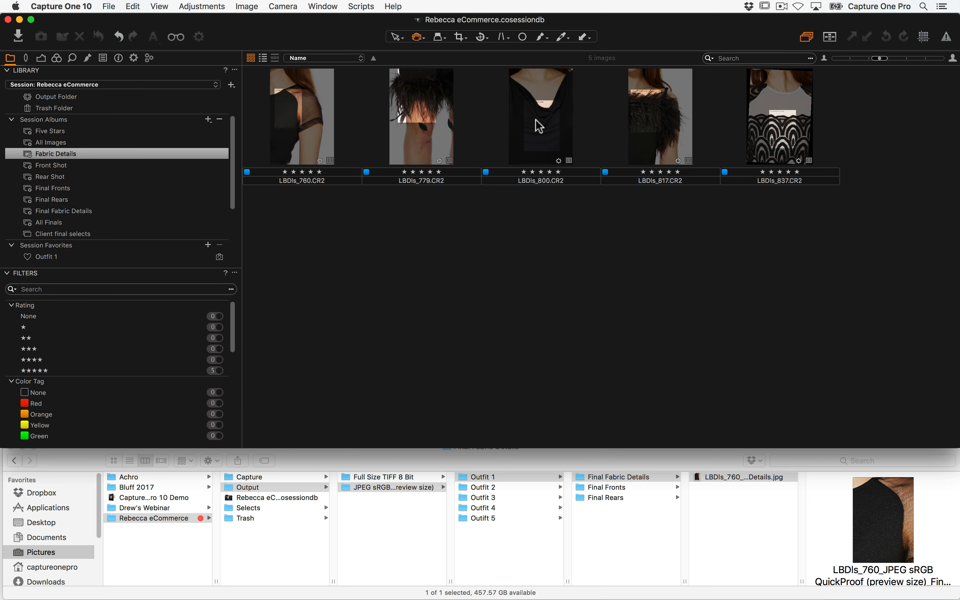
left_click(423, 128)
double_click(300, 115)
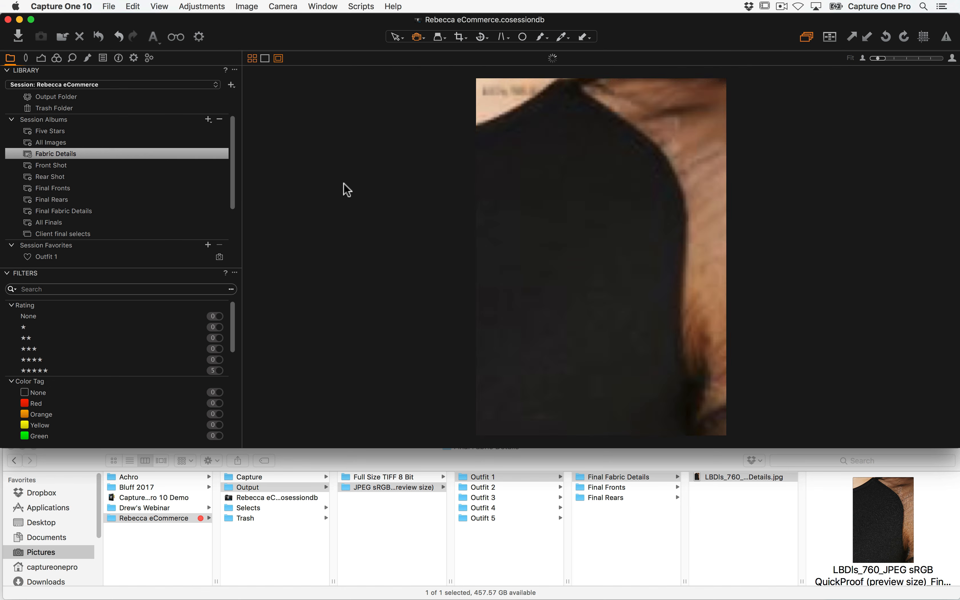
left_click(133, 58)
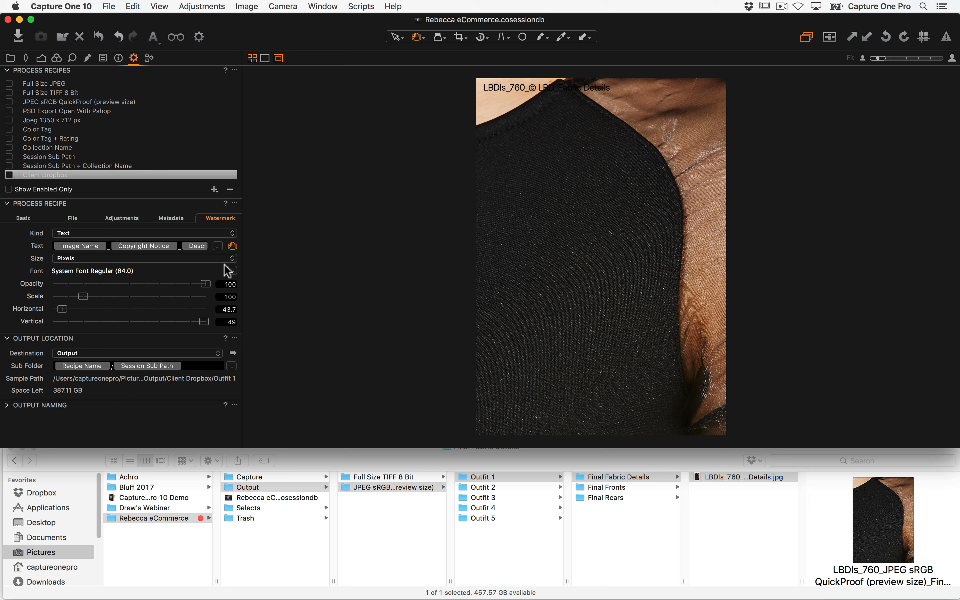
Set the watermark font color to white and move the text to the lower-left corner, about -39.8 horizontal and -47.8 vertical
left_click_drag(205, 284, 317, 283)
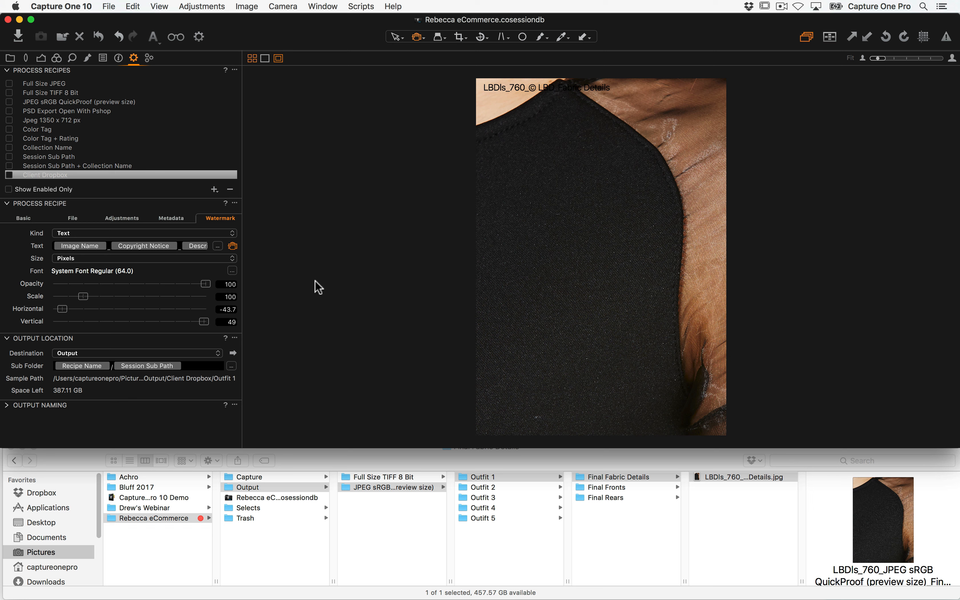
left_click(233, 271)
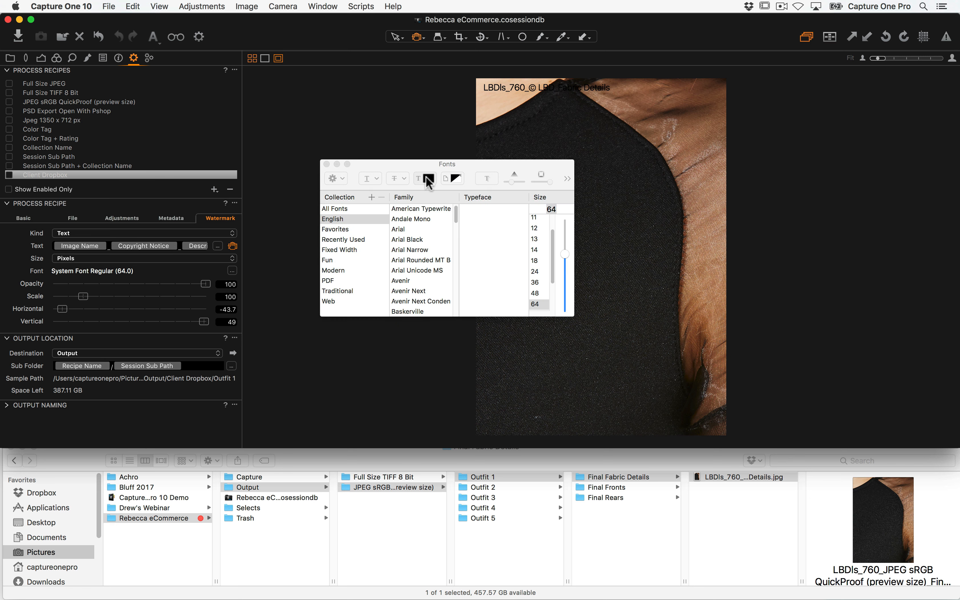
left_click(429, 179)
left_click_drag(573, 171, 451, 176)
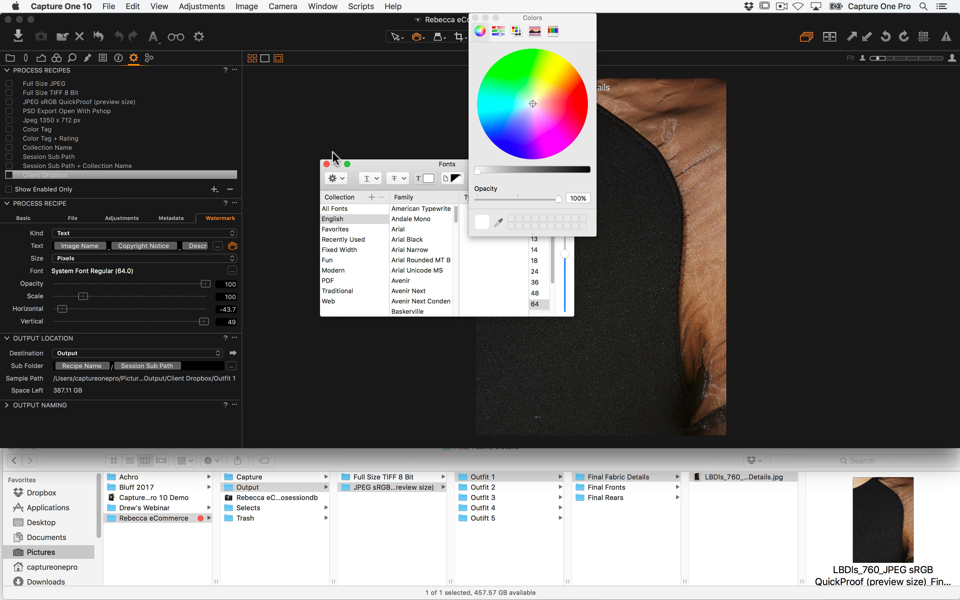
left_click(326, 165)
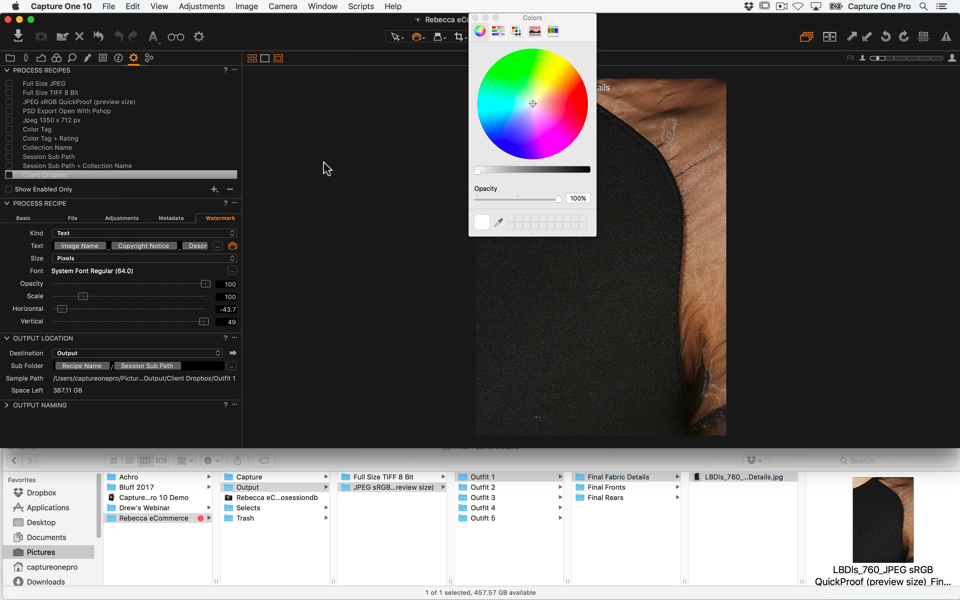
left_click(475, 17)
left_click_drag(542, 91, 551, 437)
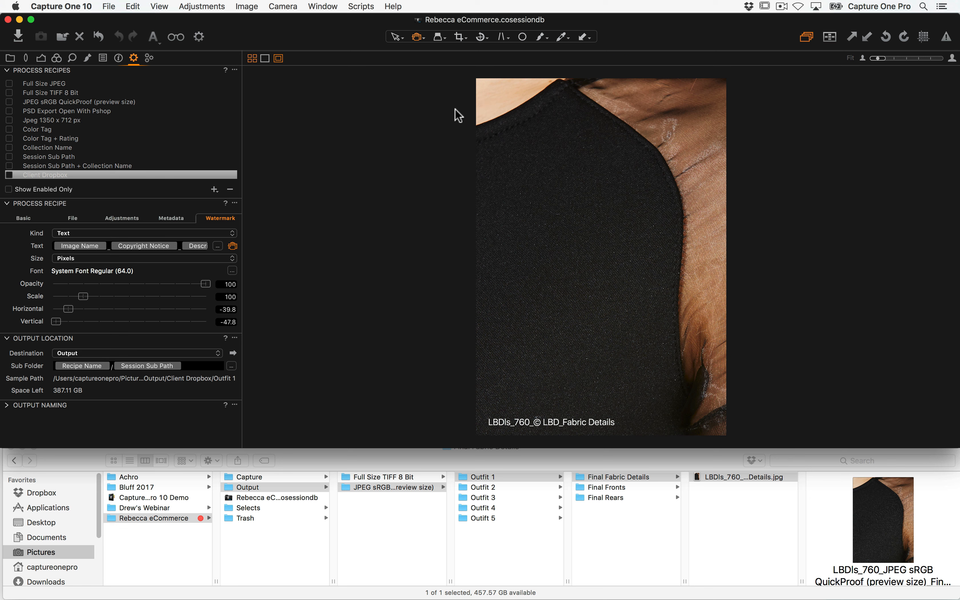
Change the watermark font color to Blue from the Apple color palette
left_click(233, 272)
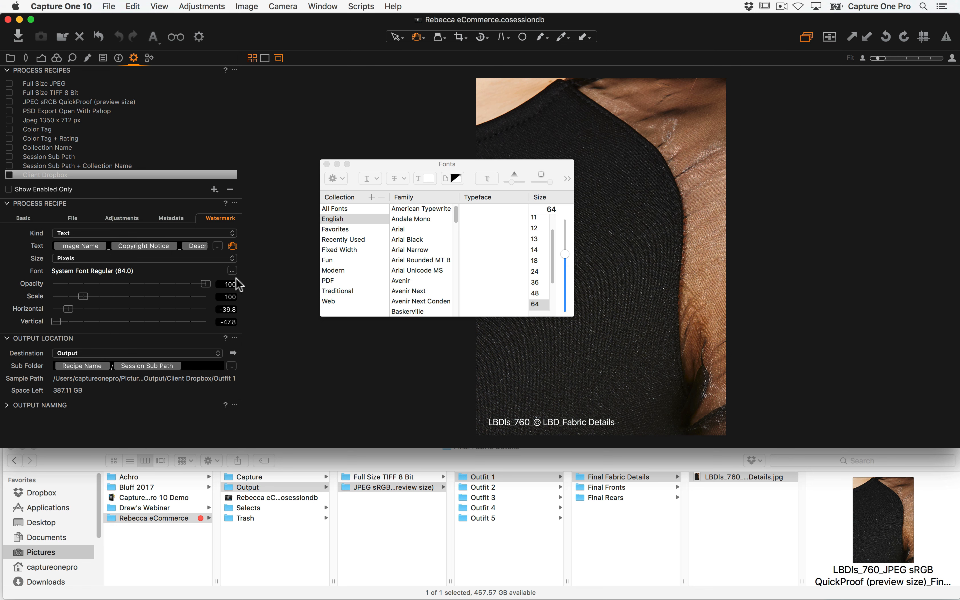
left_click(428, 178)
left_click(517, 32)
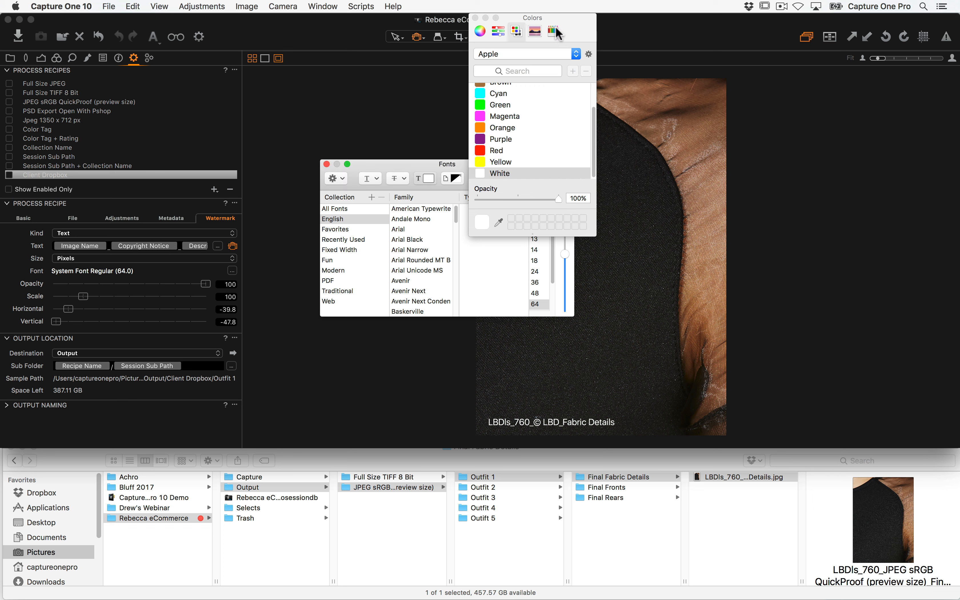
left_click(535, 31)
left_click(553, 31)
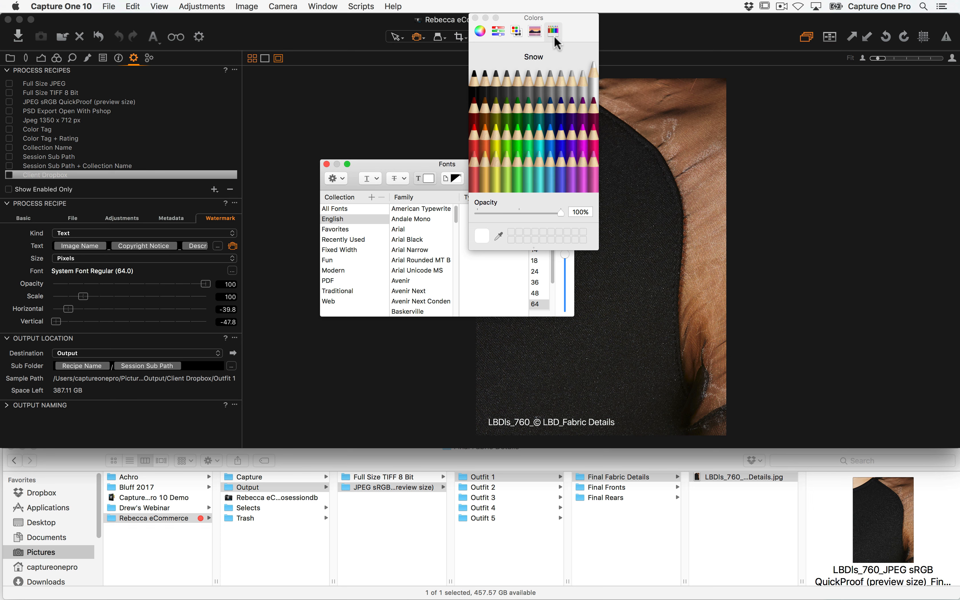
left_click(535, 32)
left_click(517, 31)
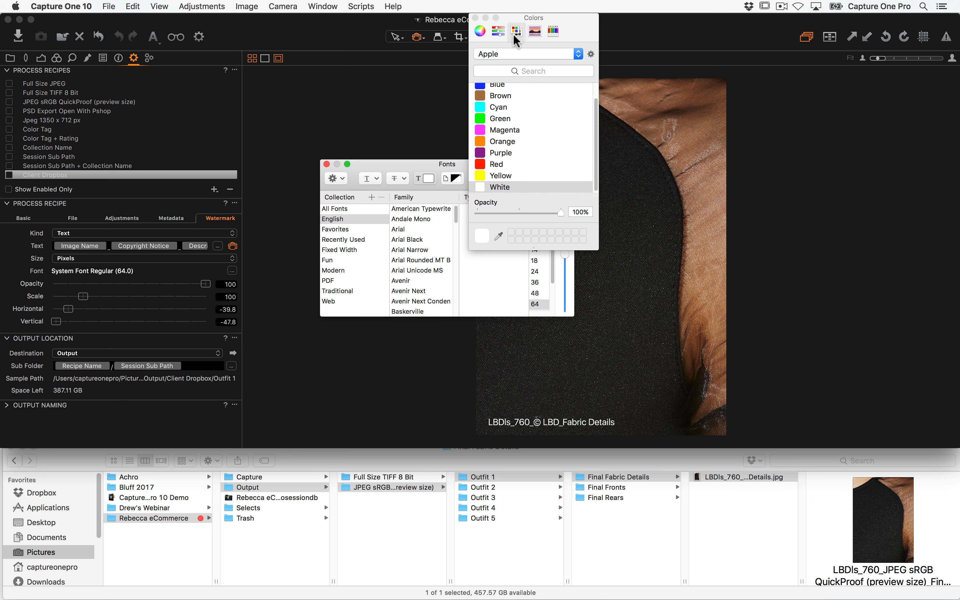
left_click(492, 84)
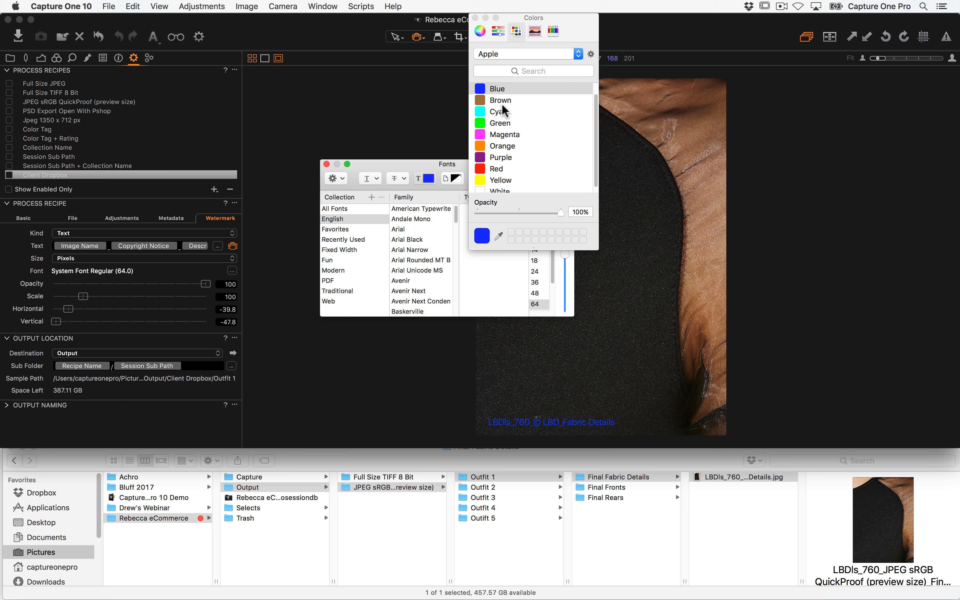
left_click(475, 18)
left_click(289, 161)
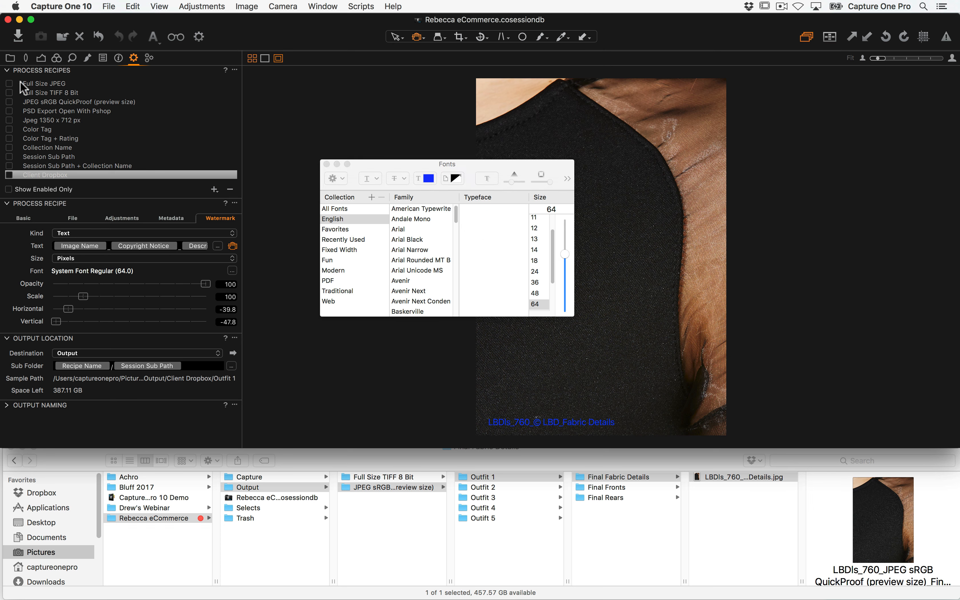
Examine the watermark across the All Images album, viewing LBDIs_779 and LBDIs_784 enlarged
left_click(13, 58)
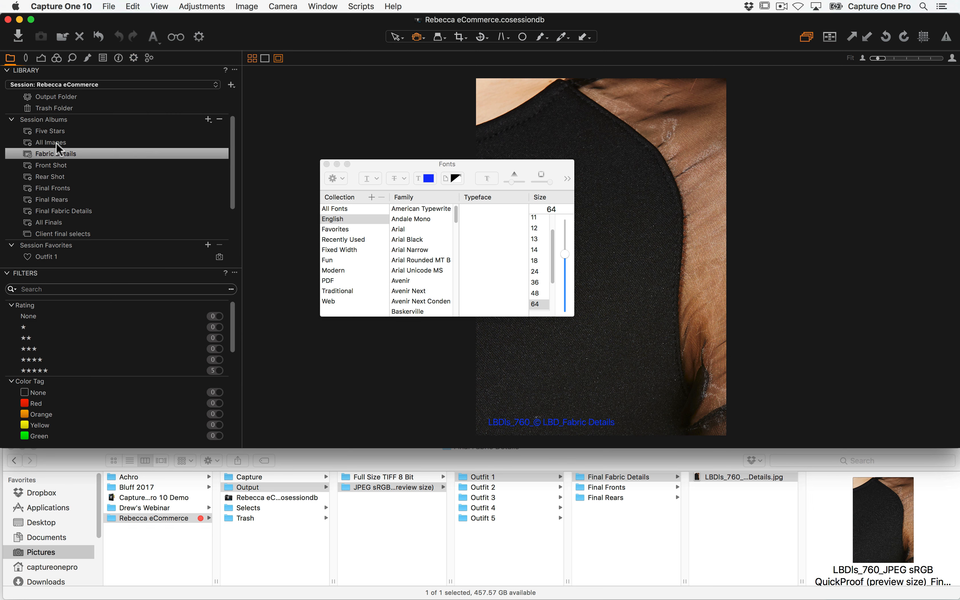
left_click(62, 224)
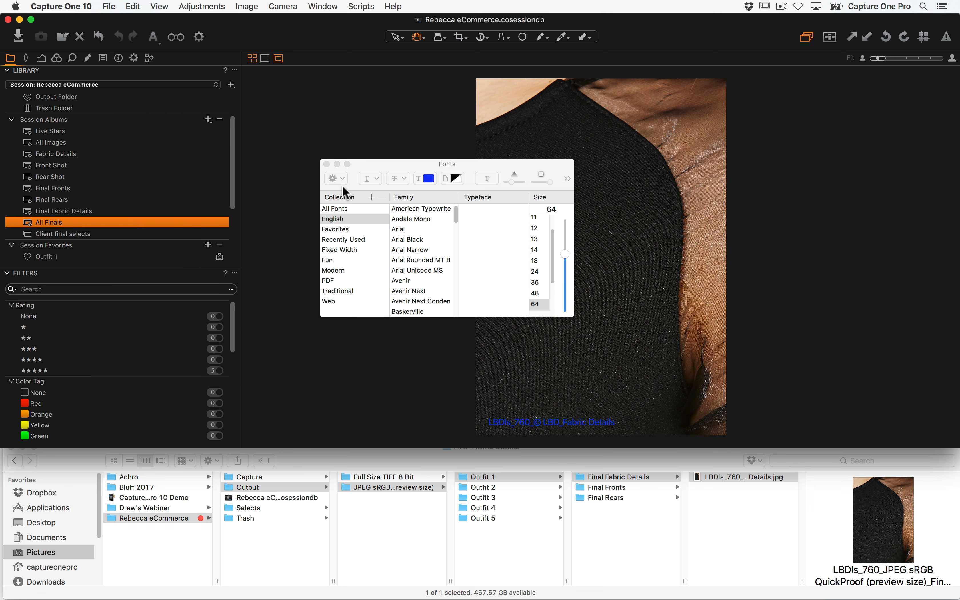
left_click(58, 143)
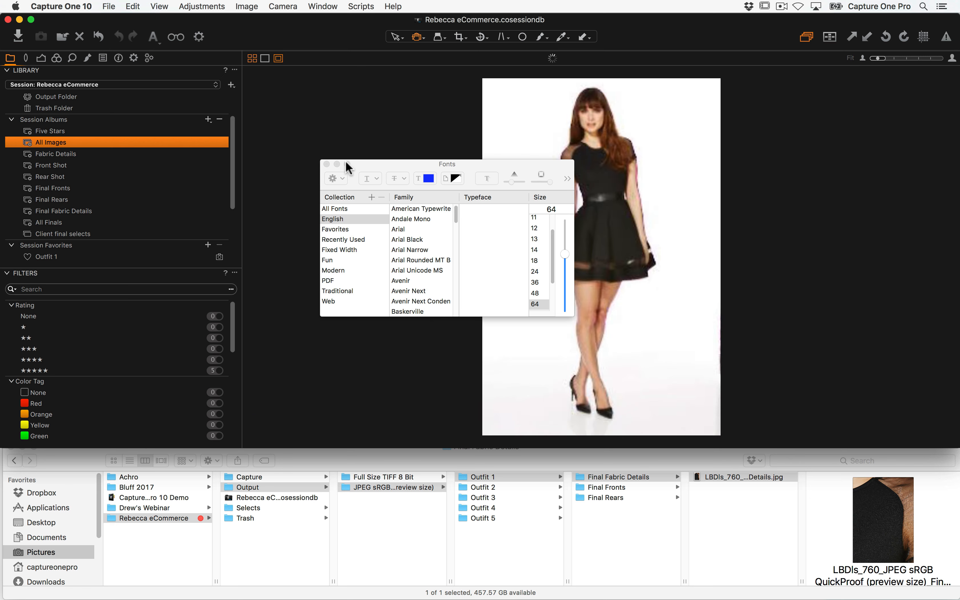
left_click(327, 164)
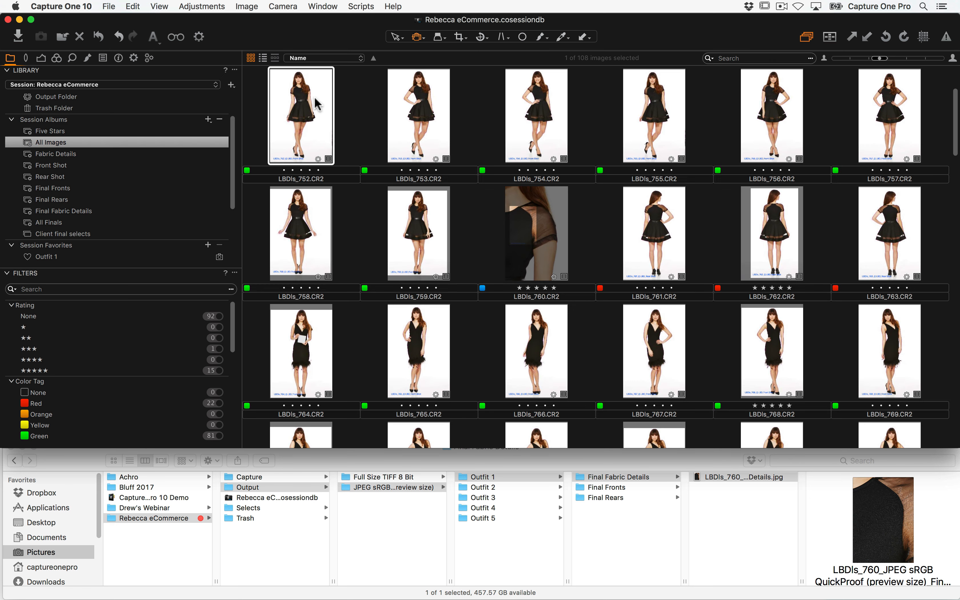
scroll(492, 278, "down", 5)
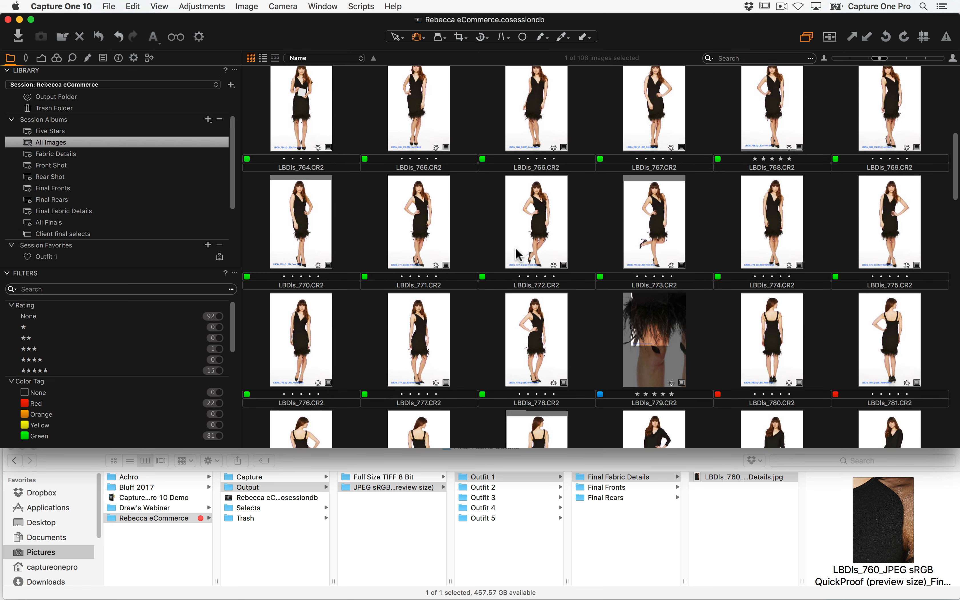
scroll(518, 254, "down", 3)
double_click(649, 246)
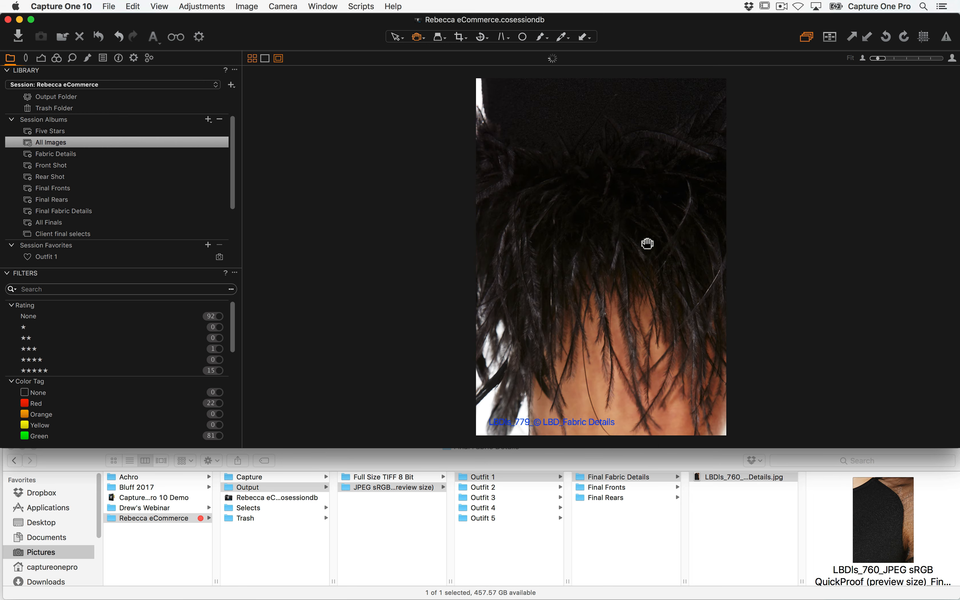
key("super+b")
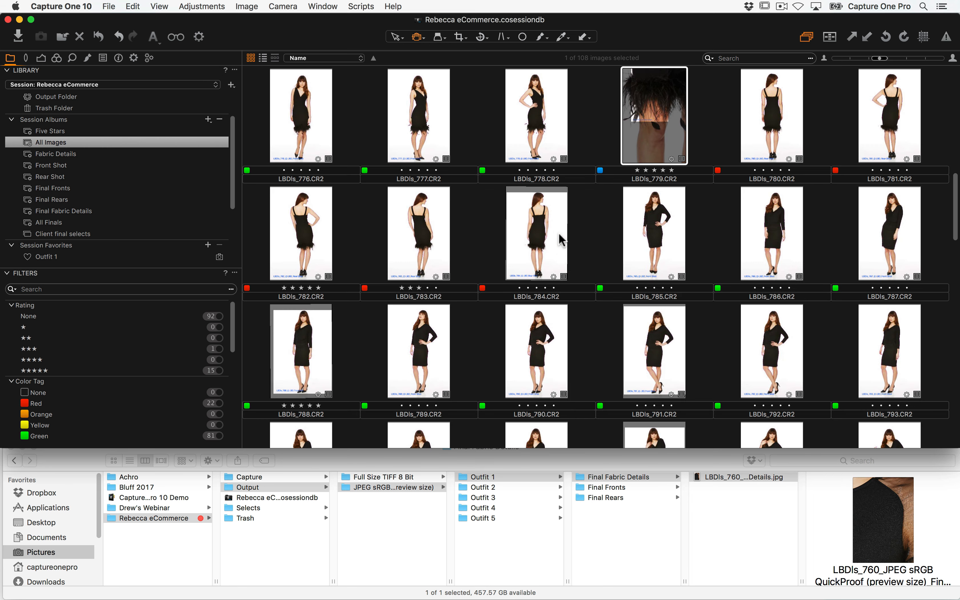
double_click(541, 234)
key("super+b")
key("super+b")
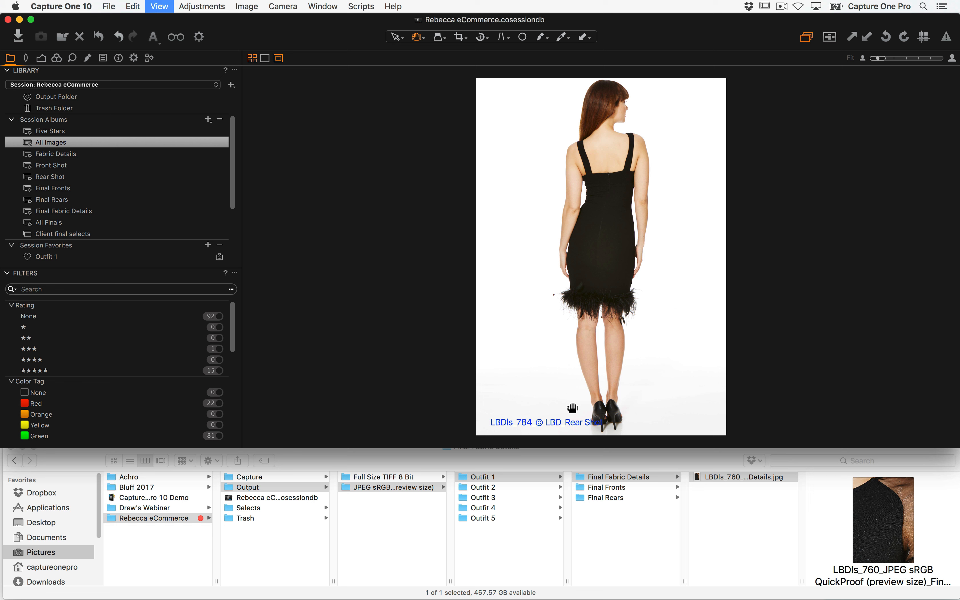
Rotate photo LBDIs_785 to the right so it has landscape orientation
left_click(133, 59)
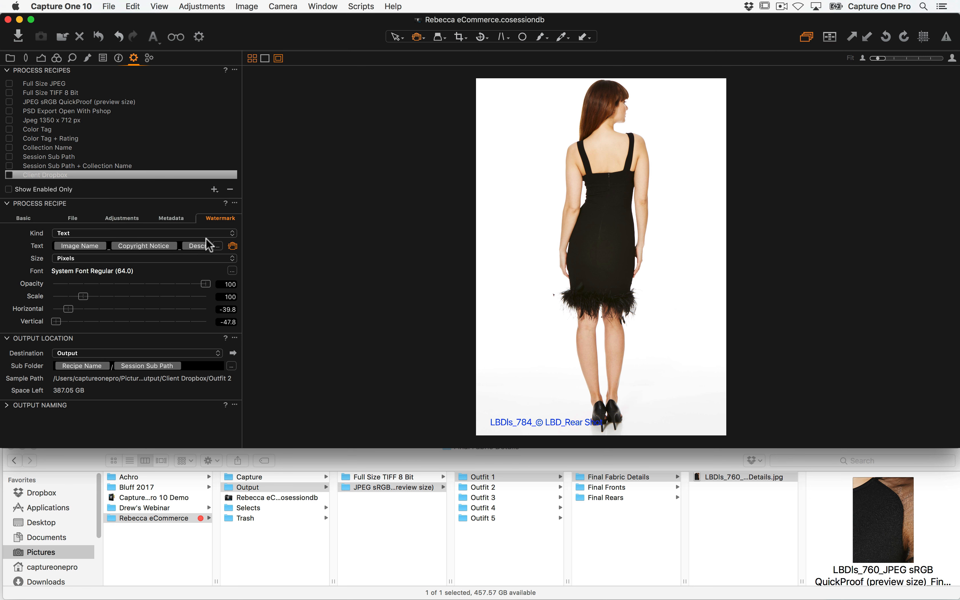
key("super+alt+v")
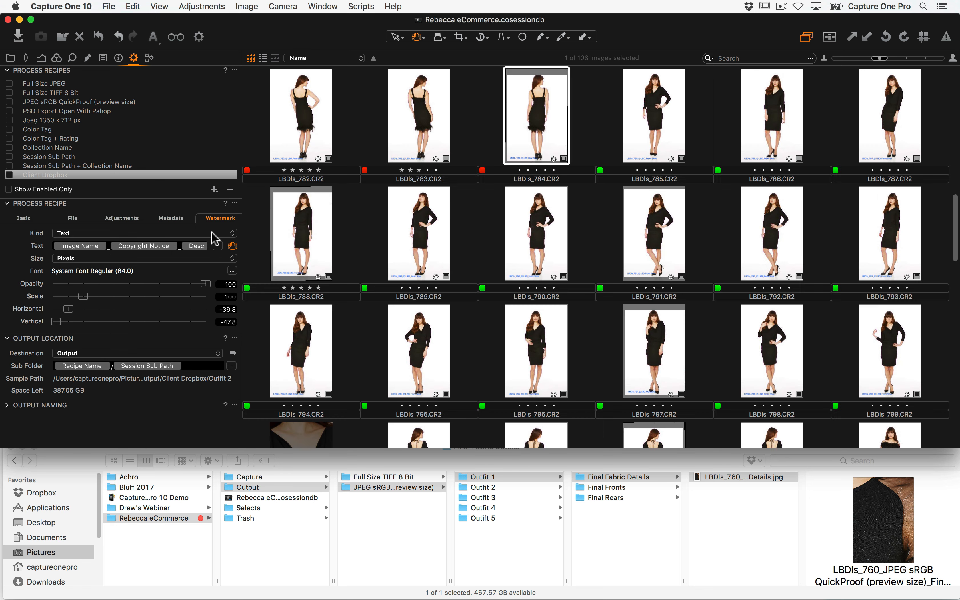
left_click(664, 168)
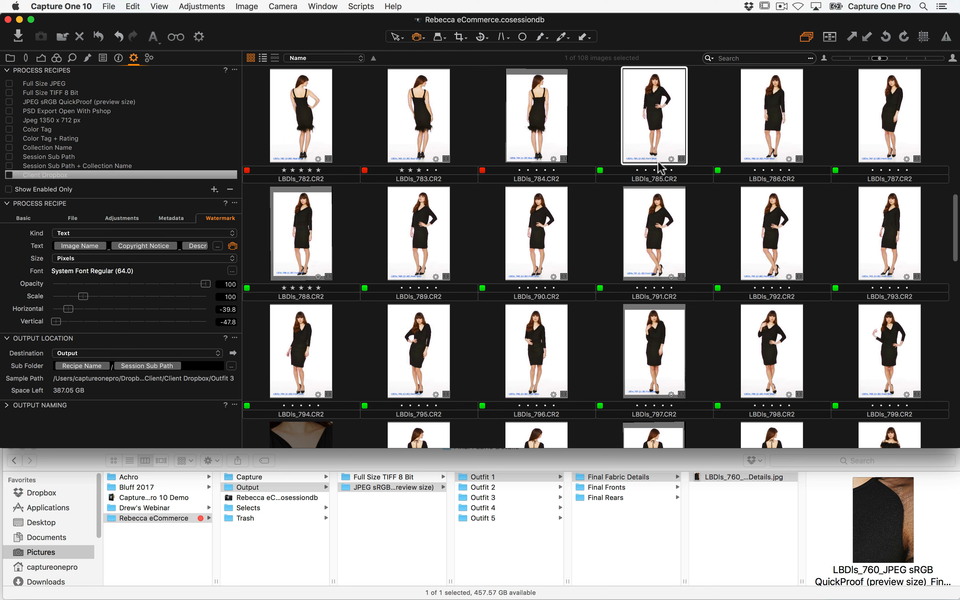
left_click(133, 6)
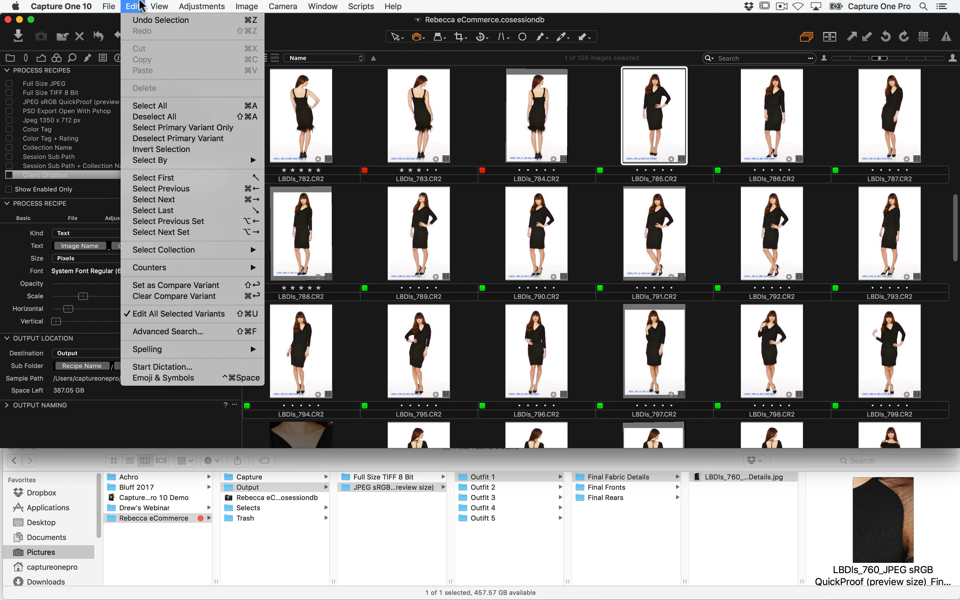
mouse_move(185, 5)
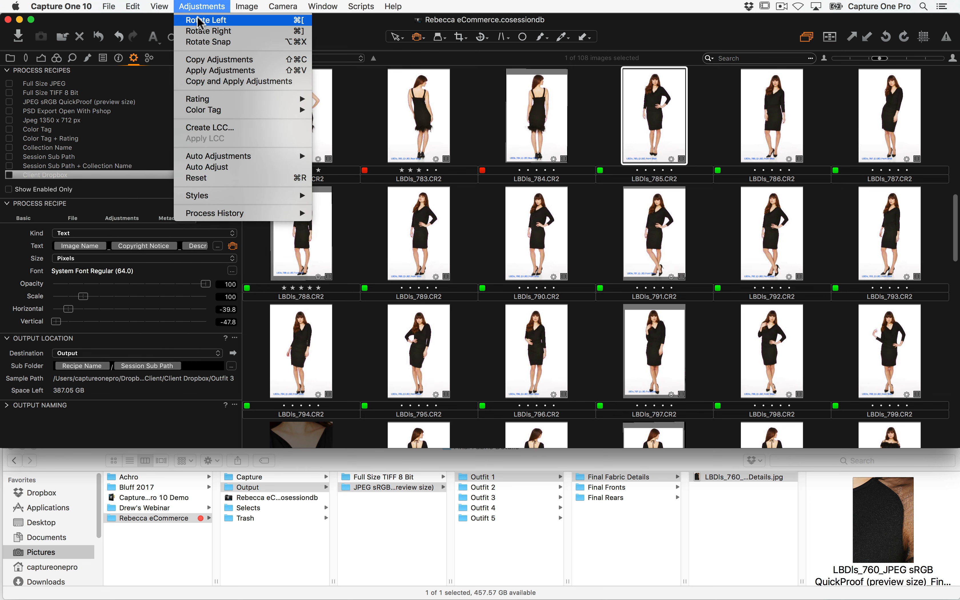
left_click(208, 31)
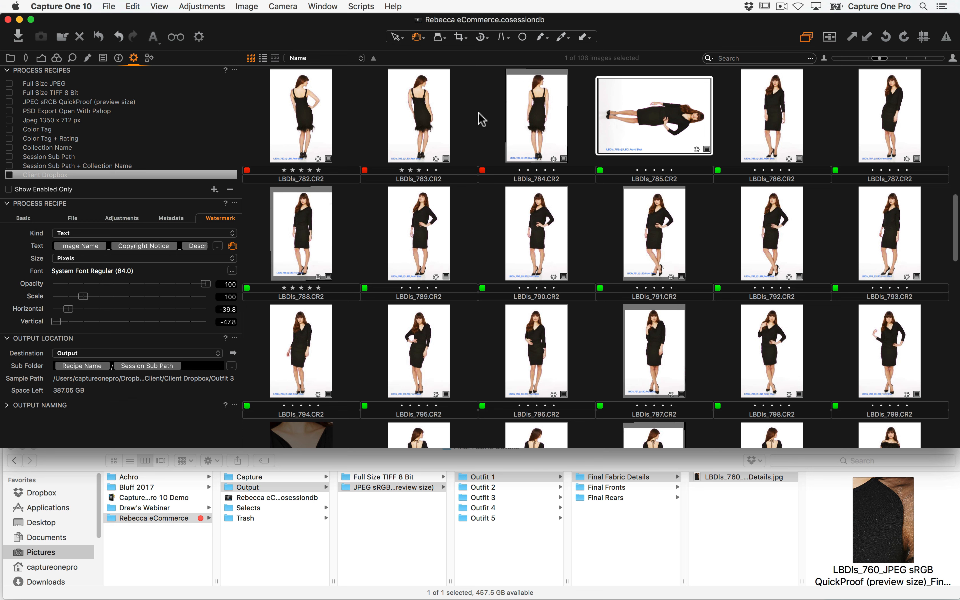
Show LBDIs_784 and LBDIs_785 side by side and shift the watermark to about -41.7 horizontal and -48.2 vertical
left_click(535, 127, "super")
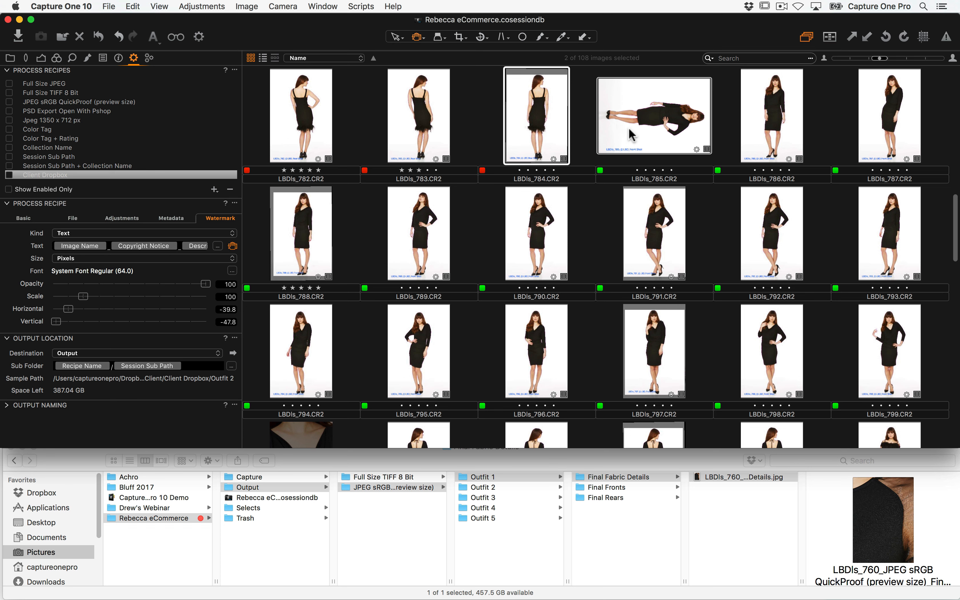
key("alt+super+v")
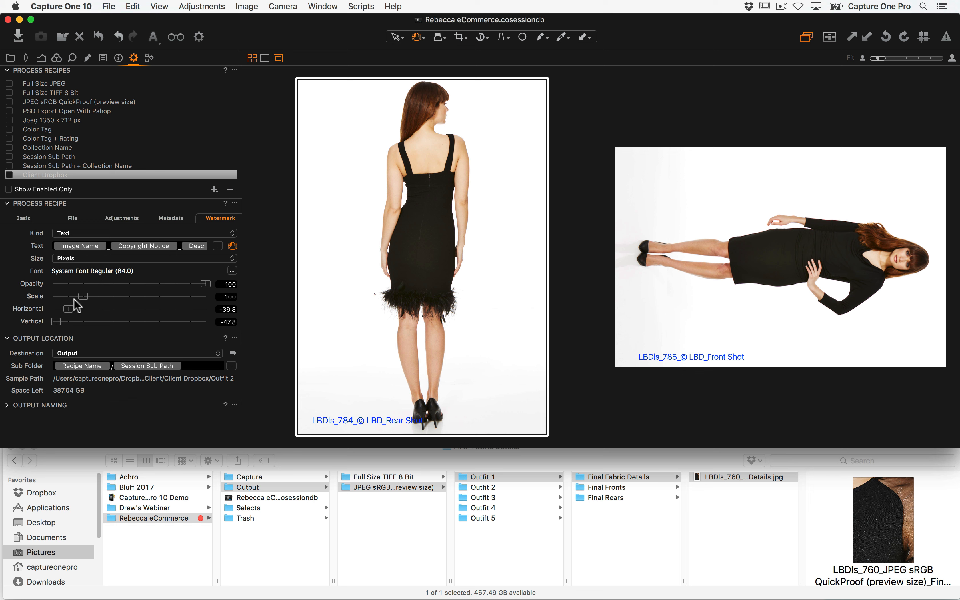
mouse_move(69, 310)
left_mouse_down()
mouse_move(127, 309)
mouse_move(65, 309)
mouse_move(89, 324)
mouse_move(194, 327)
mouse_move(27, 319)
mouse_move(55, 322)
left_mouse_up()
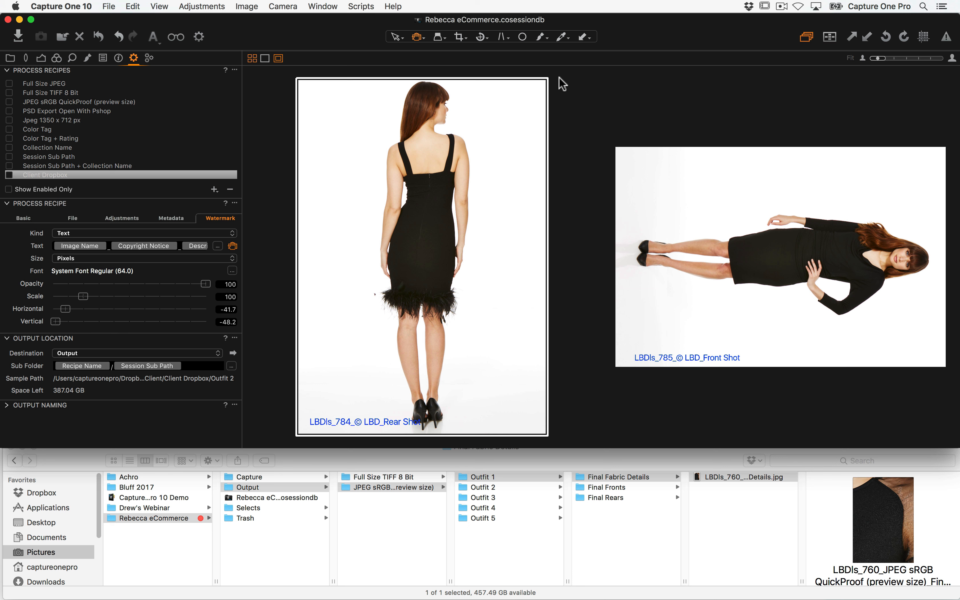
left_click(235, 70)
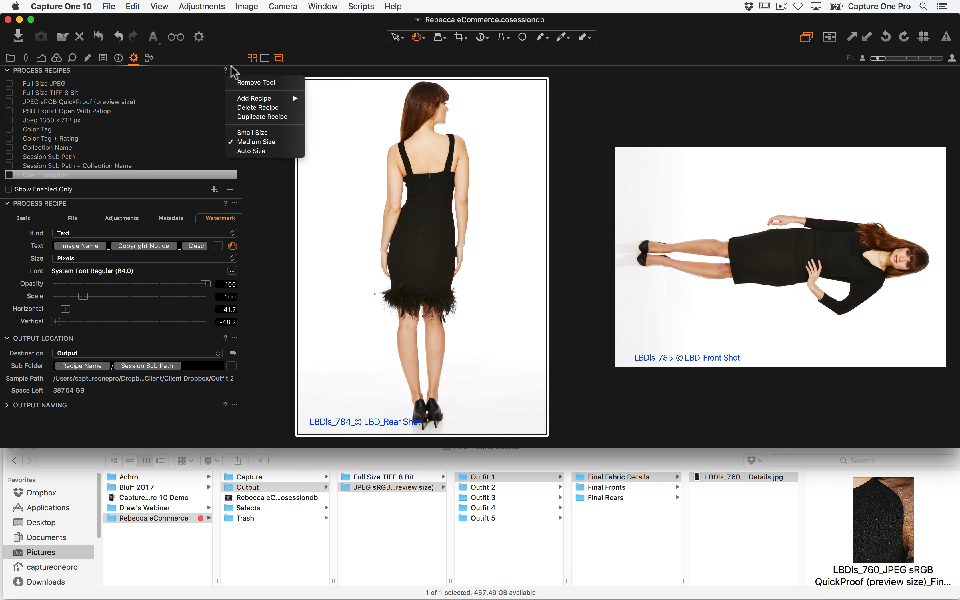
left_click(197, 114)
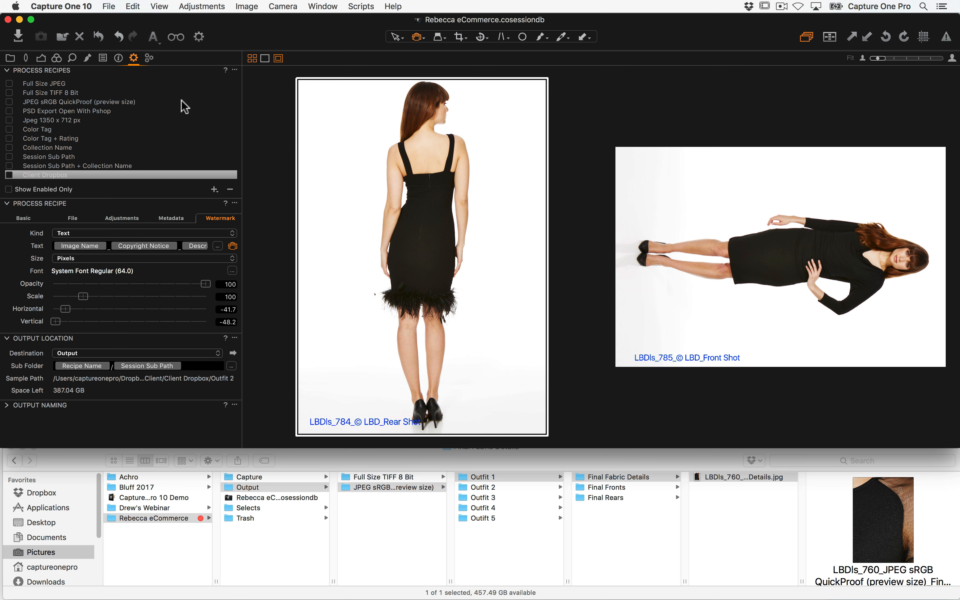
Switch to Finder, close the My Selects window and go to the hidden user Library folder
key("super+Tab")
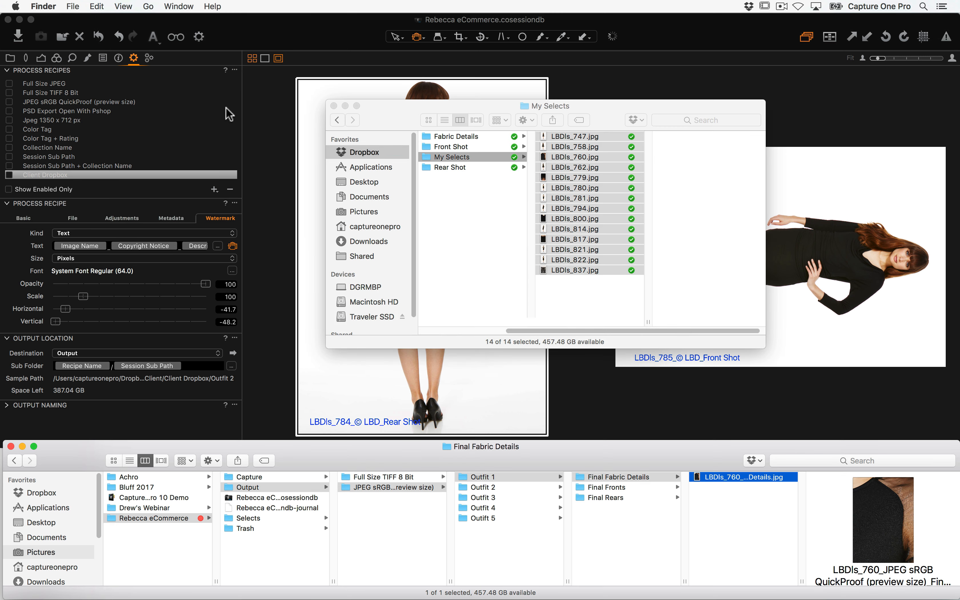
left_click(333, 105)
left_click(149, 6)
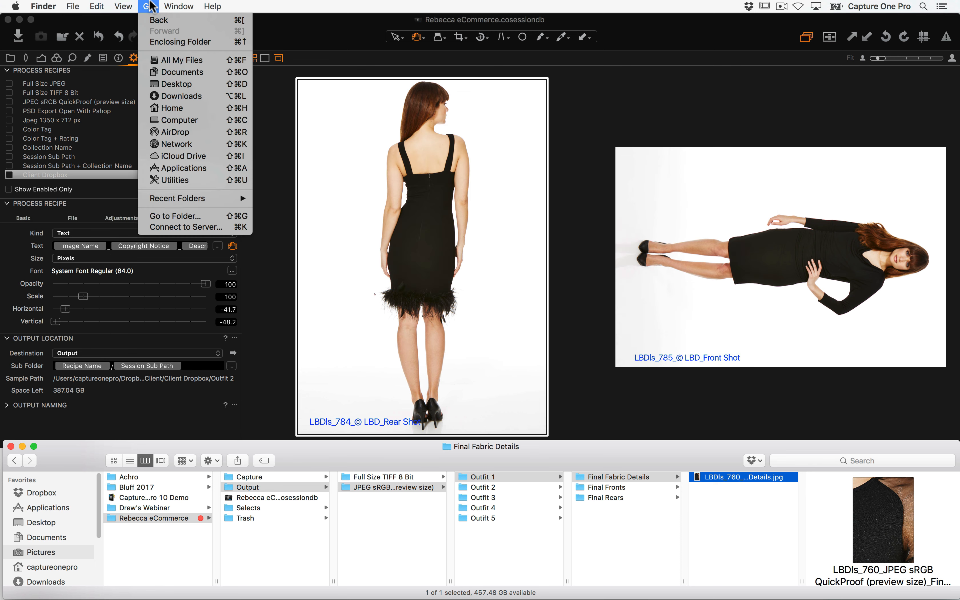
key("alt")
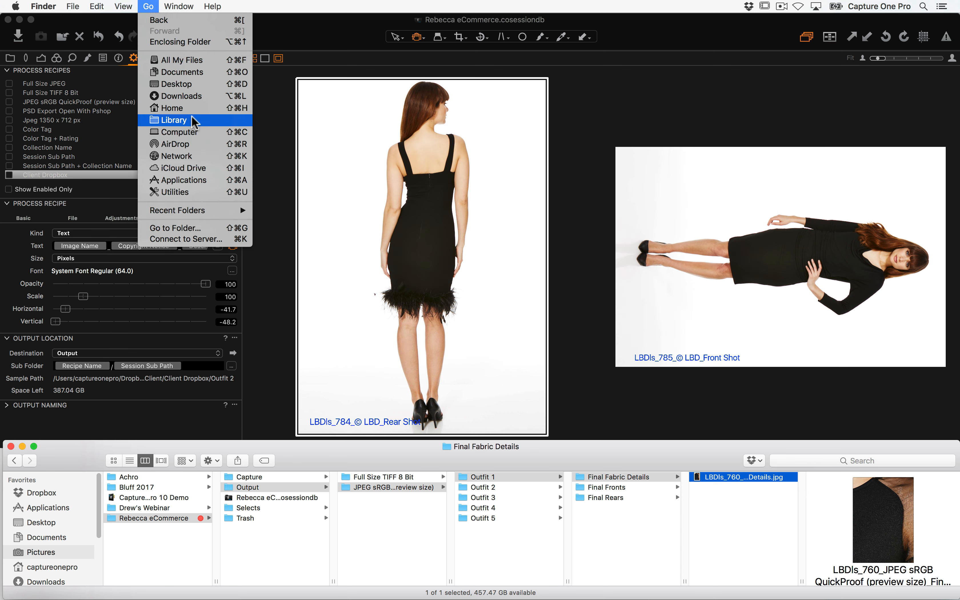
left_click(194, 121)
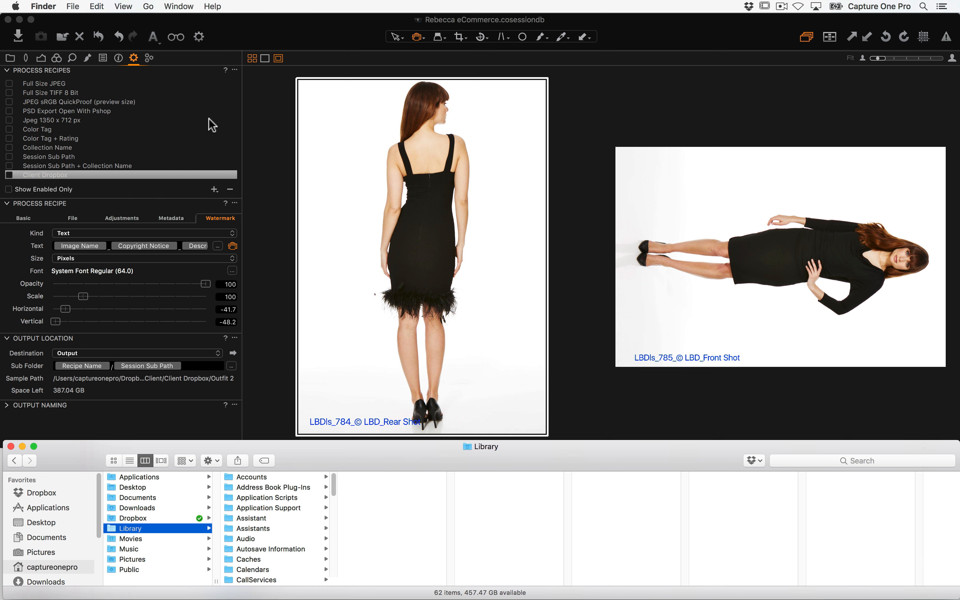
Open the Recipes100 folder inside Application Support > Capture One, with the Finder window moved up over the photos
left_click(290, 508)
left_click_drag(331, 466, 357, 131)
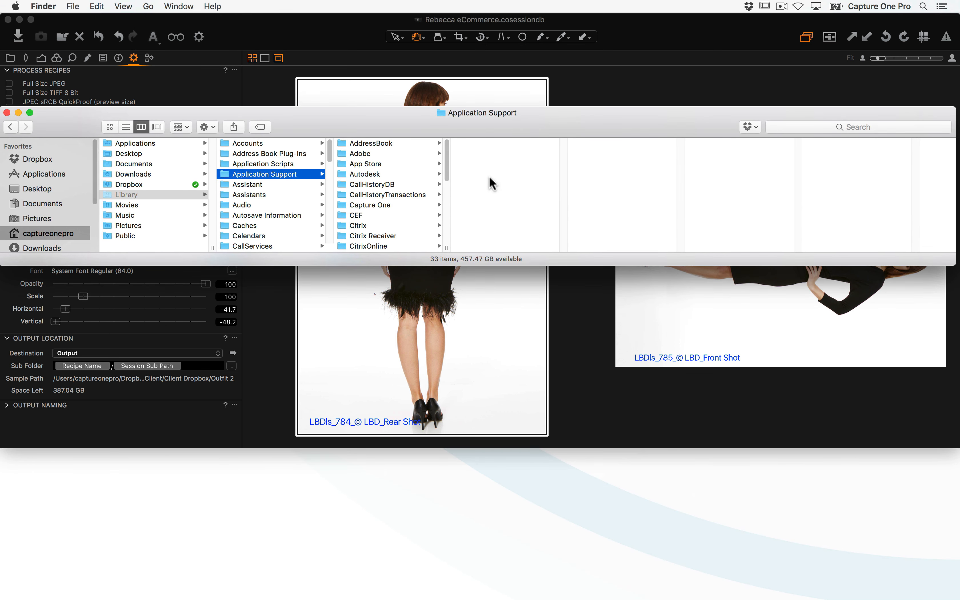
left_click(388, 204)
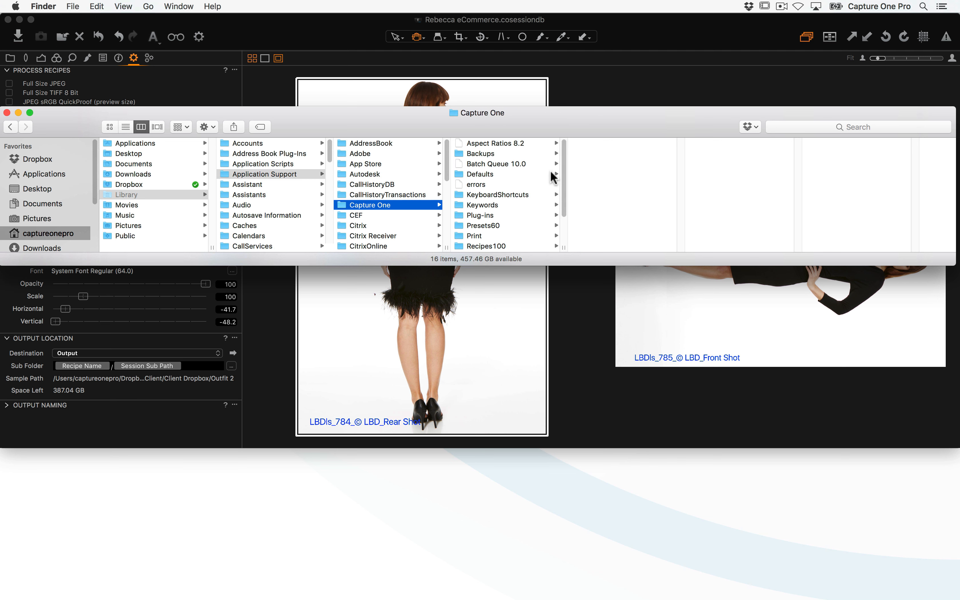
scroll(565, 219, "down", 3)
left_click(498, 195)
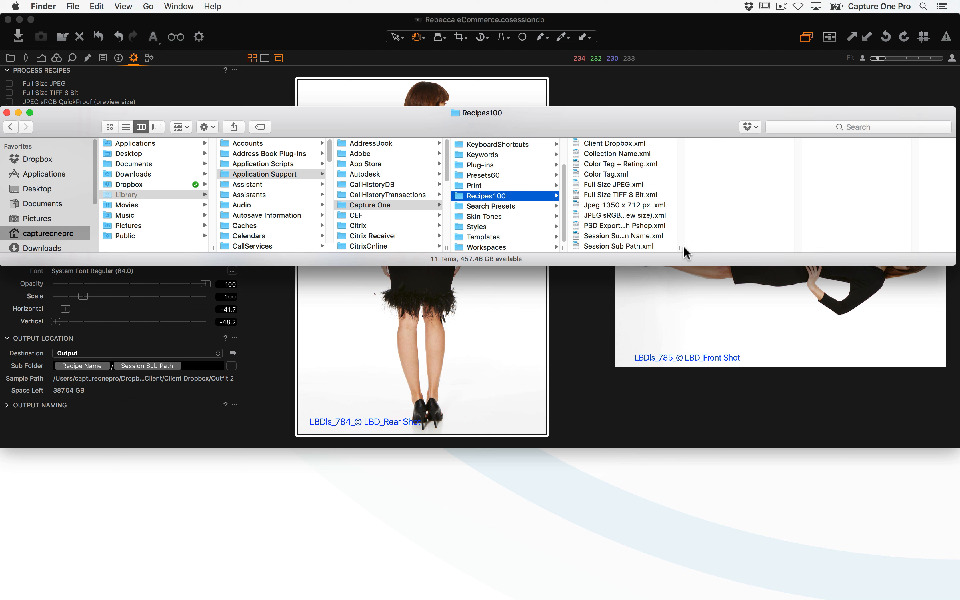
Widen the recipe list to read the full file names, preview Session Sub Path.xml and return to the Capture One folder
left_click_drag(681, 248, 794, 248)
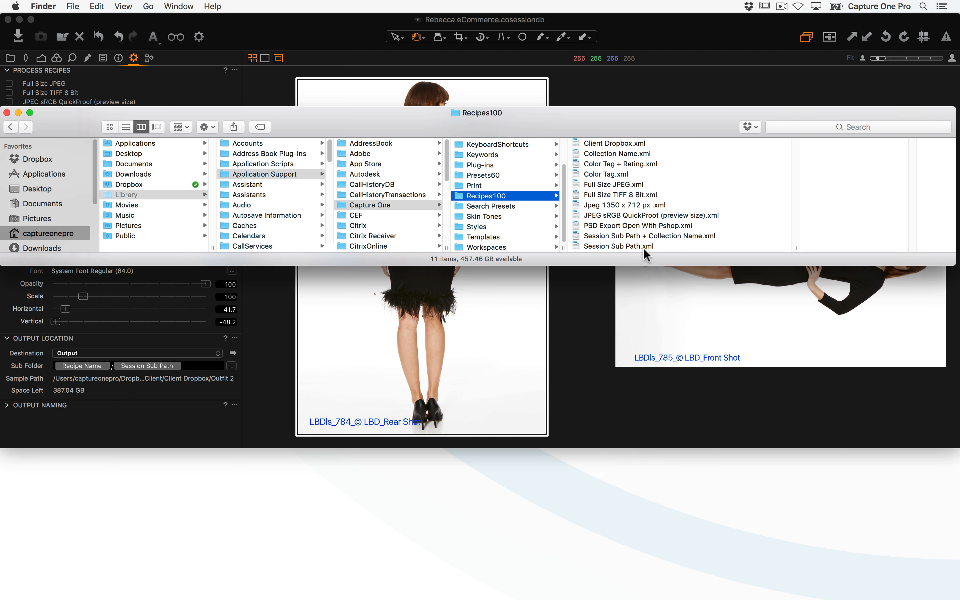
left_click(625, 245)
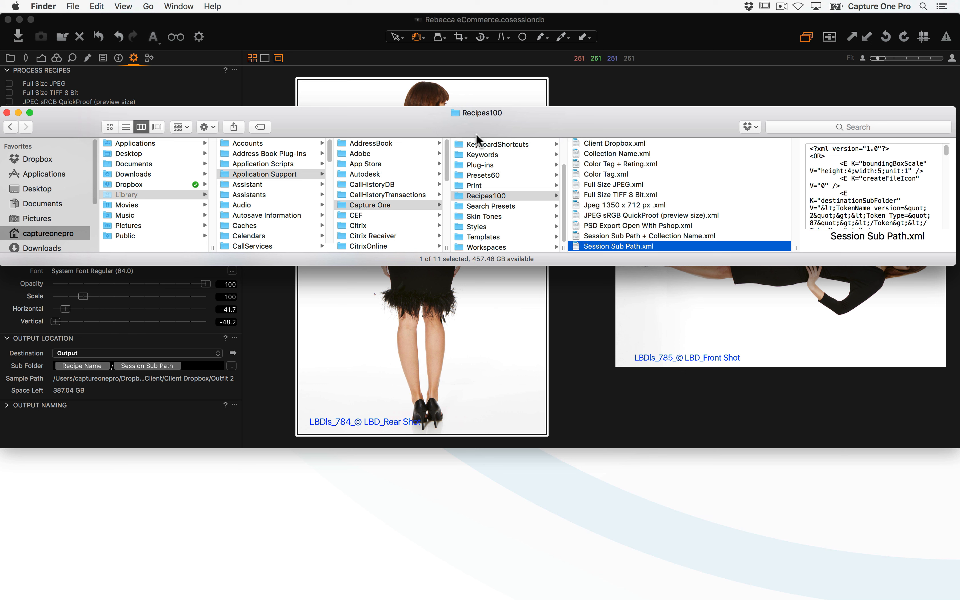
left_click(367, 206)
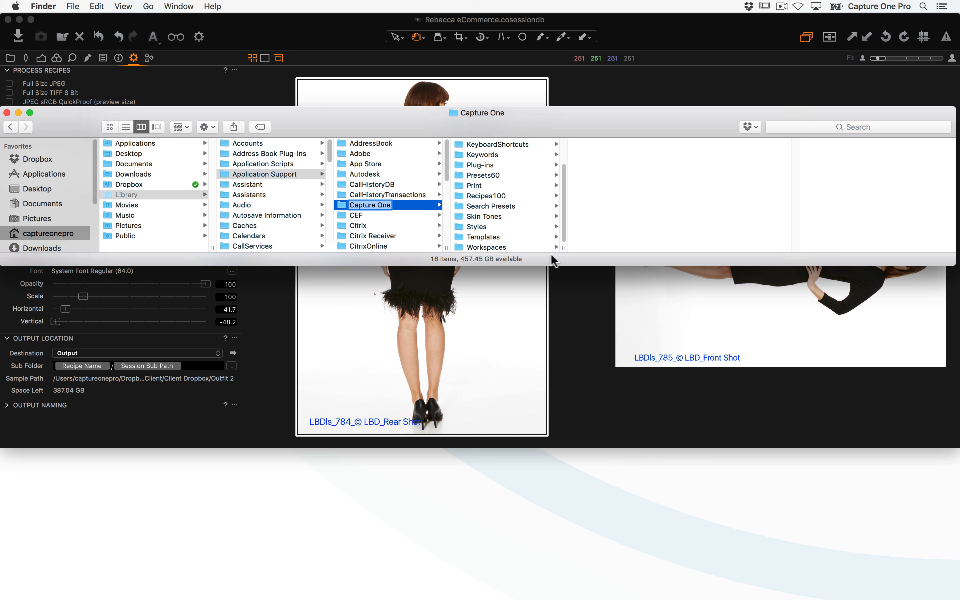
left_click_drag(562, 211, 574, 304)
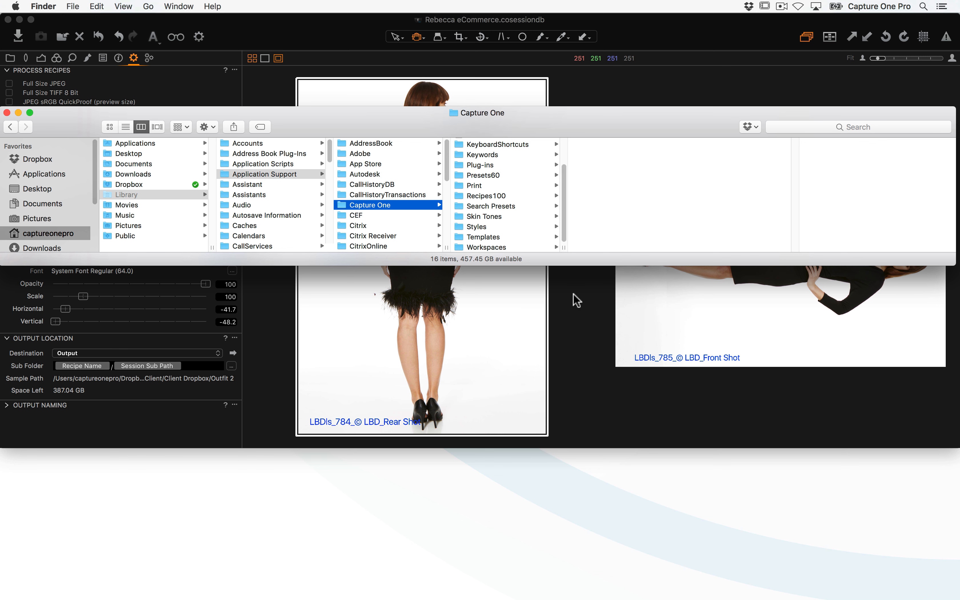
Move the Finder window clear of the process recipes and photos, and switch back to Capture One
left_click_drag(539, 126, 543, 463)
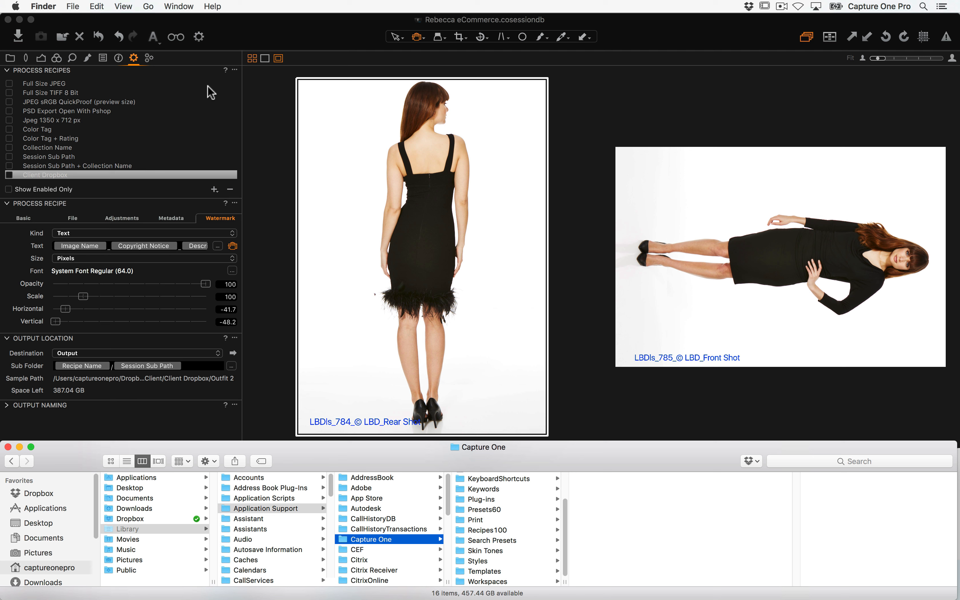
left_click(235, 69)
left_click(202, 140)
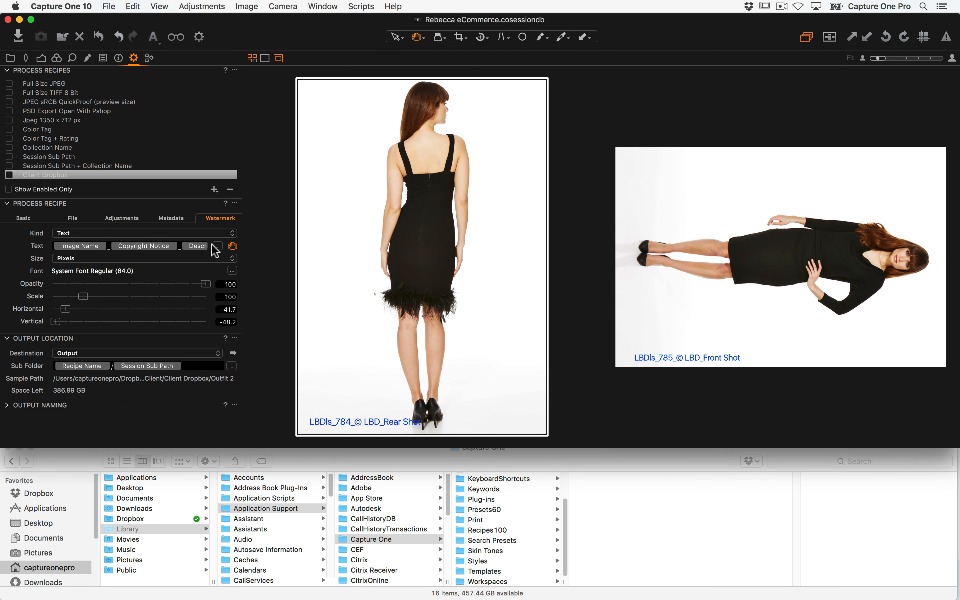